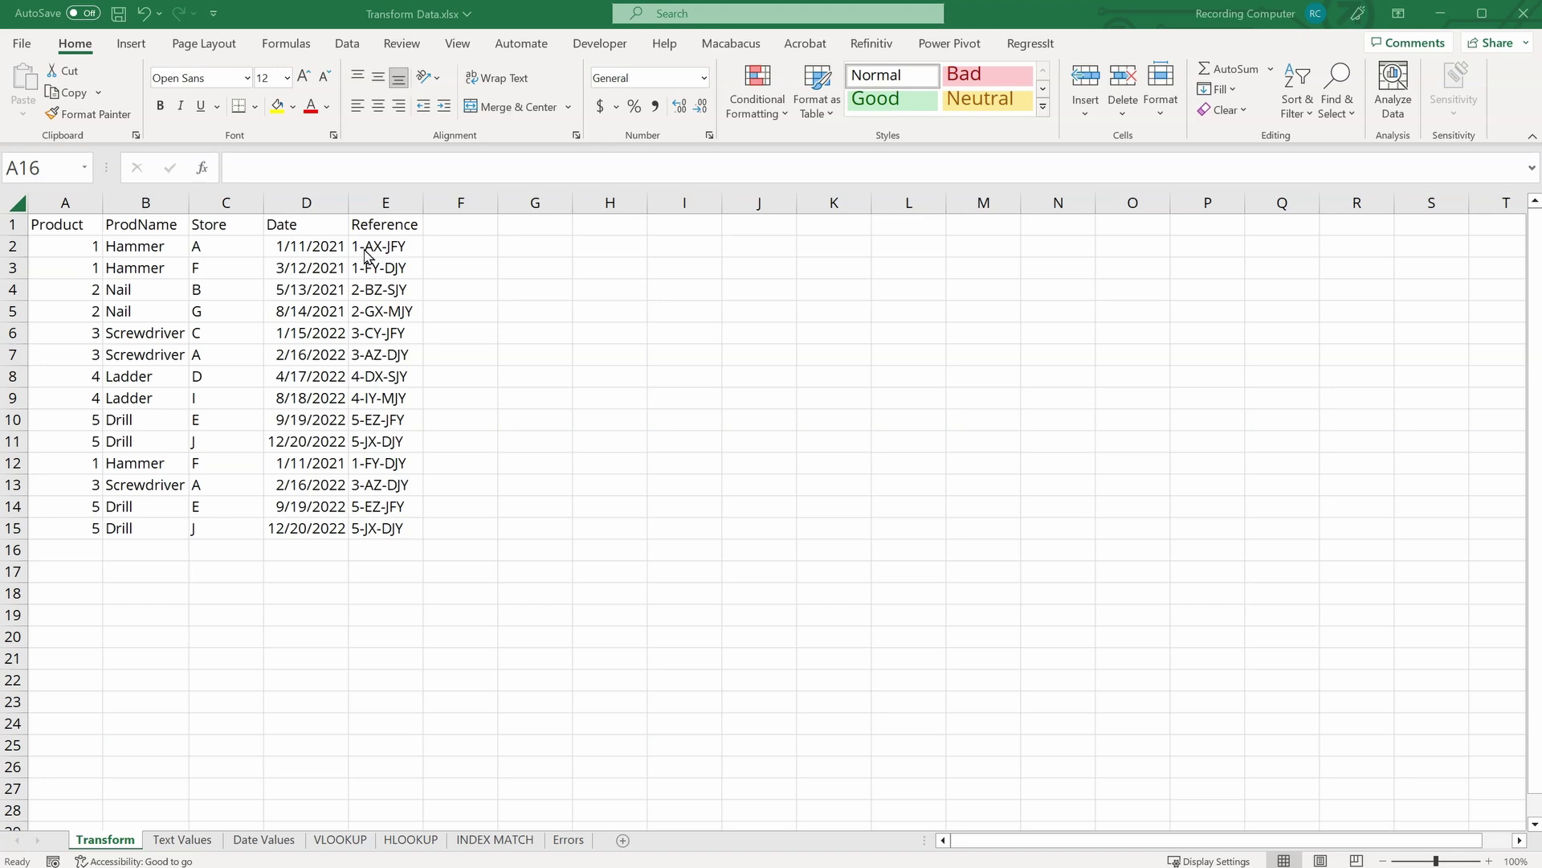
Step: Start Text to Columns on the Reference values in E2:E15 and treat the data as Delimited
drag(389, 243, 393, 528)
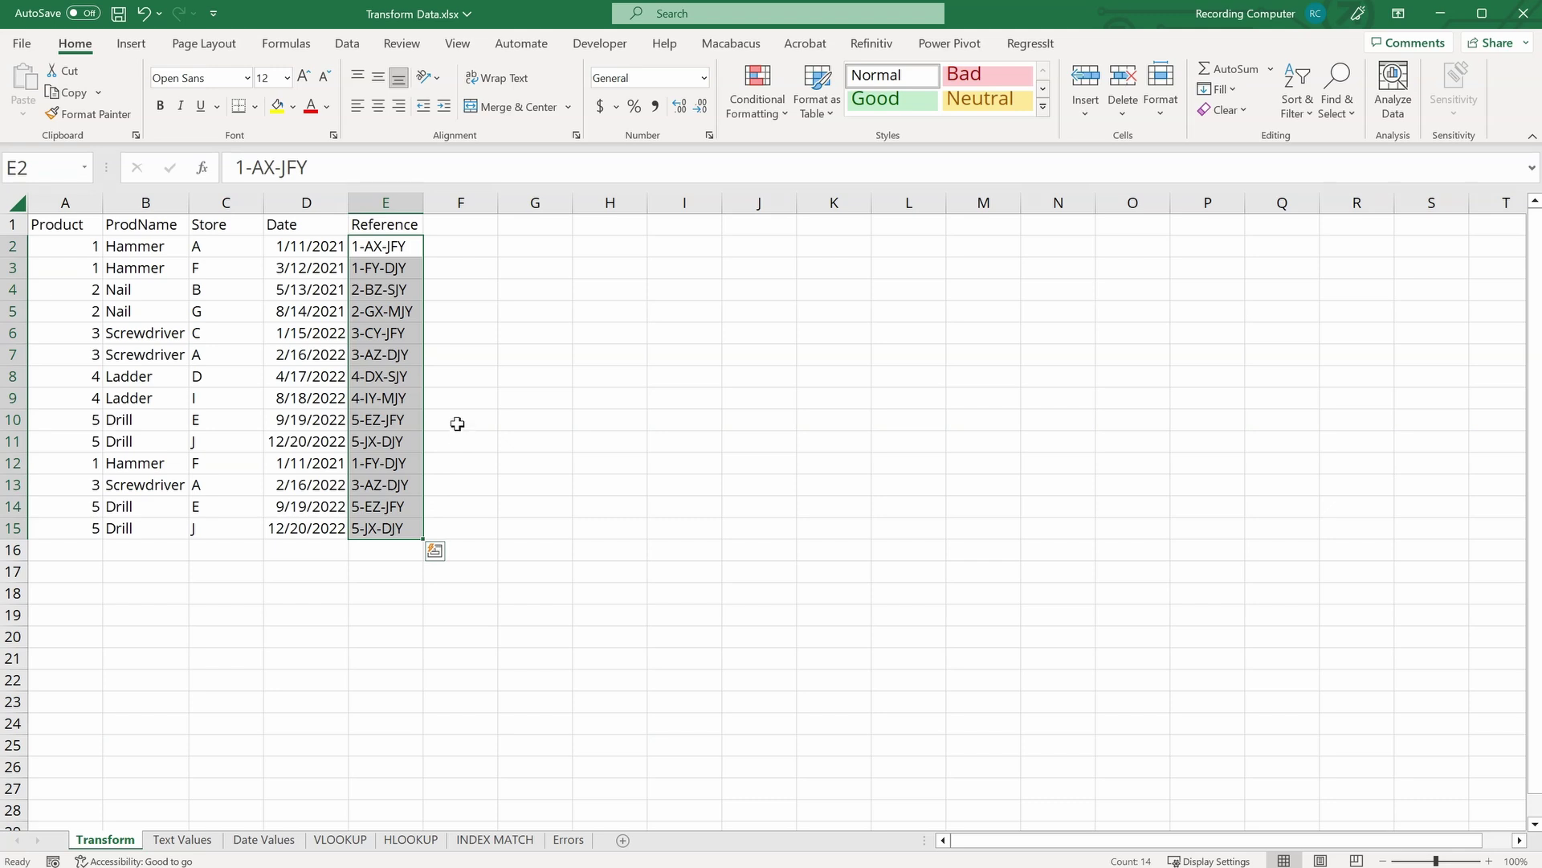
click(442, 249)
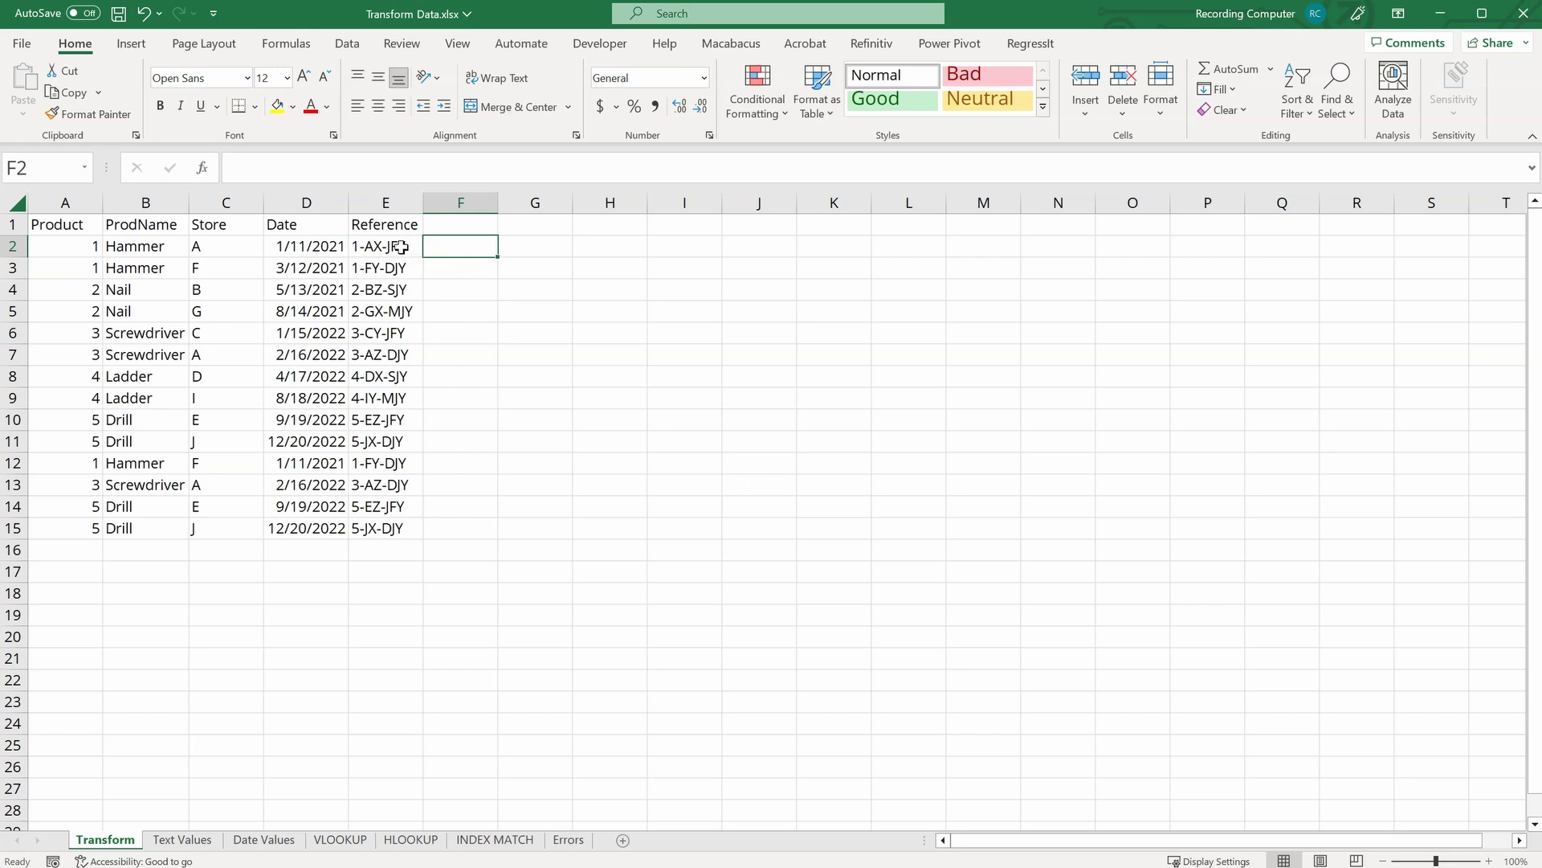
drag(402, 246, 402, 528)
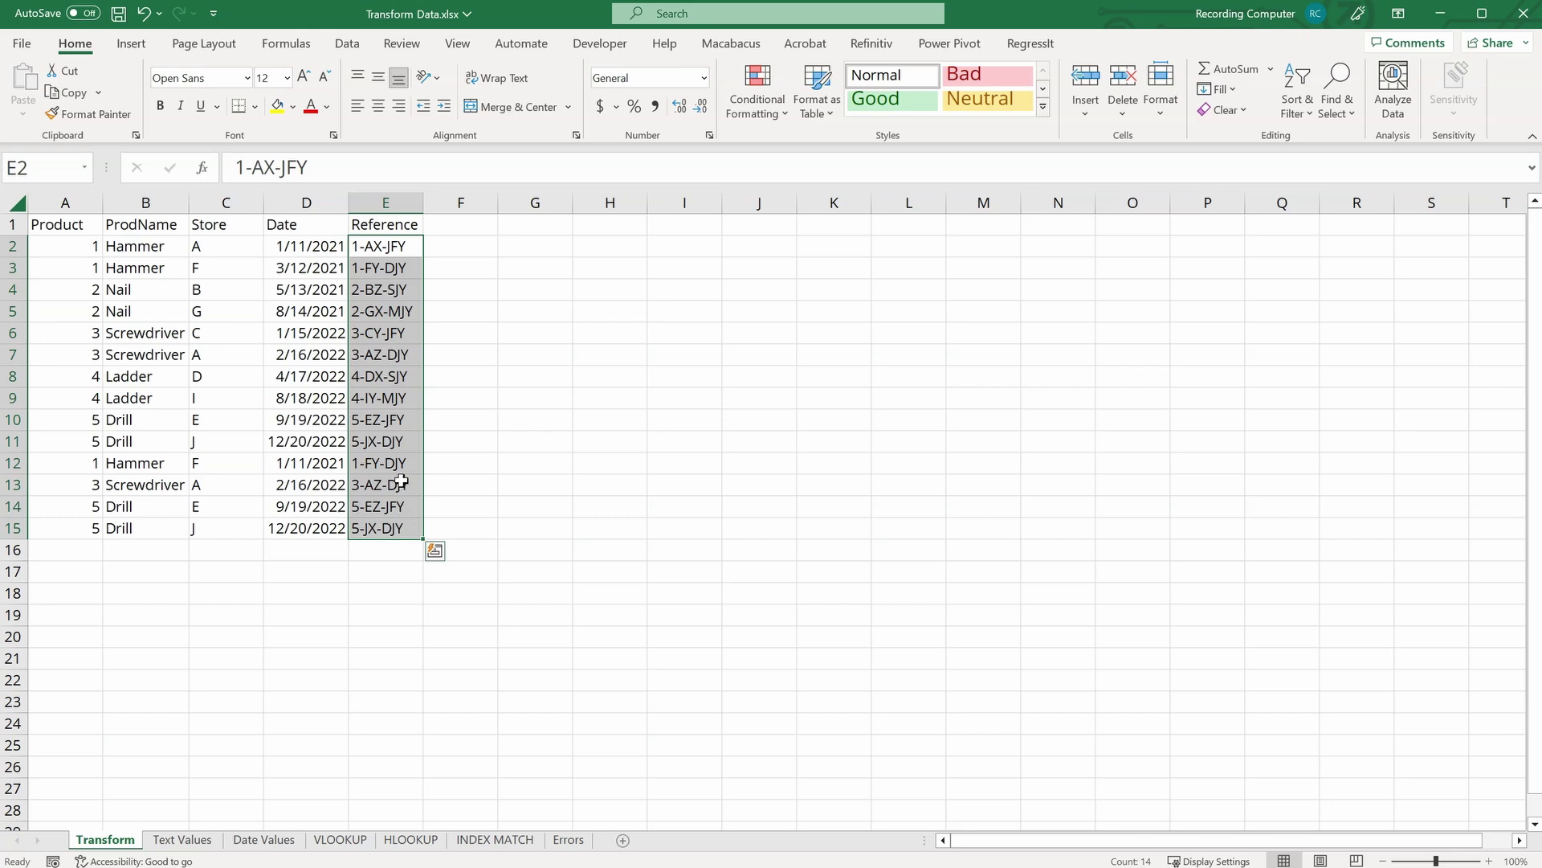
click(340, 46)
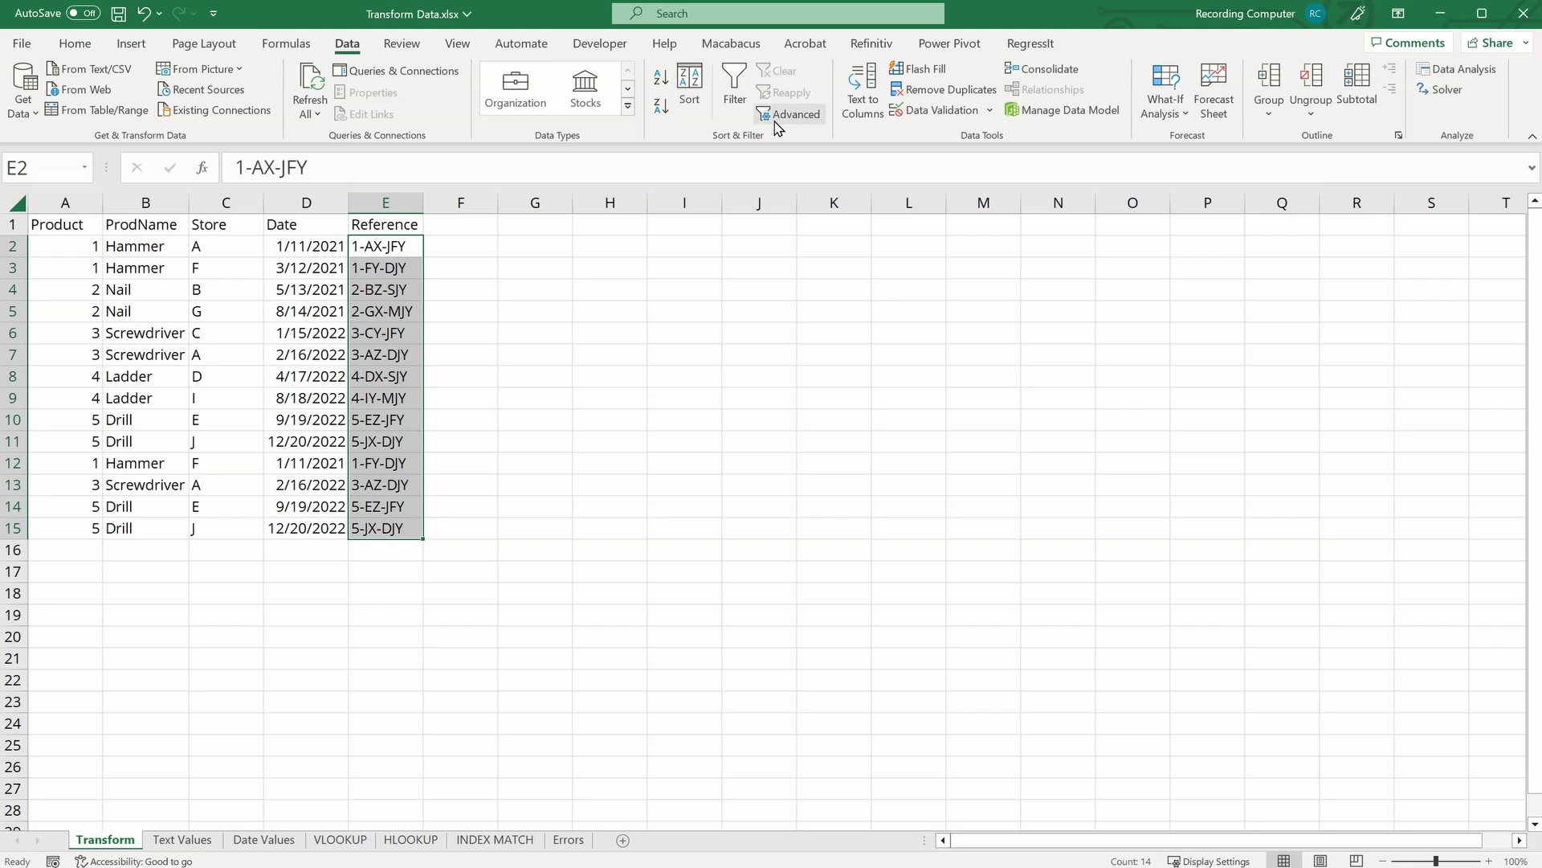
click(869, 115)
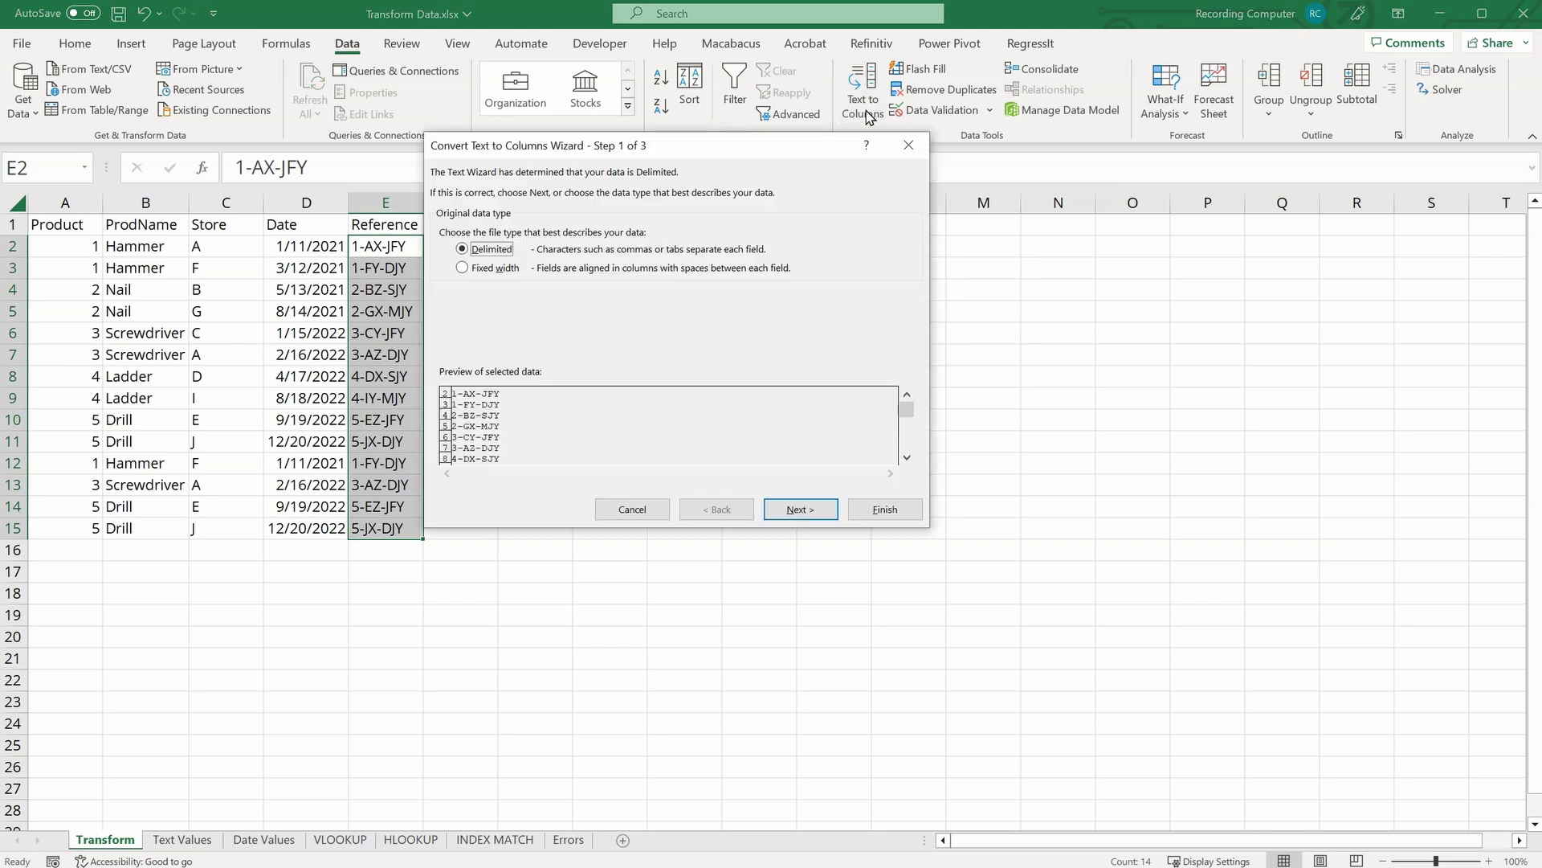
drag(766, 148, 818, 183)
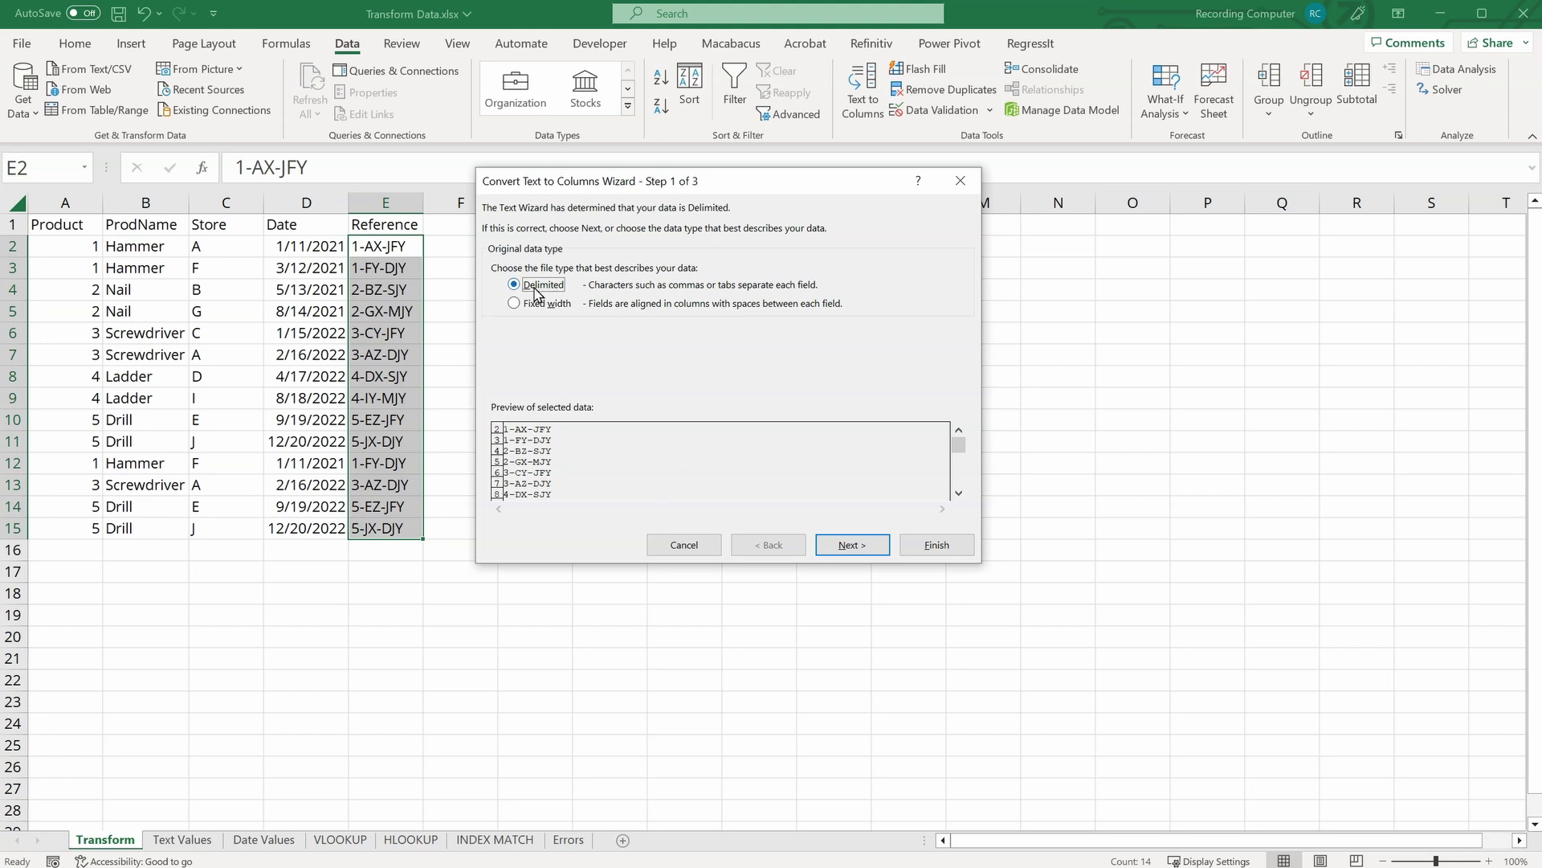
click(845, 544)
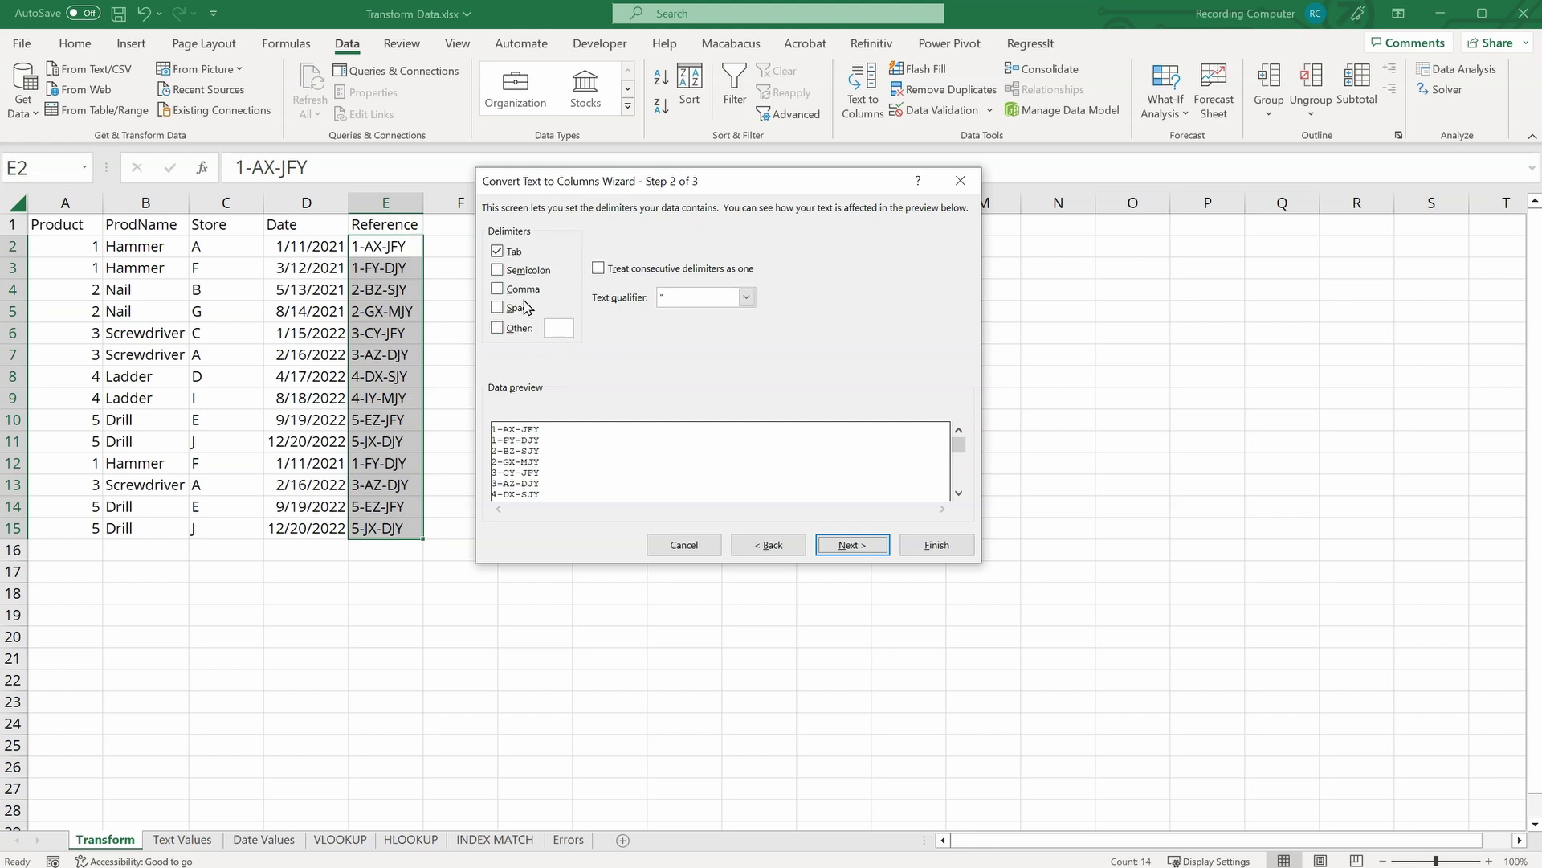
Step: Replace the Tab delimiter with a custom hyphen "-" delimiter and proceed to the column format settings
click(501, 252)
click(498, 327)
text(-)
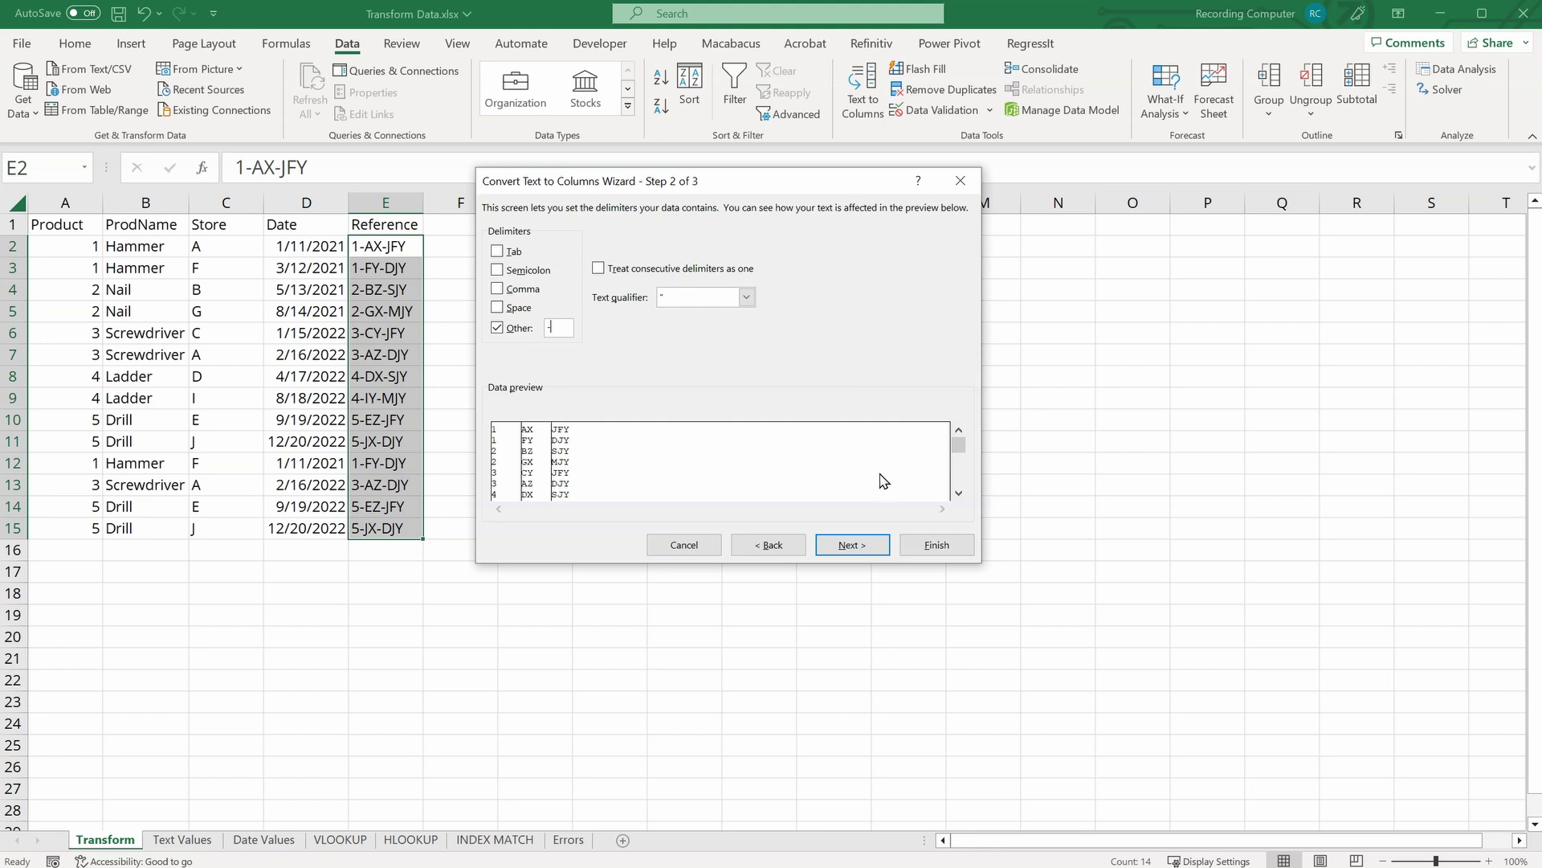
click(850, 545)
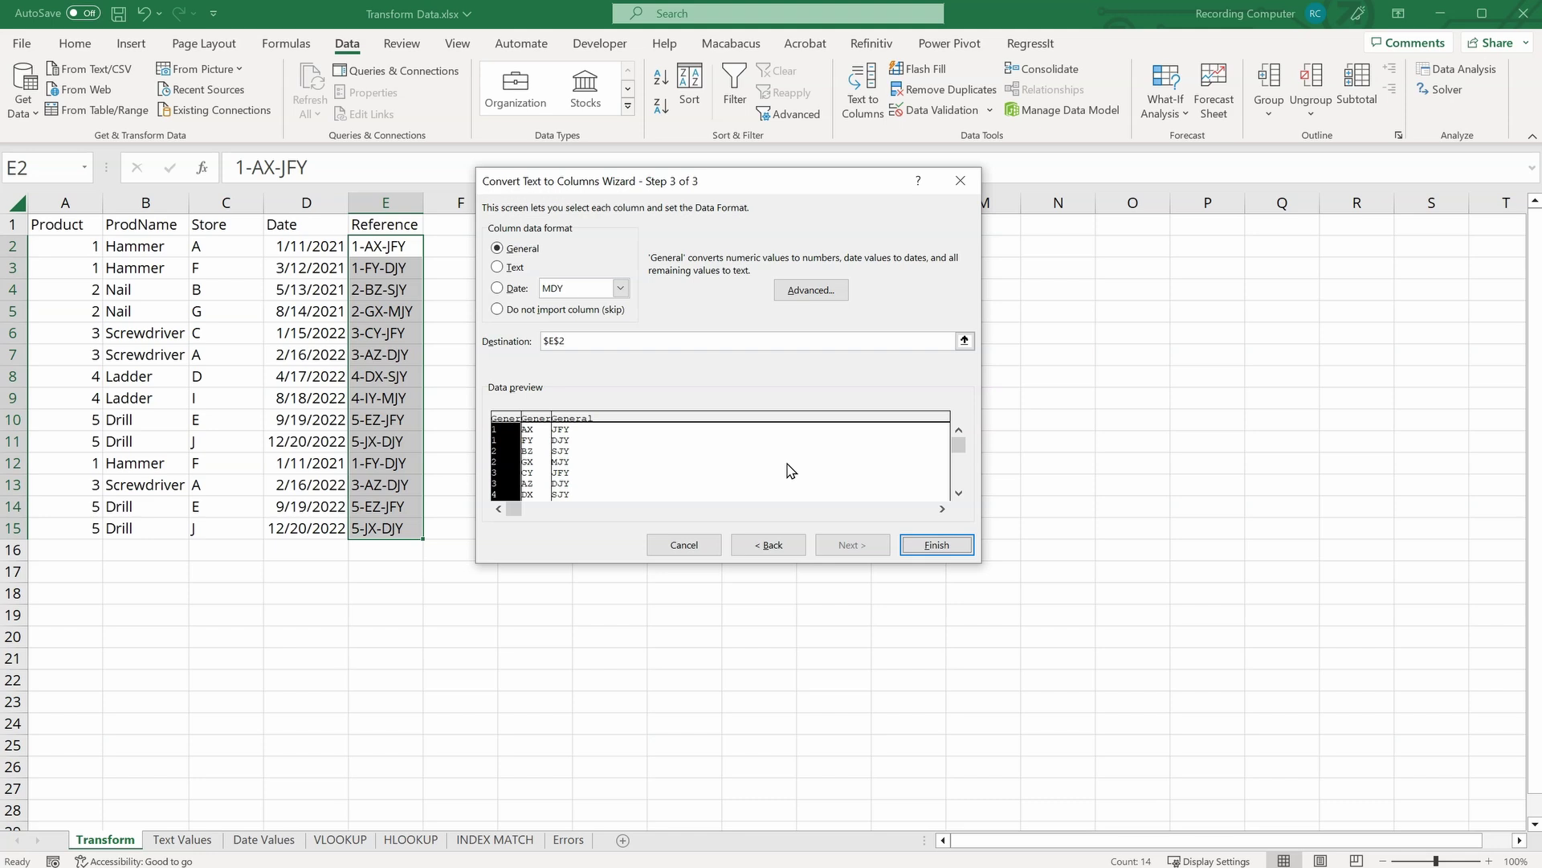
Step: Format the second and third split columns as Text and exclude the first column from the import
click(539, 418)
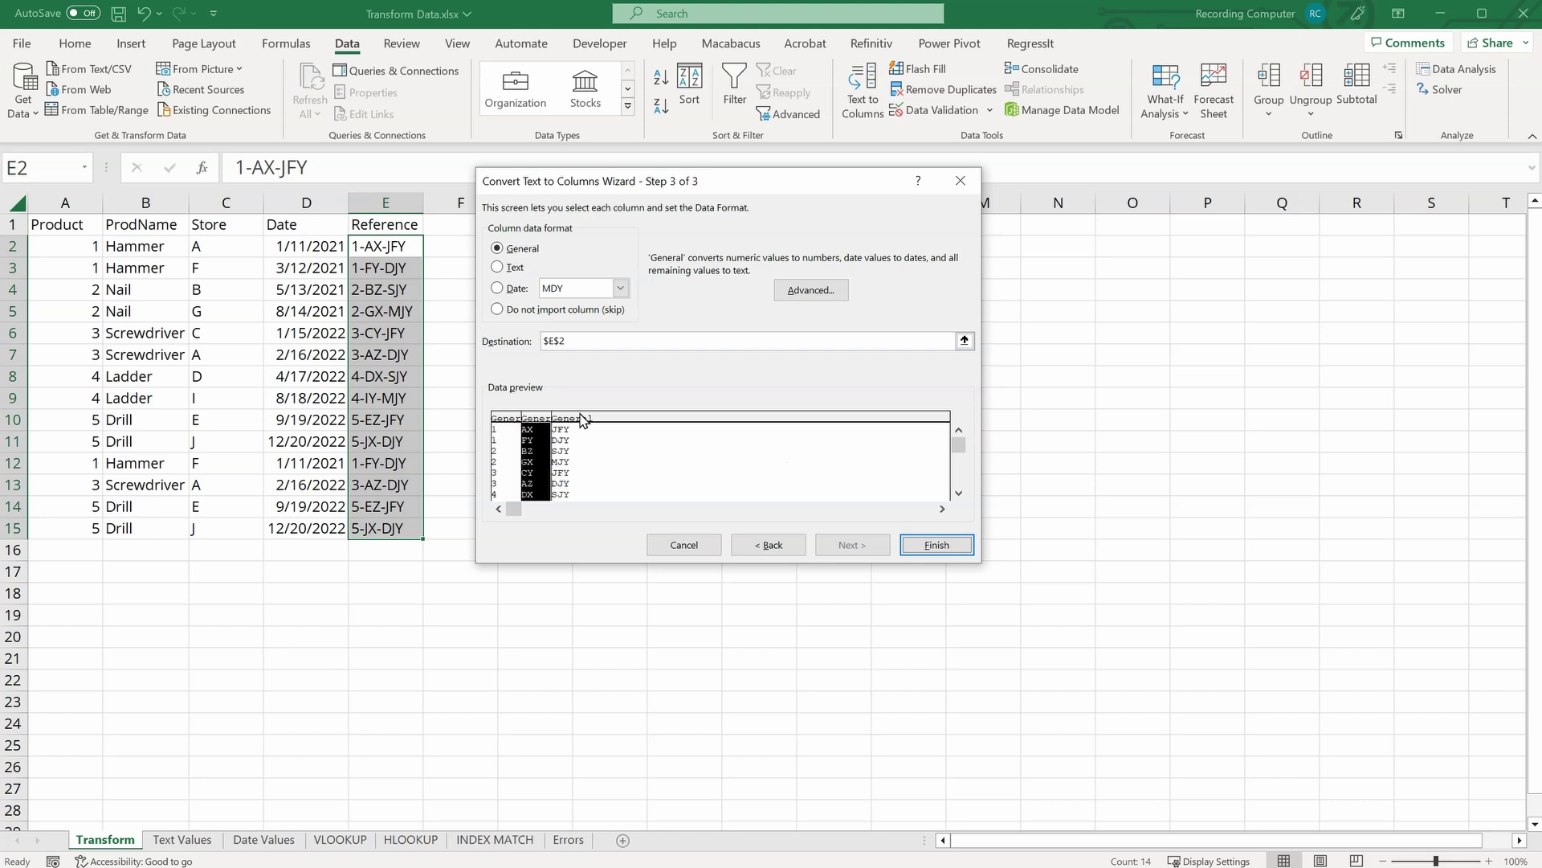
click(581, 418)
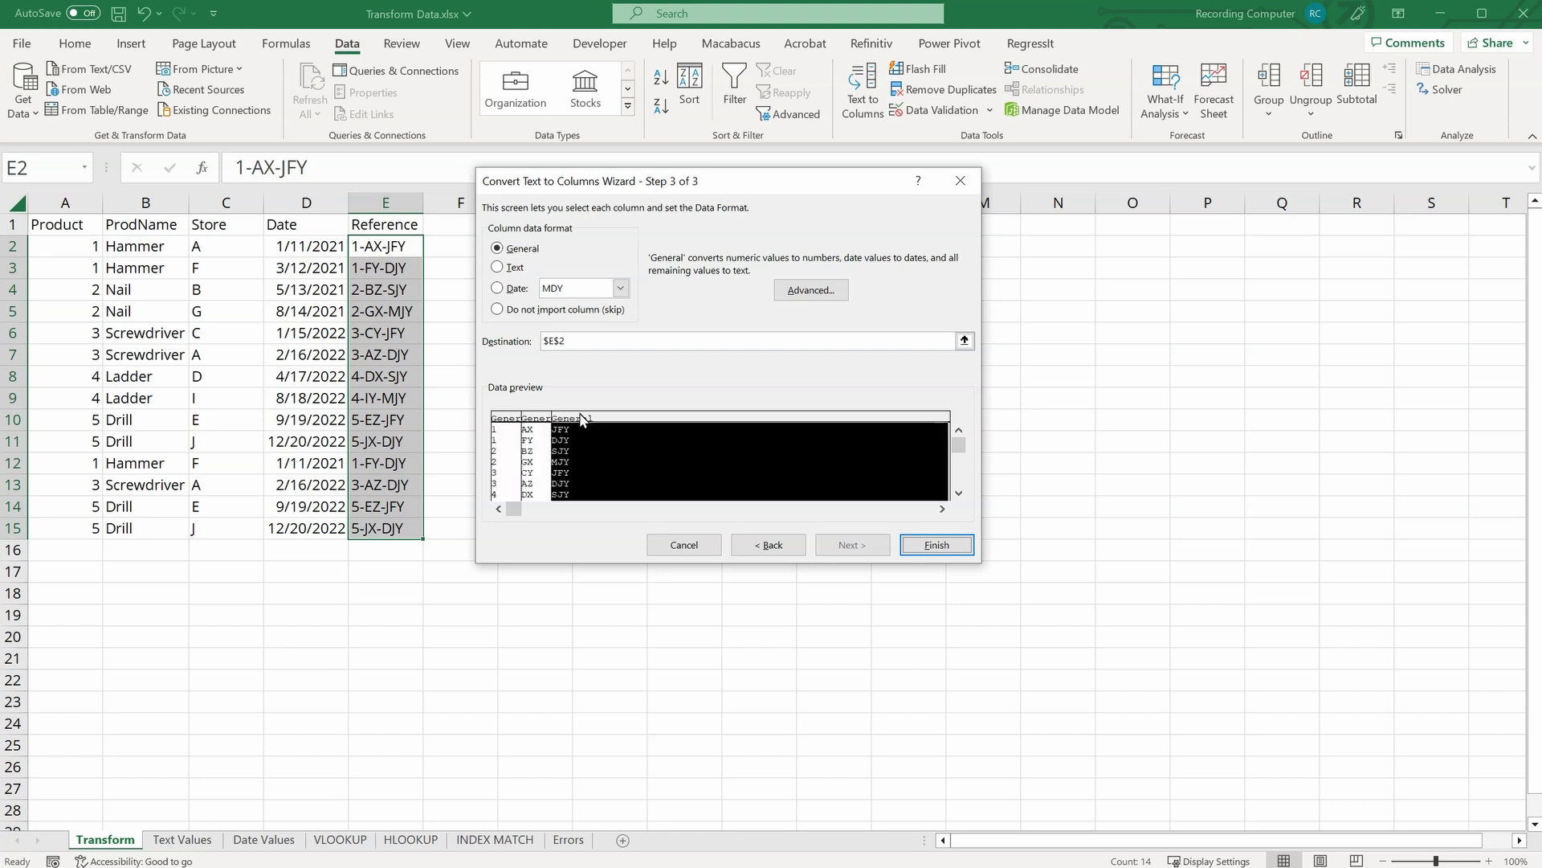
click(541, 424)
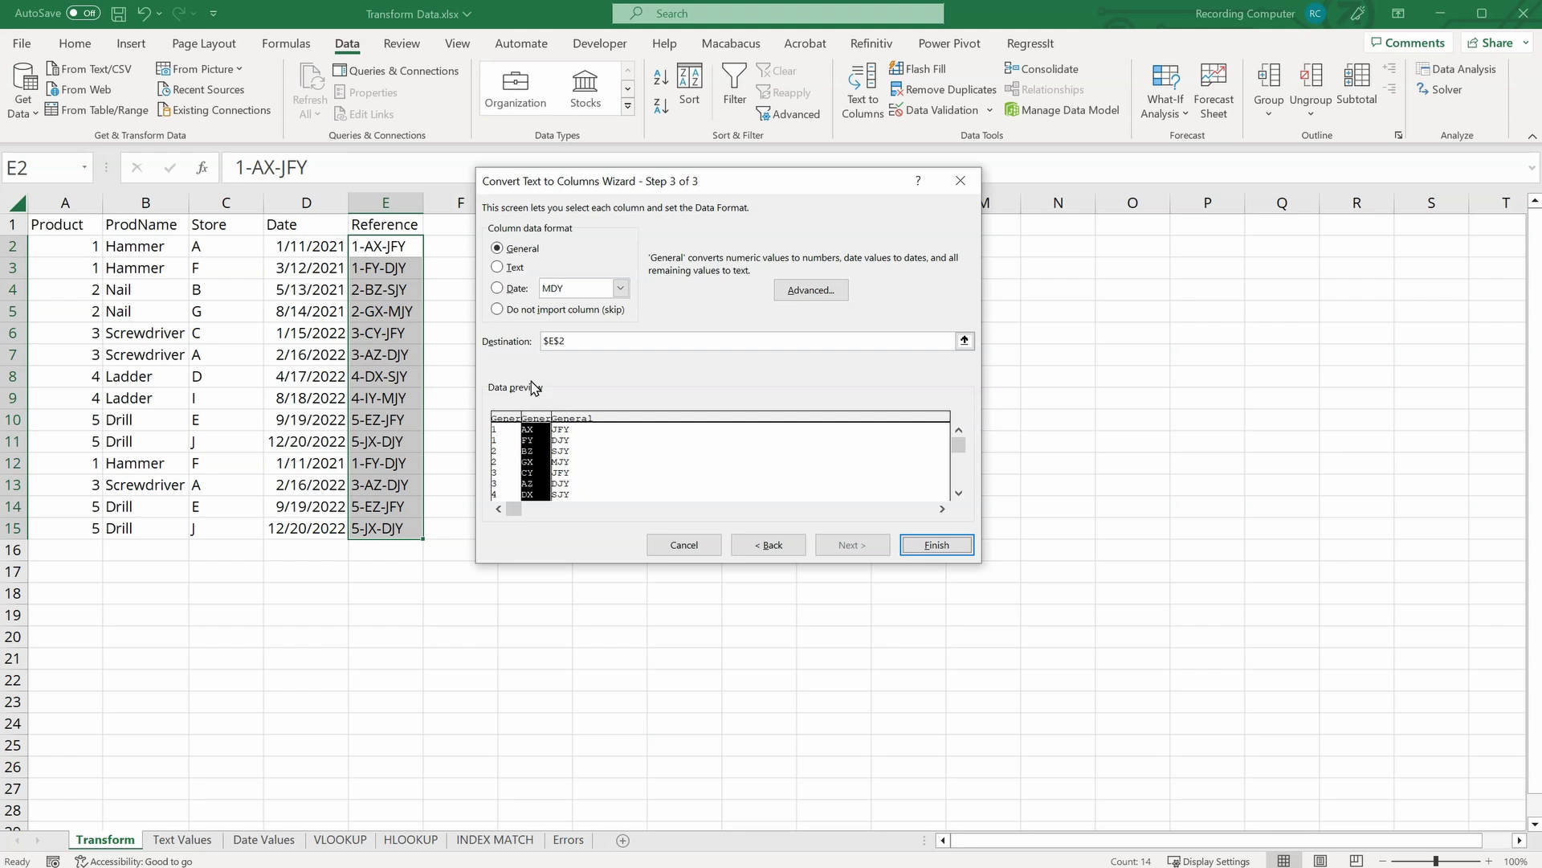
click(498, 266)
click(592, 419)
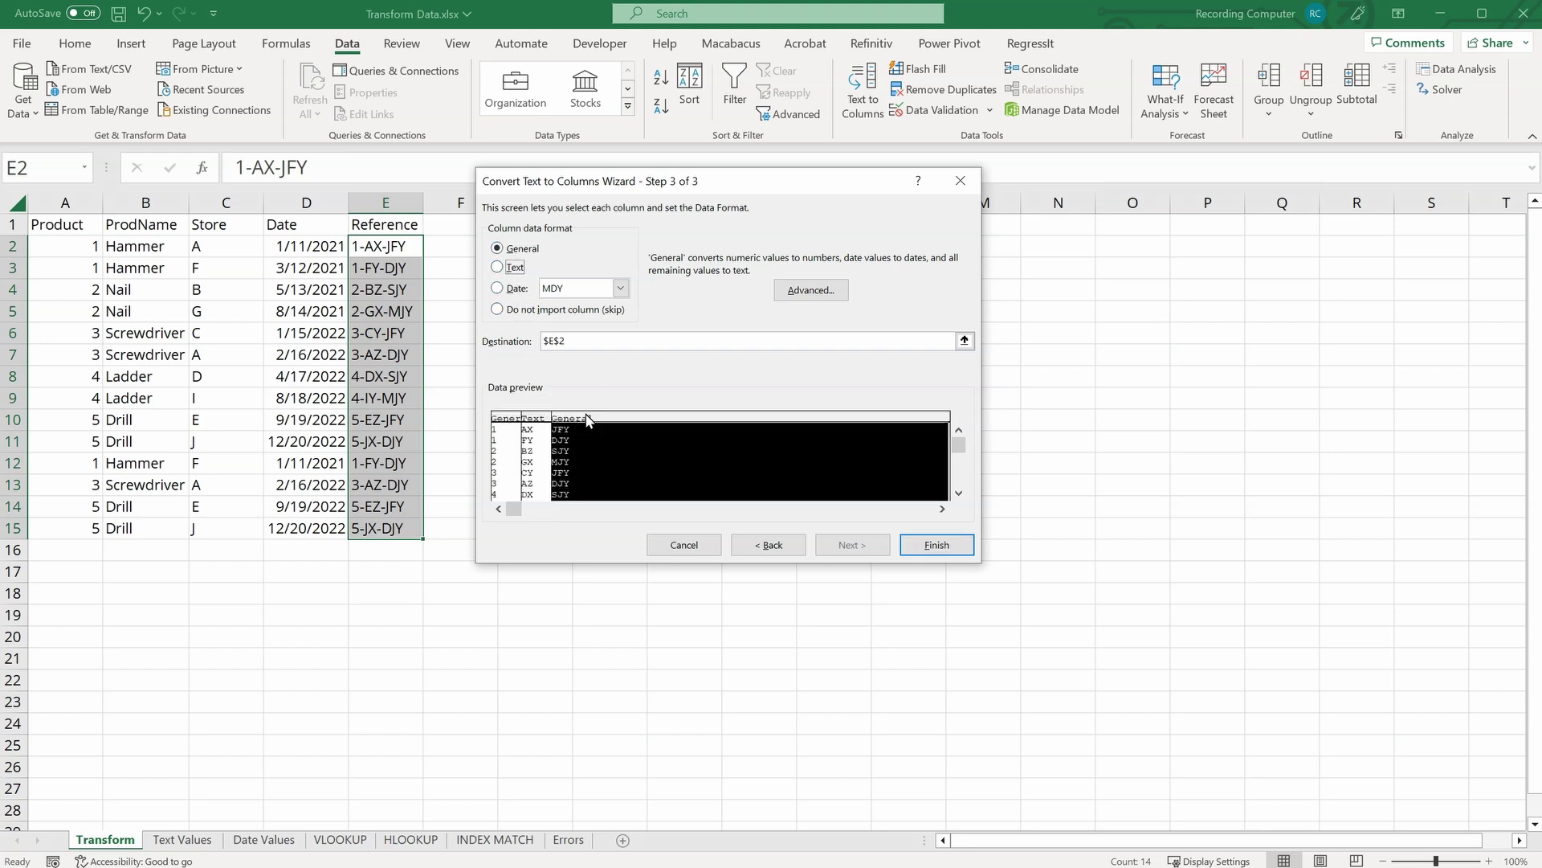
click(503, 267)
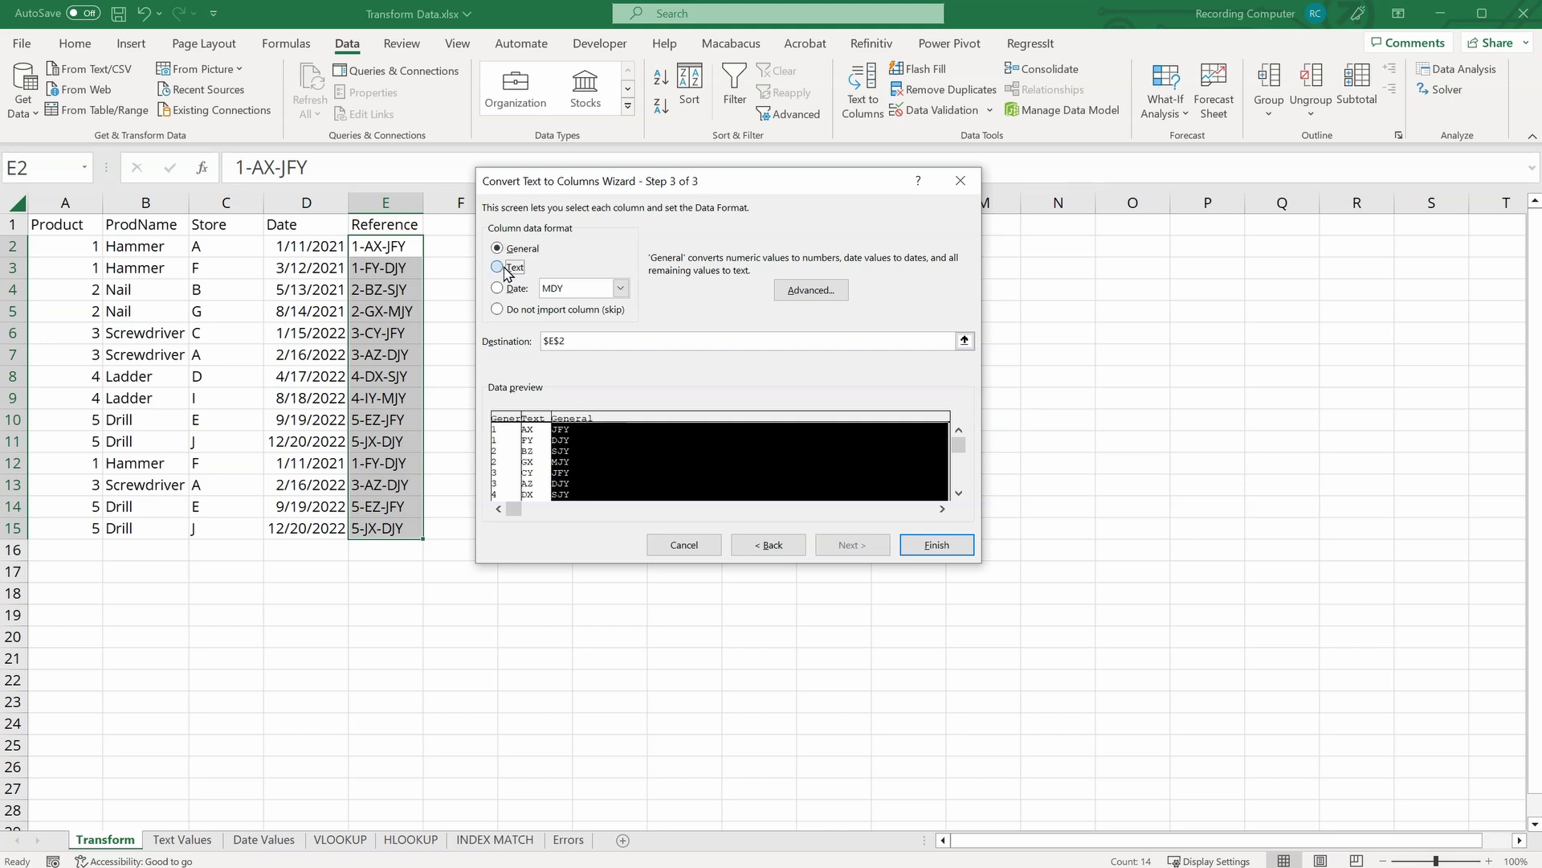
click(505, 419)
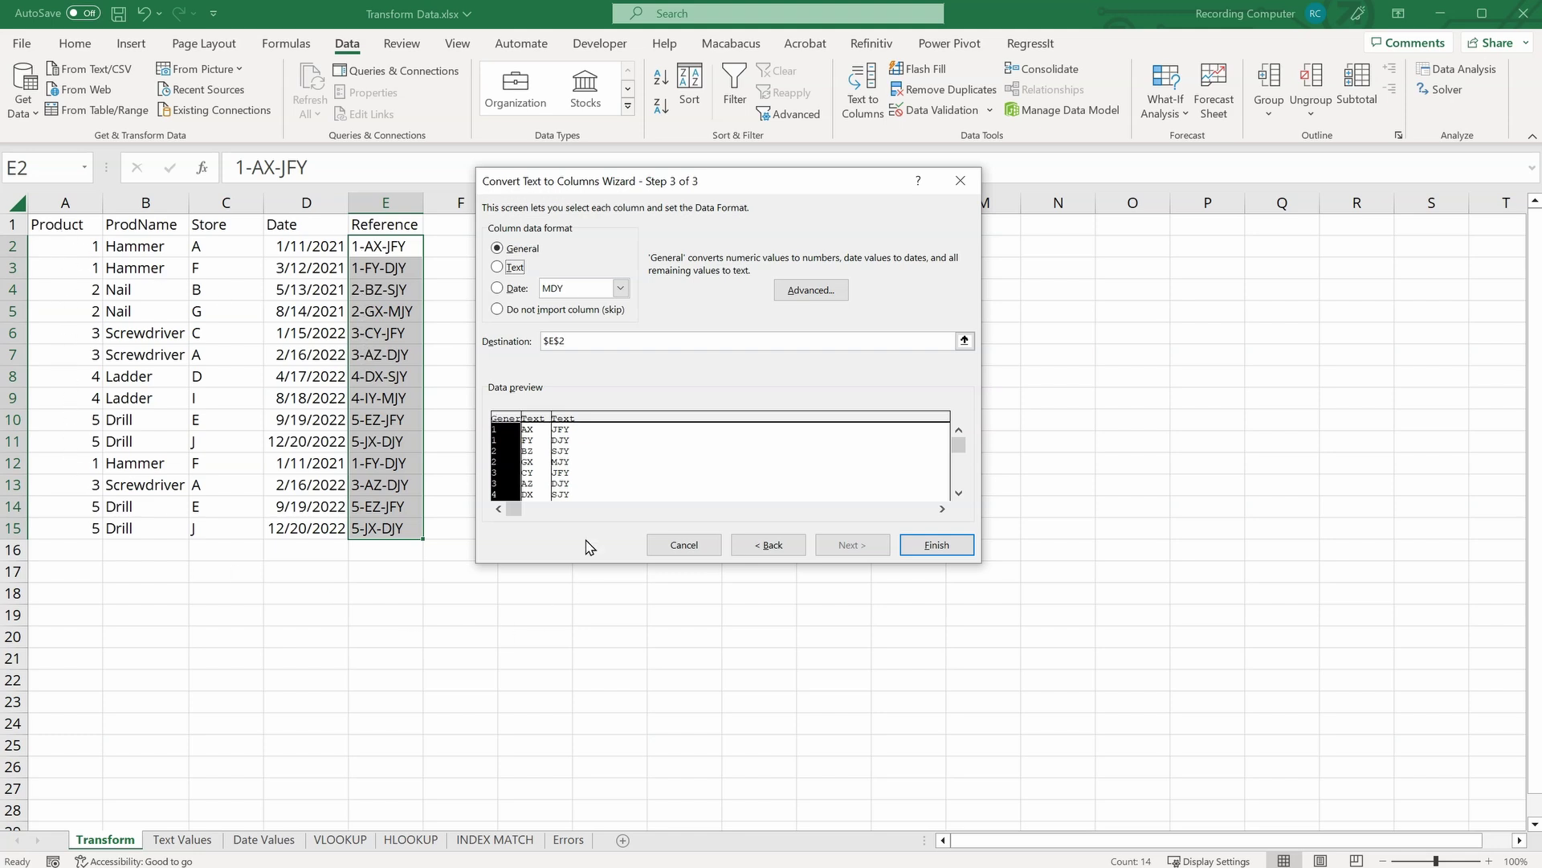
click(498, 310)
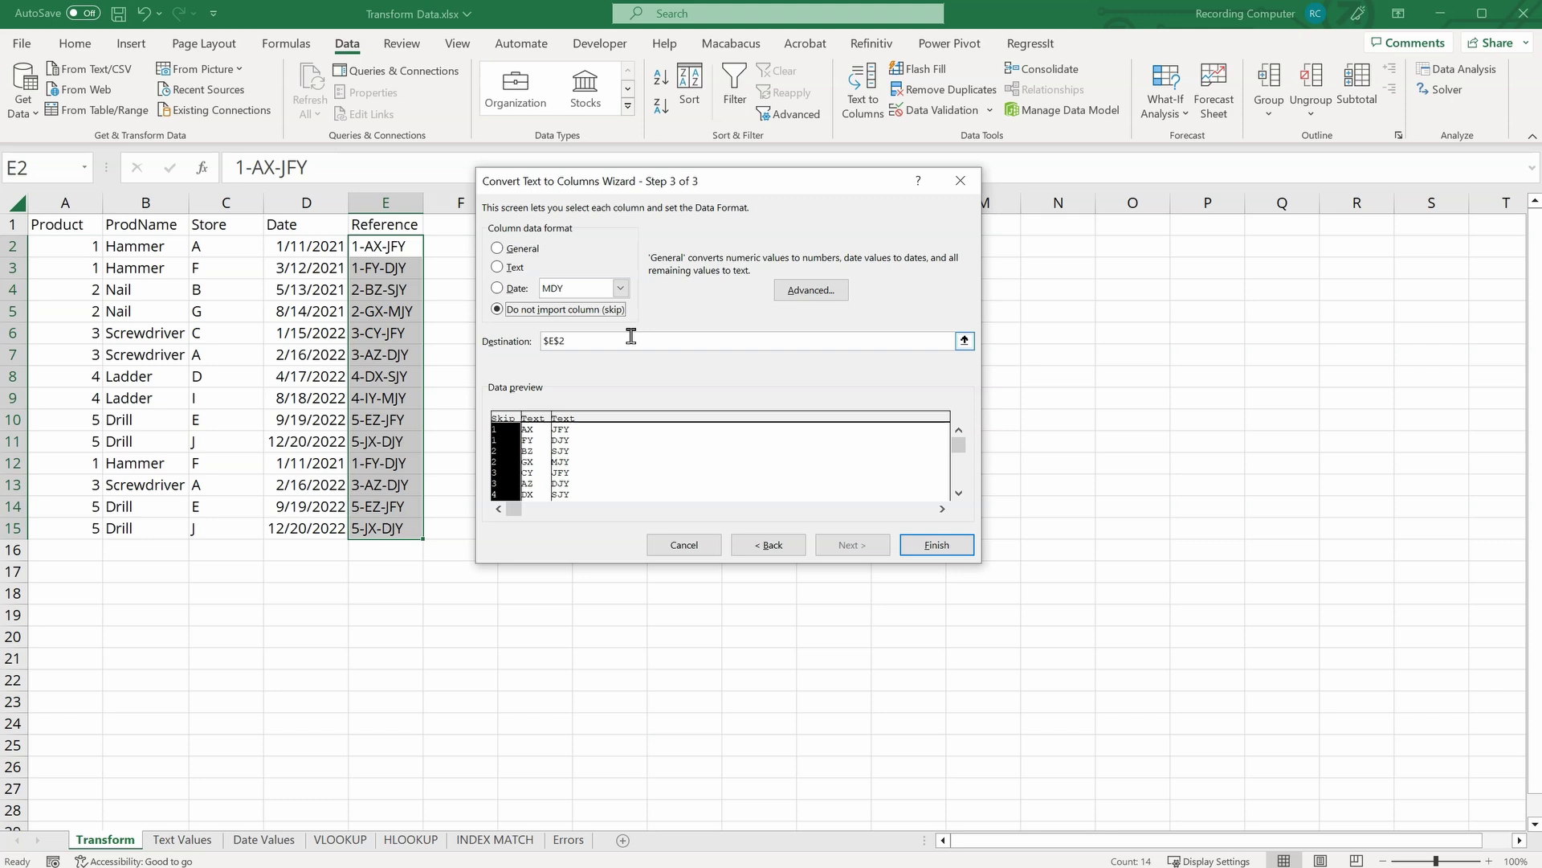
Step: Set the destination of the split data to cell F2 and complete the text-to-columns conversion
drag(615, 187, 714, 193)
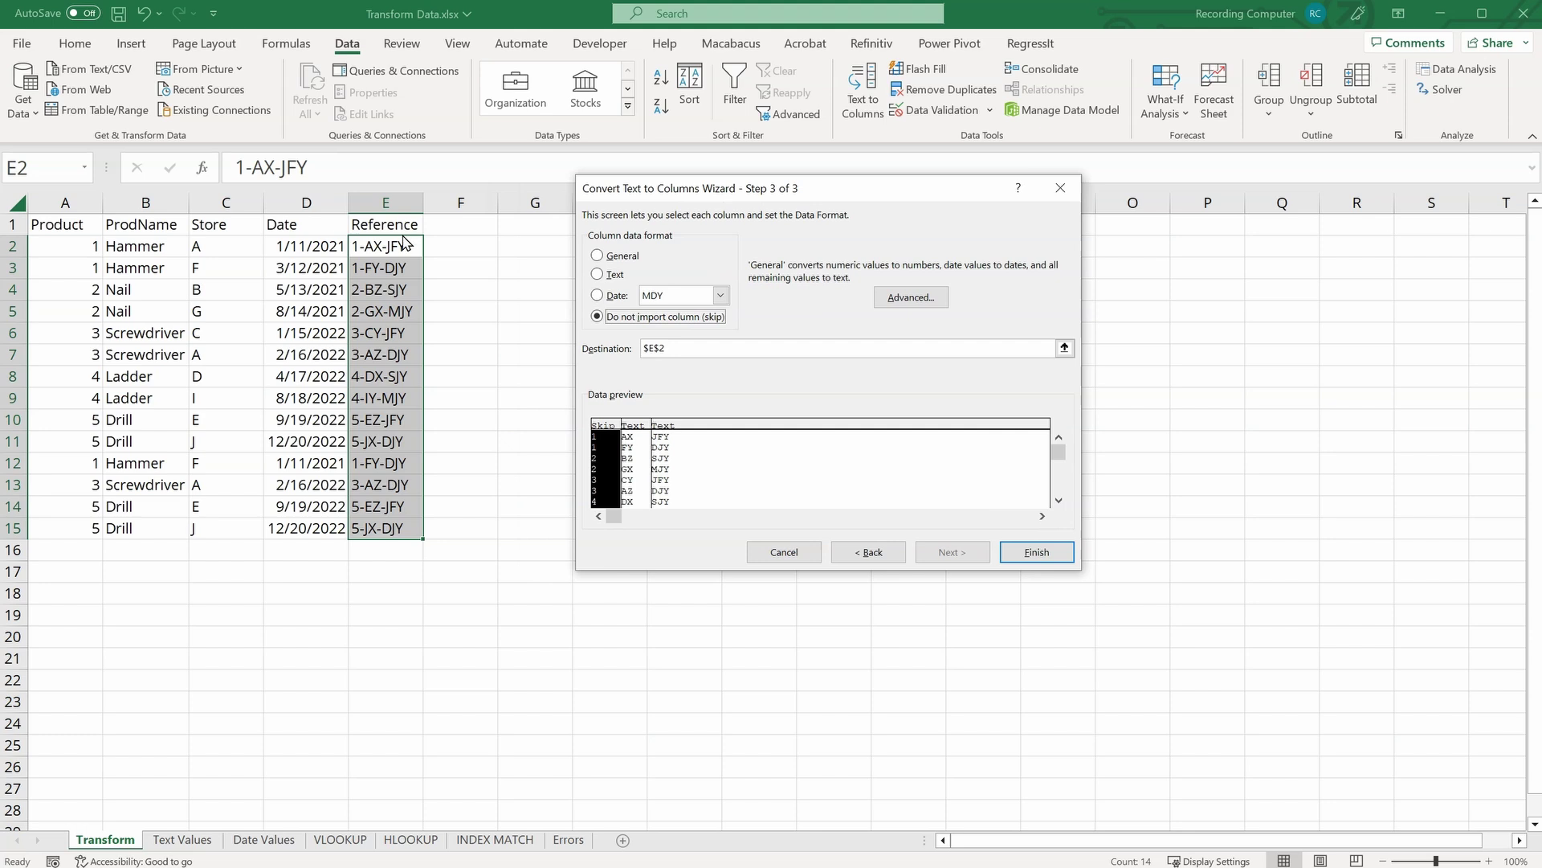
click(1064, 347)
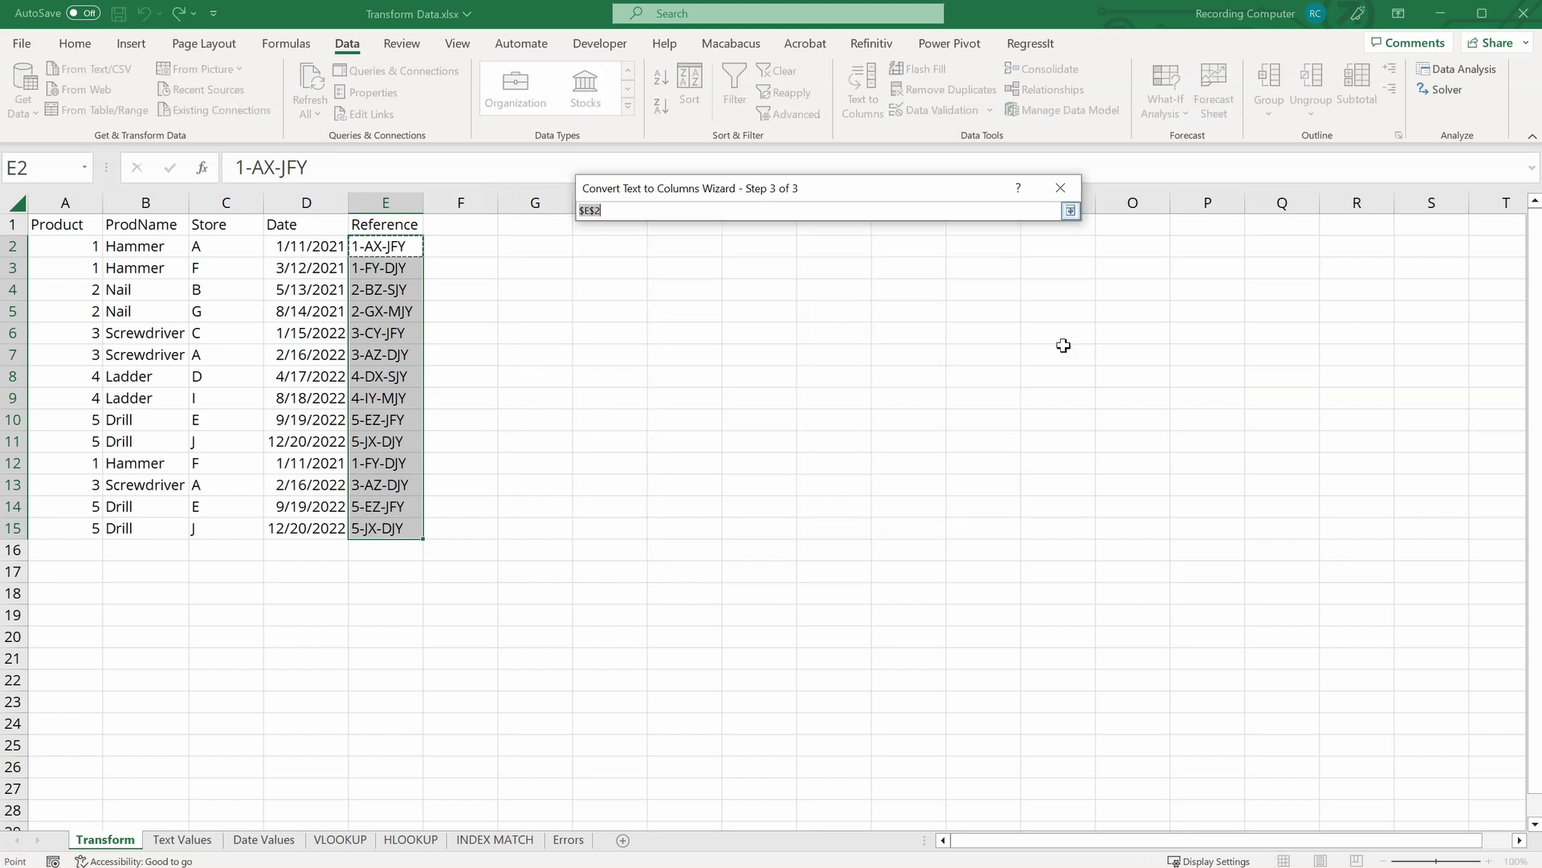
click(456, 219)
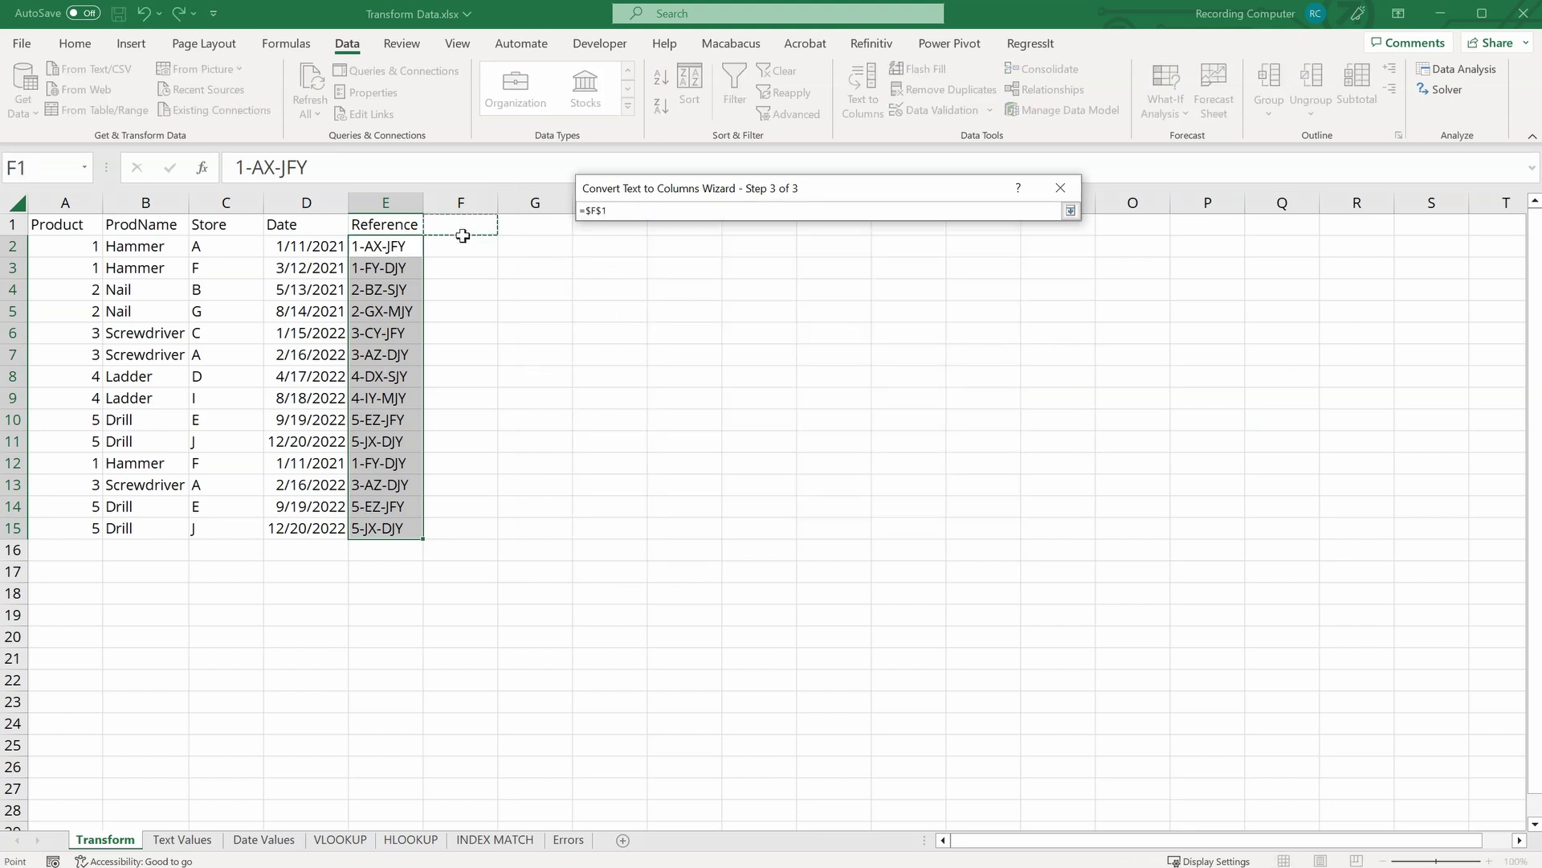
click(454, 250)
click(1071, 210)
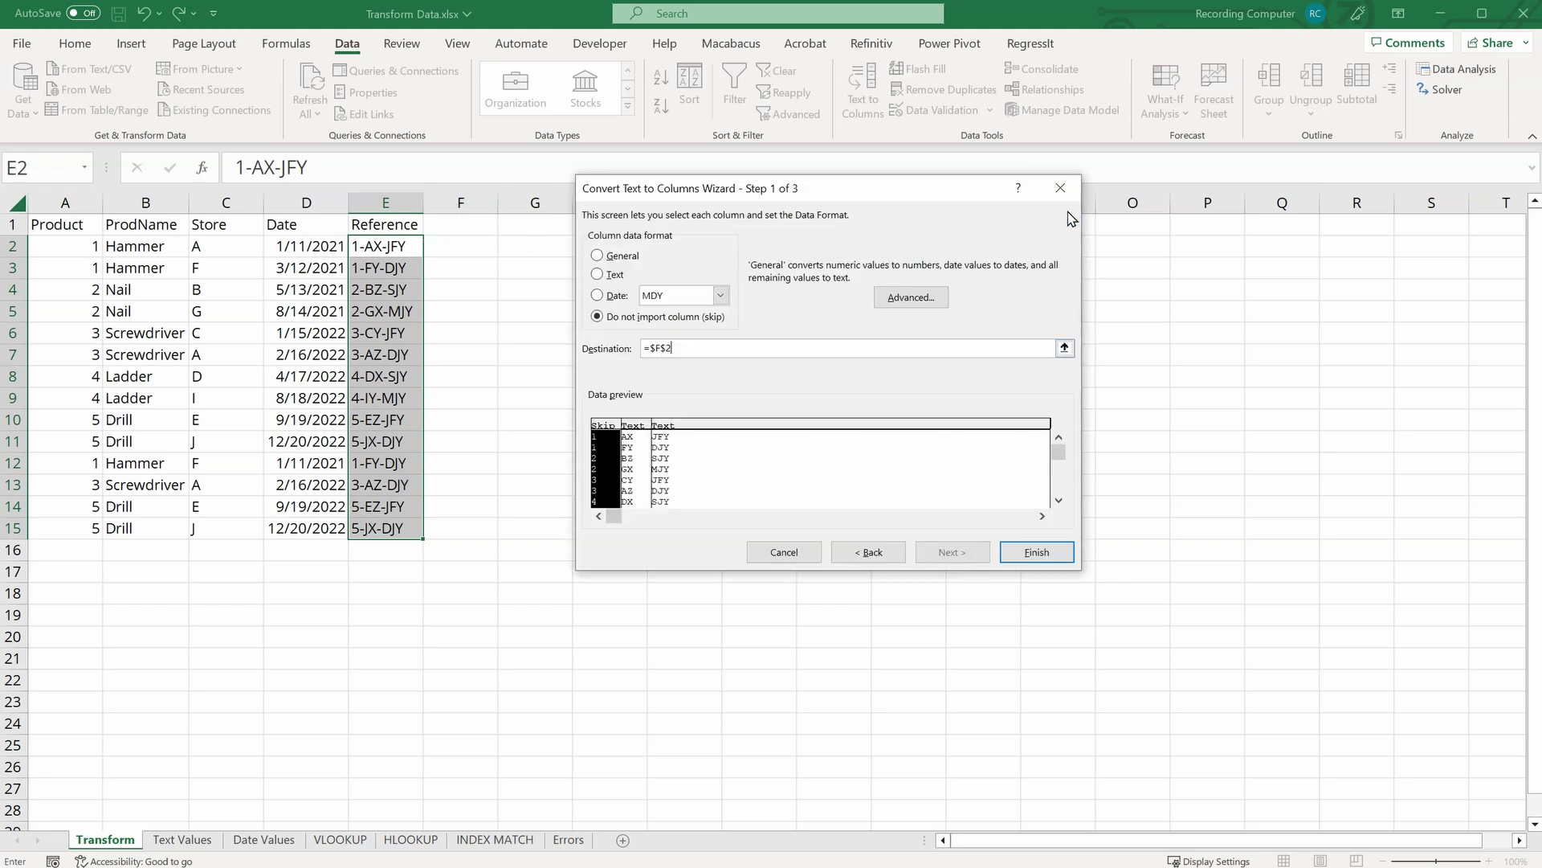
click(1028, 550)
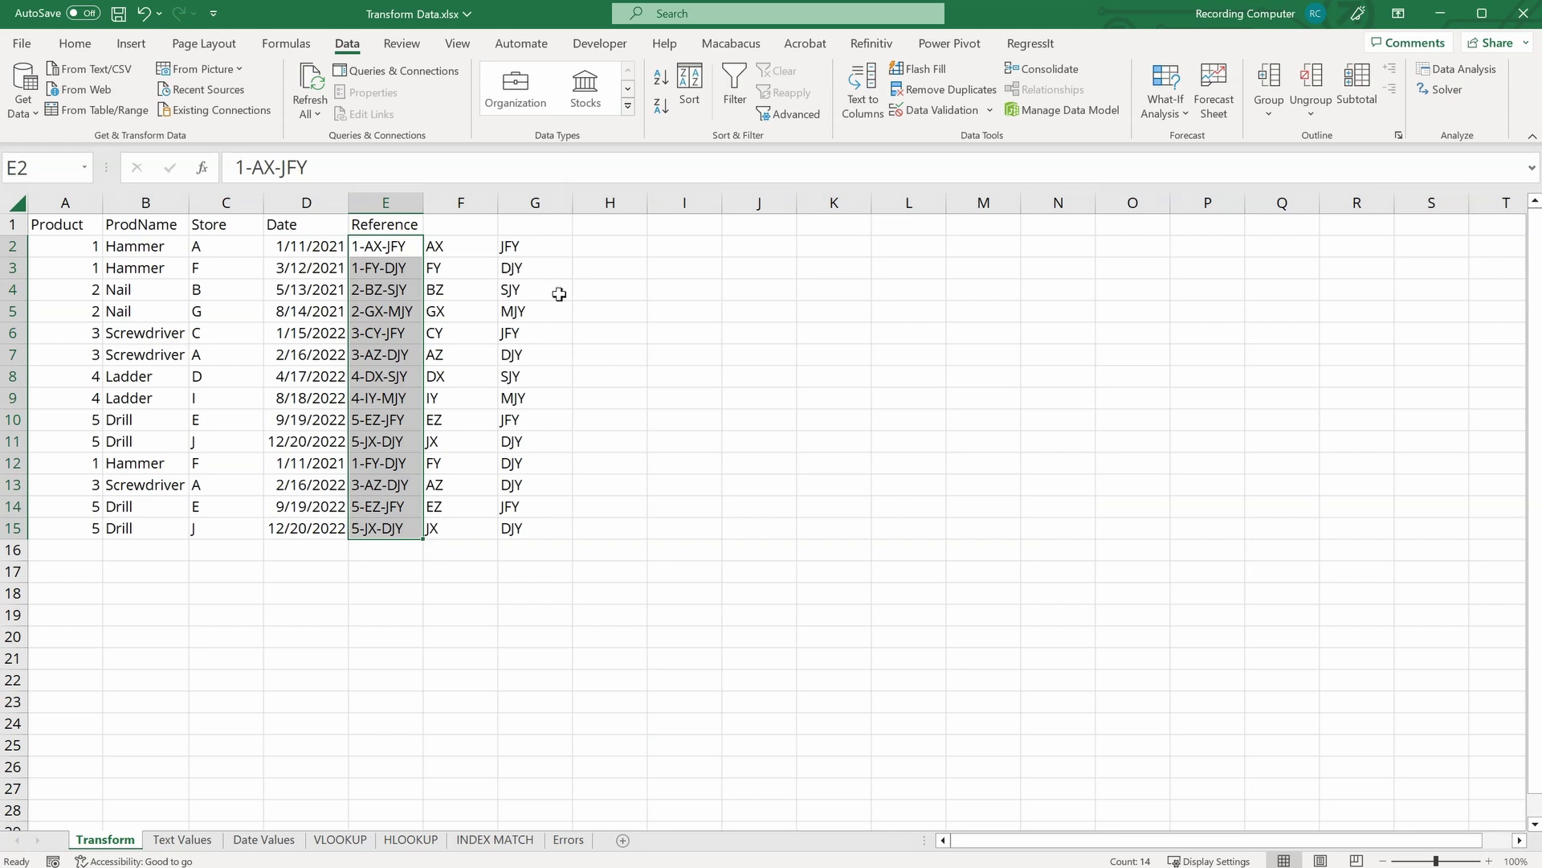
Step: Enter the headers StoreRef in F1 and RefCode in G1 for the two split columns
click(472, 225)
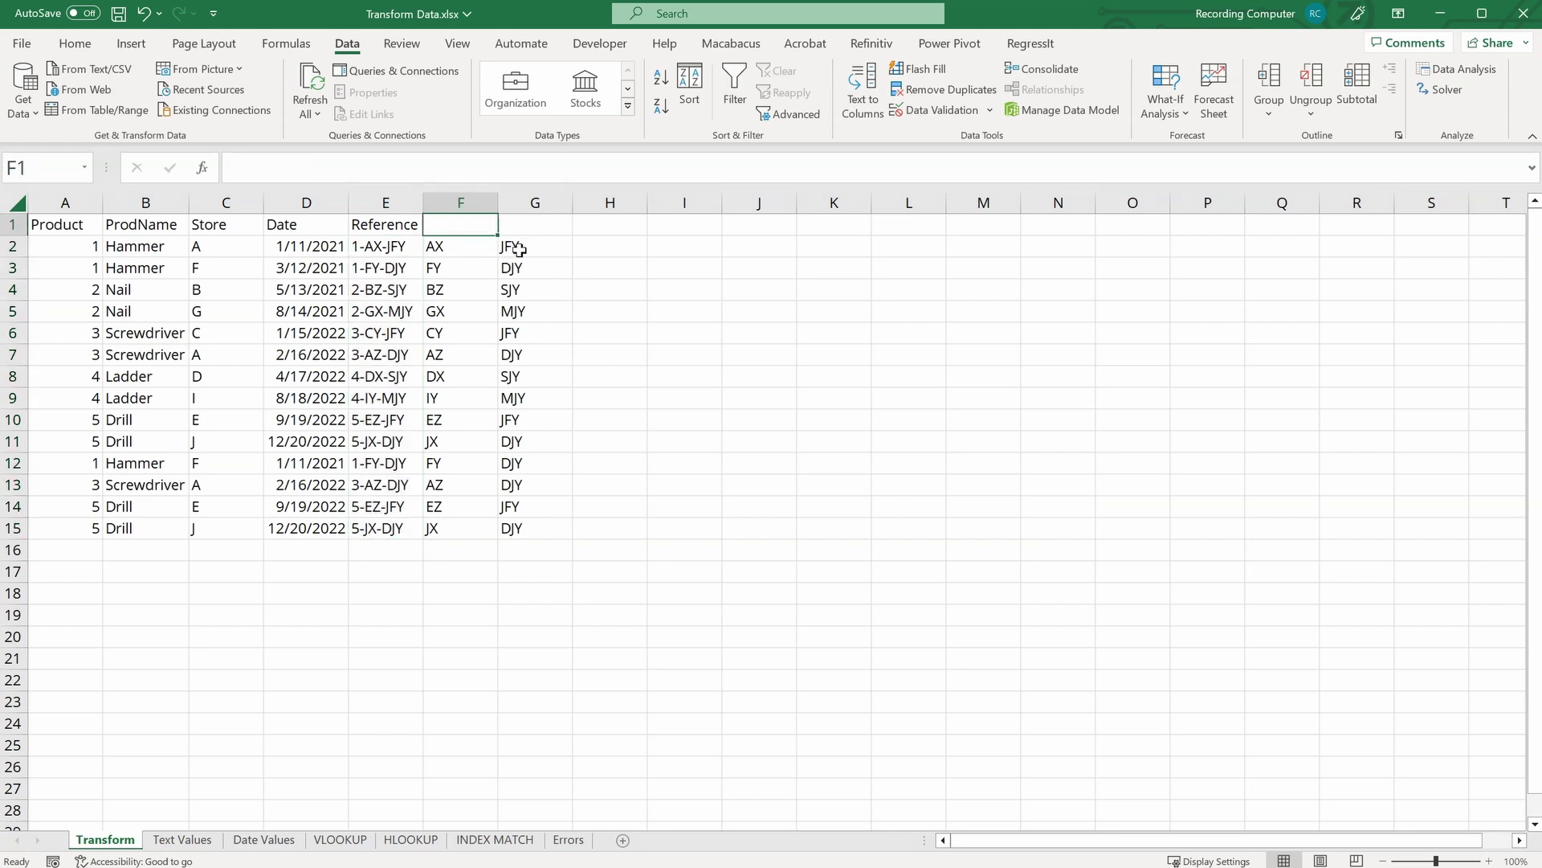
text(Store R)
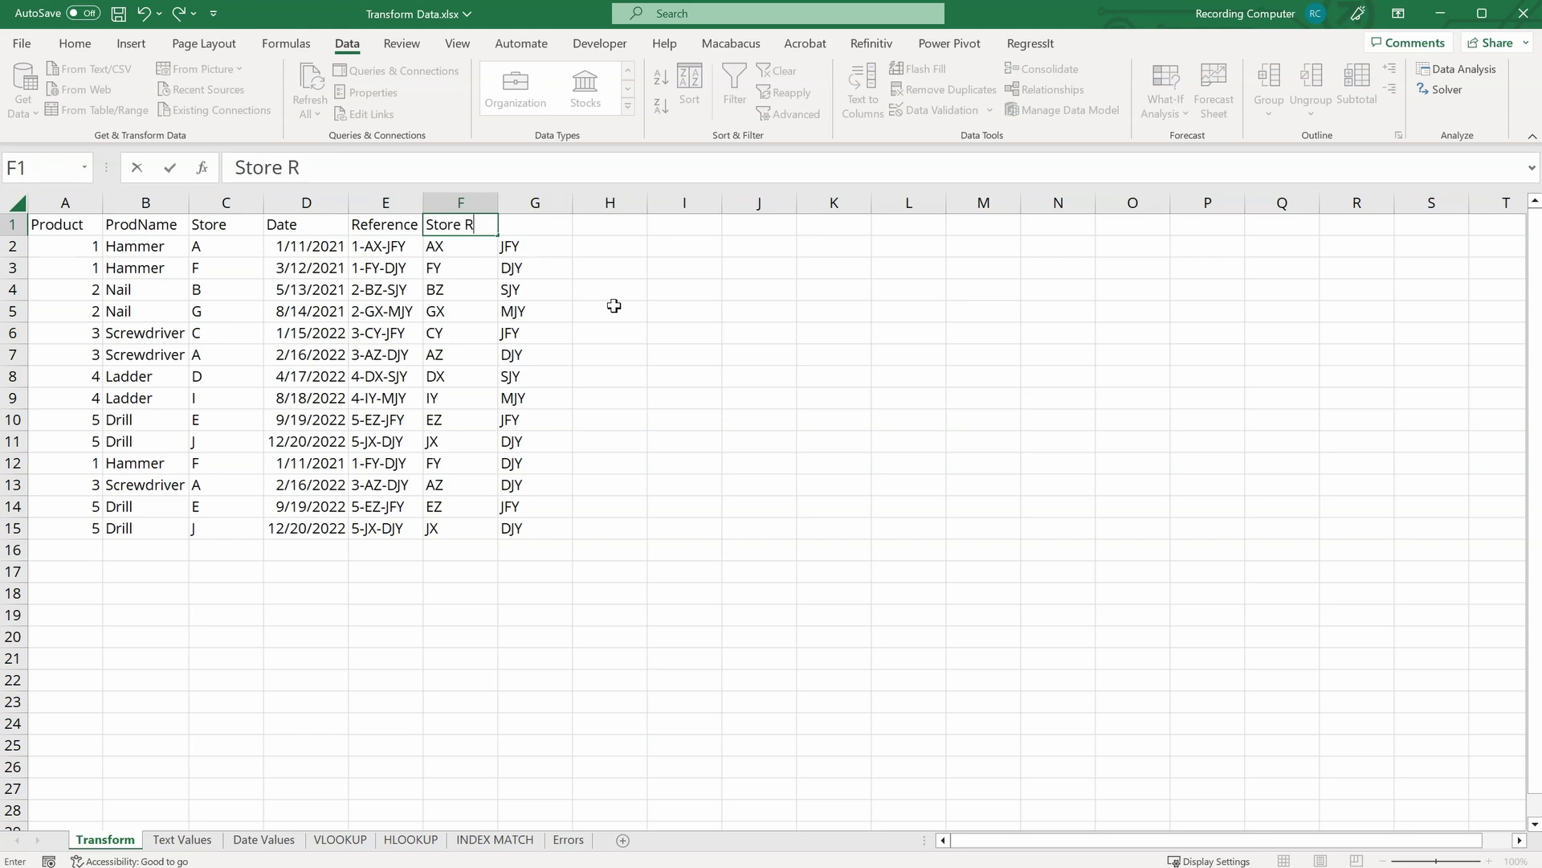
key(BackSpace)
key(BackSpace)
text(Ref)
key(Tab)
text(RefCode)
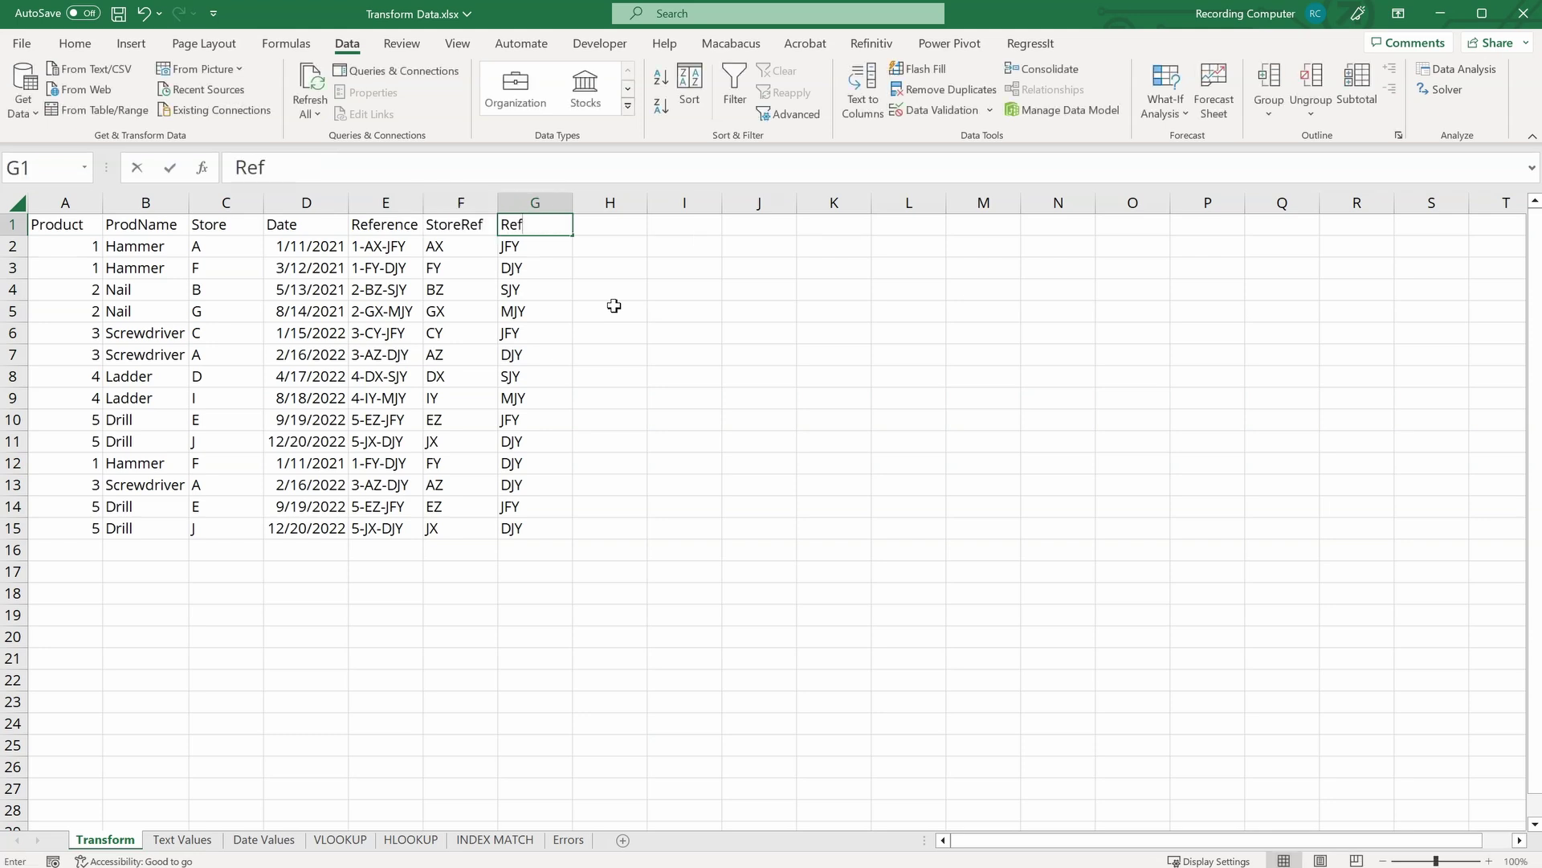
key(Return)
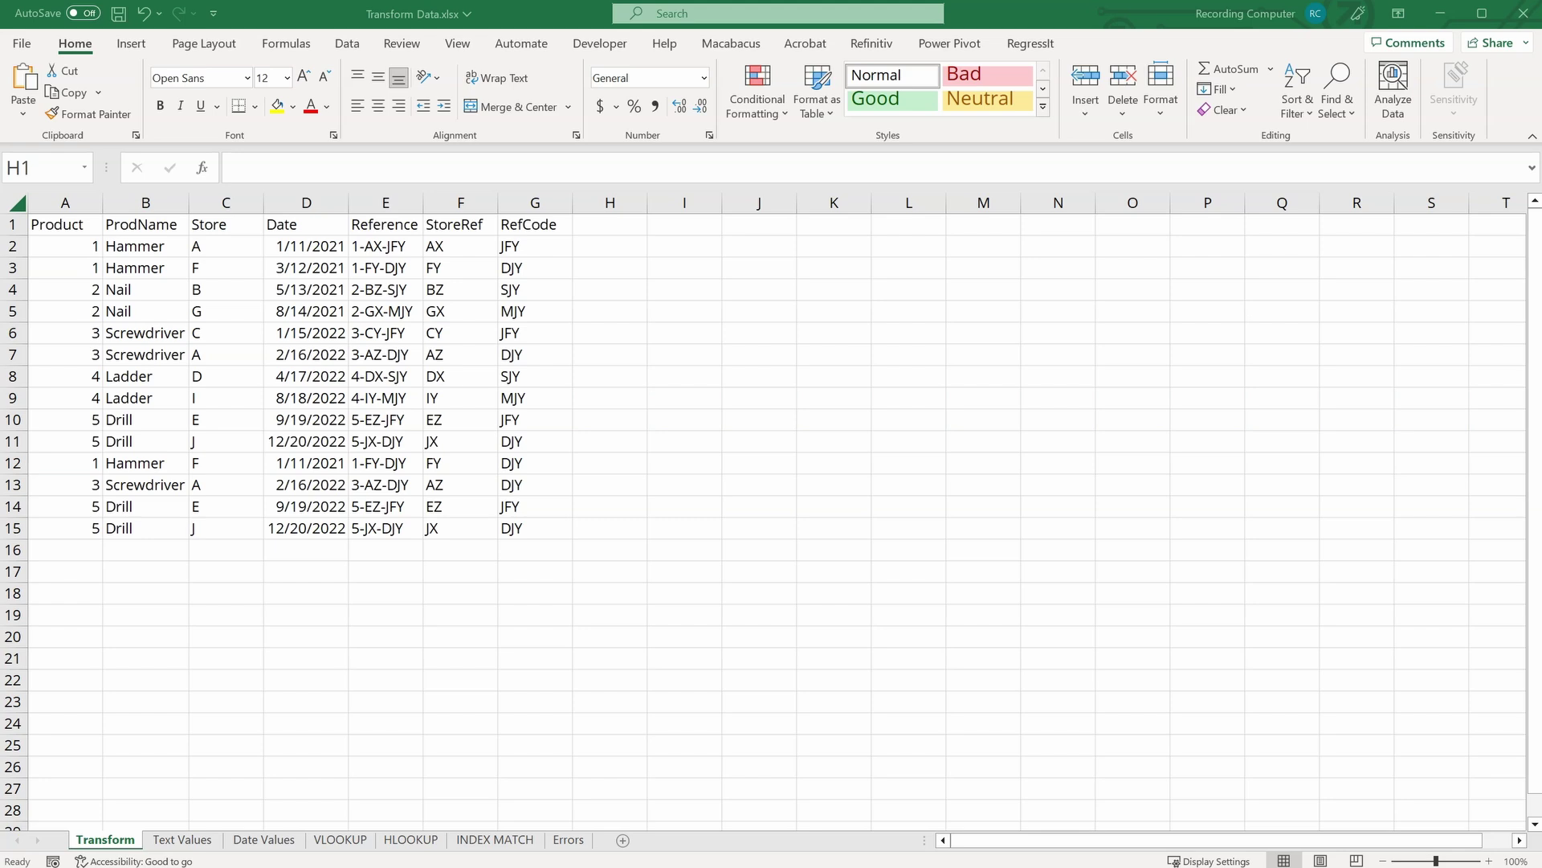
Step: Try removing duplicates from only the Product column A1:A15, with its header excluded, and undo the removal
drag(74, 227, 72, 536)
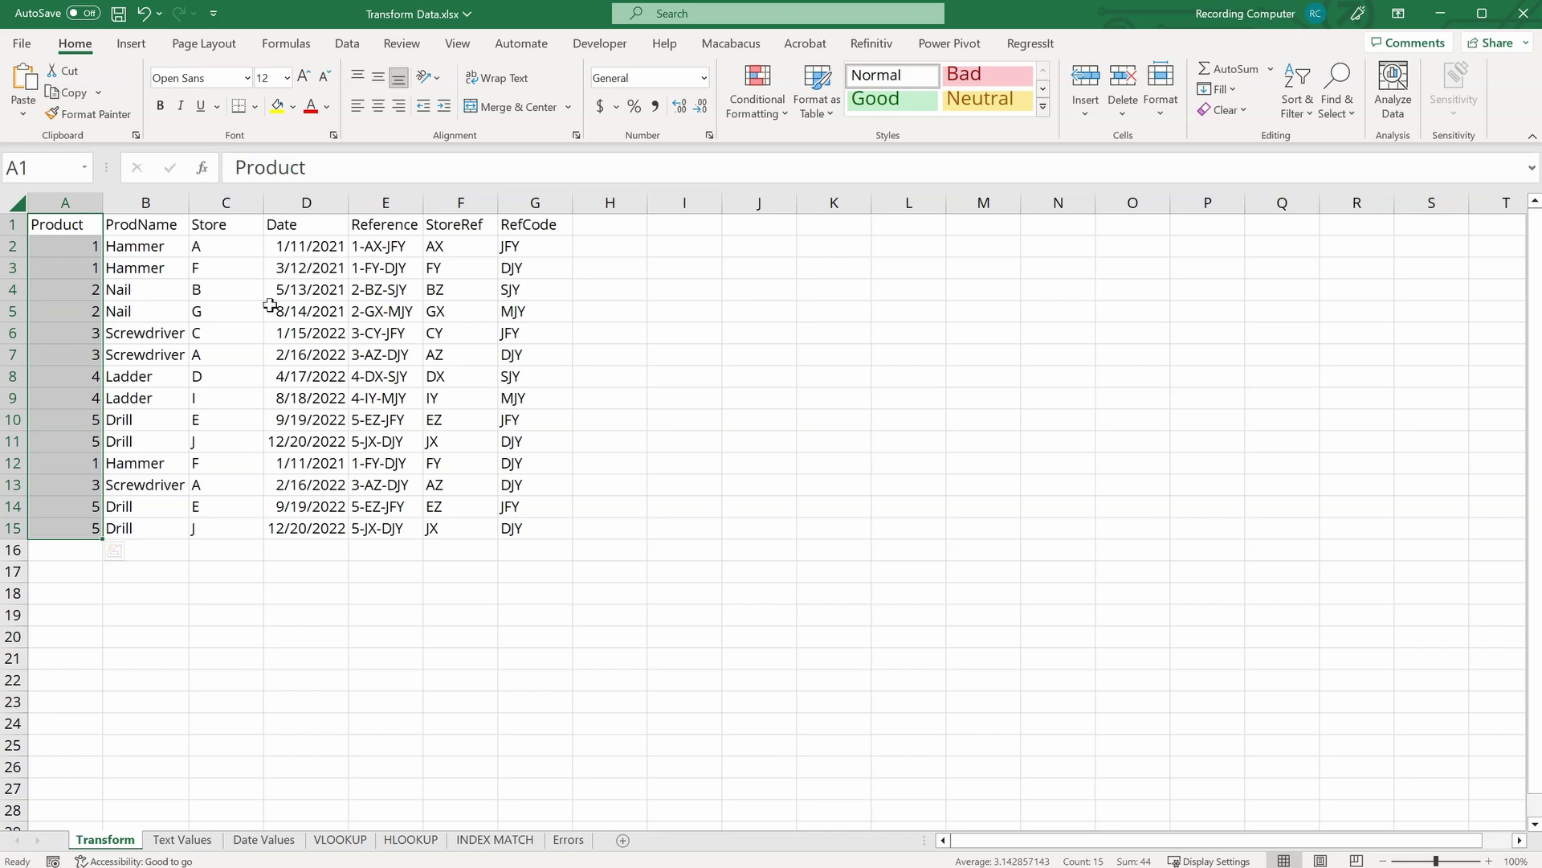
click(348, 45)
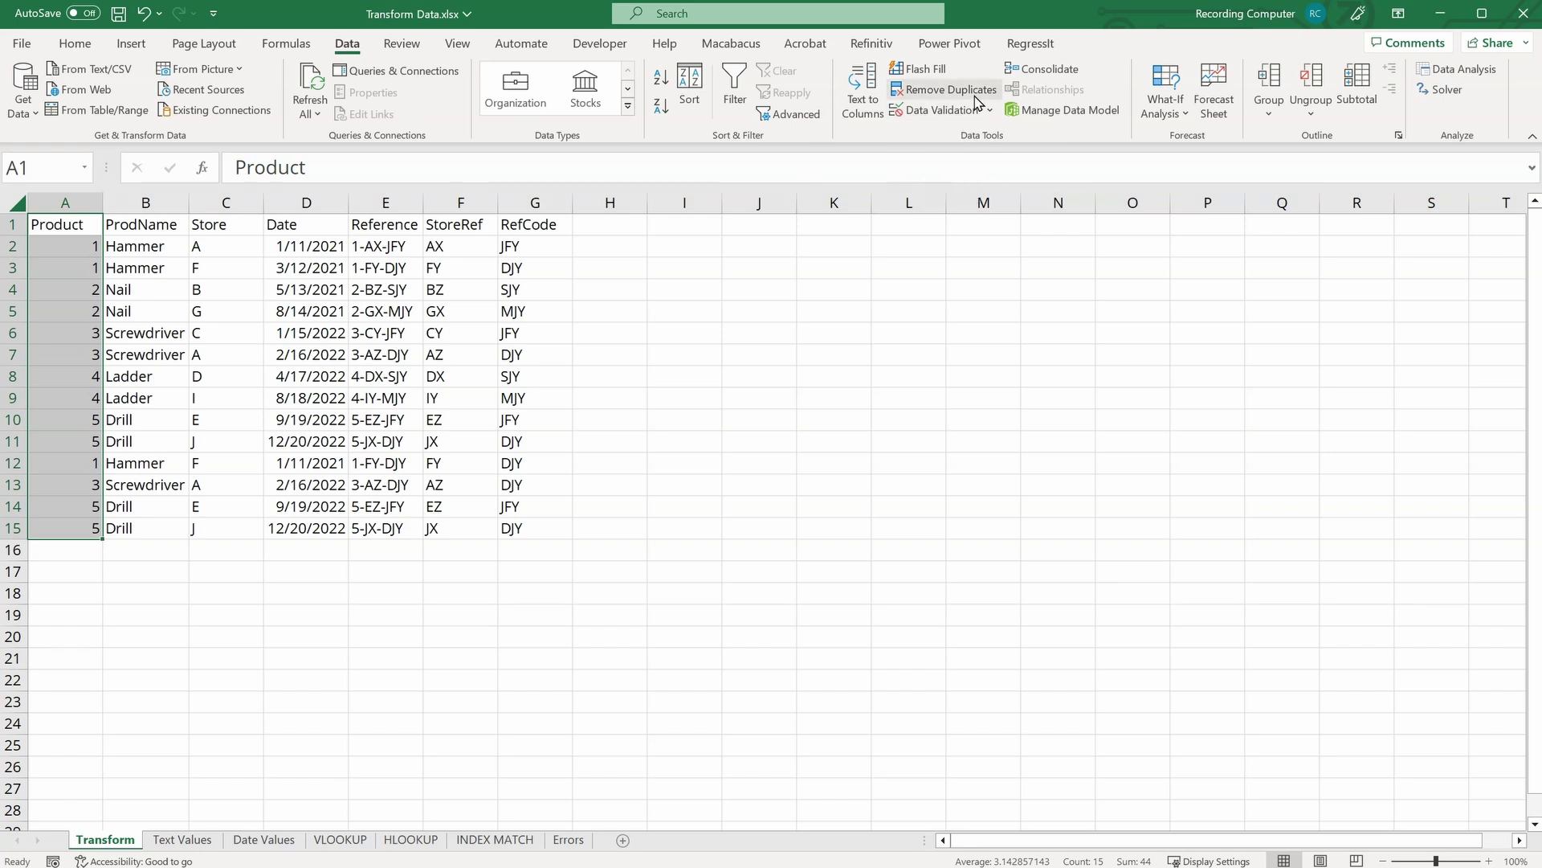
click(950, 90)
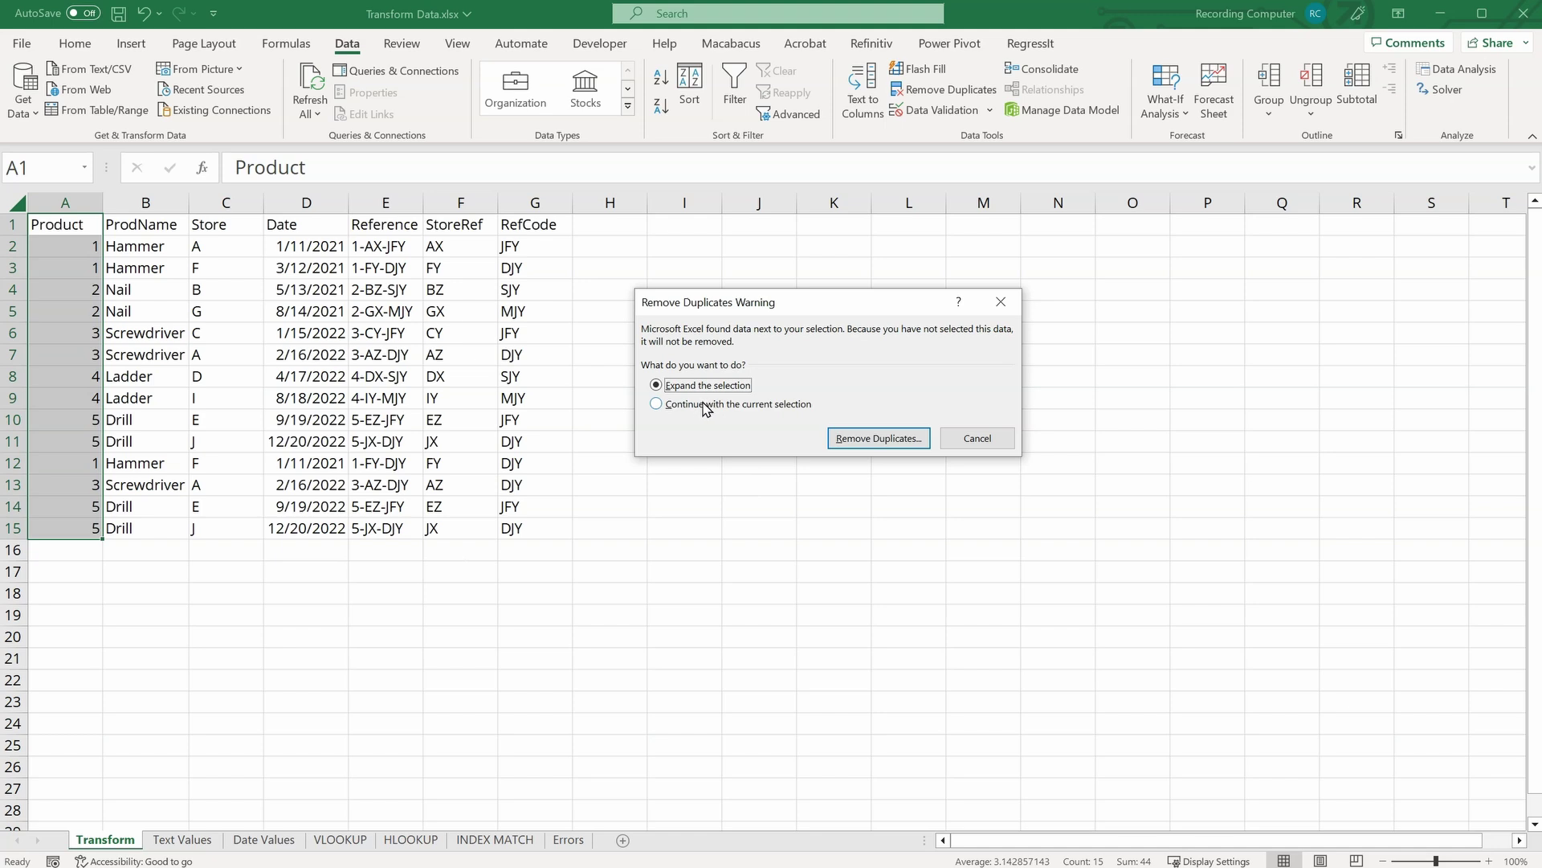
click(657, 405)
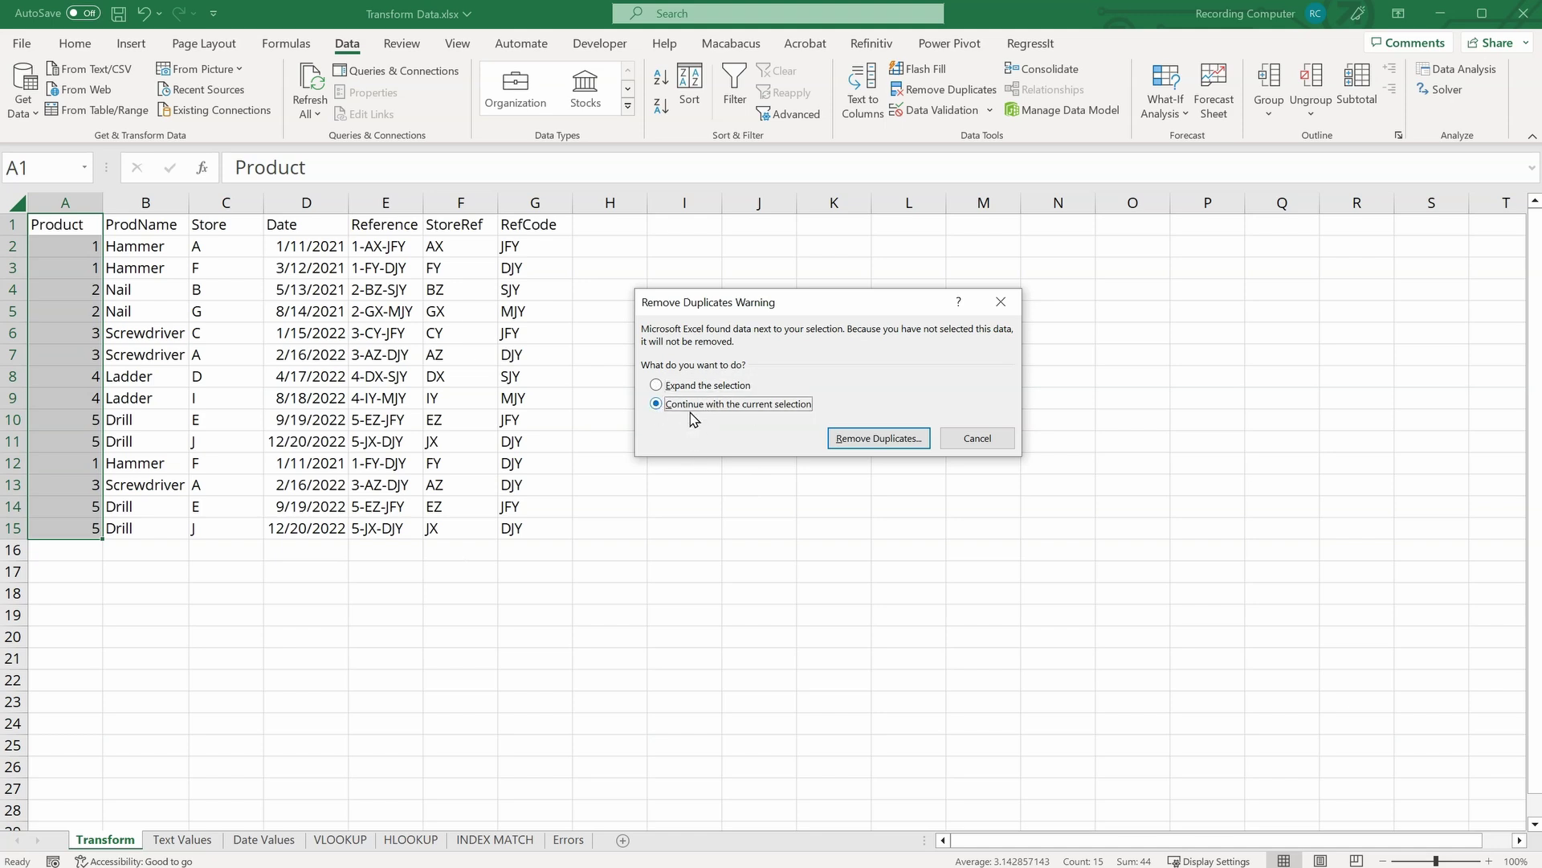
click(879, 439)
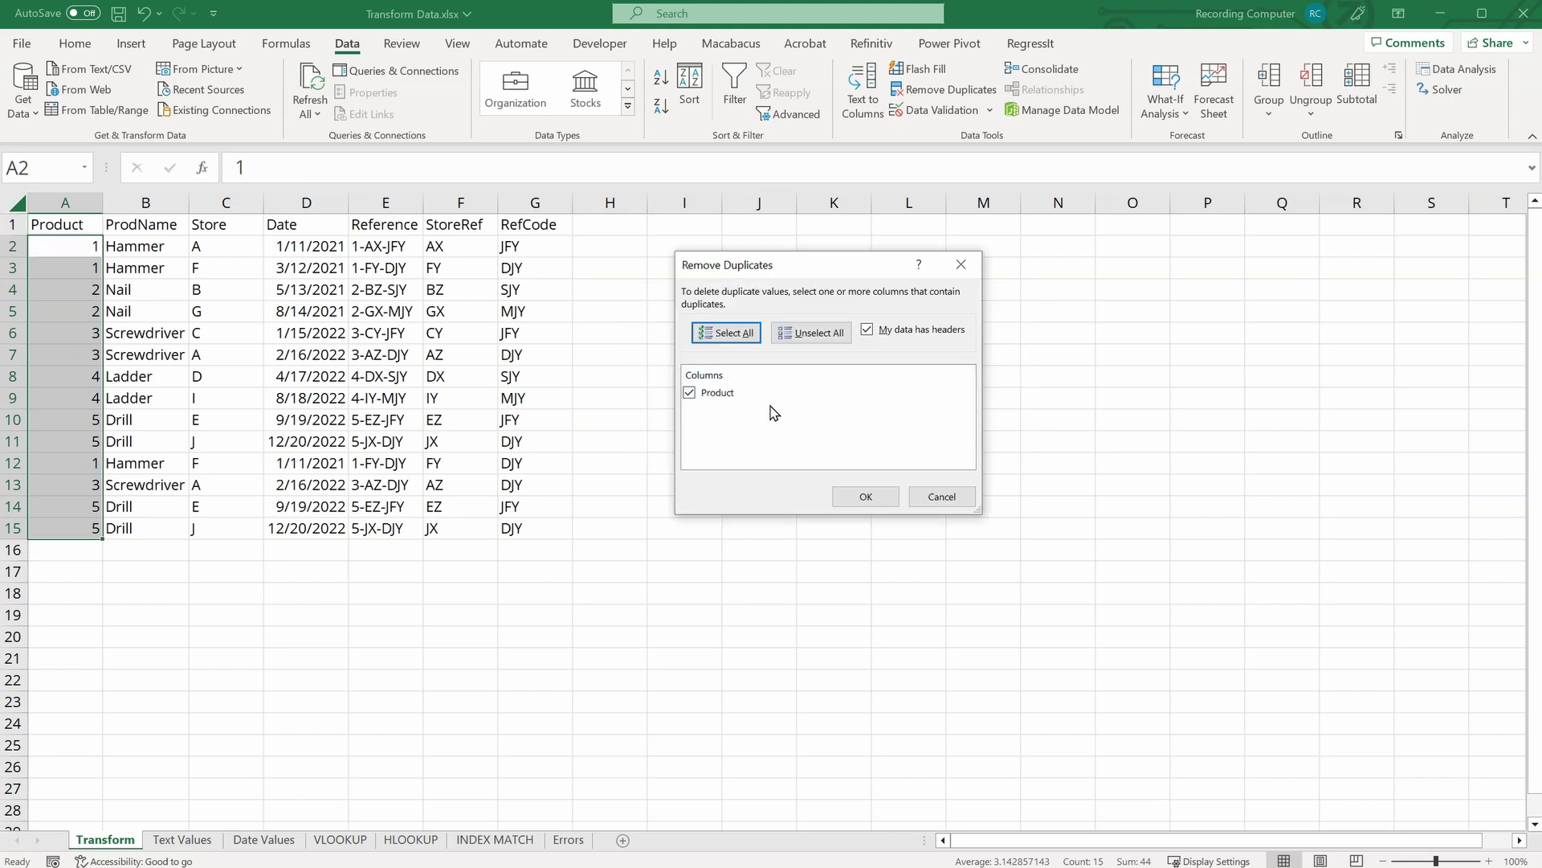
click(878, 332)
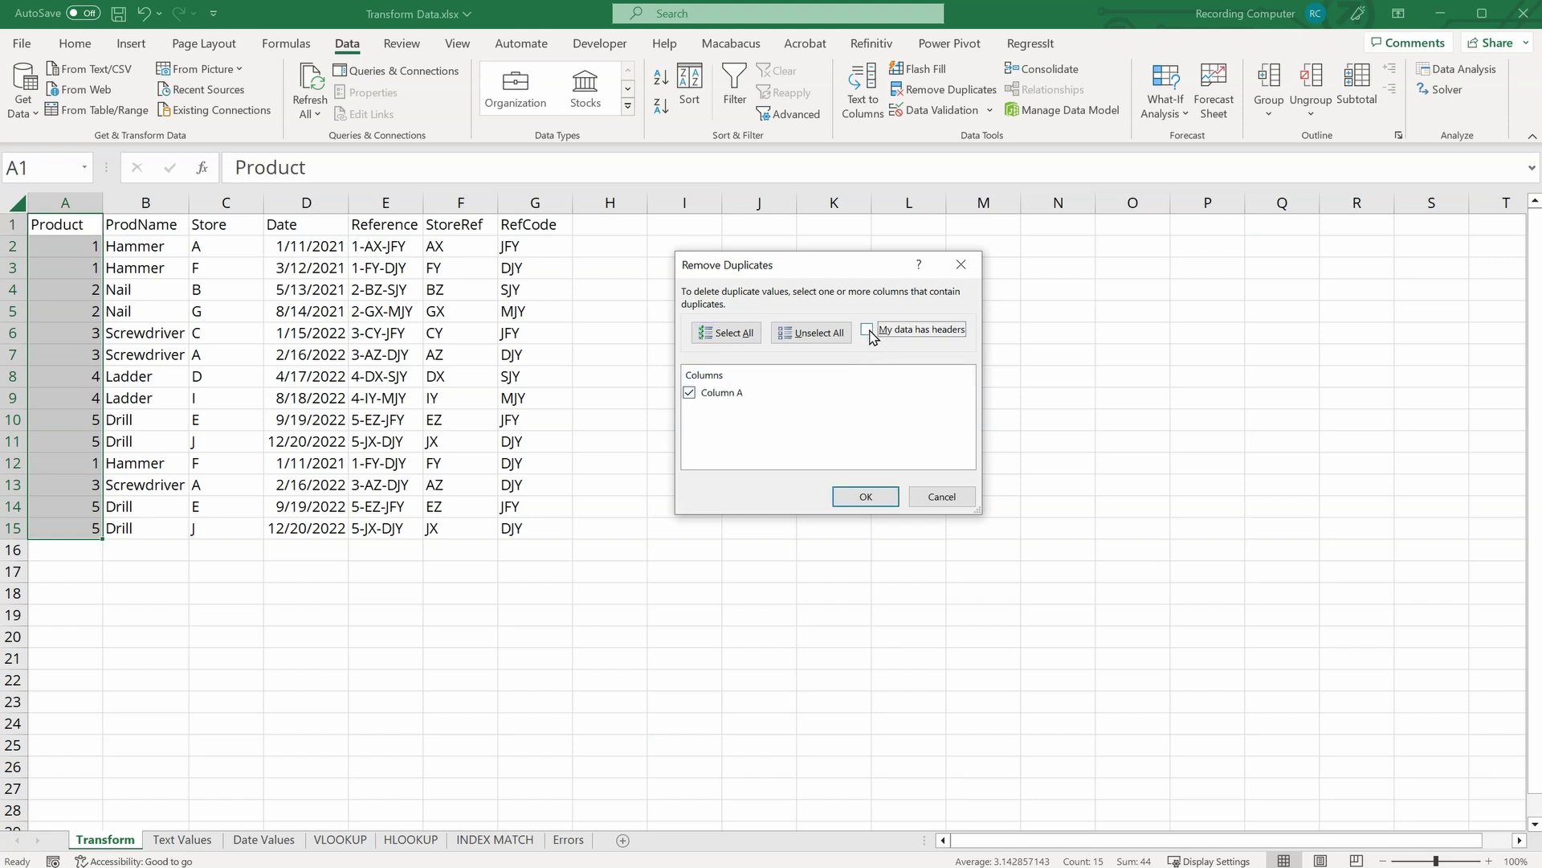
click(871, 334)
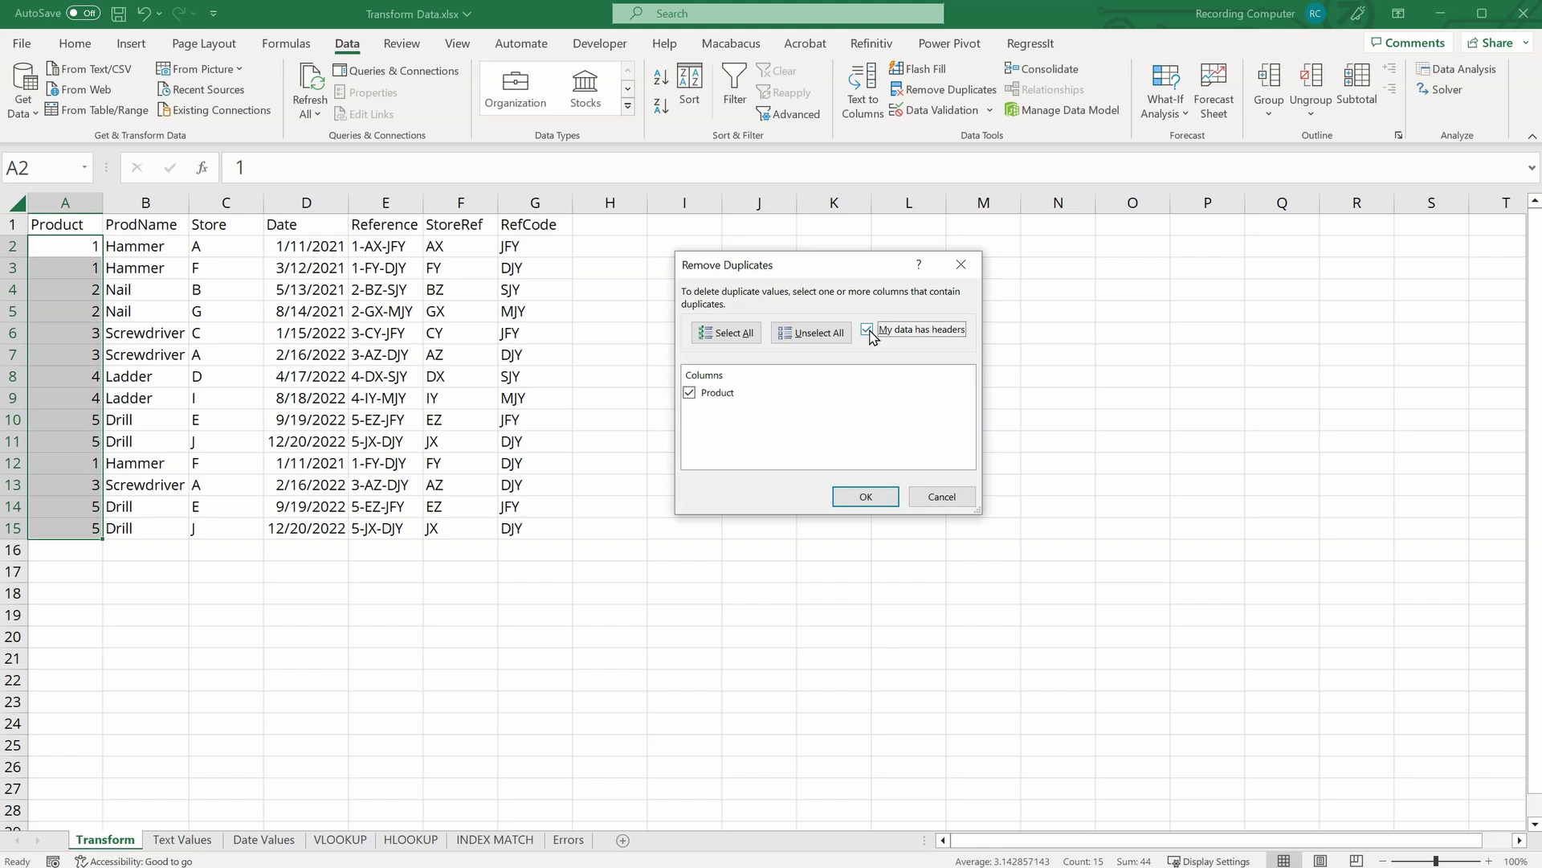
click(862, 498)
click(695, 500)
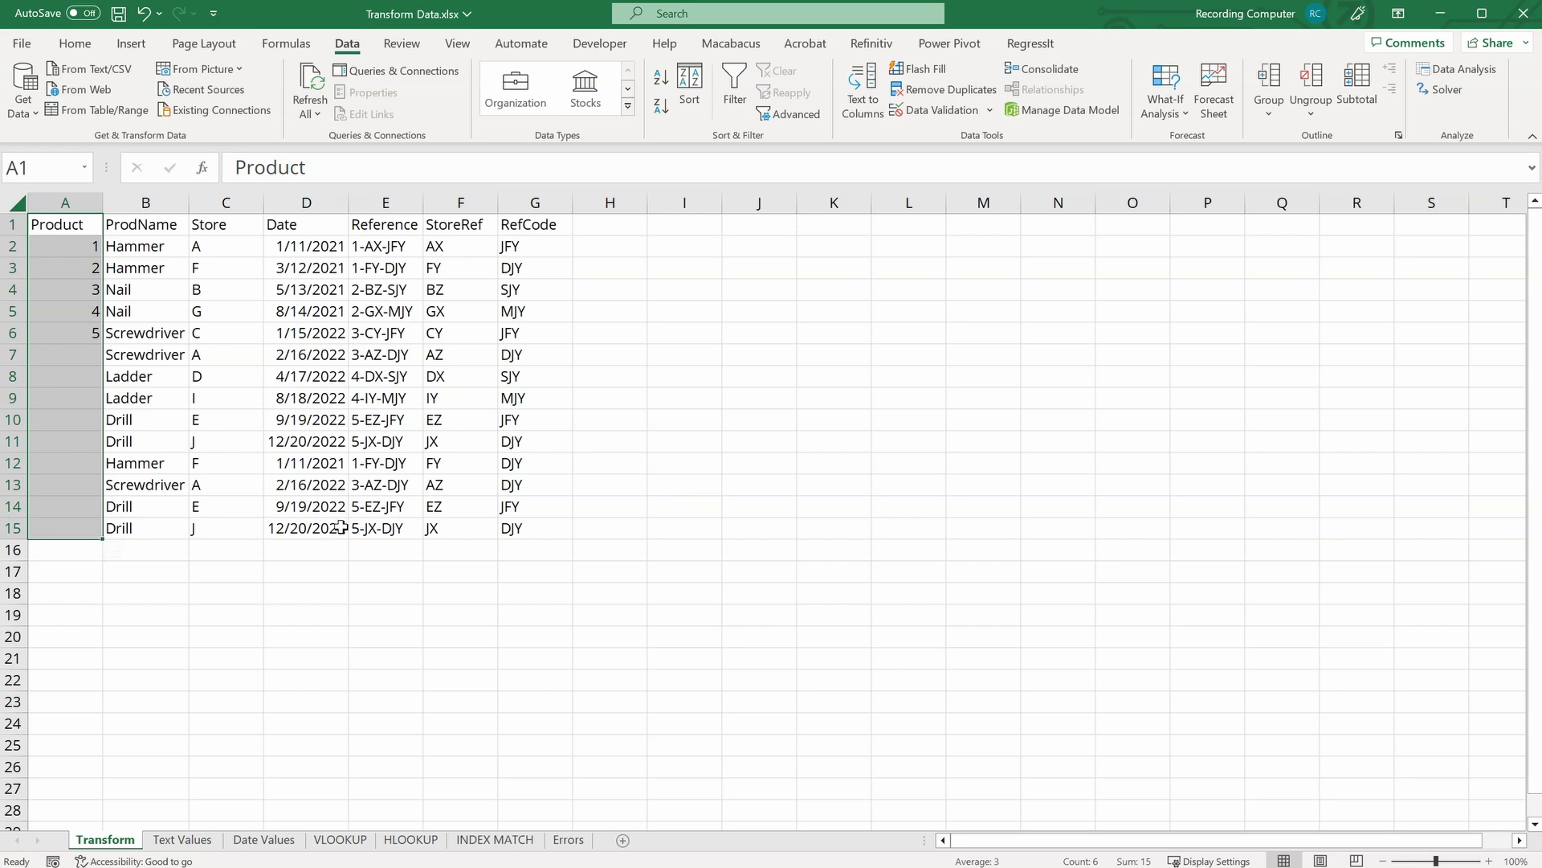
key(ctrl+e)
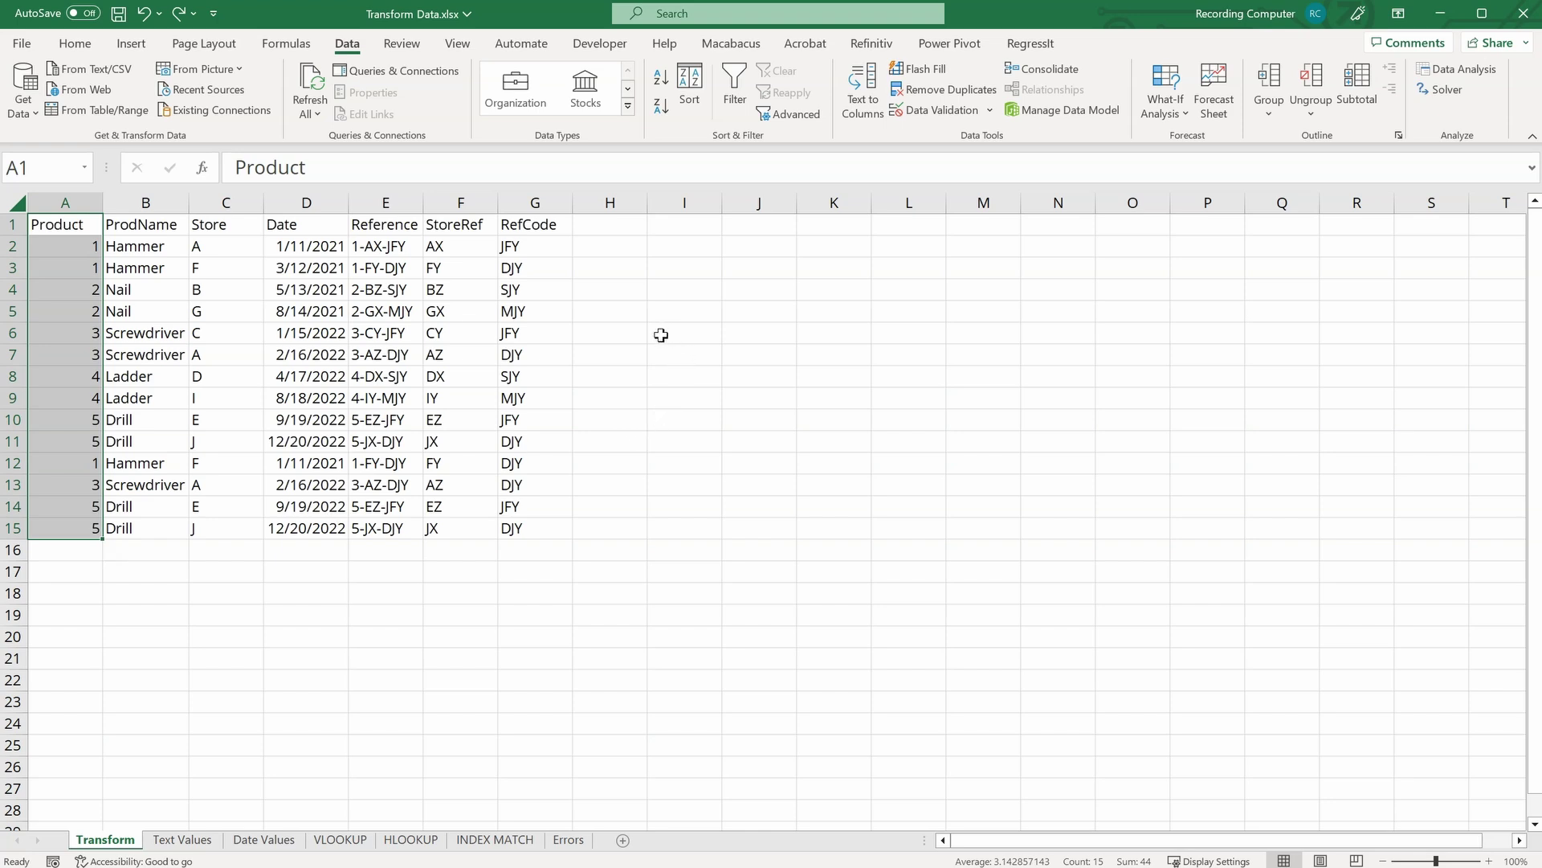
Step: Remove duplicate records from the whole table A1:G15, comparing all columns and treating the first row as headers
drag(518, 526, 54, 228)
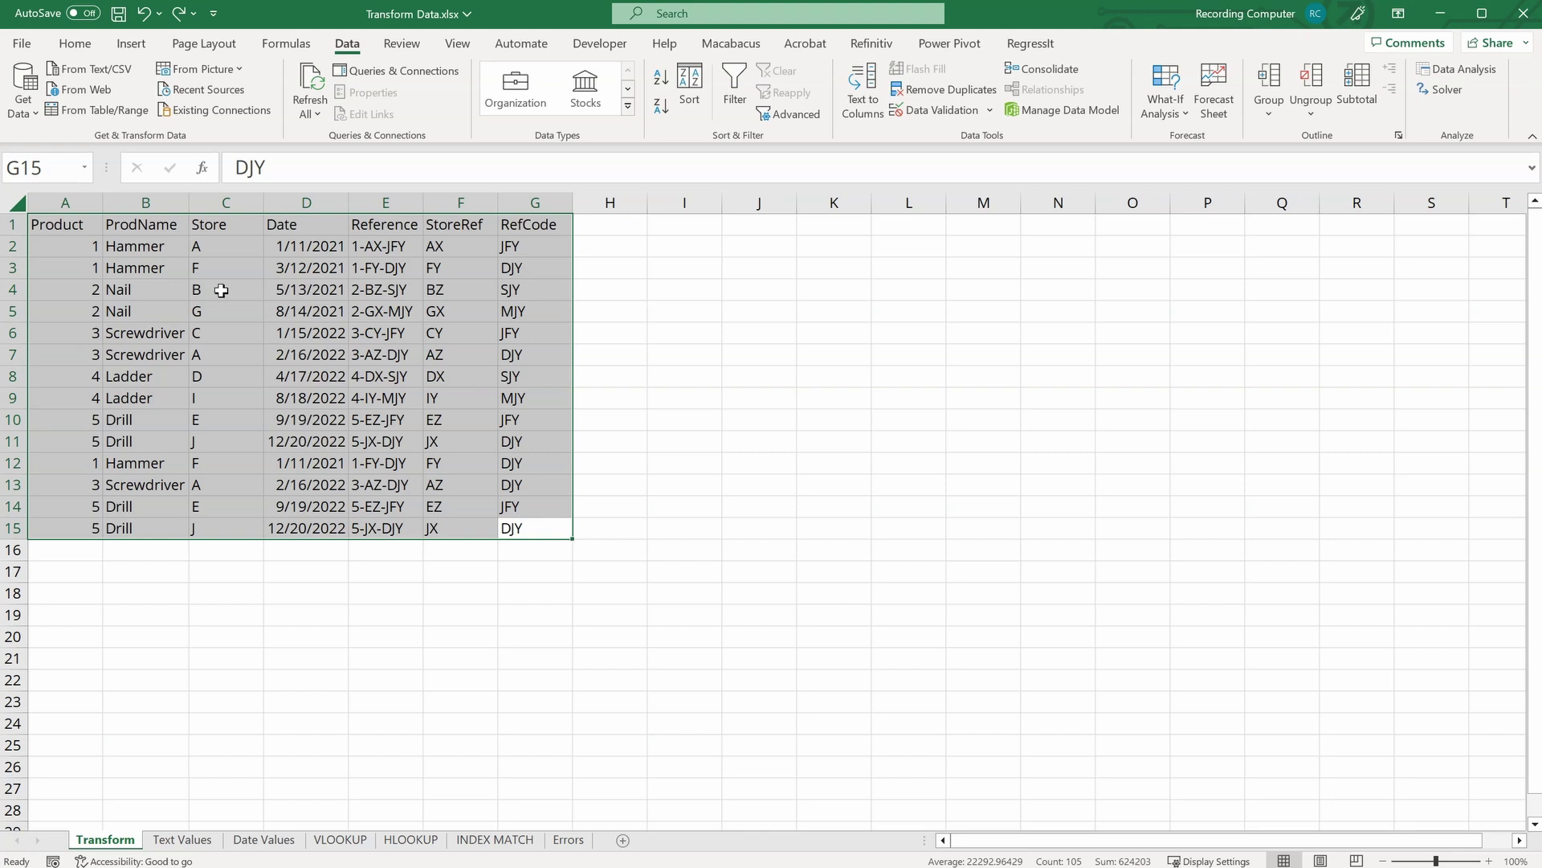
click(956, 91)
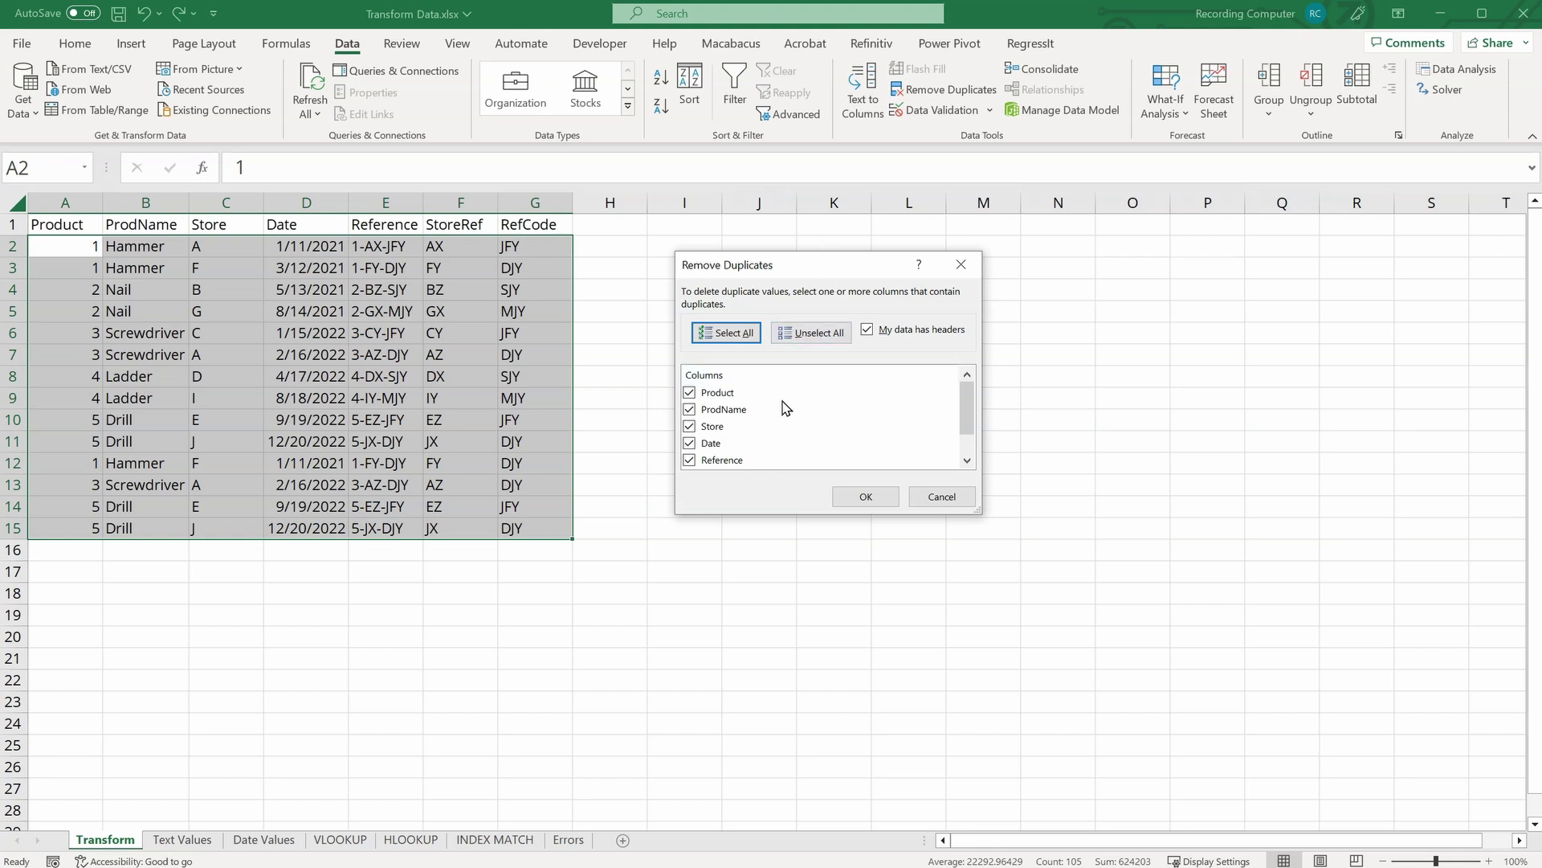
click(865, 498)
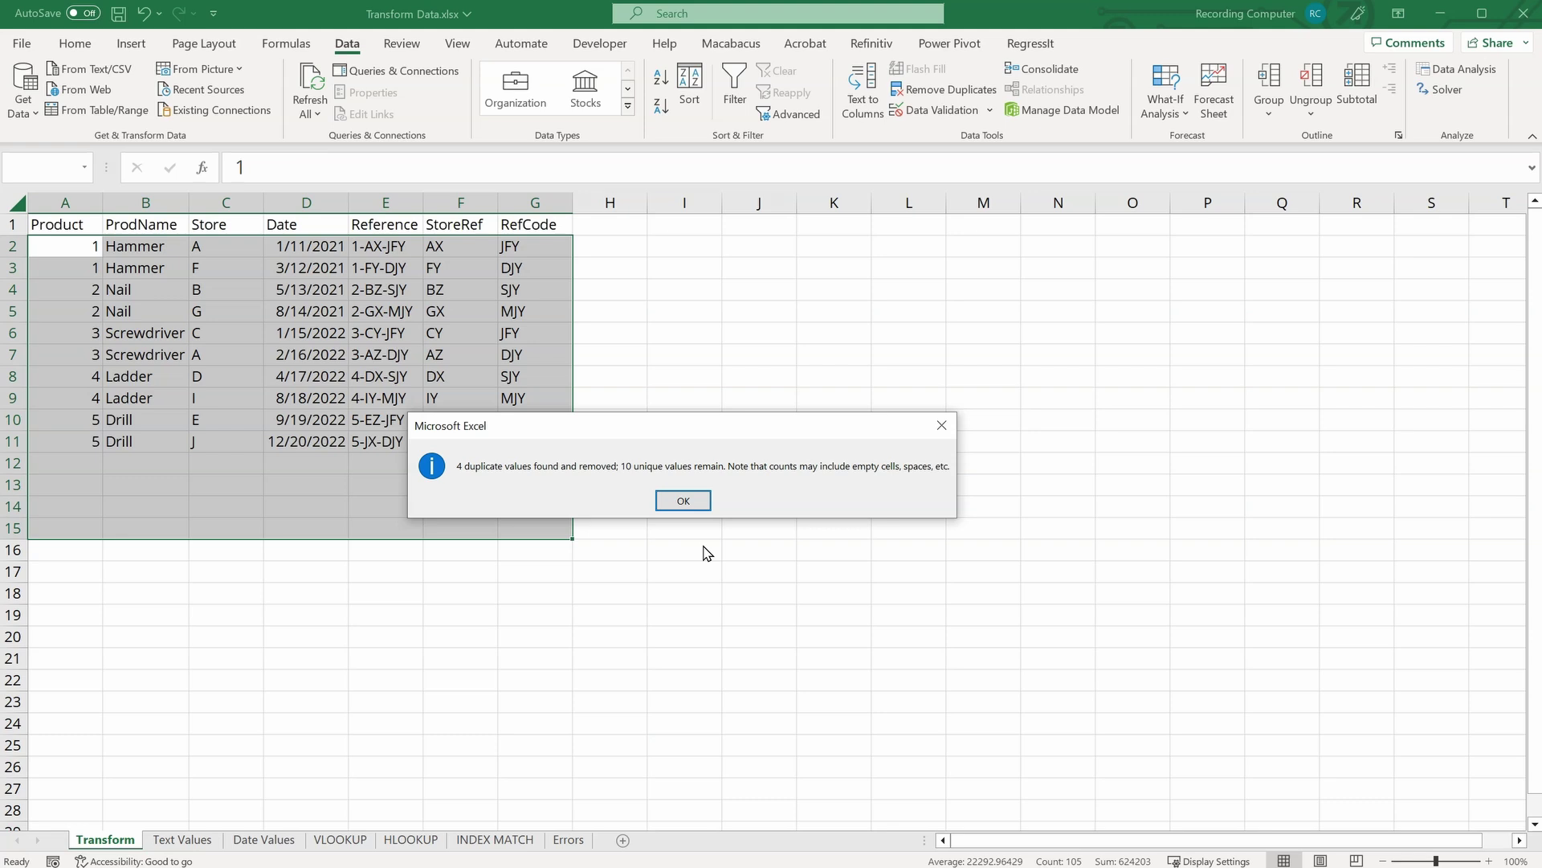
click(682, 500)
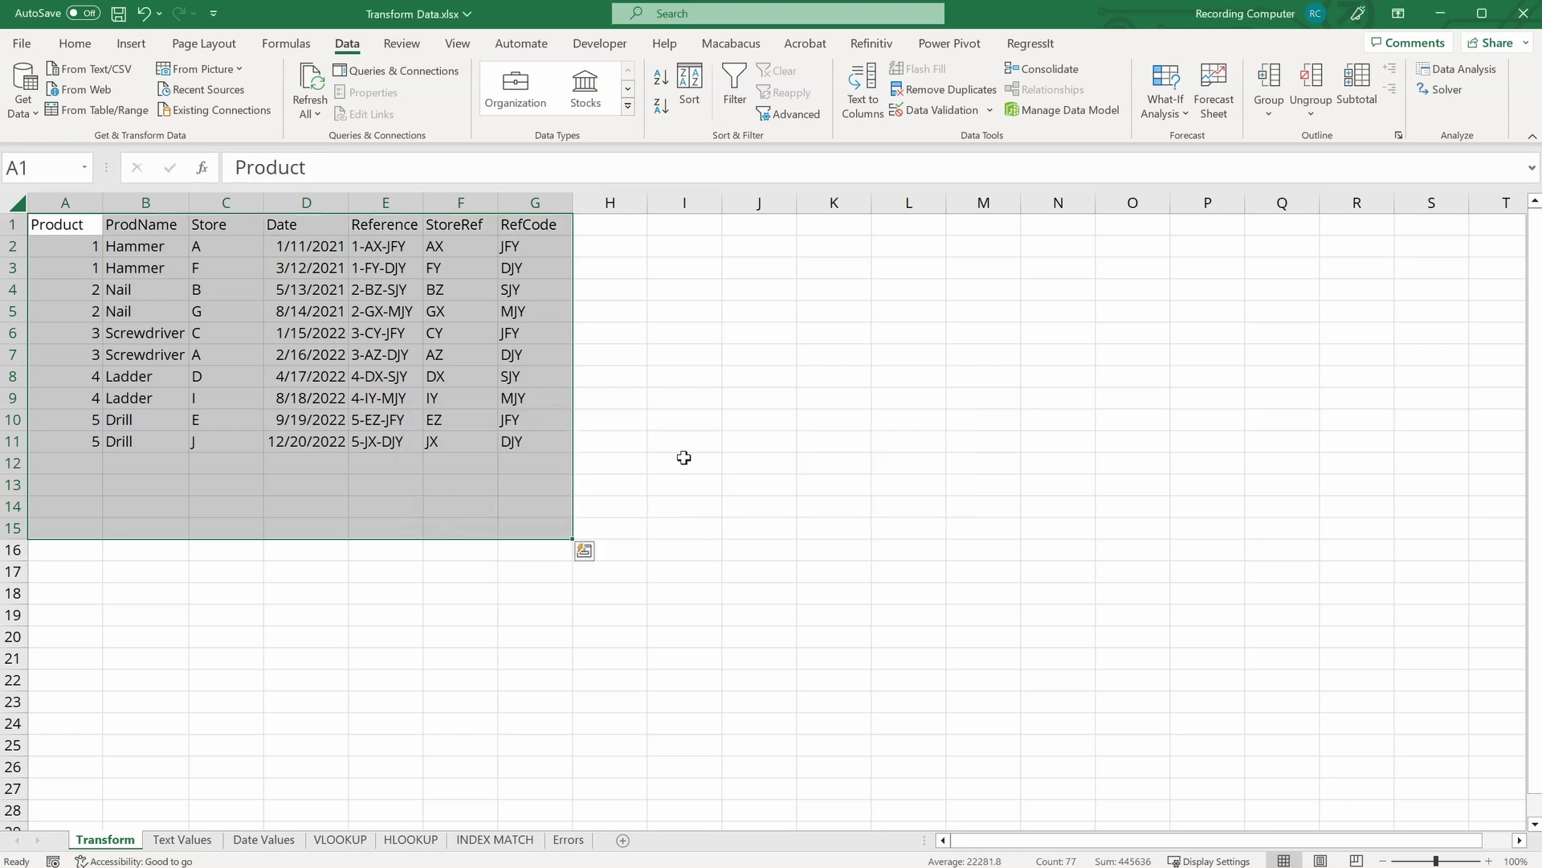
click(617, 434)
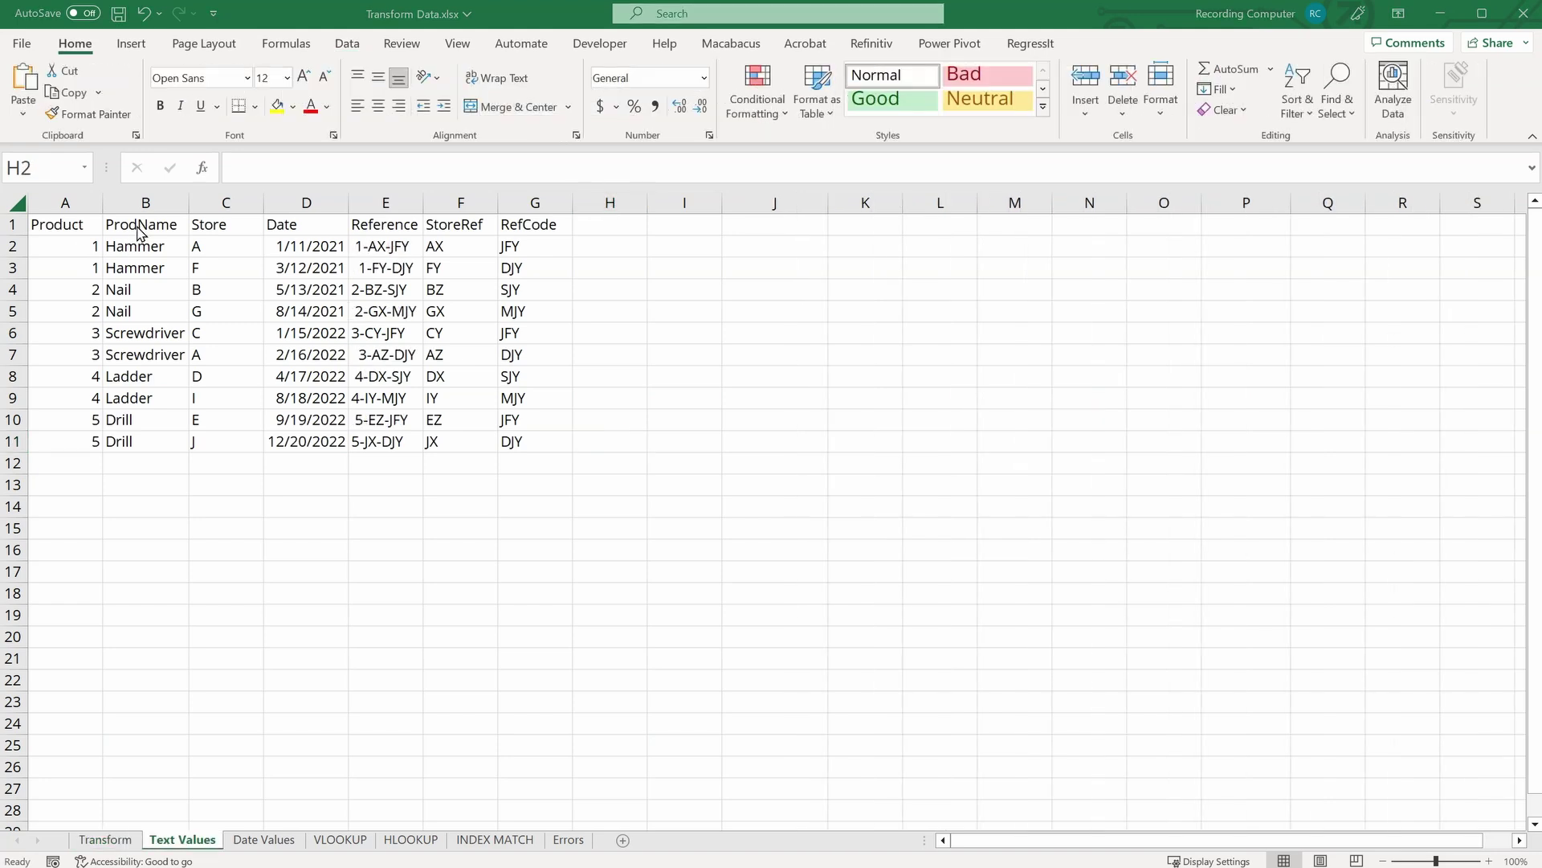
Step: Enter the header Concat in cell I1 of the Text Values sheet
click(583, 241)
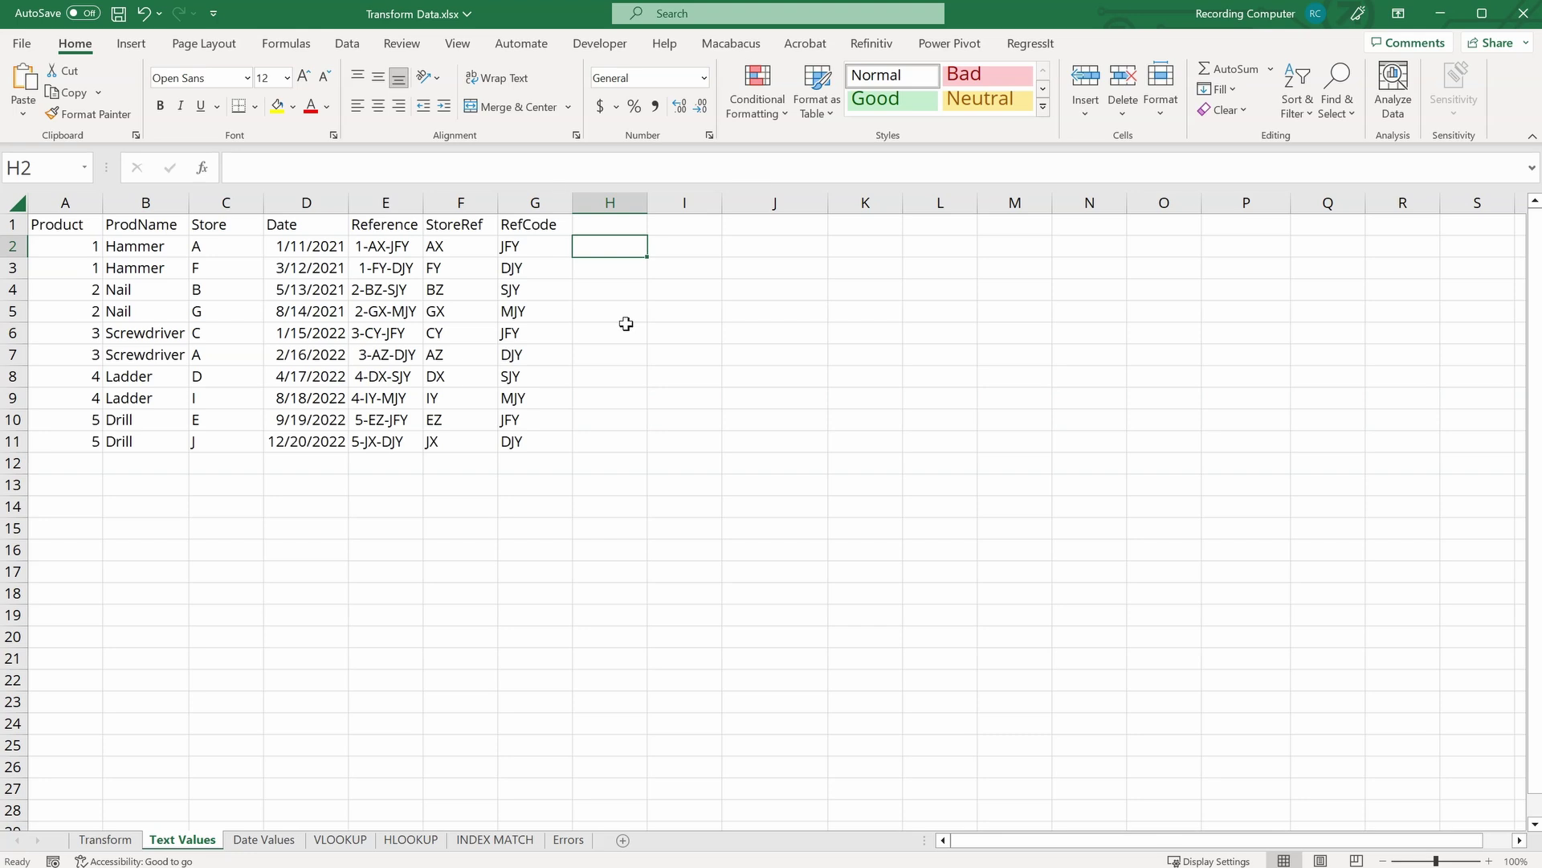
key(Up)
key(Right)
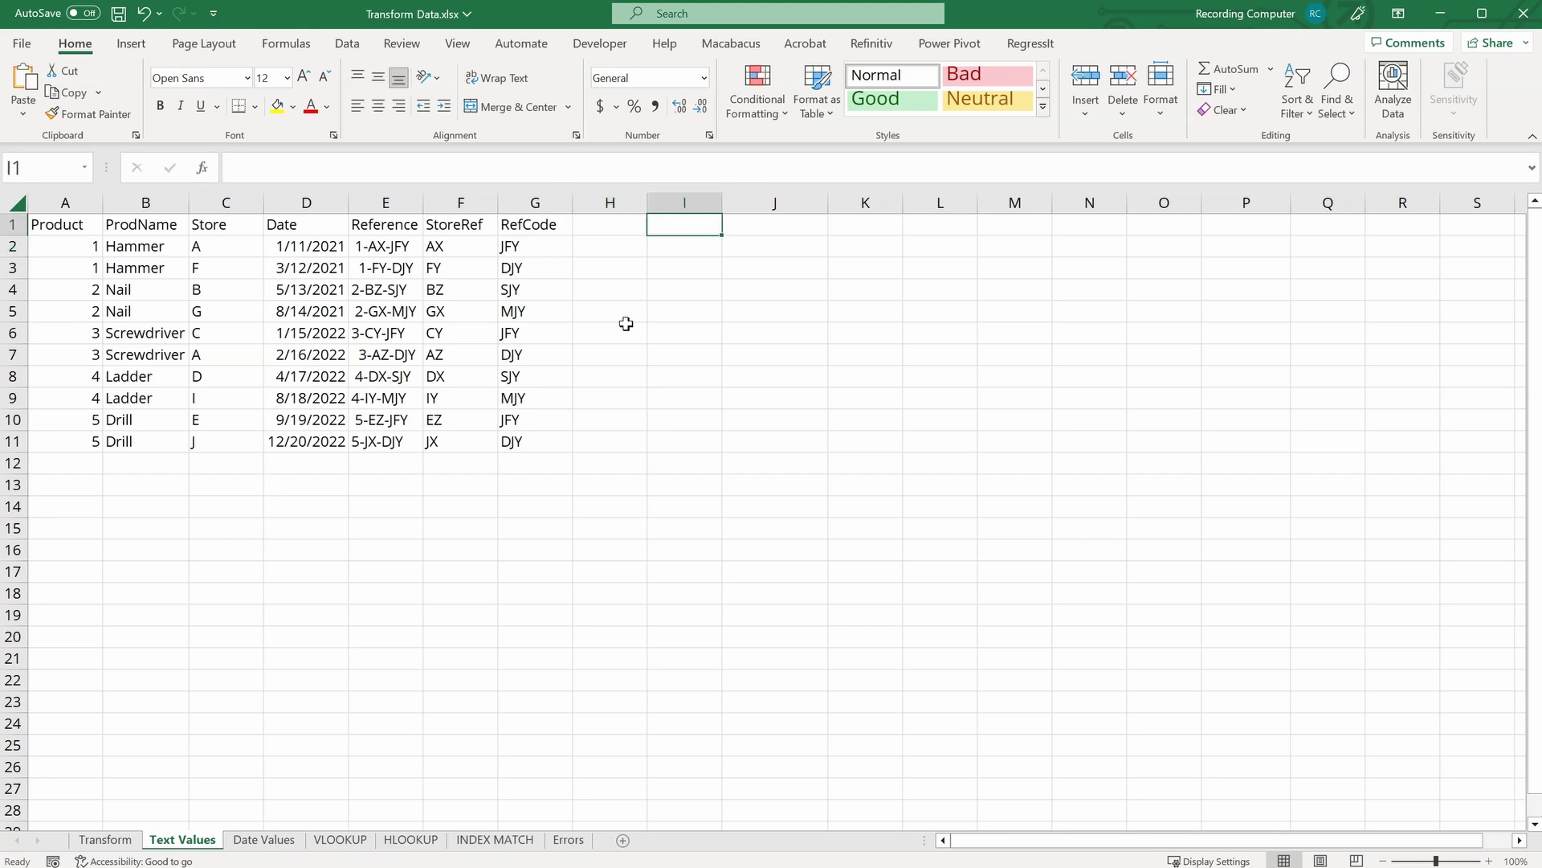
key(Down)
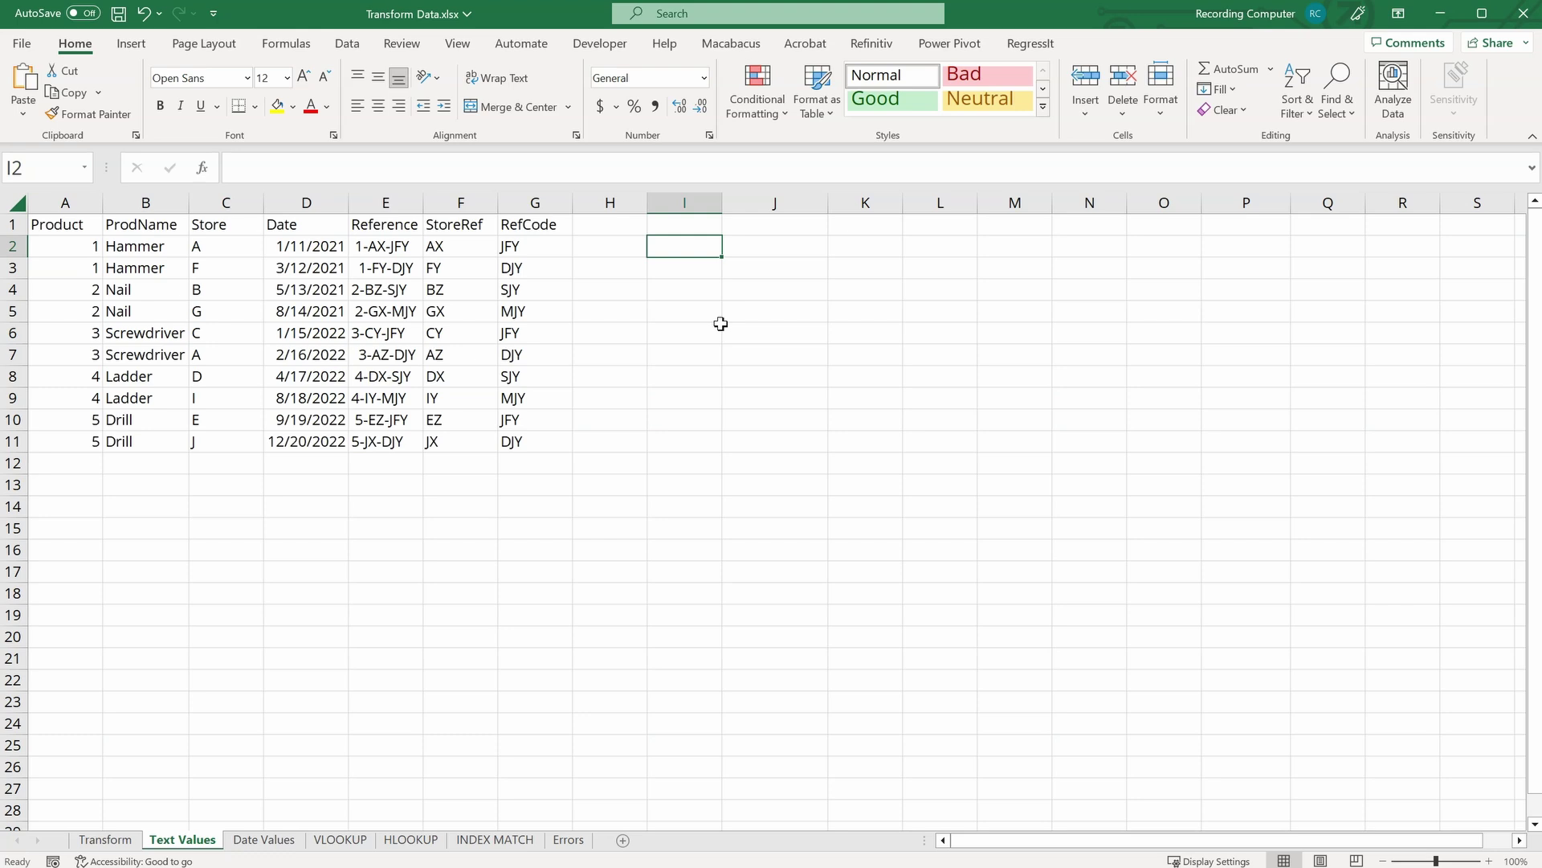
key(Up)
text(Concat)
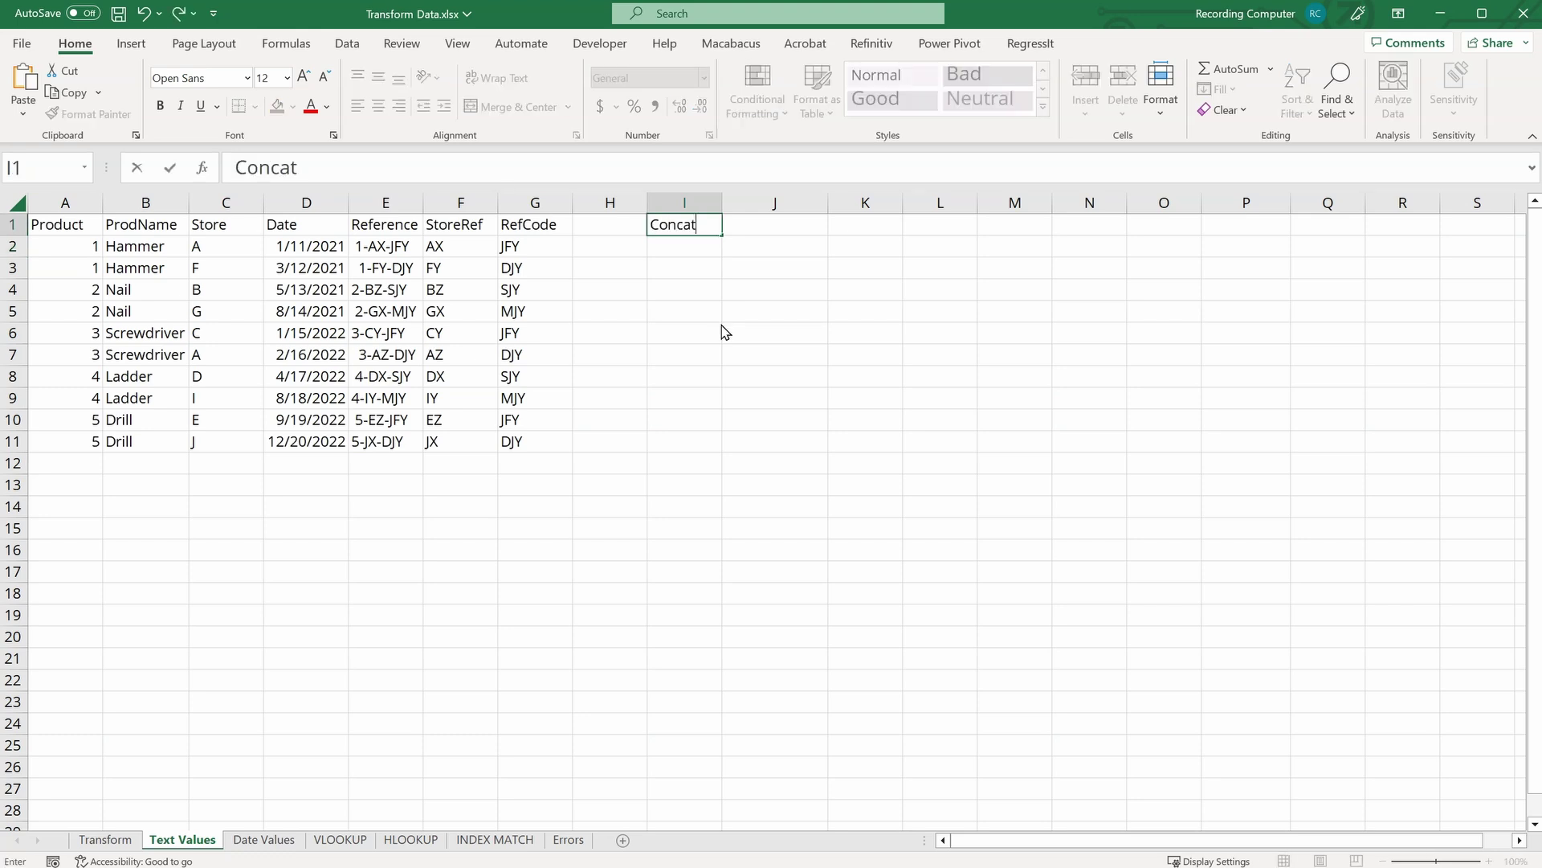
key(Return)
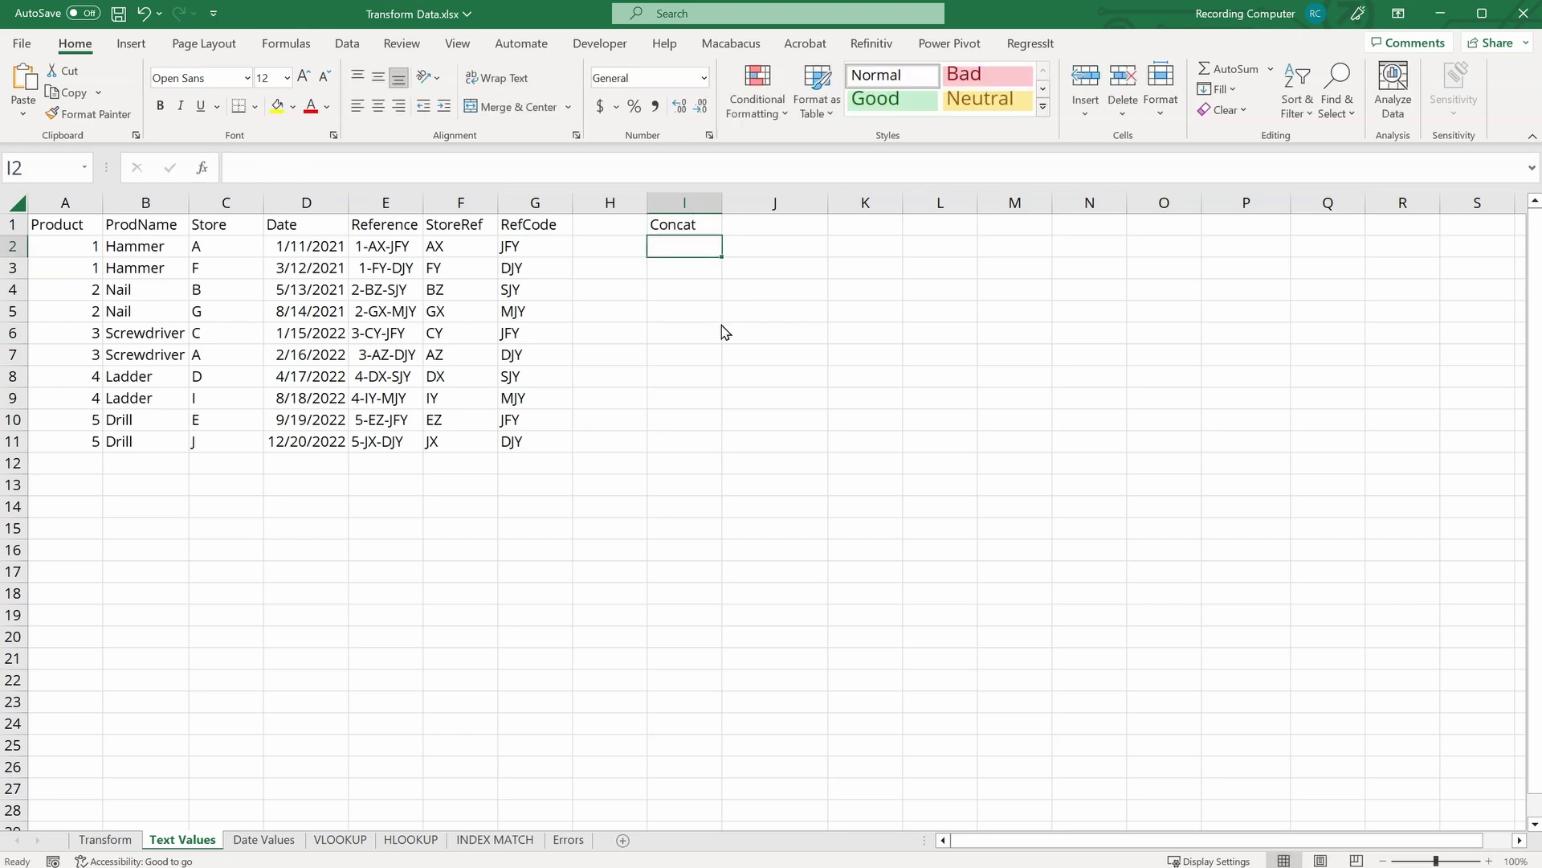
Step: Enter a CONCAT formula in I2 that joins the StoreRef in F2 and the RefCode in G2
text(=CONCAT()
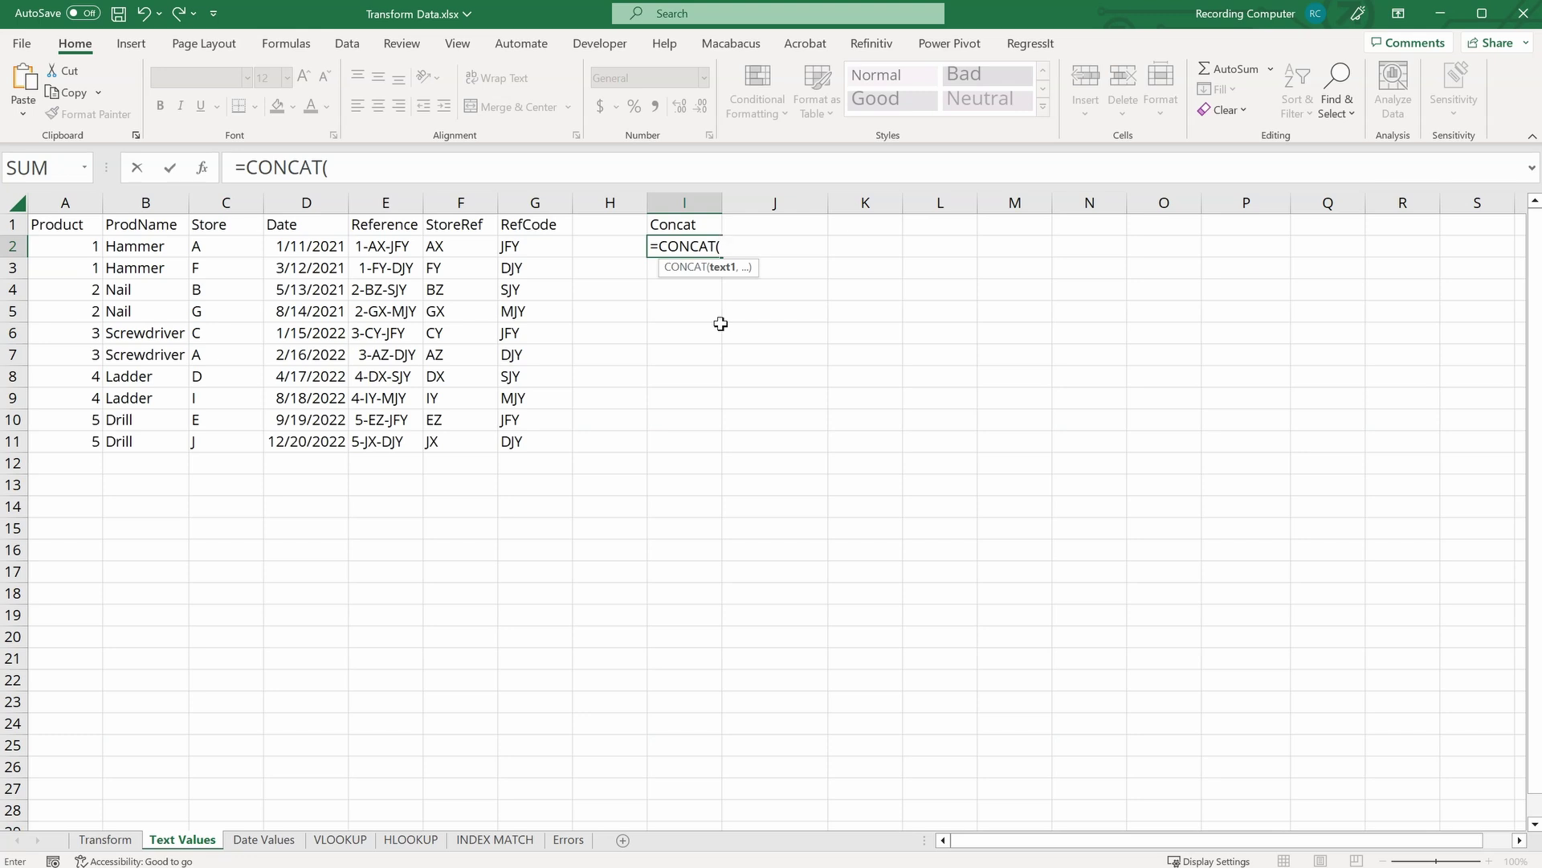
click(464, 248)
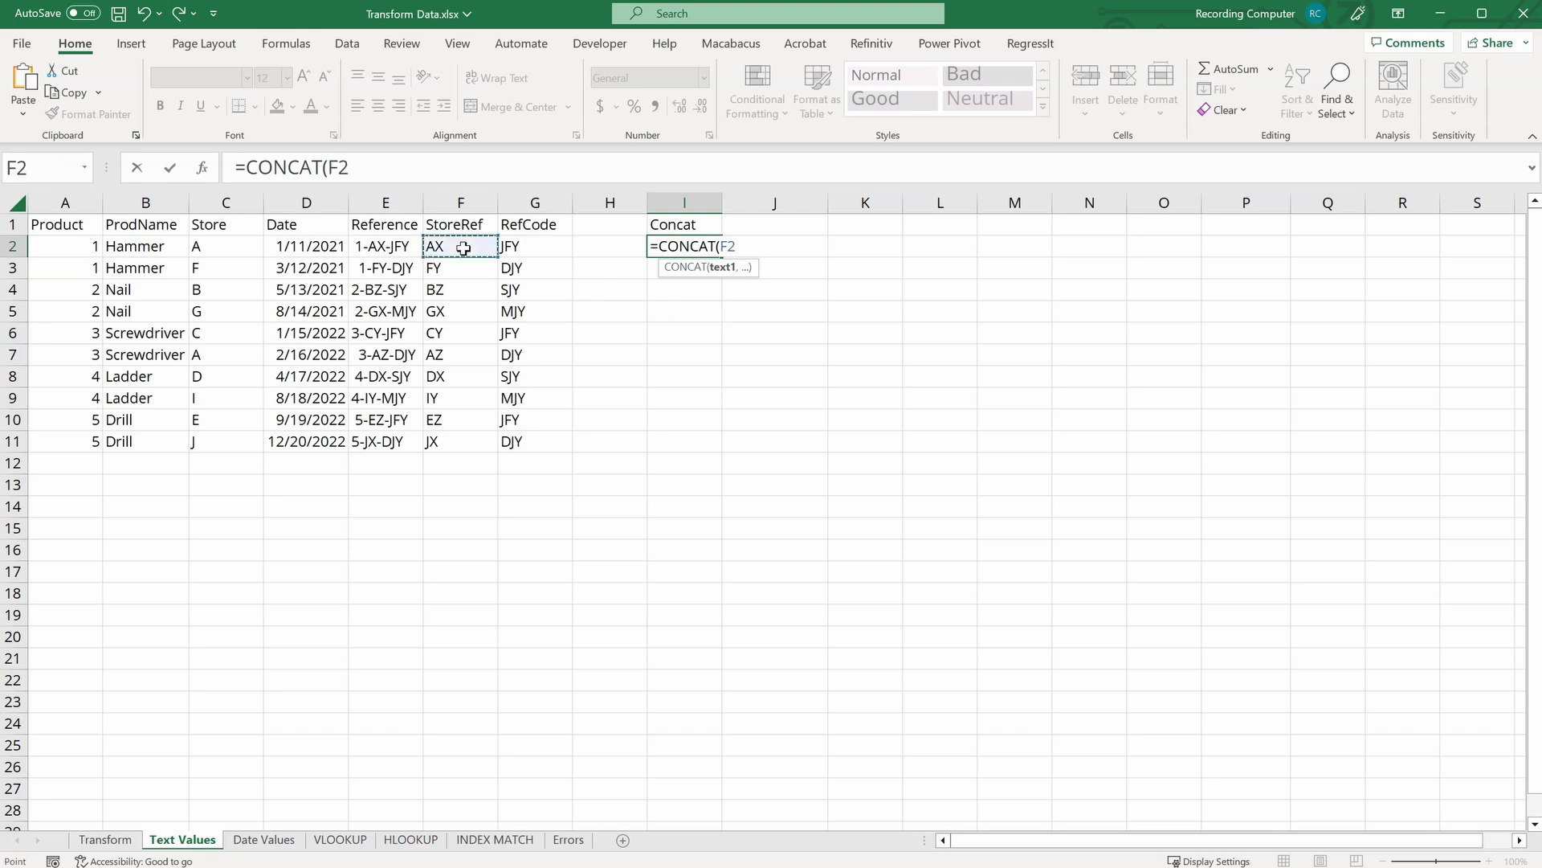
text(,)
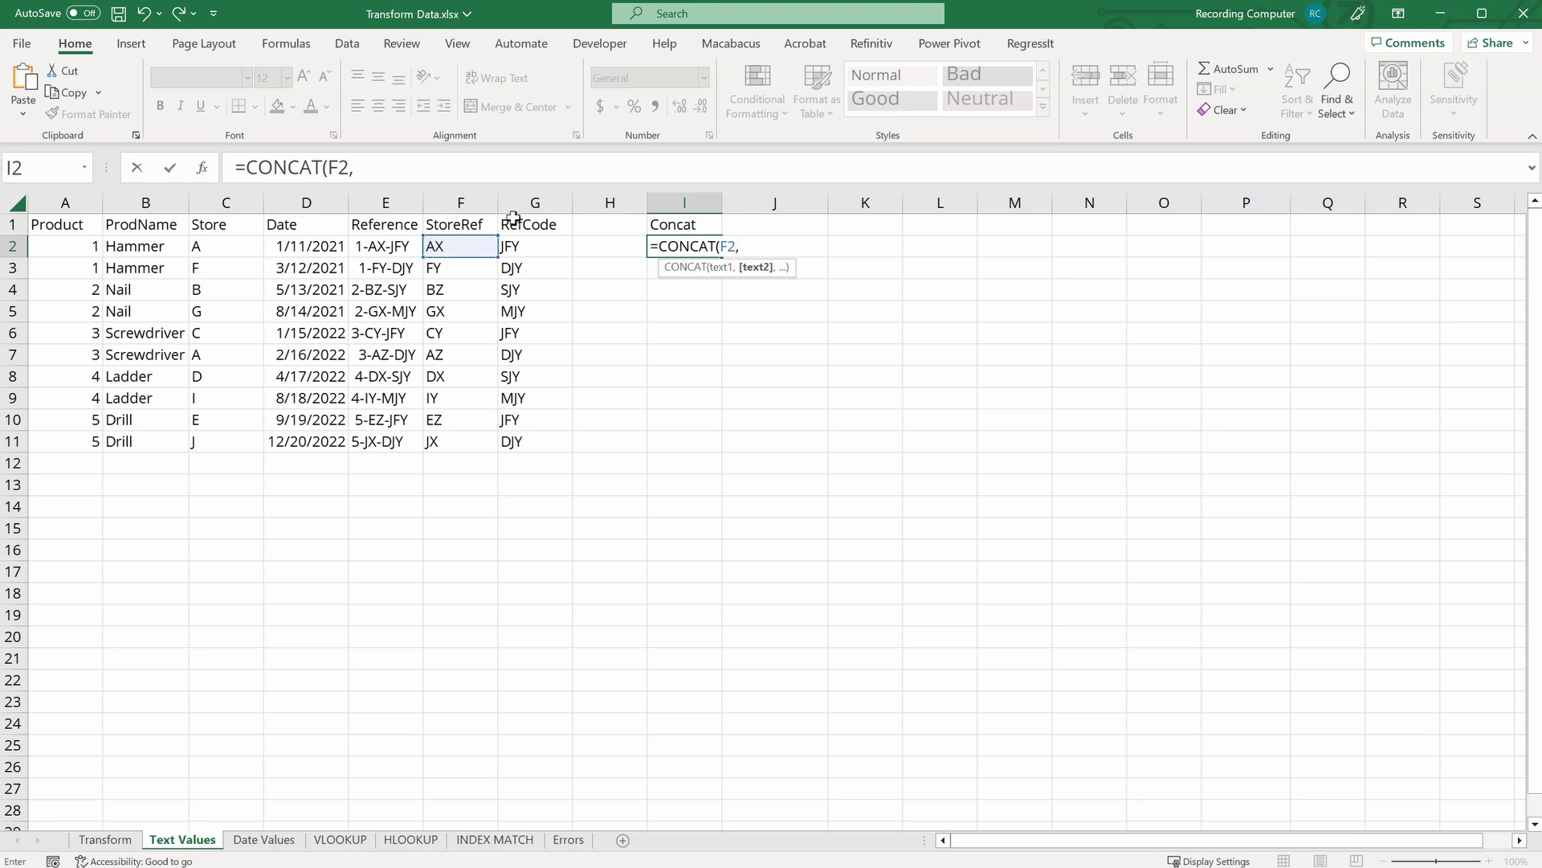
click(529, 242)
key(Return)
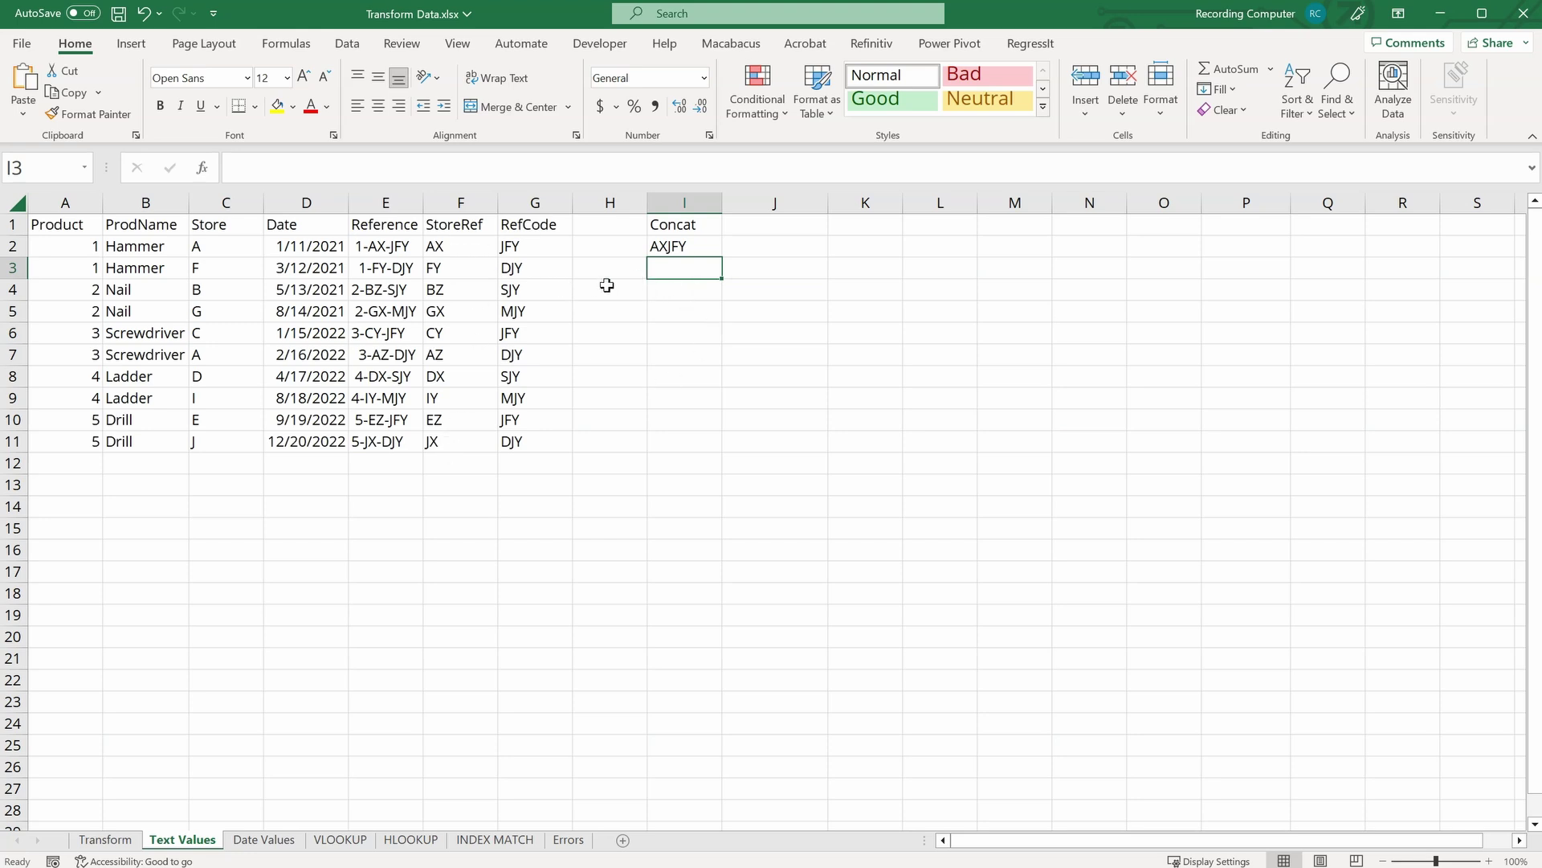
Step: Add a "-" separator between F2 and G2 in the I2 CONCAT formula and fill it down to I11
click(685, 245)
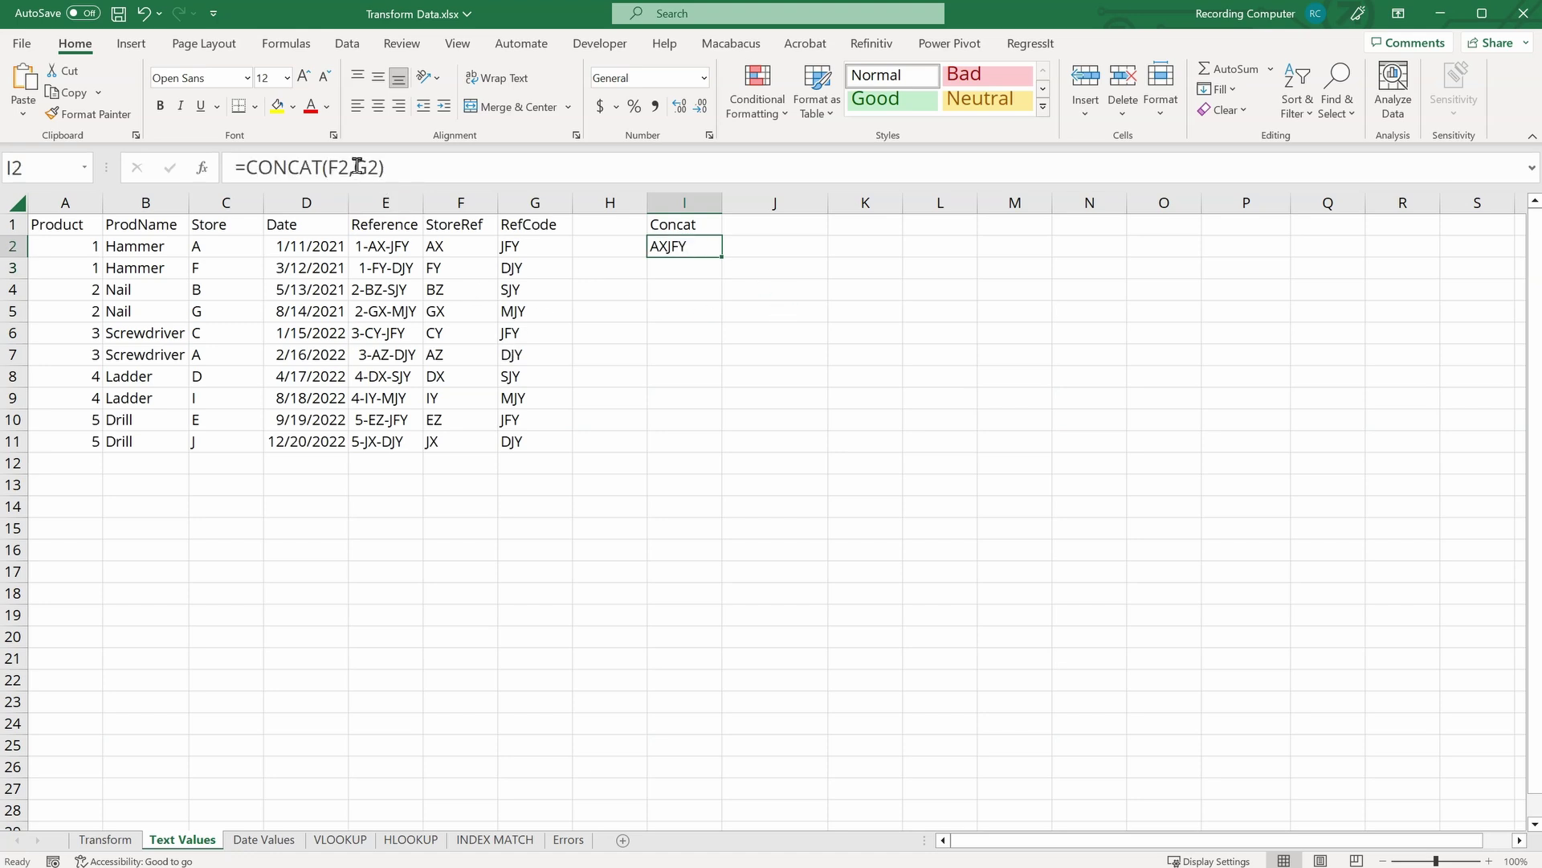
click(366, 171)
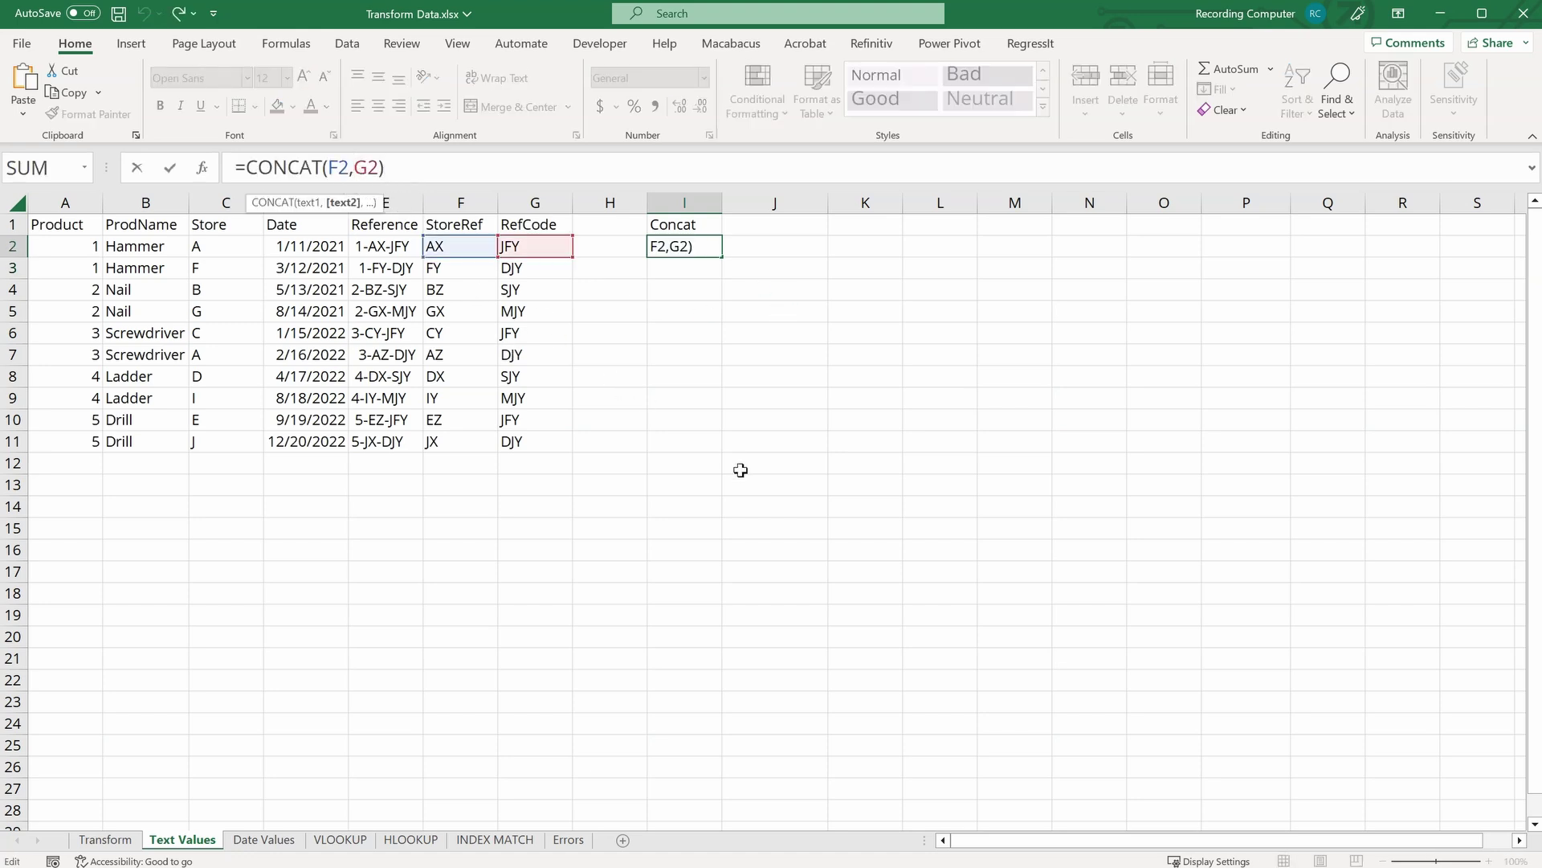
text("-)
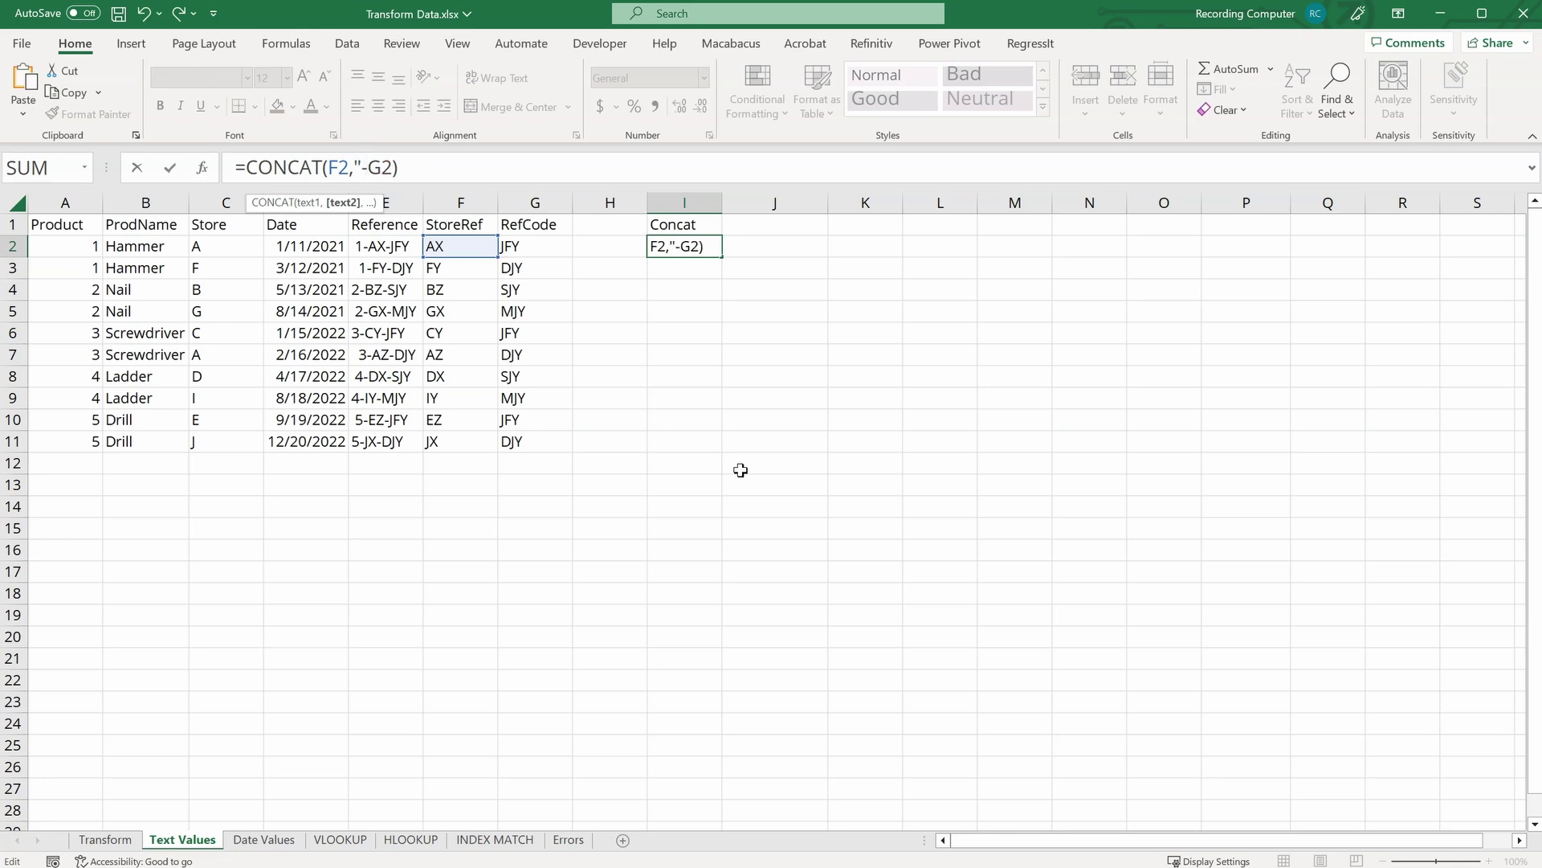
text(",)
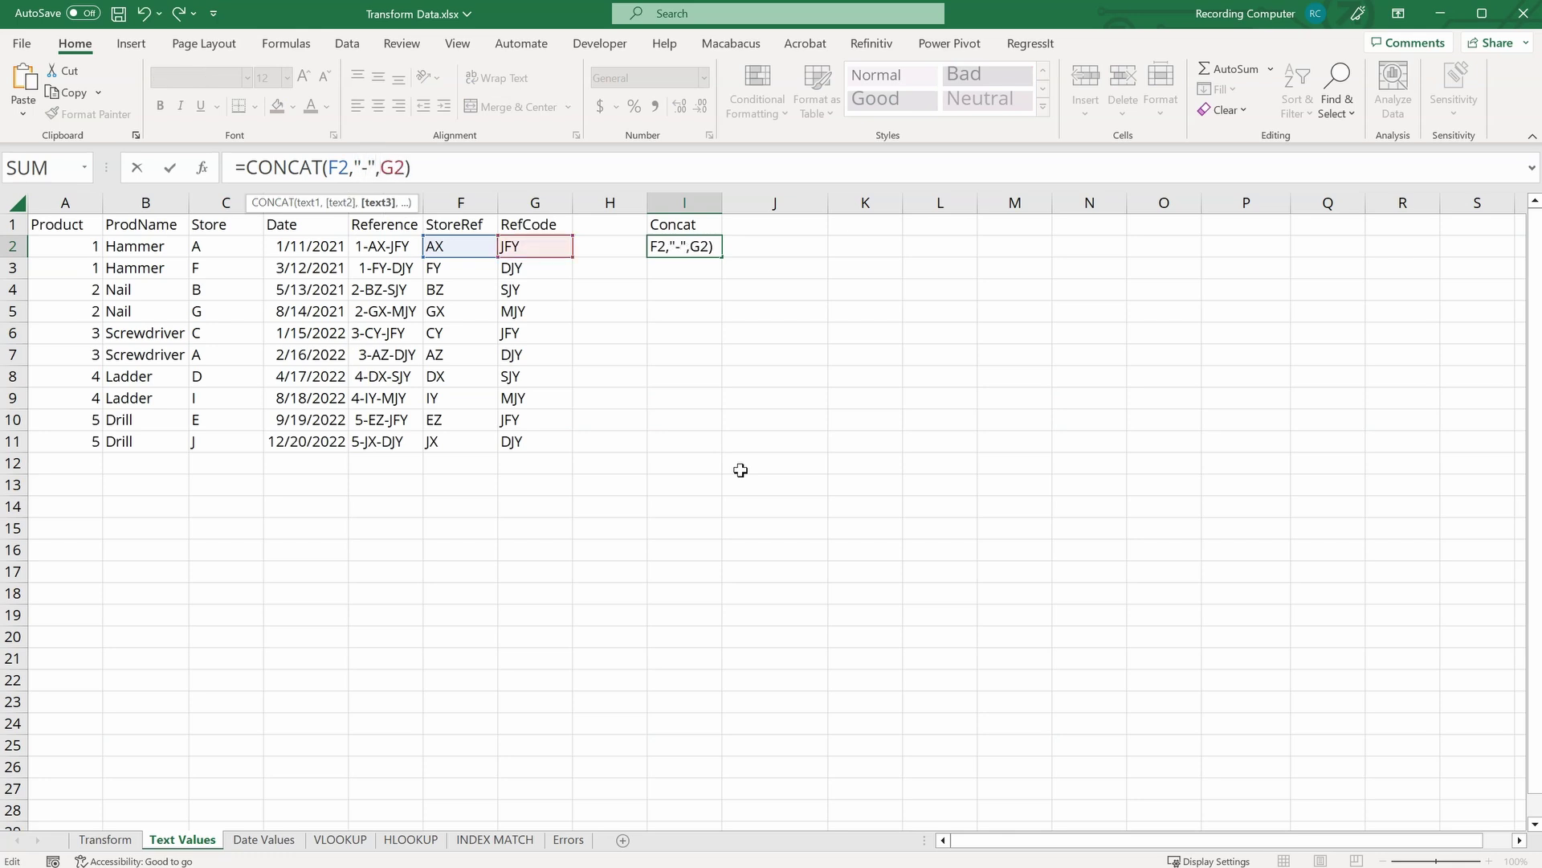
key(Return)
click(693, 238)
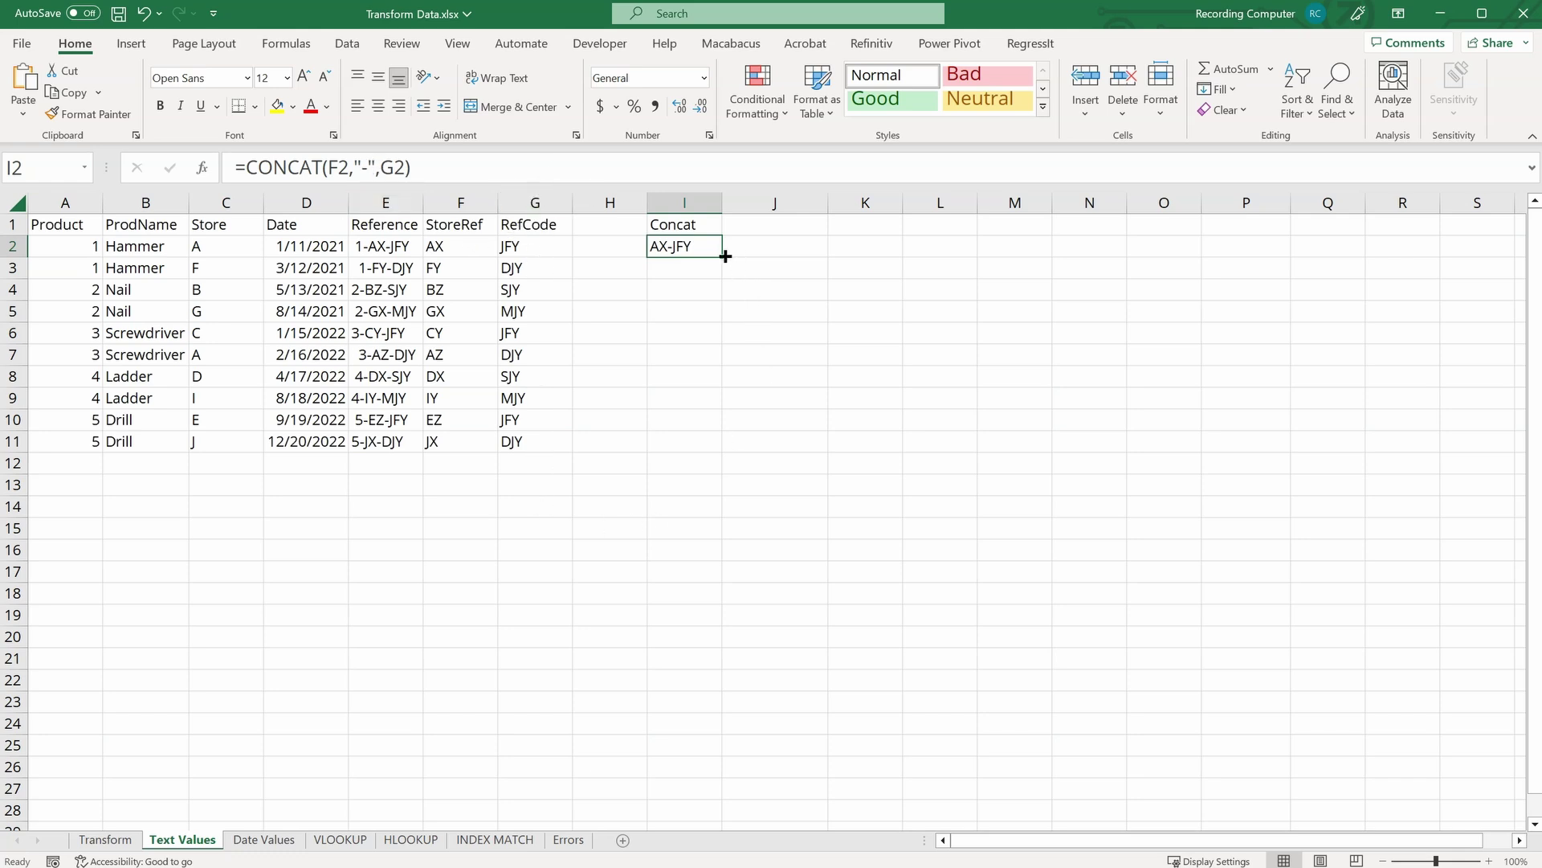
drag(722, 257, 712, 458)
Step: Enter the header Prod in cell J1
click(755, 222)
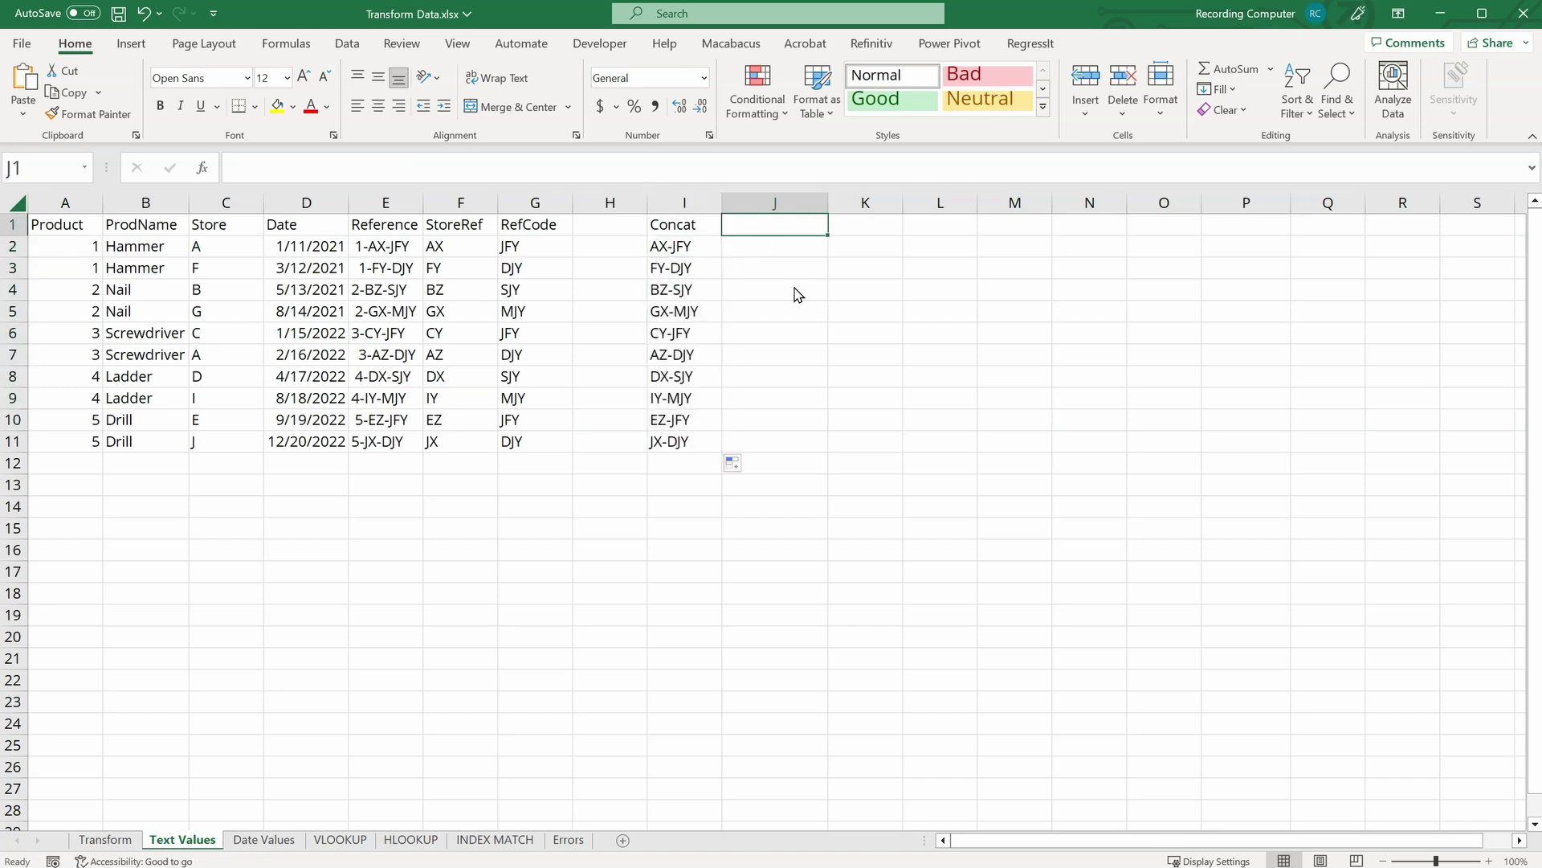
text(Prod)
key(Return)
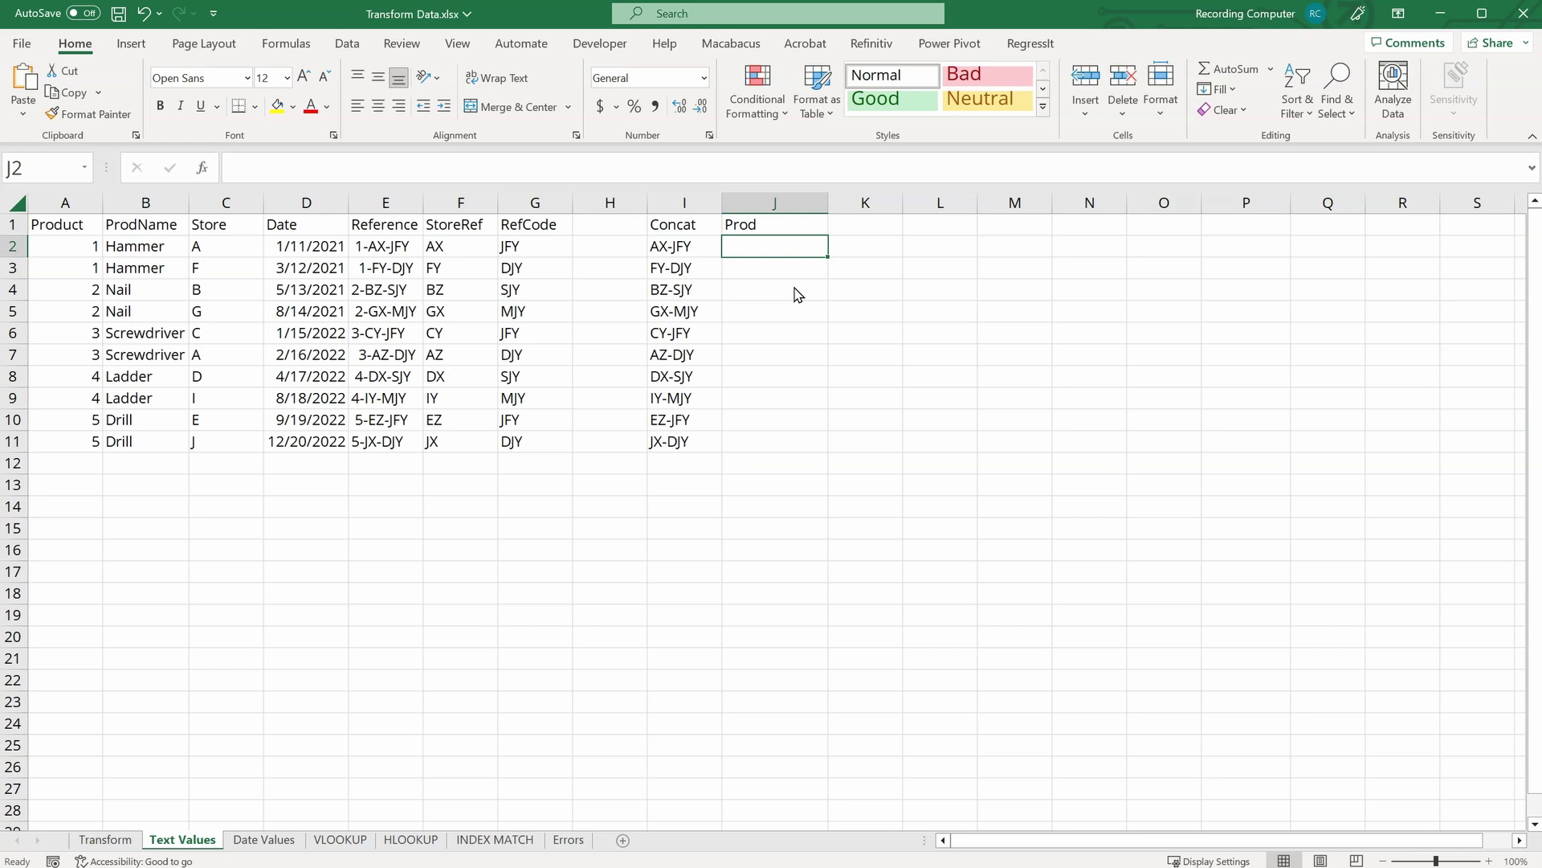
Step: Enter =CONCAT(A2, "|", B2) in J2 to join product number and name, and fill it down to J11
text(=con)
key(Tab)
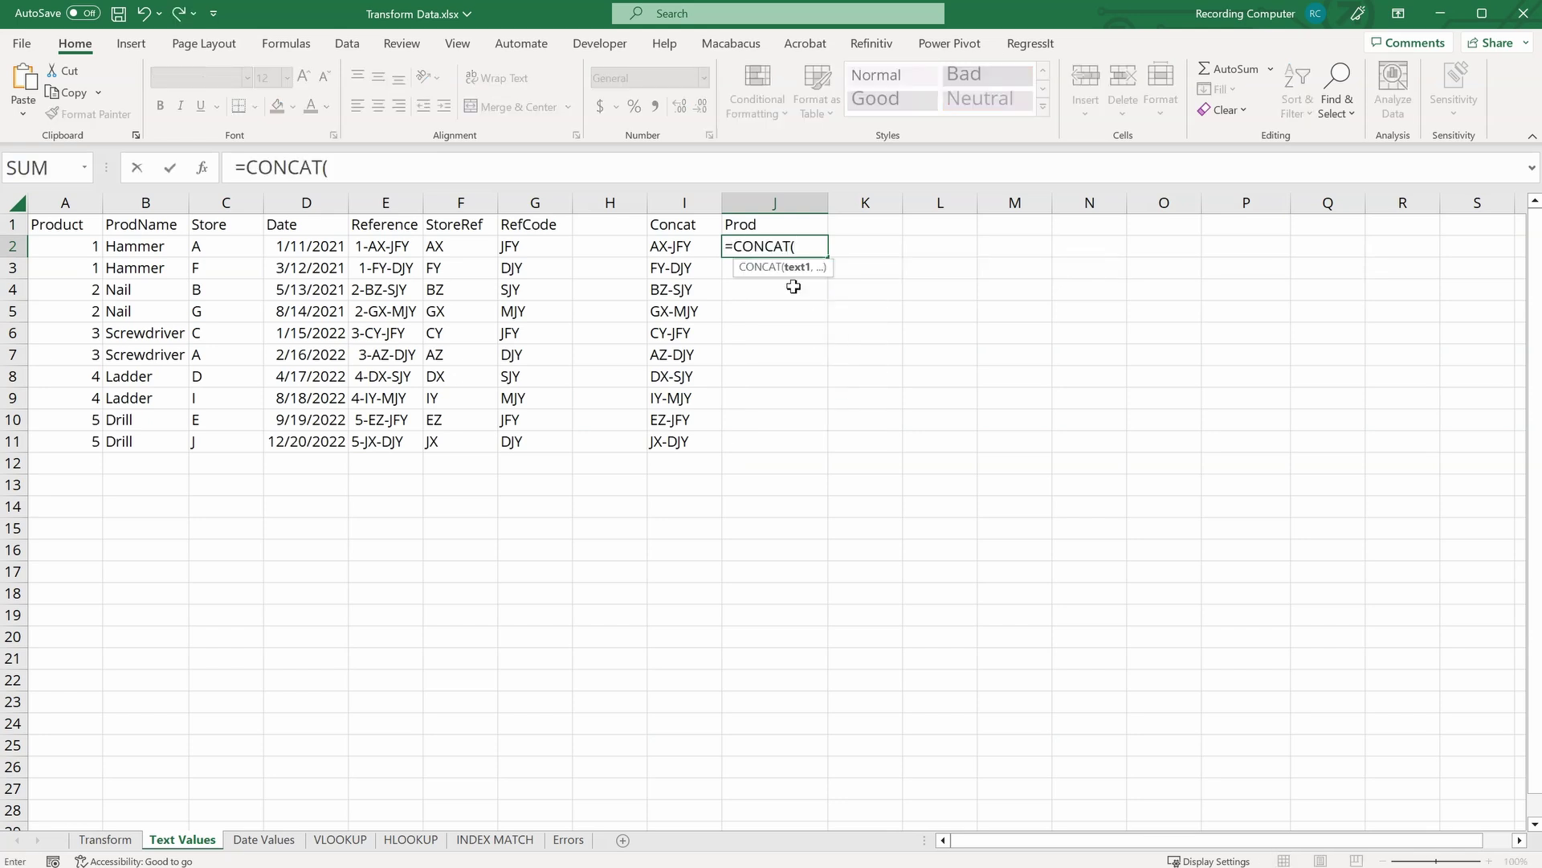
click(82, 251)
text(,)
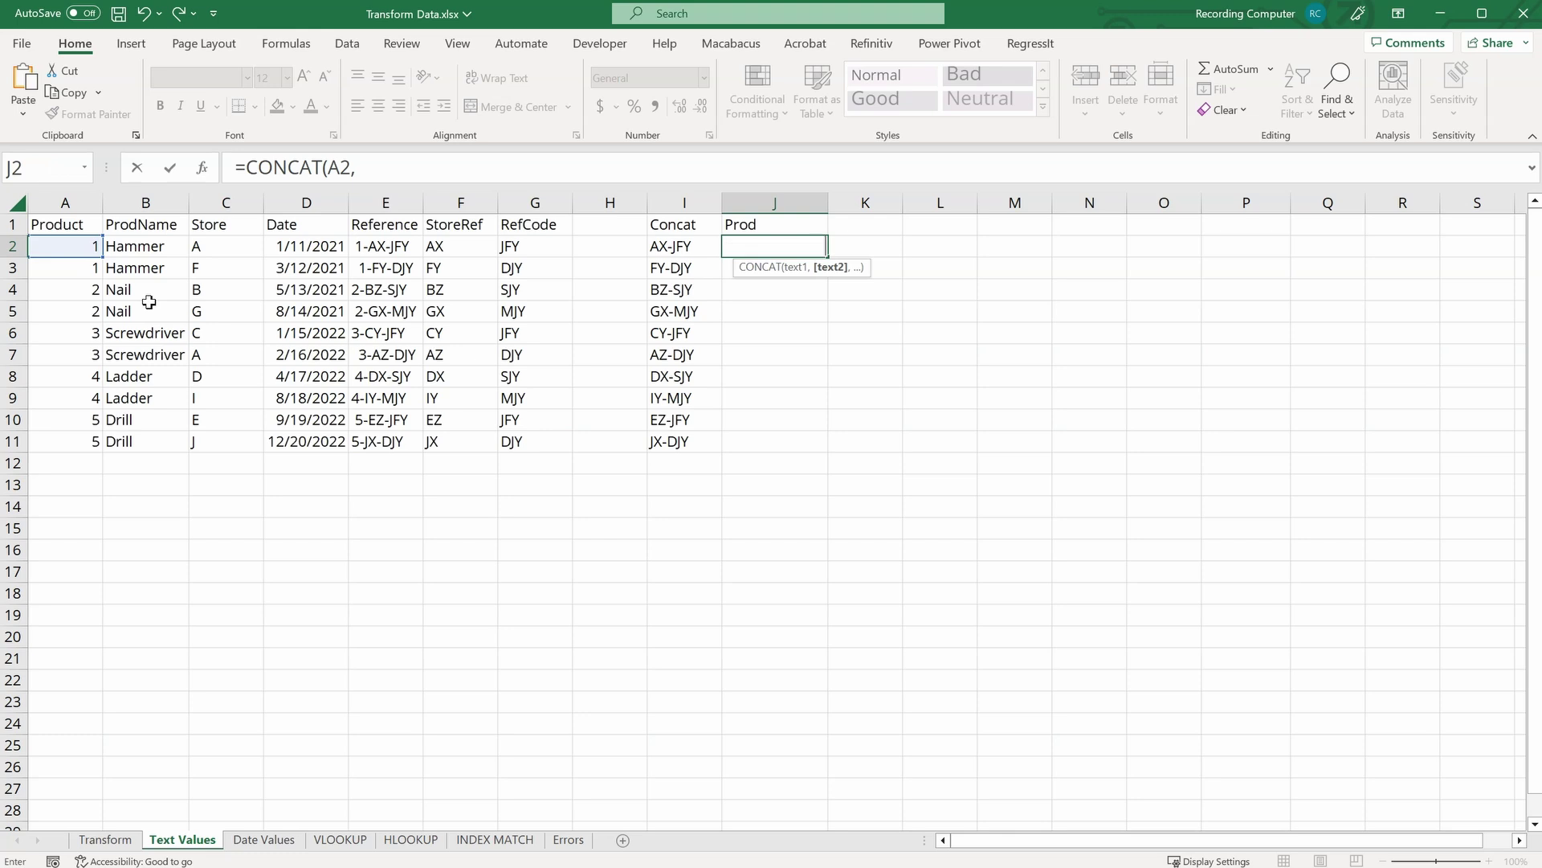
text( " |)
key(BackSpace)
text(|",)
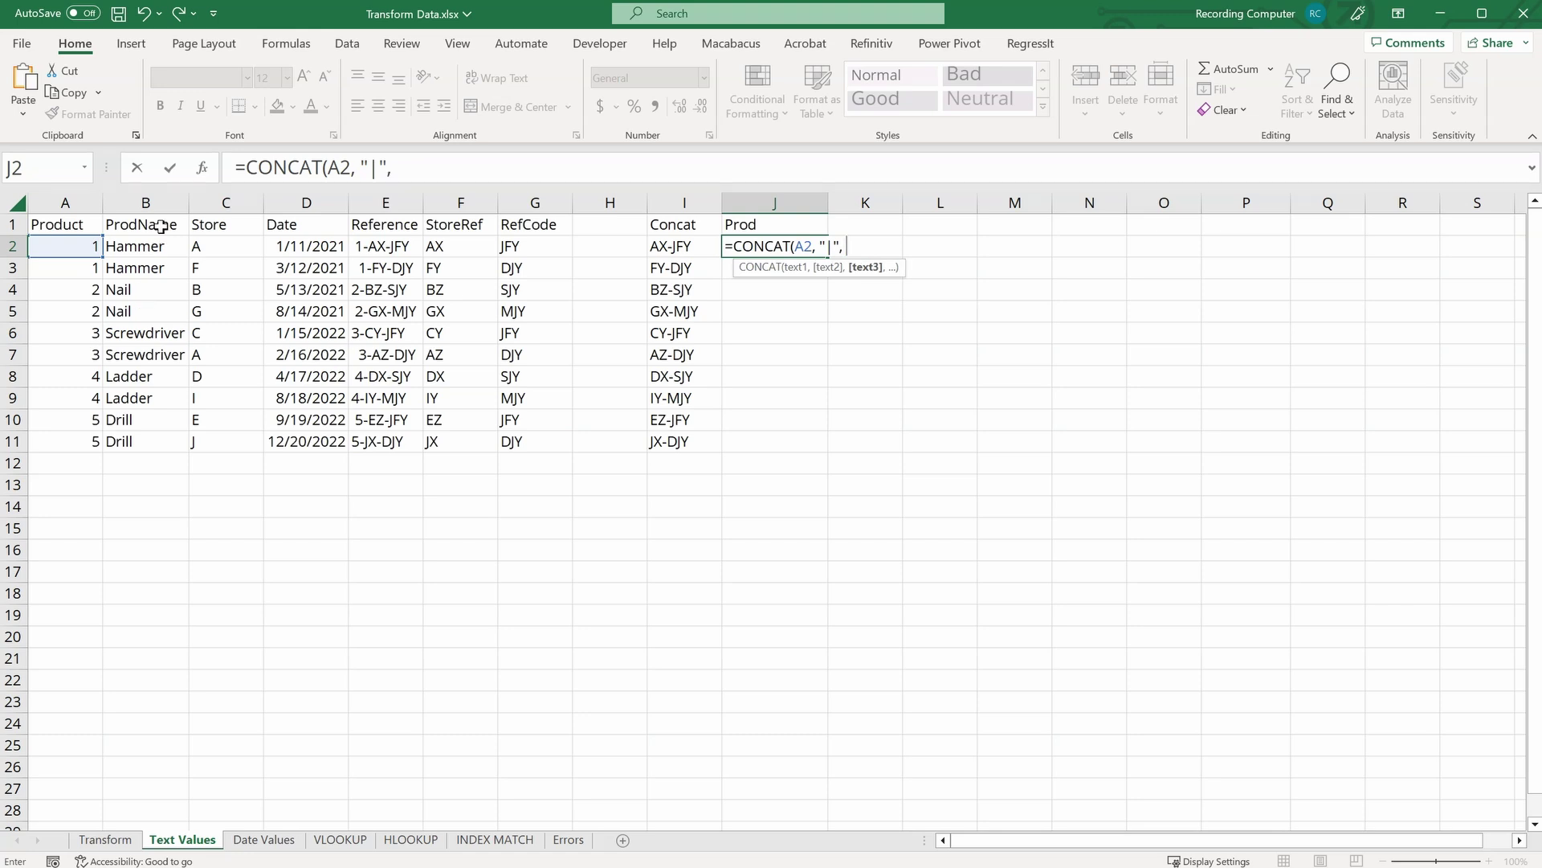
click(157, 241)
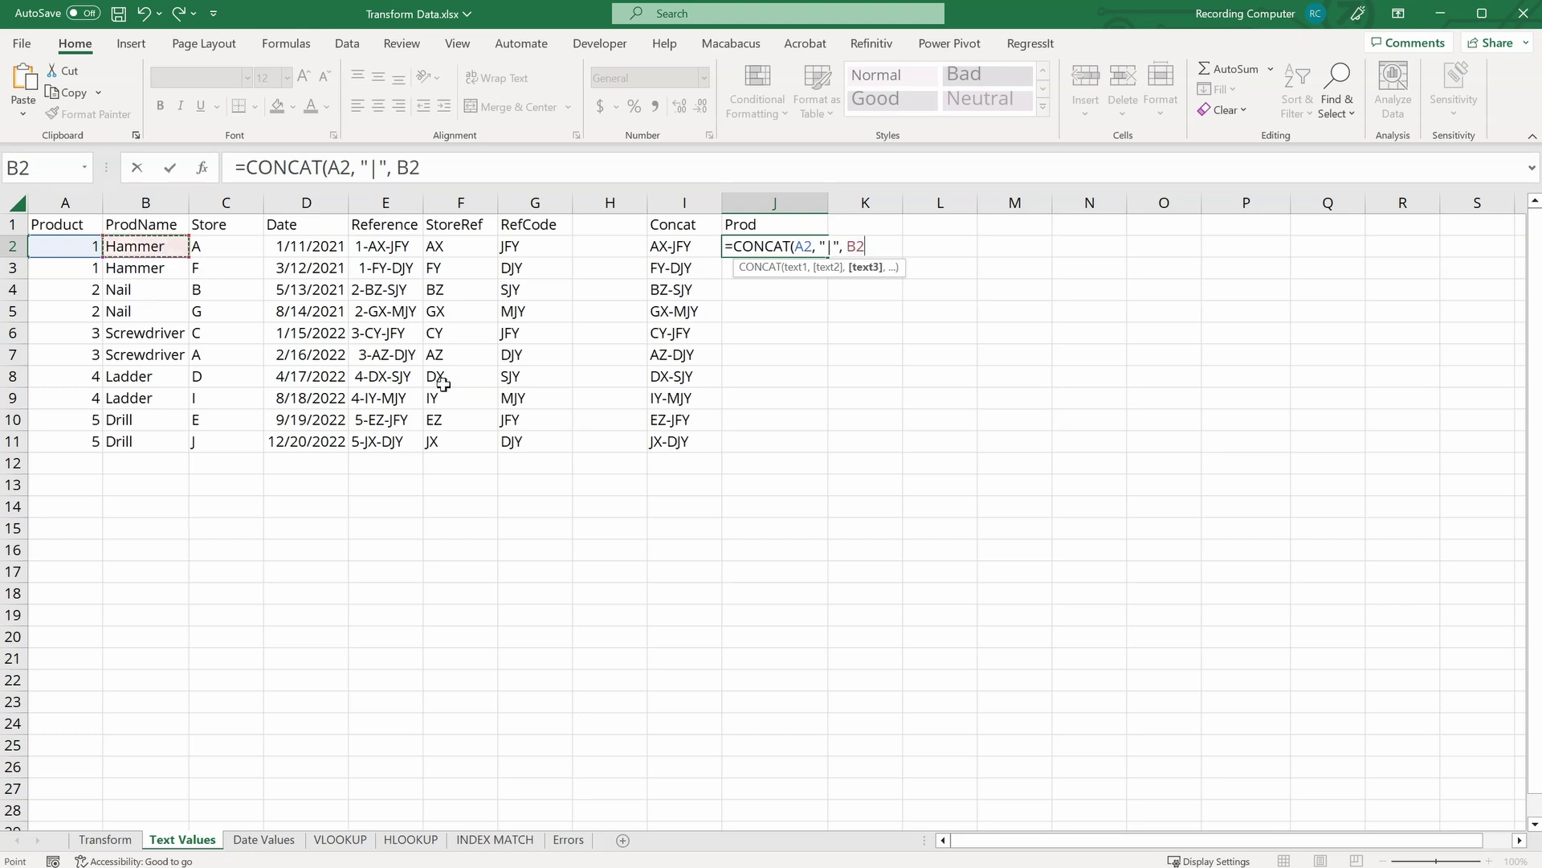
text())
key(Return)
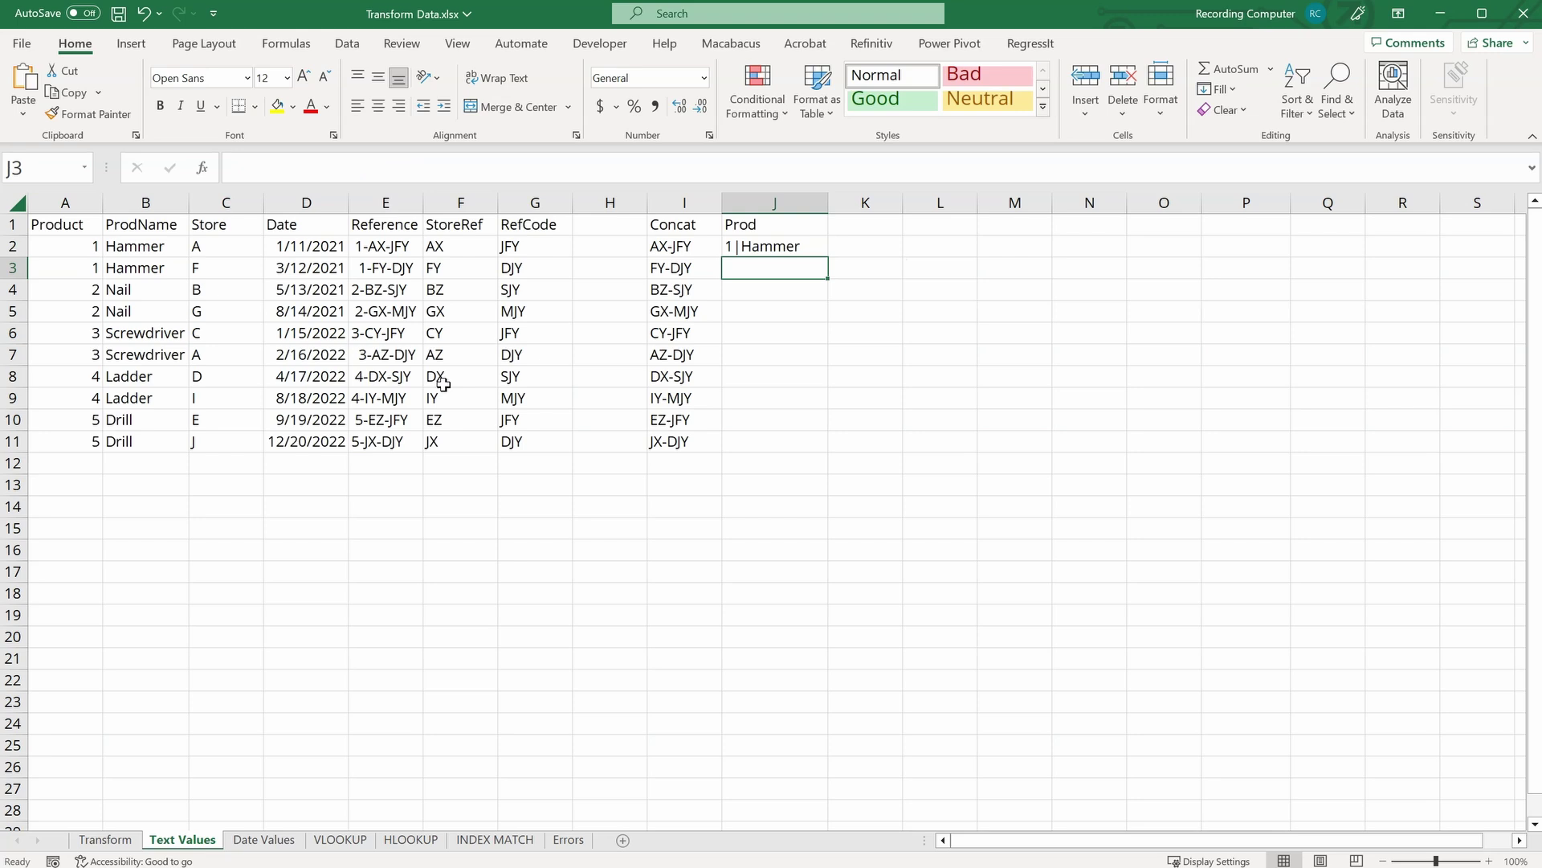
click(783, 249)
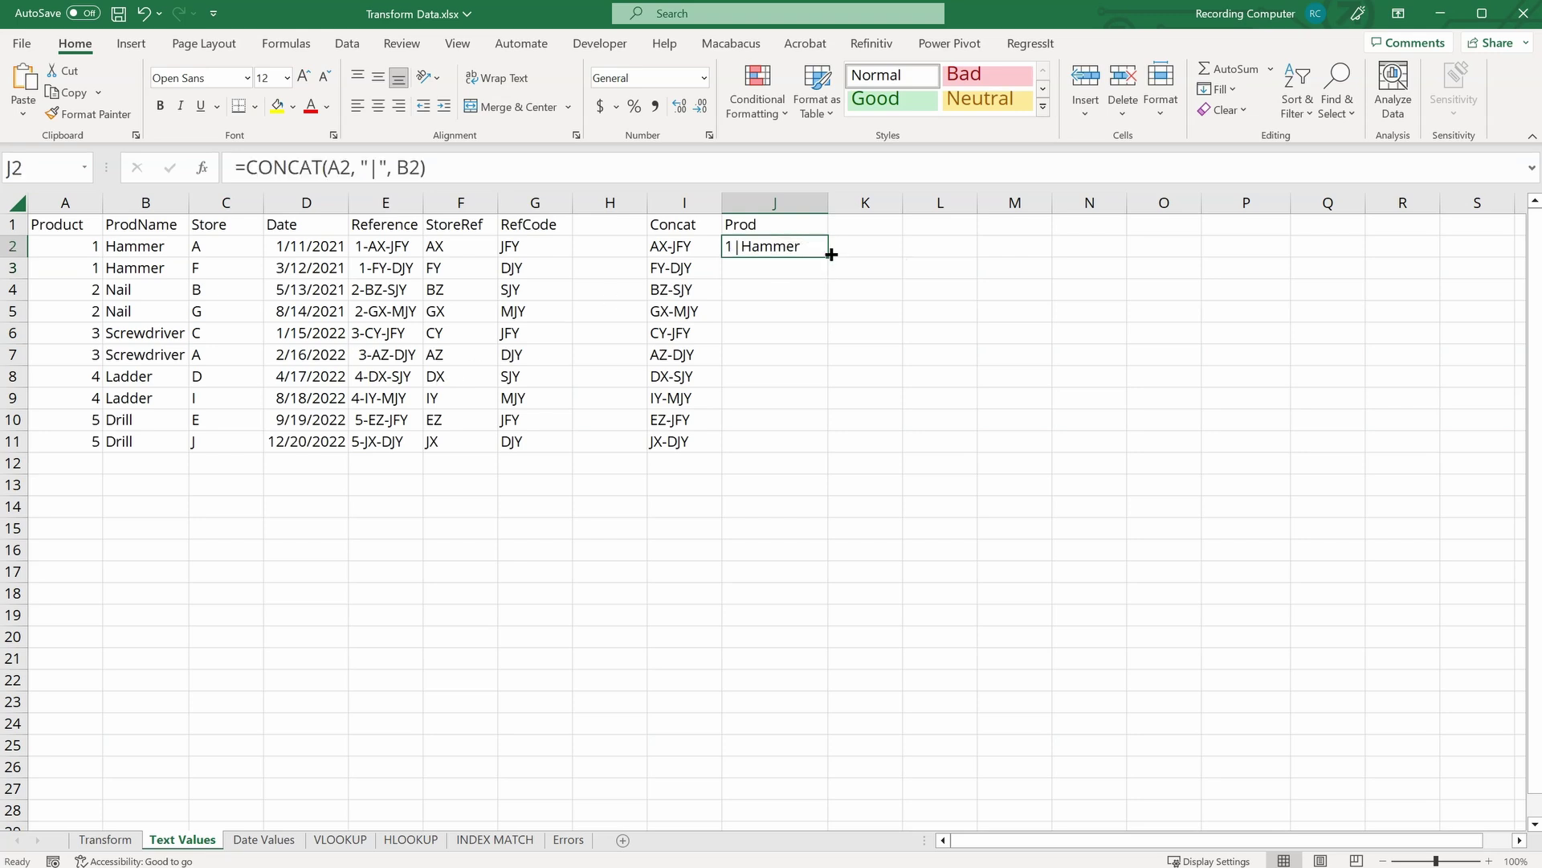
double_click(820, 256)
Step: Check the Reference codes in E2:E11 for stray spaces and enter the header Trim in cell K1
click(870, 223)
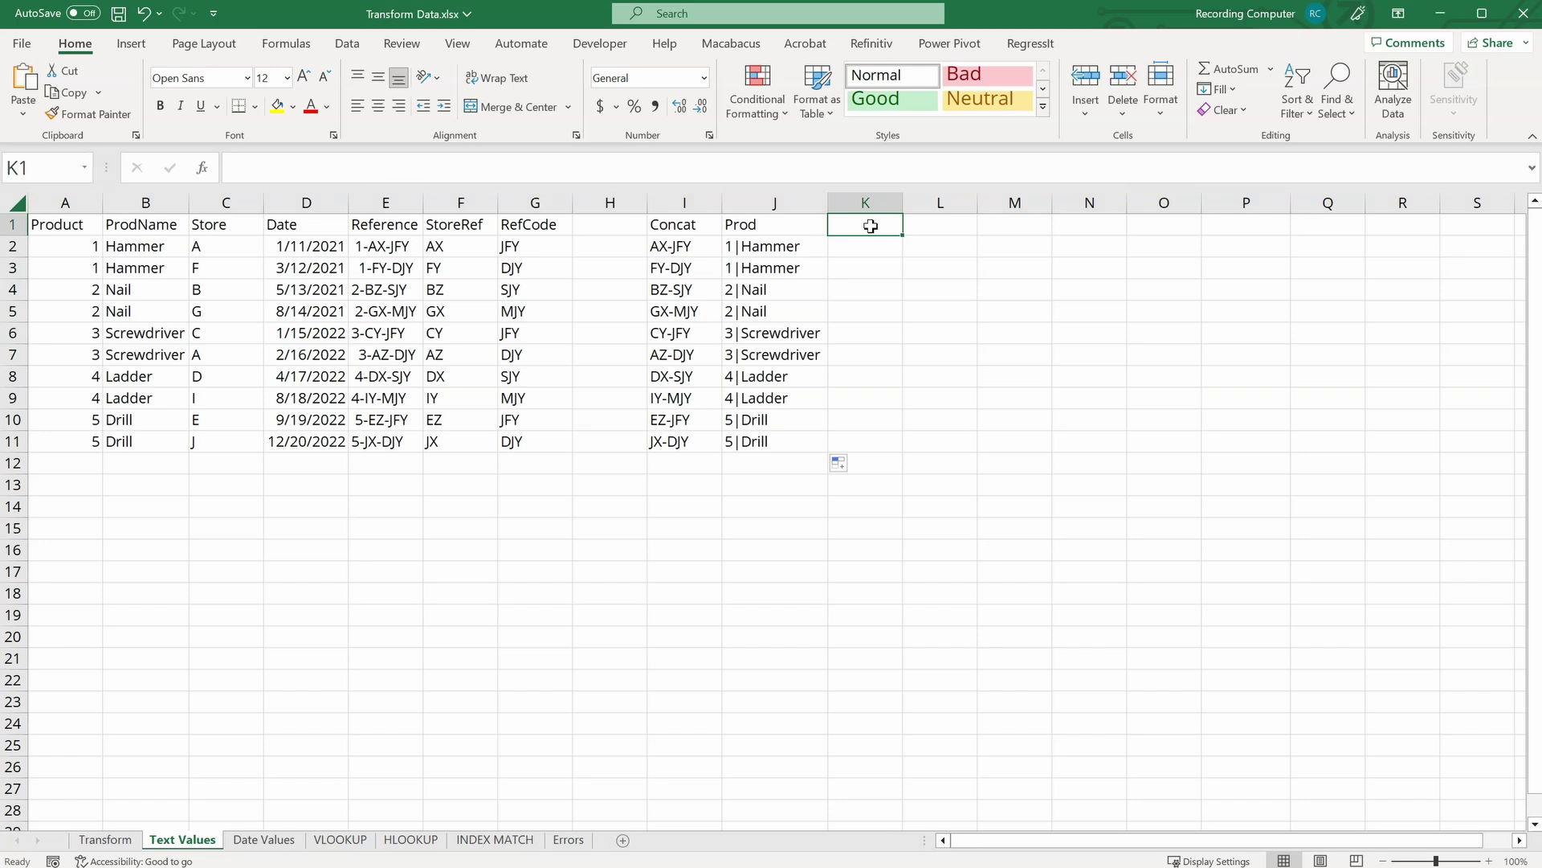
click(376, 246)
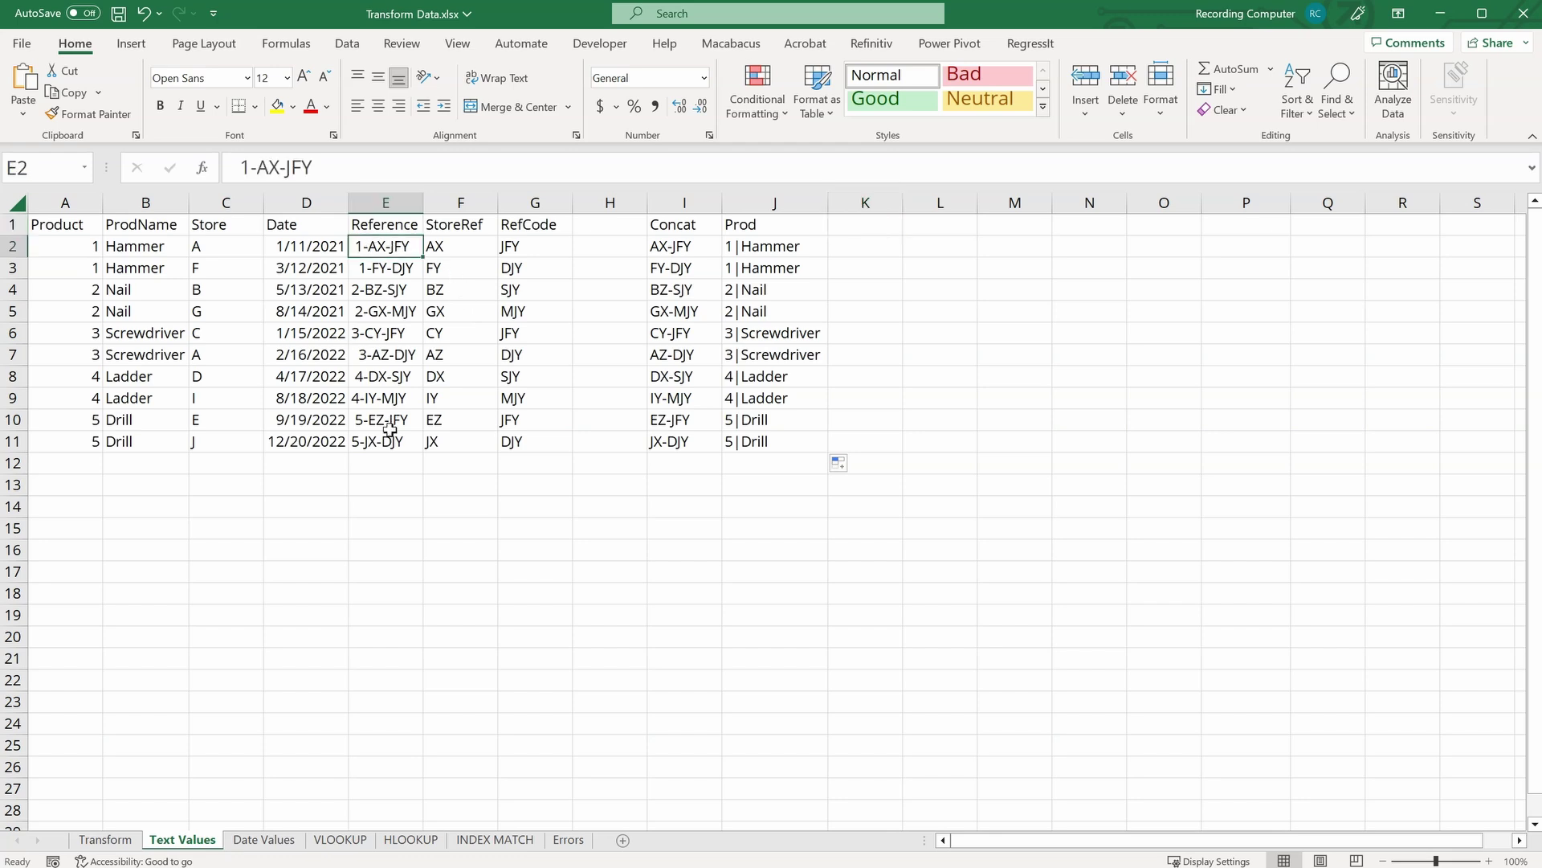
drag(390, 430, 392, 247)
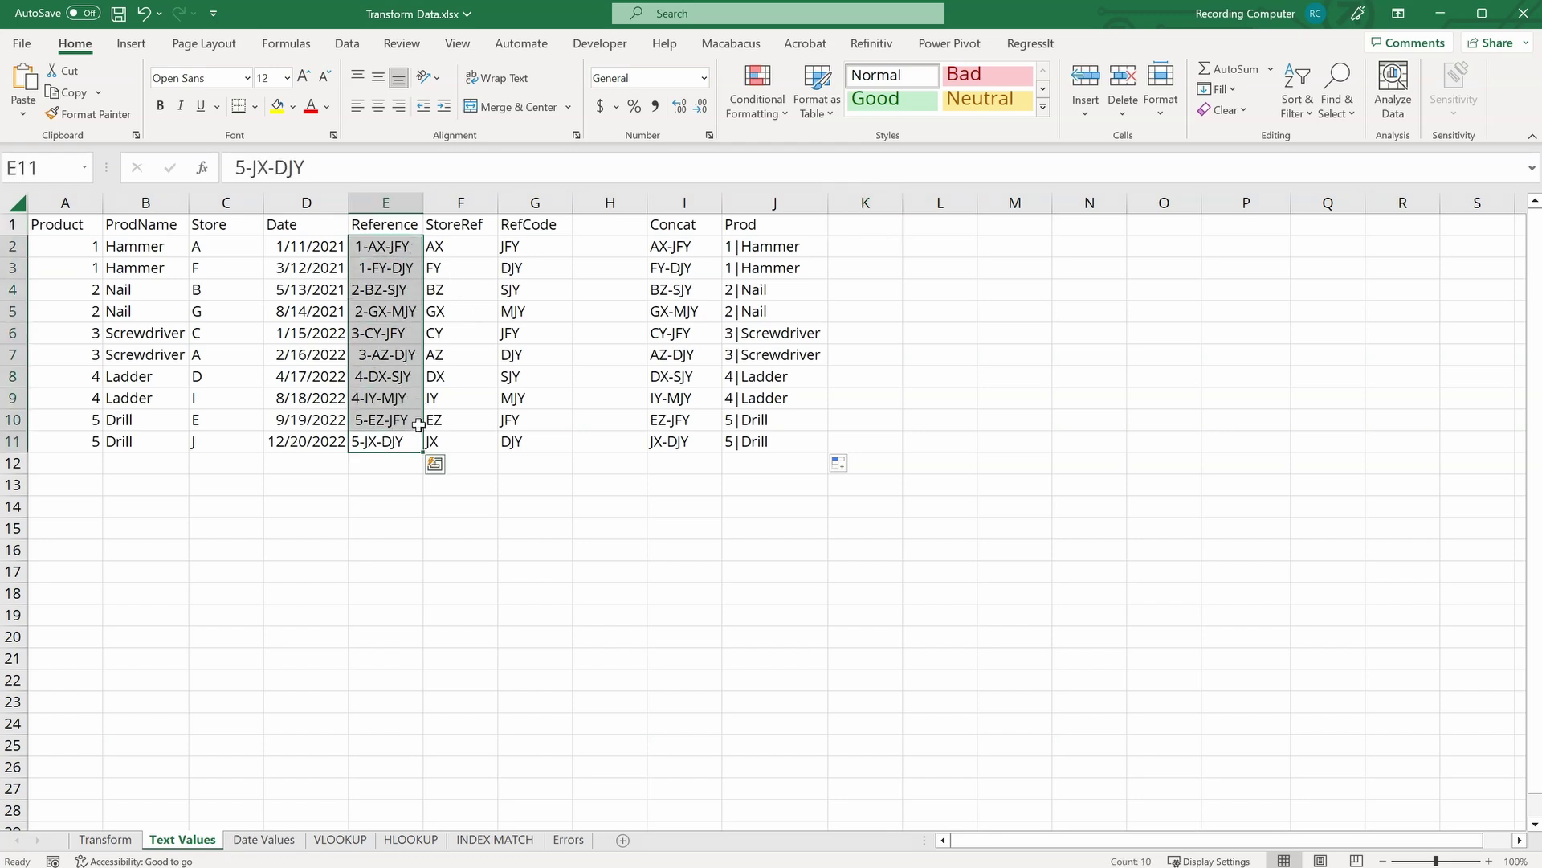
click(864, 218)
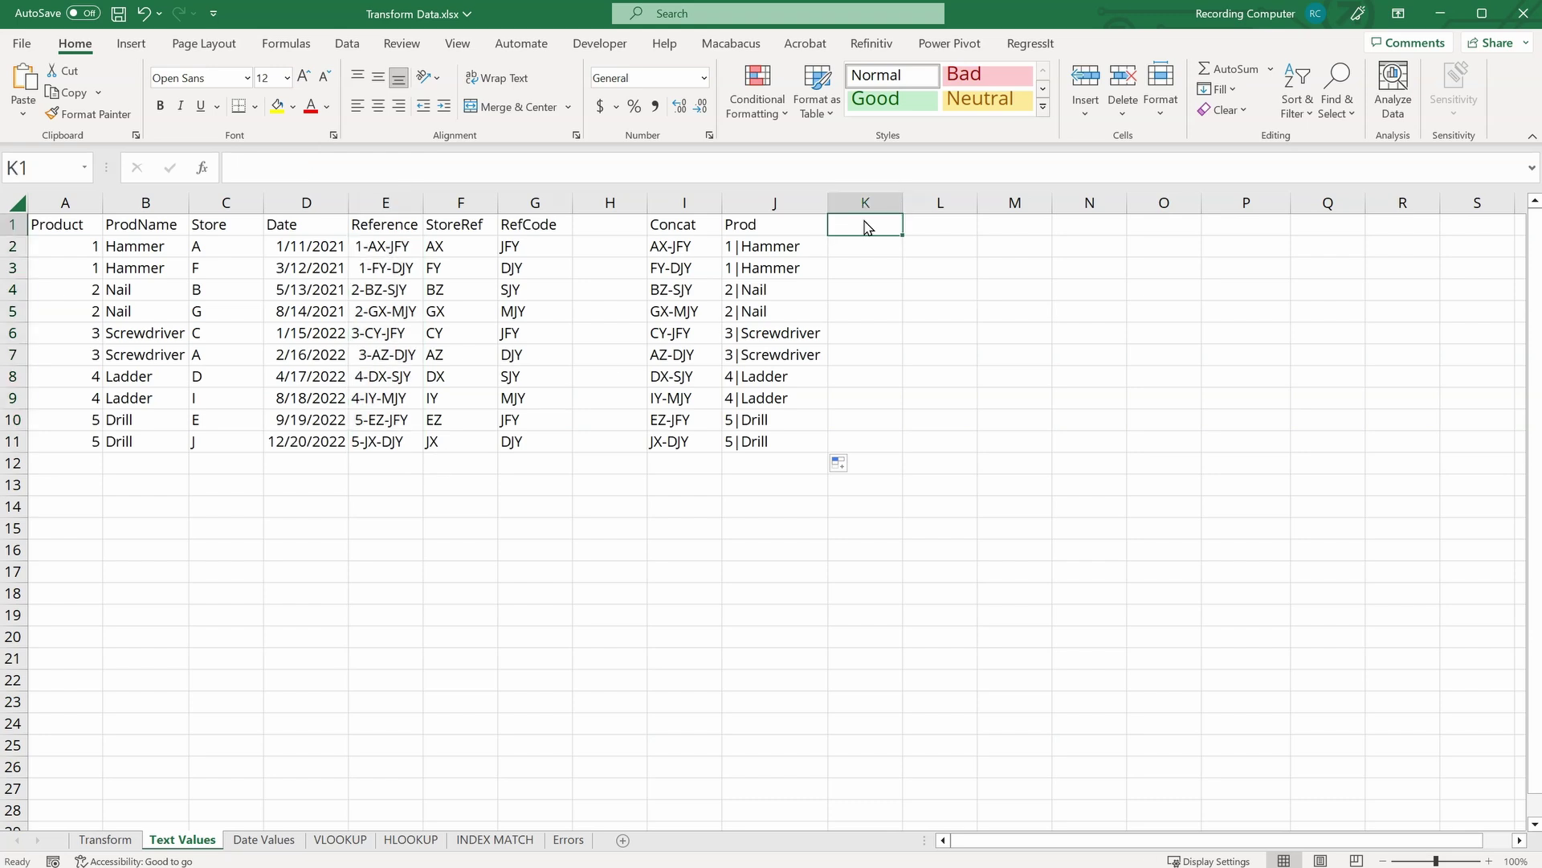
text(Trim)
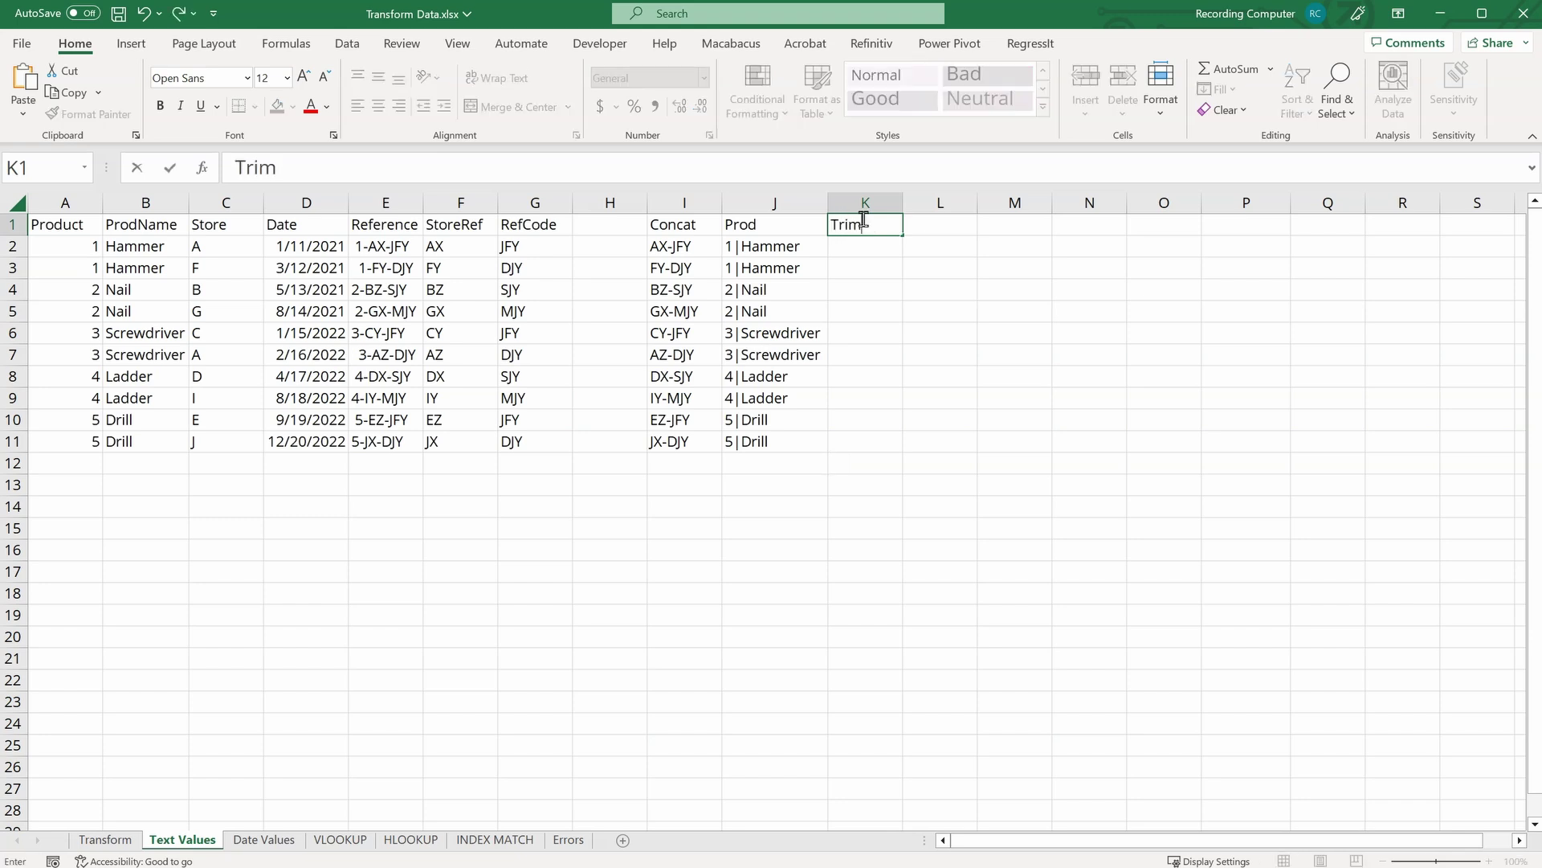
key(Return)
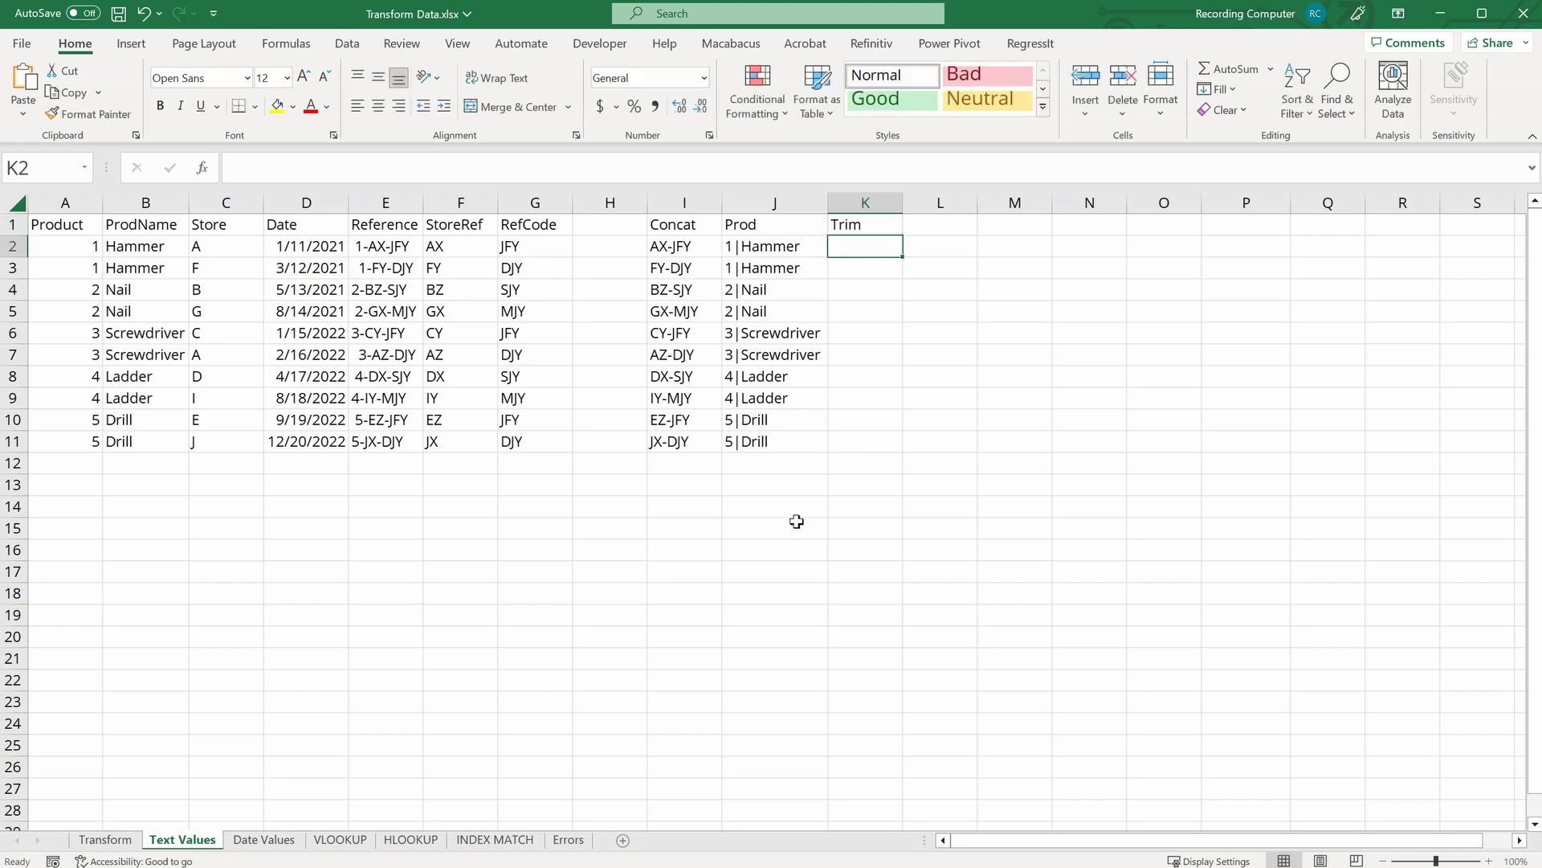
Step: Enter the formula =TRIM(E2) in K2 to strip the extra spaces from the first Reference code
text(=tri)
key(Tab)
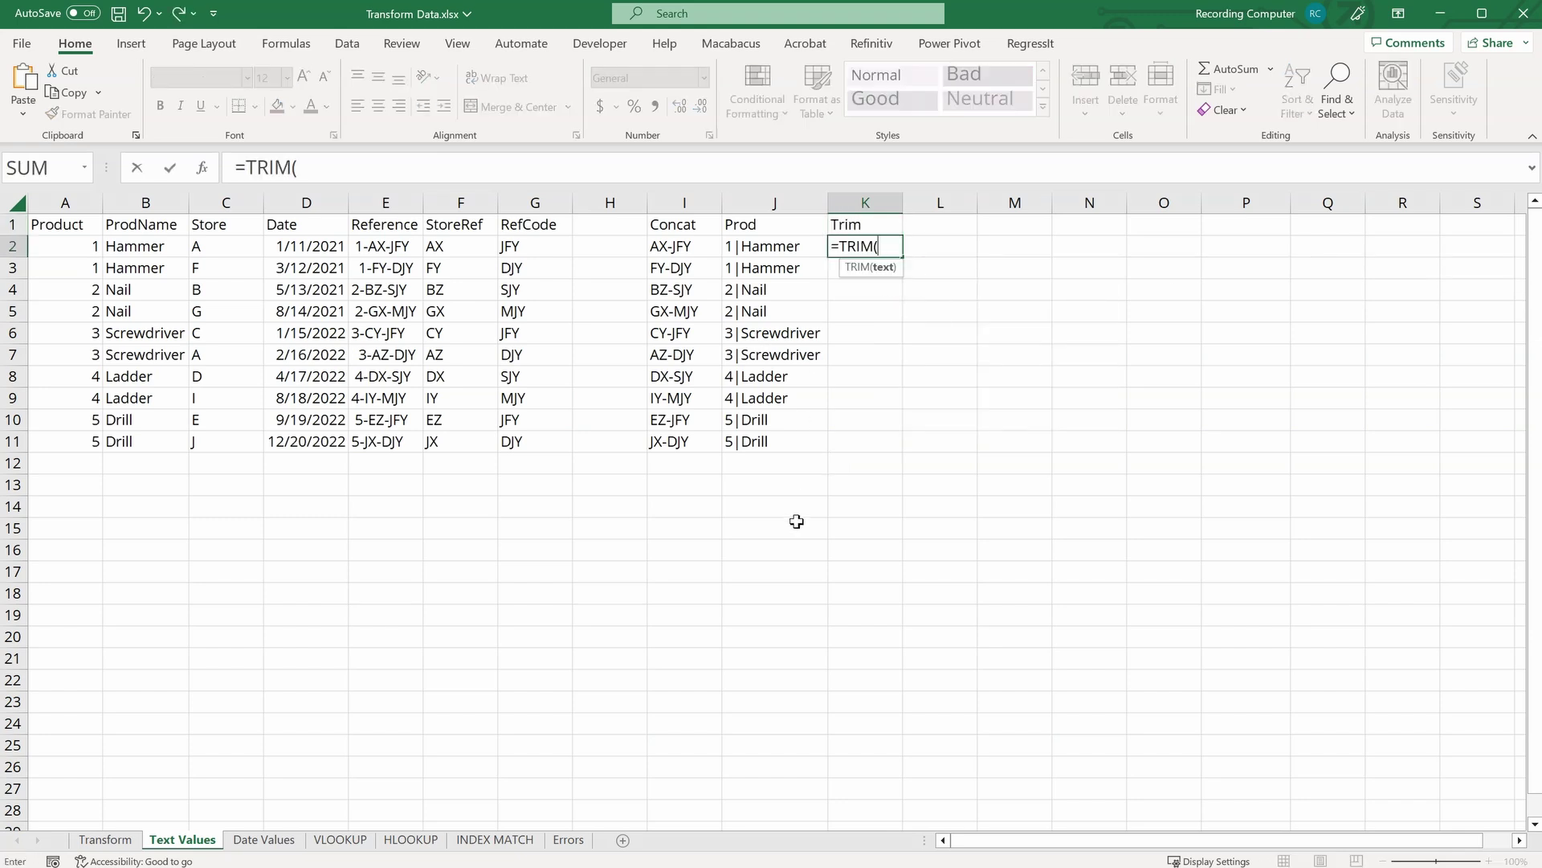
click(398, 250)
text())
key(Return)
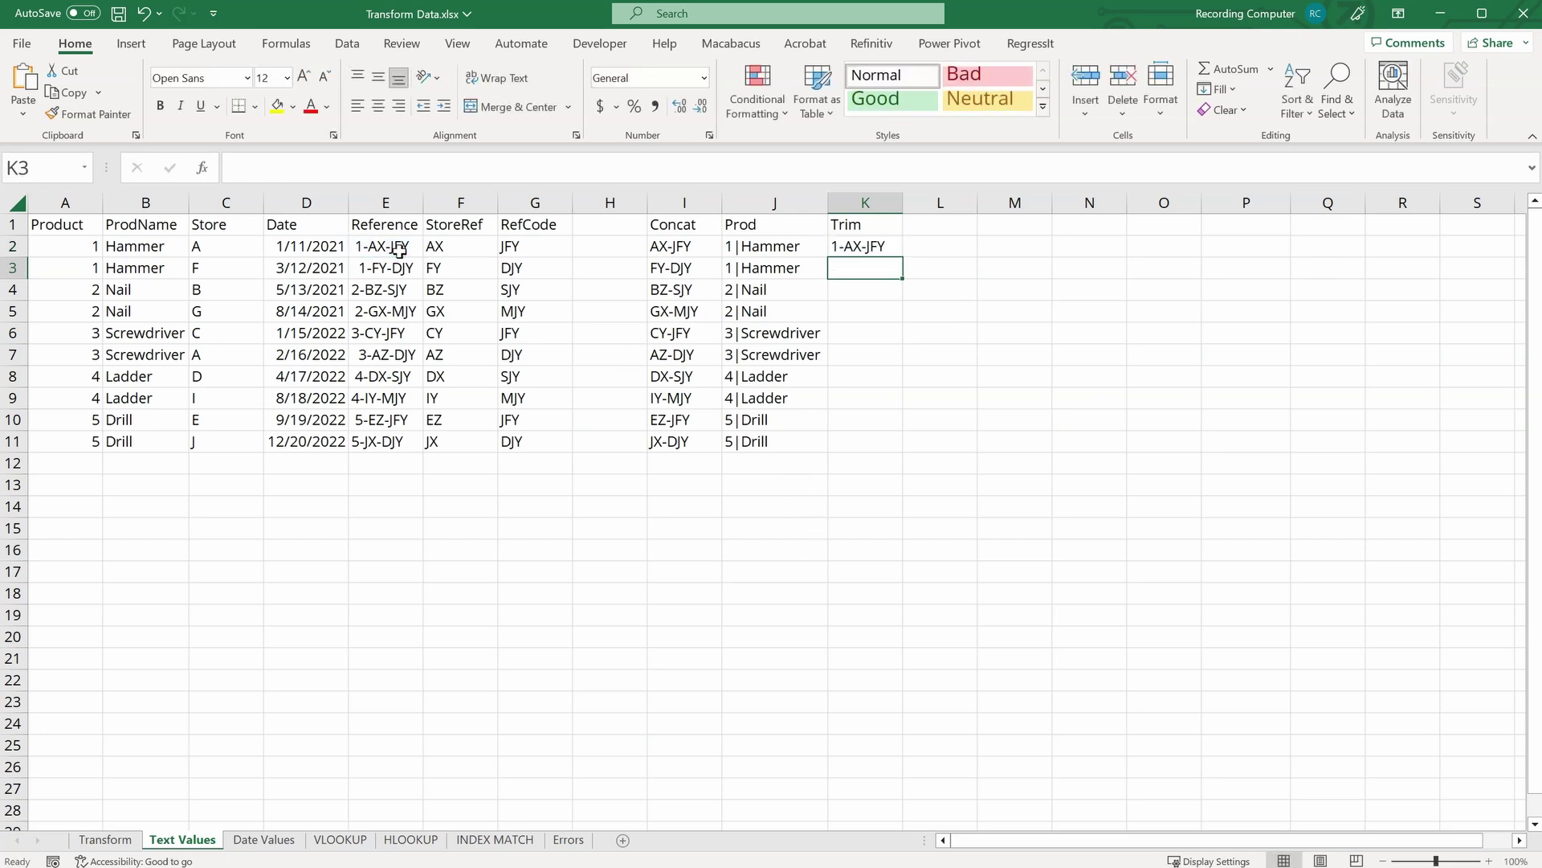
Step: Fill the TRIM formula from K2 down to K11 and enter the header Substitute in cell L1
click(889, 246)
double_click(902, 257)
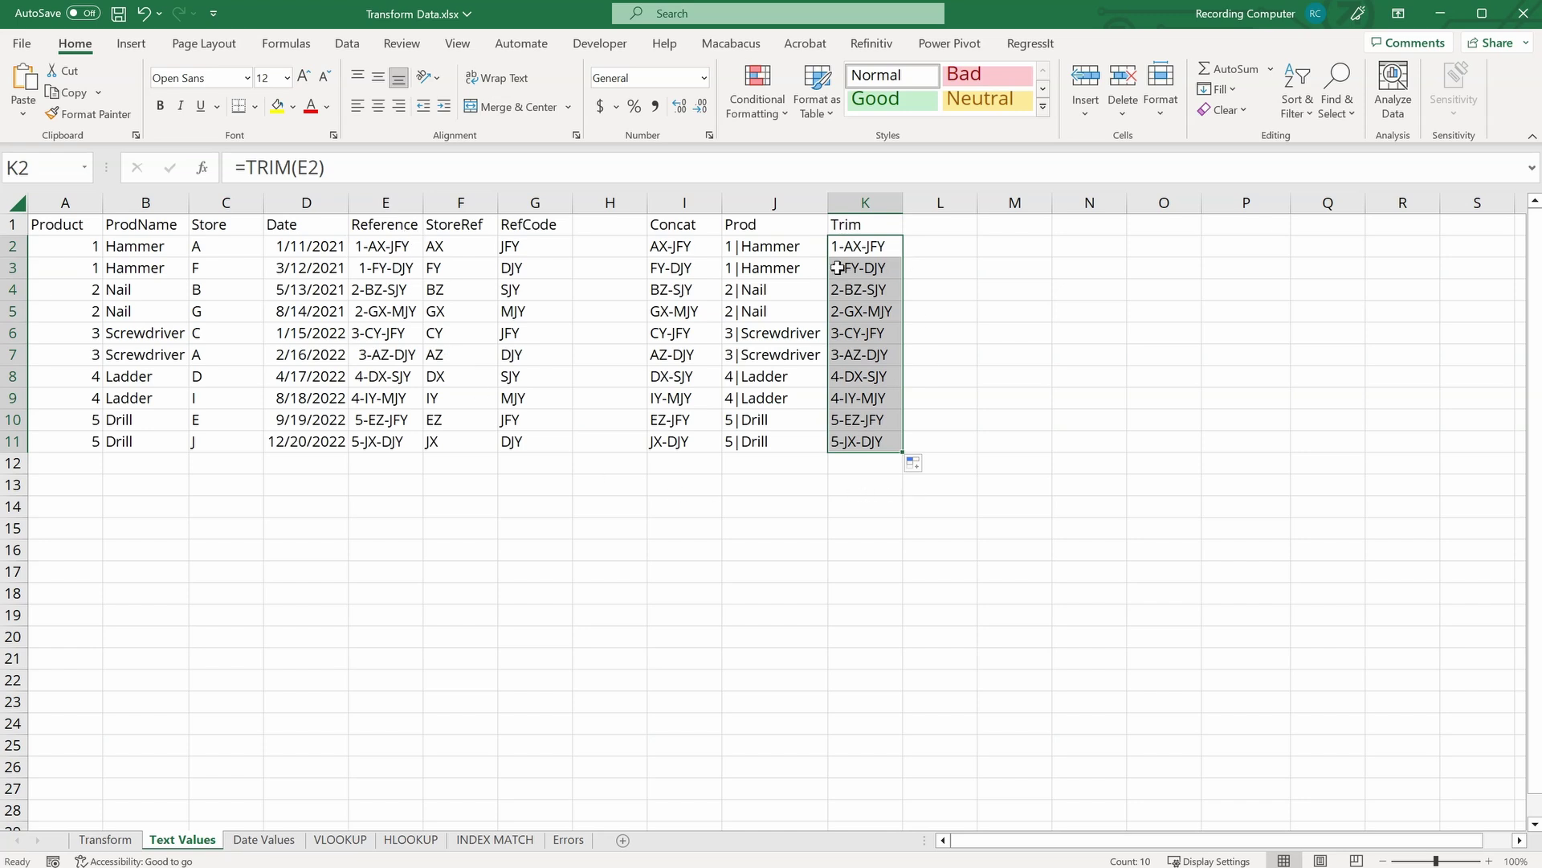
click(926, 229)
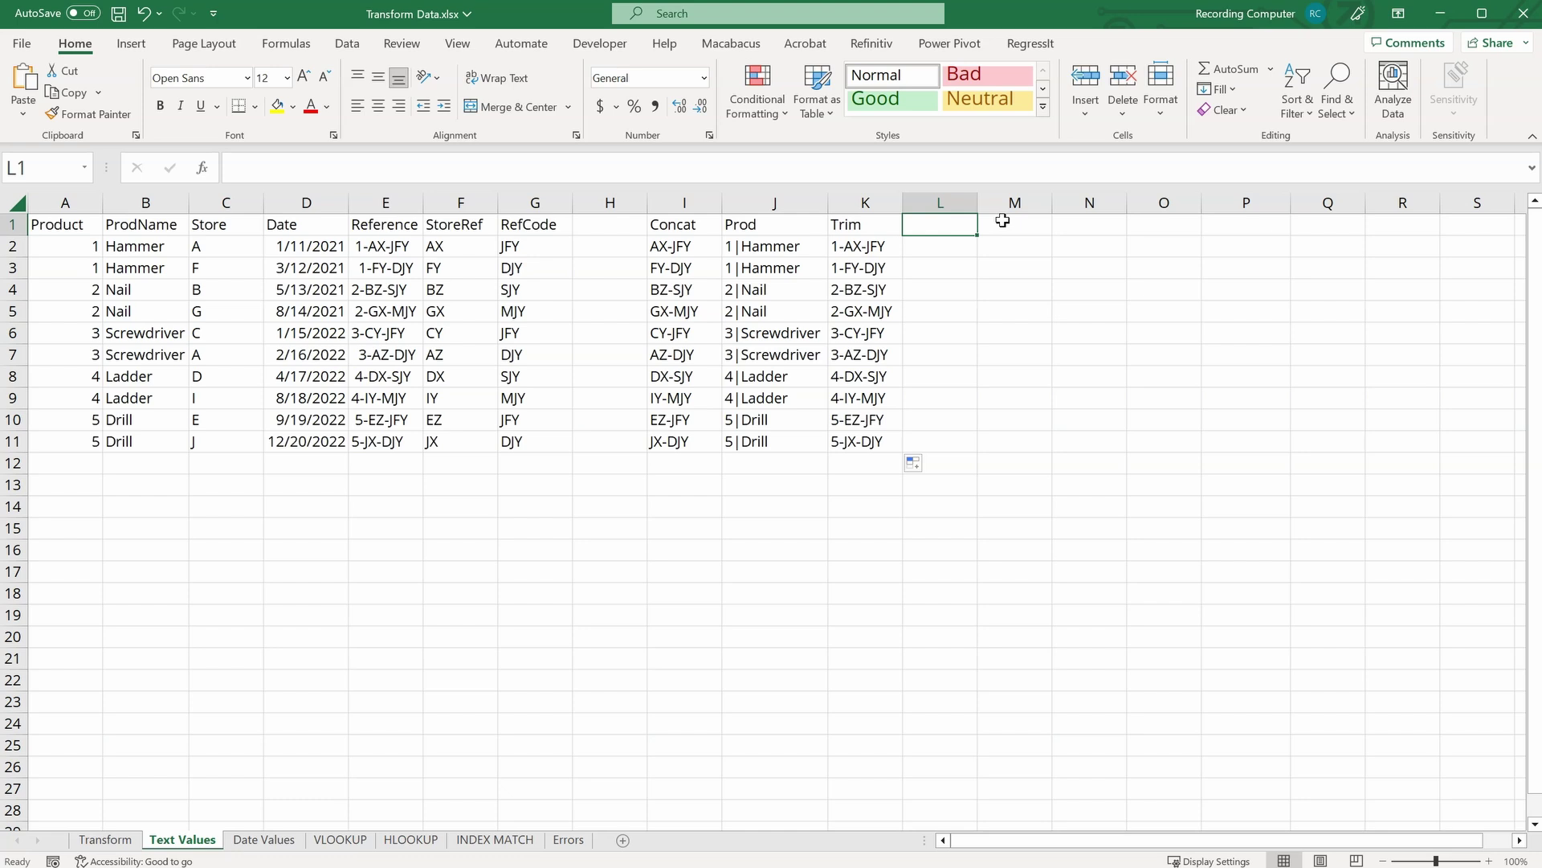
text(Su)
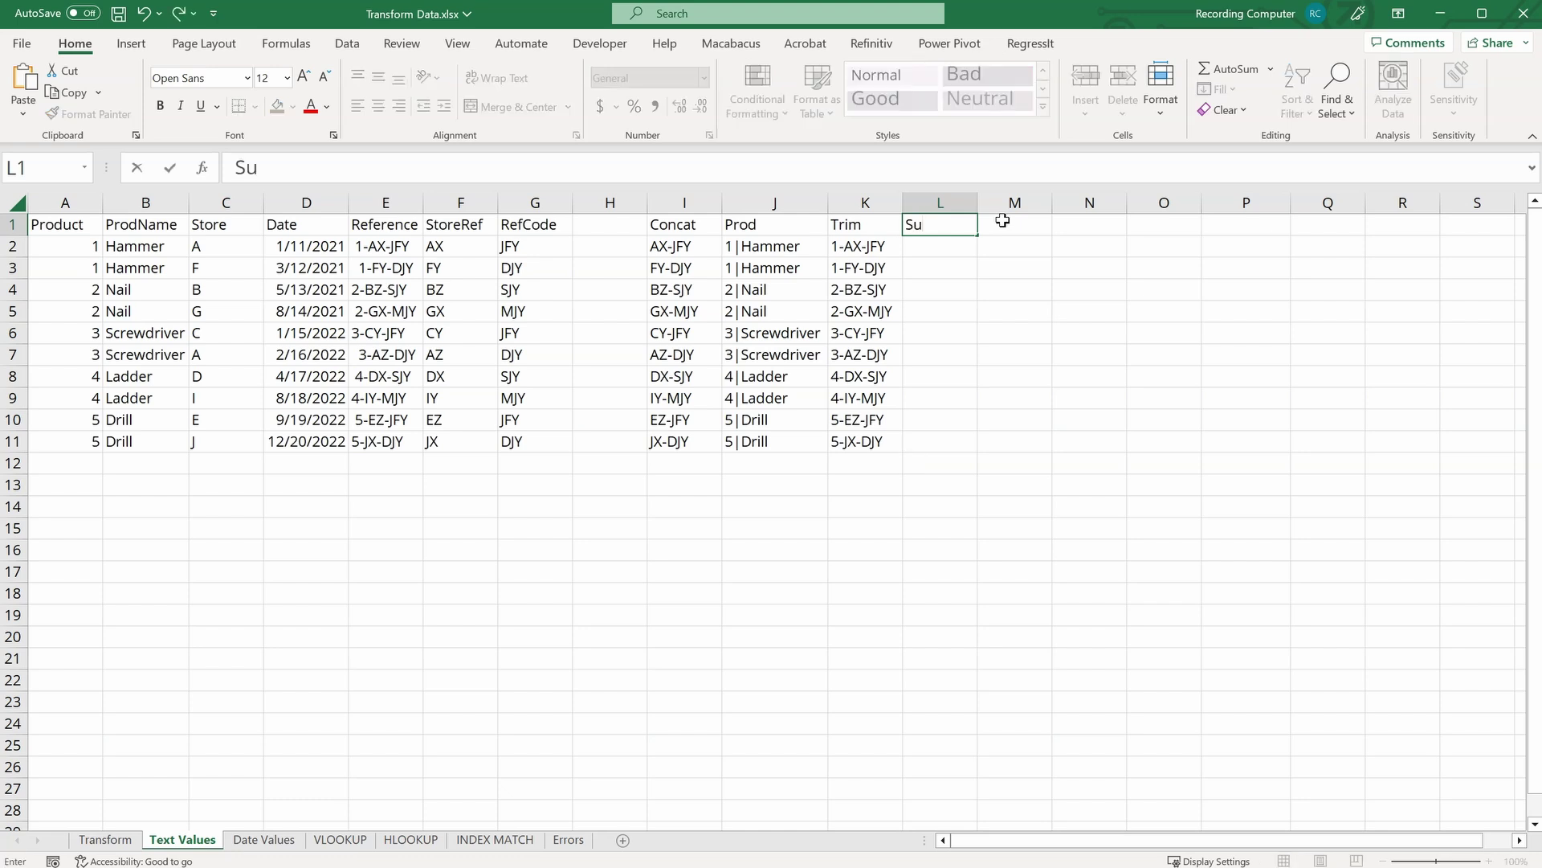
text(bstitute)
key(Return)
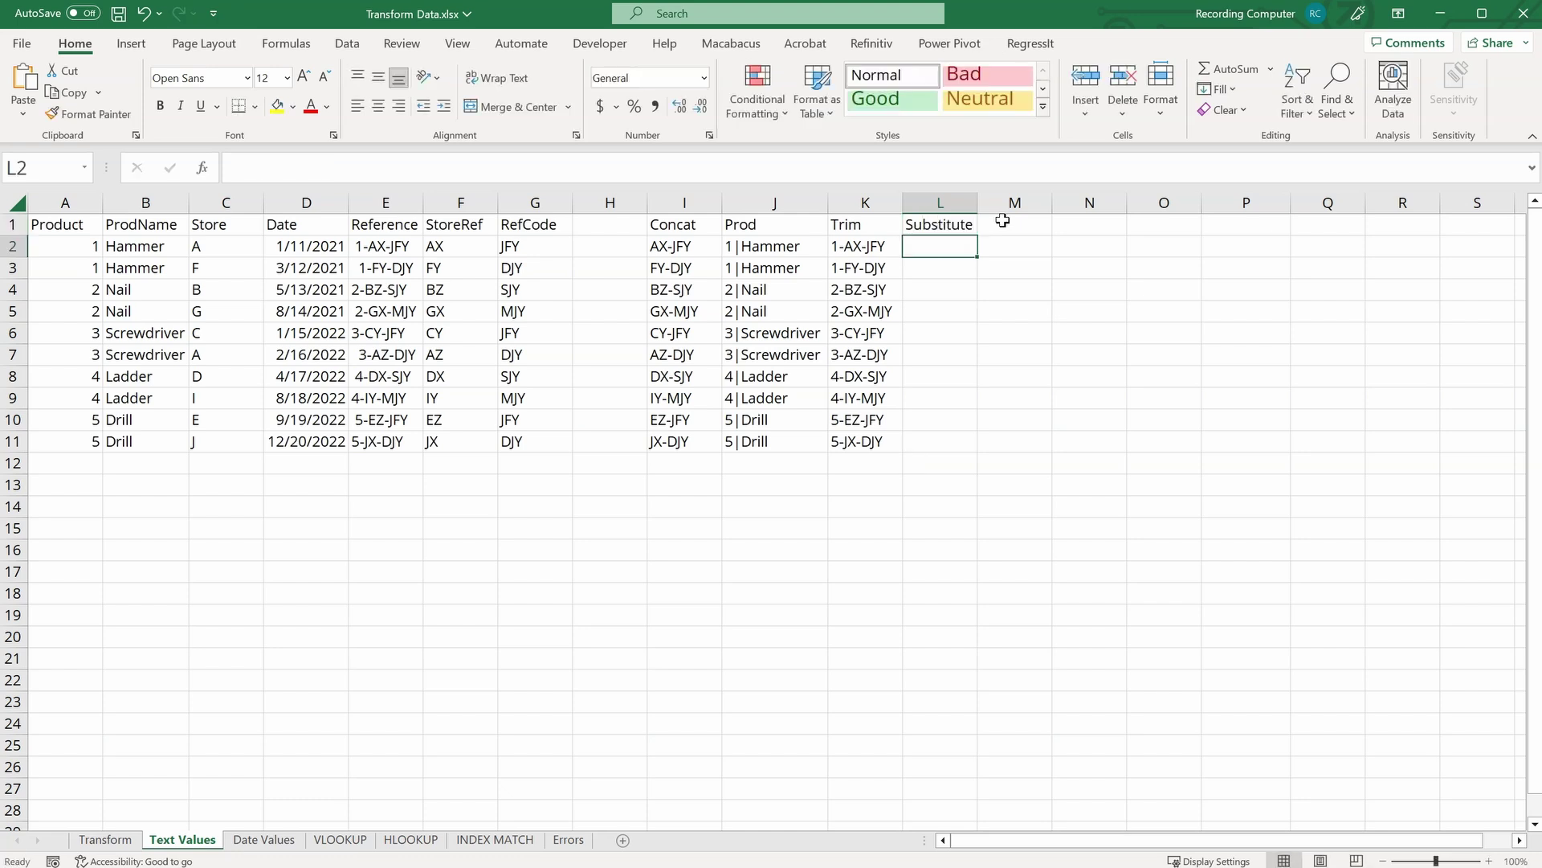
Step: Enter =SUBSTITUTE(K2,"-", ":") in L2 to replace hyphens with colons in the trimmed codes, and fill it down to L11
text(=sub)
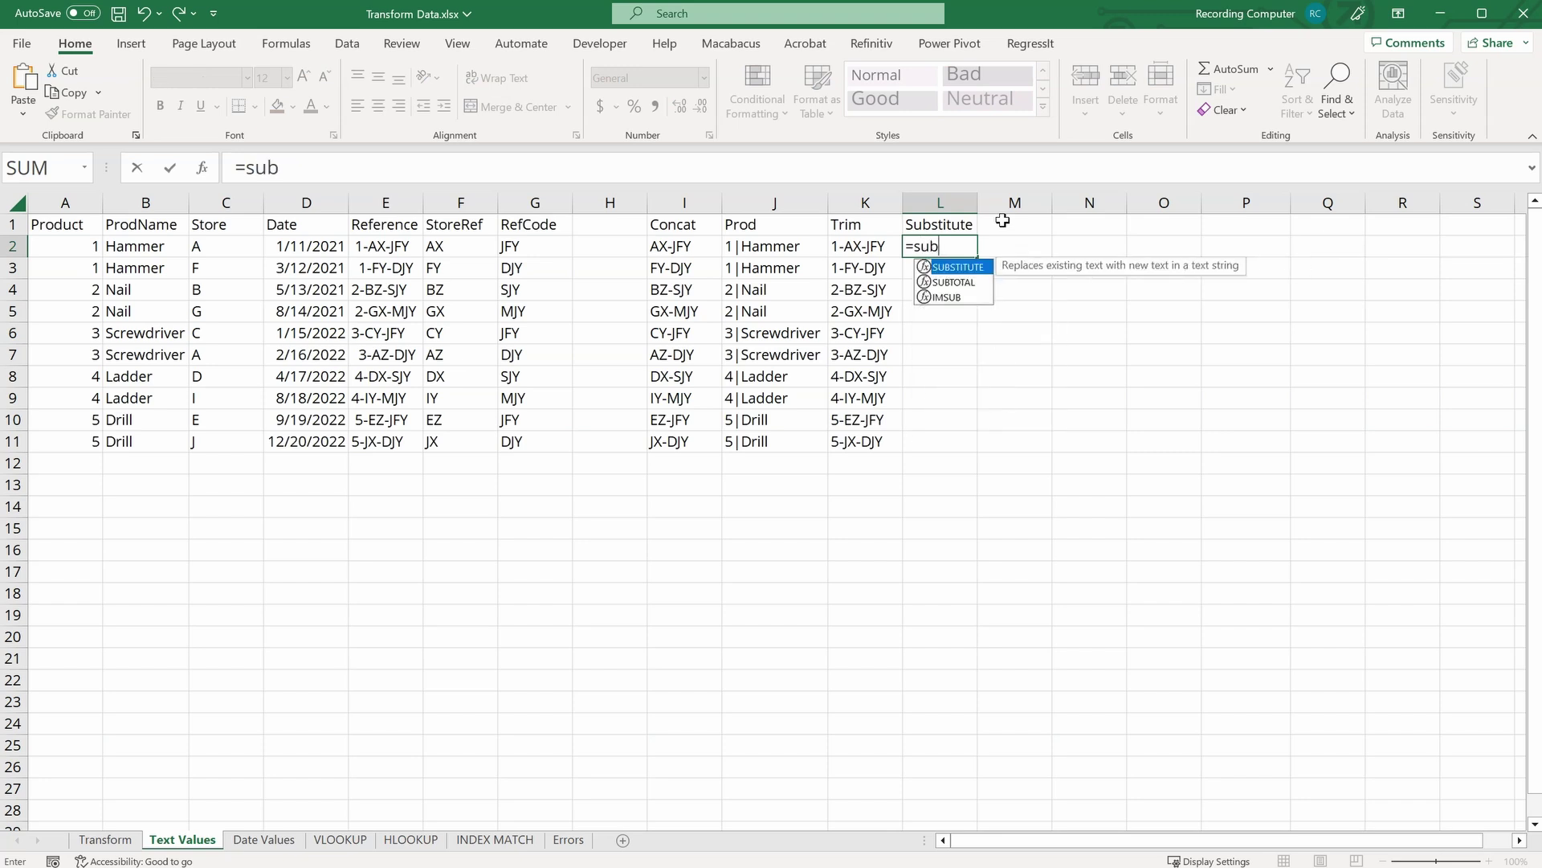
key(Tab)
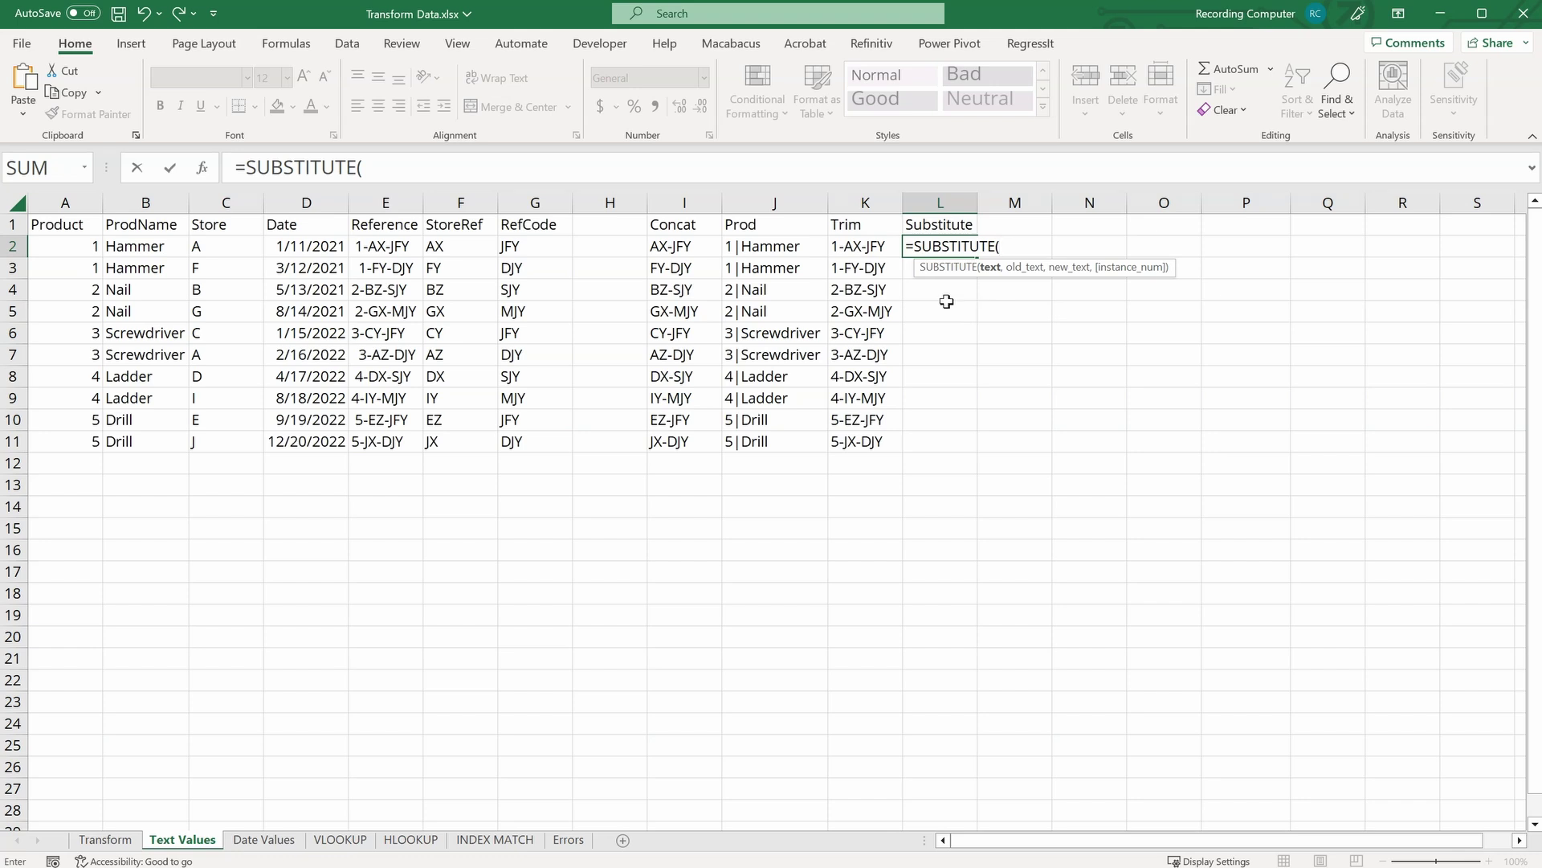
click(844, 246)
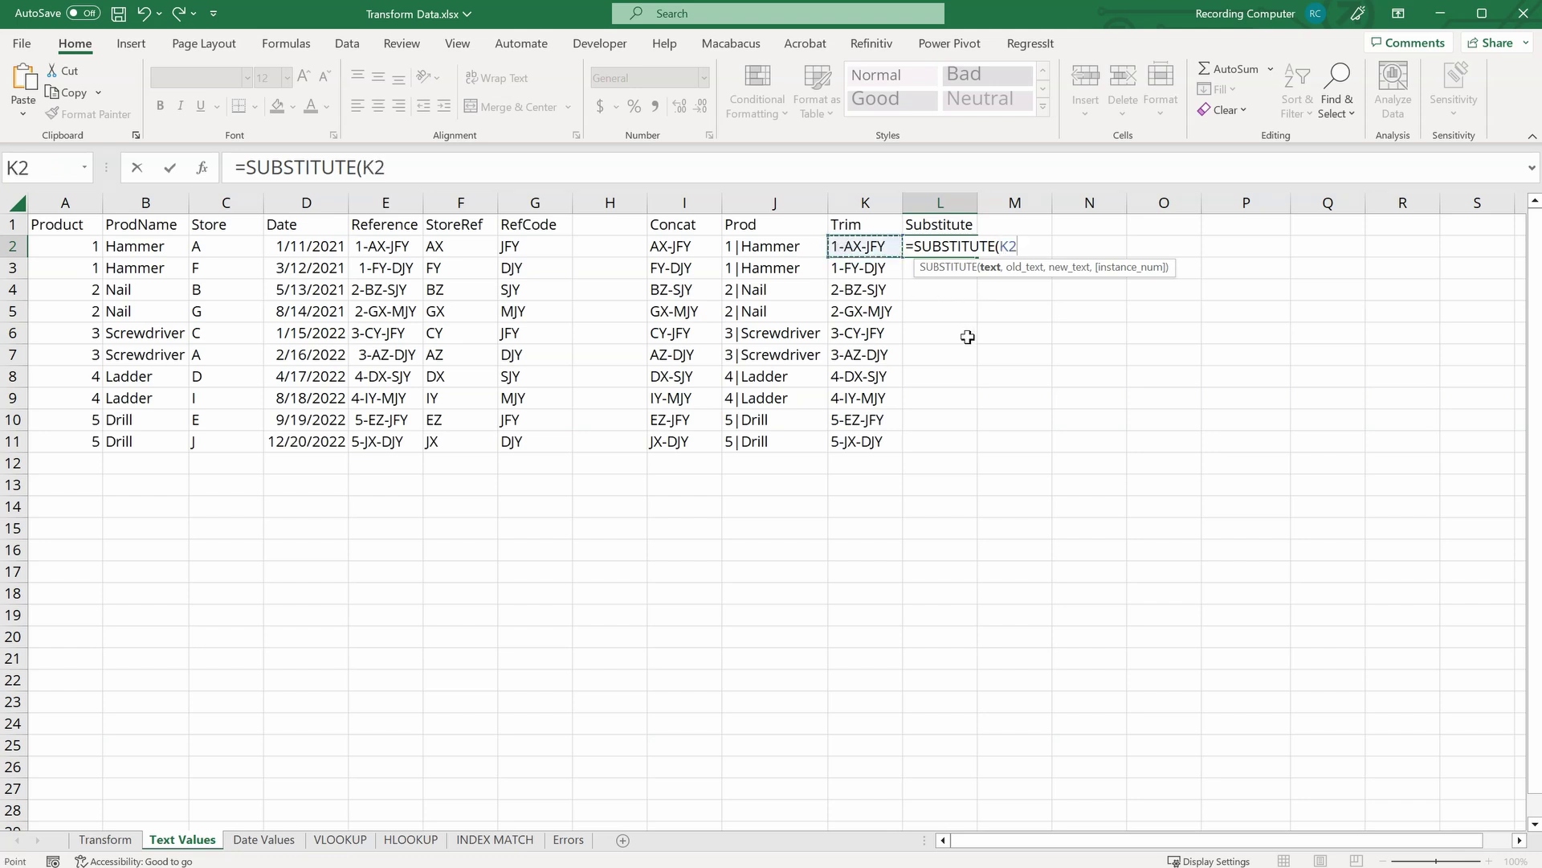
text(,)
text("-",)
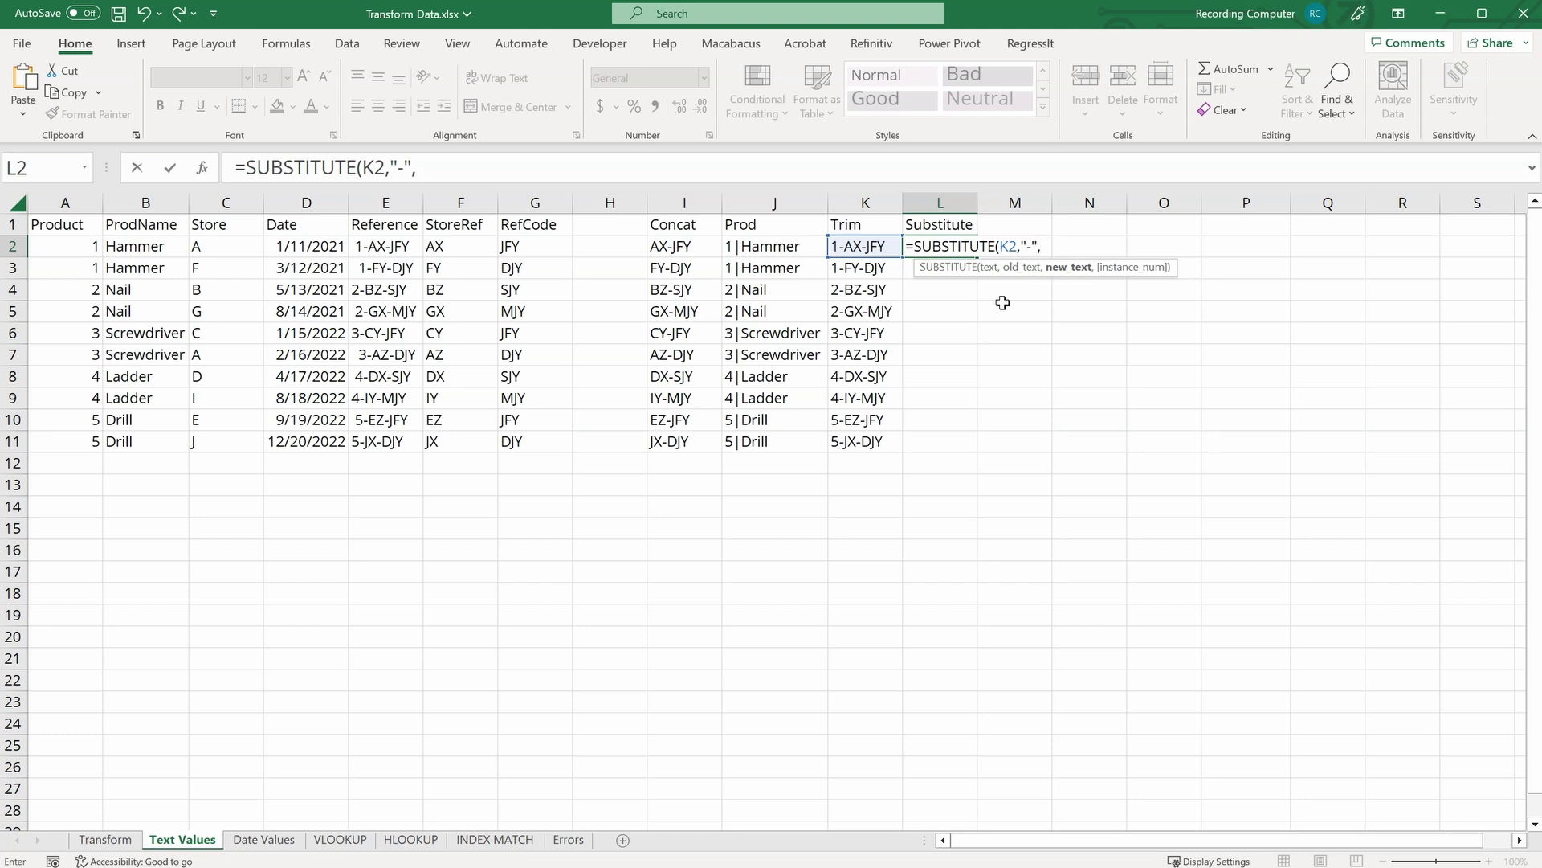
text( ":"))
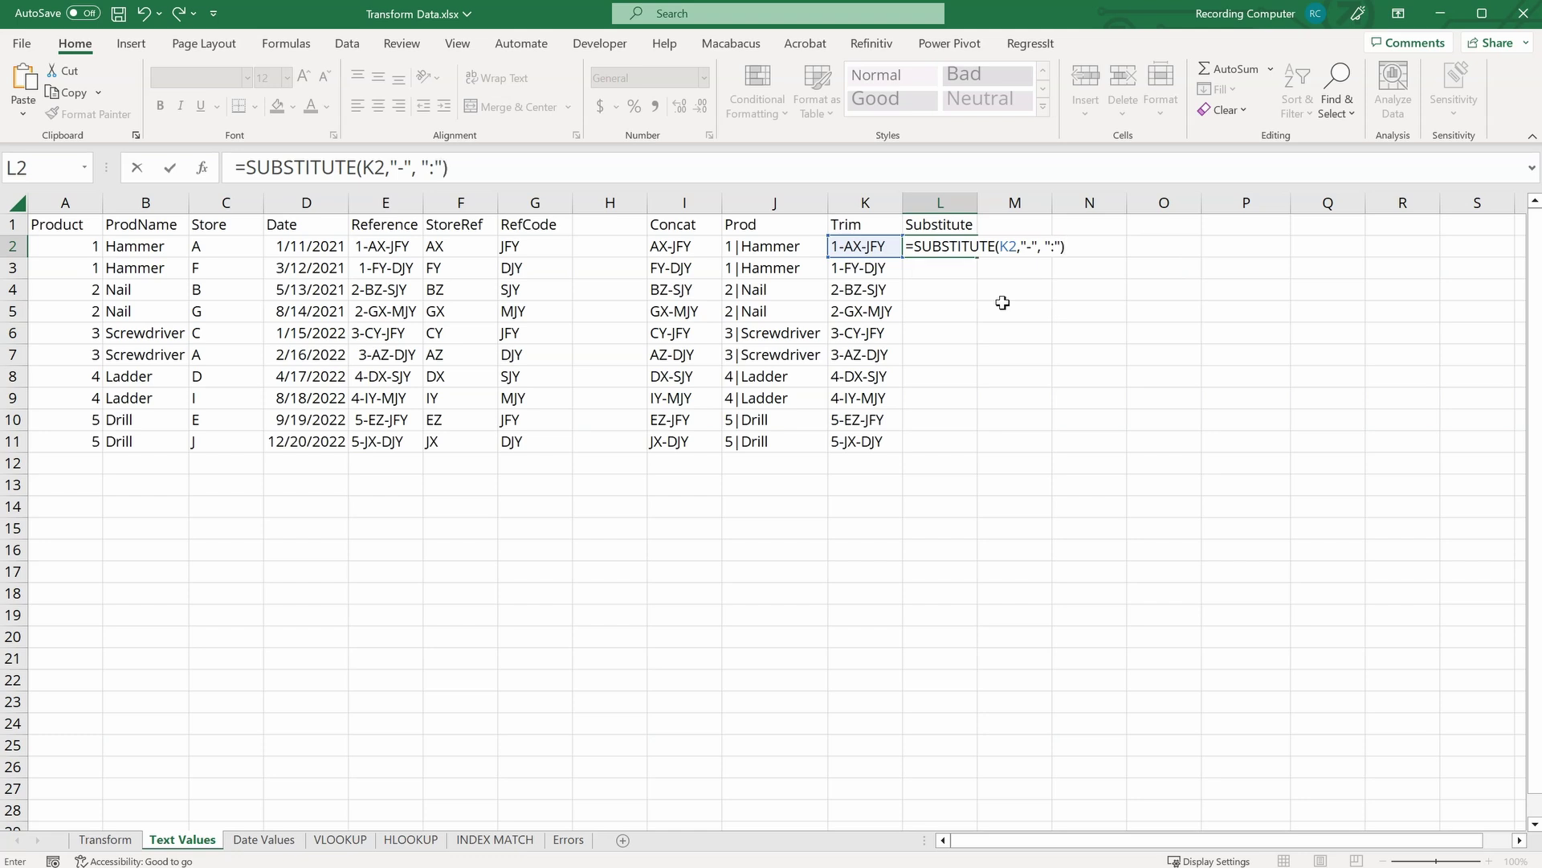
key(Return)
click(952, 246)
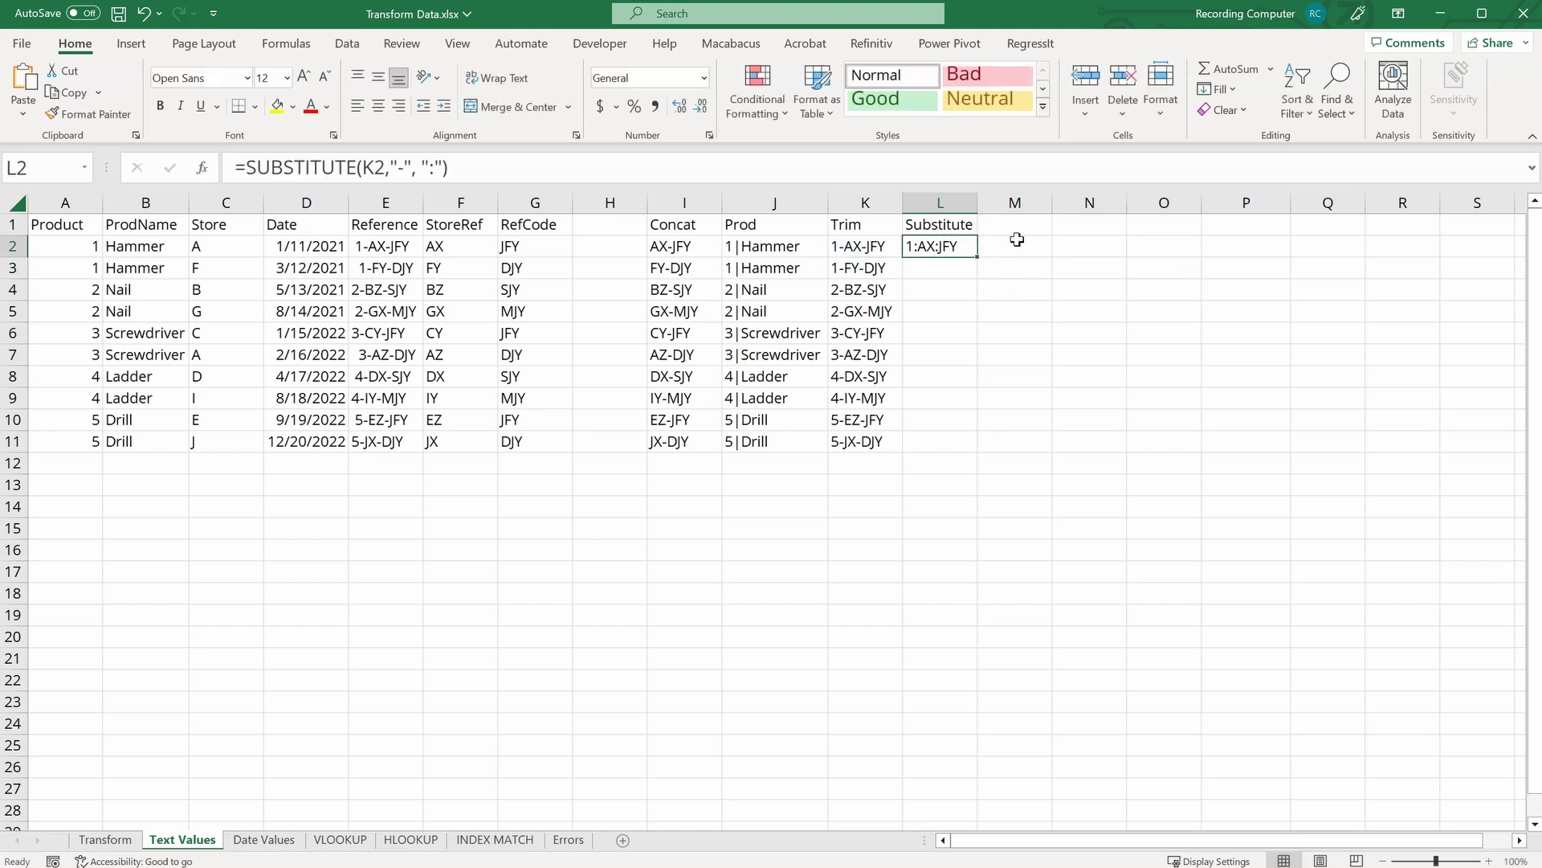
double_click(977, 256)
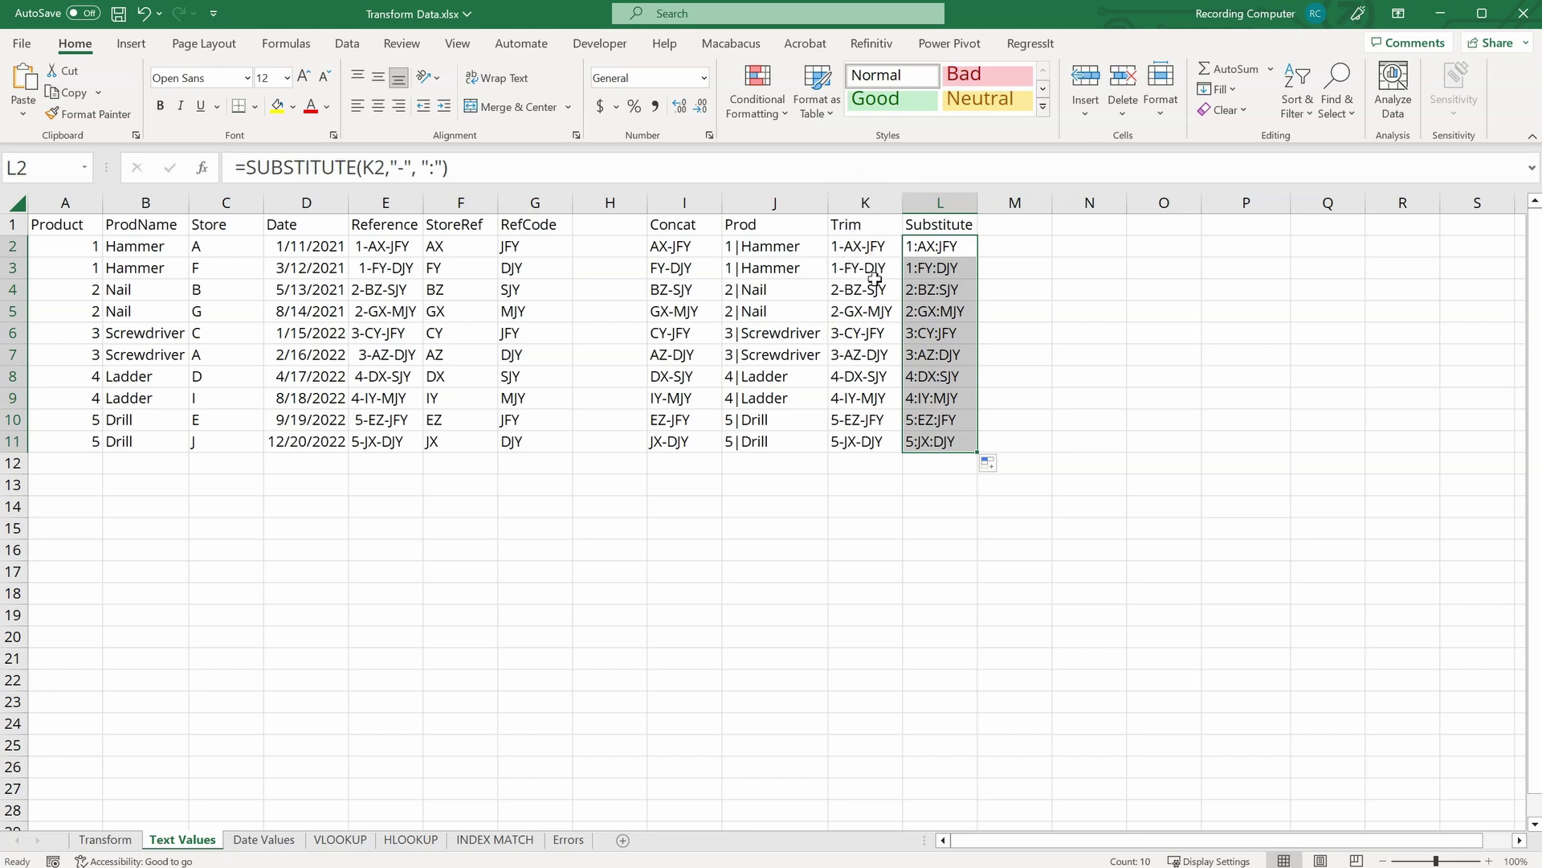
Step: Enter the header Sub in cell M1
click(1016, 228)
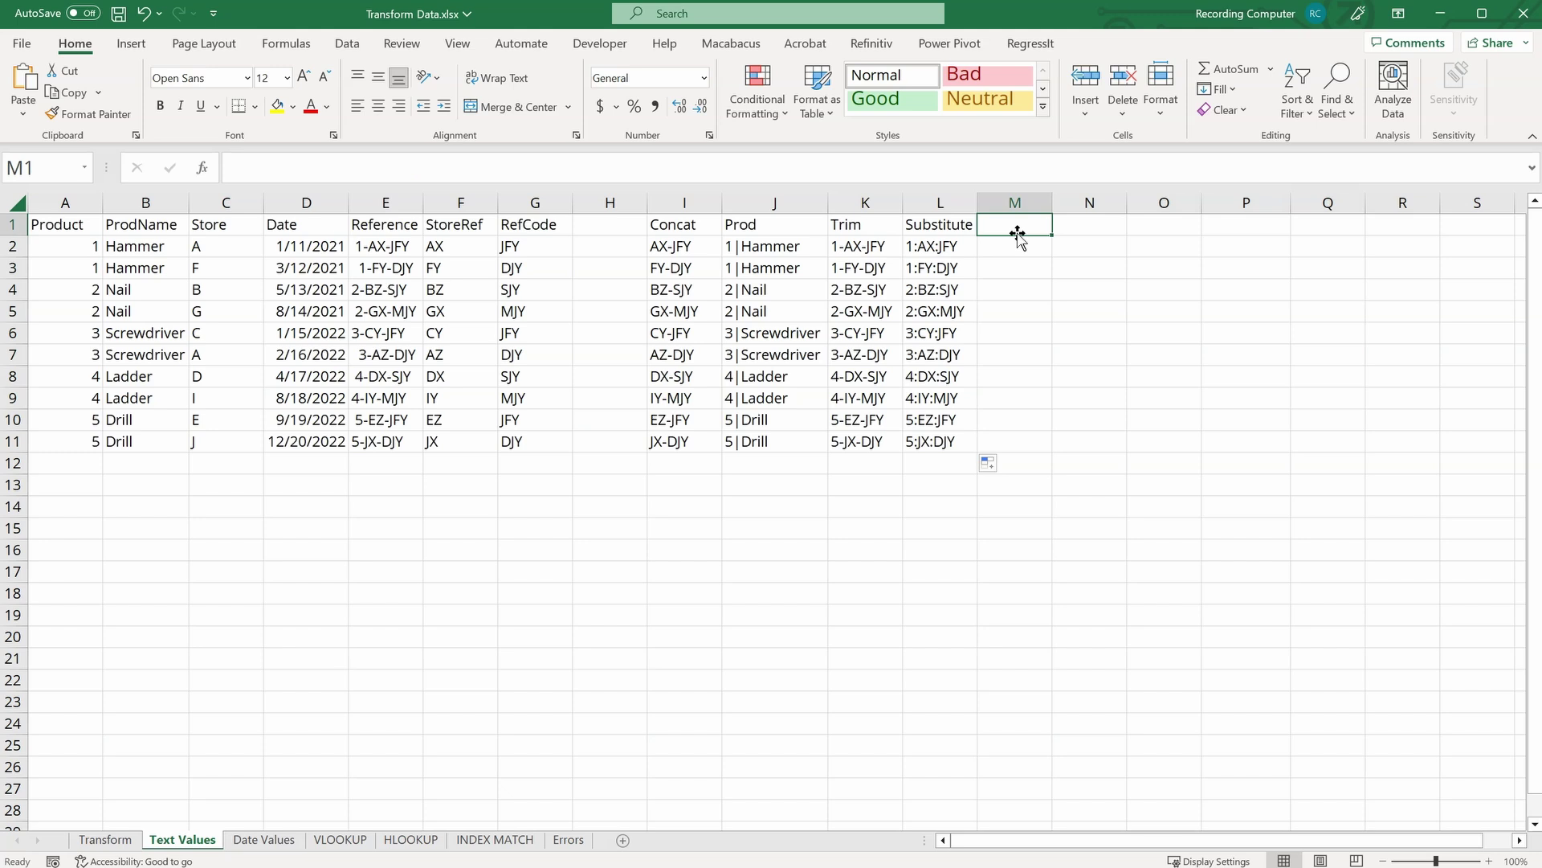
text(Sub)
key(Return)
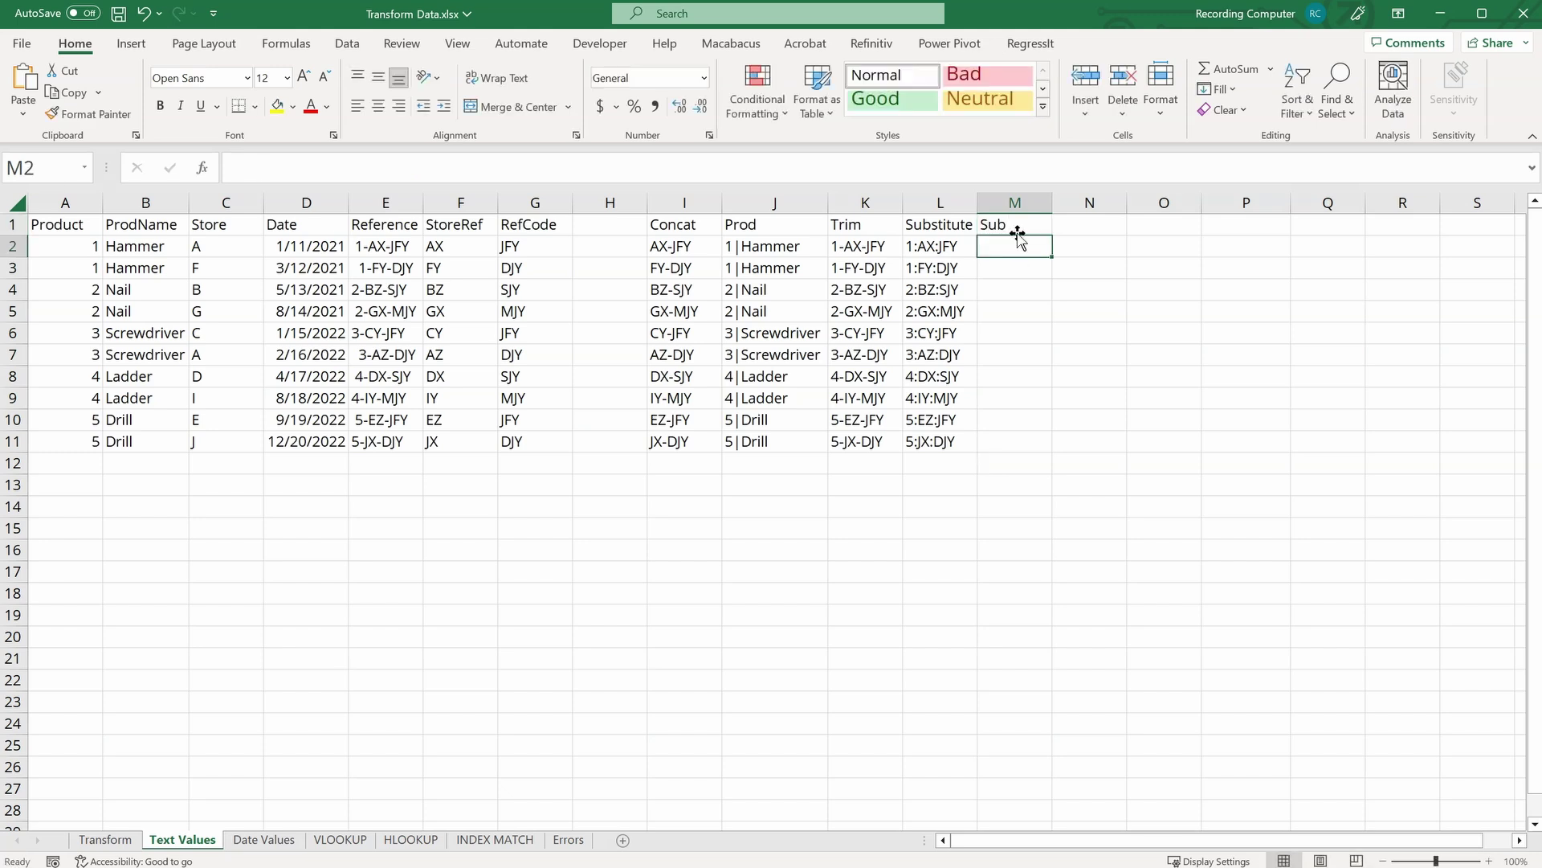
Step: Enter =SUBSTITUTE(B2, "Nail","Box of Nails") in M2 to replace the product name Nail with Box of Nails
text(=sub)
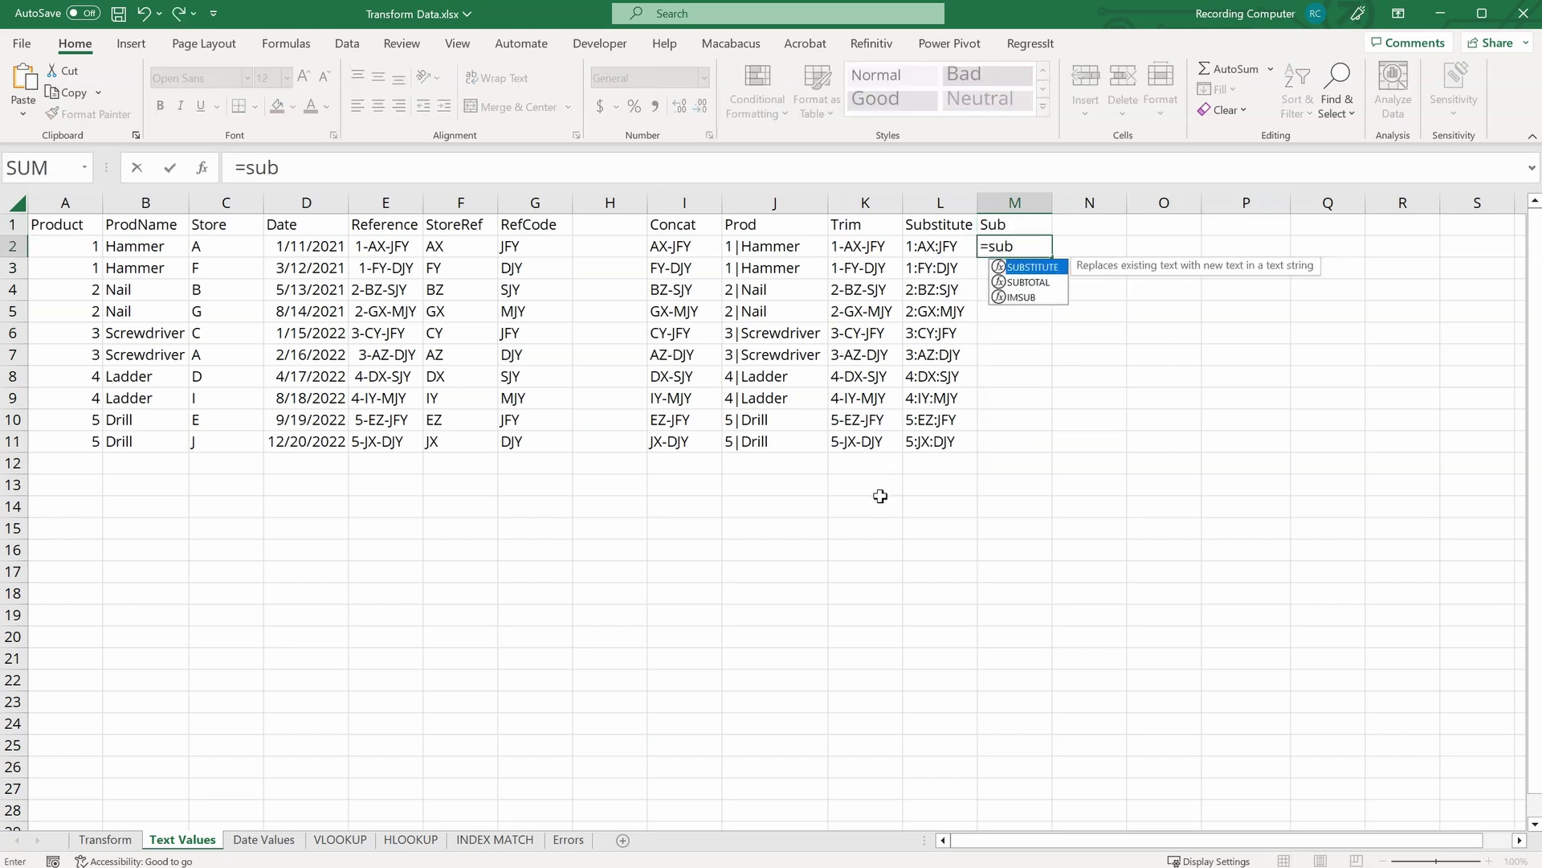
key(Tab)
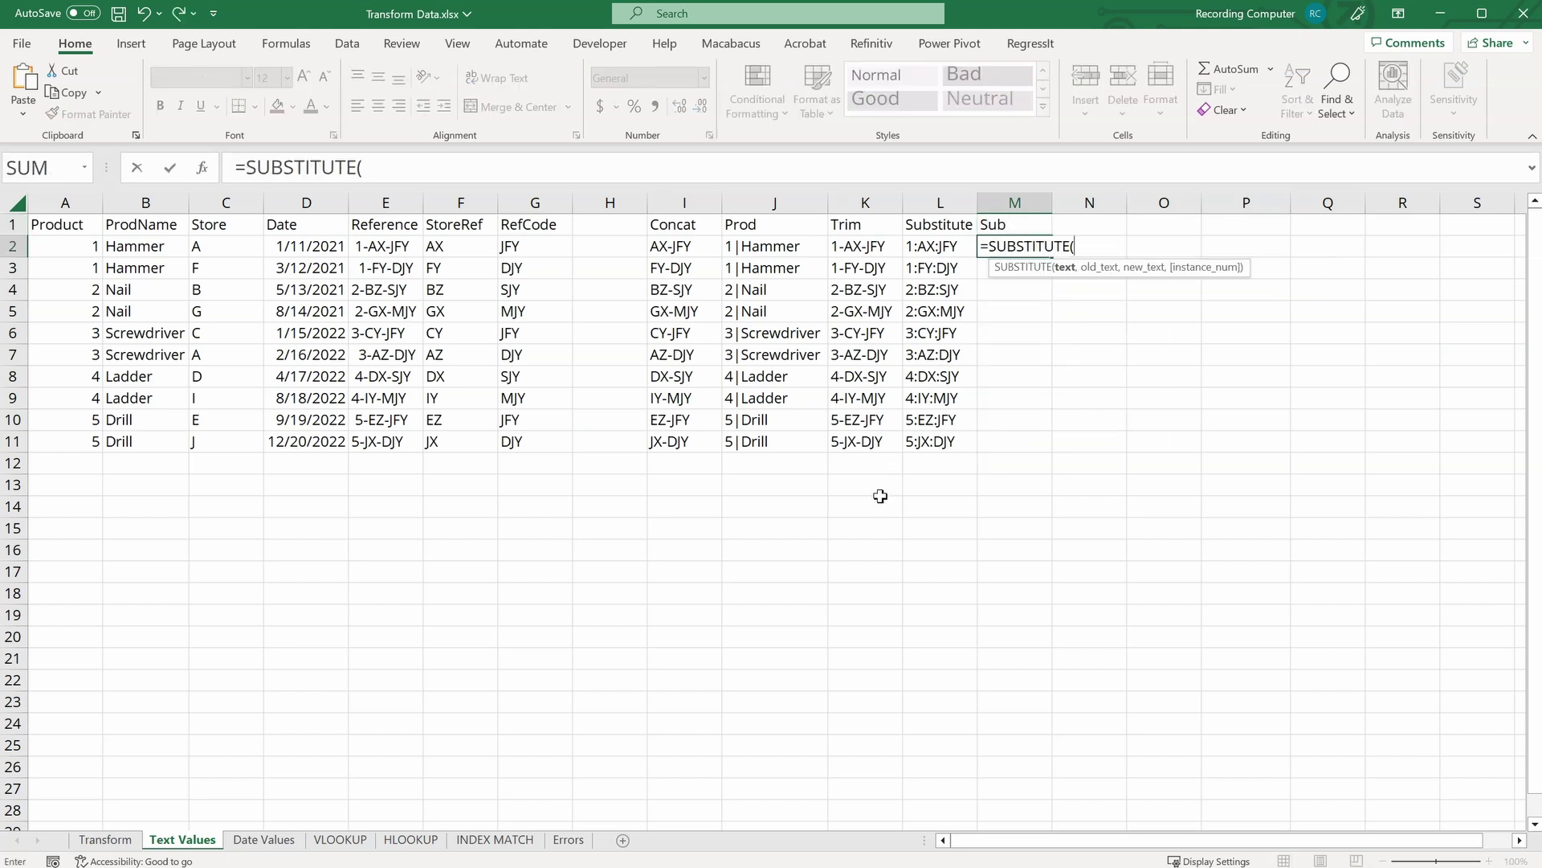
click(158, 247)
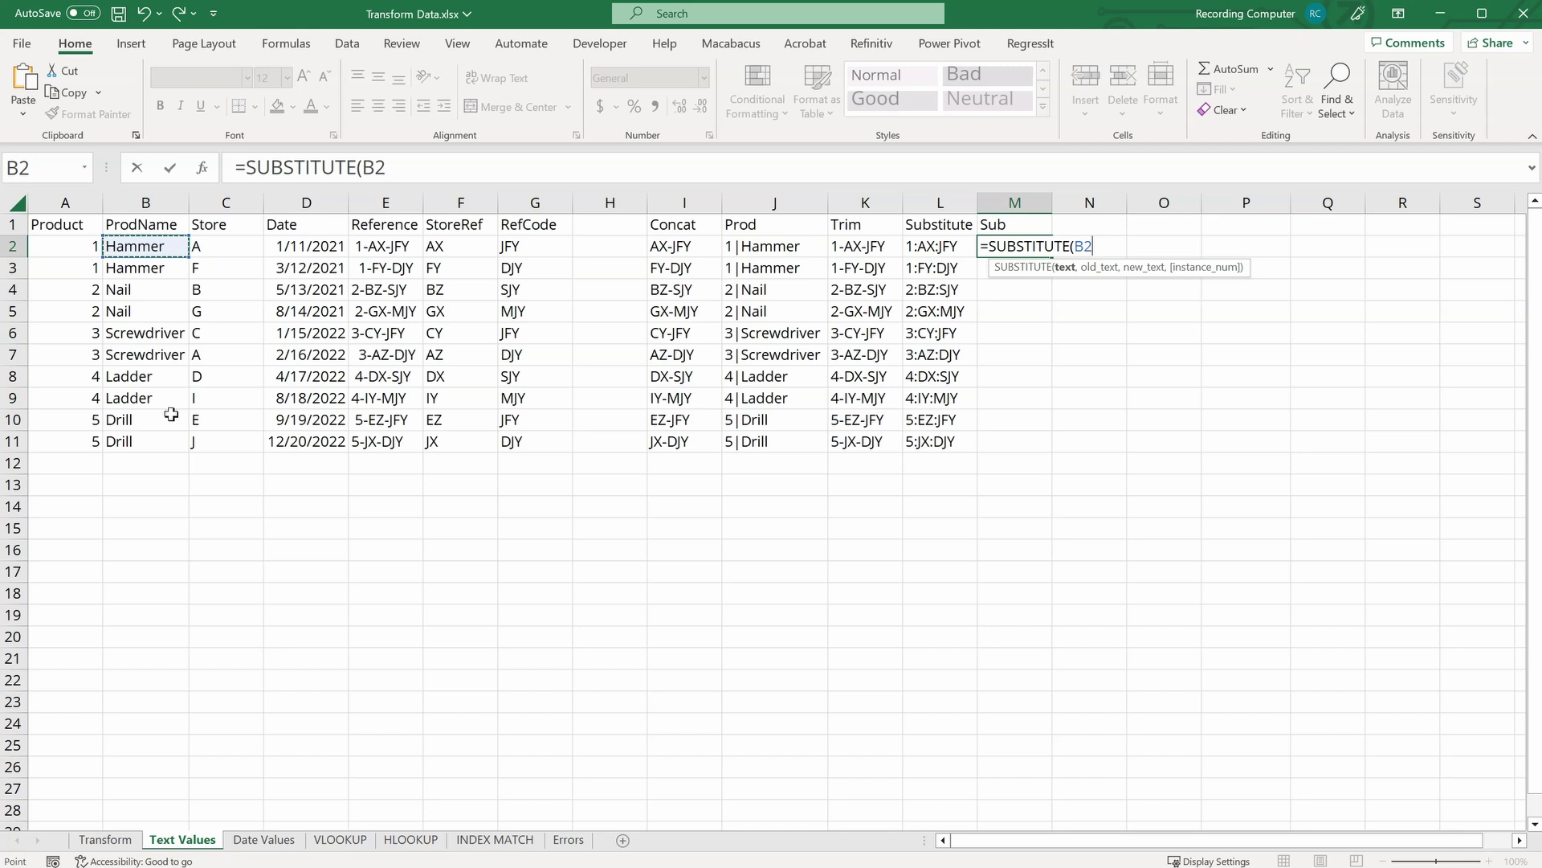
text(, "Nail)
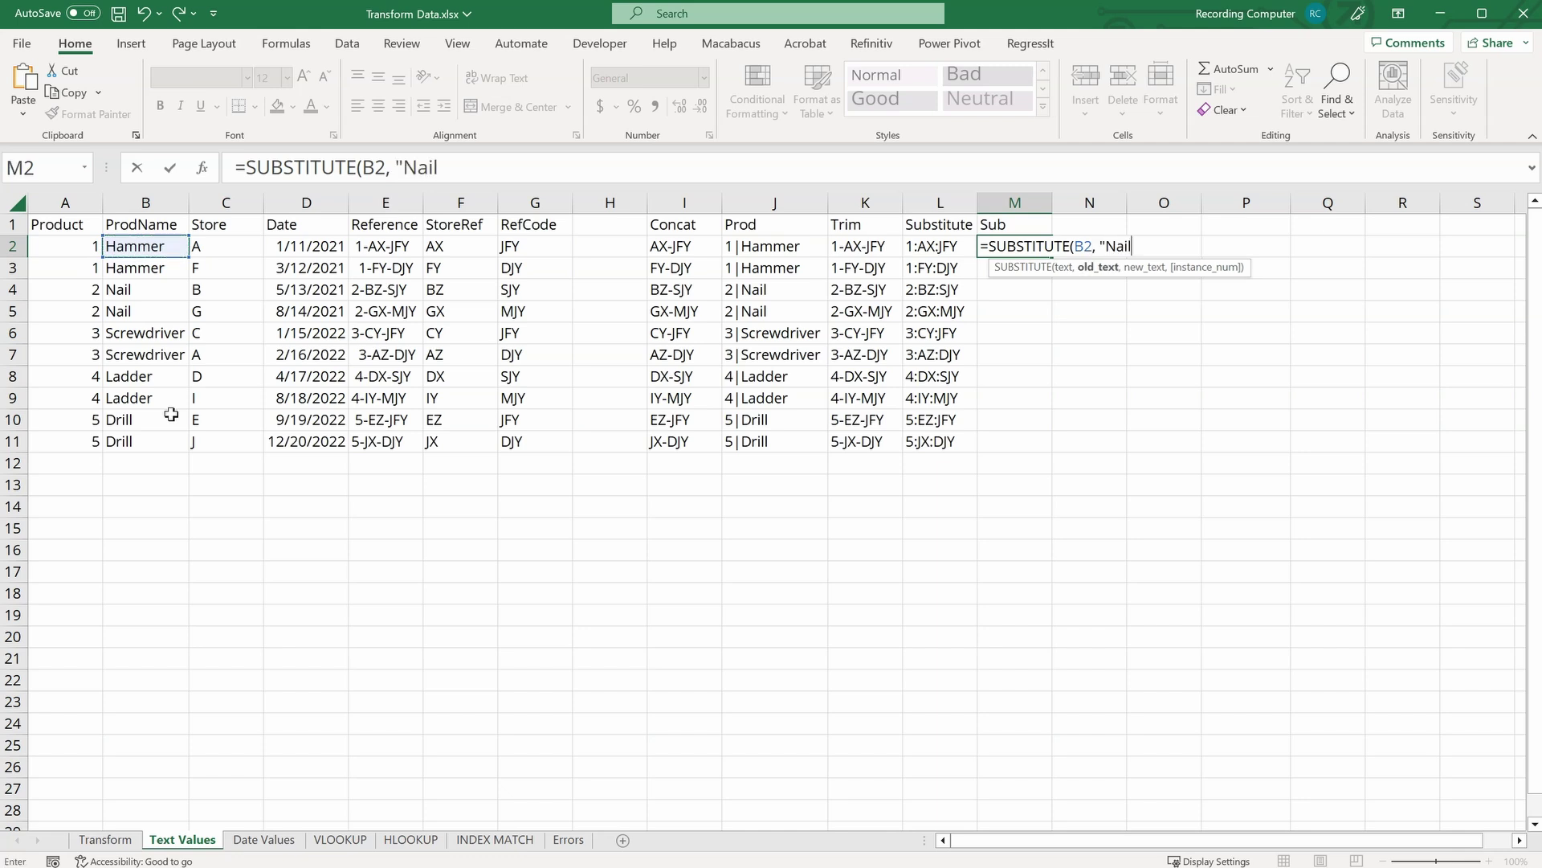
text(","Box)
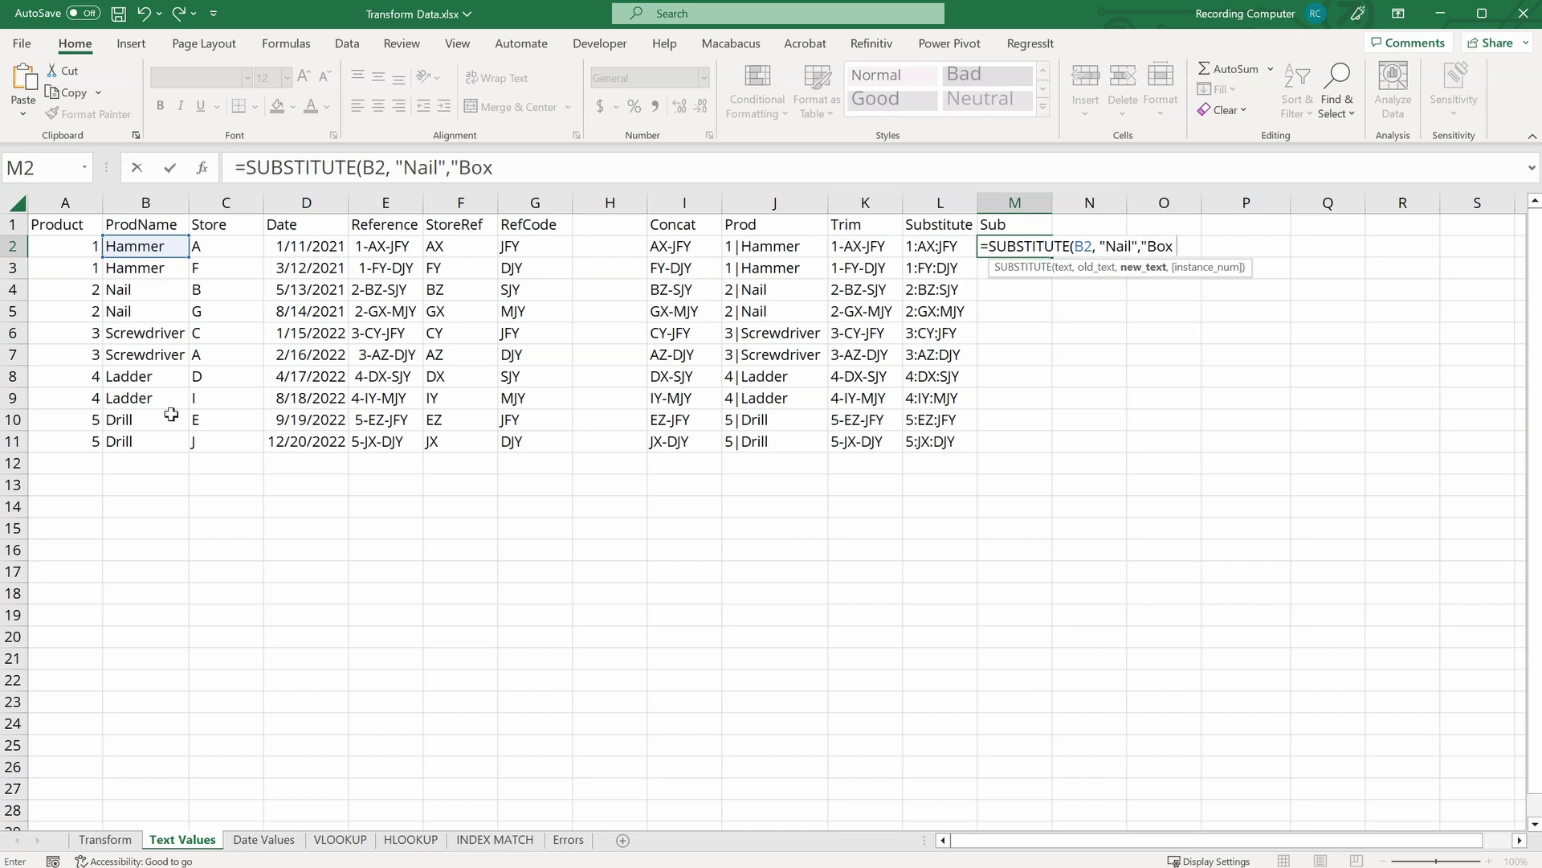
text( of Nails"))
key(ctrl+Return)
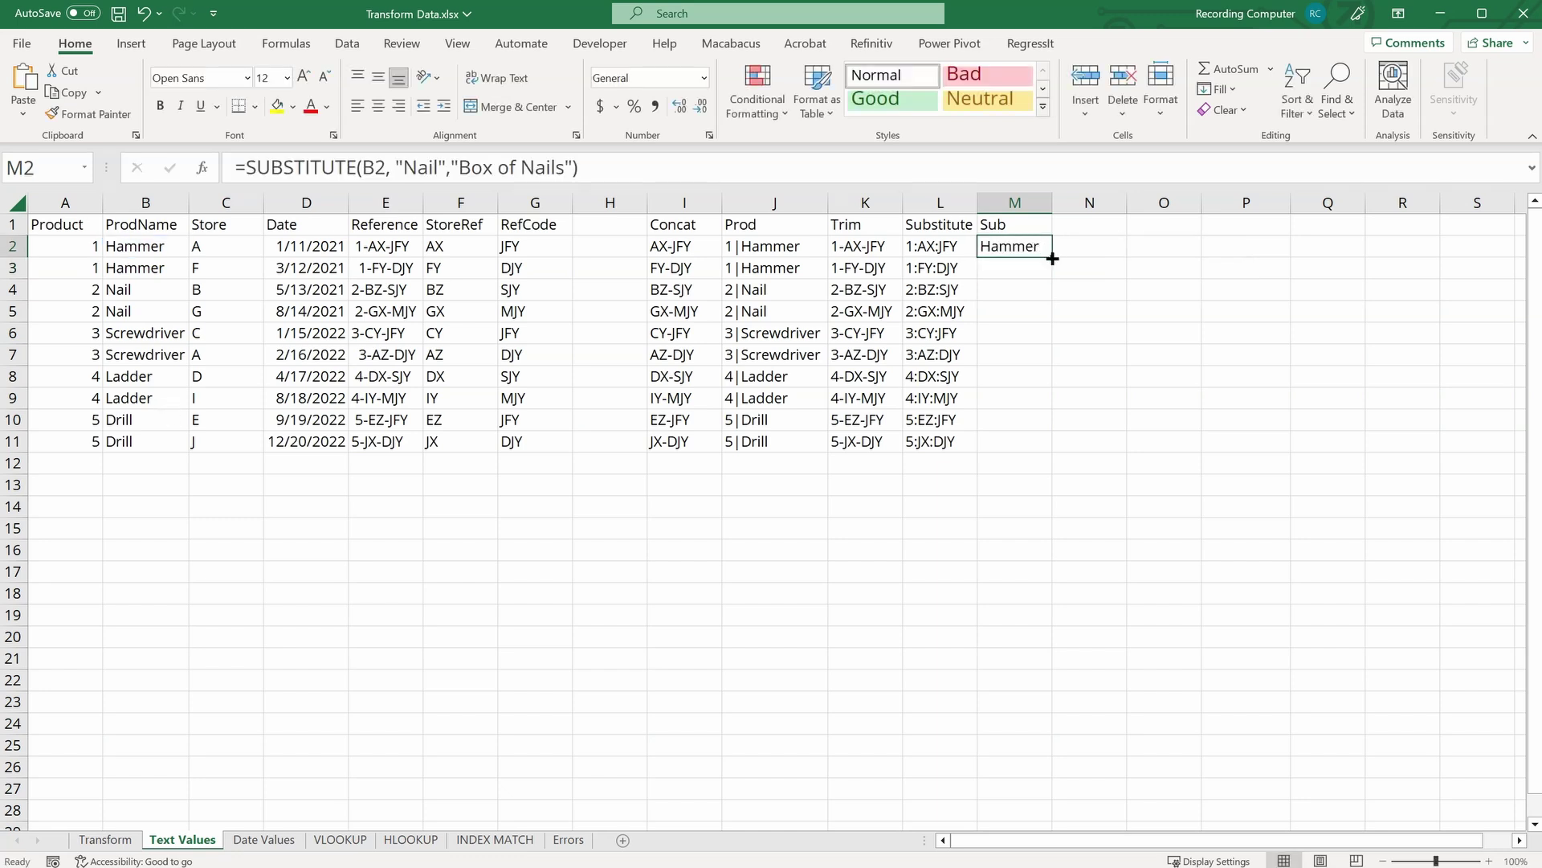
Step: Fill the SUBSTITUTE formula from M2 down to M11 and autofit the width of column M
double_click(1052, 257)
double_click(1054, 196)
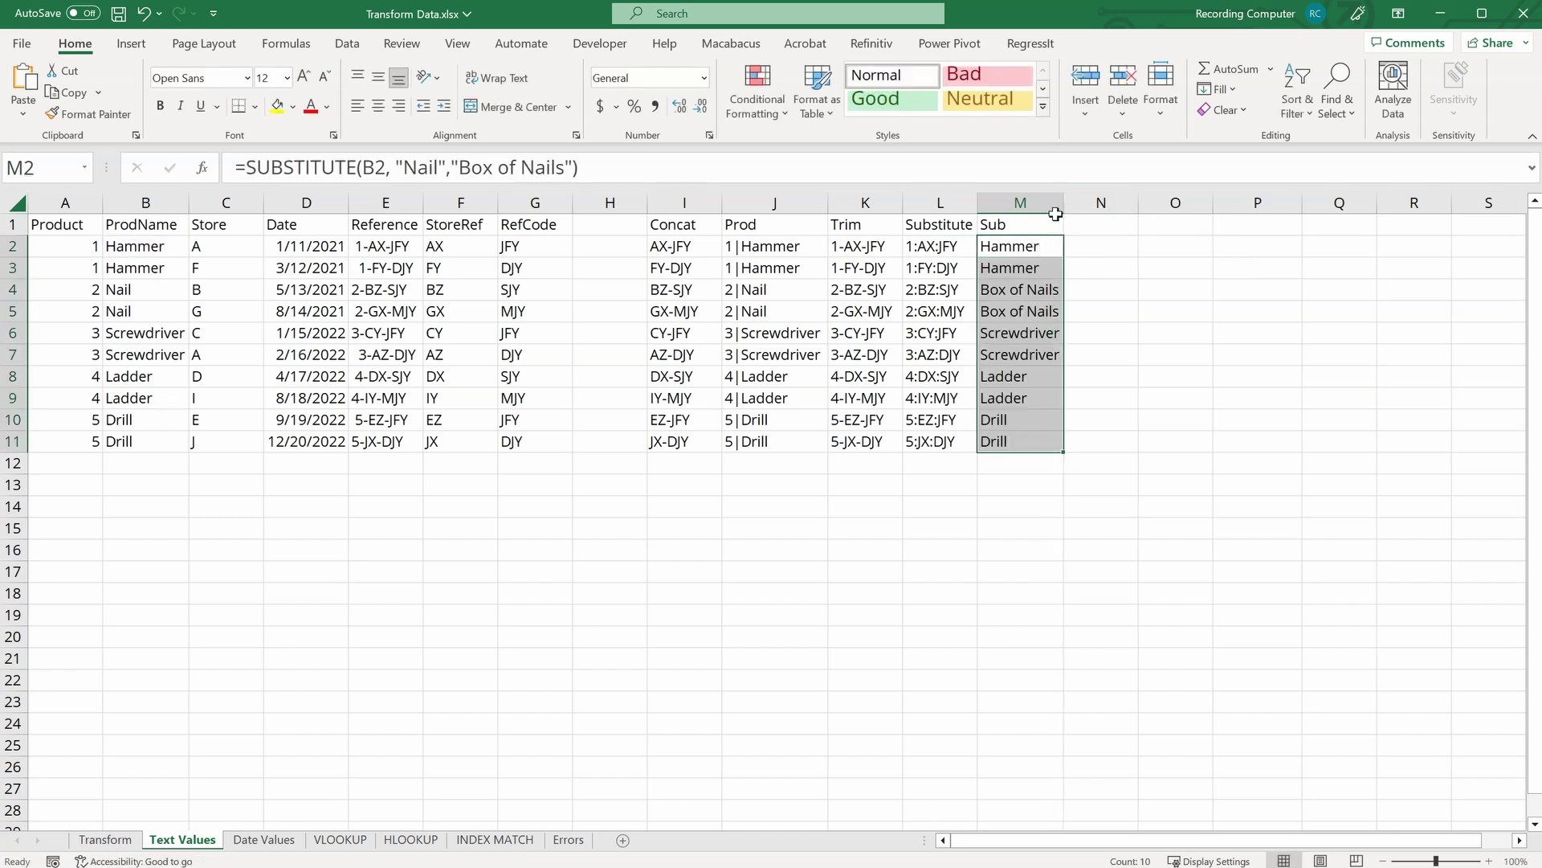
click(1079, 294)
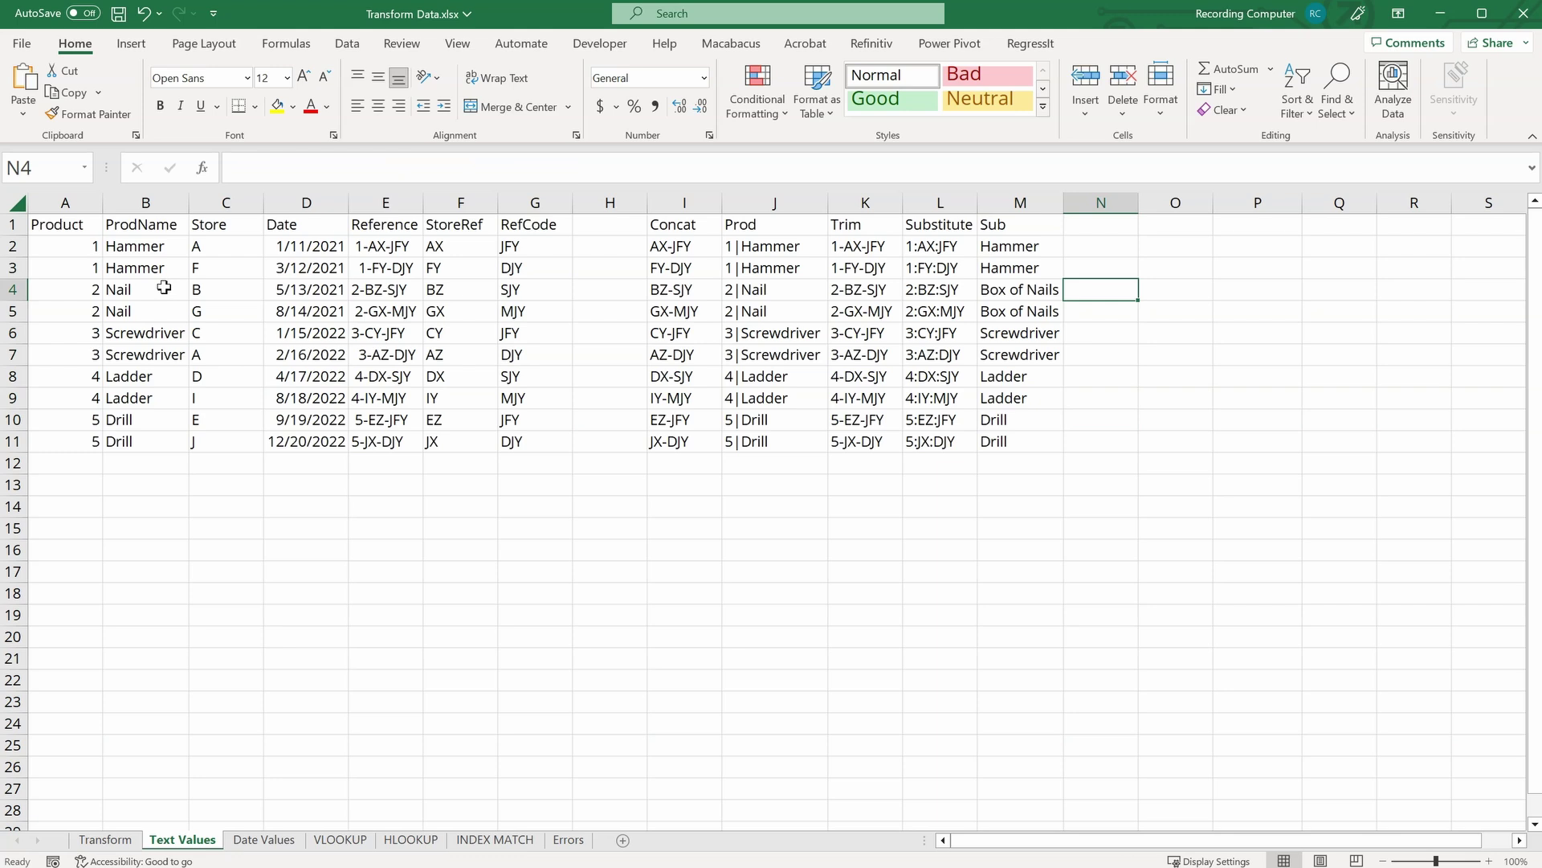
Step: Enter the header Len in cell N1
click(1100, 228)
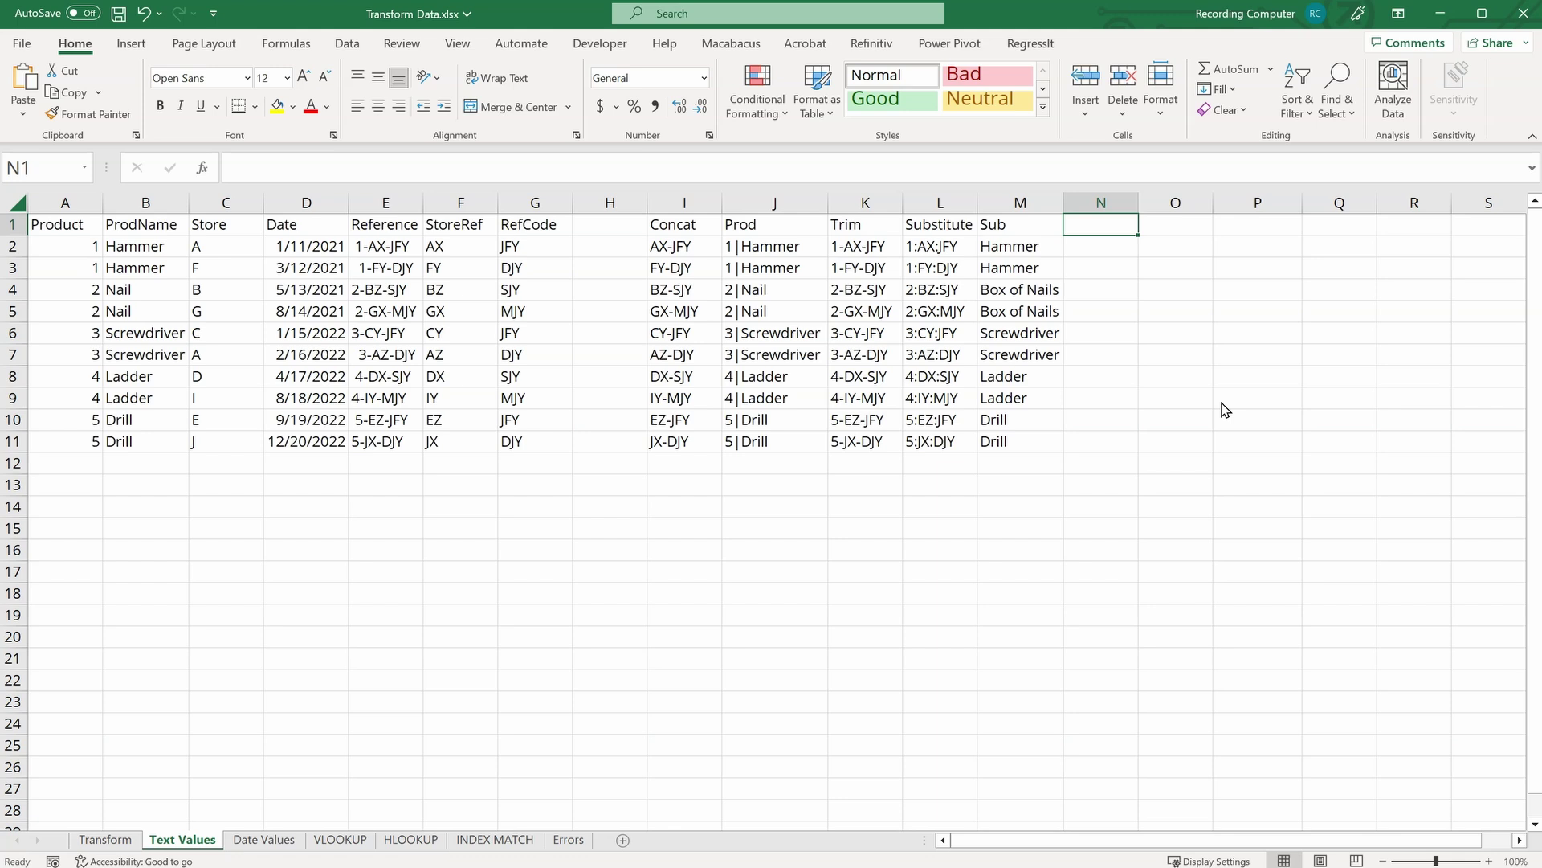
text(Len)
key(Return)
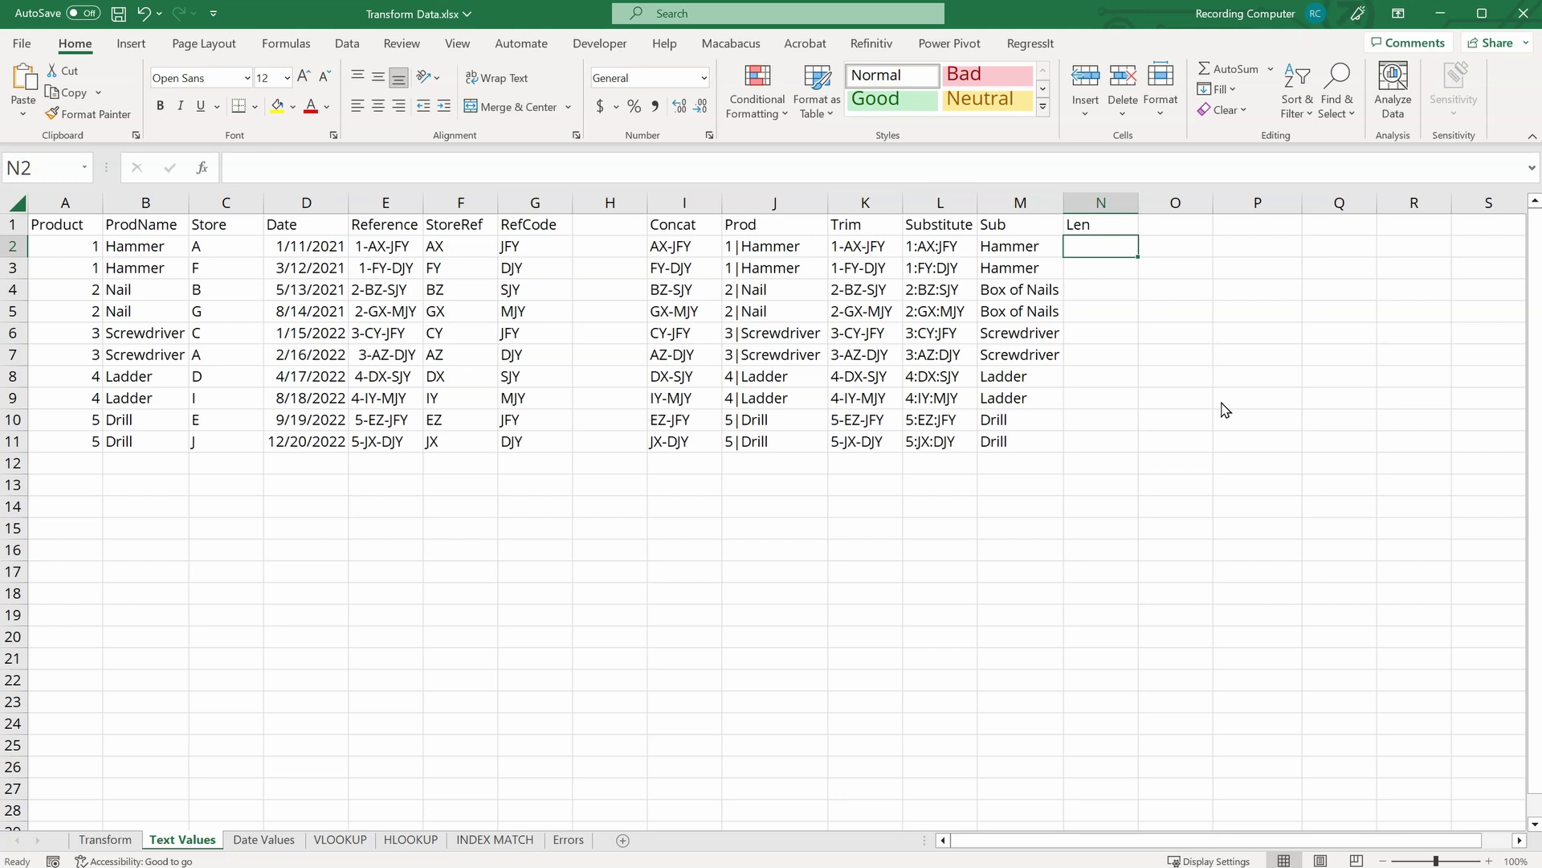
Step: Enter =LEN(B2) in N2 to count the characters of each product name, and fill it down to N11
text(=LEN()
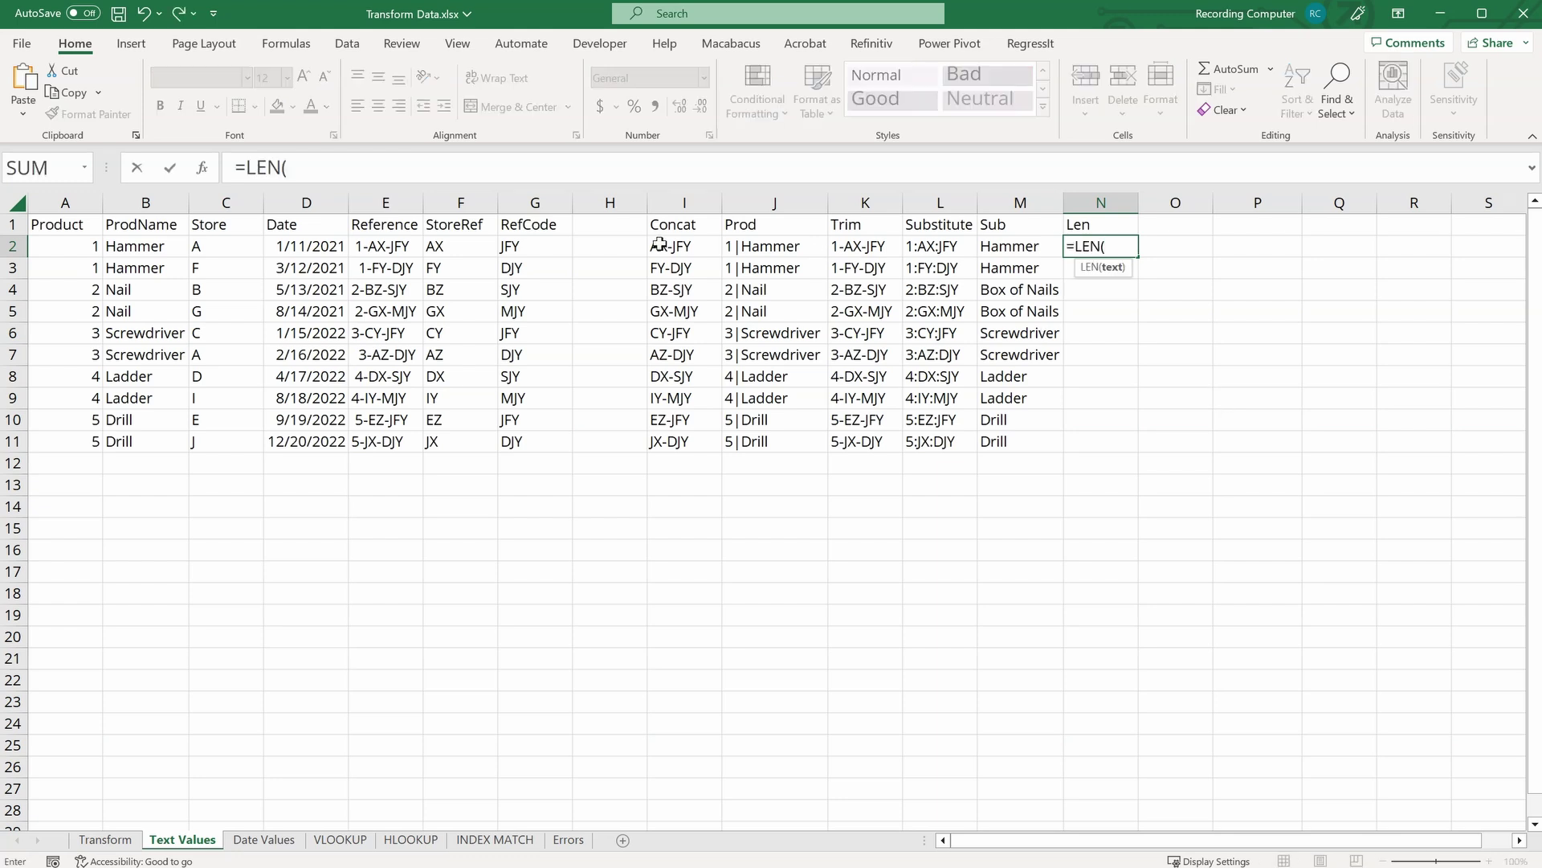
click(158, 247)
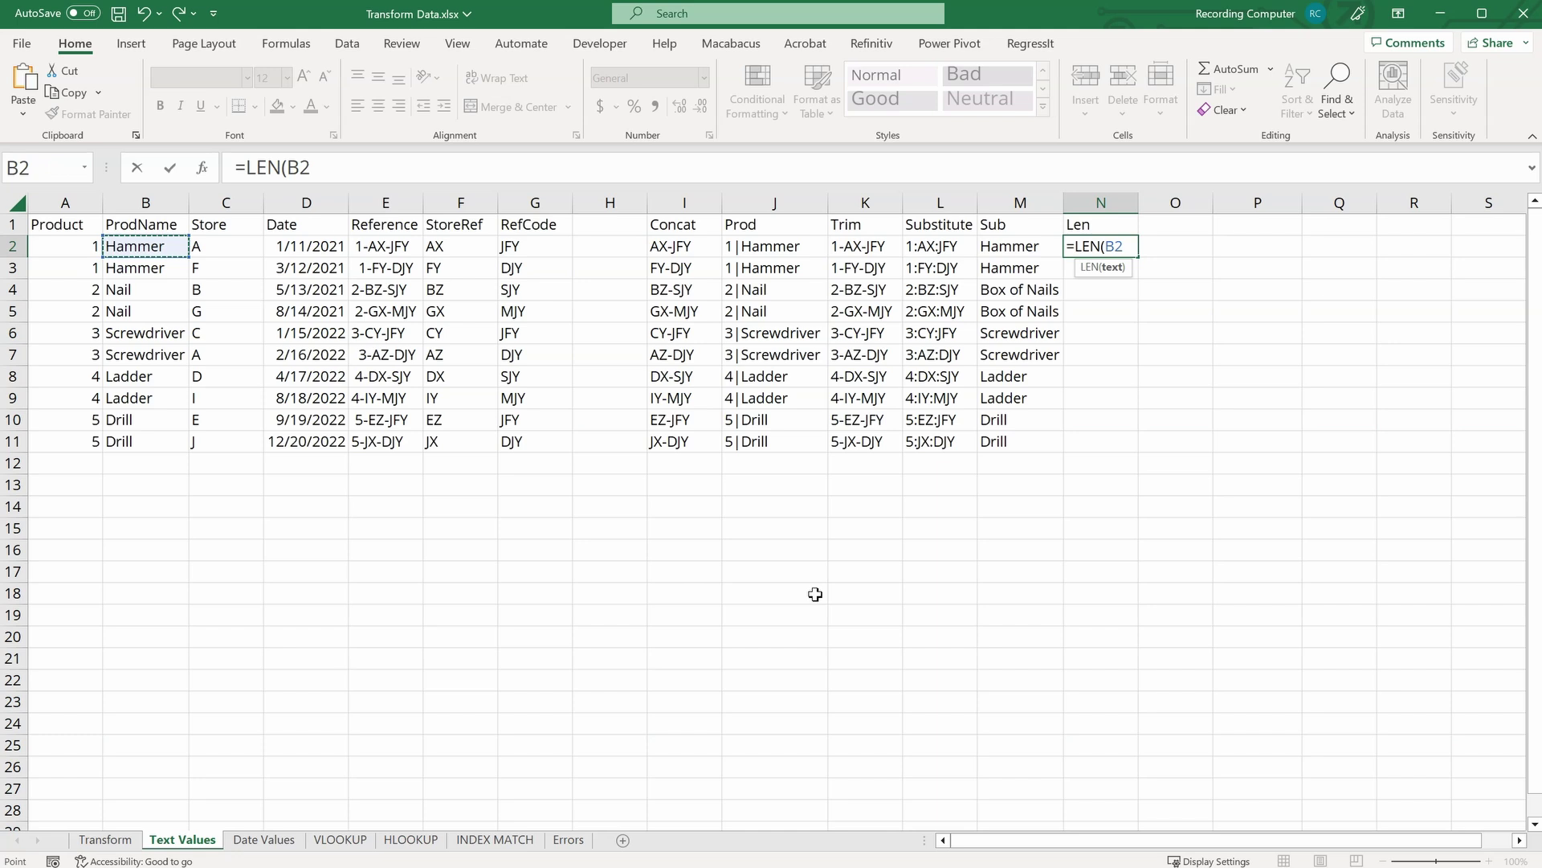
text())
key(Return)
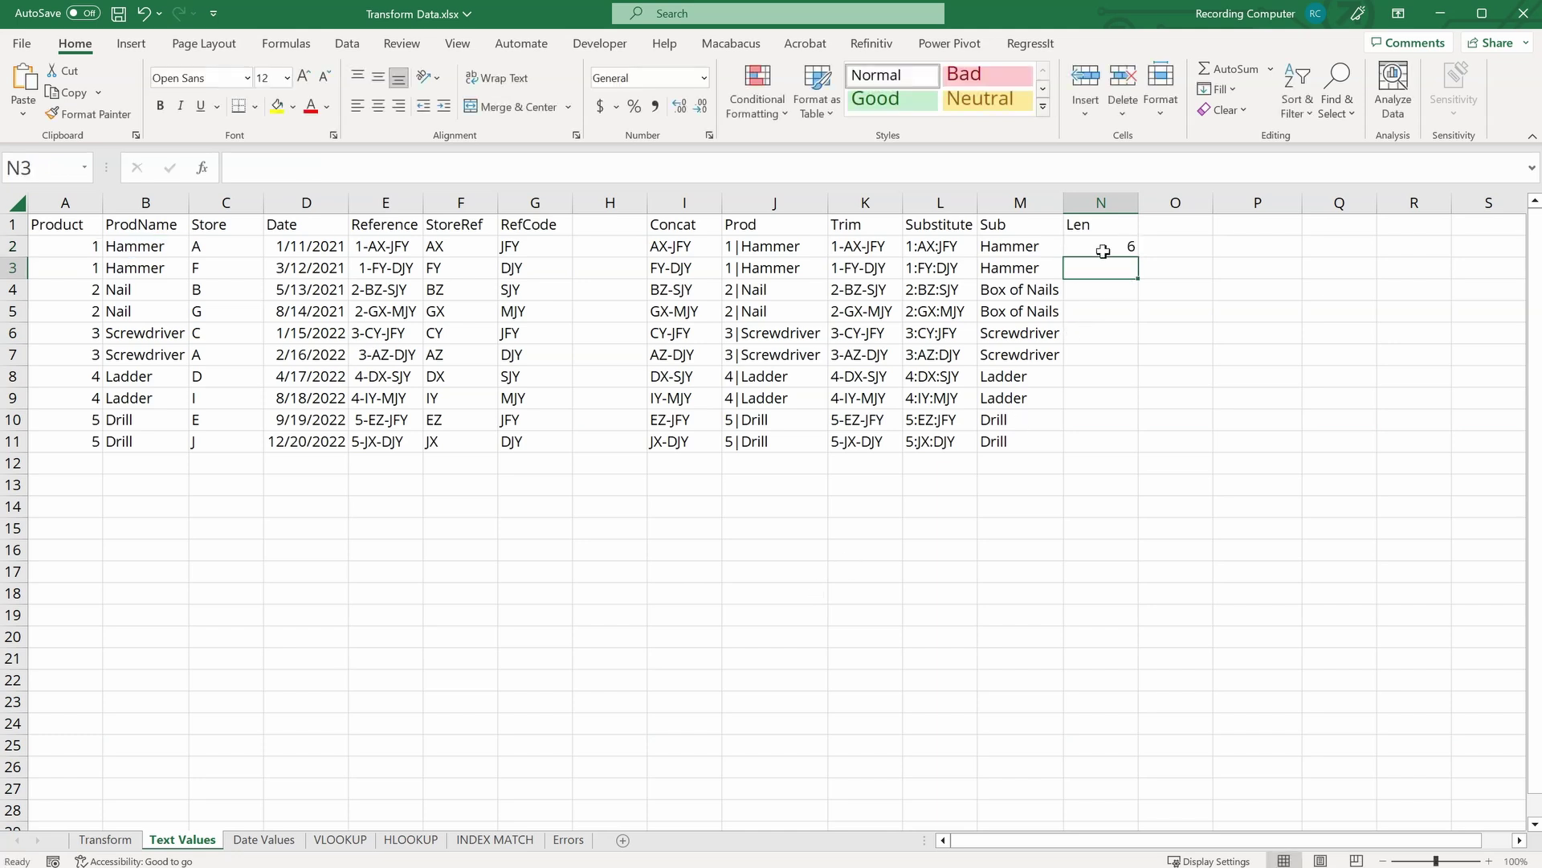
click(1101, 245)
double_click(1138, 256)
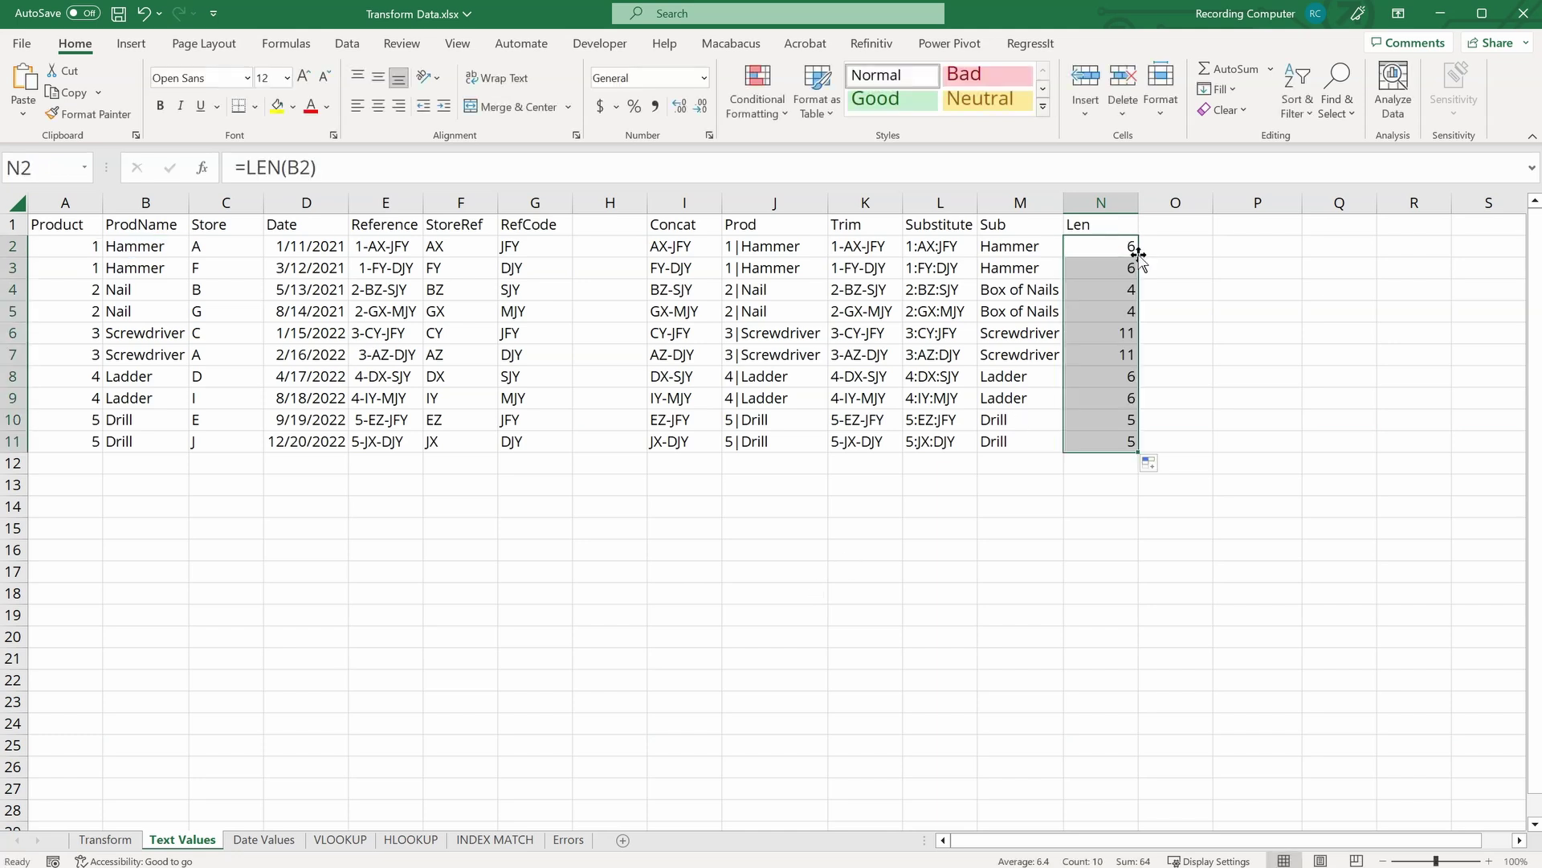
Step: Enter the header Left in cell O1
click(1174, 222)
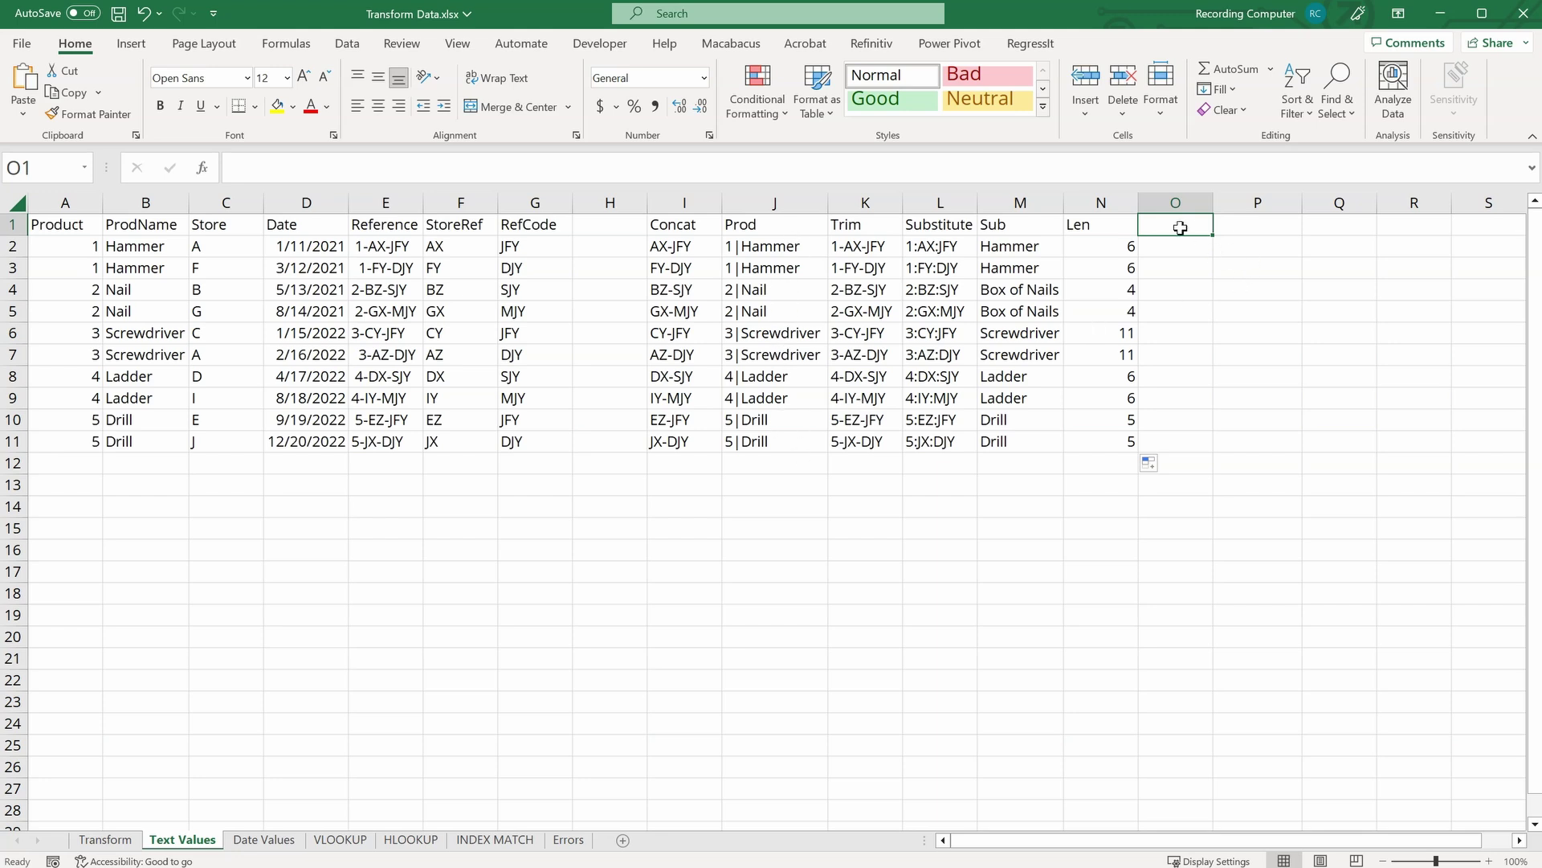
text(Left)
key(Return)
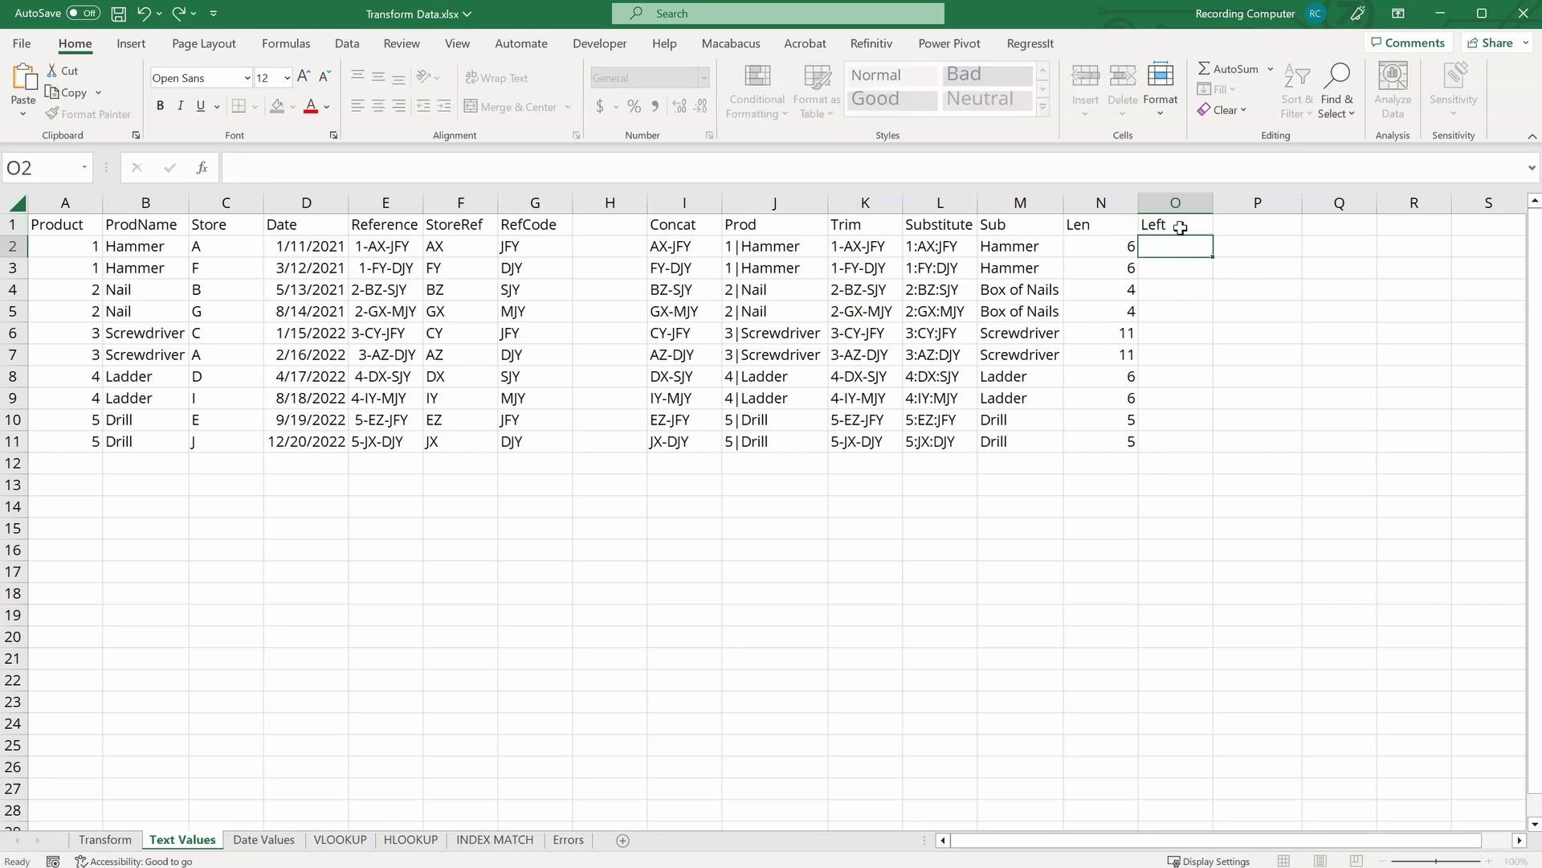
Step: Enter =LEFT(J2, 1) in O2 to extract the first character of the Prod value, and fill it down to O11
text(=le)
key(Tab)
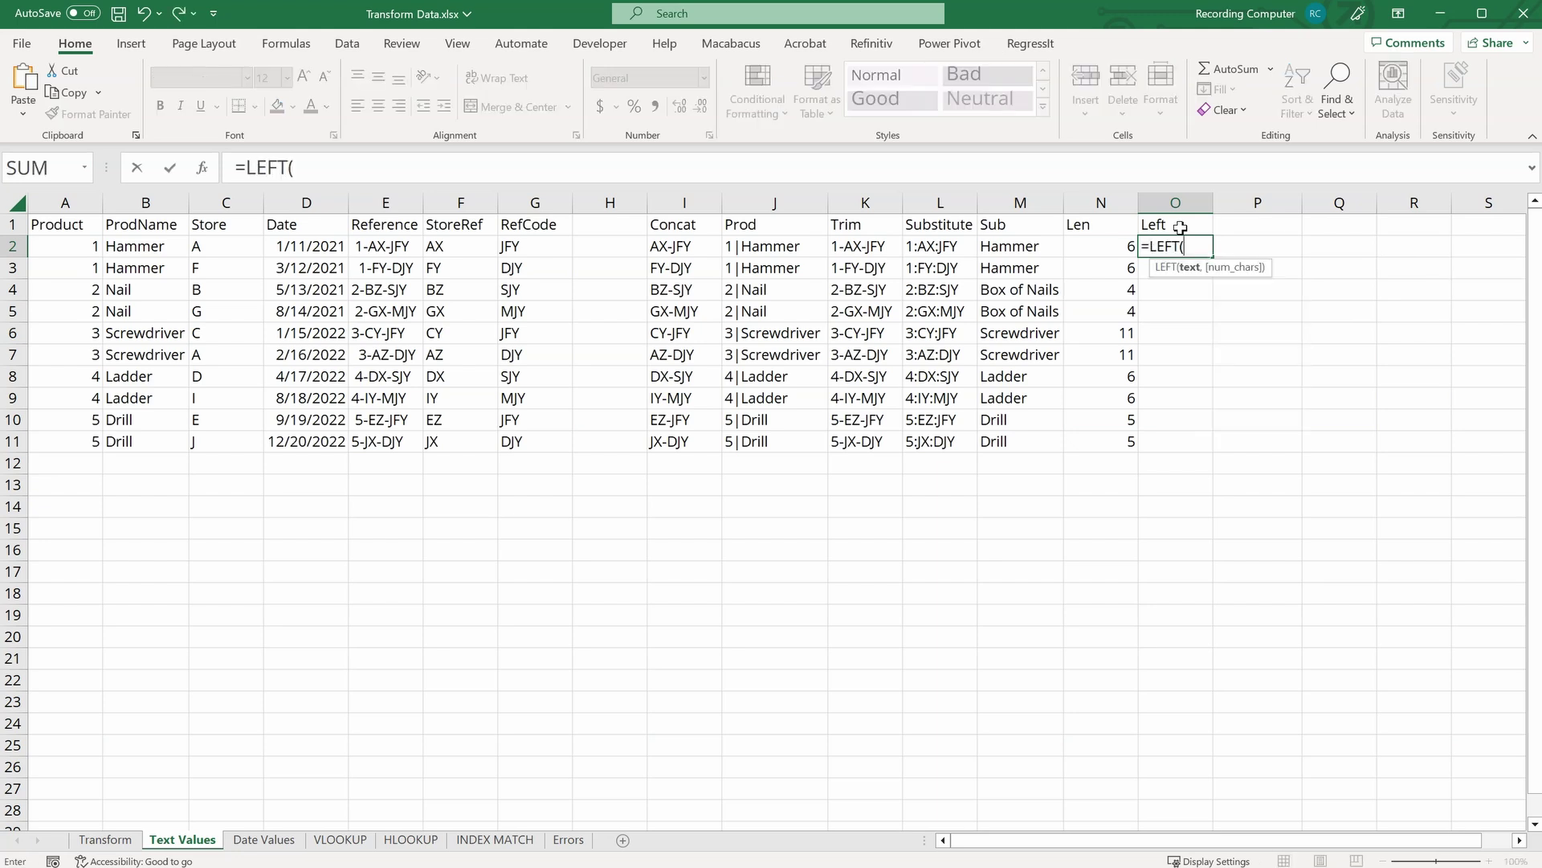
click(783, 243)
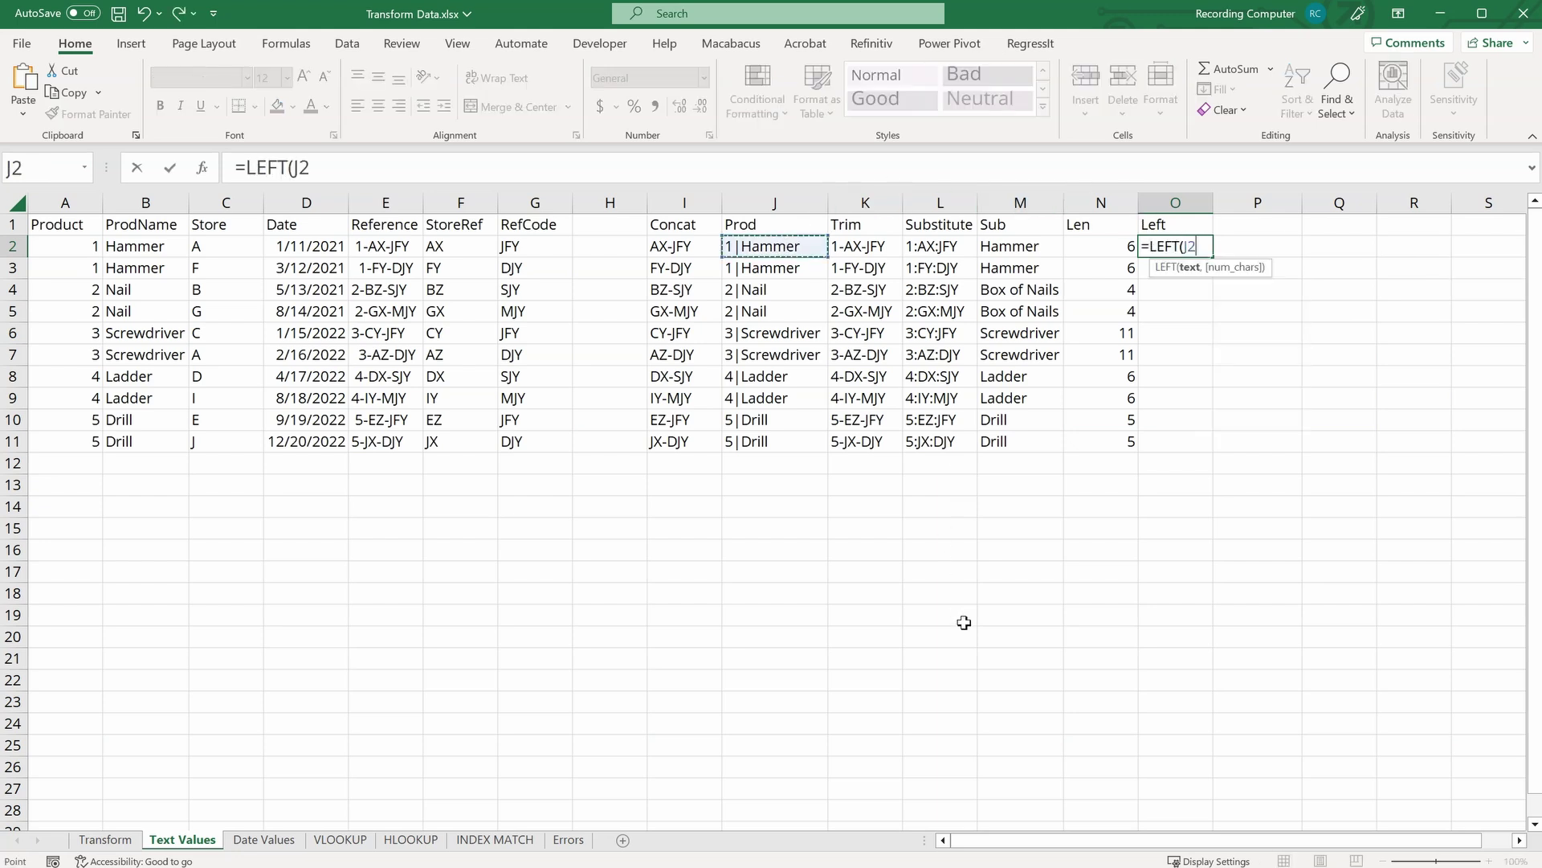
text(,1)
key(Return)
click(1189, 246)
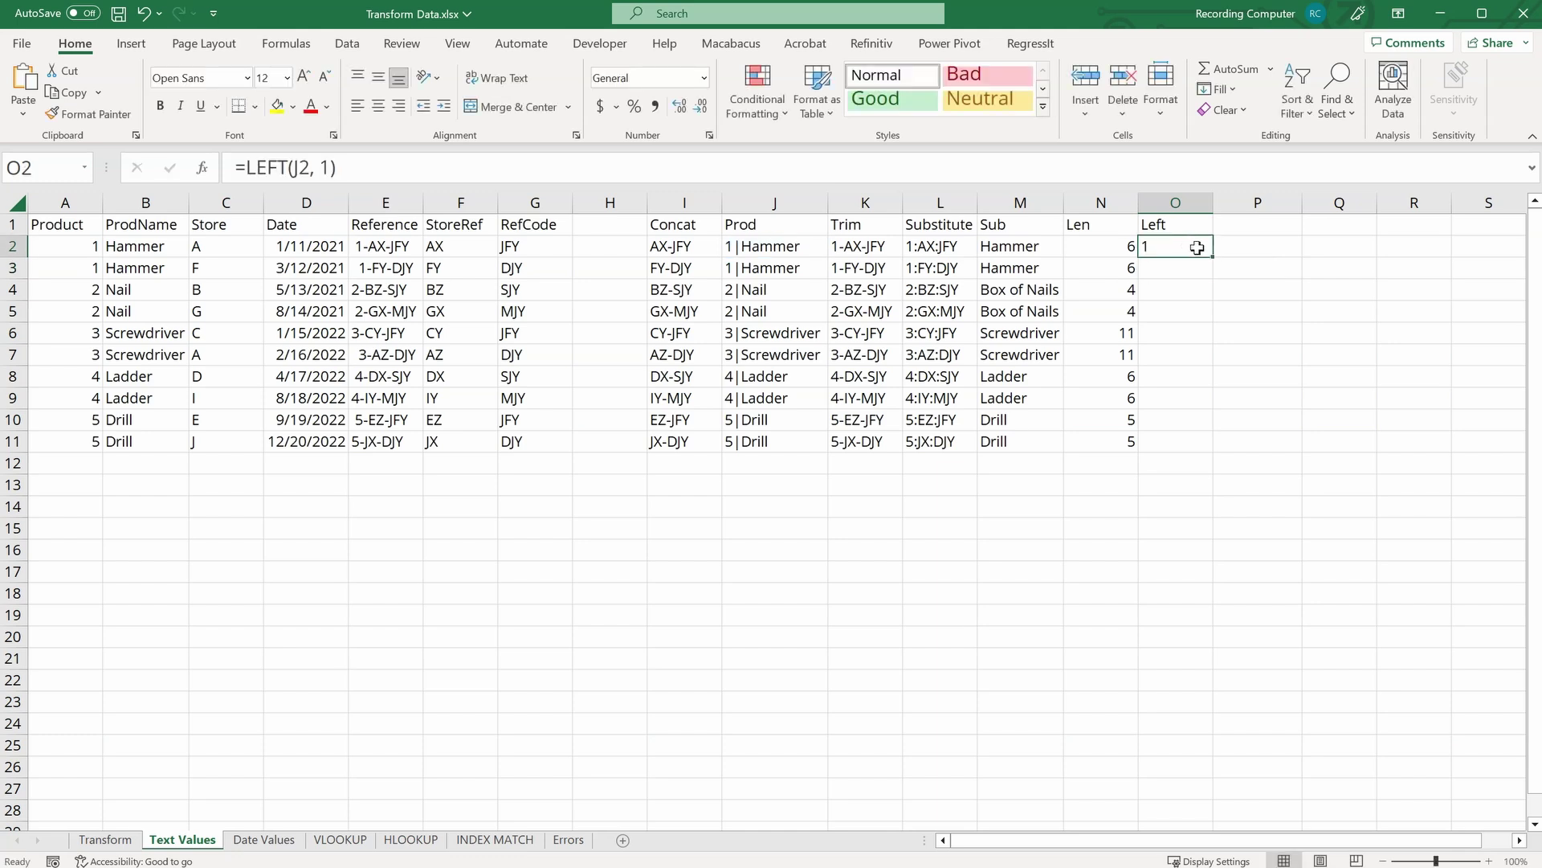
double_click(1211, 252)
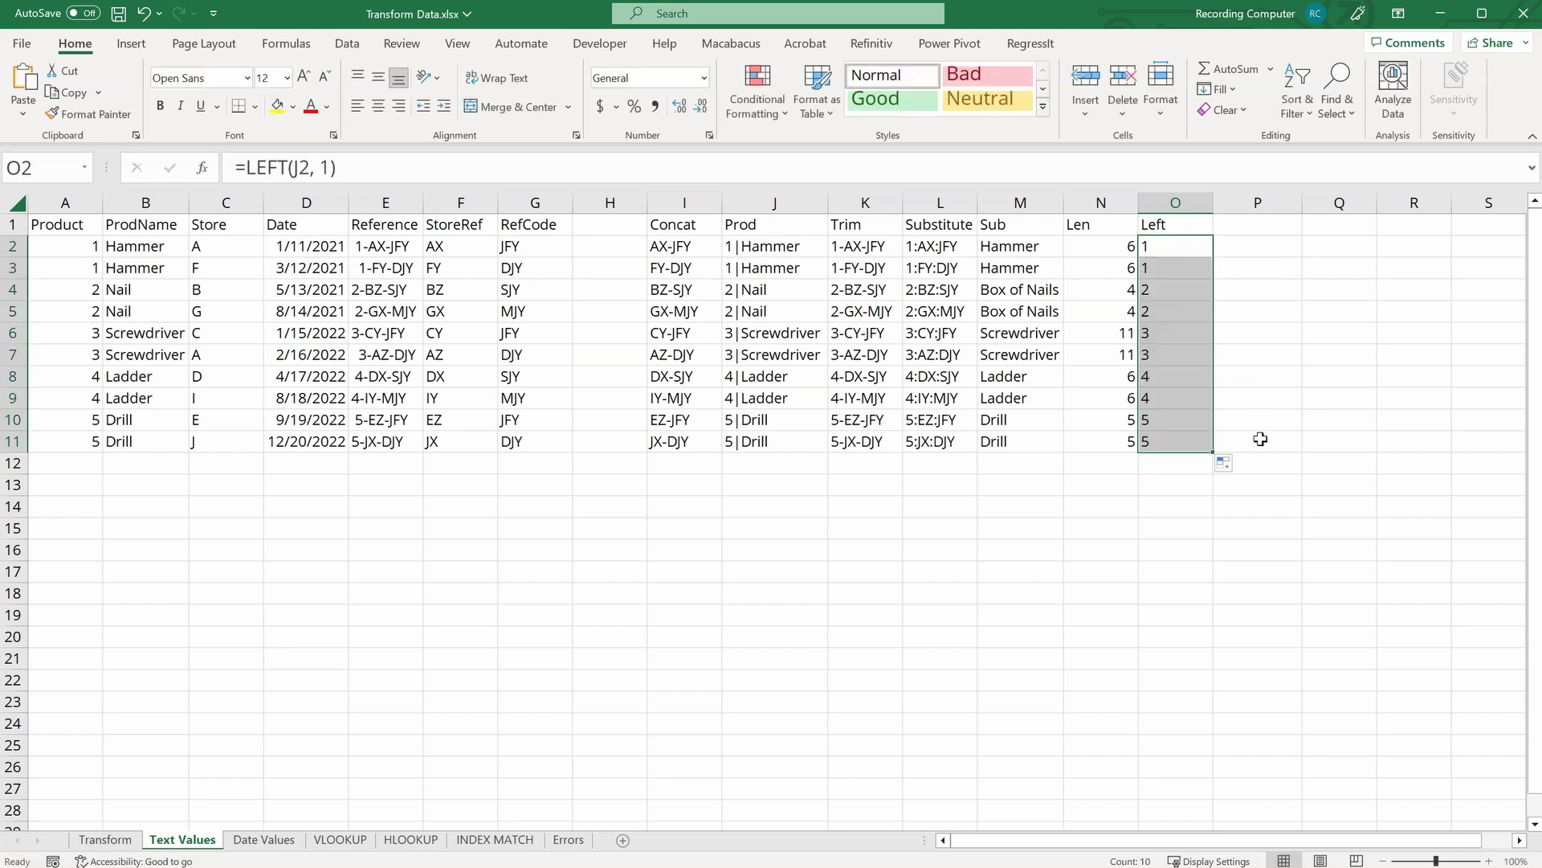
Step: Enter the header Right in cell P1
click(1274, 222)
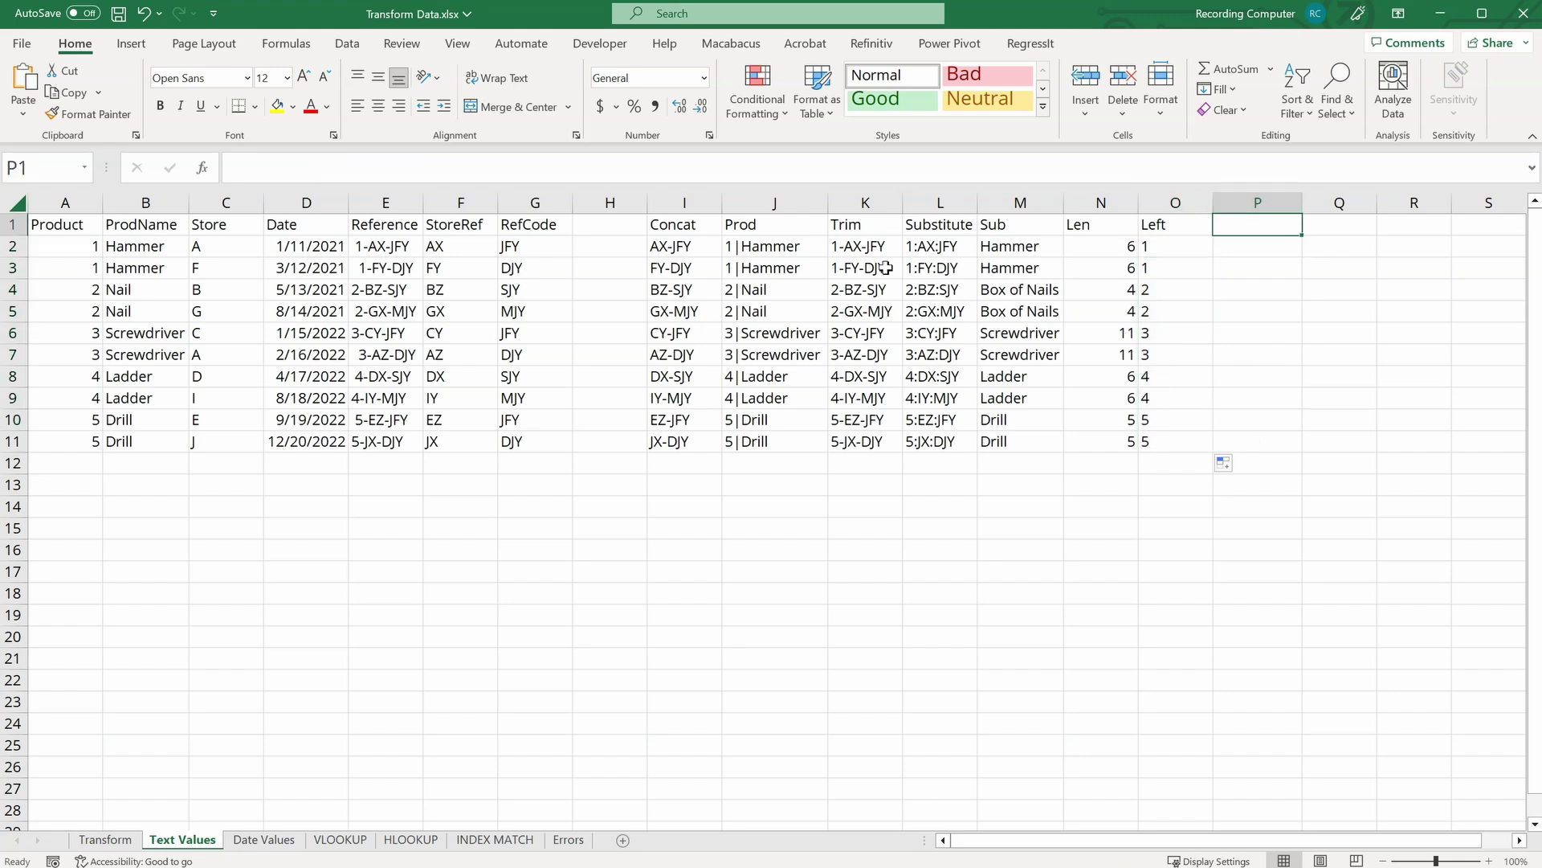
text(Right)
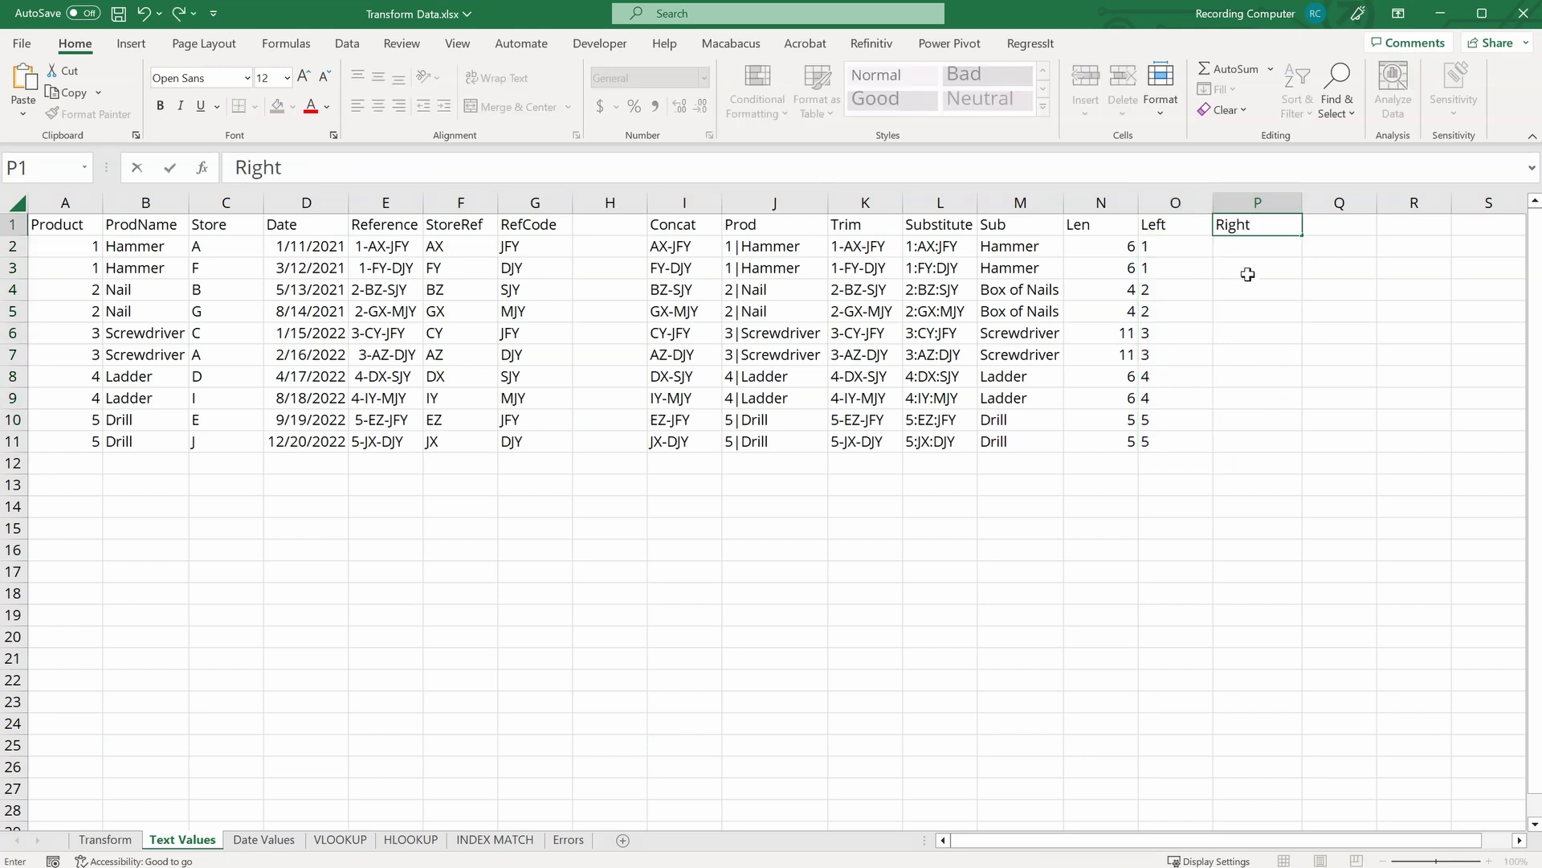
key(Return)
Step: Enter =RIGHT(J2, LEN(J2)-2) in P2 to extract the product name from the Prod value, and fill it down to P11
text(=)
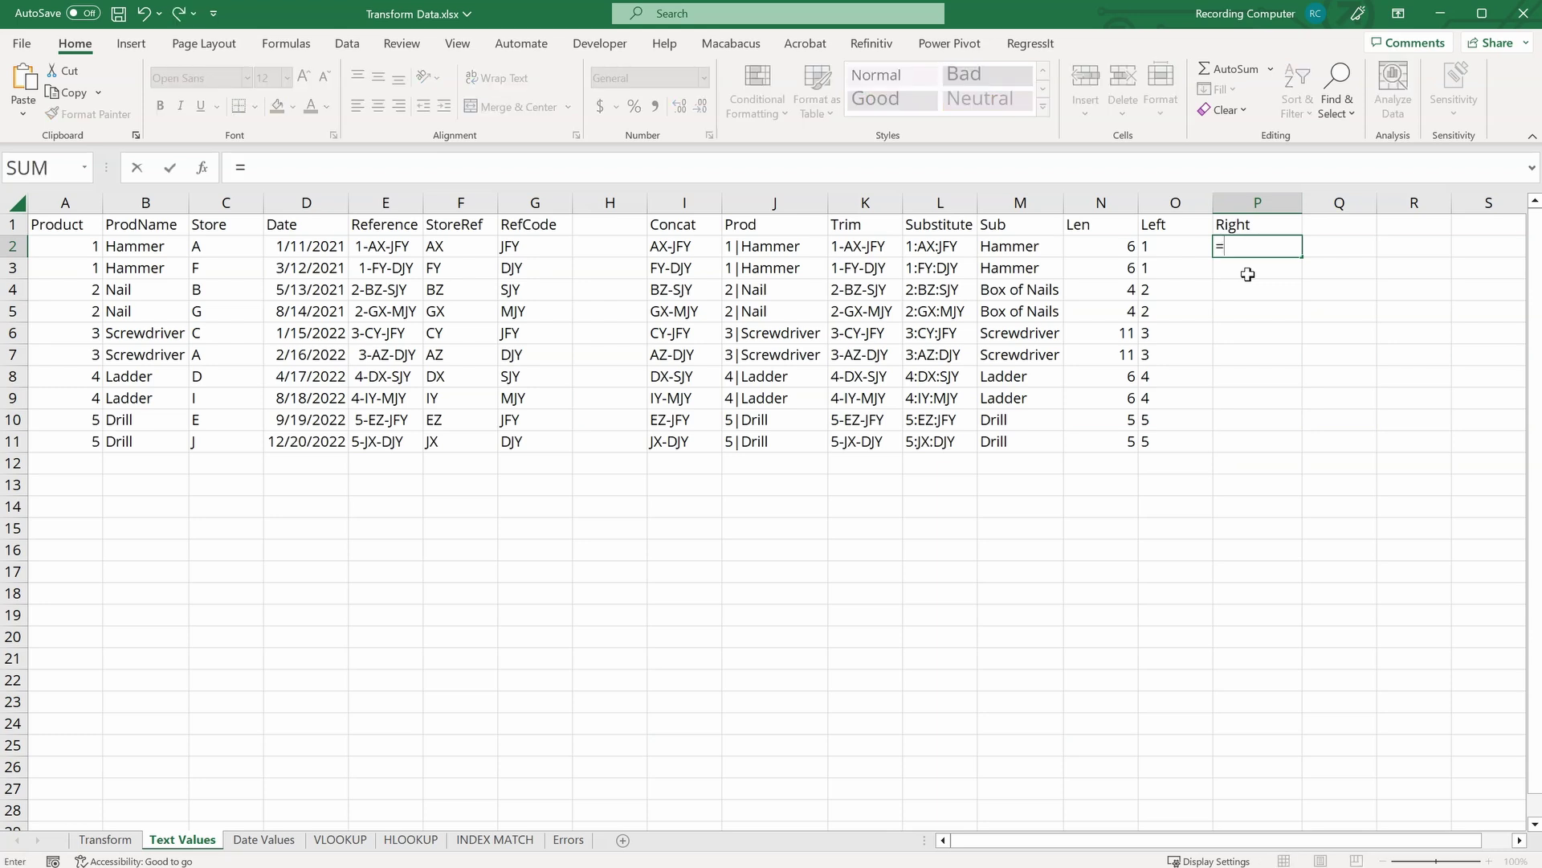
text(RIGHT()
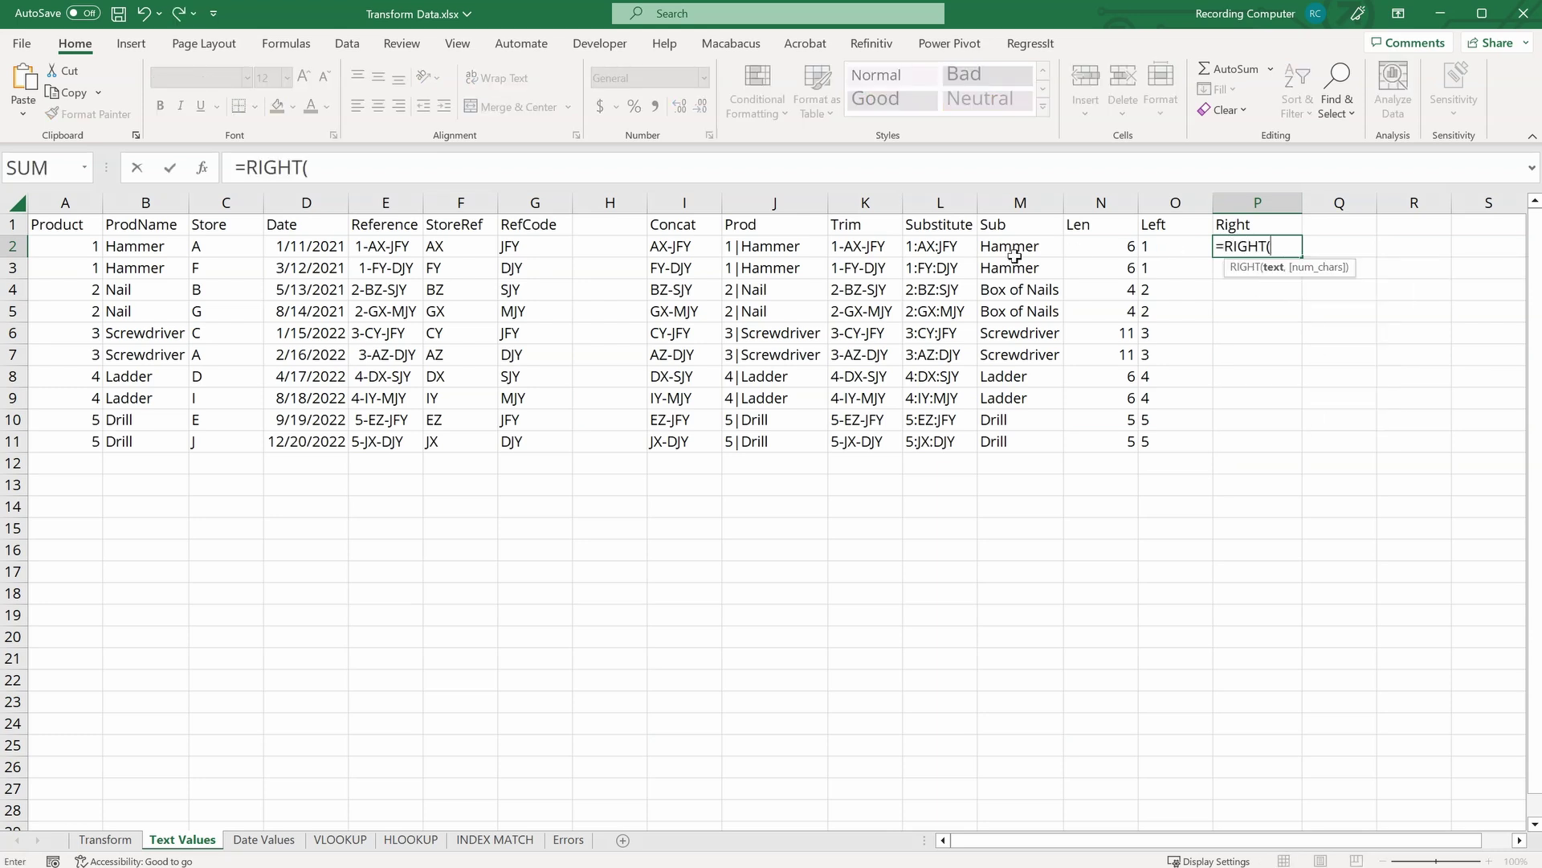
click(739, 244)
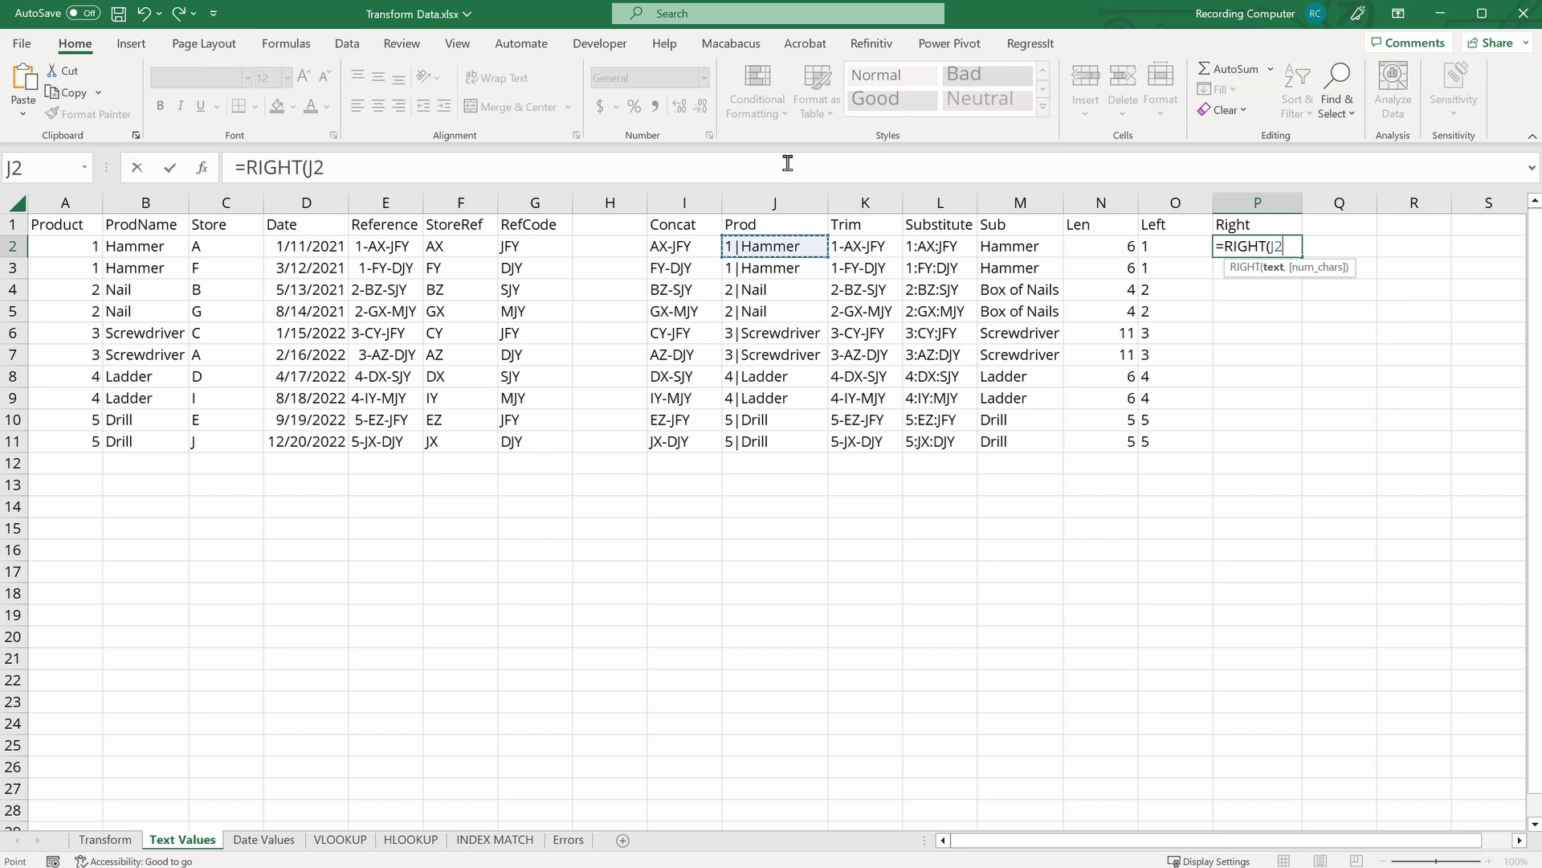
text(,)
text(len)
key(Tab)
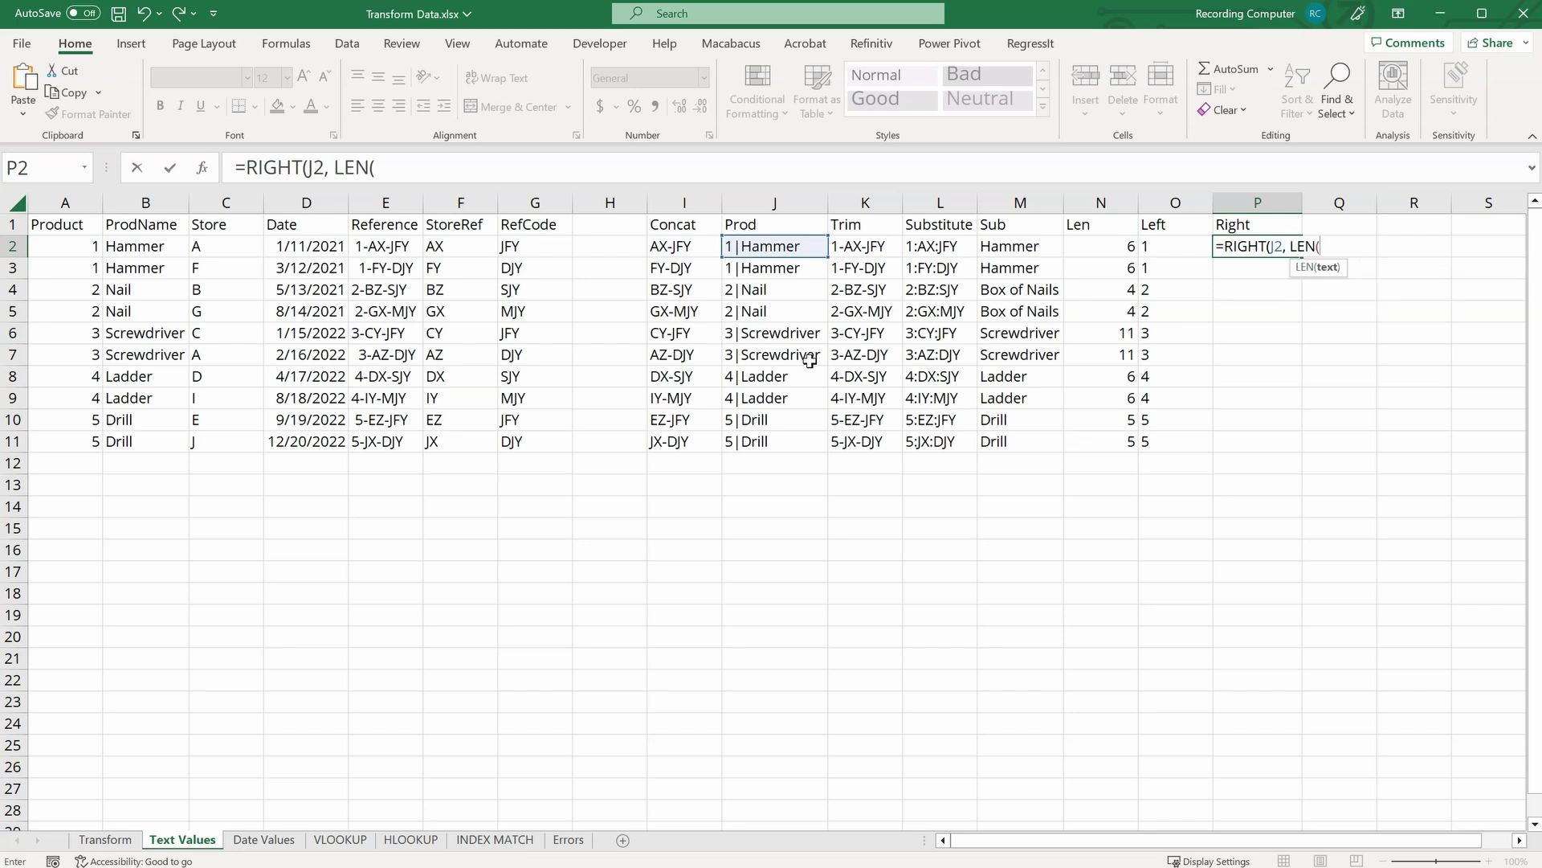
click(775, 247)
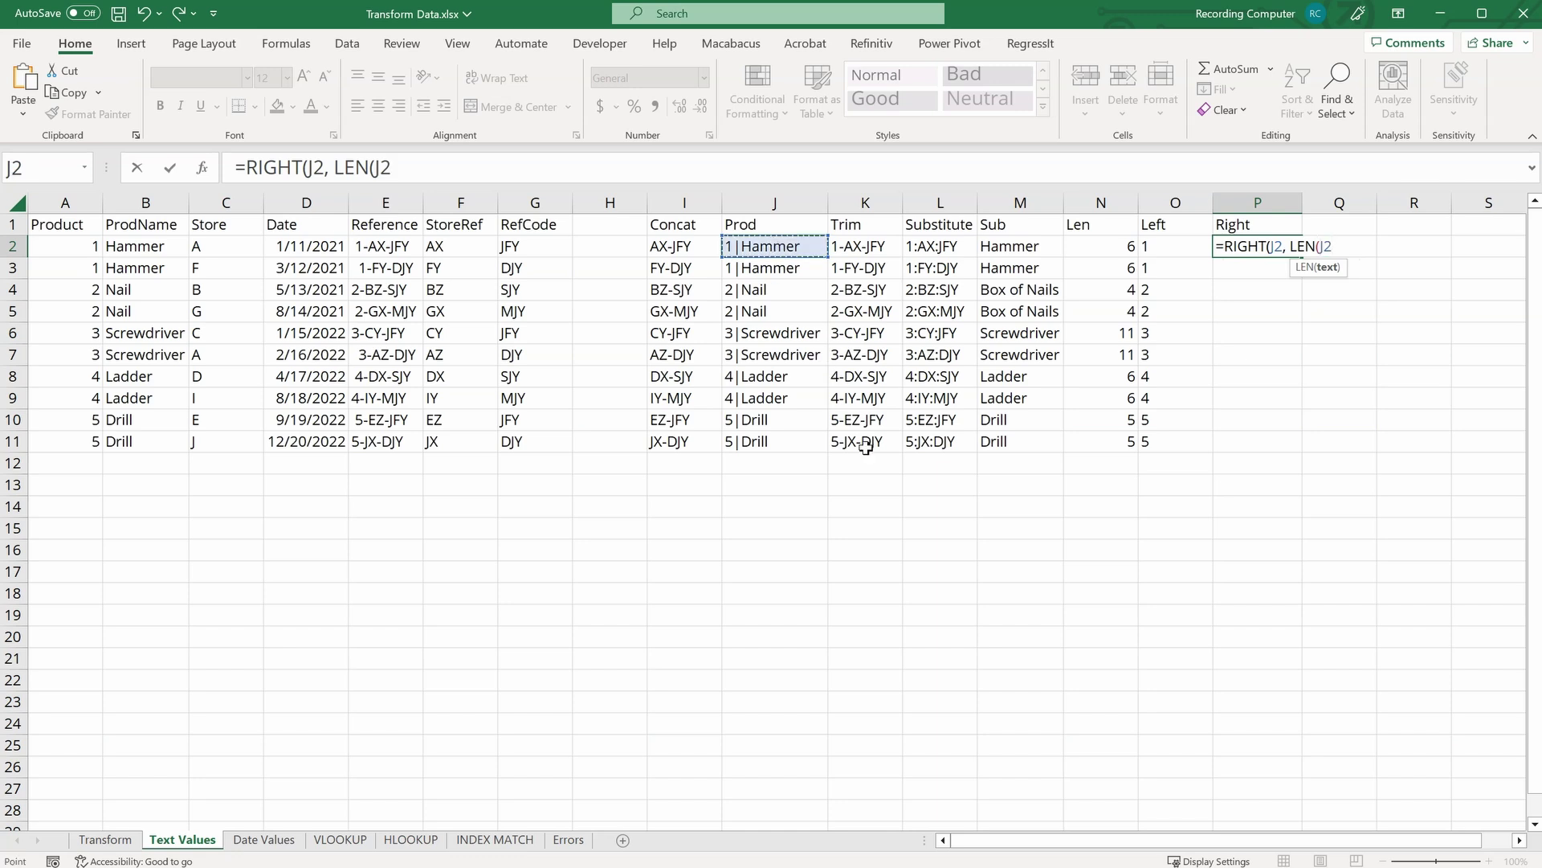
text()-)
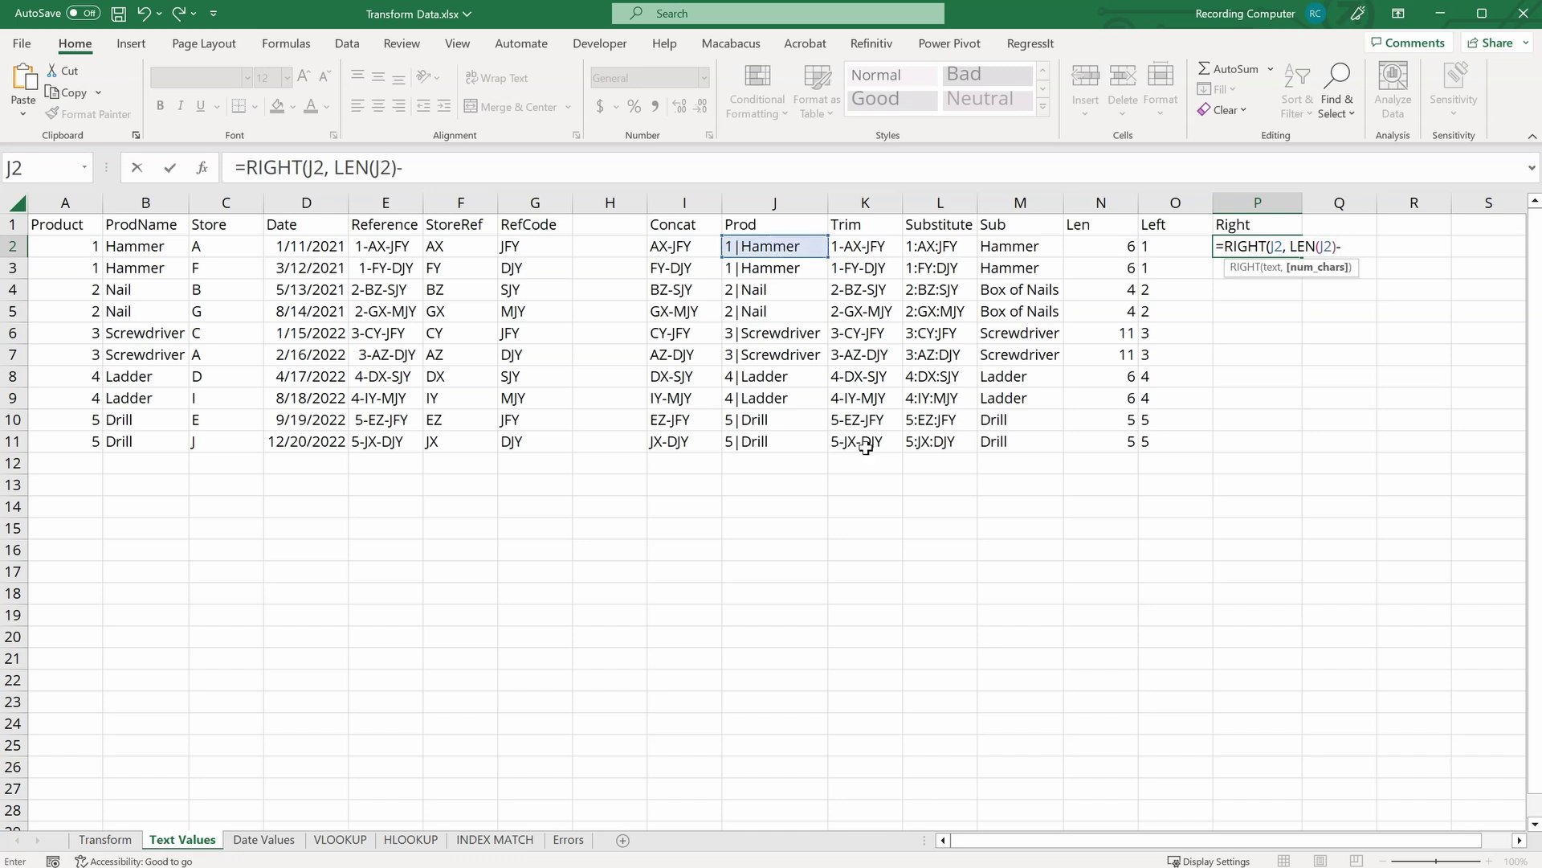
text(2)
key(Return)
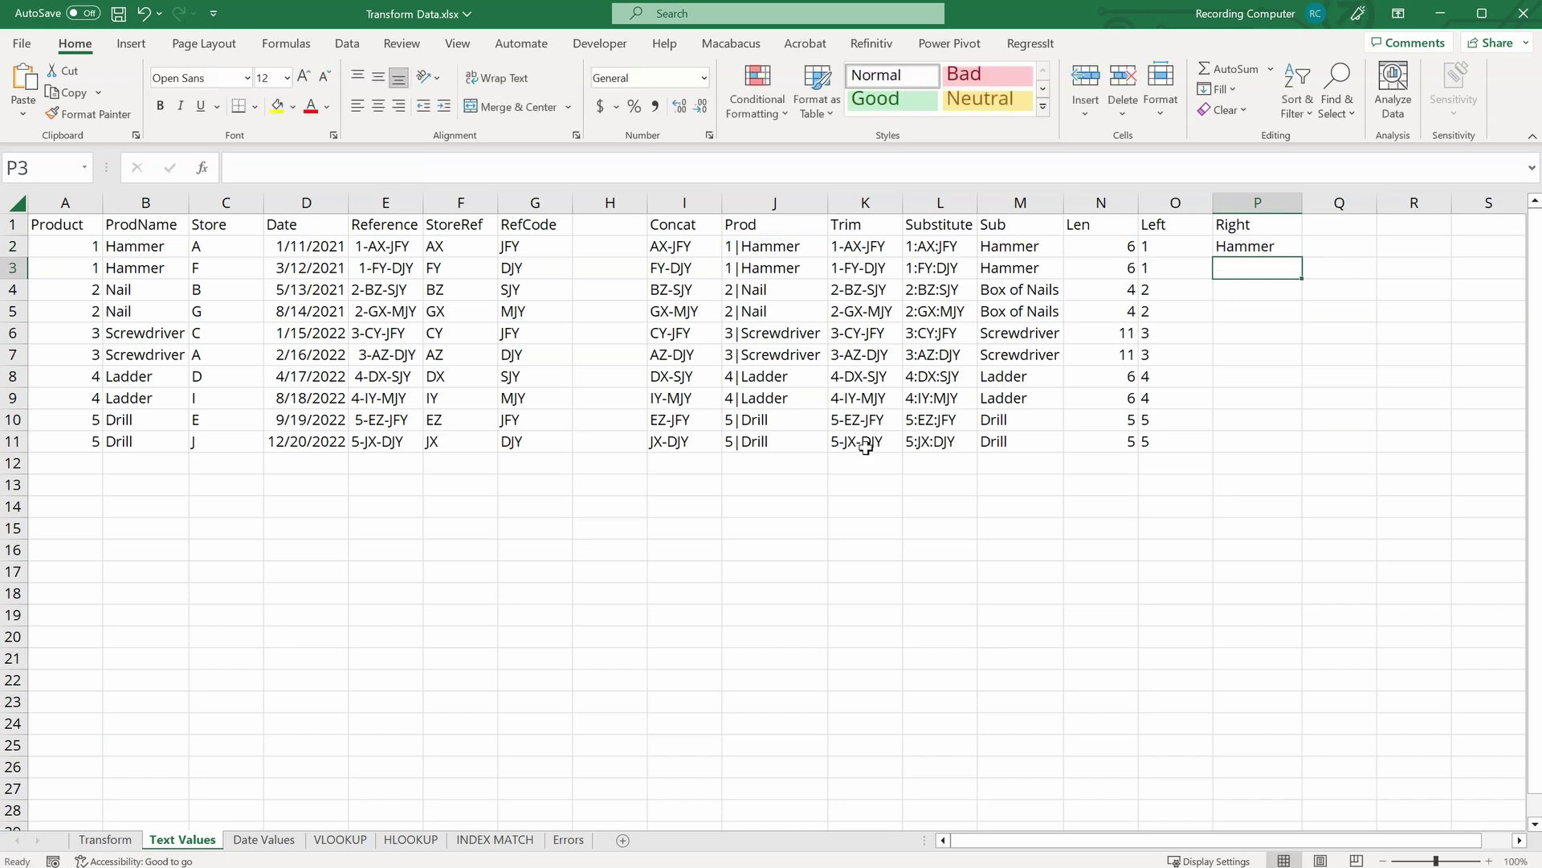
click(1285, 246)
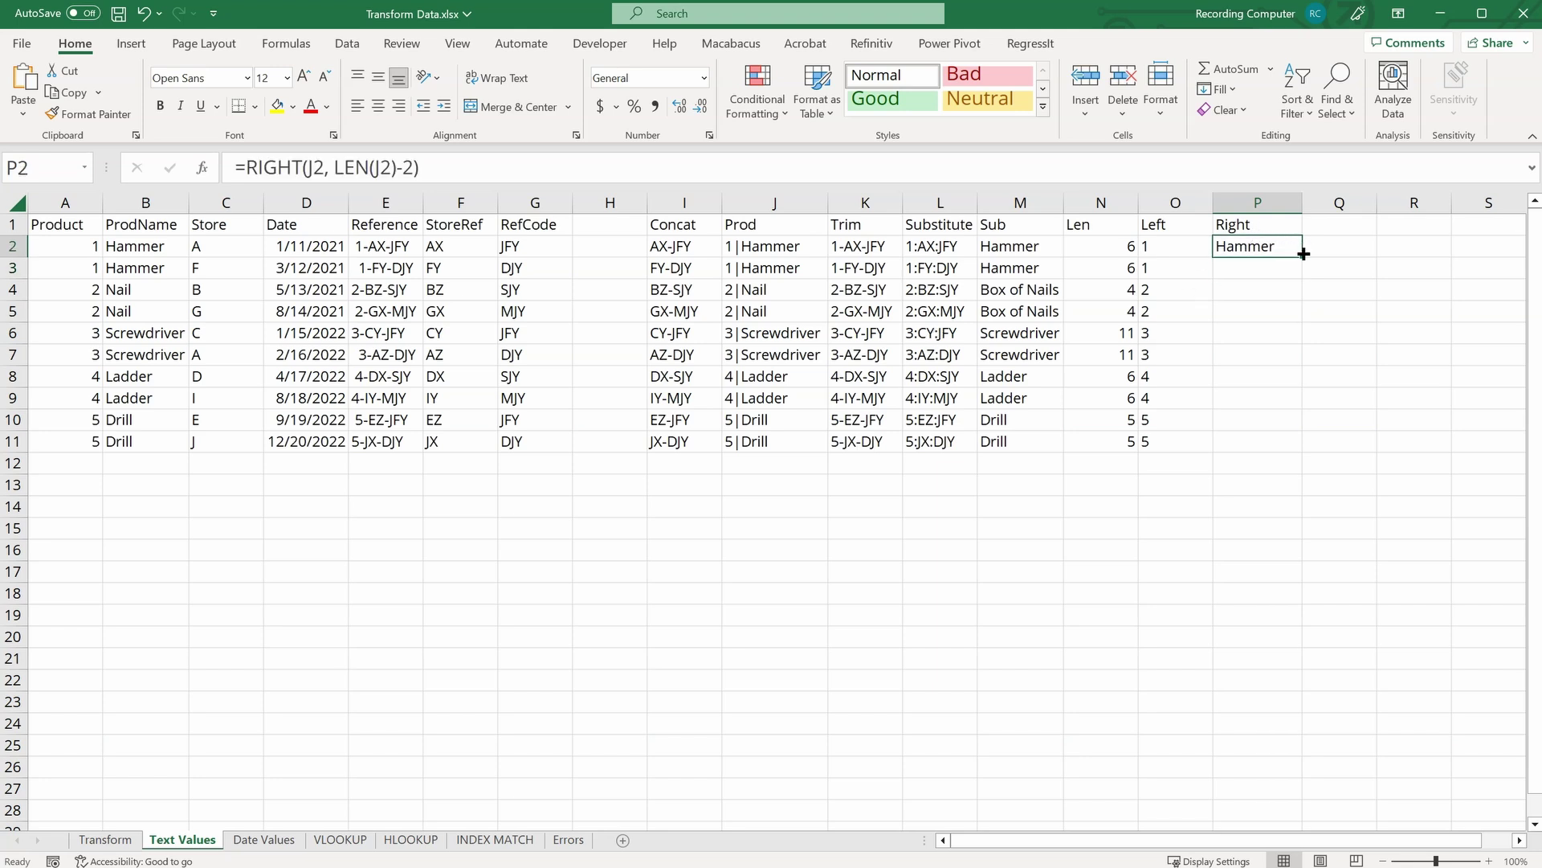
double_click(1301, 256)
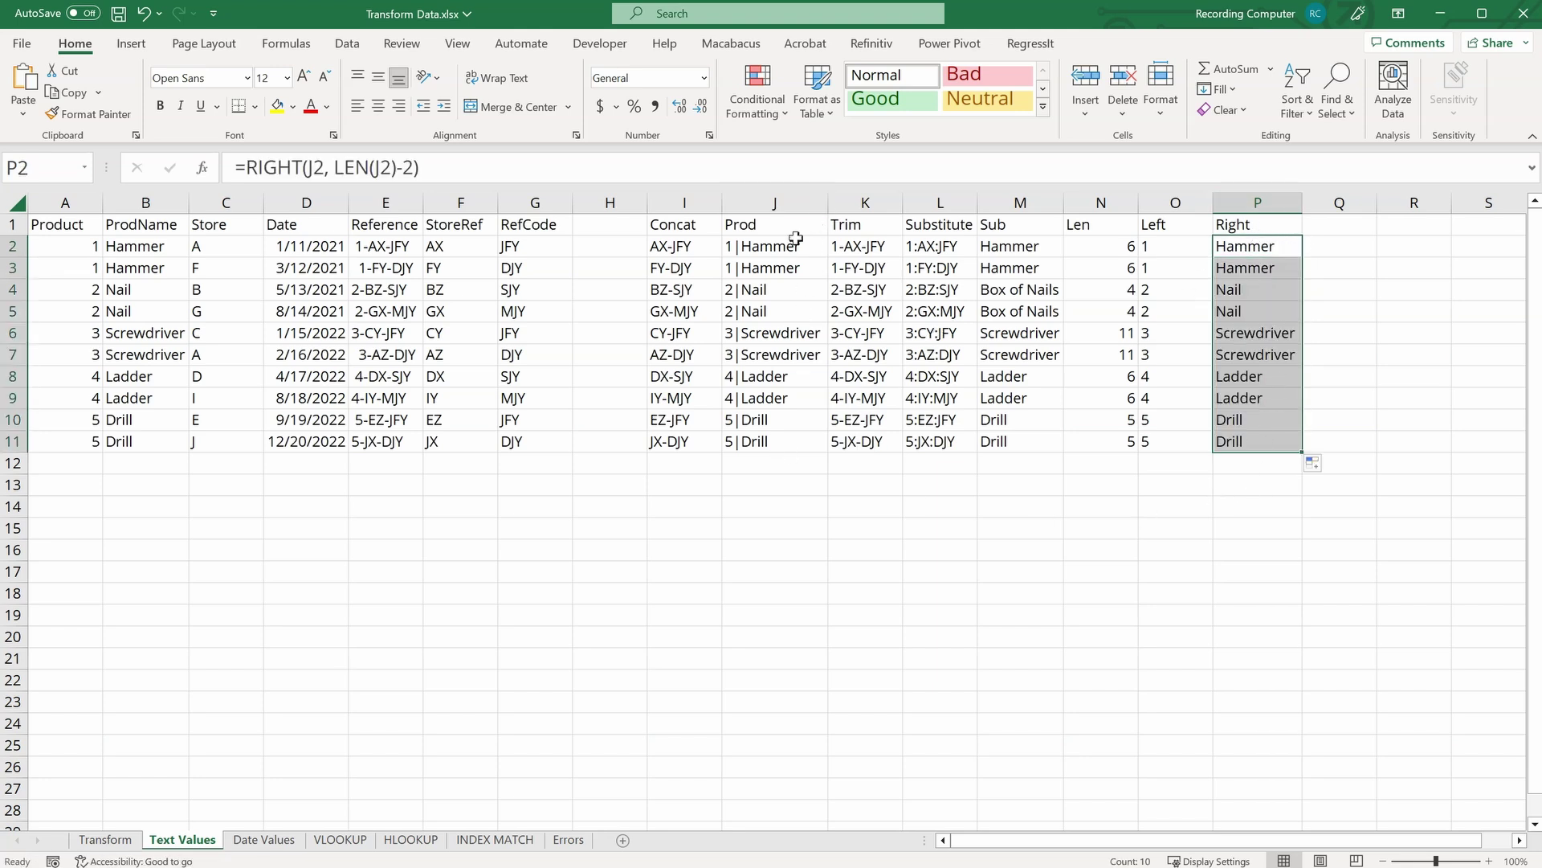
Step: Enter the header Mid in cell Q1
click(1335, 224)
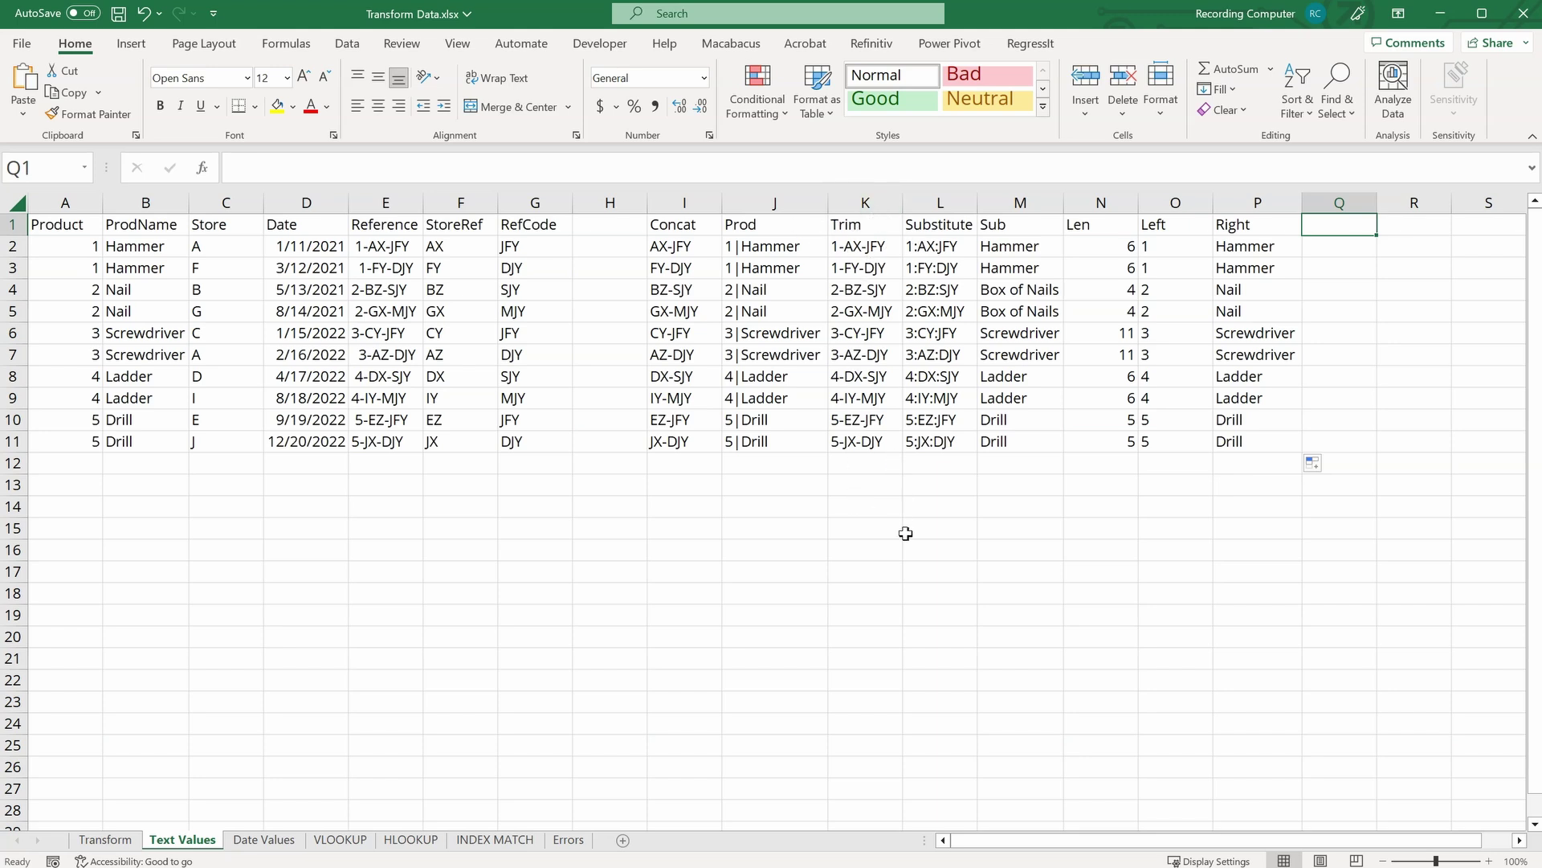
text(Mid)
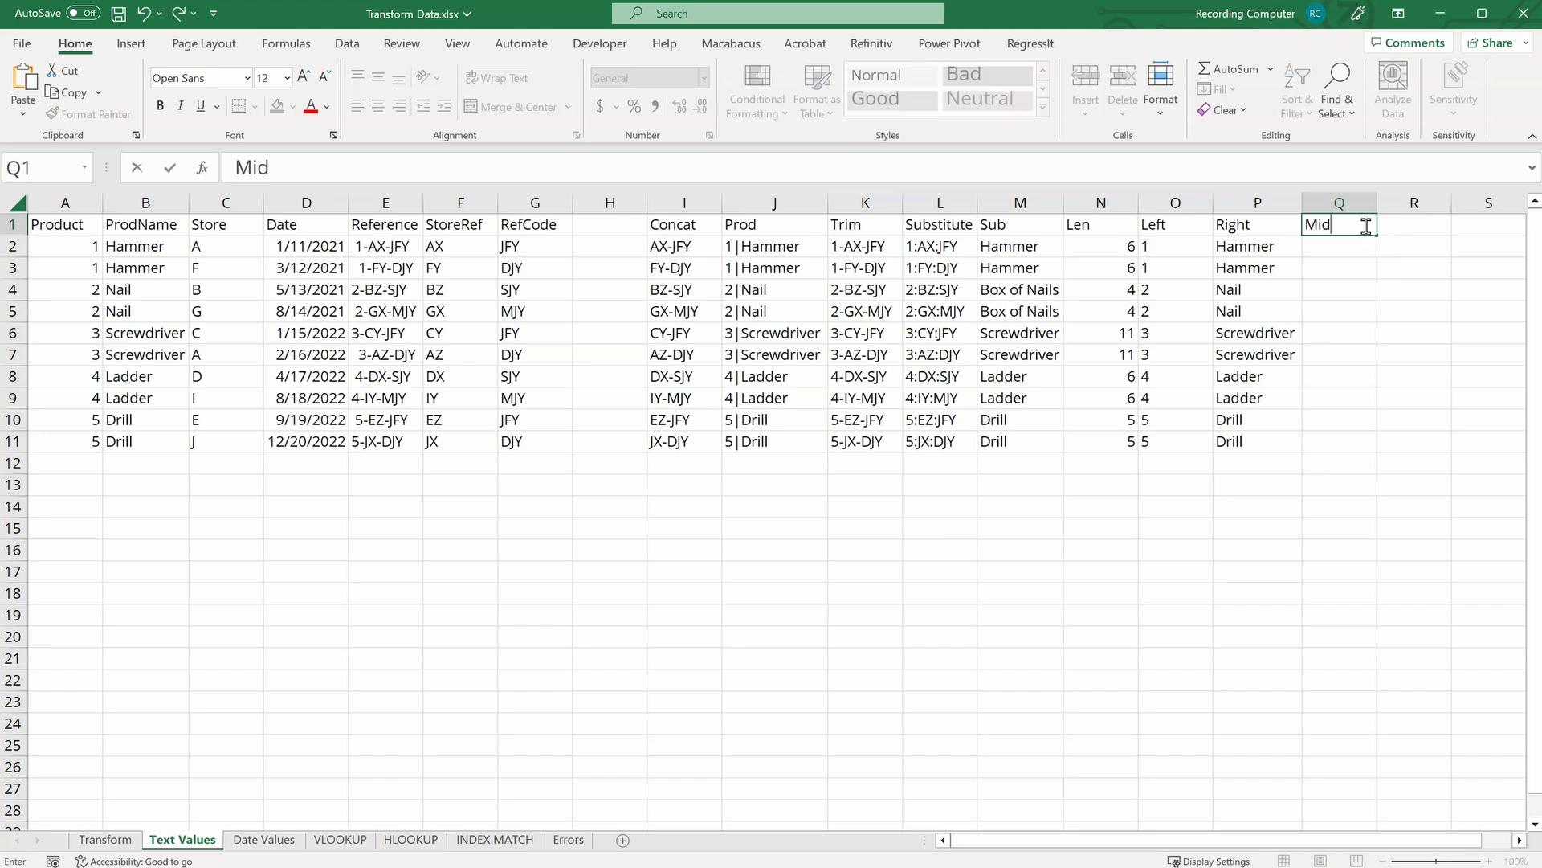
key(Return)
Step: Enter =MID(K2,3,2) in Q2 to extract the two-character store reference from the Trim value, and fill it down to Q11
text(=mid)
key(Tab)
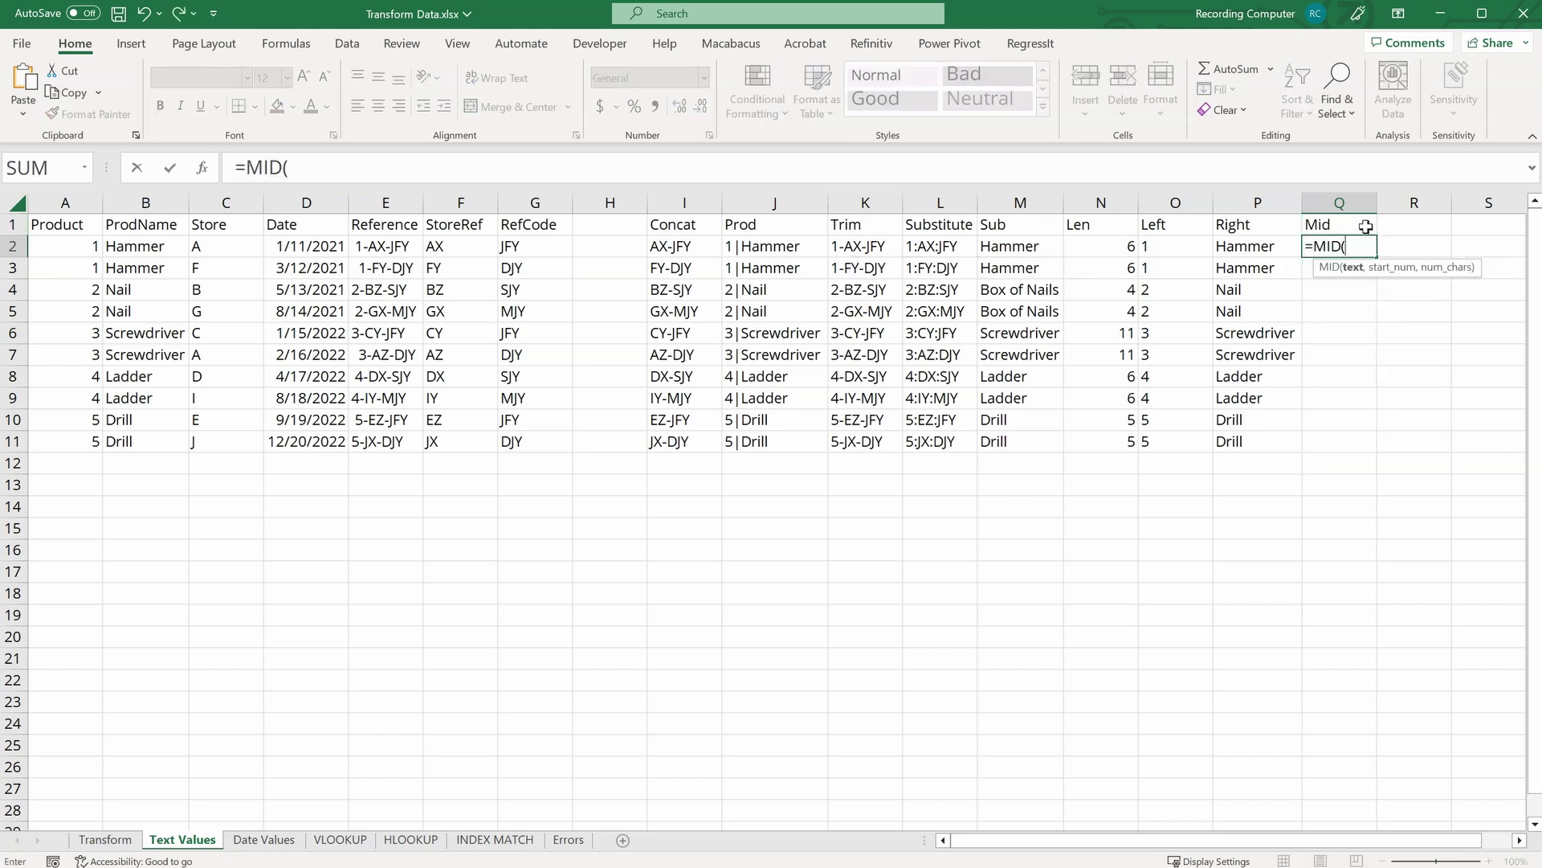
click(870, 251)
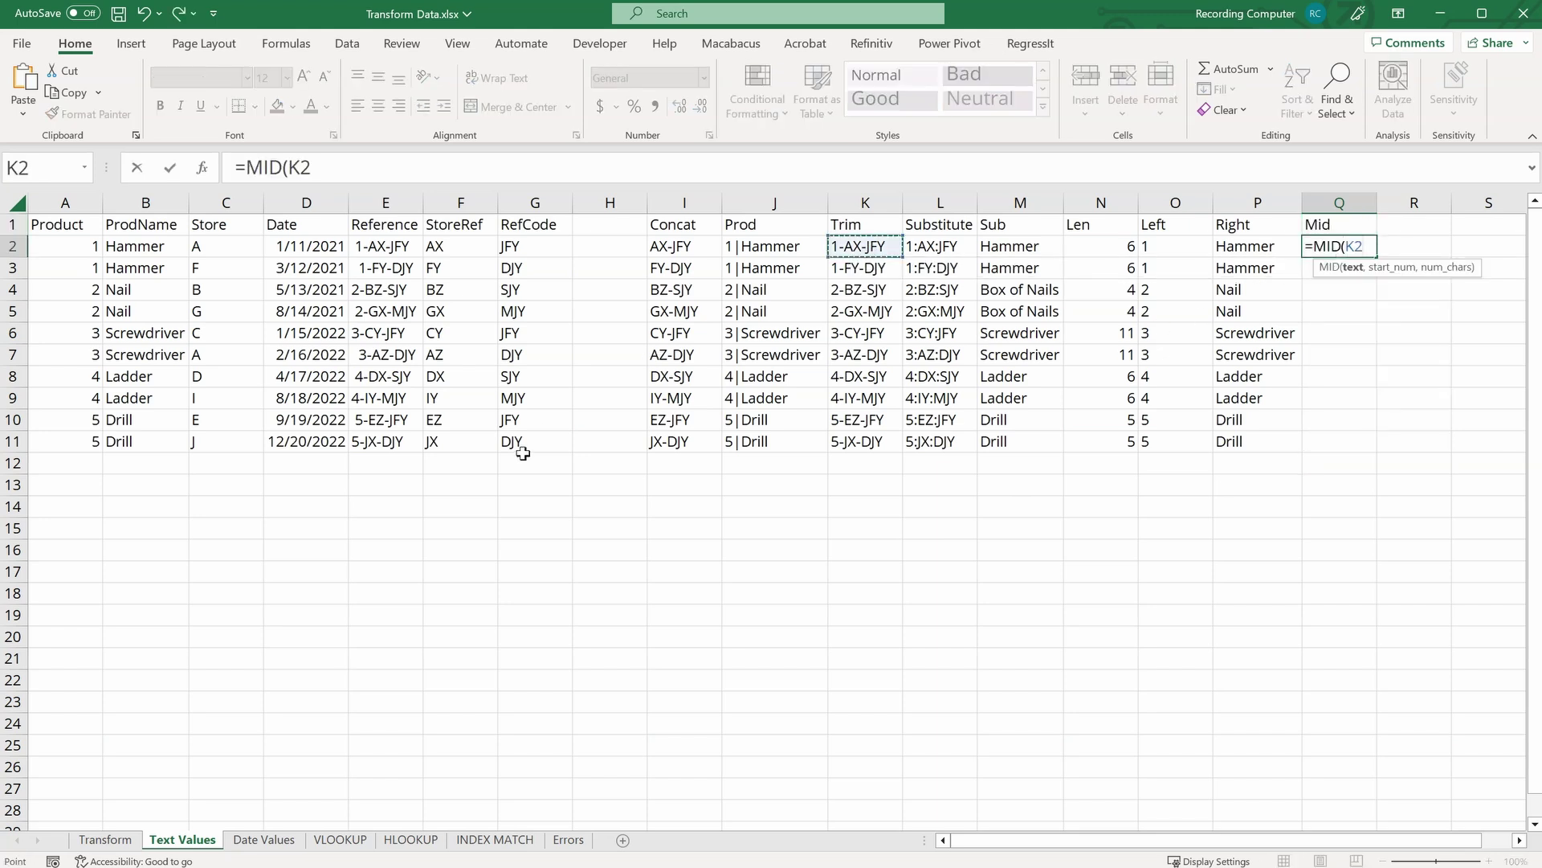
text(,3,2)
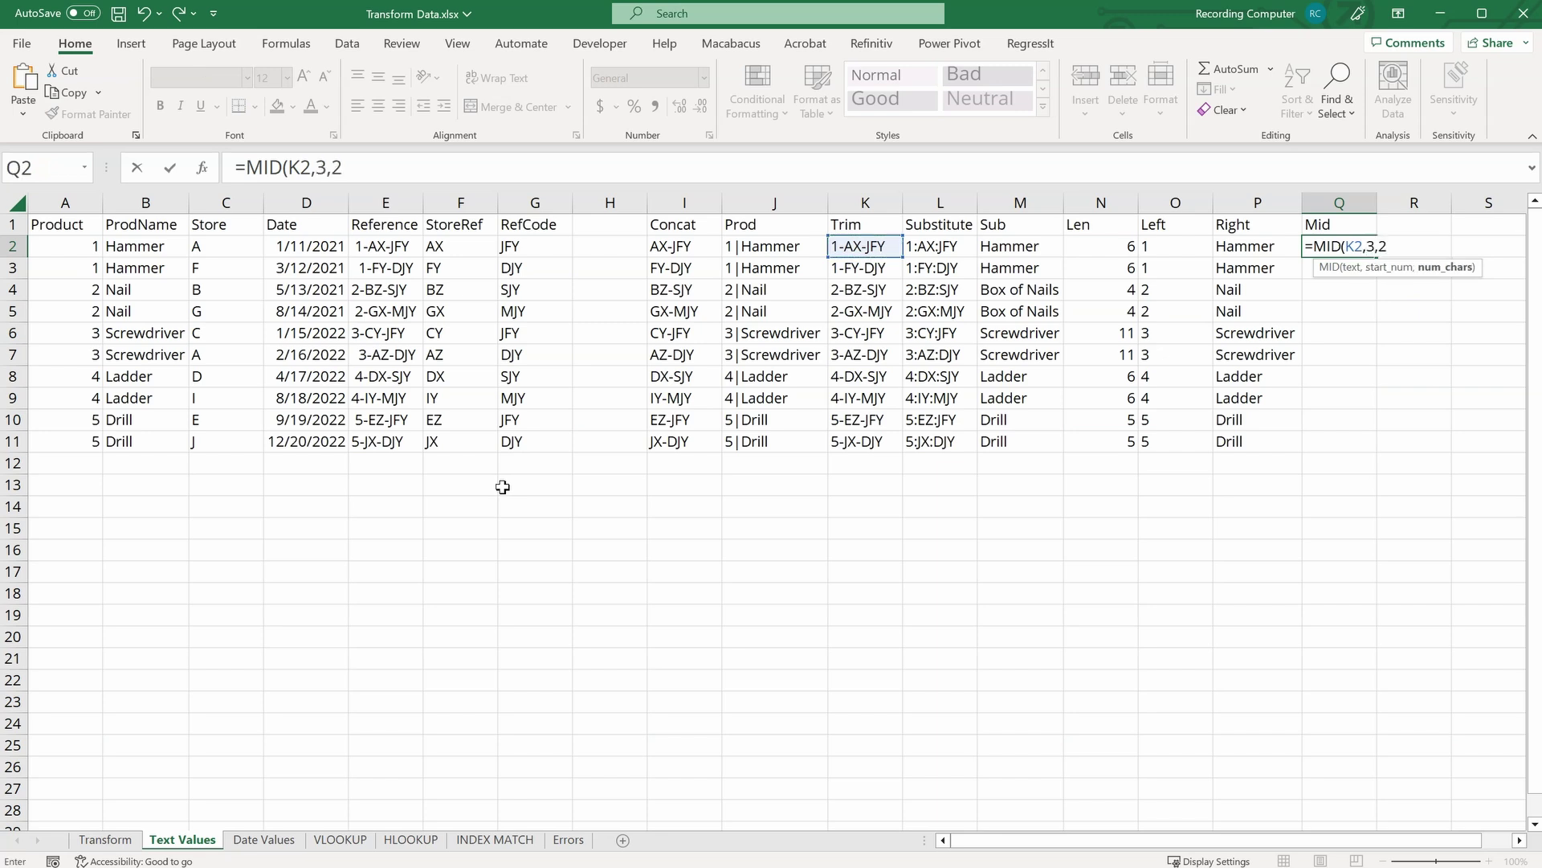
text())
key(Return)
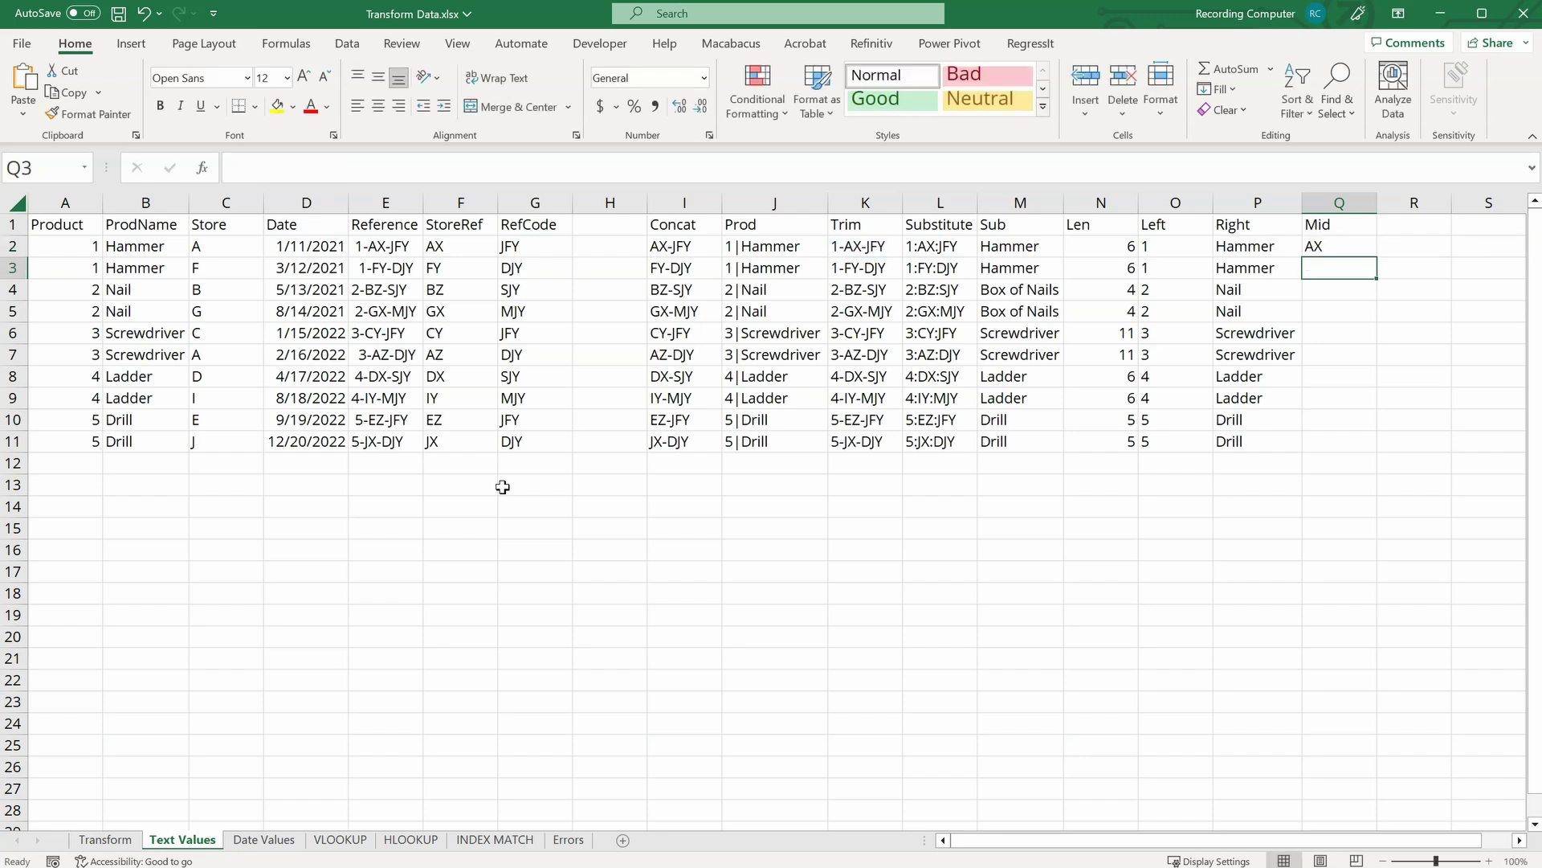
click(1343, 250)
double_click(1375, 256)
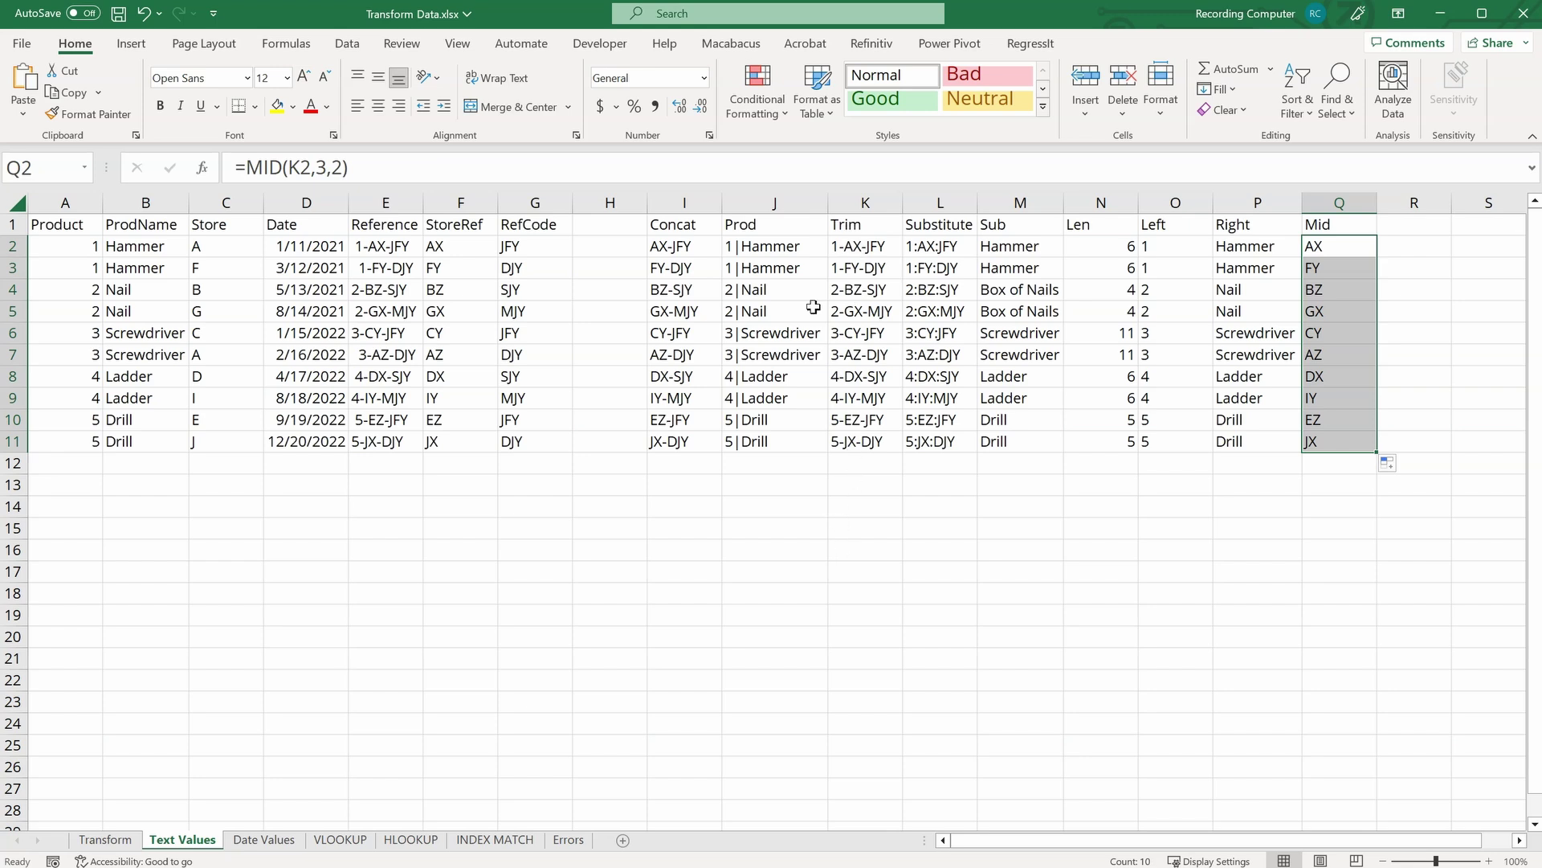
Step: Go to the Date Values sheet and apply the General number format to the dates in D2:D11
click(1403, 243)
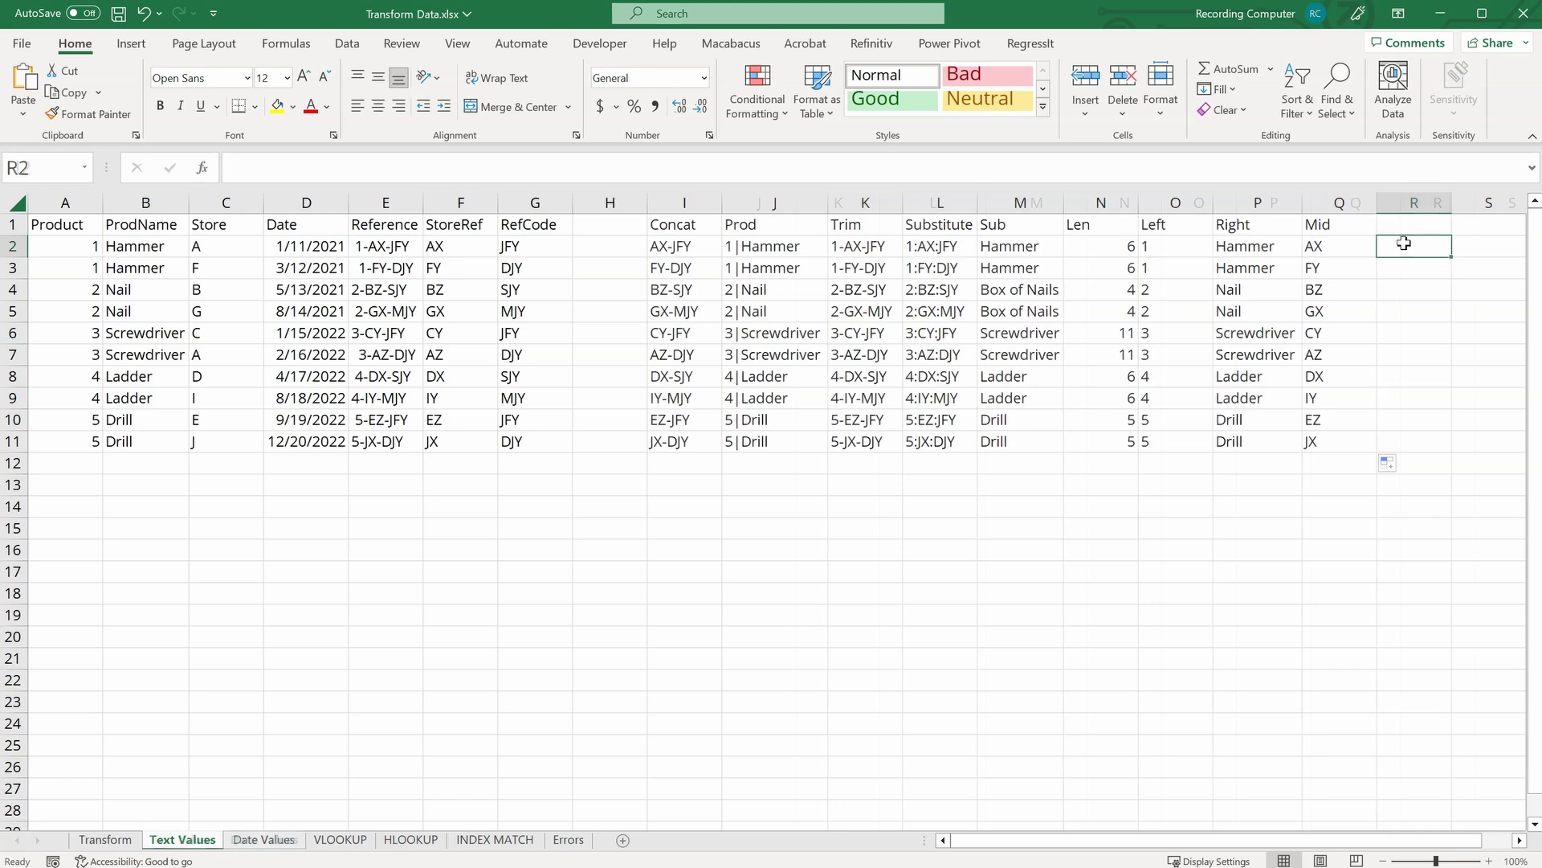
key(ctrl+Page_Down)
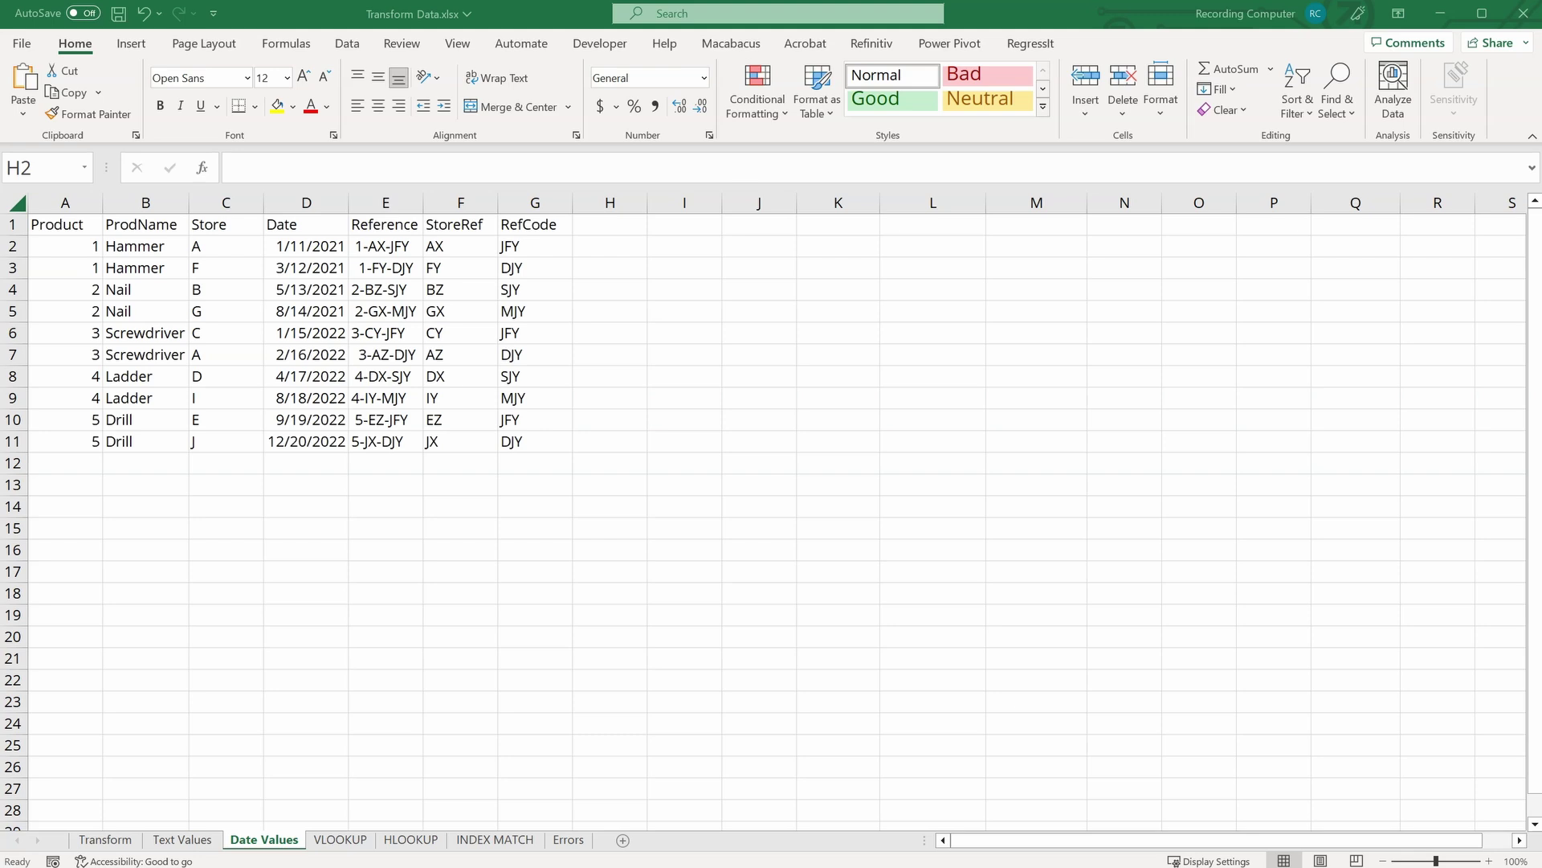
click(311, 249)
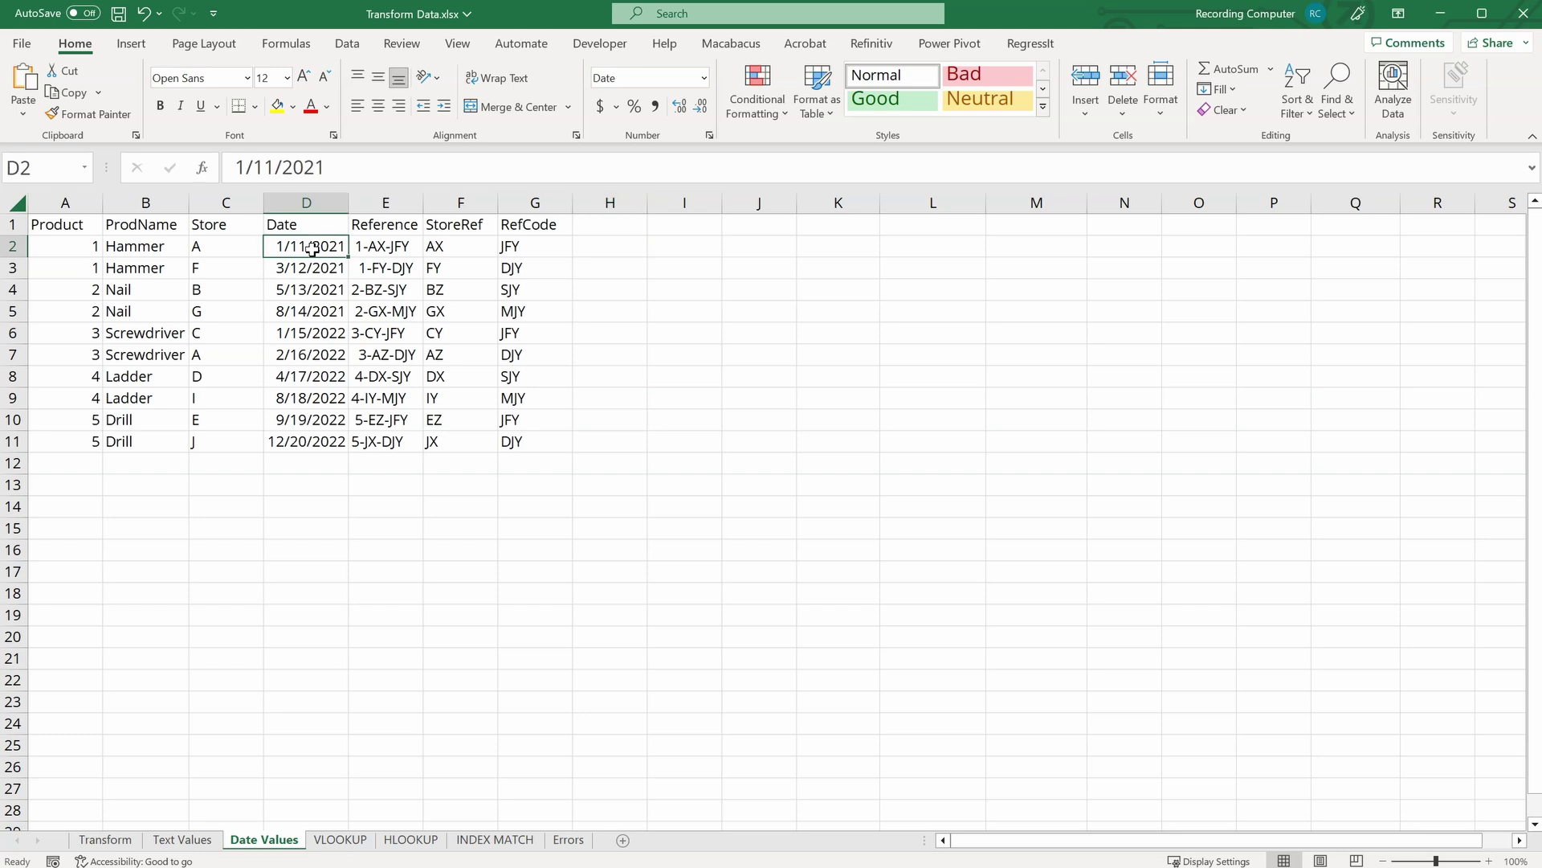
drag(311, 249, 322, 435)
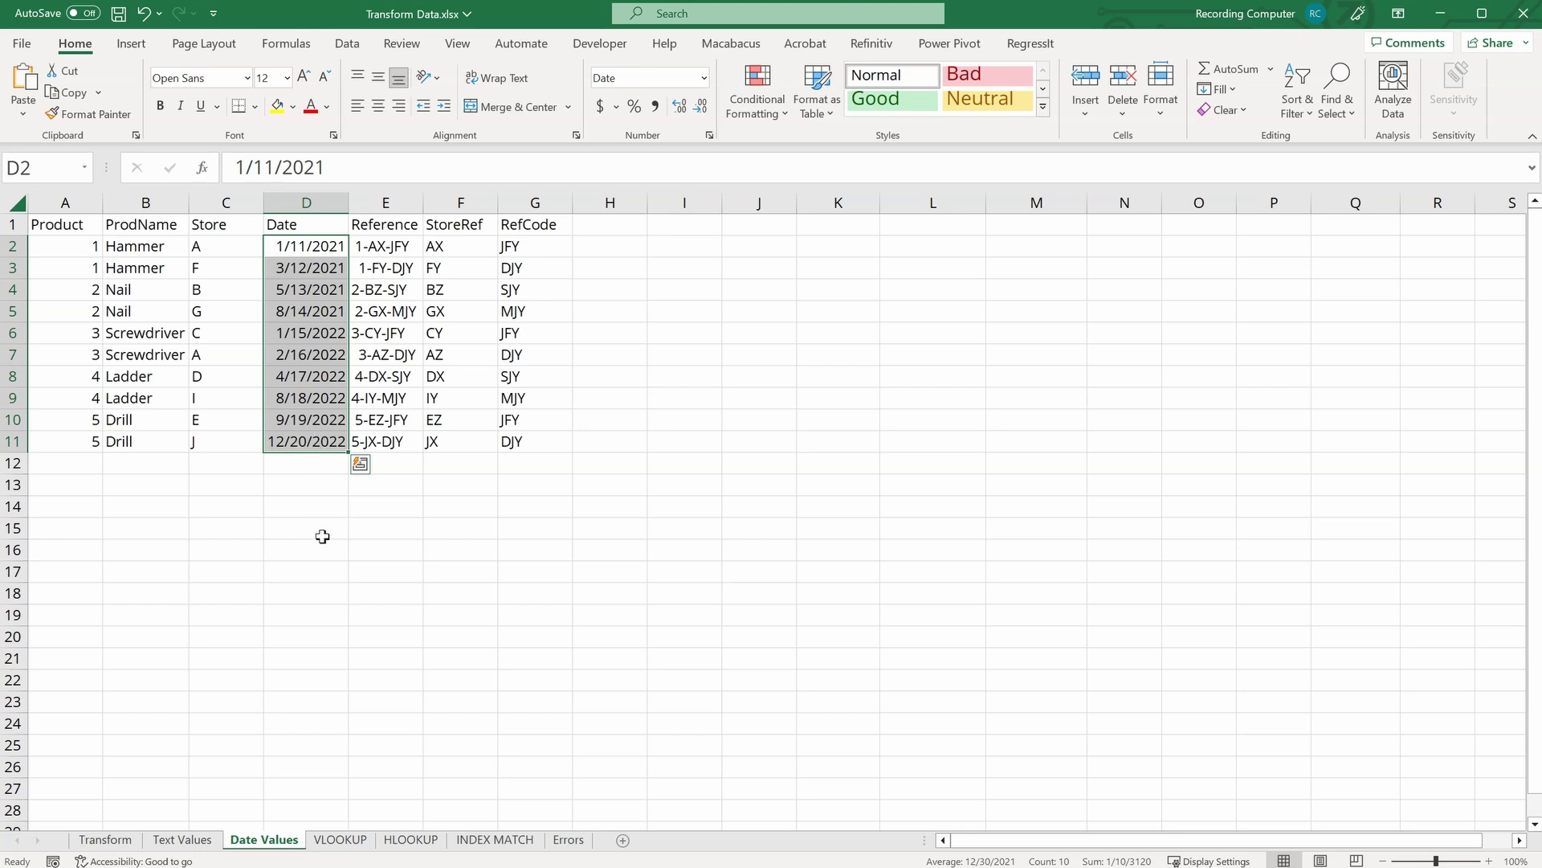
click(704, 78)
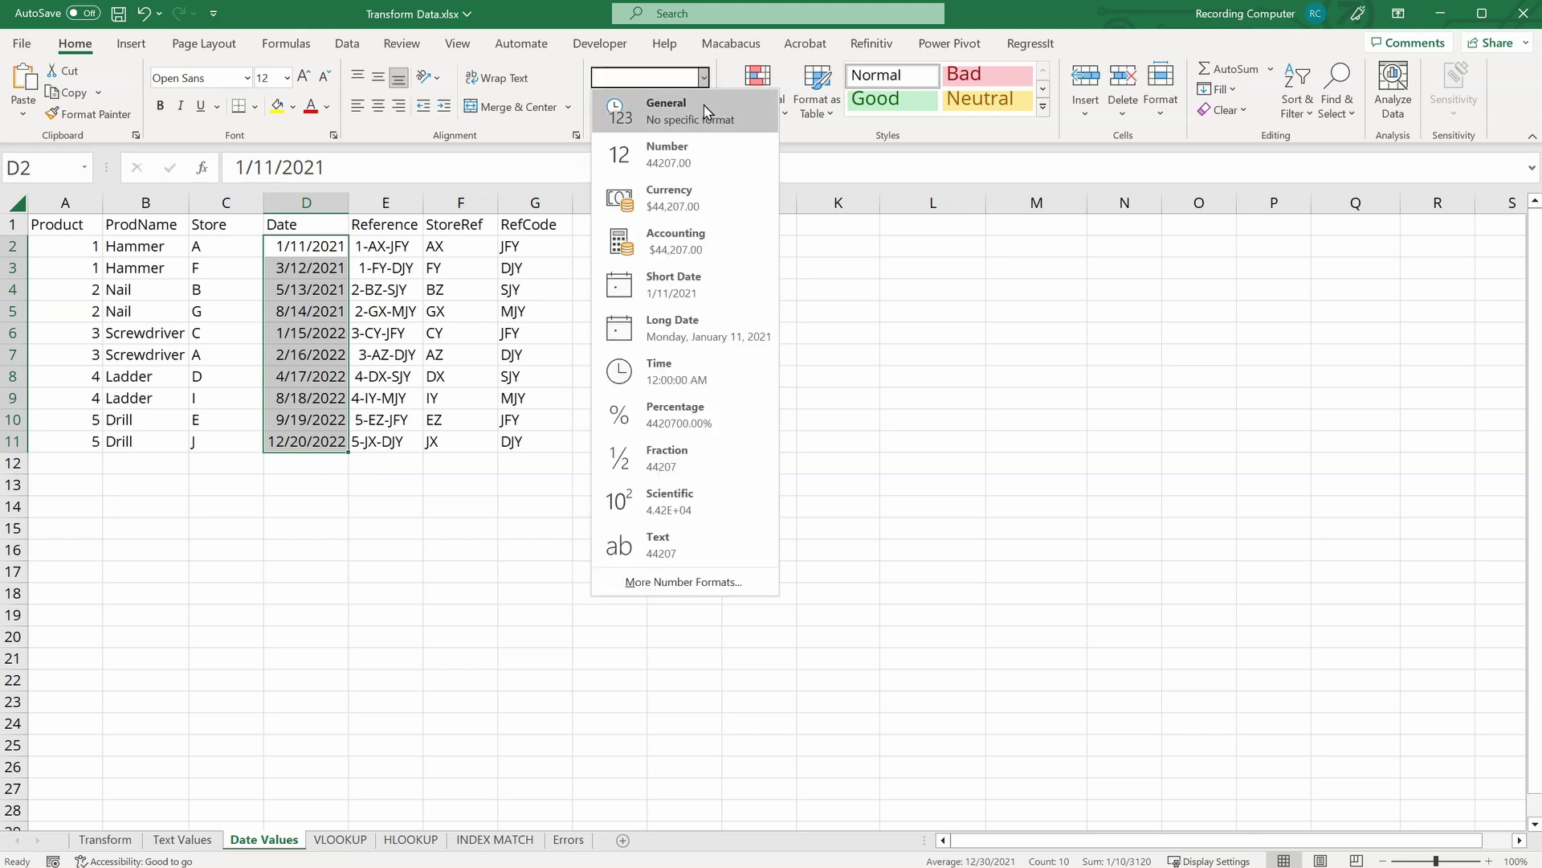
click(706, 110)
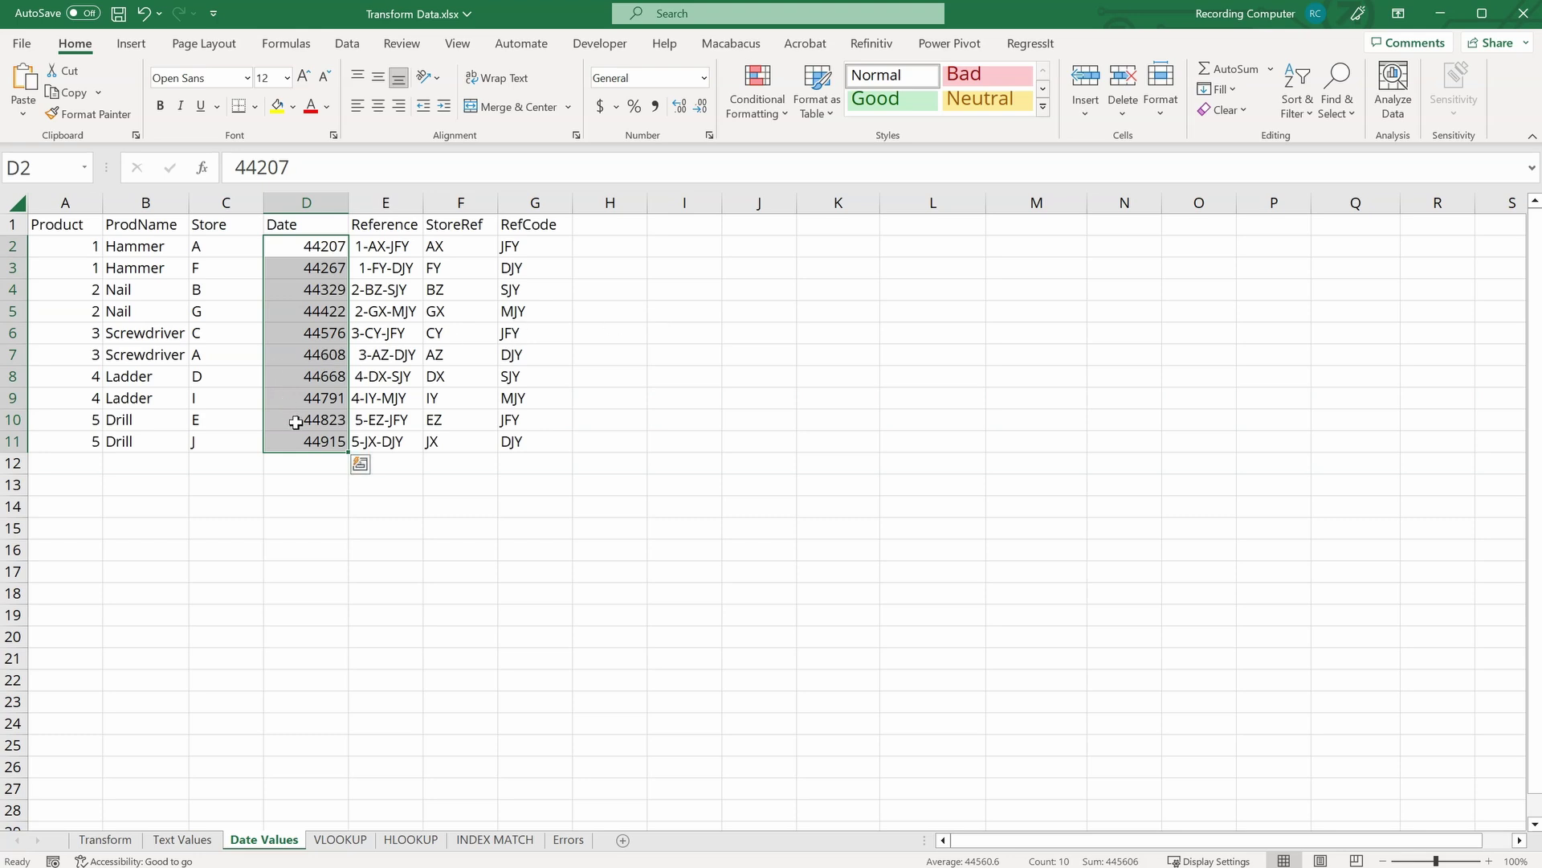
Step: Enter the value 1 in cell D12, directly below the date serial numbers
click(297, 462)
text(1)
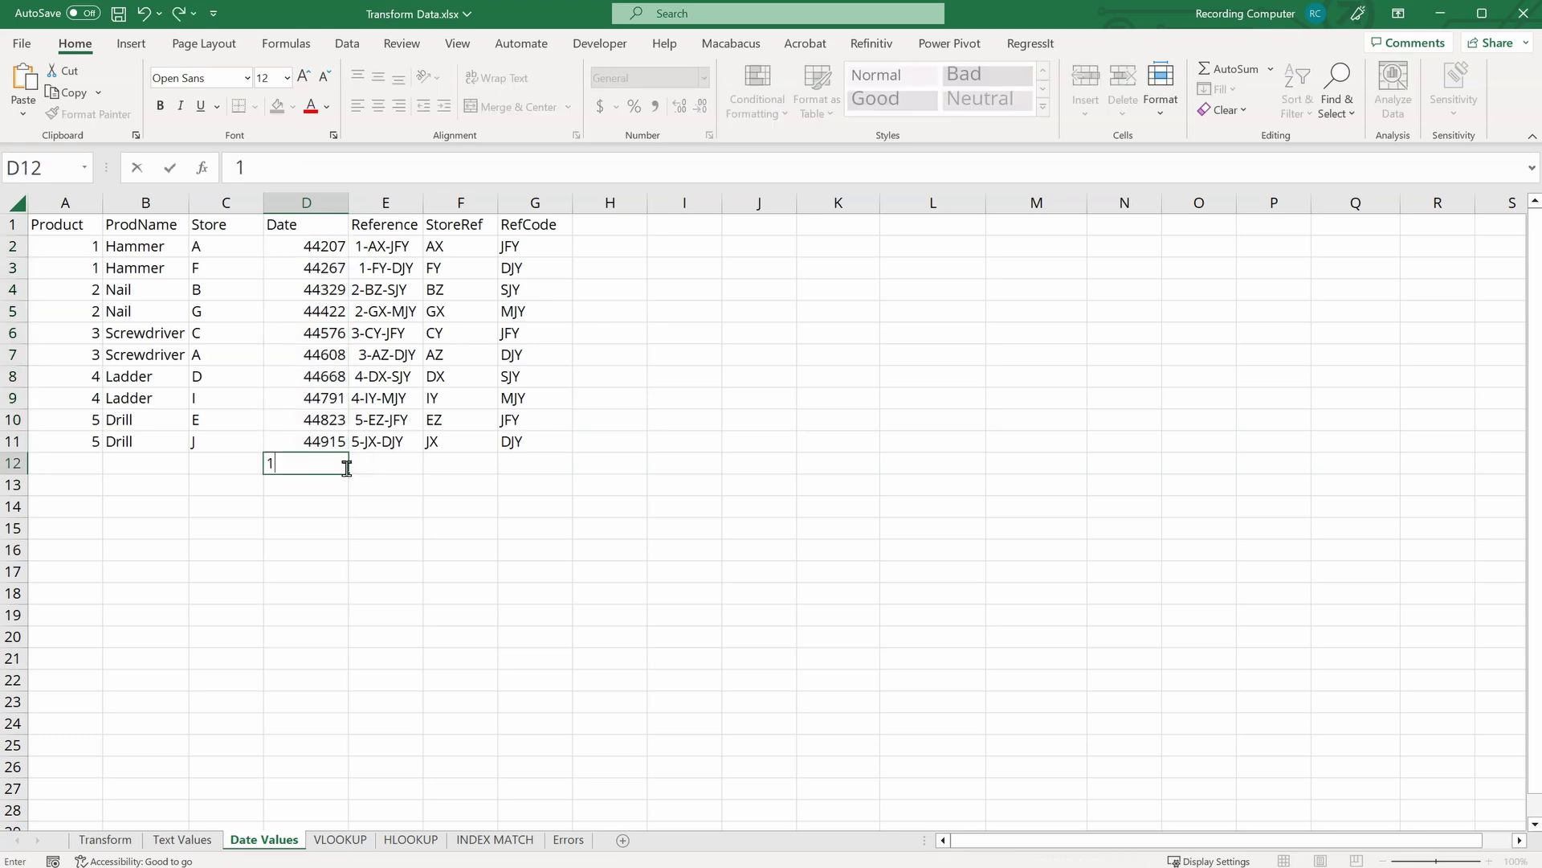
key(Return)
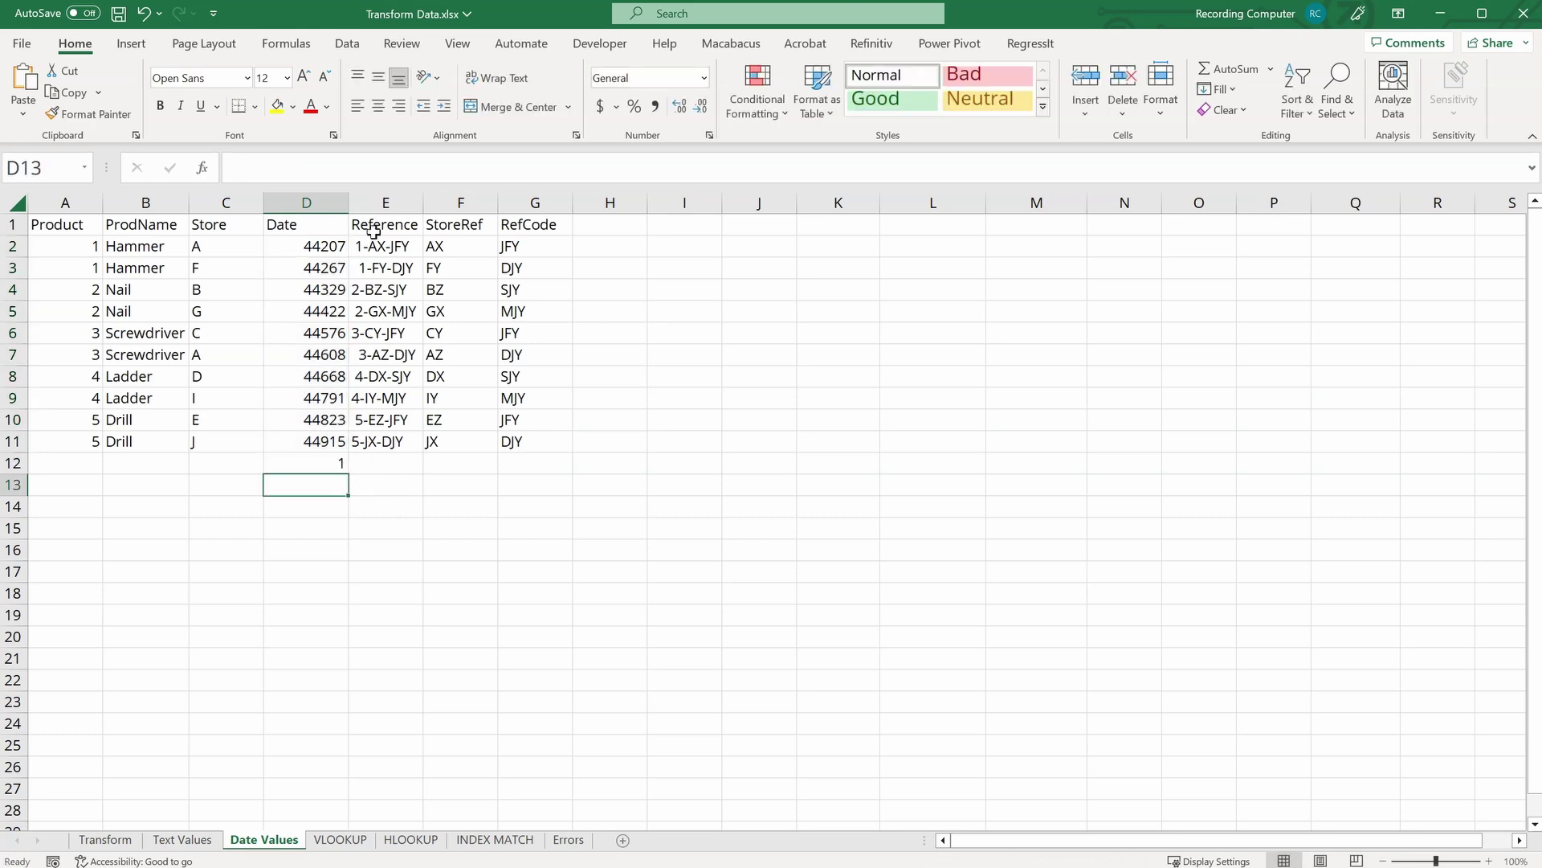
Step: Apply the Short Date format to D2:D12
drag(326, 246, 334, 464)
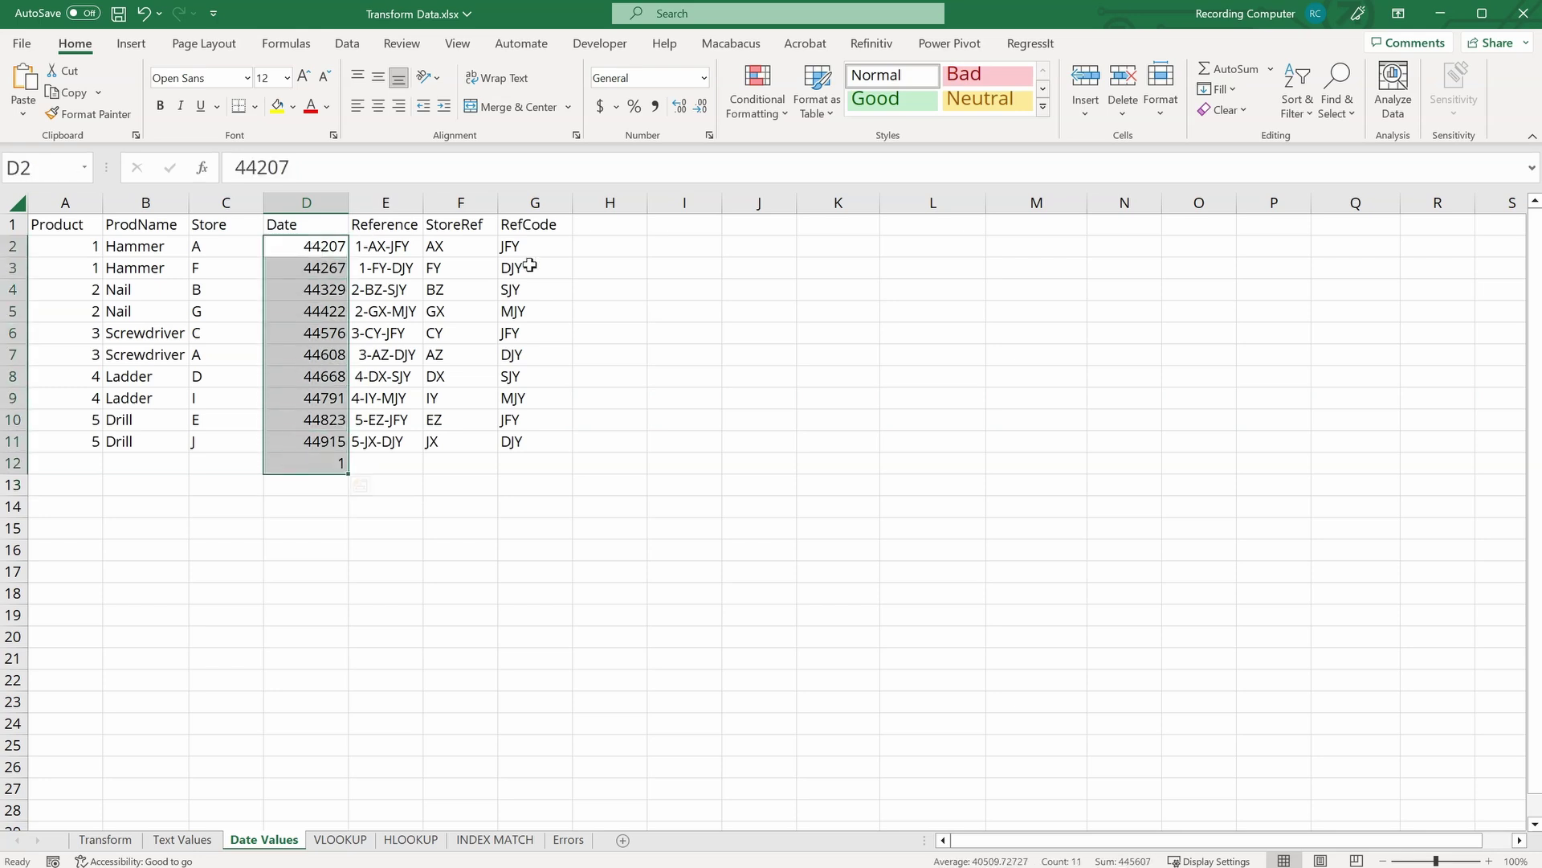
click(704, 77)
click(667, 283)
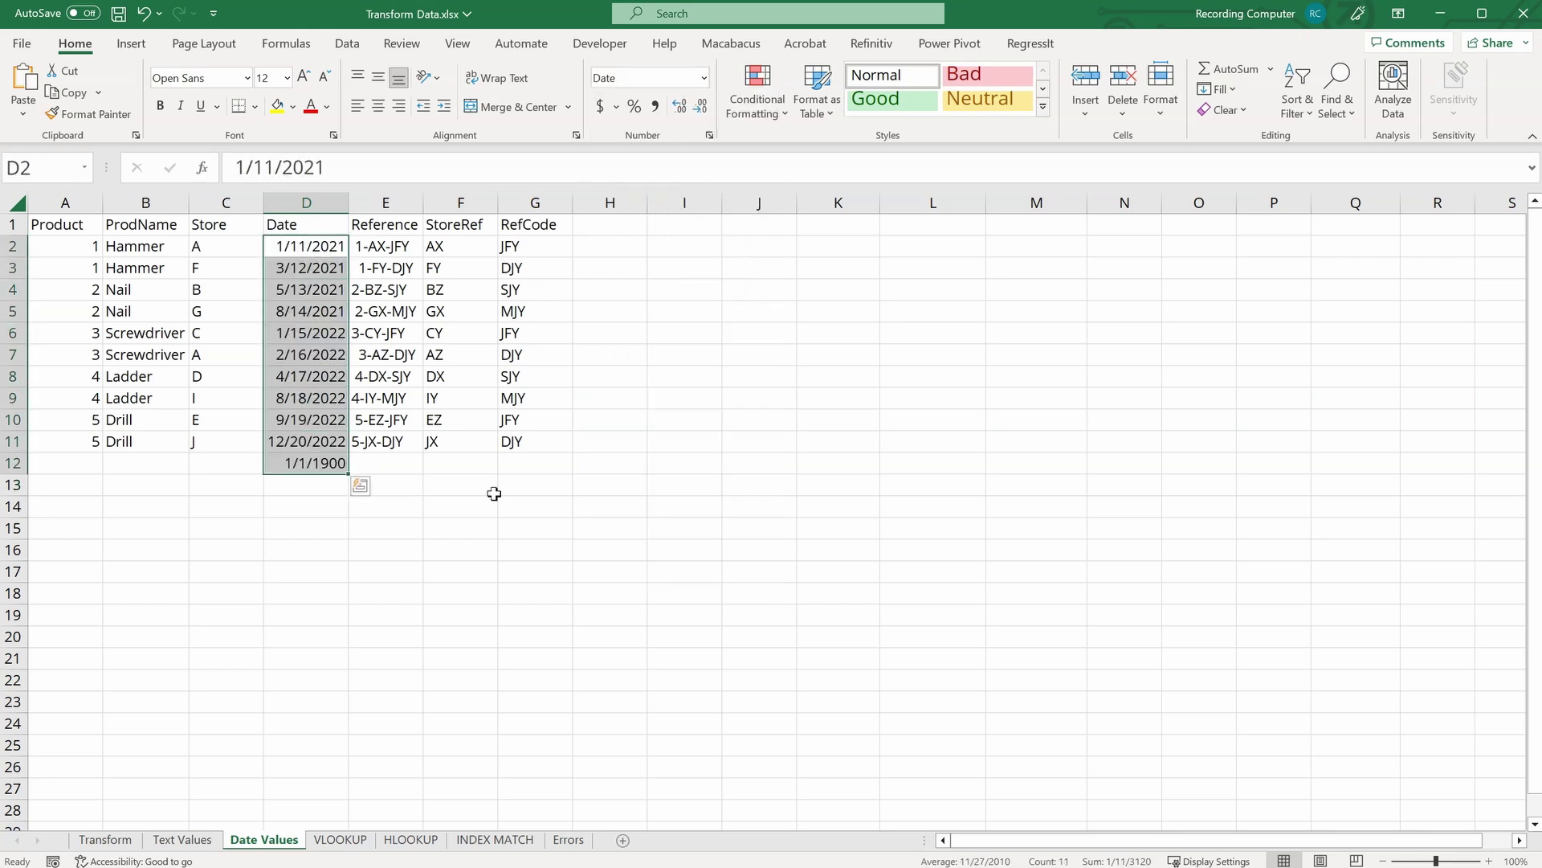
click(441, 516)
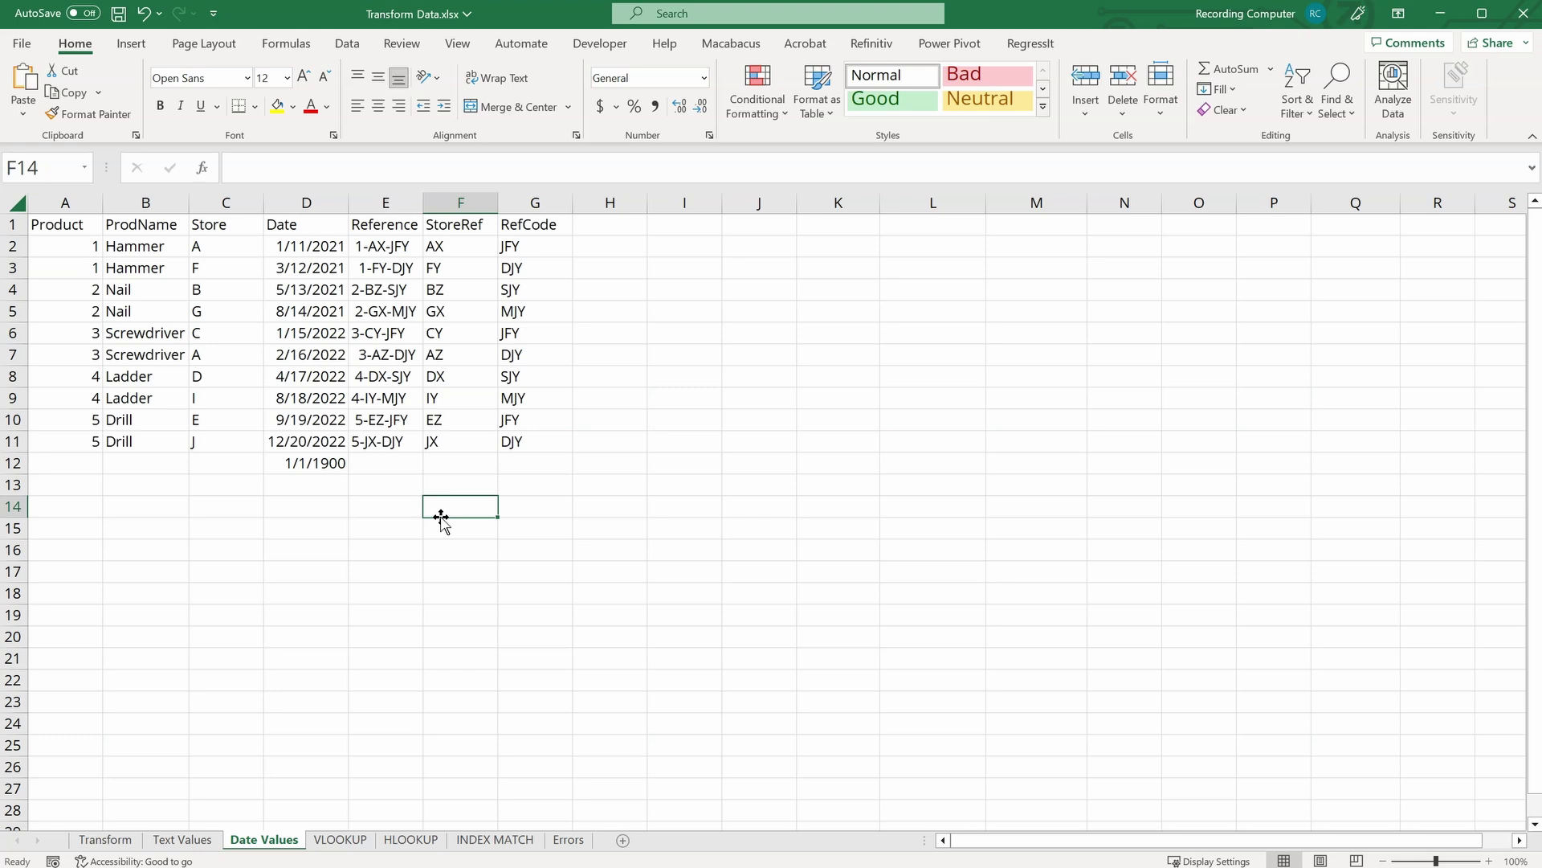
Step: Enter =D3-D2 in I3 to calculate the days between consecutive dates, and fill it down to I11
click(683, 267)
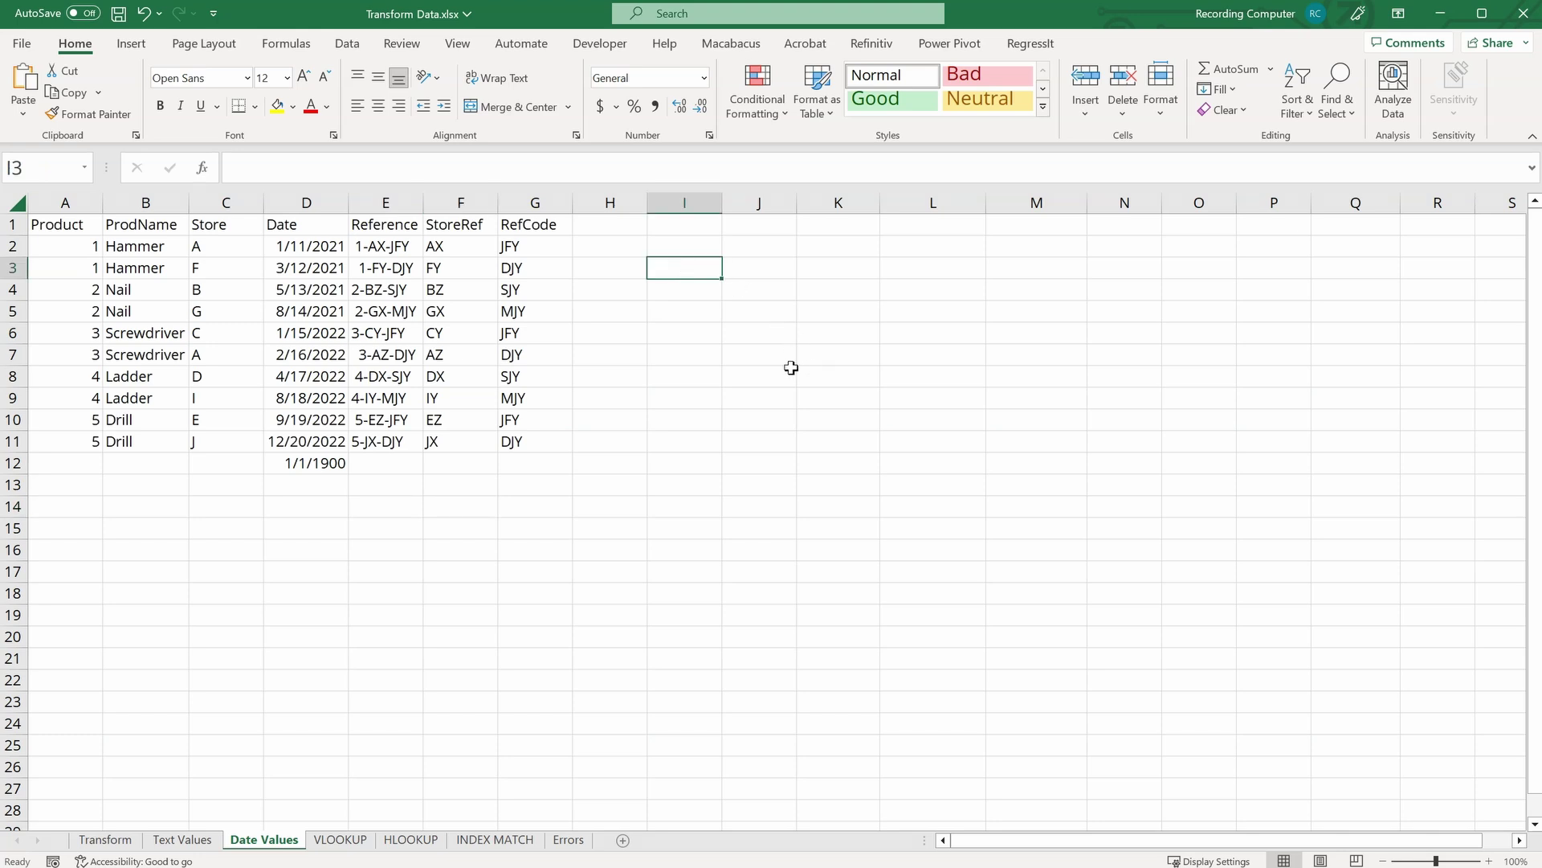
text(=)
key(Left)
key(Left)
key(Left)
key(Left)
key(Left)
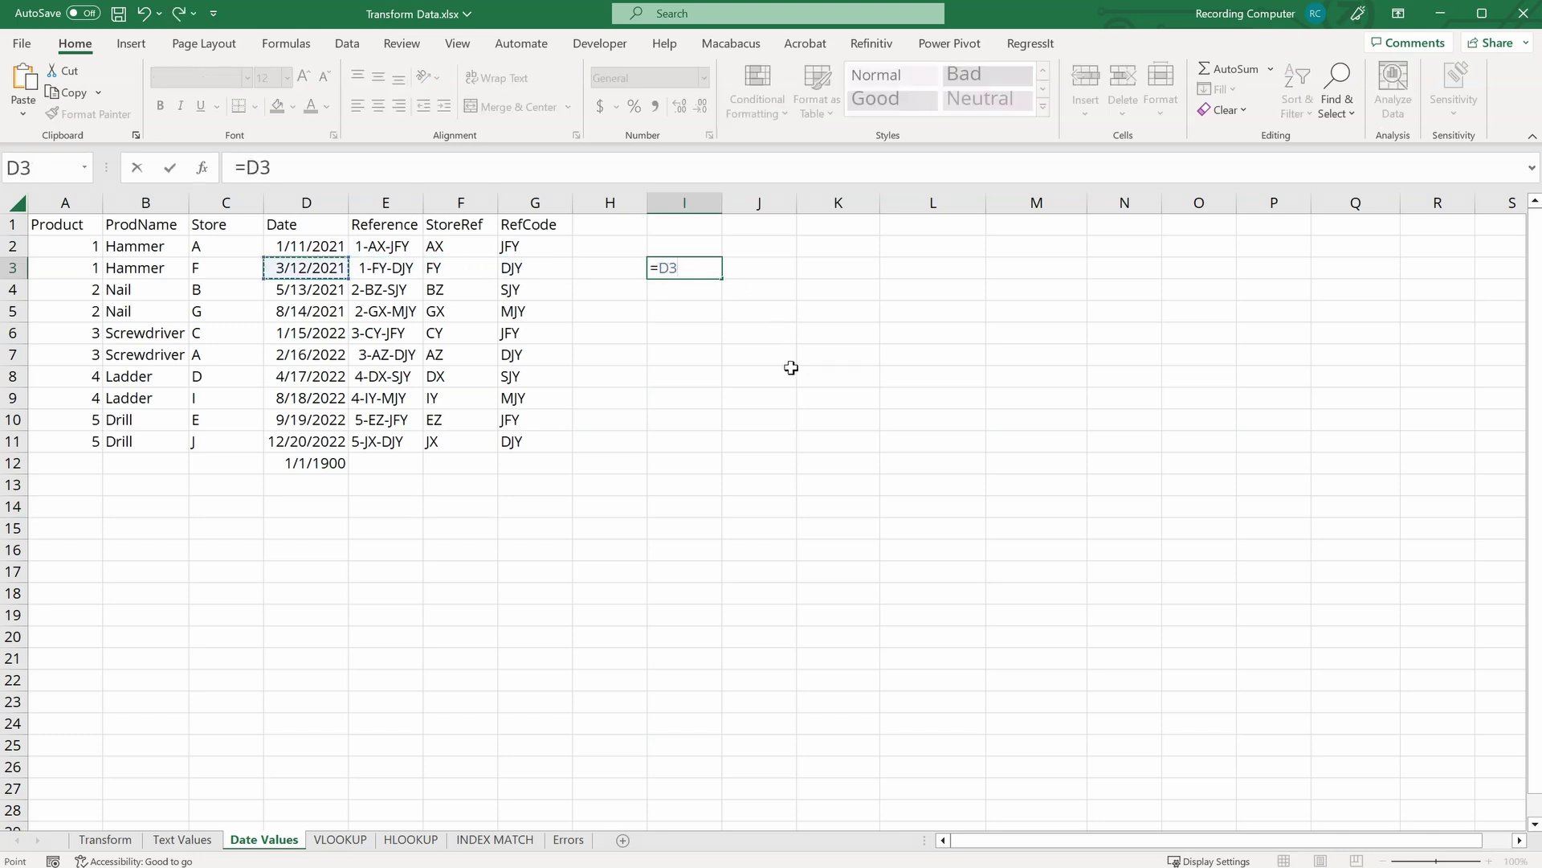
text(-)
key(Left)
key(Left)
key(Left)
key(Left)
key(Left)
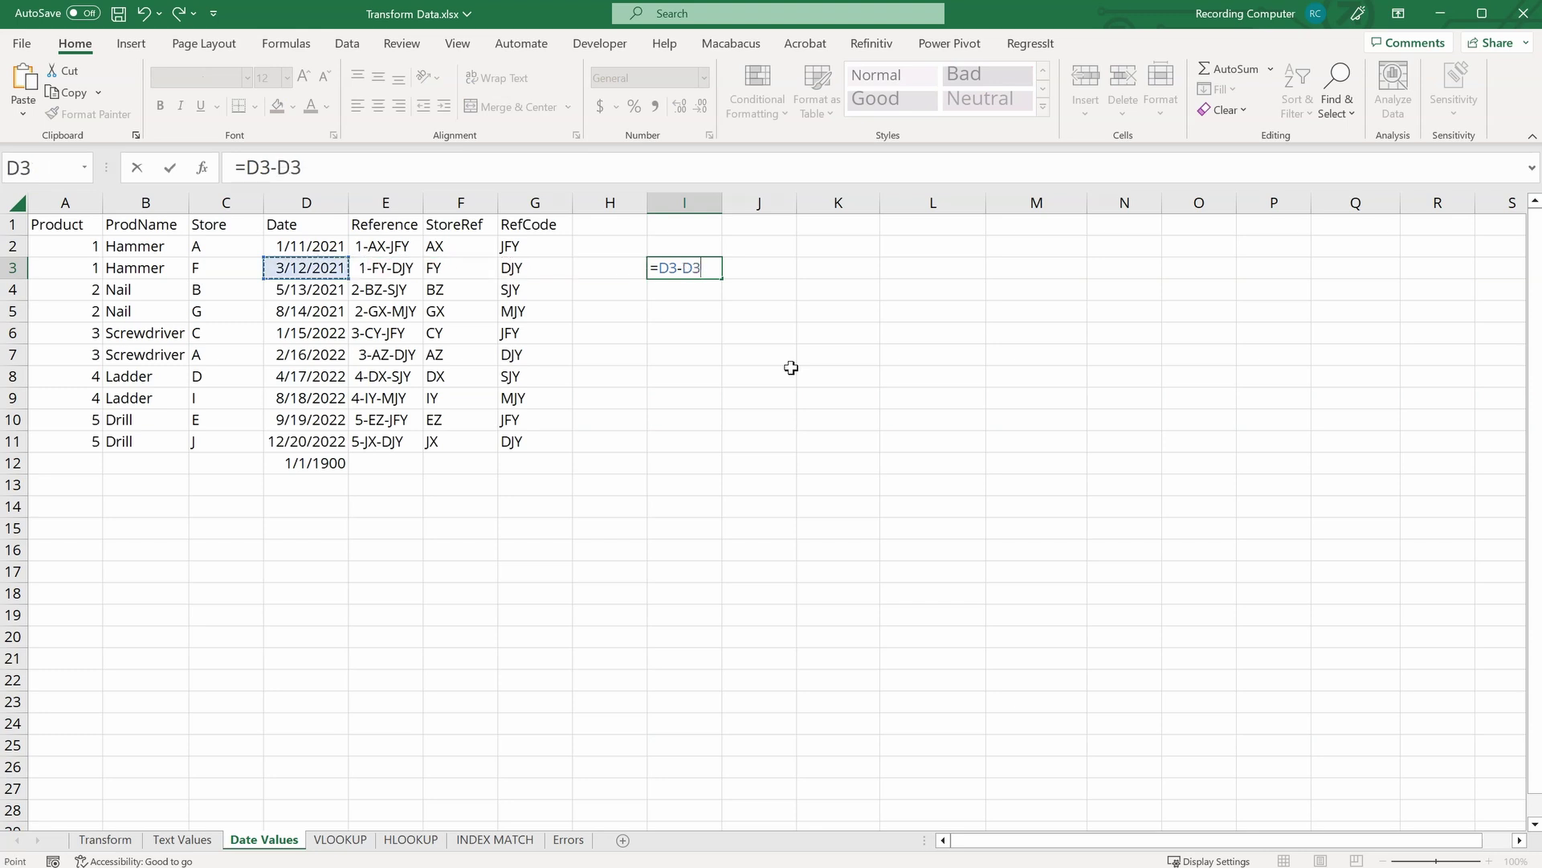
key(Up)
key(Return)
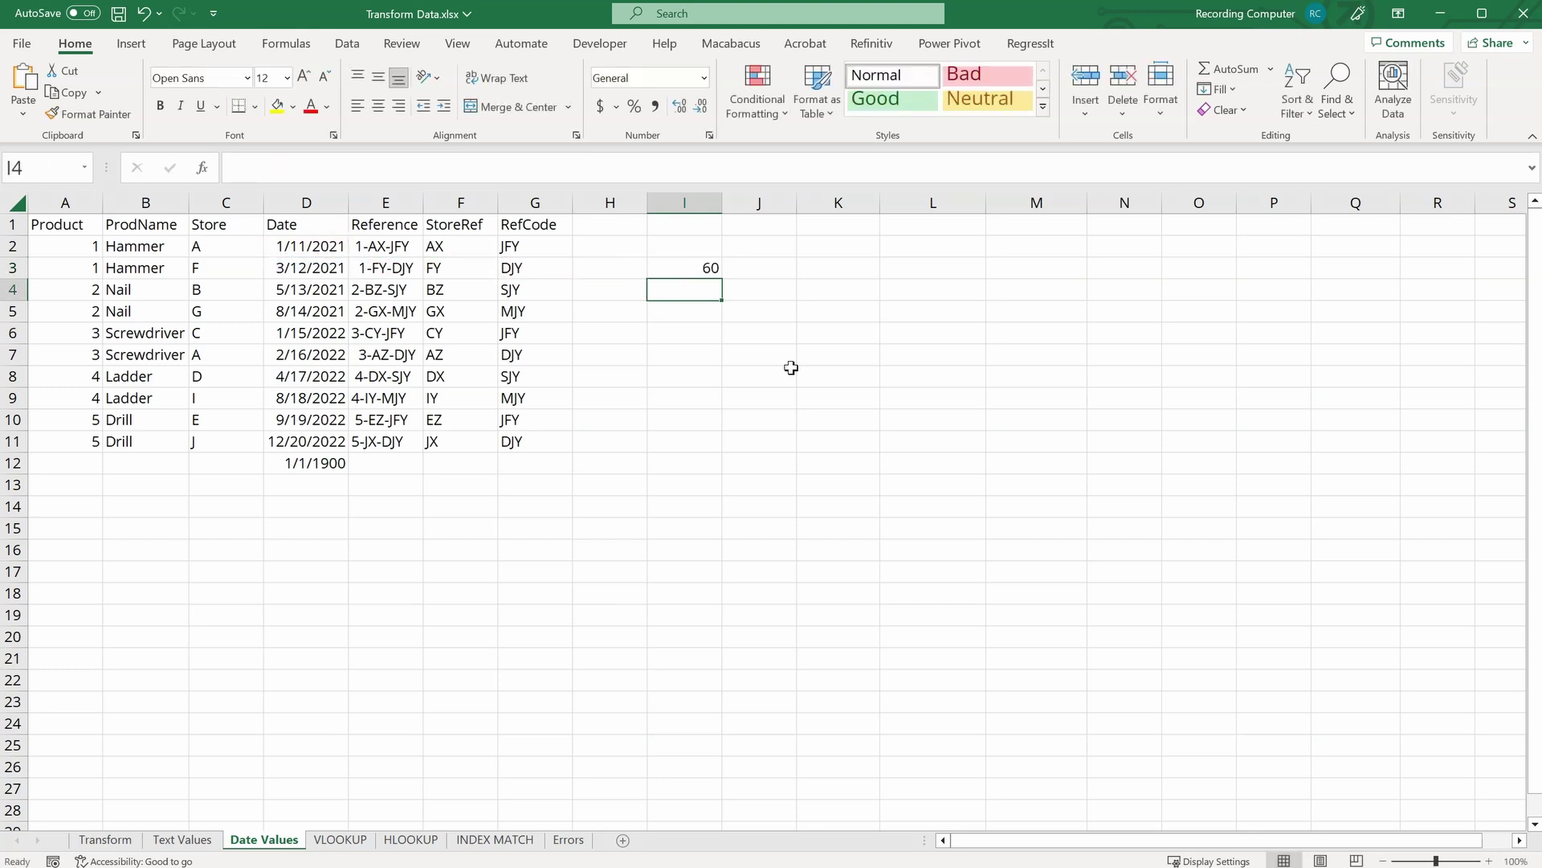
key(Up)
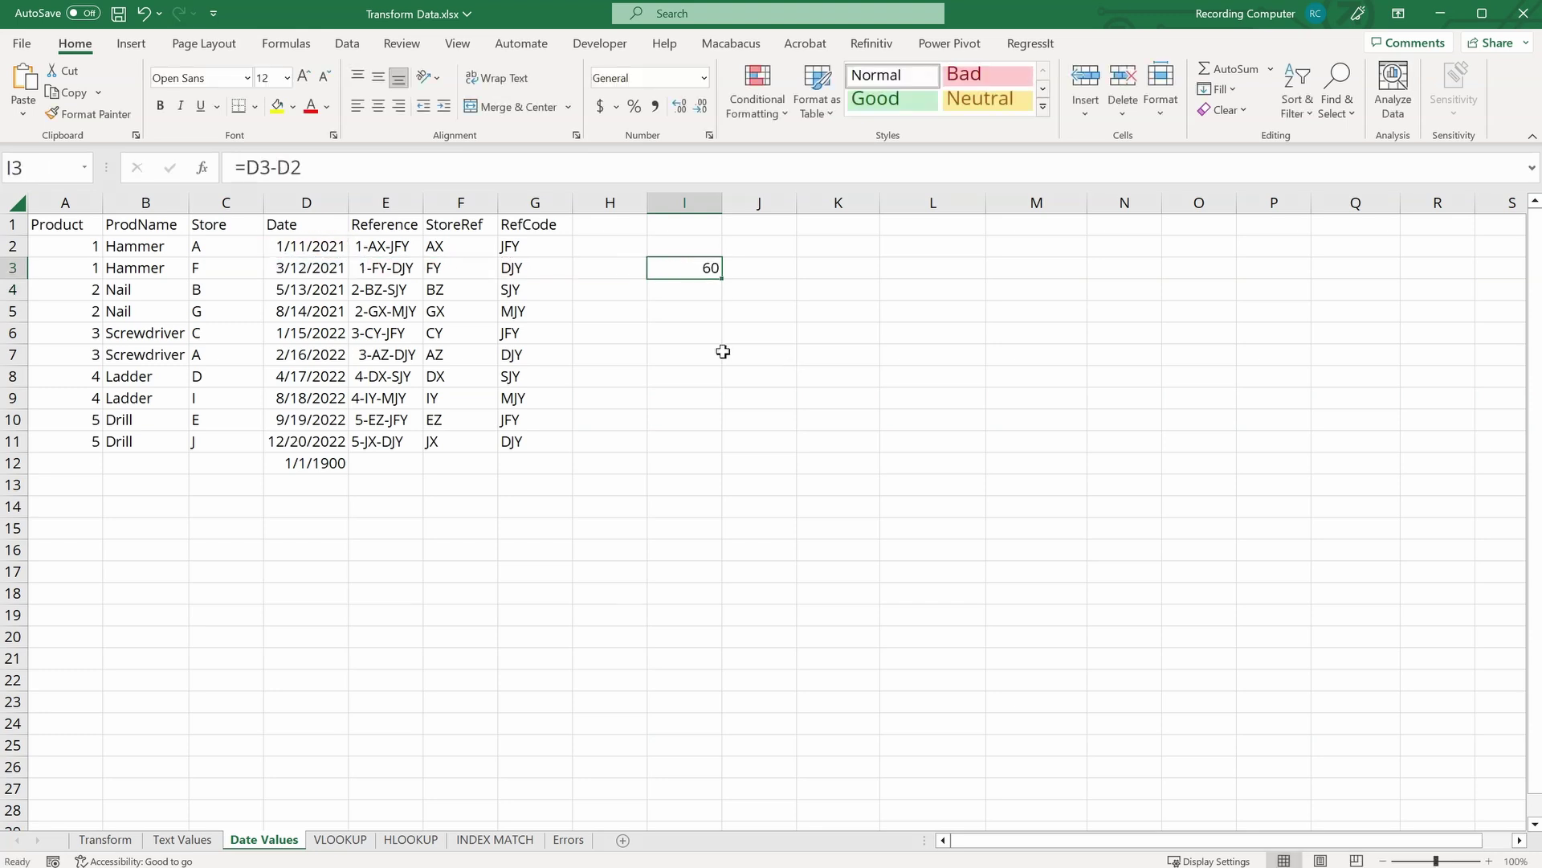
drag(724, 278, 721, 450)
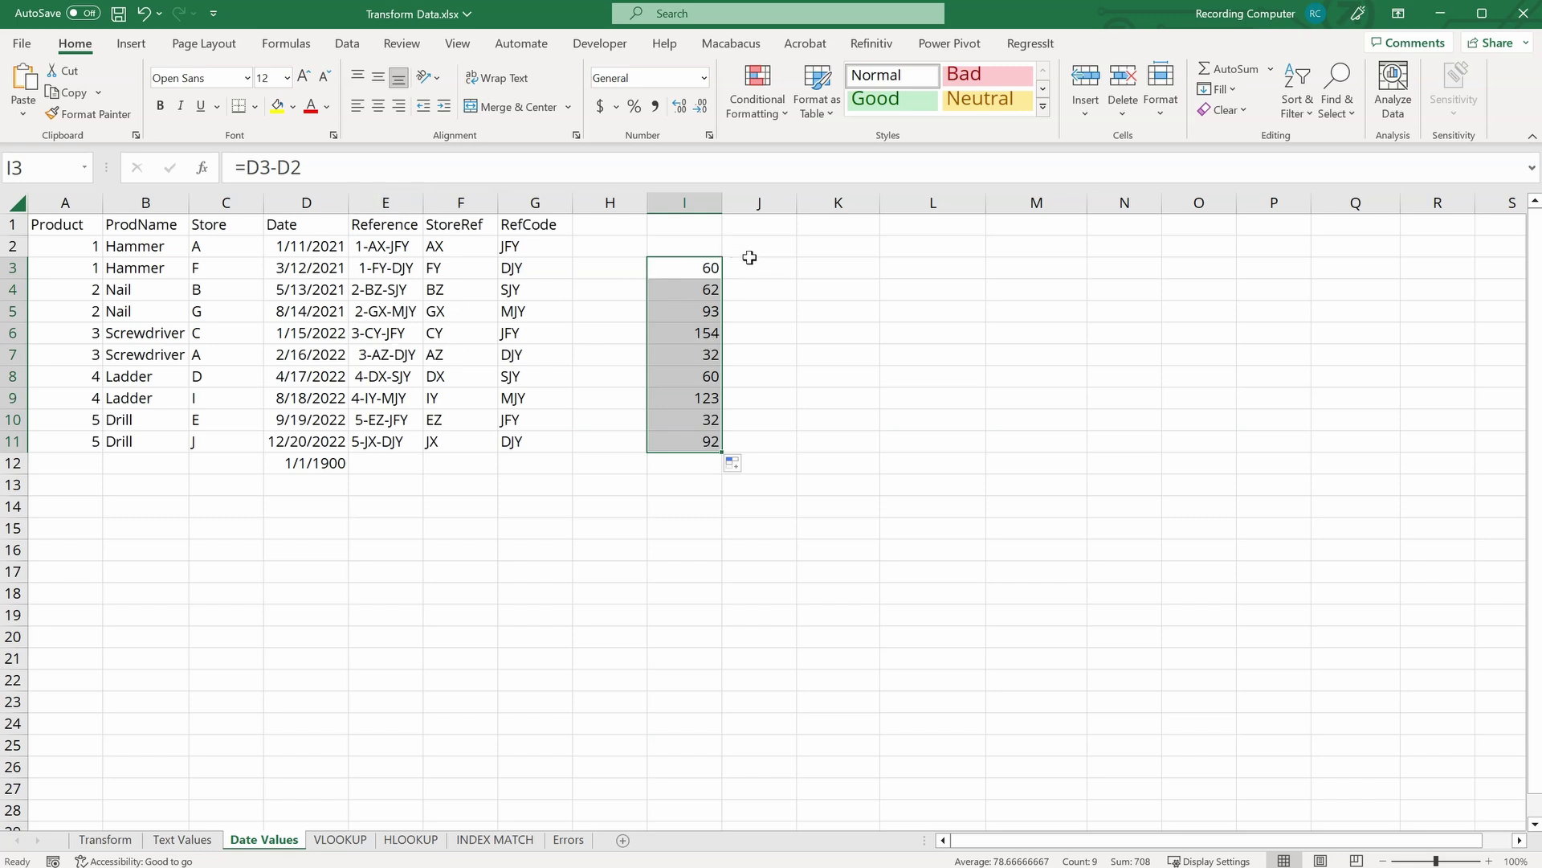
Step: Enter =DATEDIF(D2,D3,"d") in J3 to calculate the days between consecutive dates, and fill it down to J11
click(749, 267)
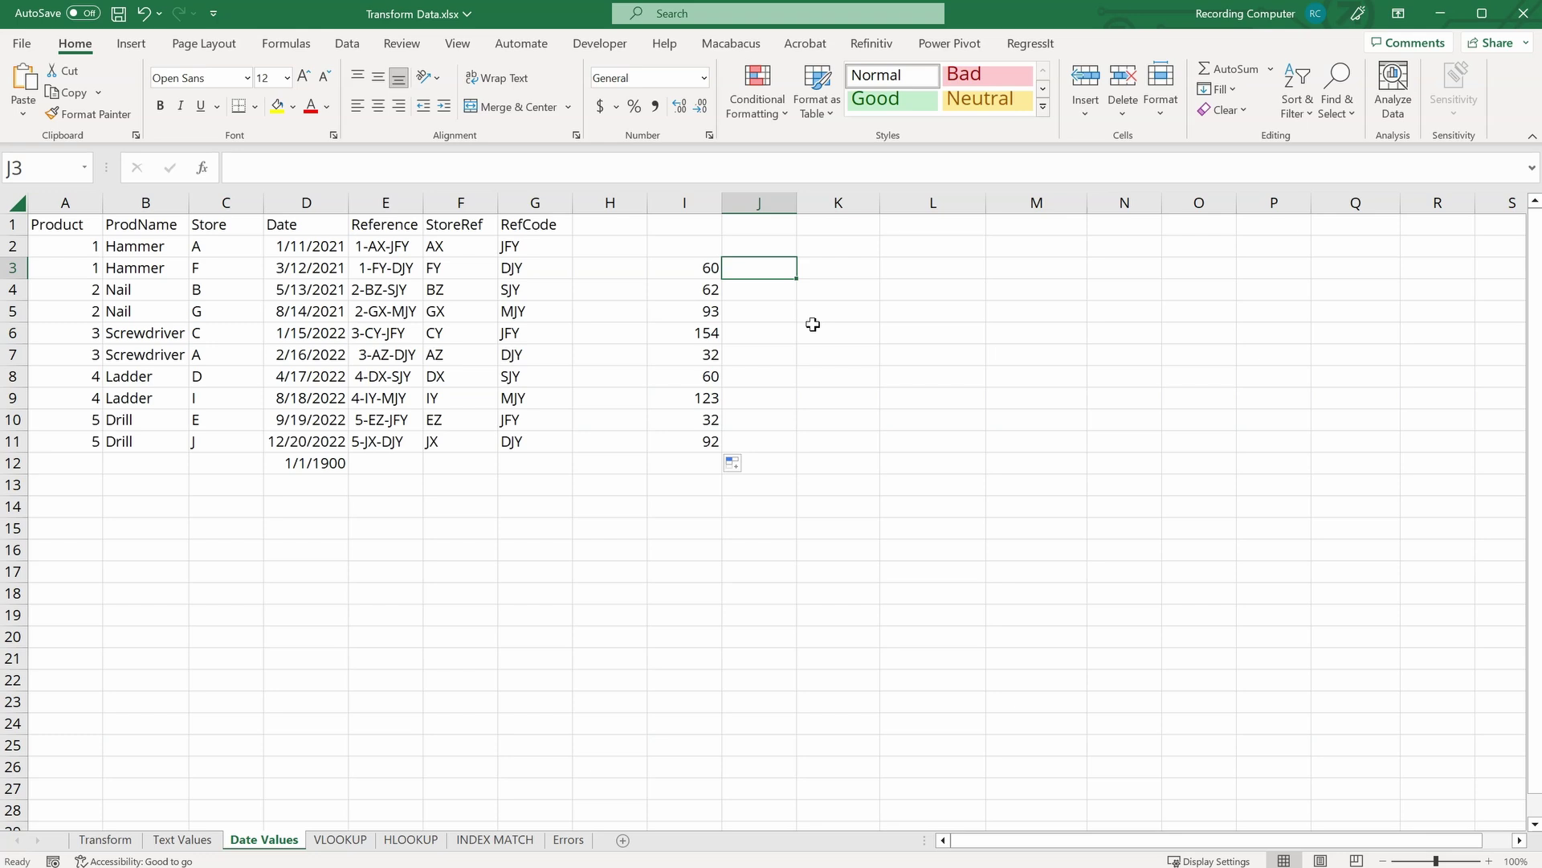
text(=DA)
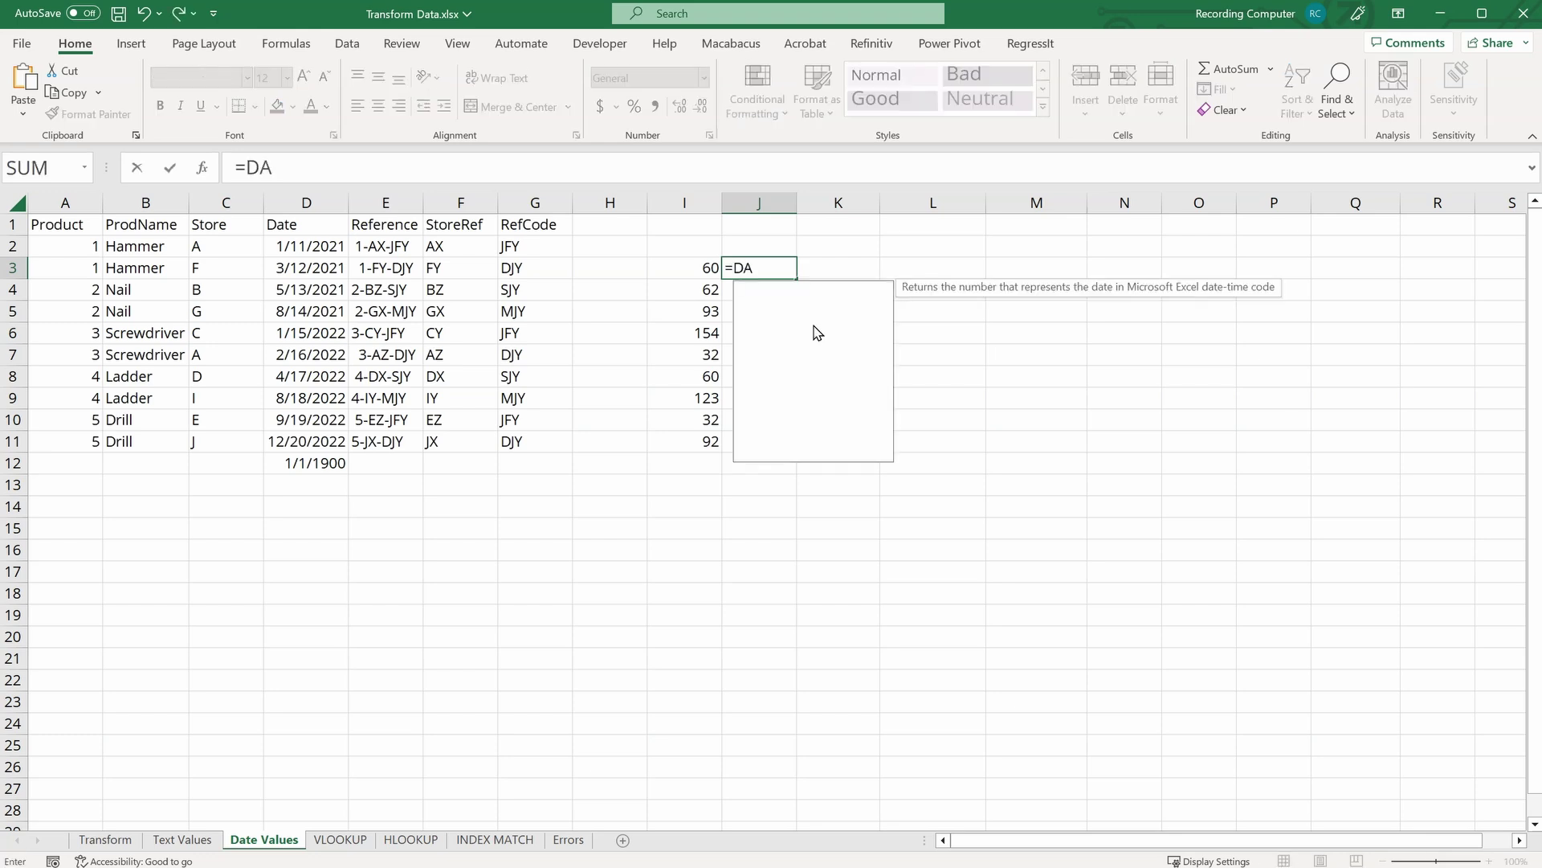
text(TEDOF)
key(BackSpace)
key(BackSpace)
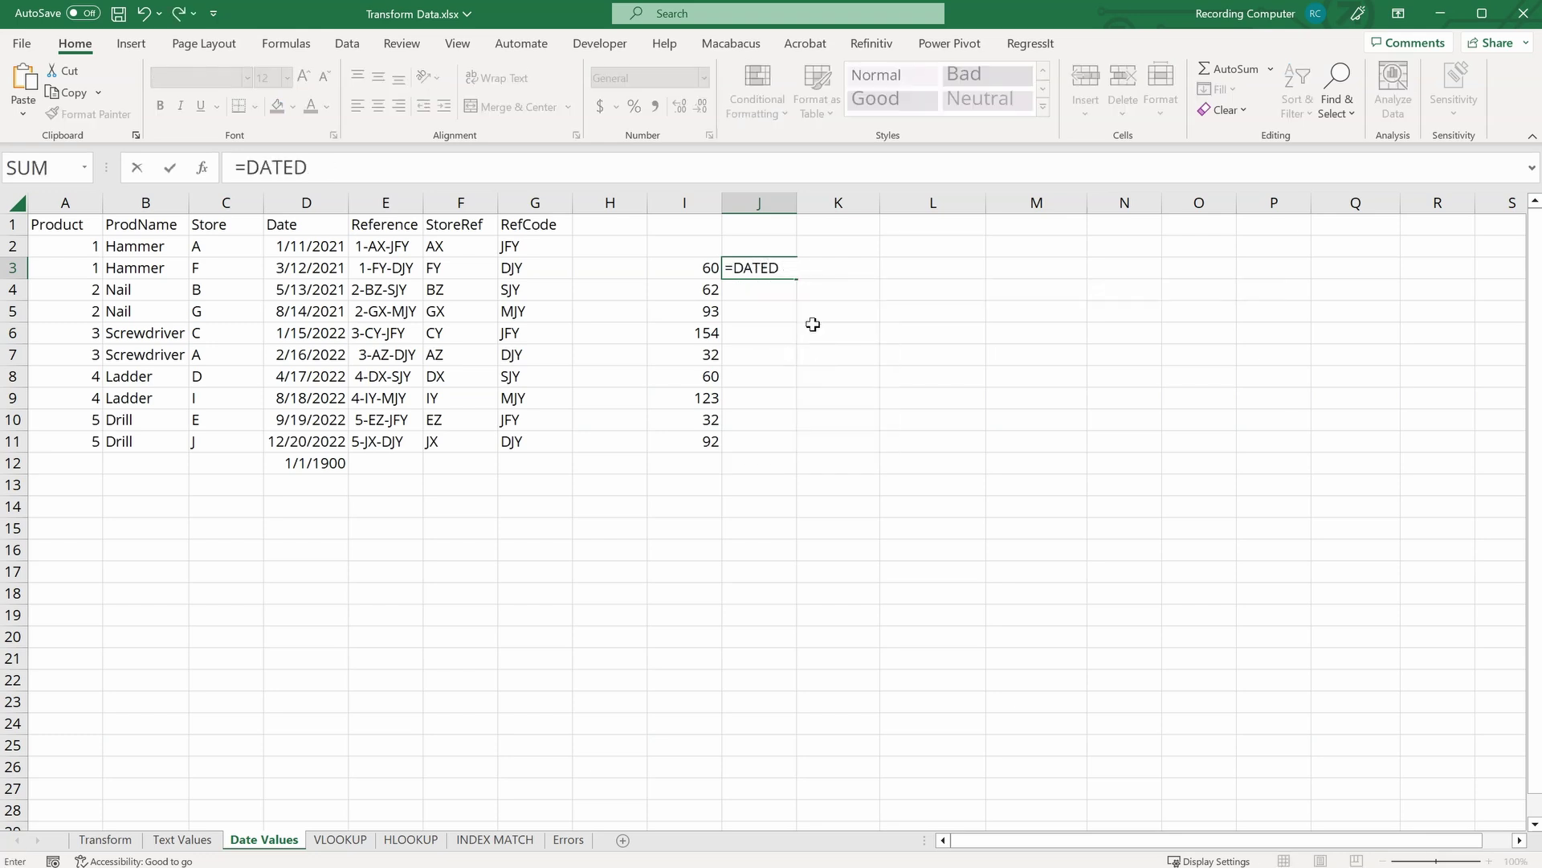
text(IF()
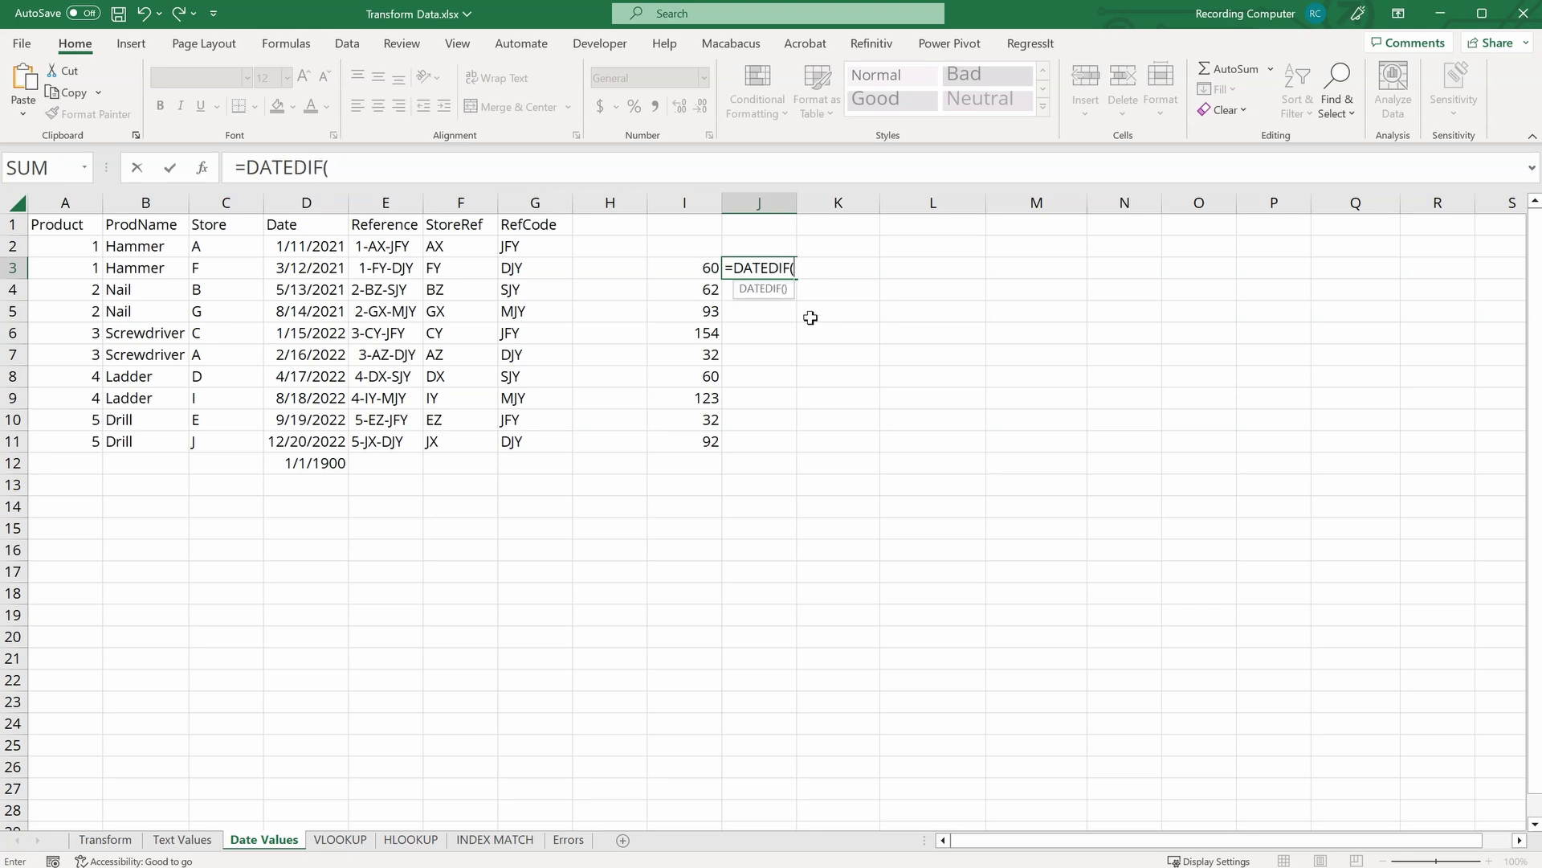
click(319, 247)
text(,)
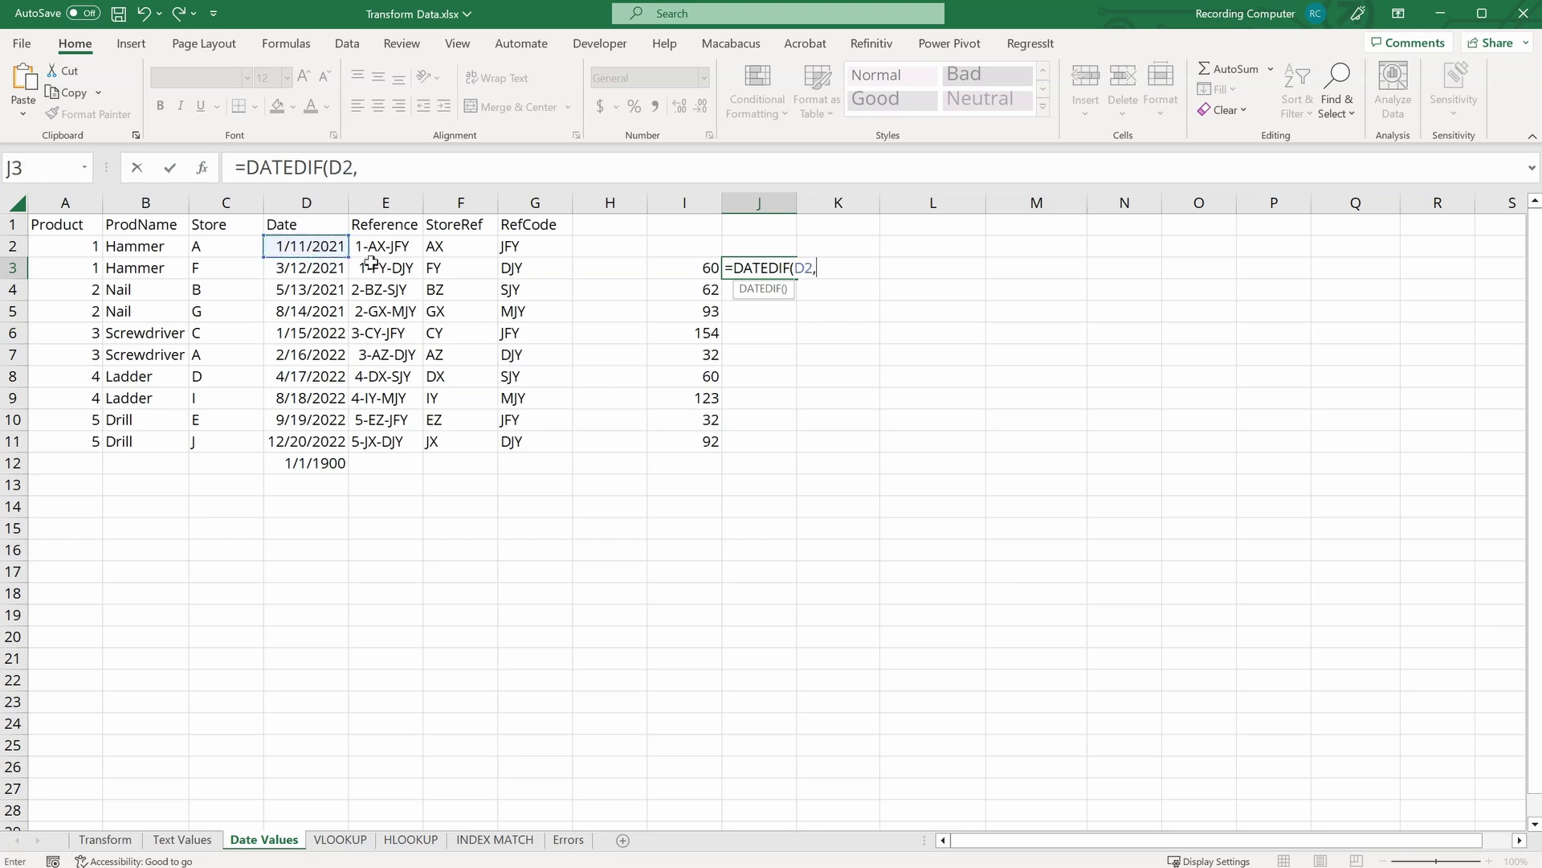
click(332, 271)
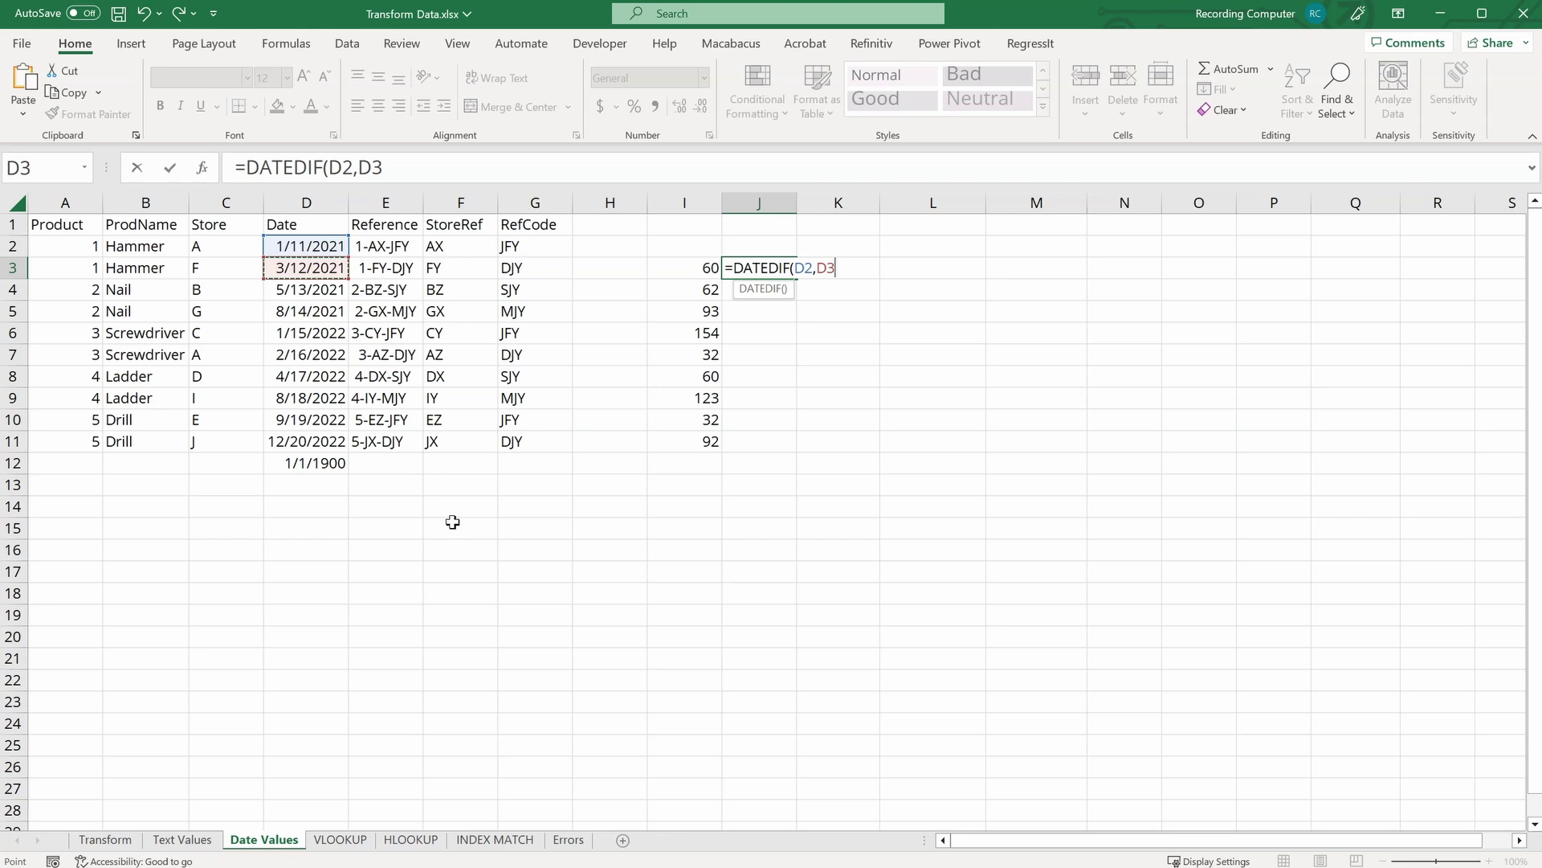
text(,)
click(447, 163)
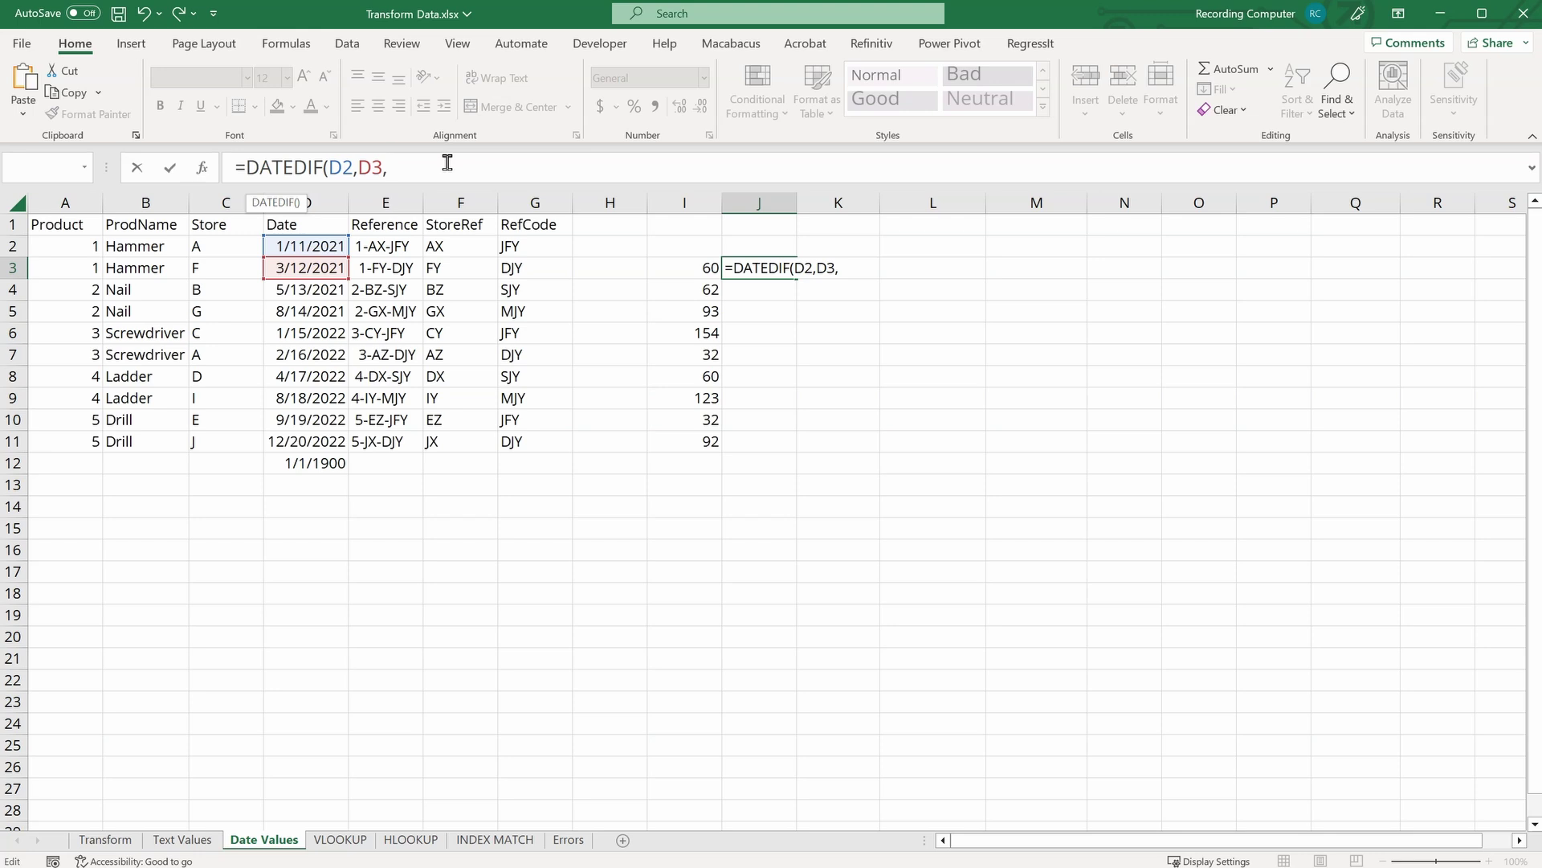
text("d")
key(Return)
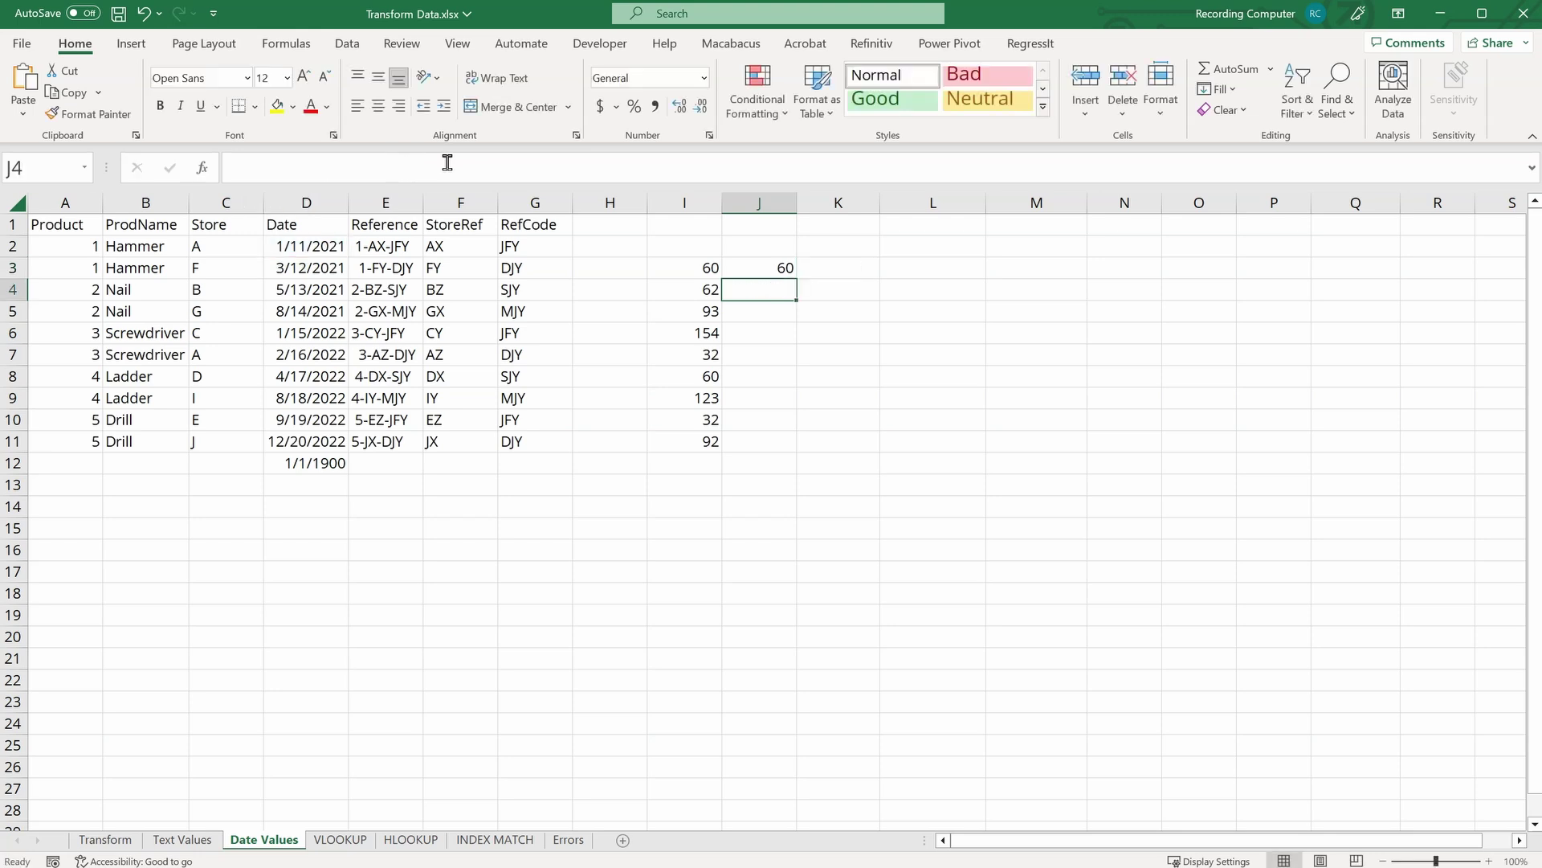
click(769, 269)
double_click(796, 278)
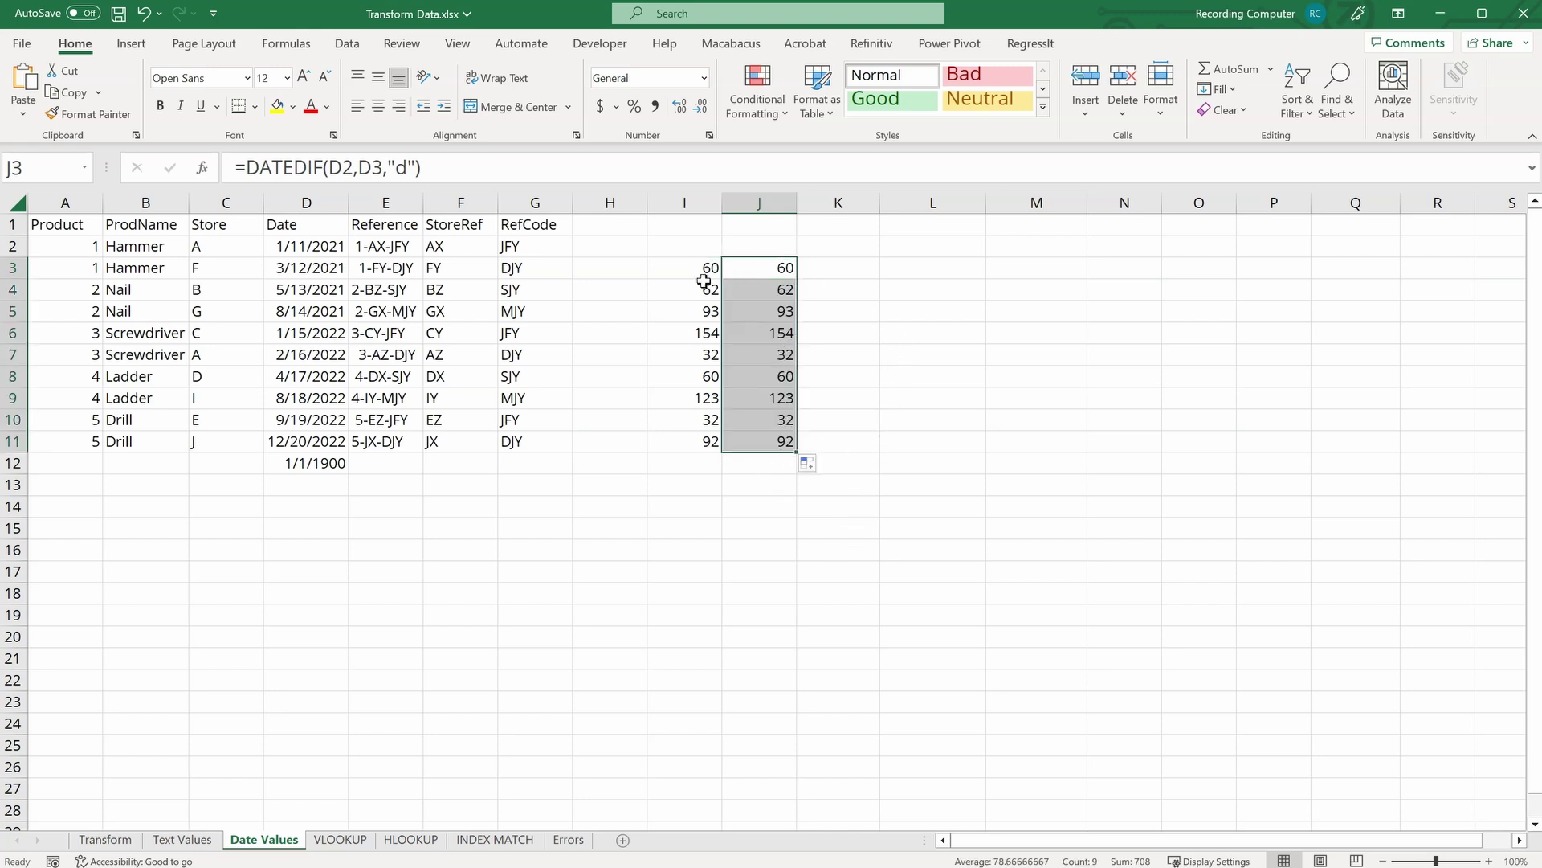
Step: Change the DATEDIF unit in J3 to "m" for months and fill the formula down to J11
click(772, 266)
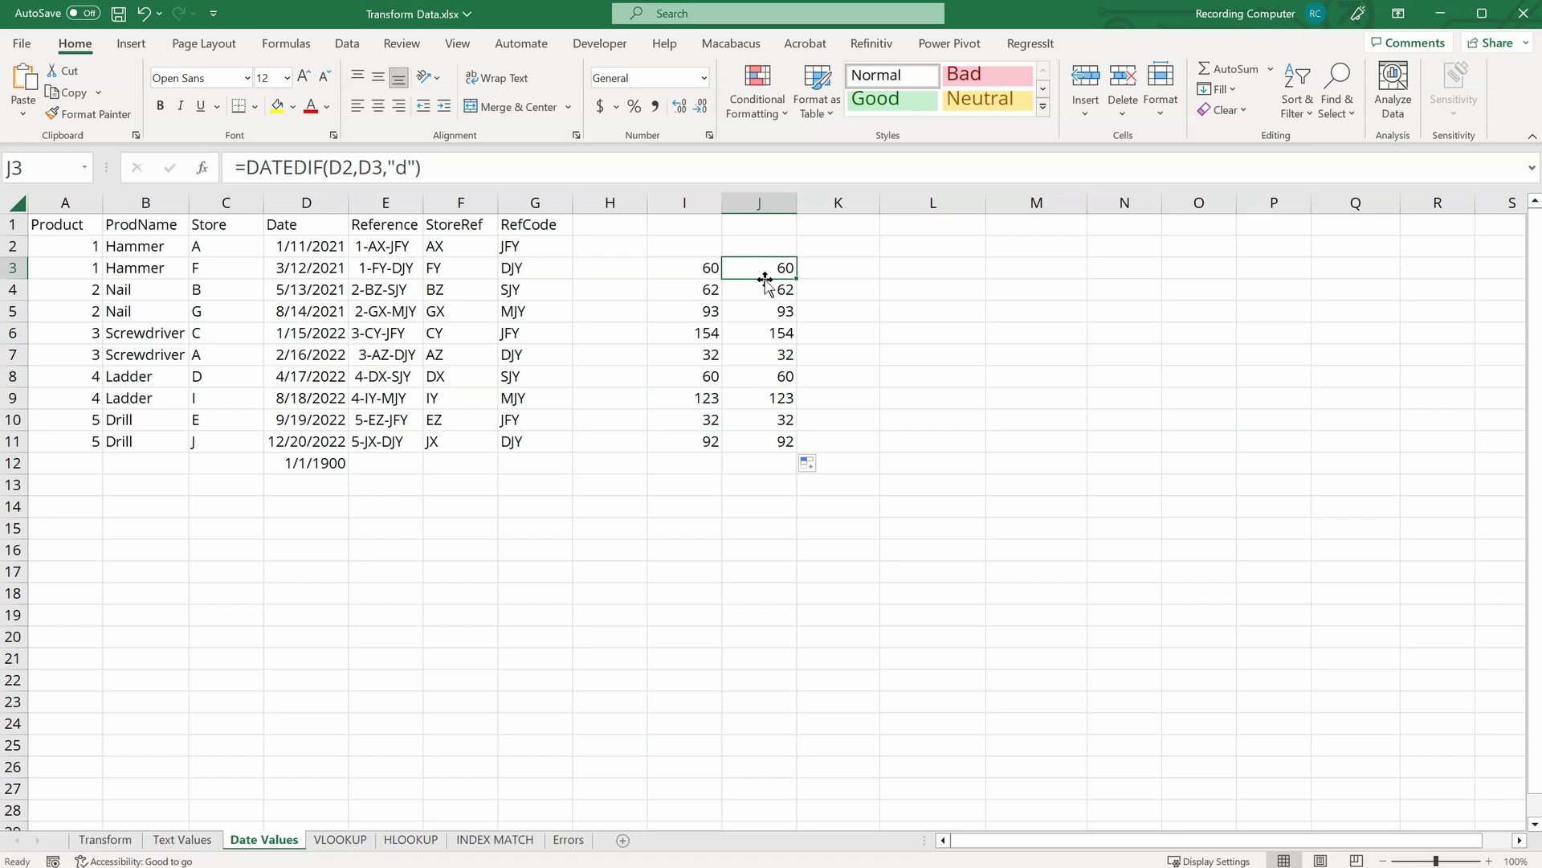
double_click(405, 168)
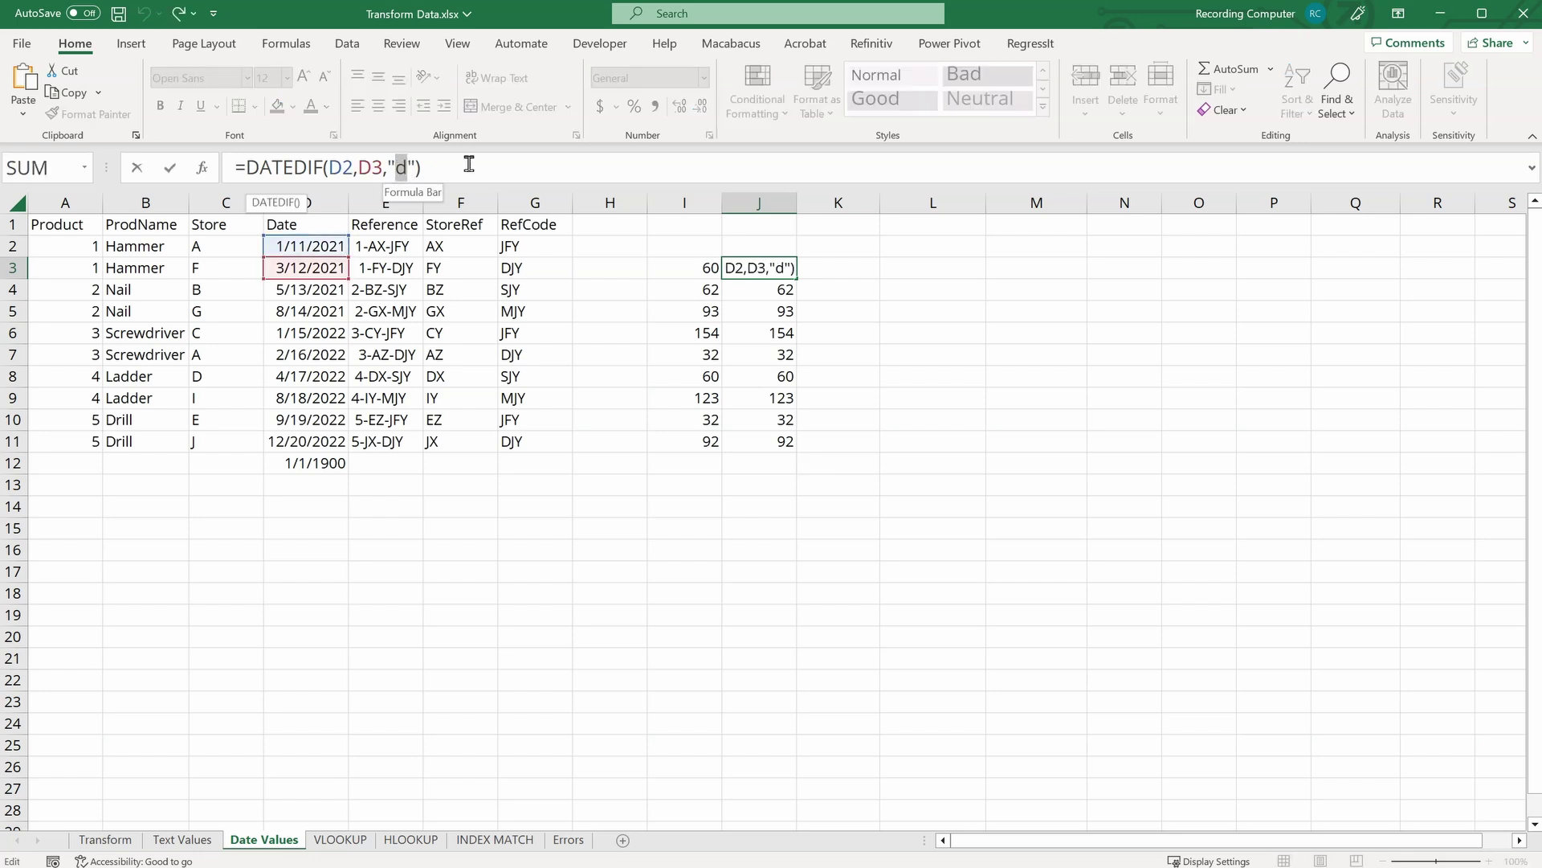
text(m)
key(Return)
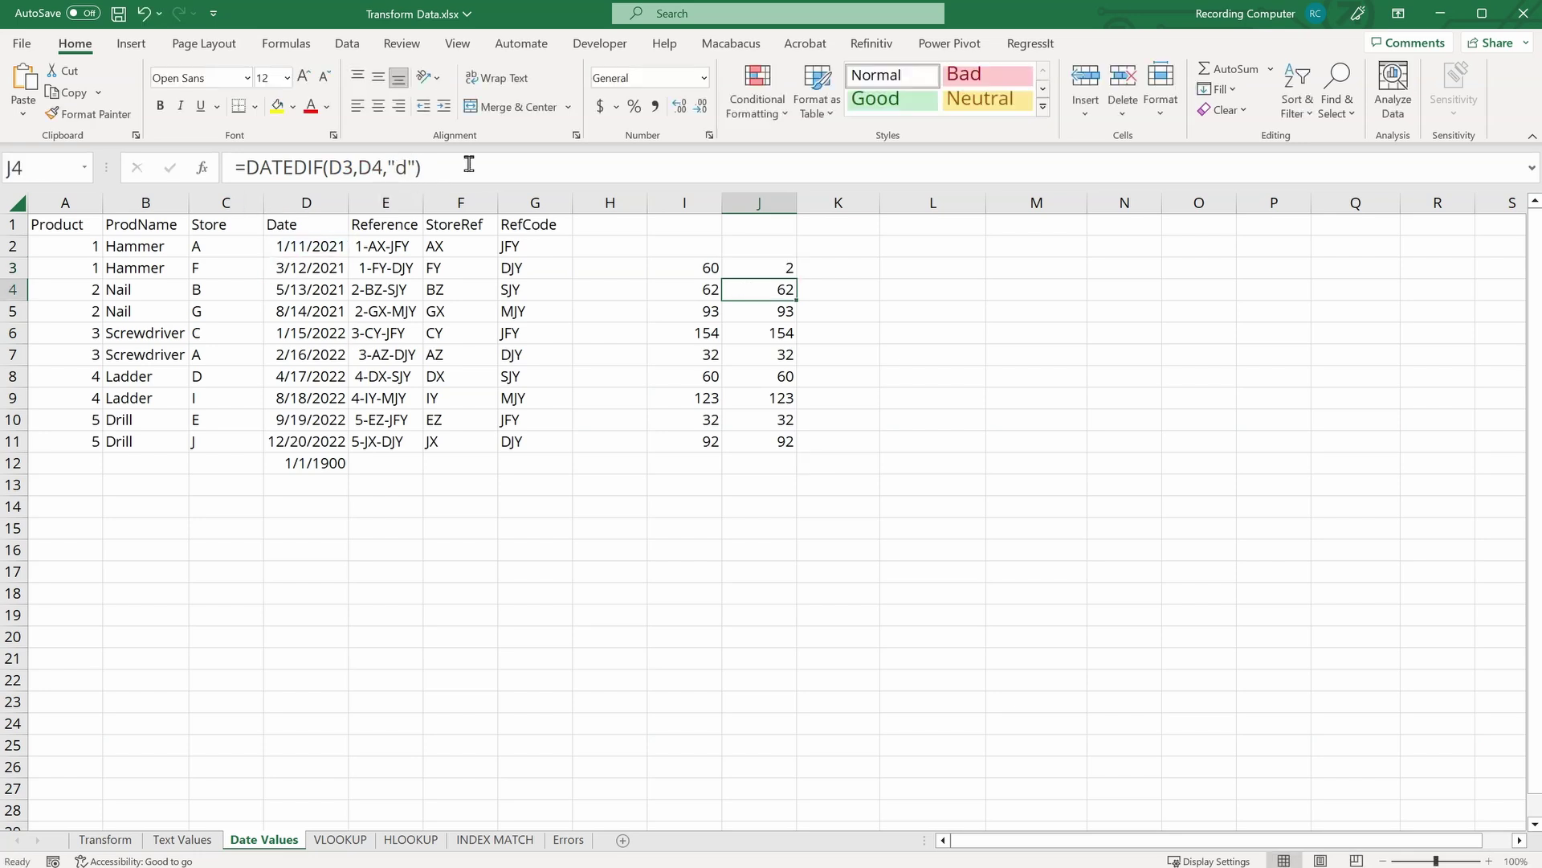
click(779, 268)
double_click(796, 277)
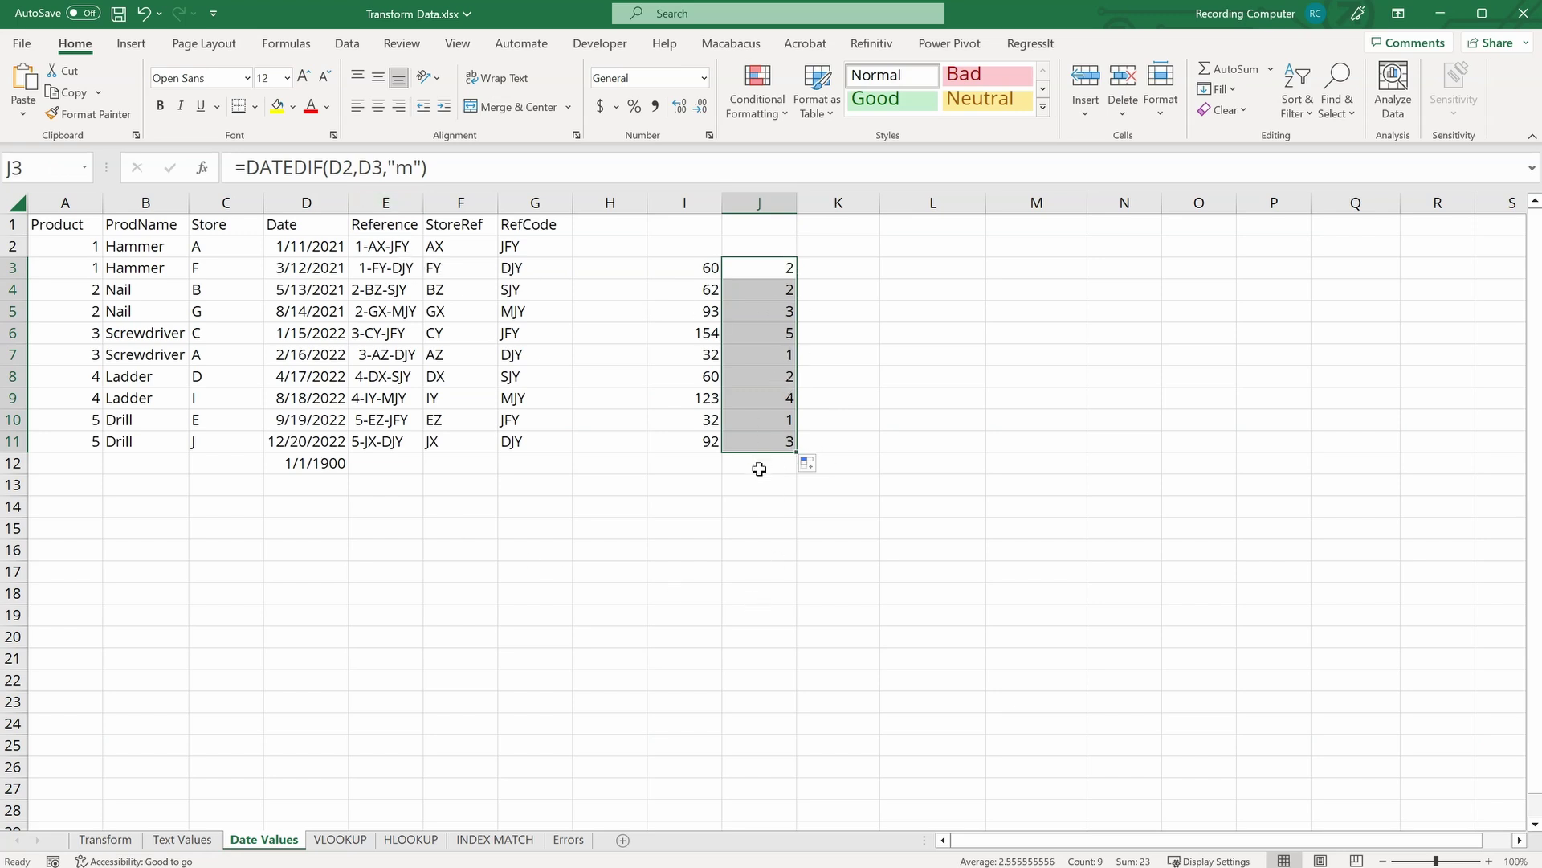
Step: Enter =YEARFRAC(D2,D3) in J13 to calculate the fraction of a year between the first two dates
click(784, 465)
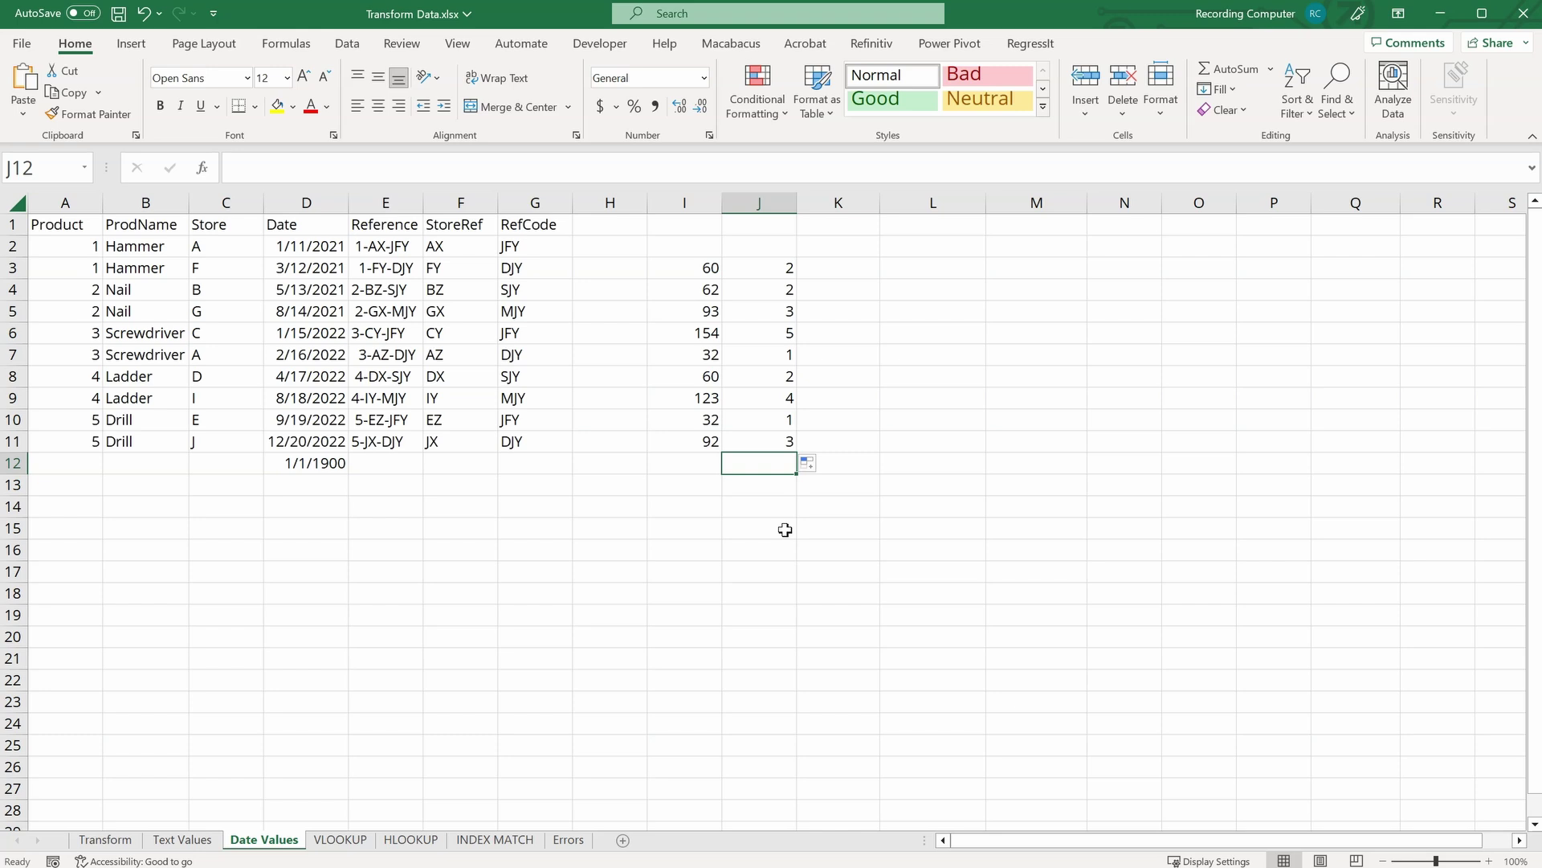
key(Down)
text(=year)
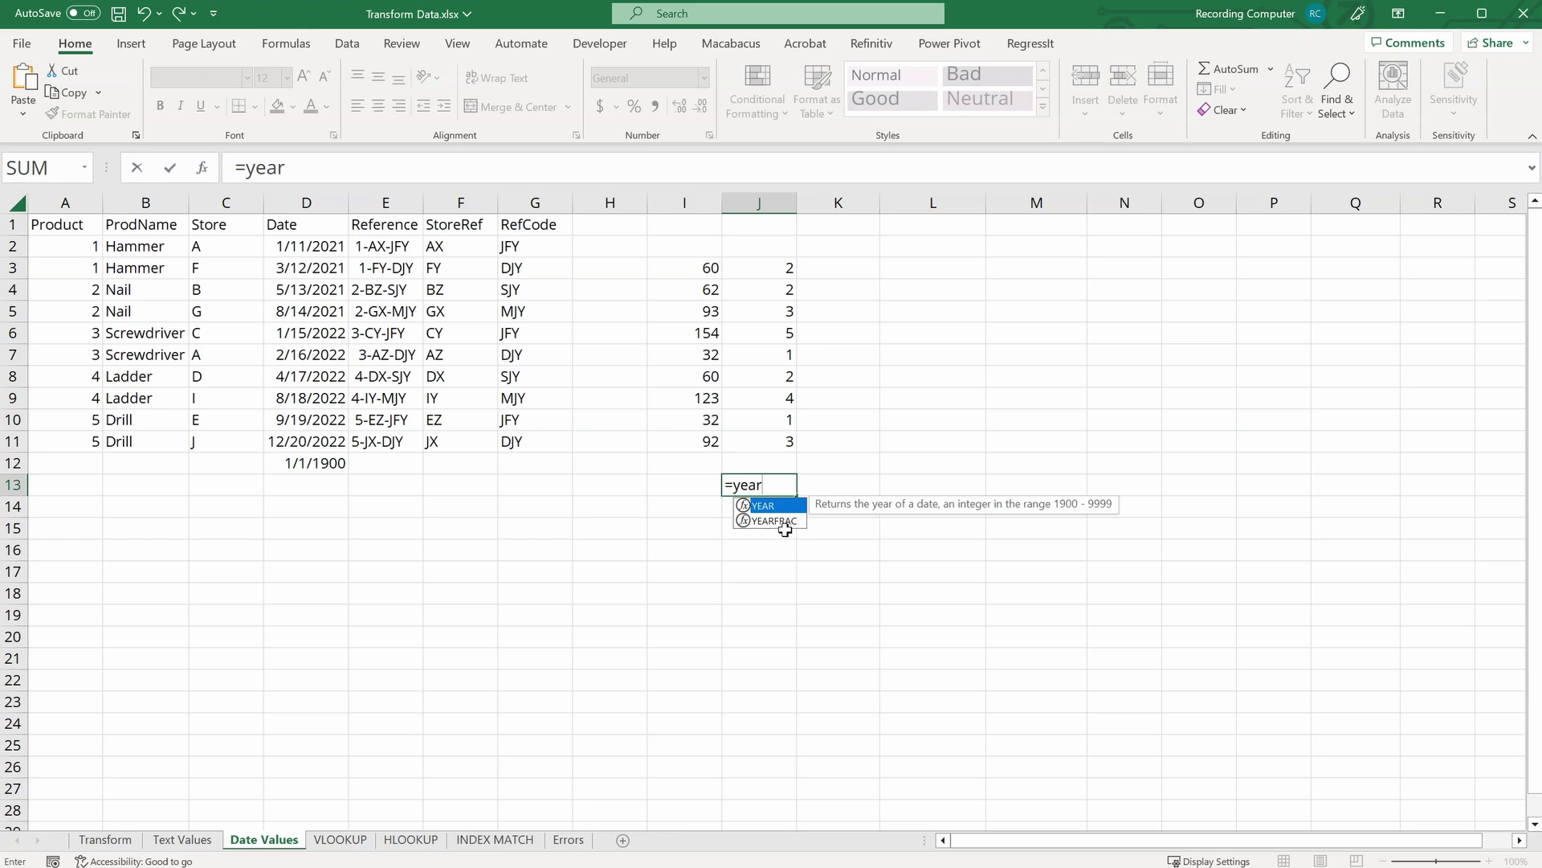
double_click(785, 523)
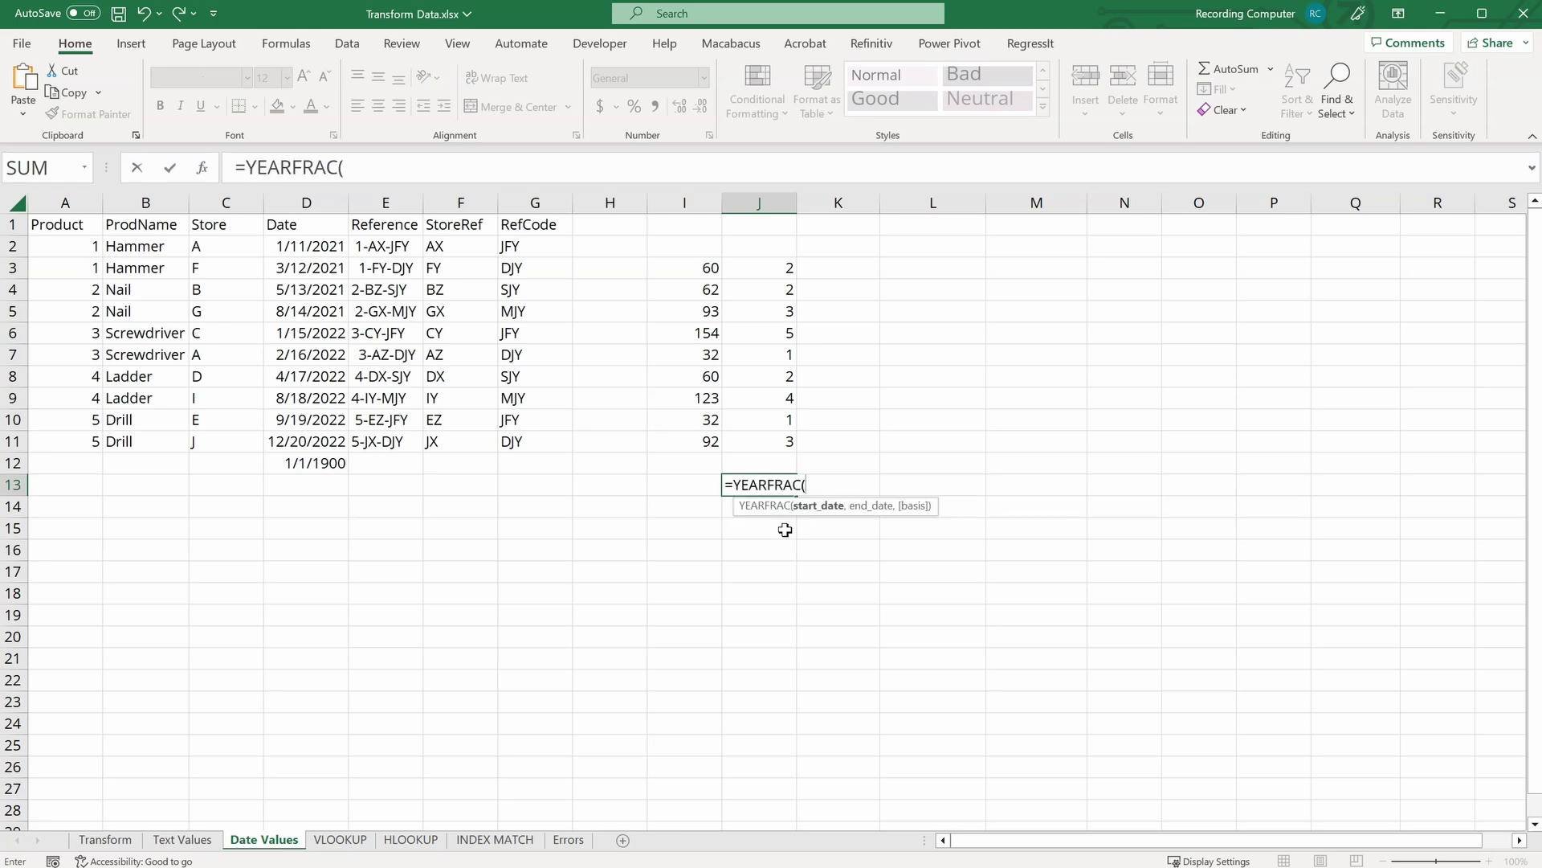
click(325, 249)
text(,)
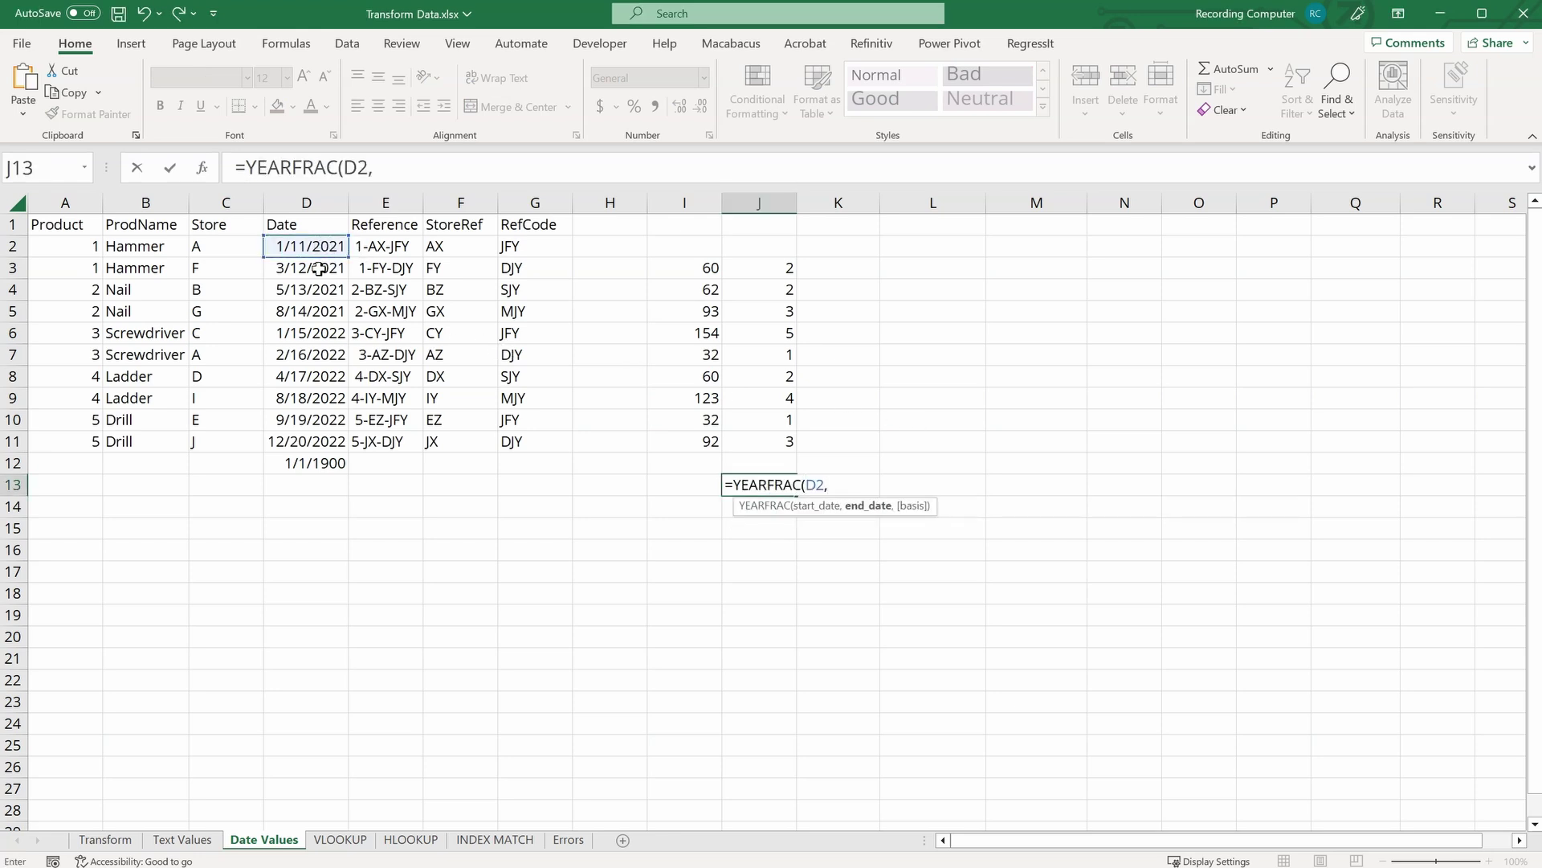
click(317, 269)
text())
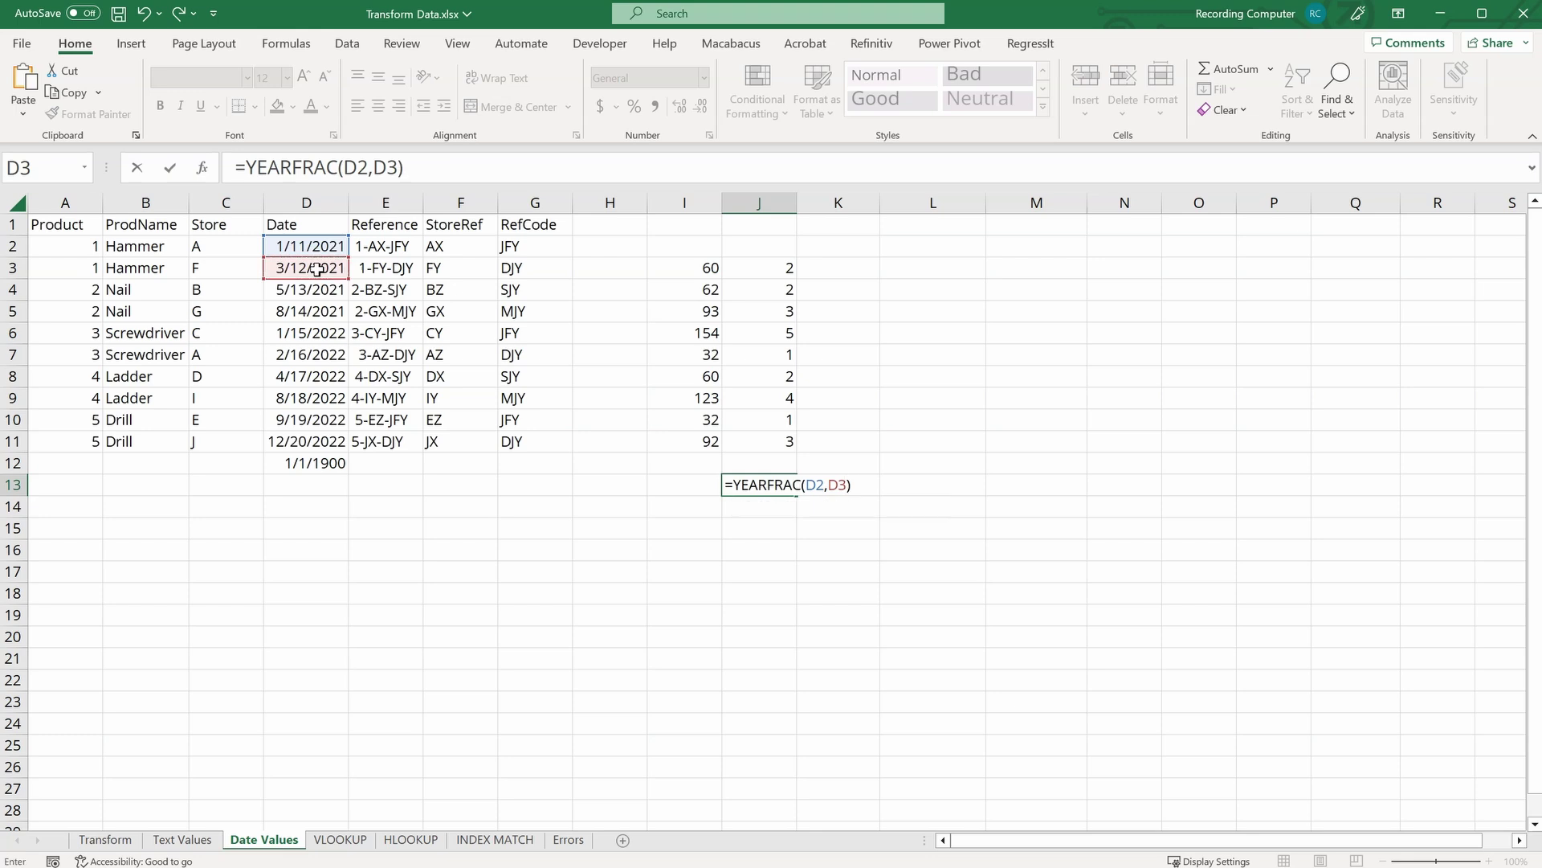
key(Return)
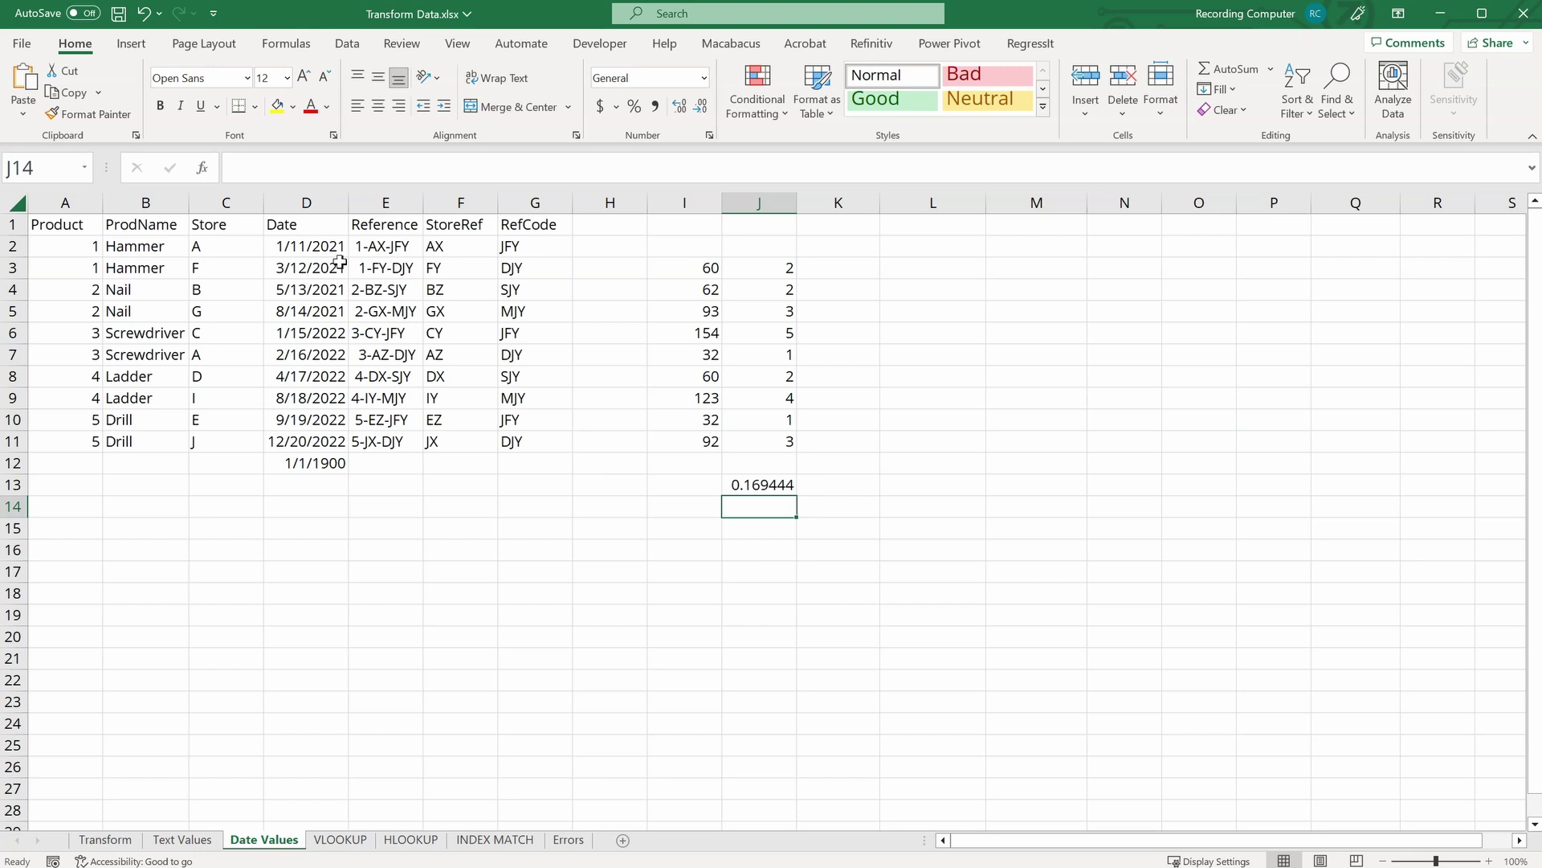
Step: Change the end date of the YEARFRAC formula in J13 to D11
click(773, 482)
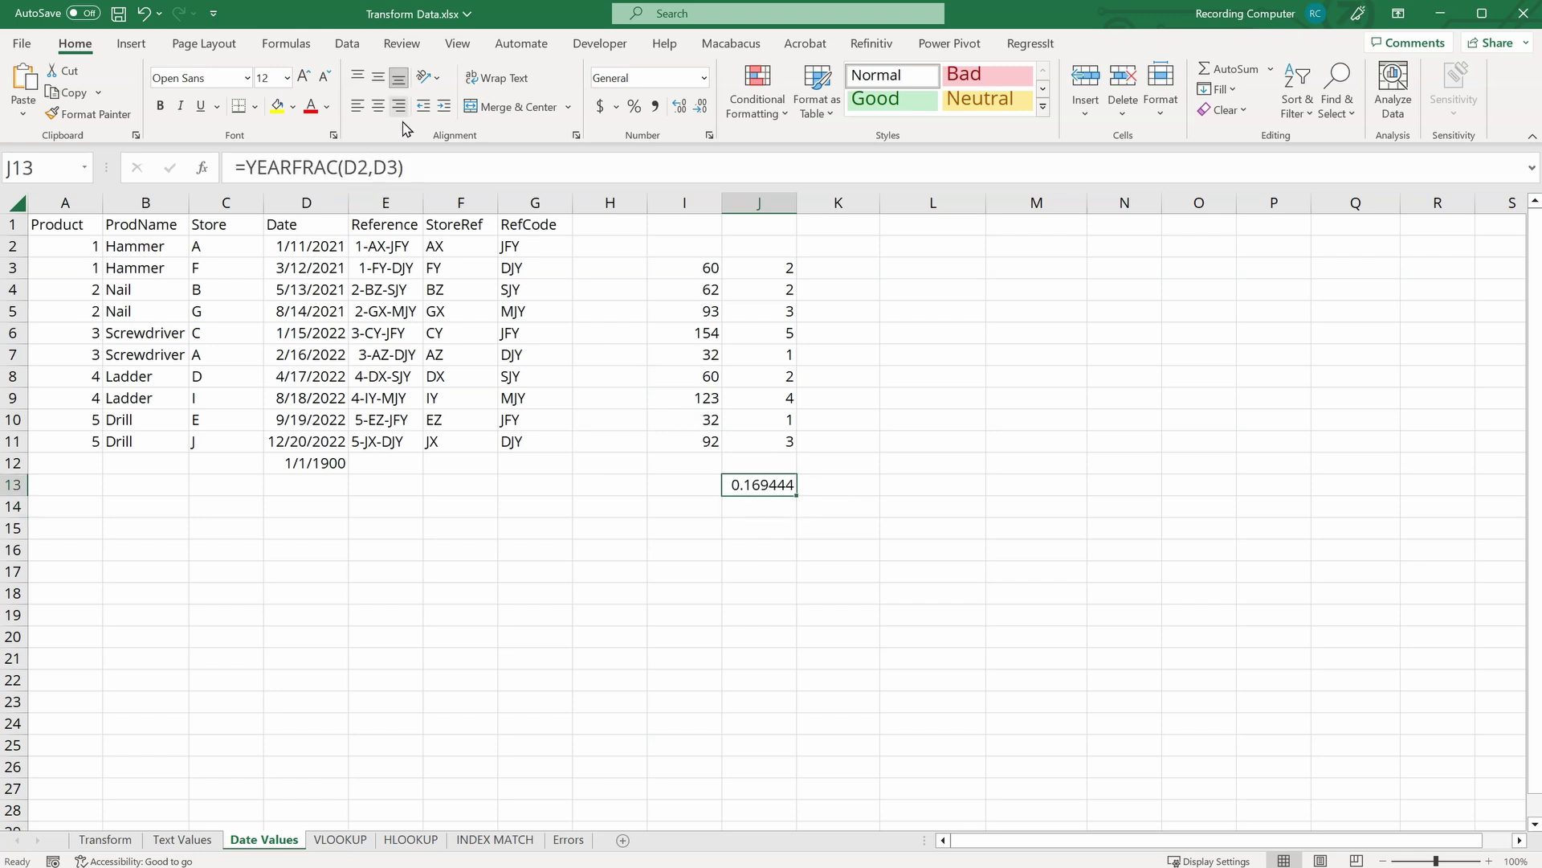
click(401, 163)
key(Left)
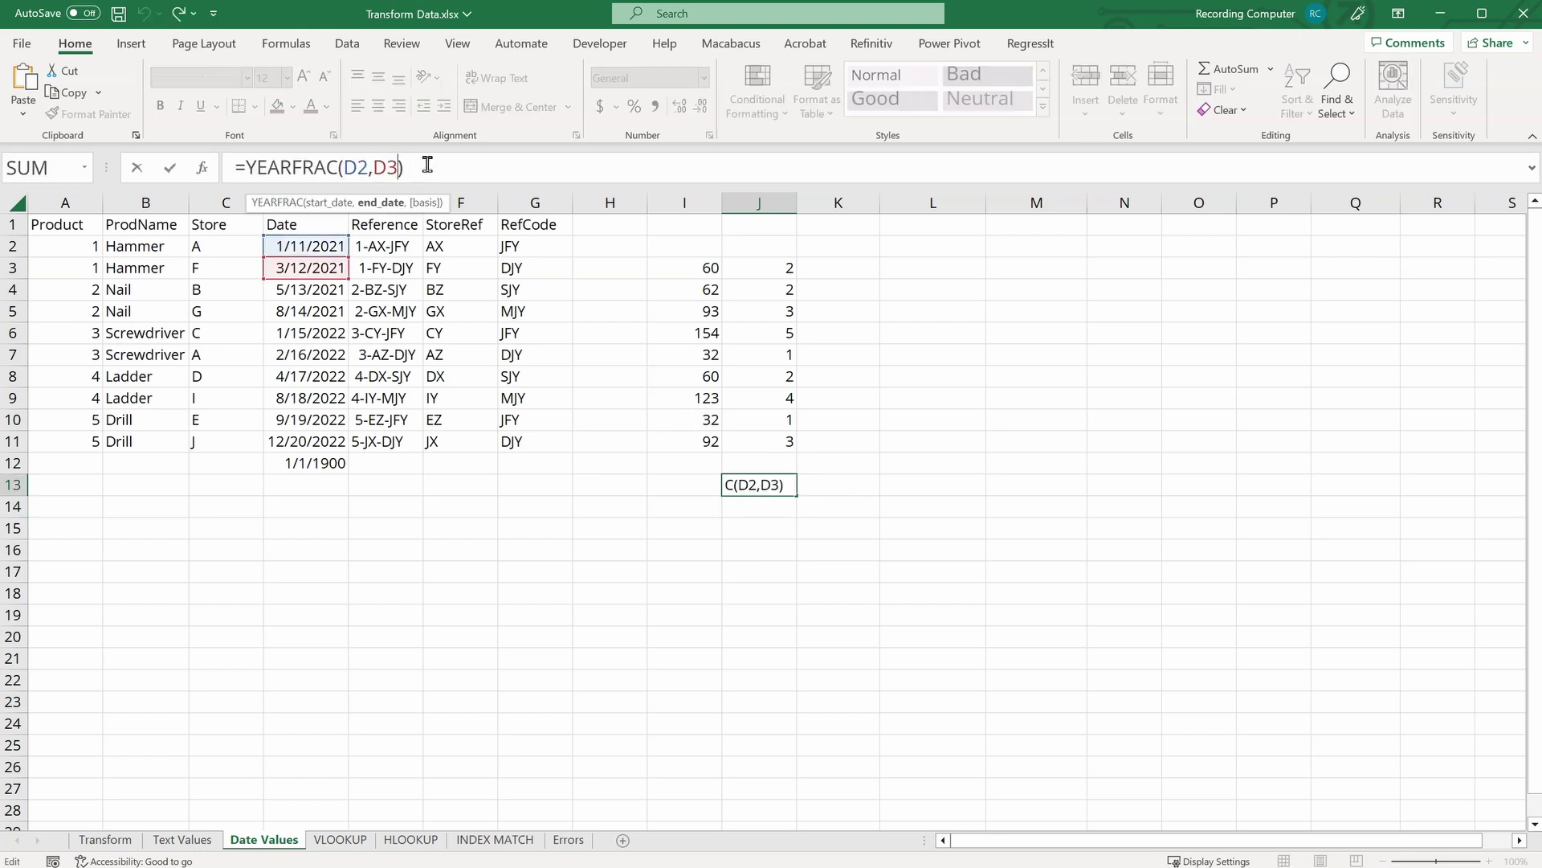
key(BackSpace)
key(BackSpace)
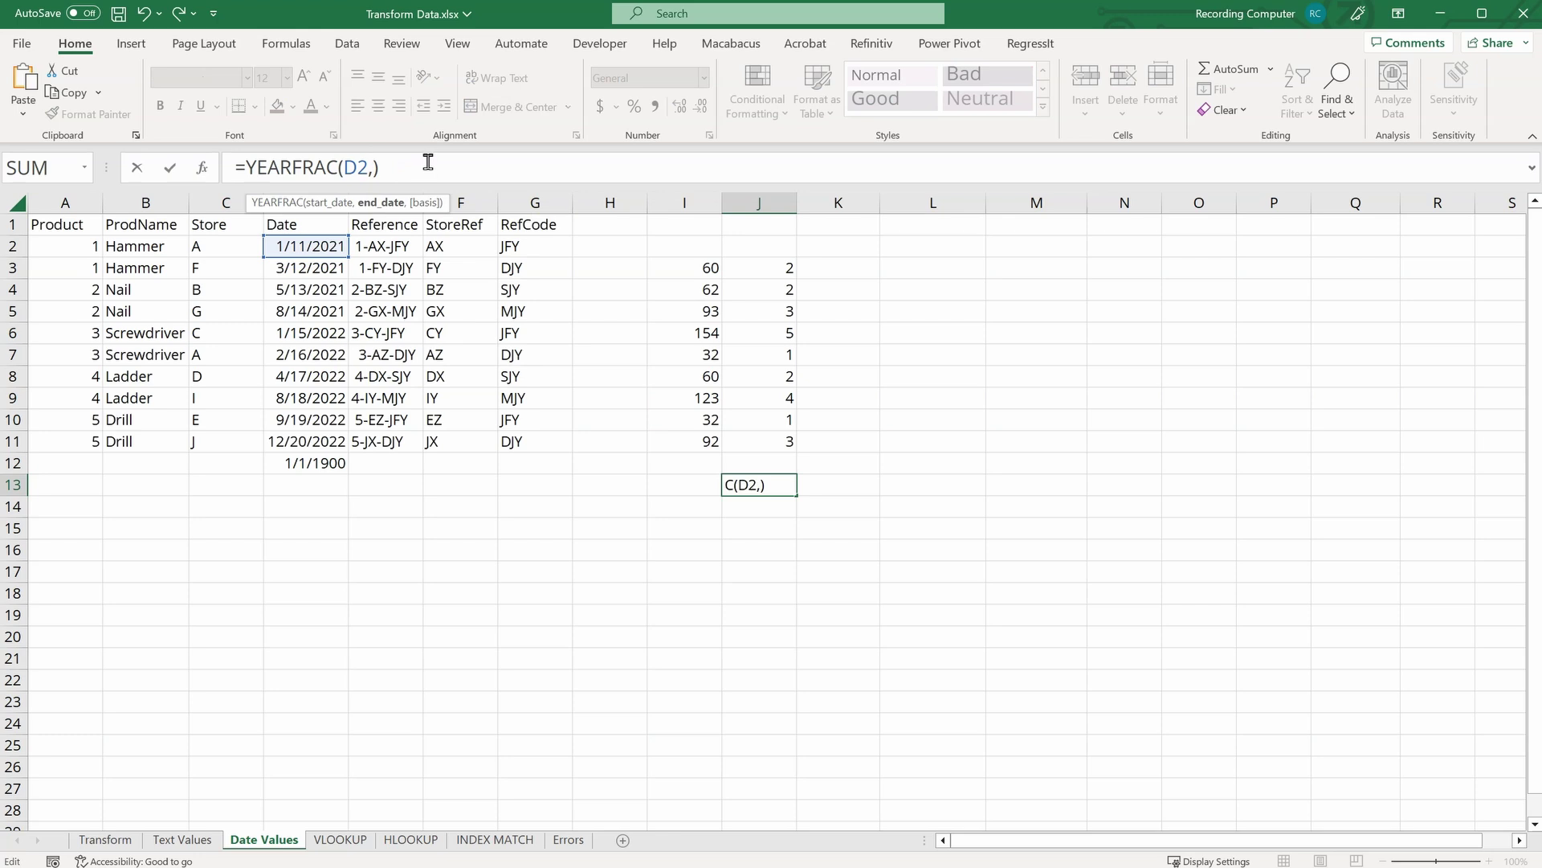
click(302, 438)
key(Return)
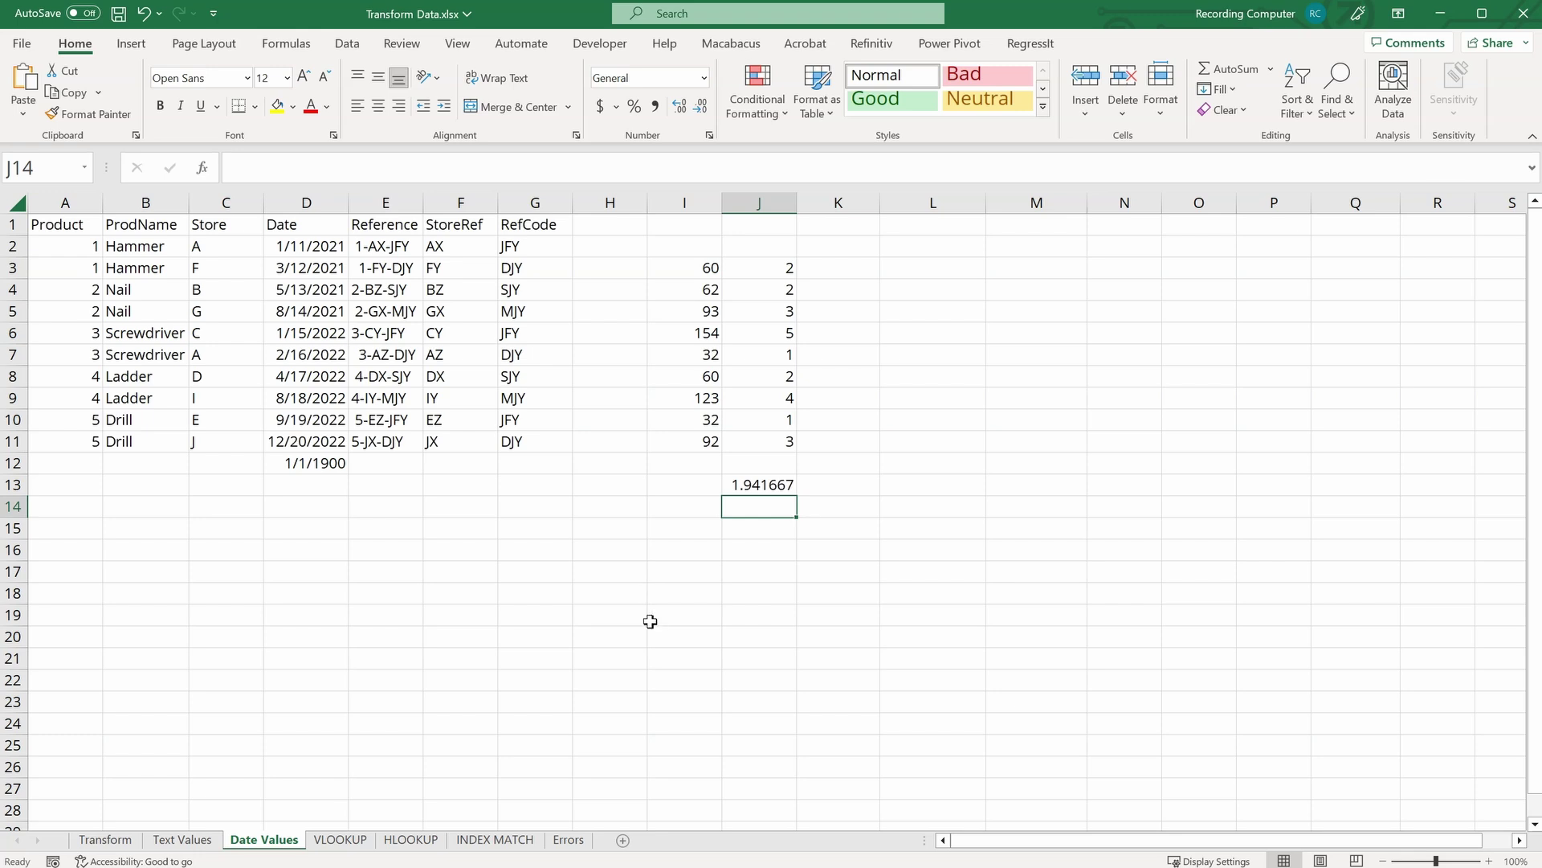
Step: Add a Year column with its header in K1 and =YEAR(D2) in K2, filled down to K11
click(851, 228)
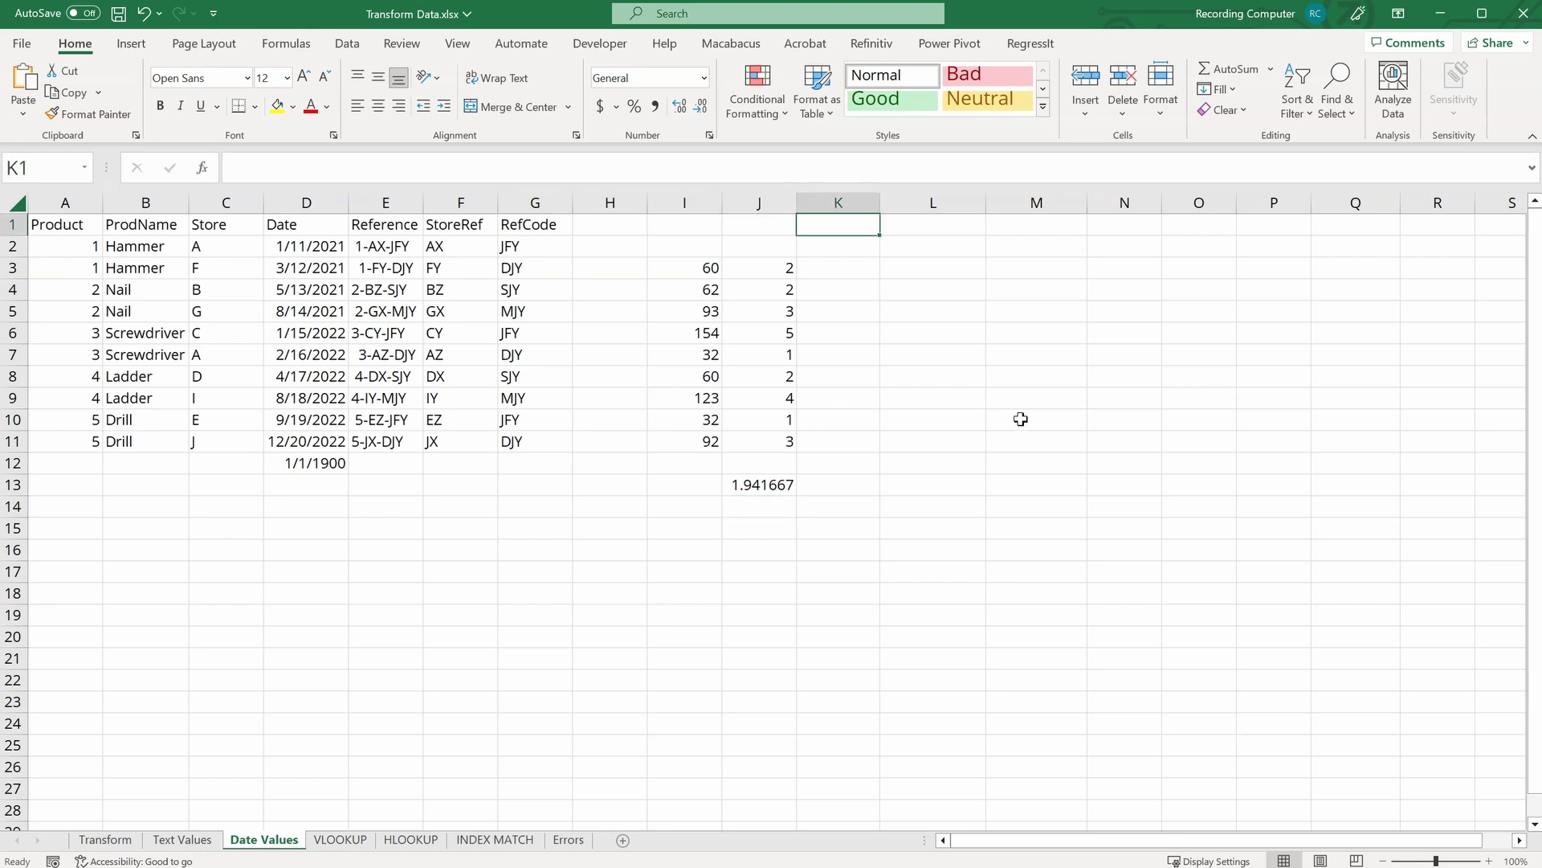
text(Year)
key(Return)
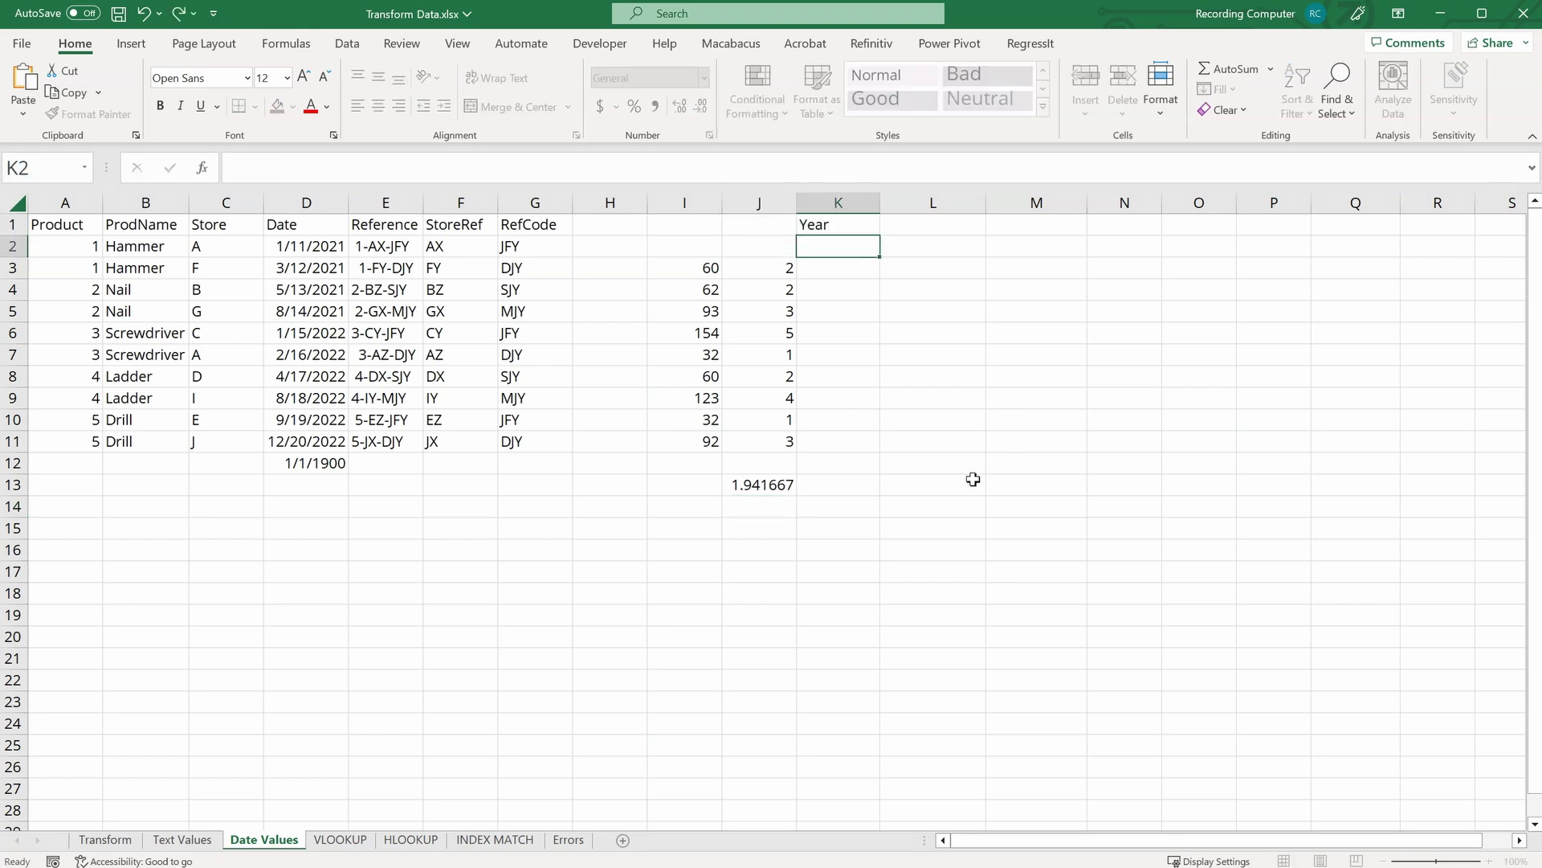
text(=year)
key(Tab)
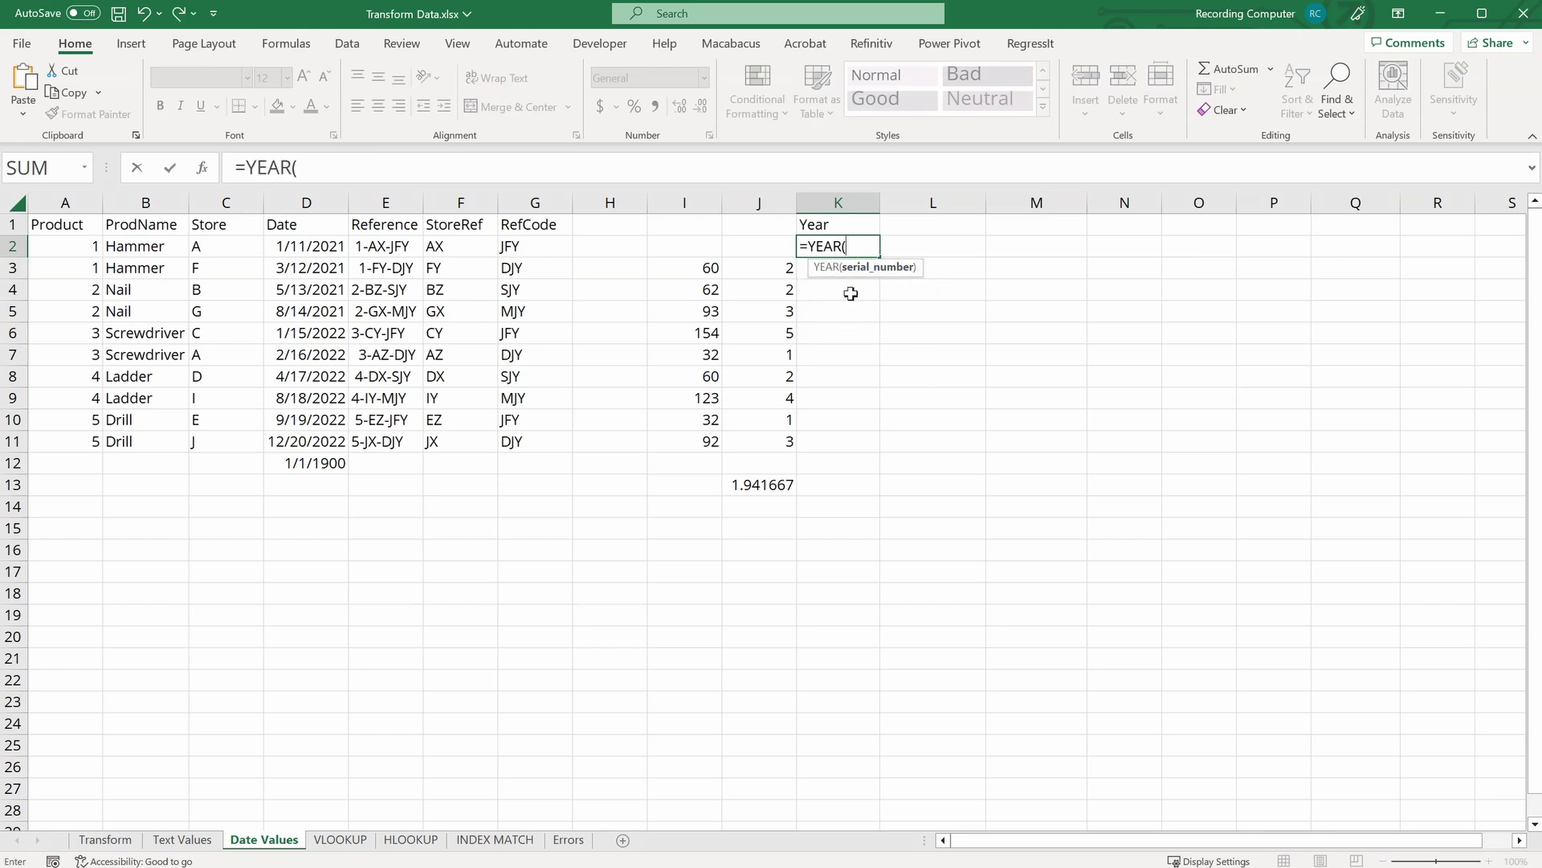
click(291, 250)
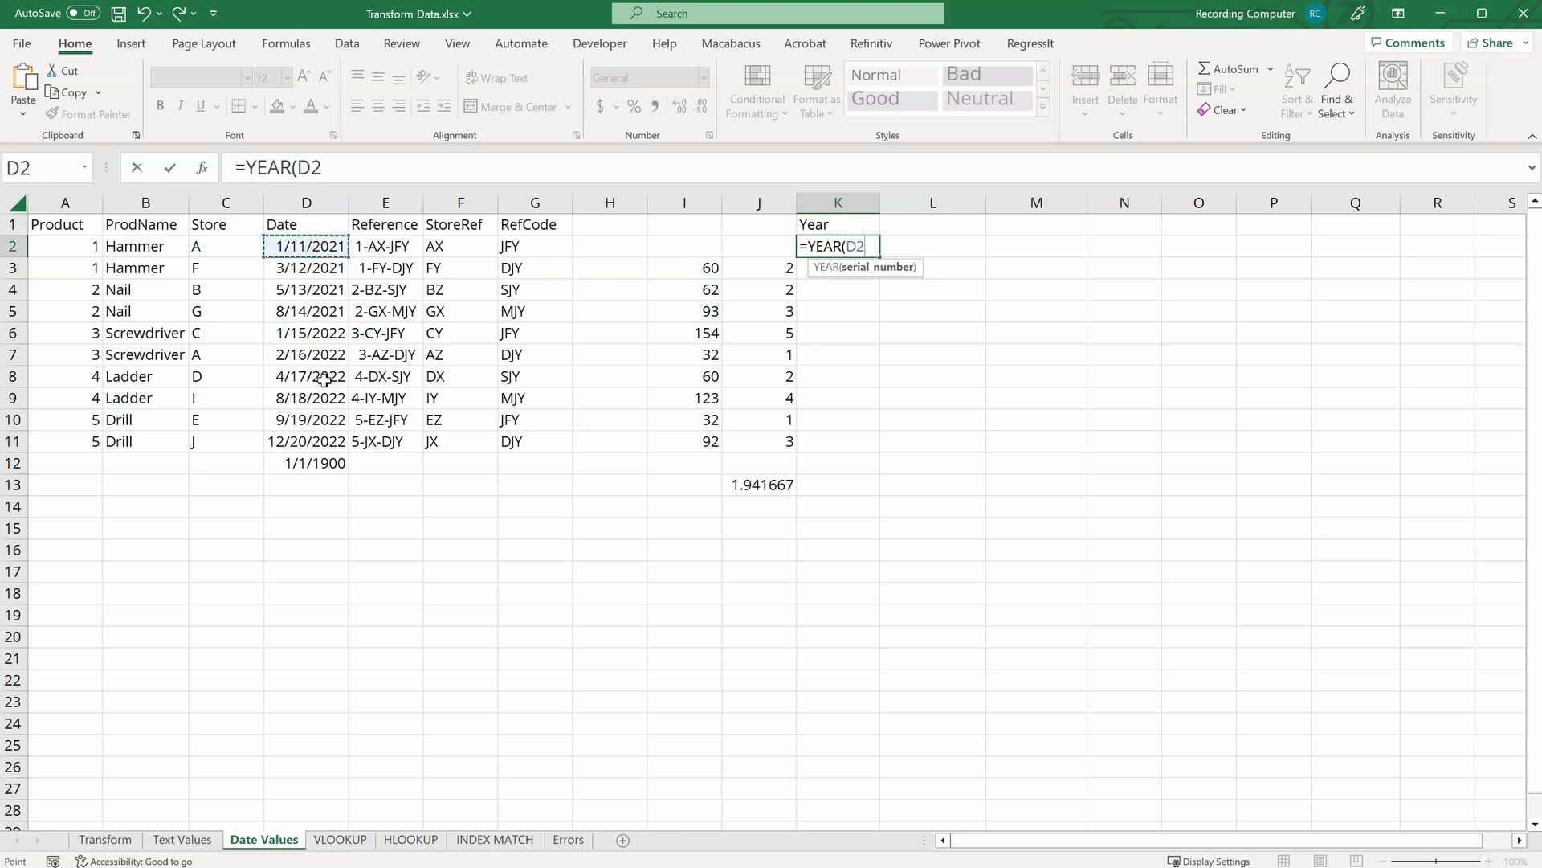
text())
key(Return)
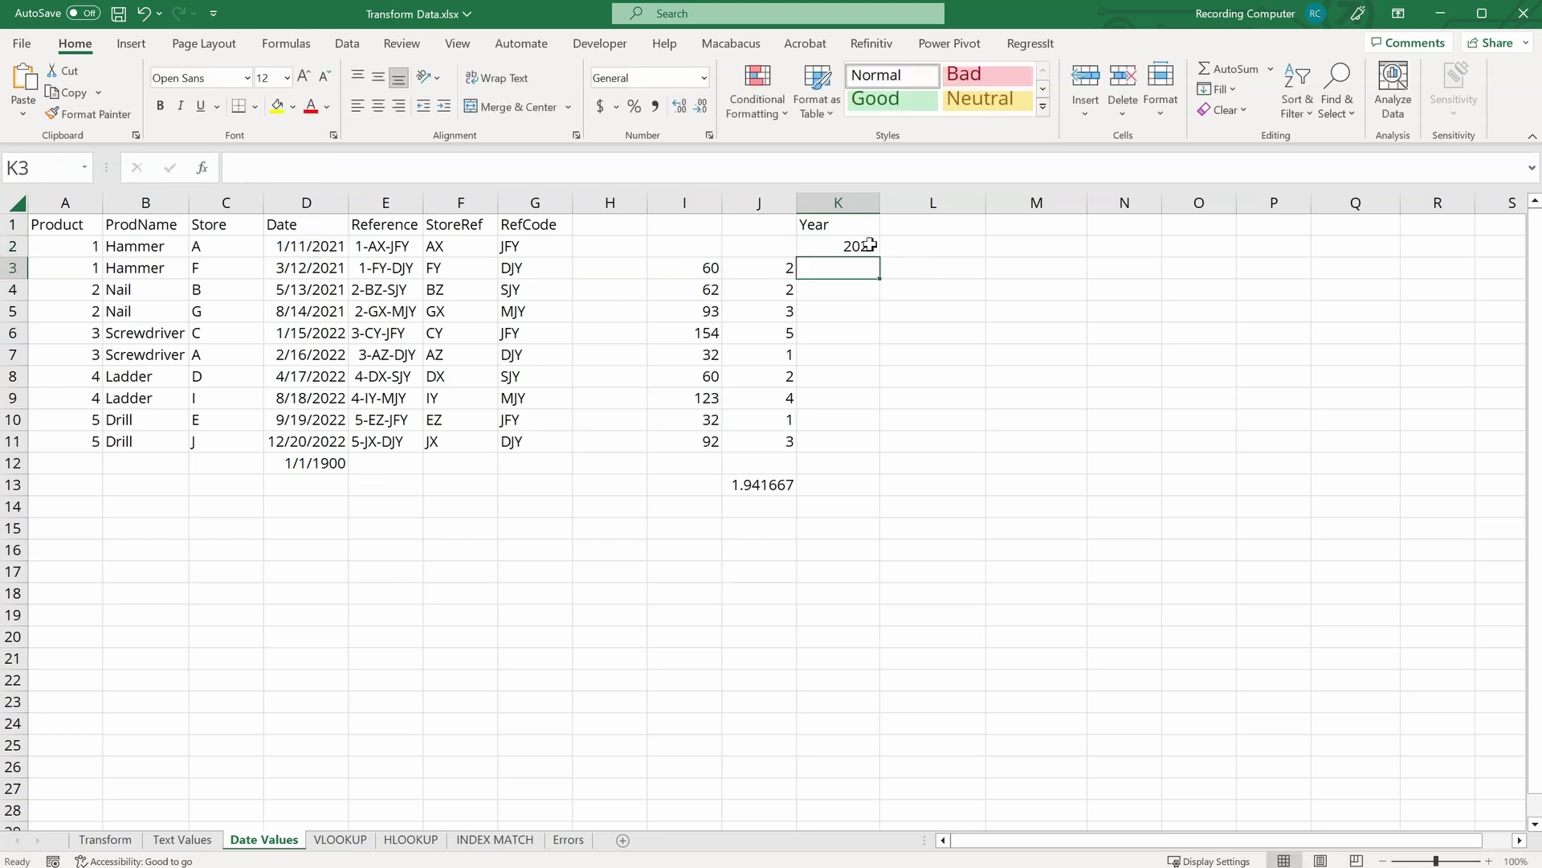
click(870, 245)
drag(878, 254, 864, 448)
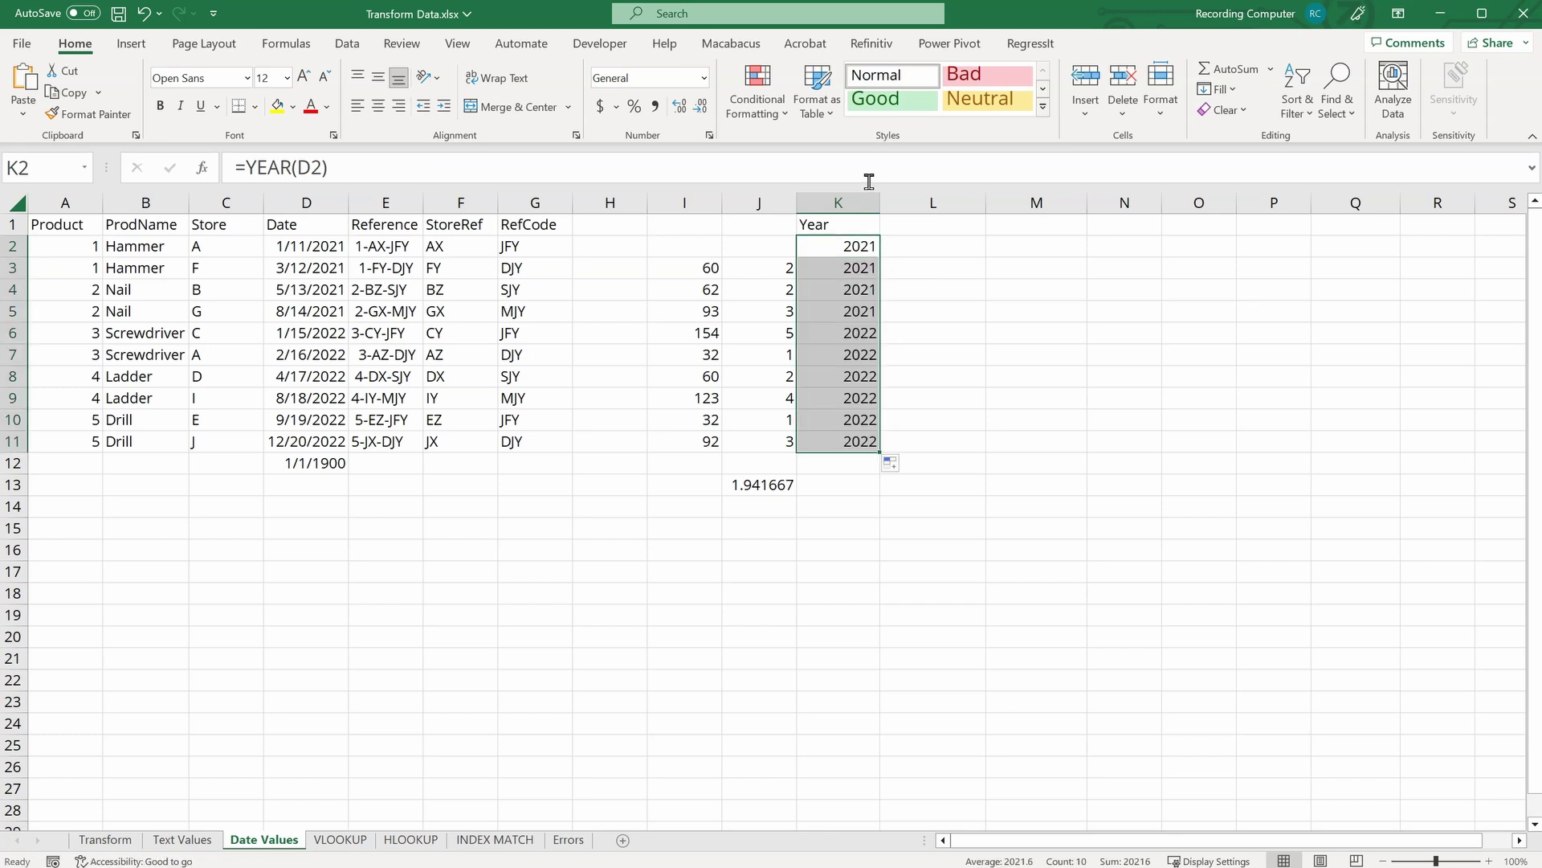
Step: Add a Month column with its header in L1 and =MONTH(D2) in L2, filled down to L11
click(904, 229)
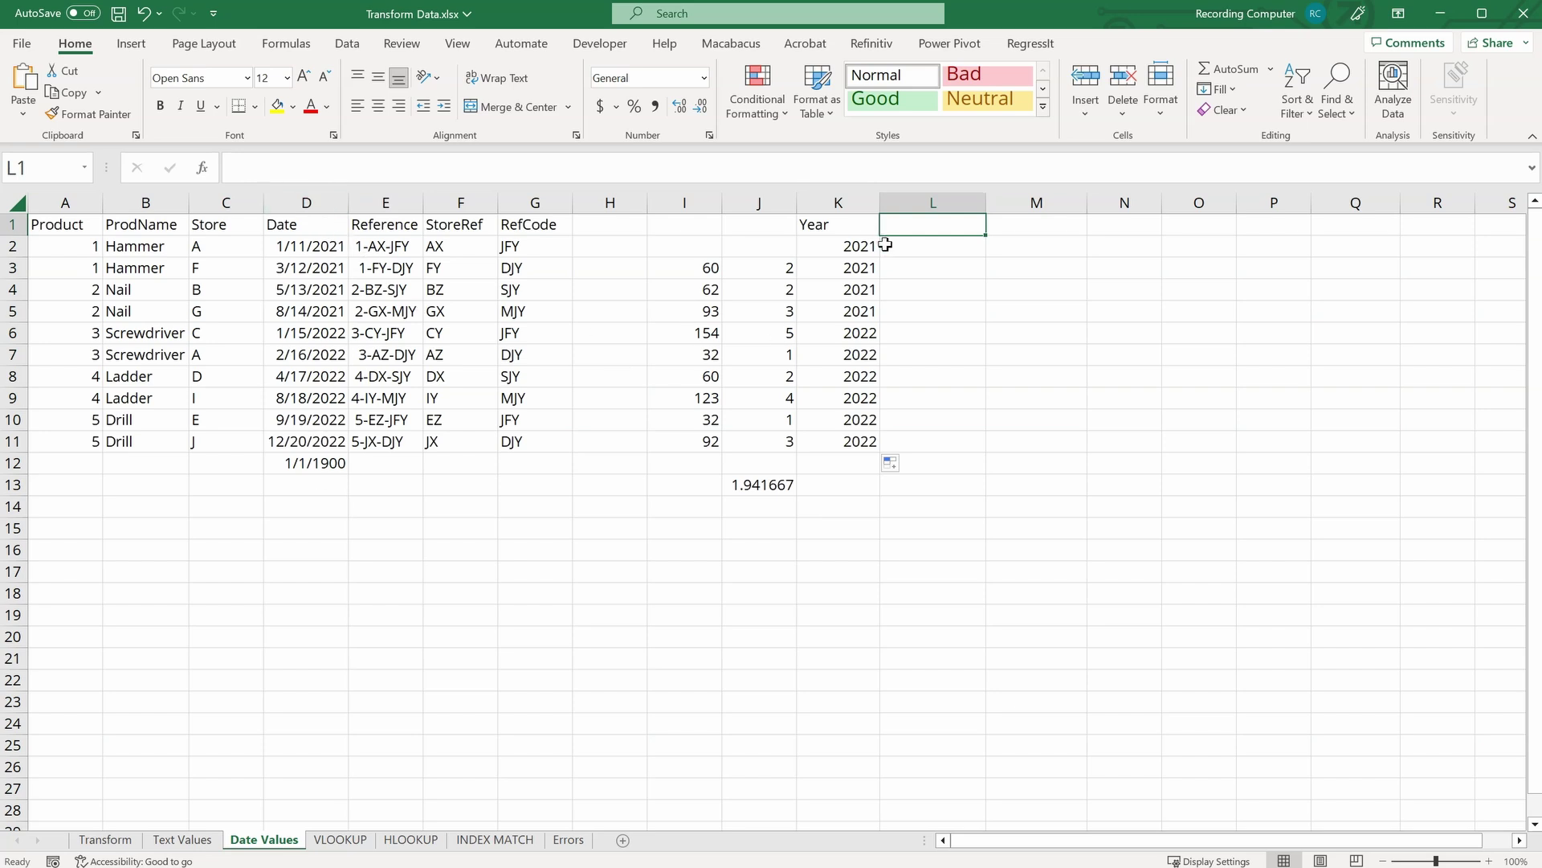
text(Month)
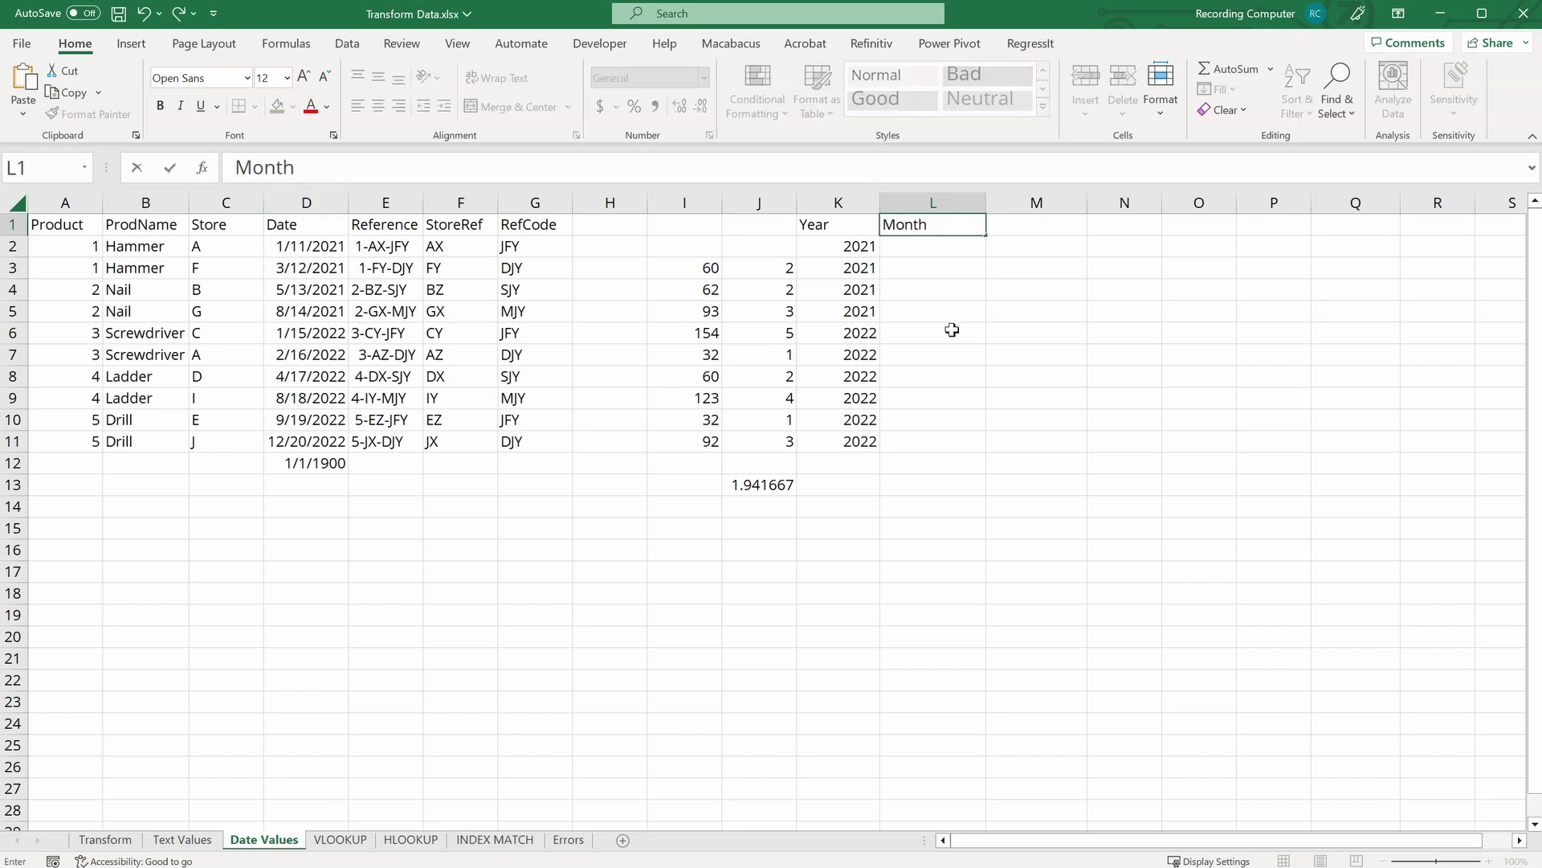
key(Return)
text(=mont)
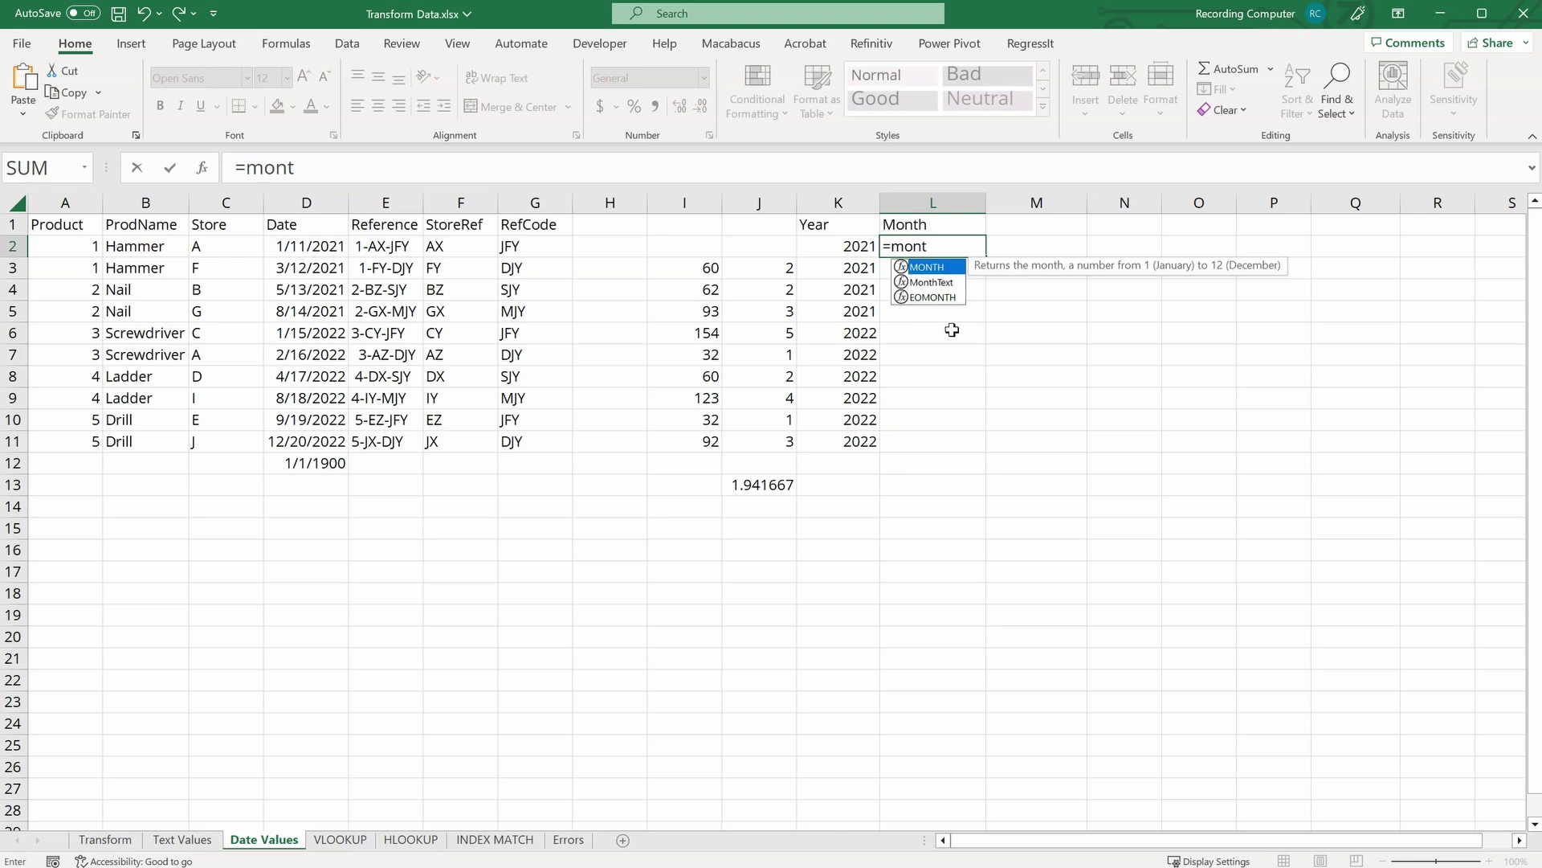
key(Tab)
click(302, 249)
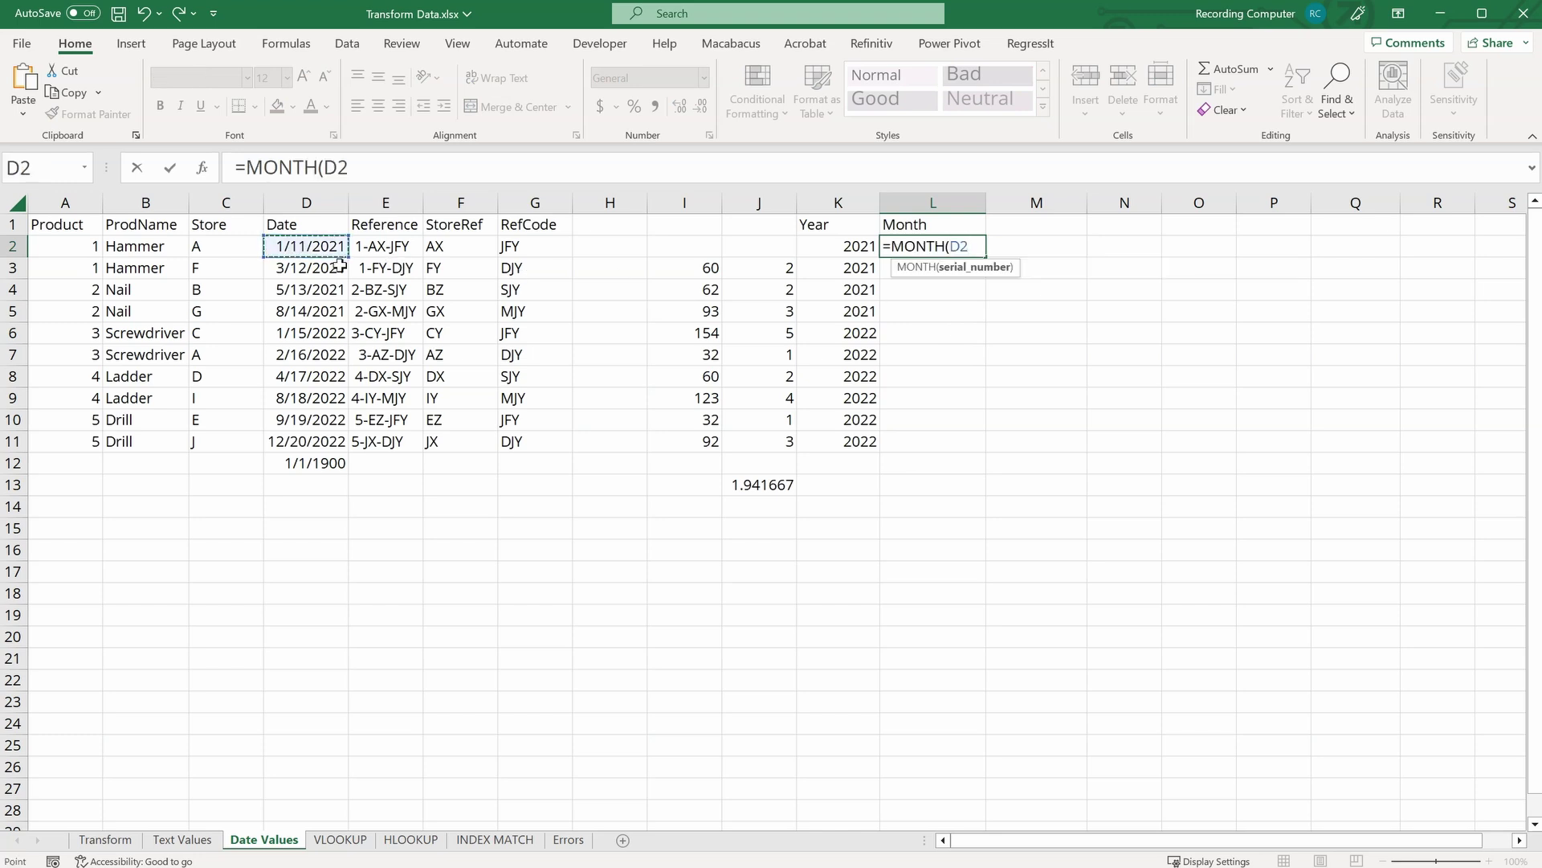
key(Return)
click(968, 245)
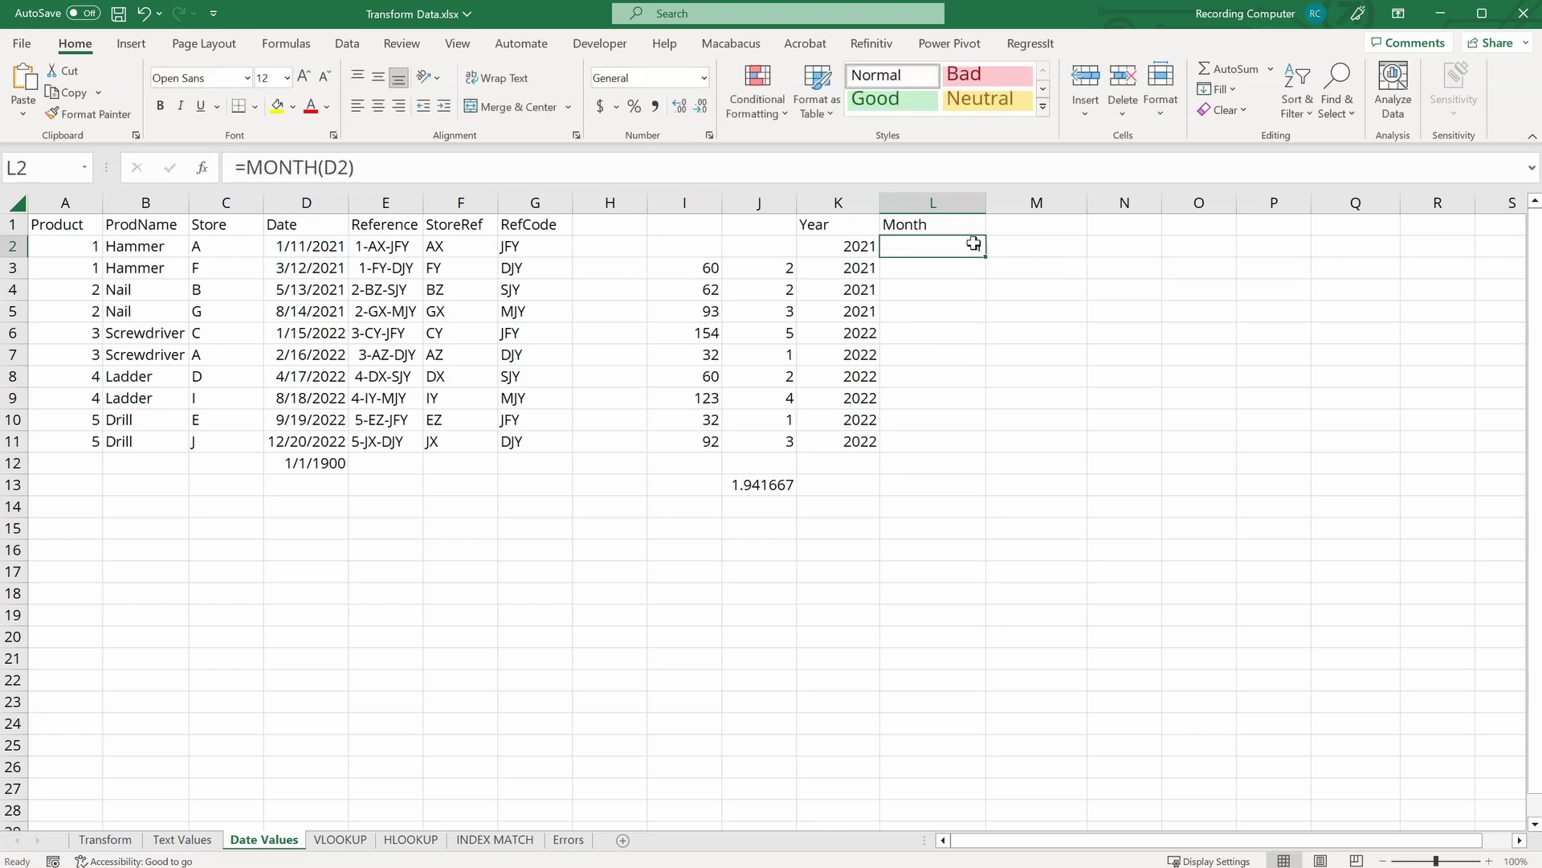
double_click(985, 256)
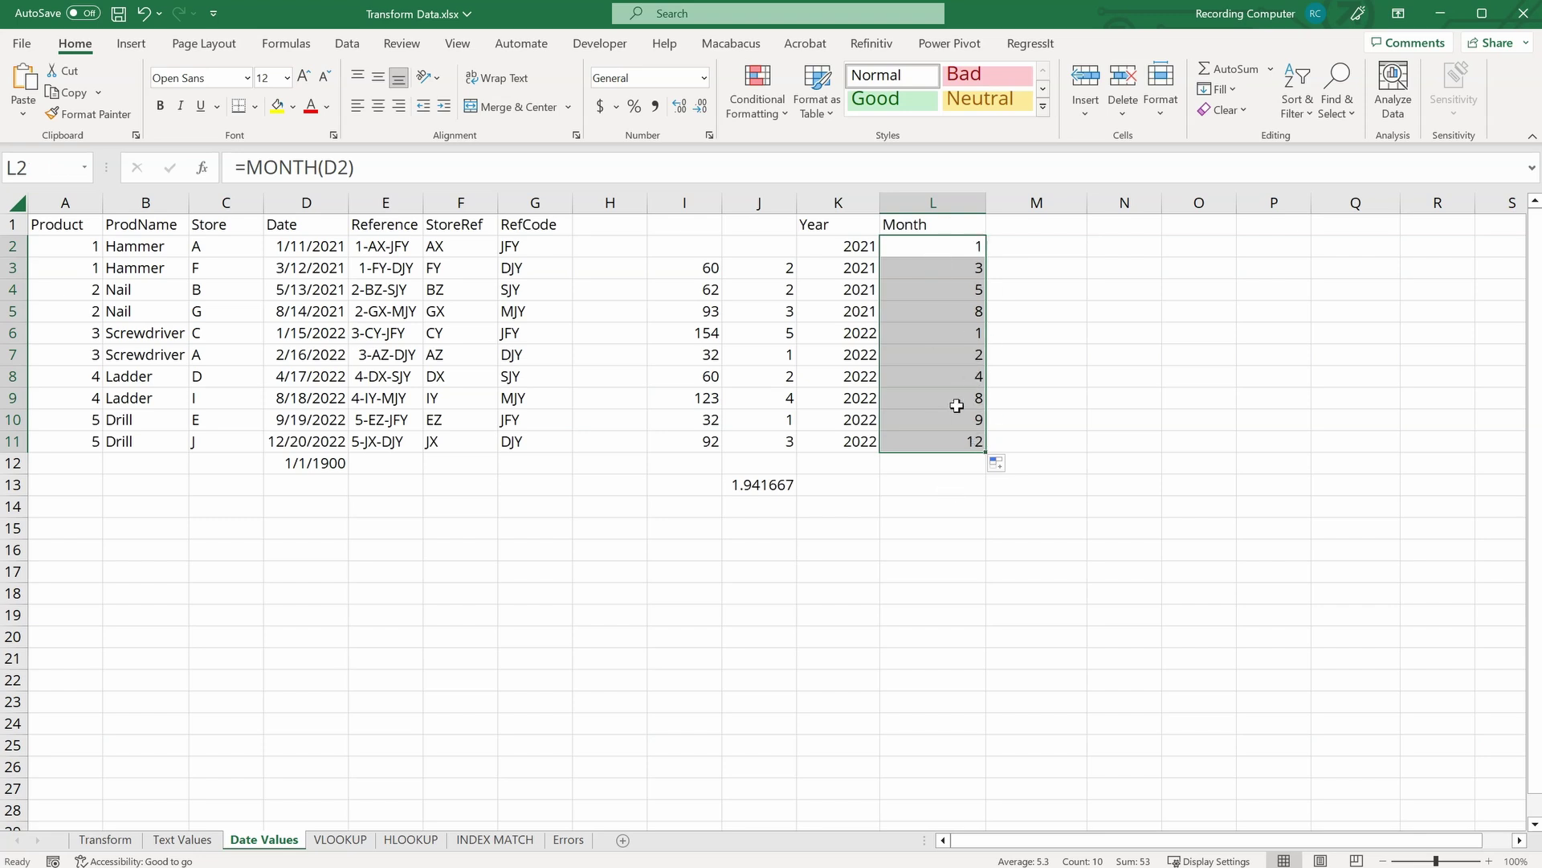
Step: Add an eomonth column with its header in M1 and =EOMONTH(D2, 0) in M2, filled down to M11
click(1014, 223)
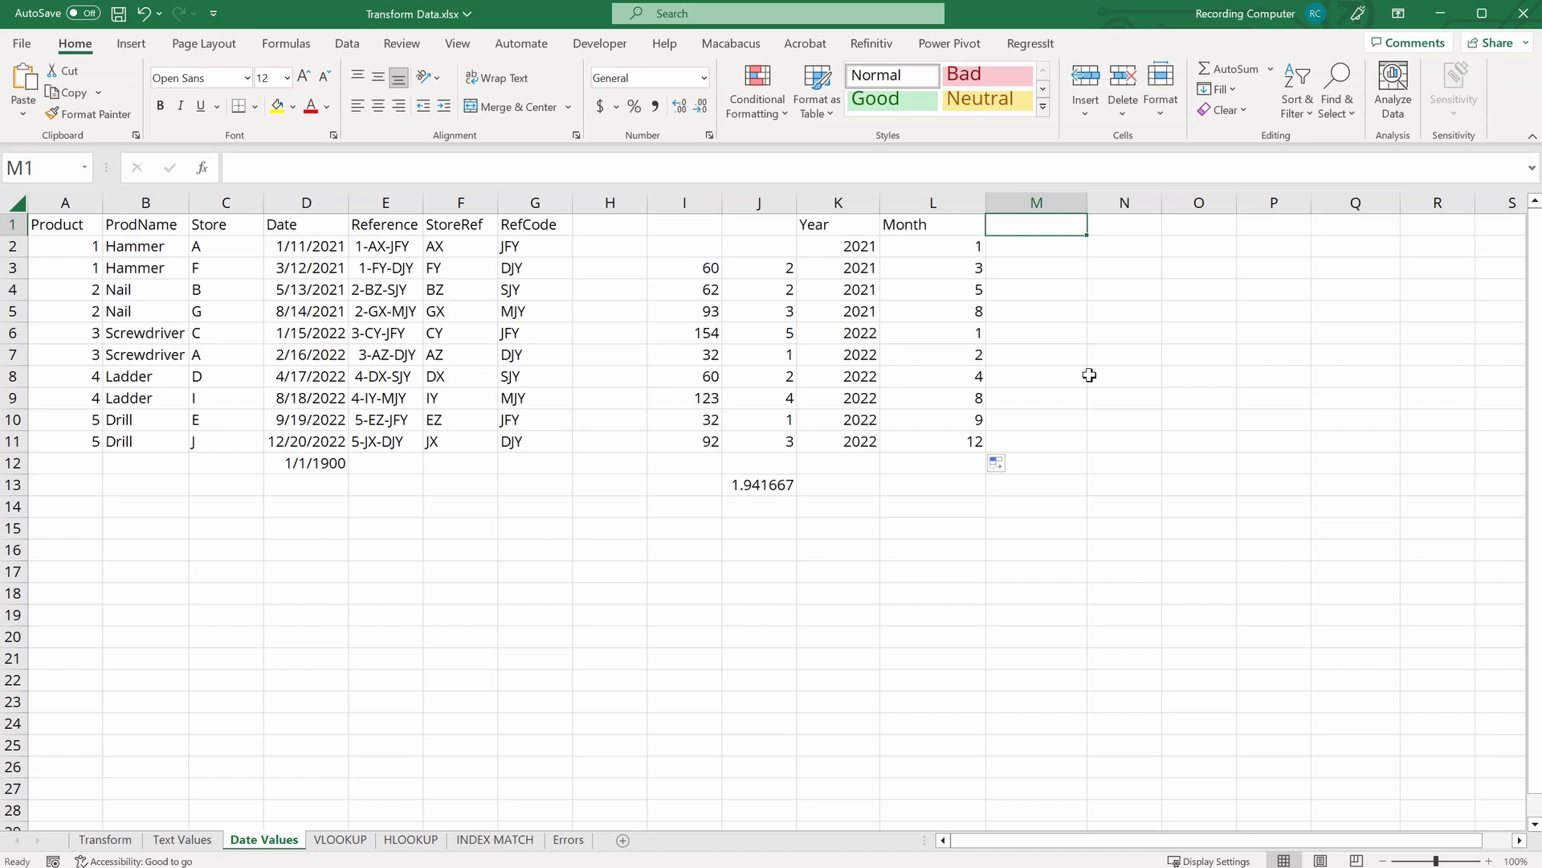
text(eomo)
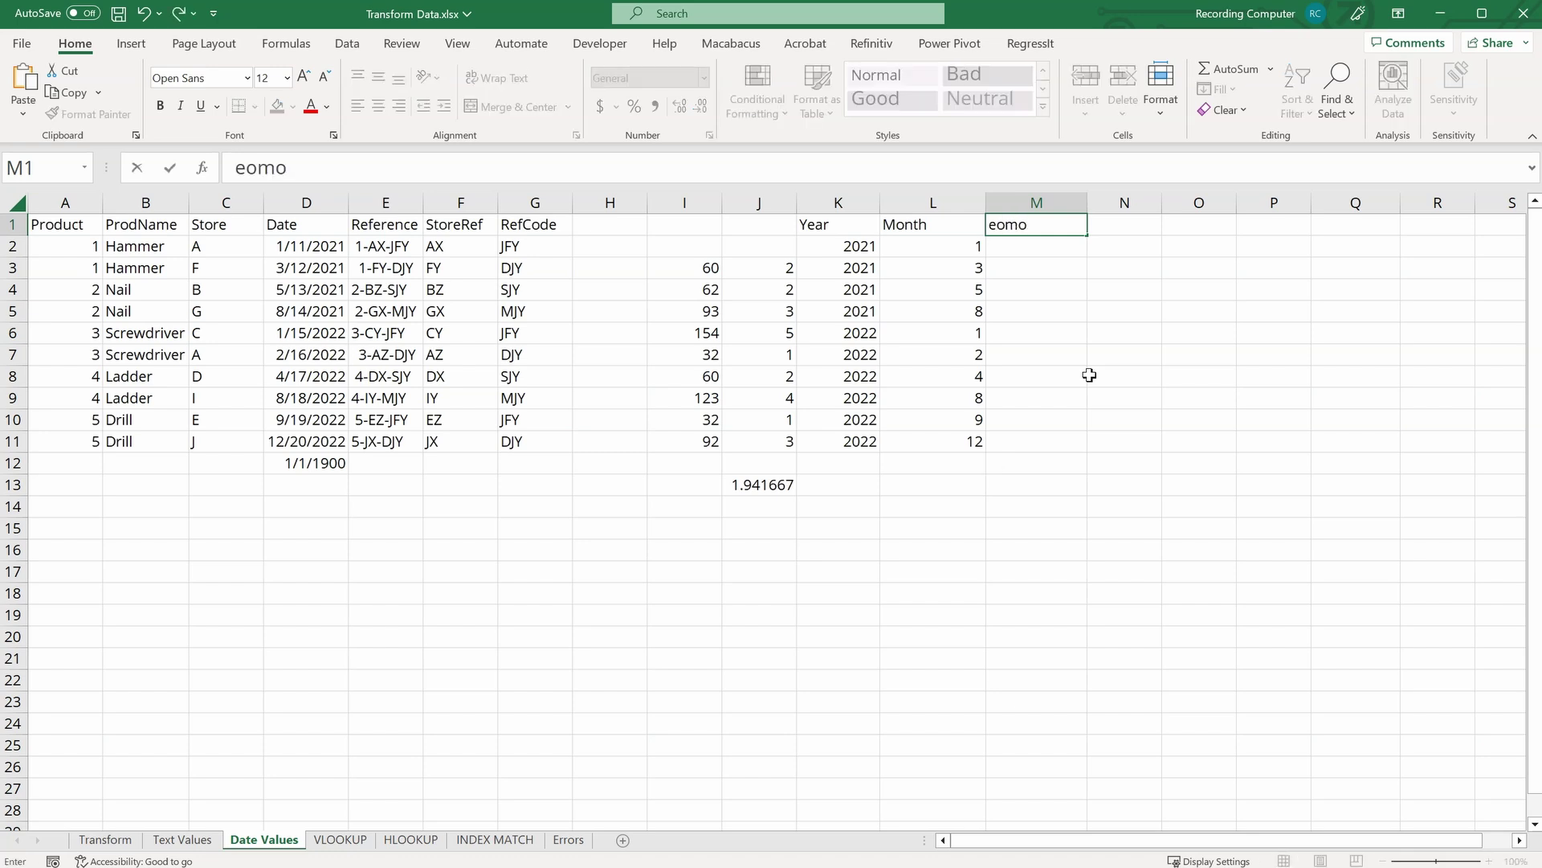
text(nth)
key(Return)
text(=eom)
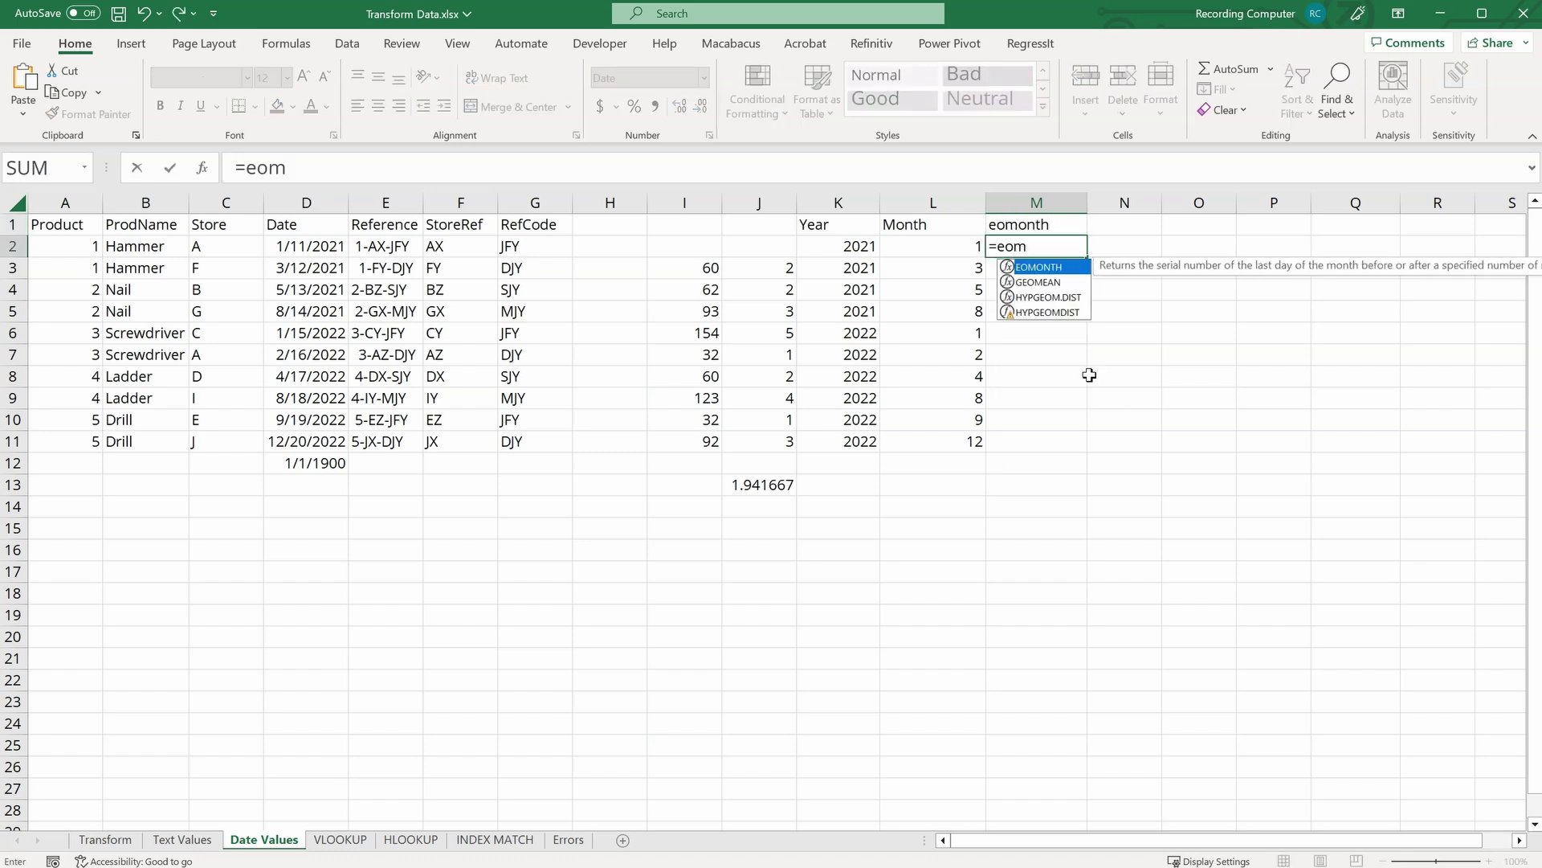
key(Tab)
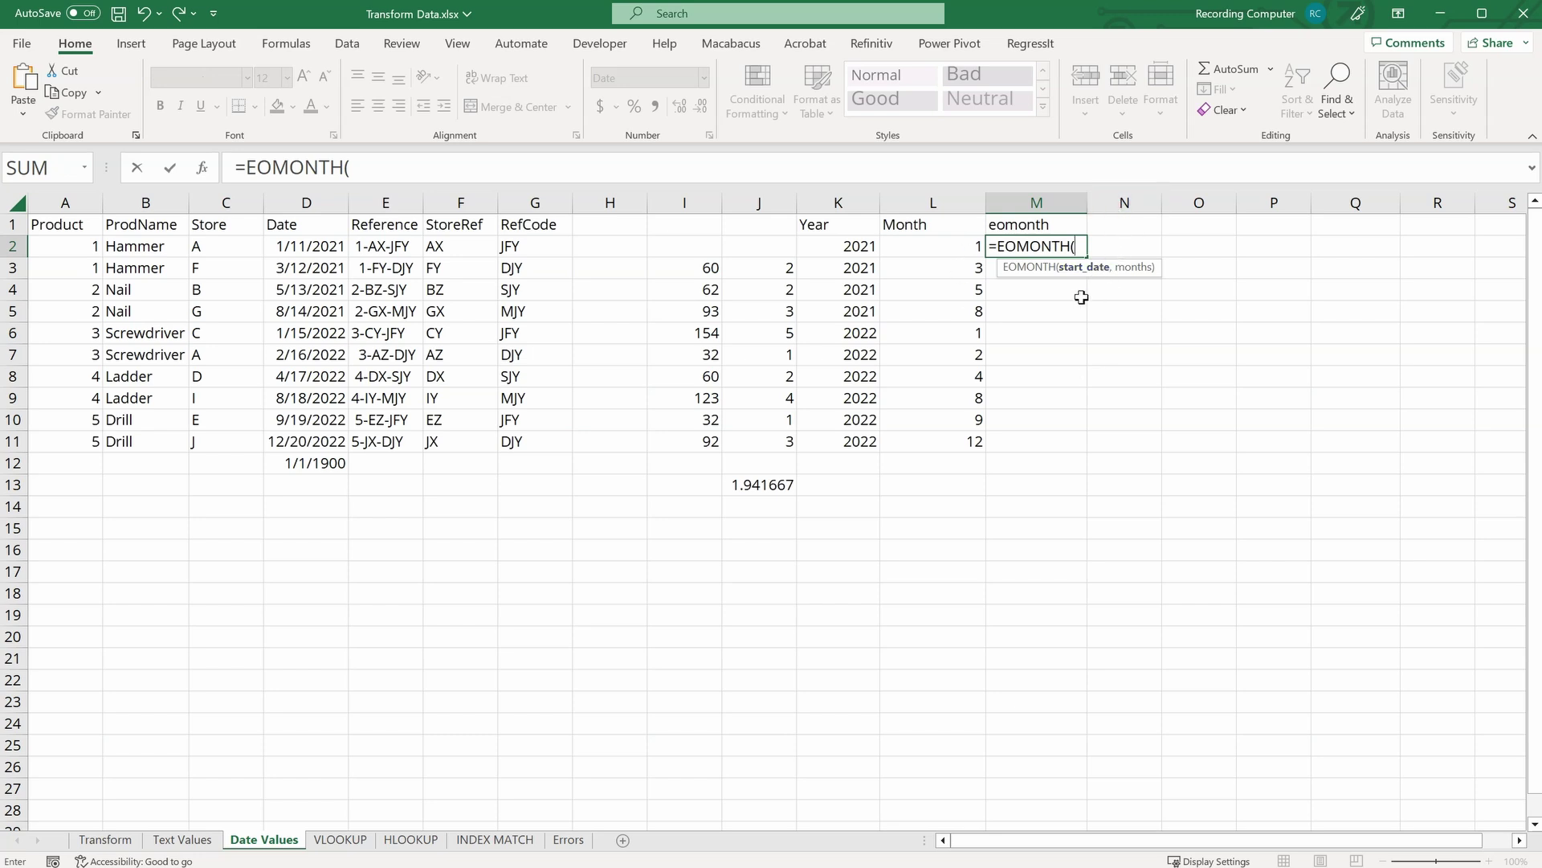
click(323, 248)
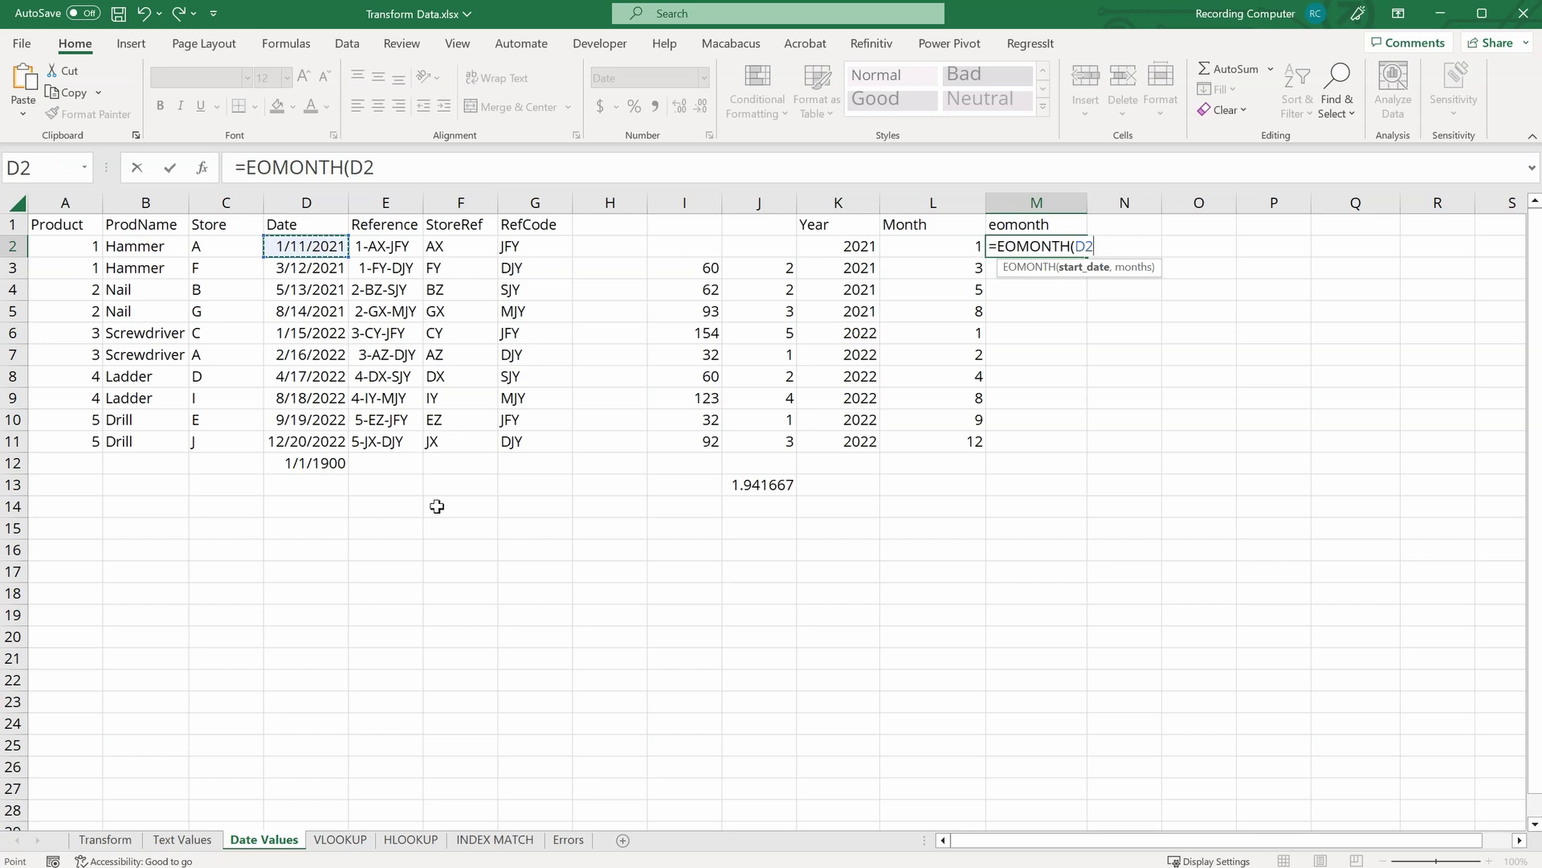
text(,)
text(0)
key(Return)
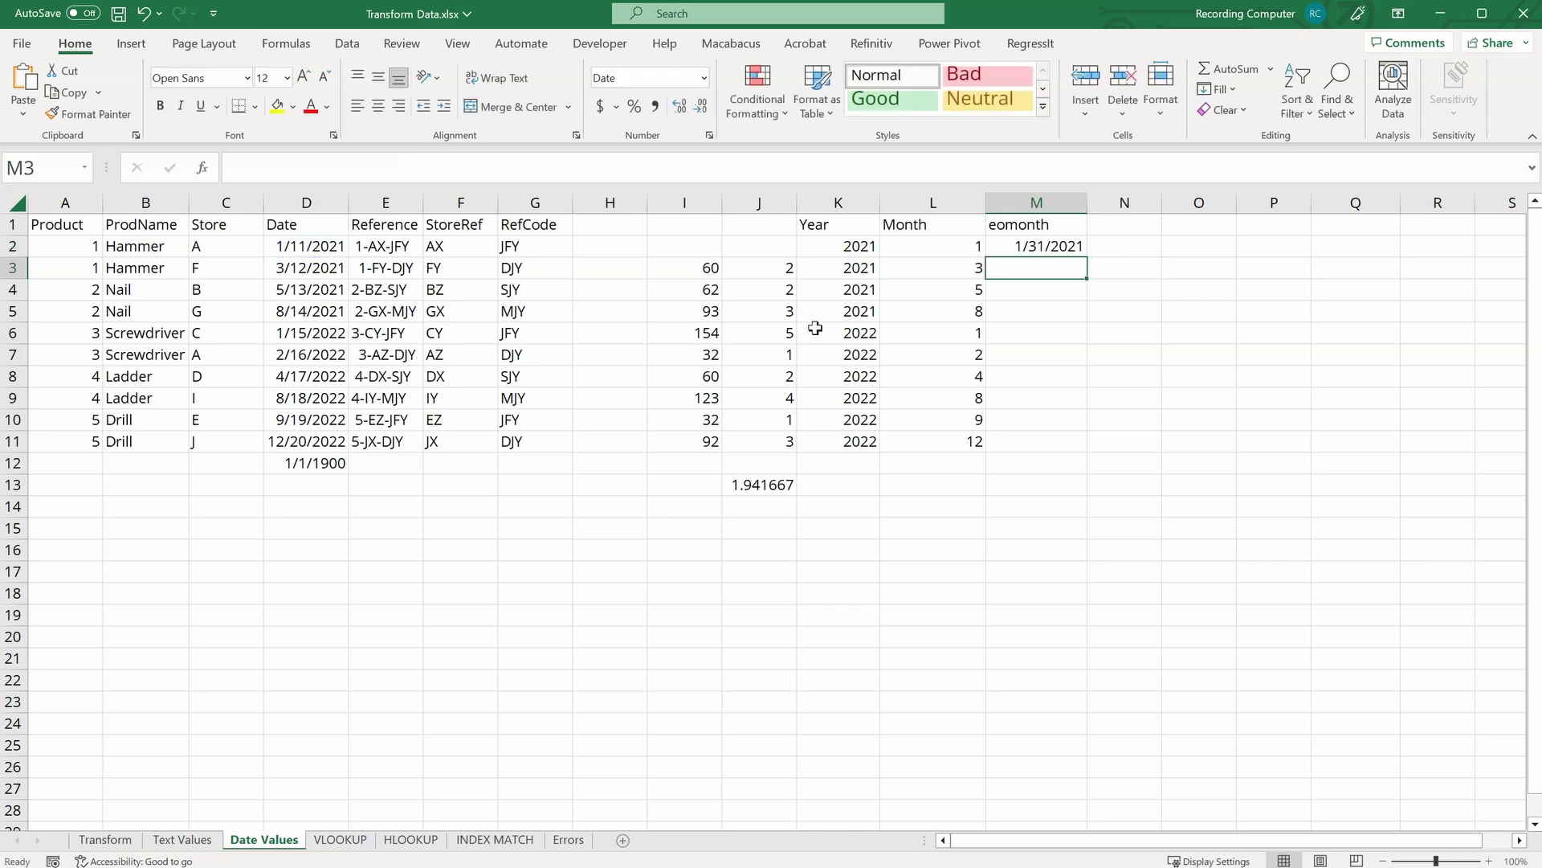
click(1031, 251)
double_click(1086, 255)
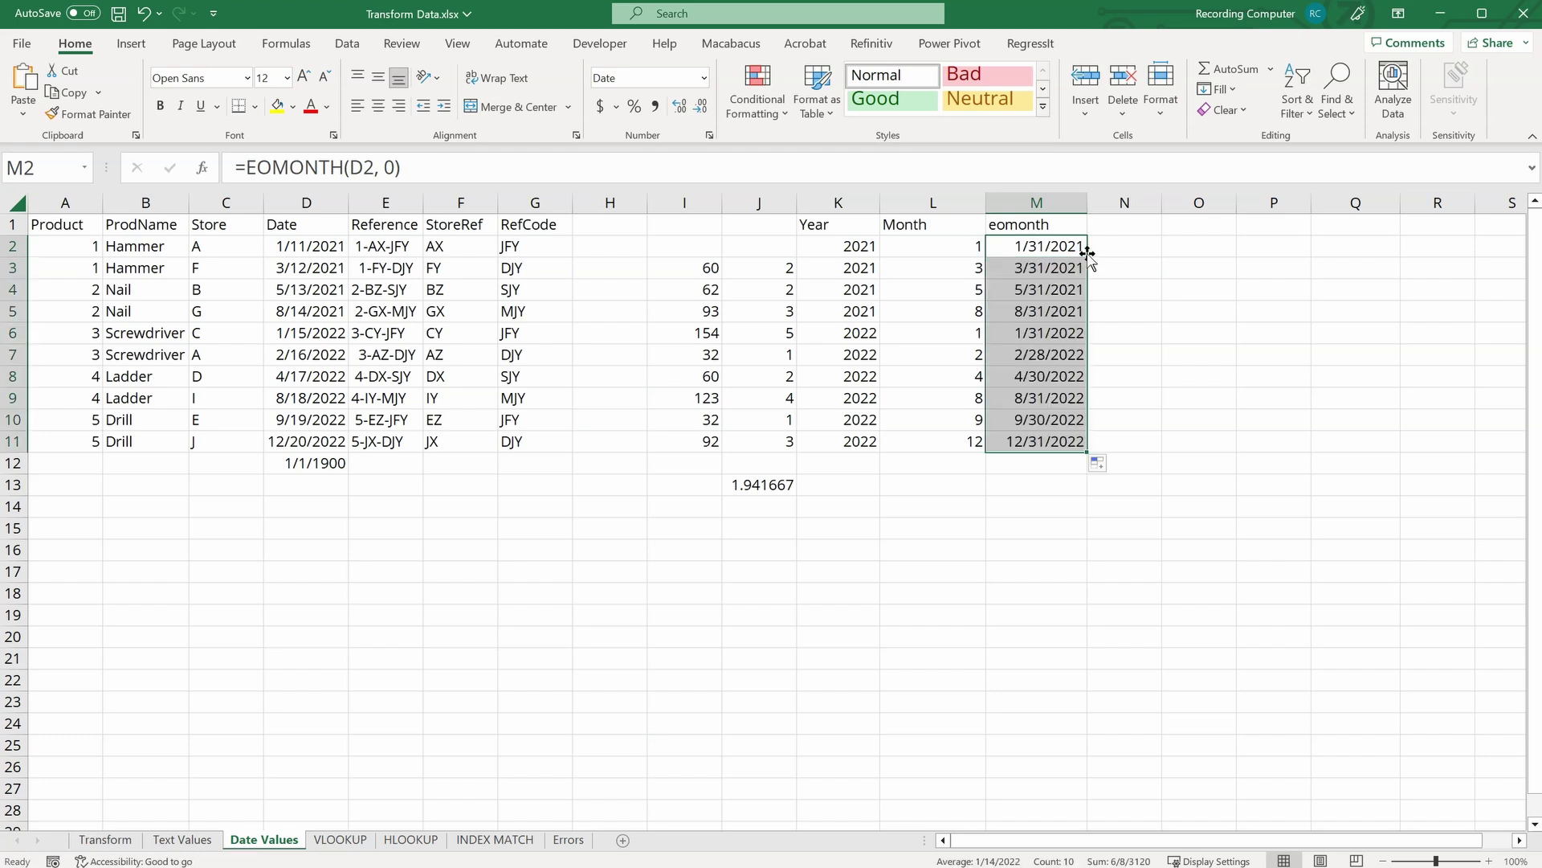
Step: Change the months argument of the EOMONTH formula in M2 to -1
click(278, 248)
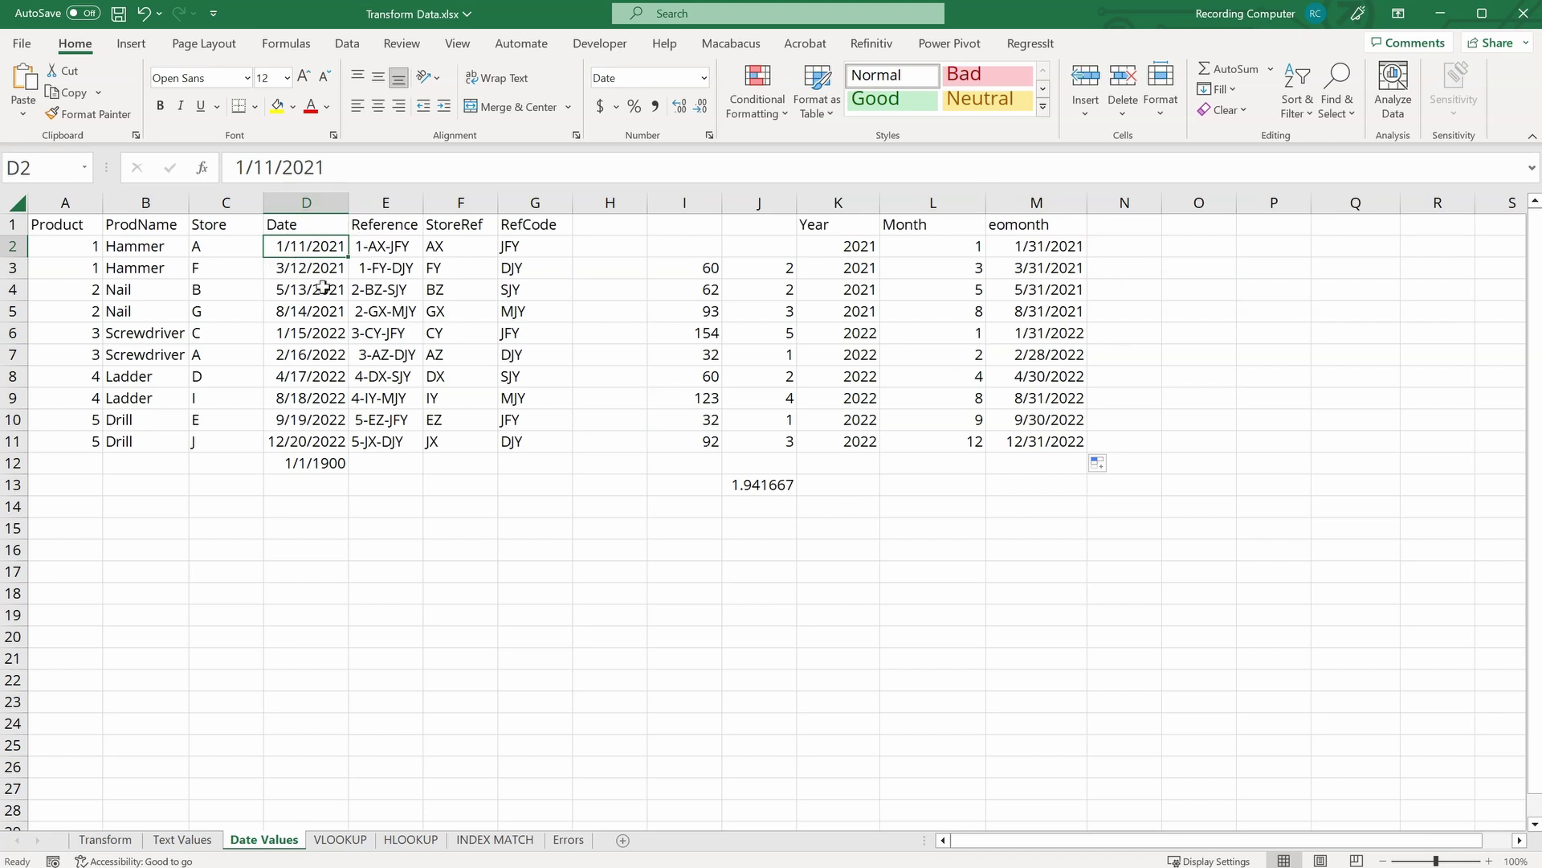
click(1045, 245)
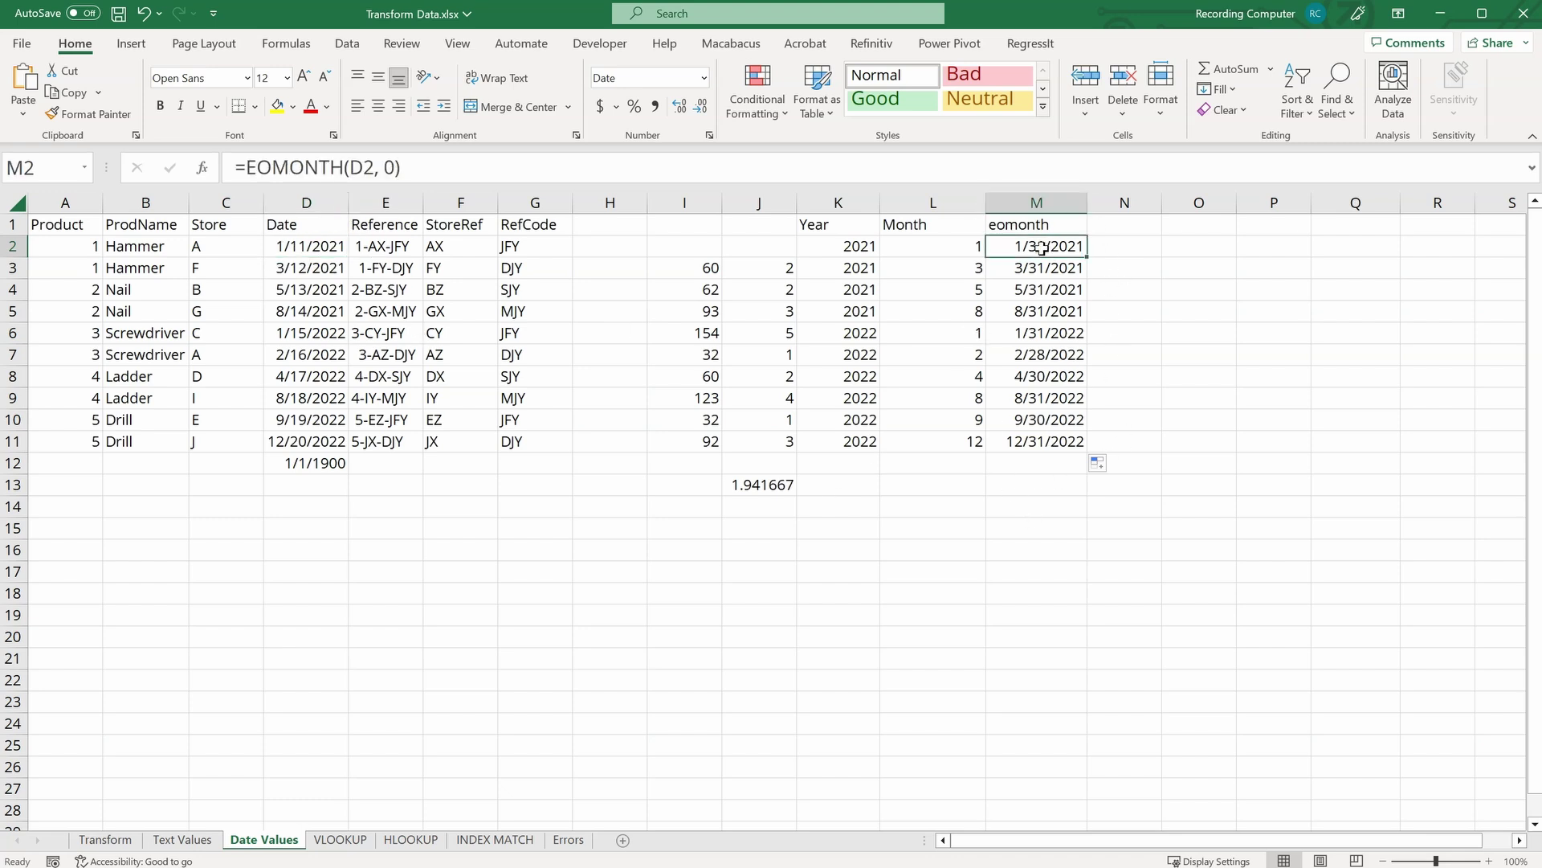
double_click(388, 165)
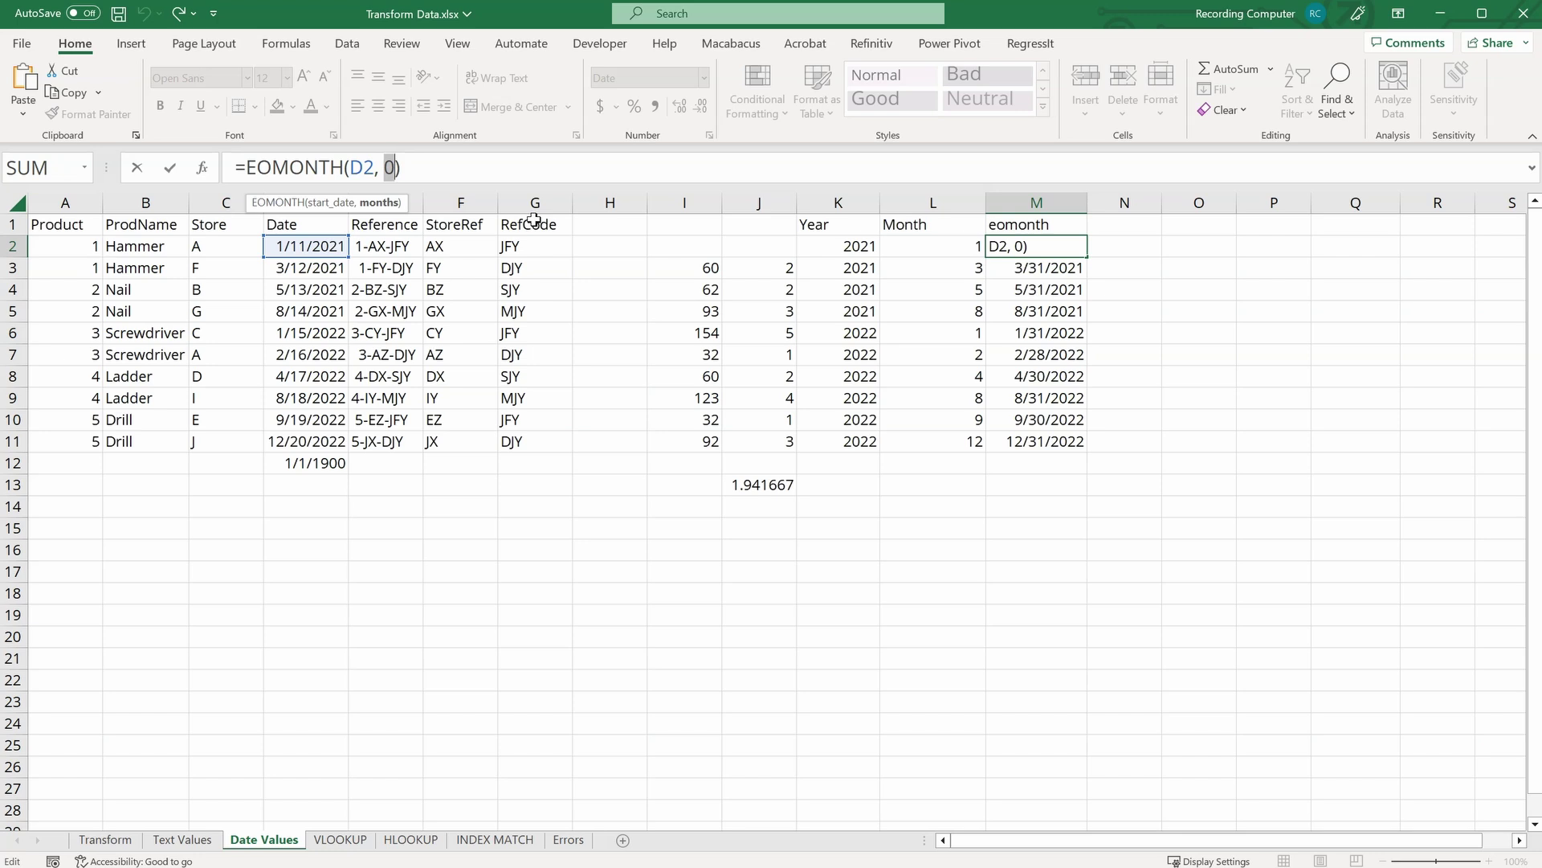
text(-1)
key(Return)
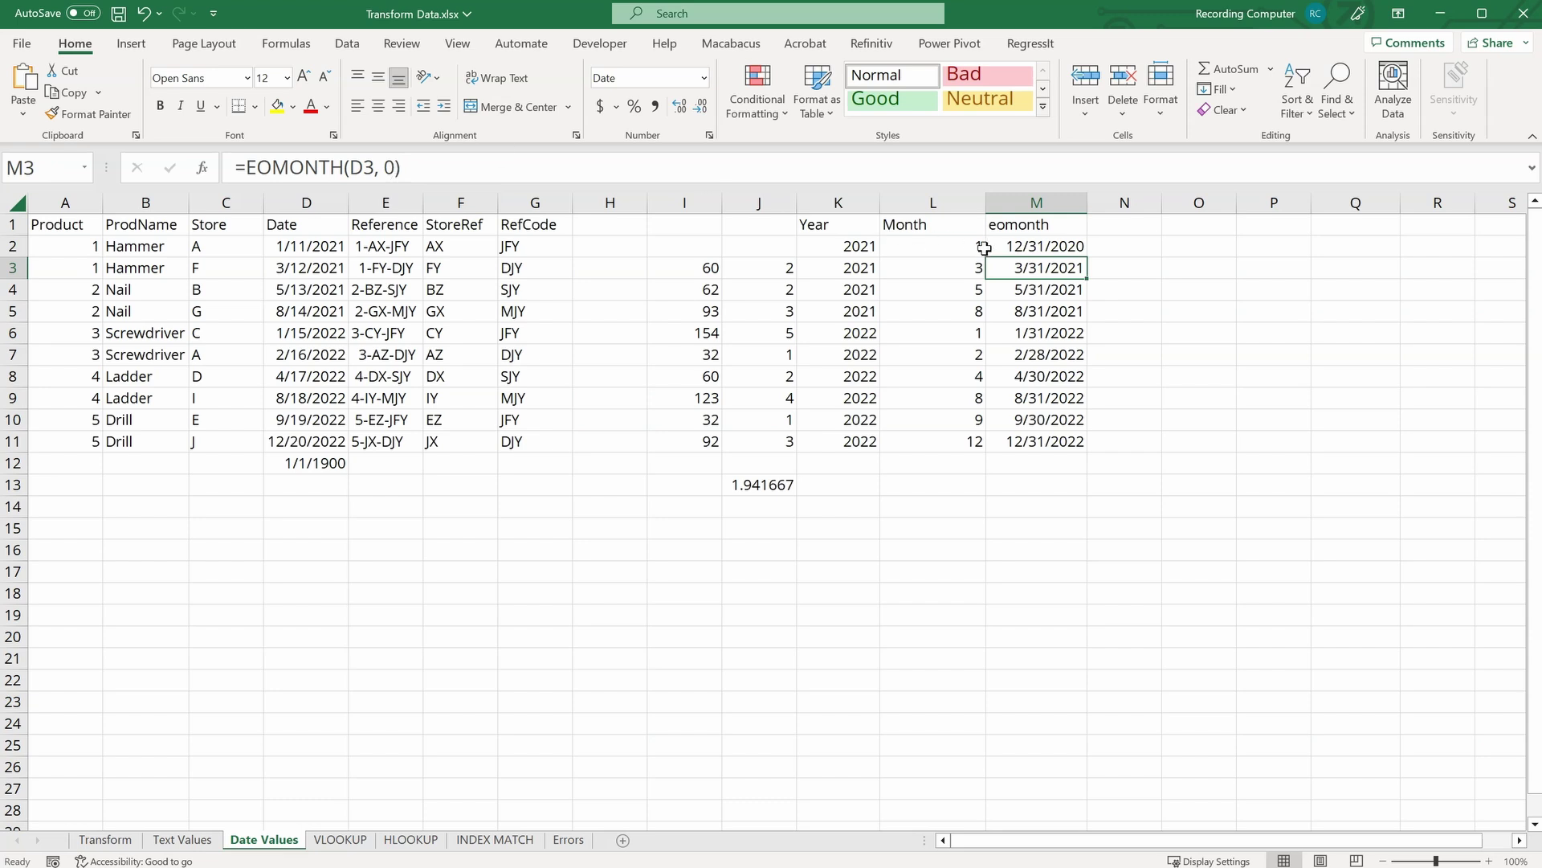
Step: Set the months argument of the EOMONTH formula in M2 to 1
click(1027, 249)
click(389, 167)
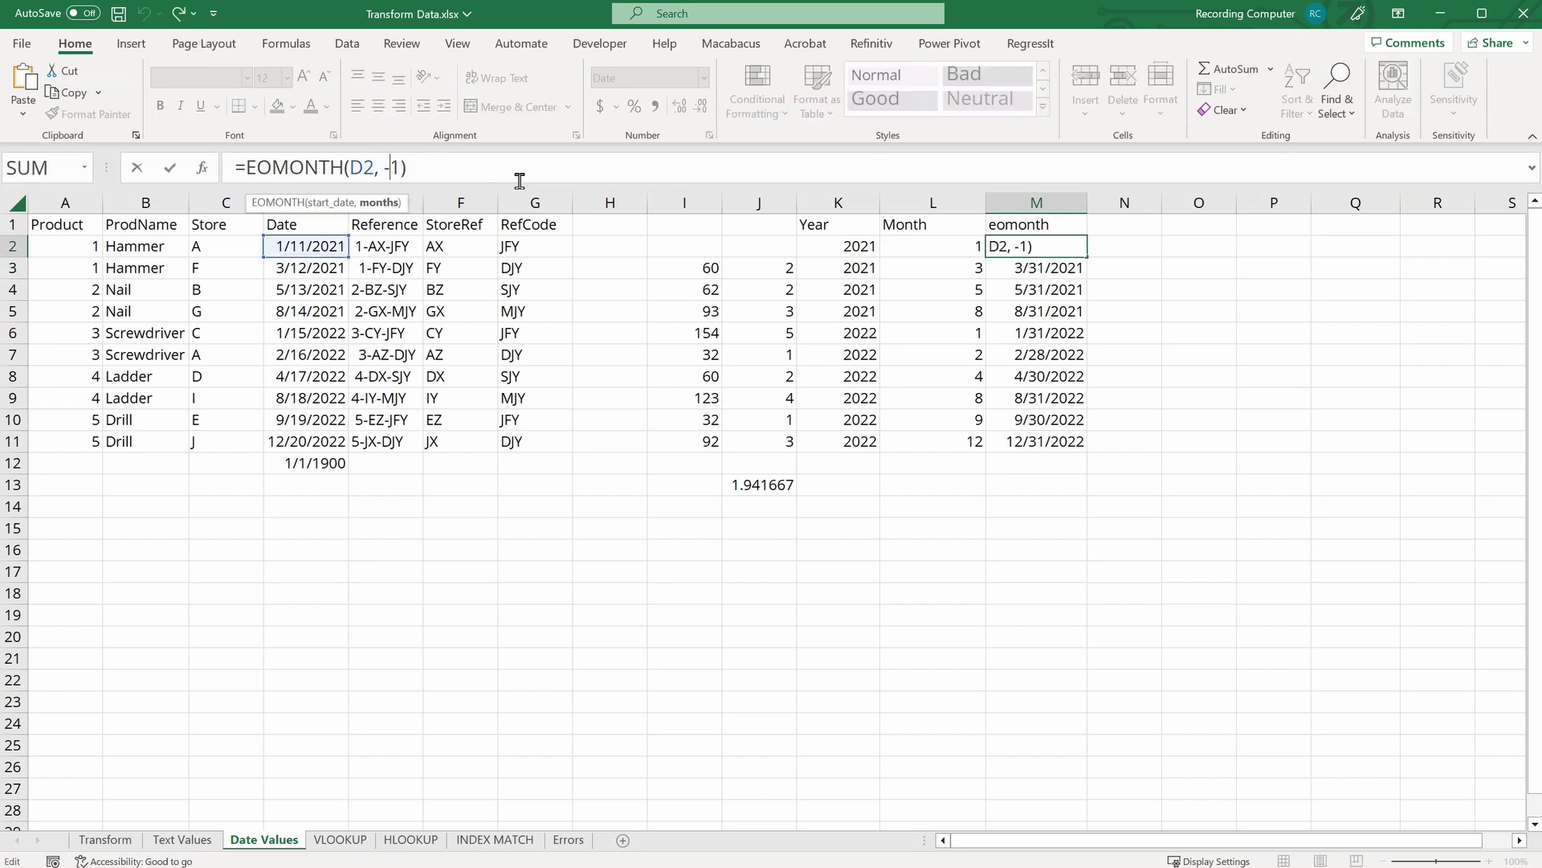
key(BackSpace)
key(Return)
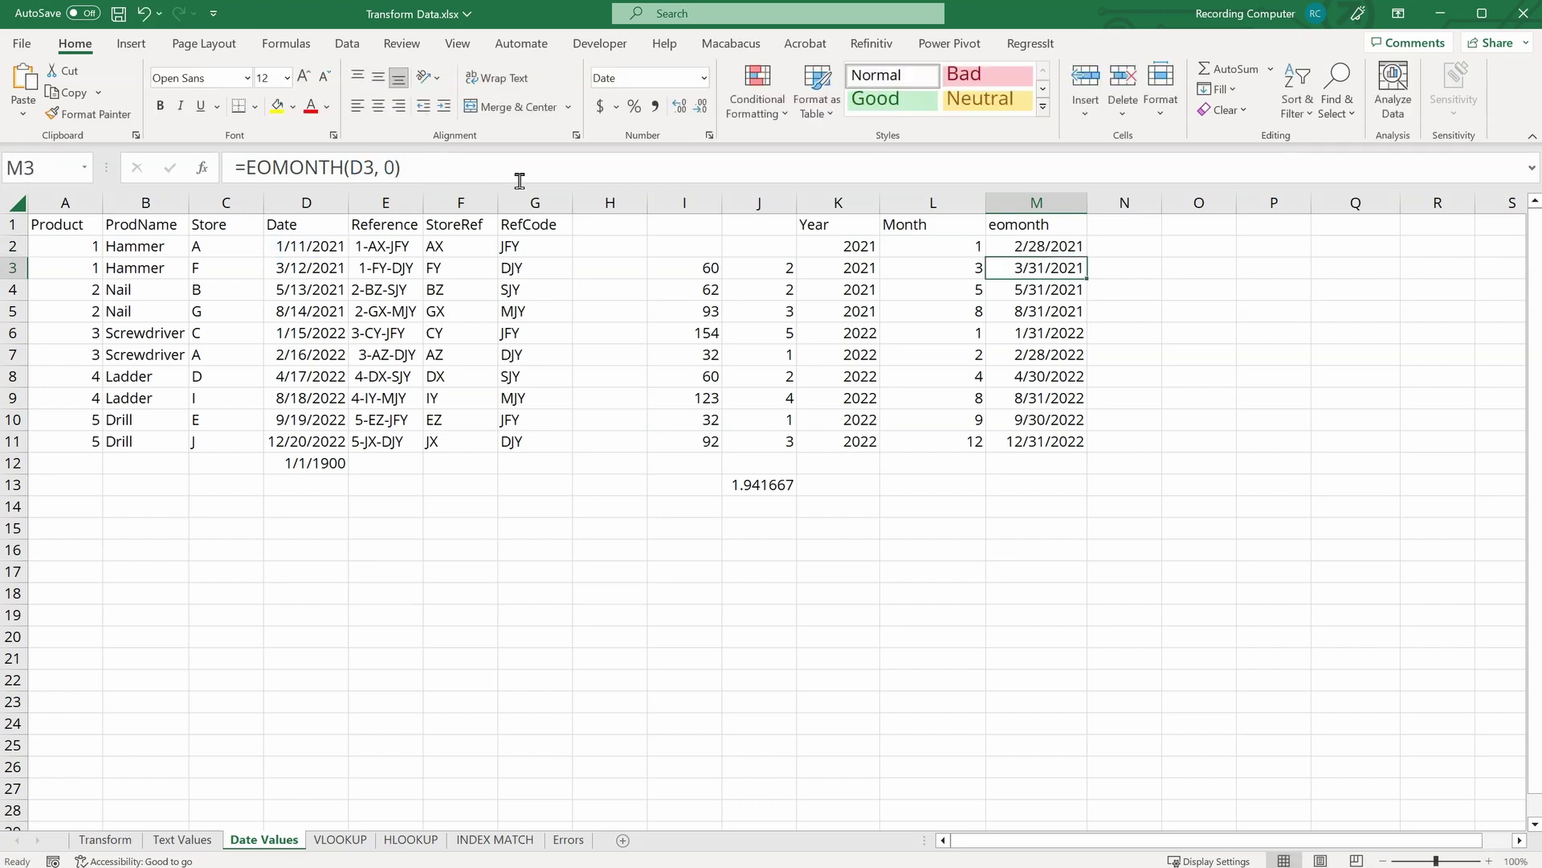
click(1021, 249)
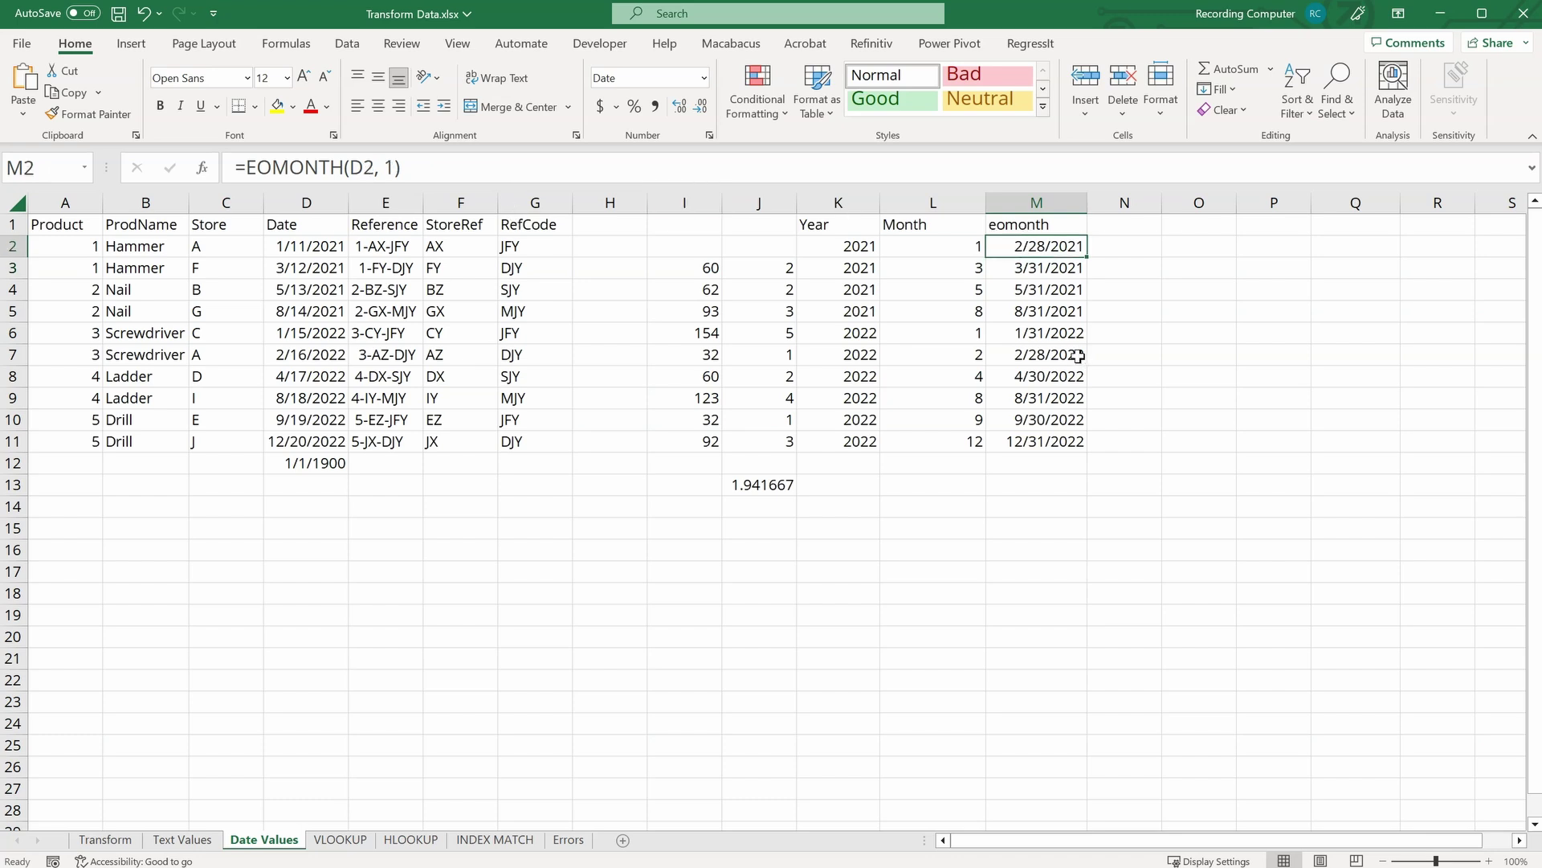
Step: Add a Weekday column with its header in N1 and =WEEKDAY(D2) in N2, filled down to N11
key(Up)
key(Right)
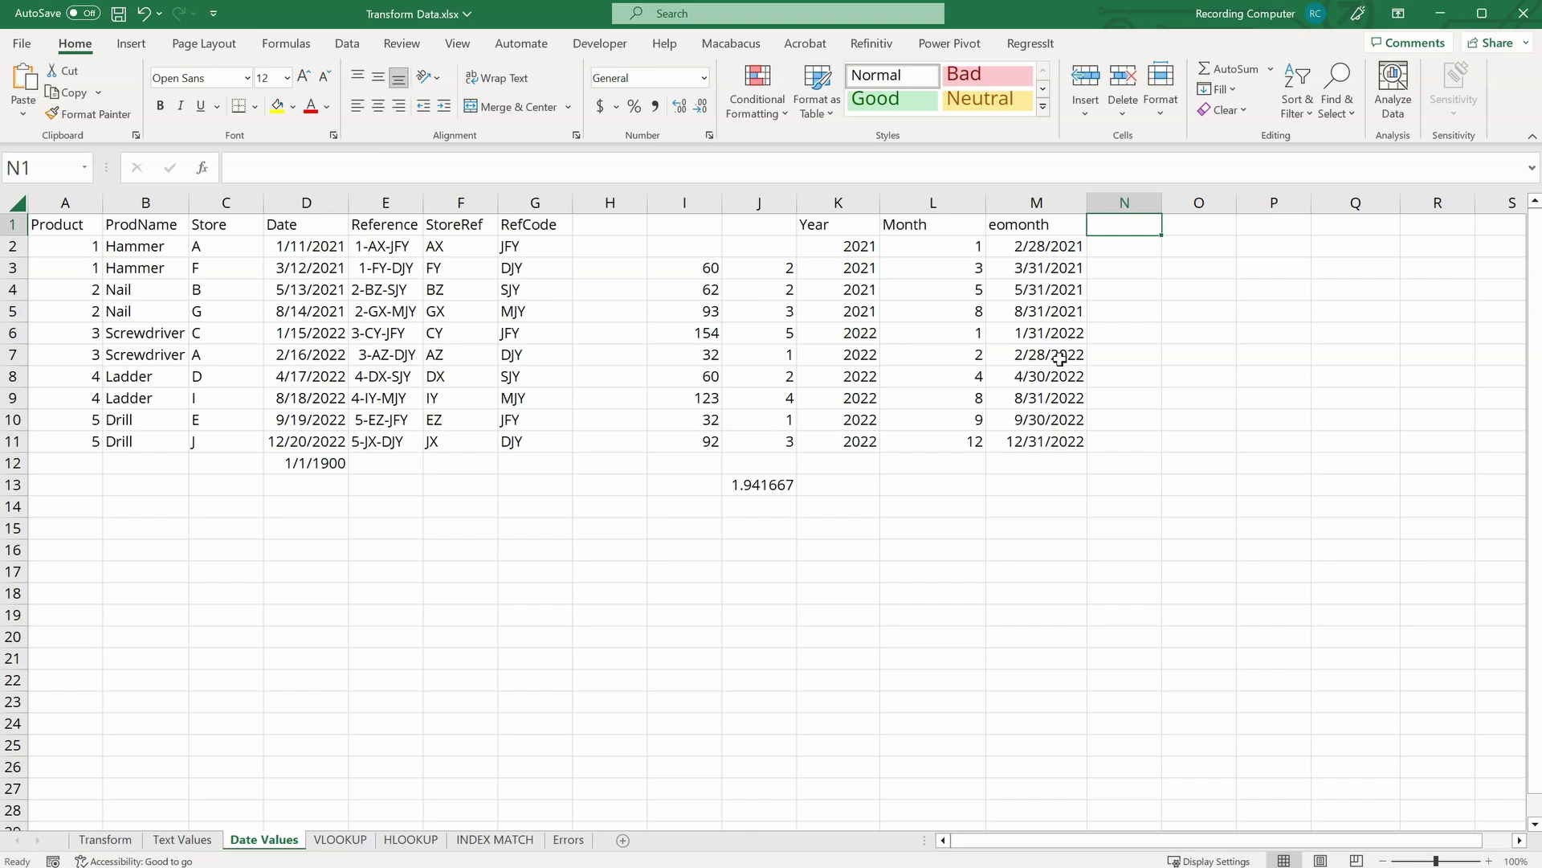
text(Weekday)
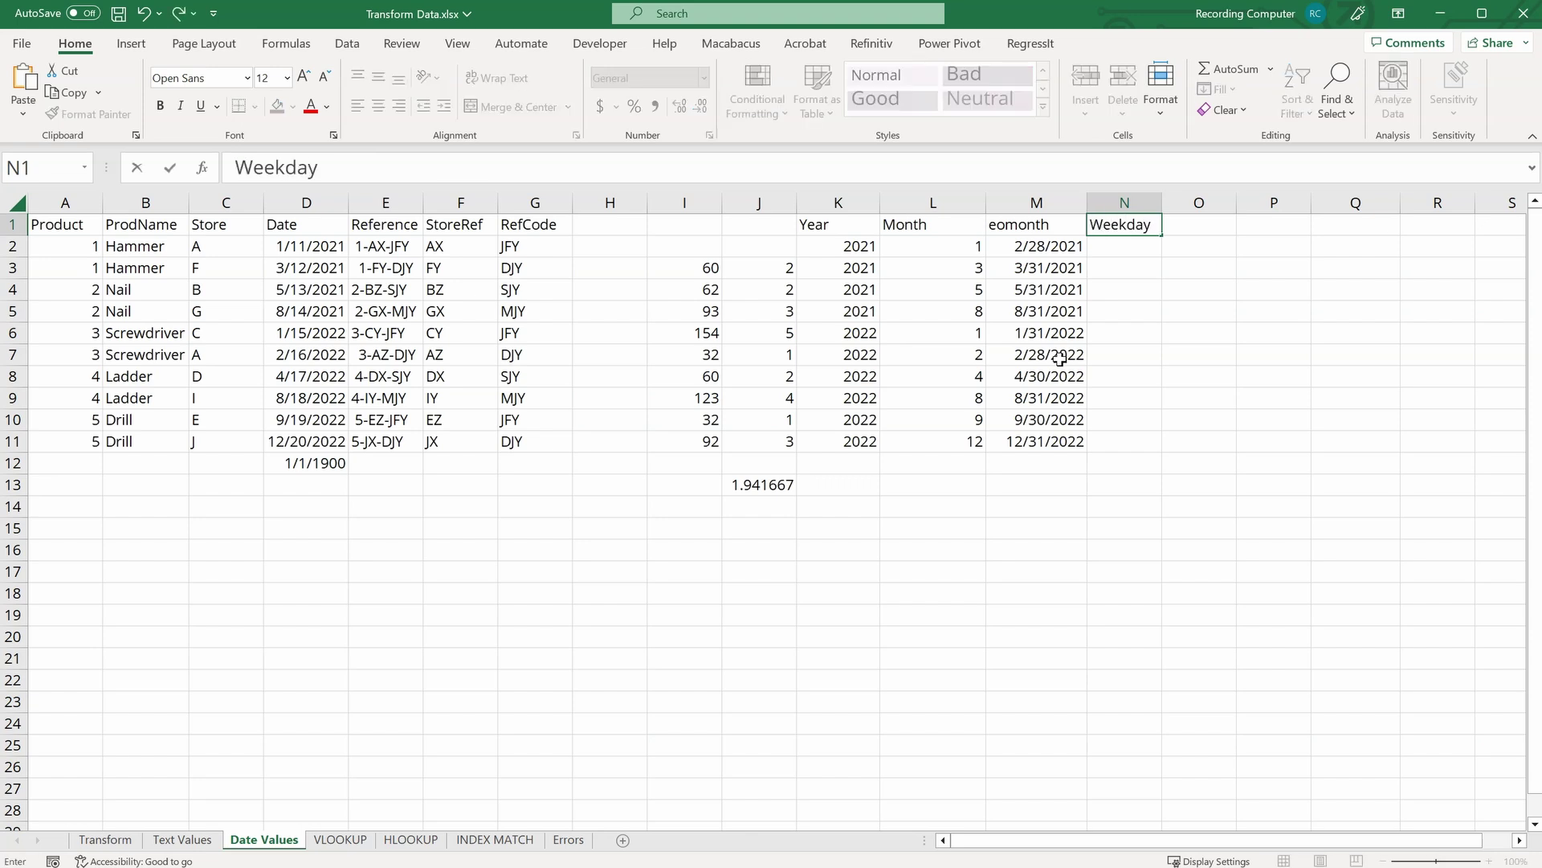
key(Return)
text(=week)
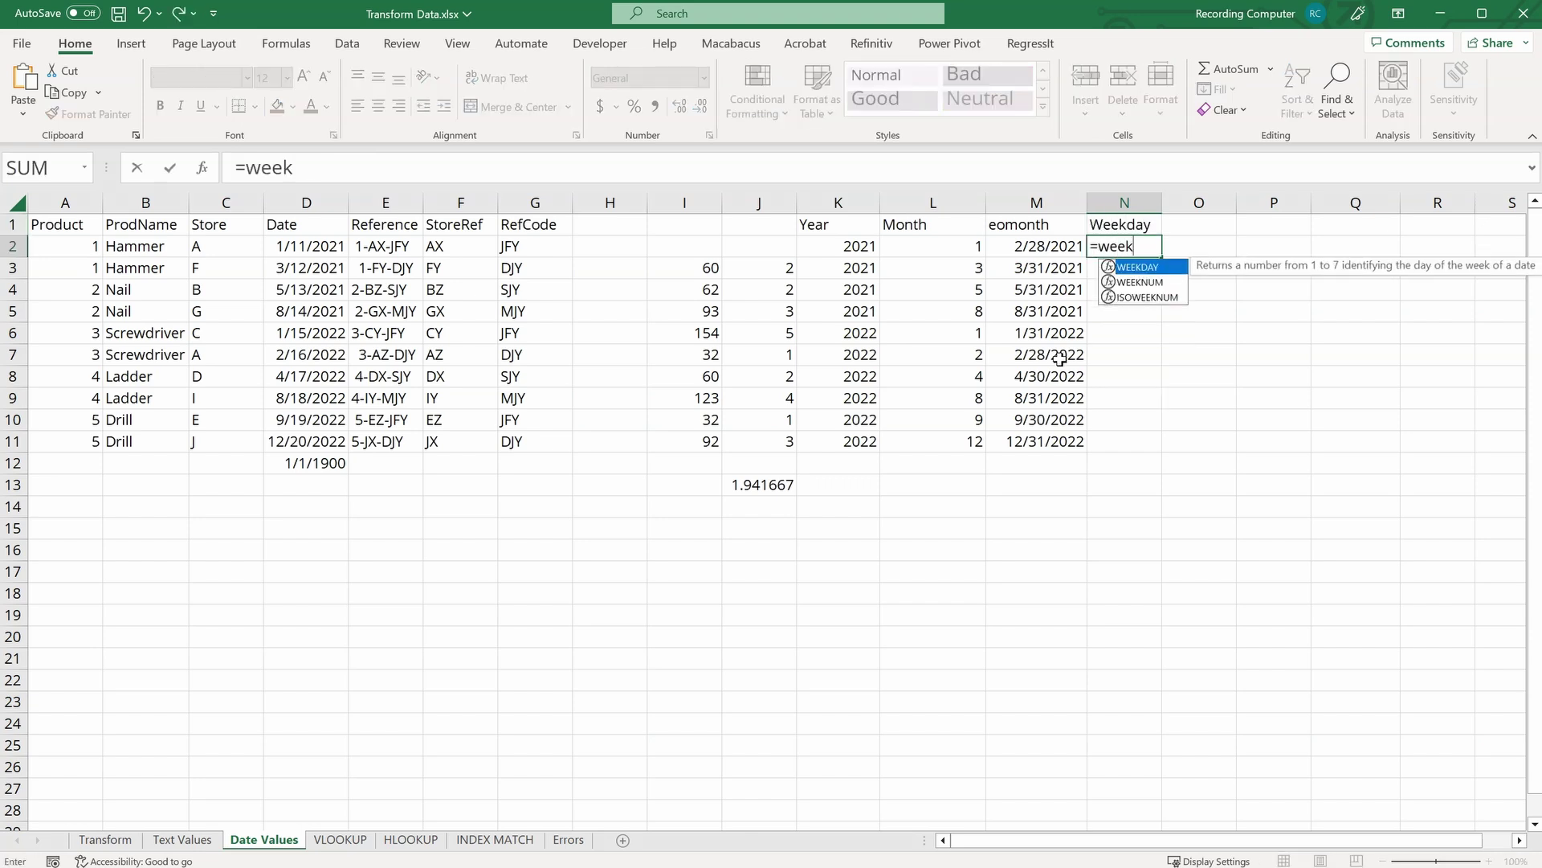
key(Tab)
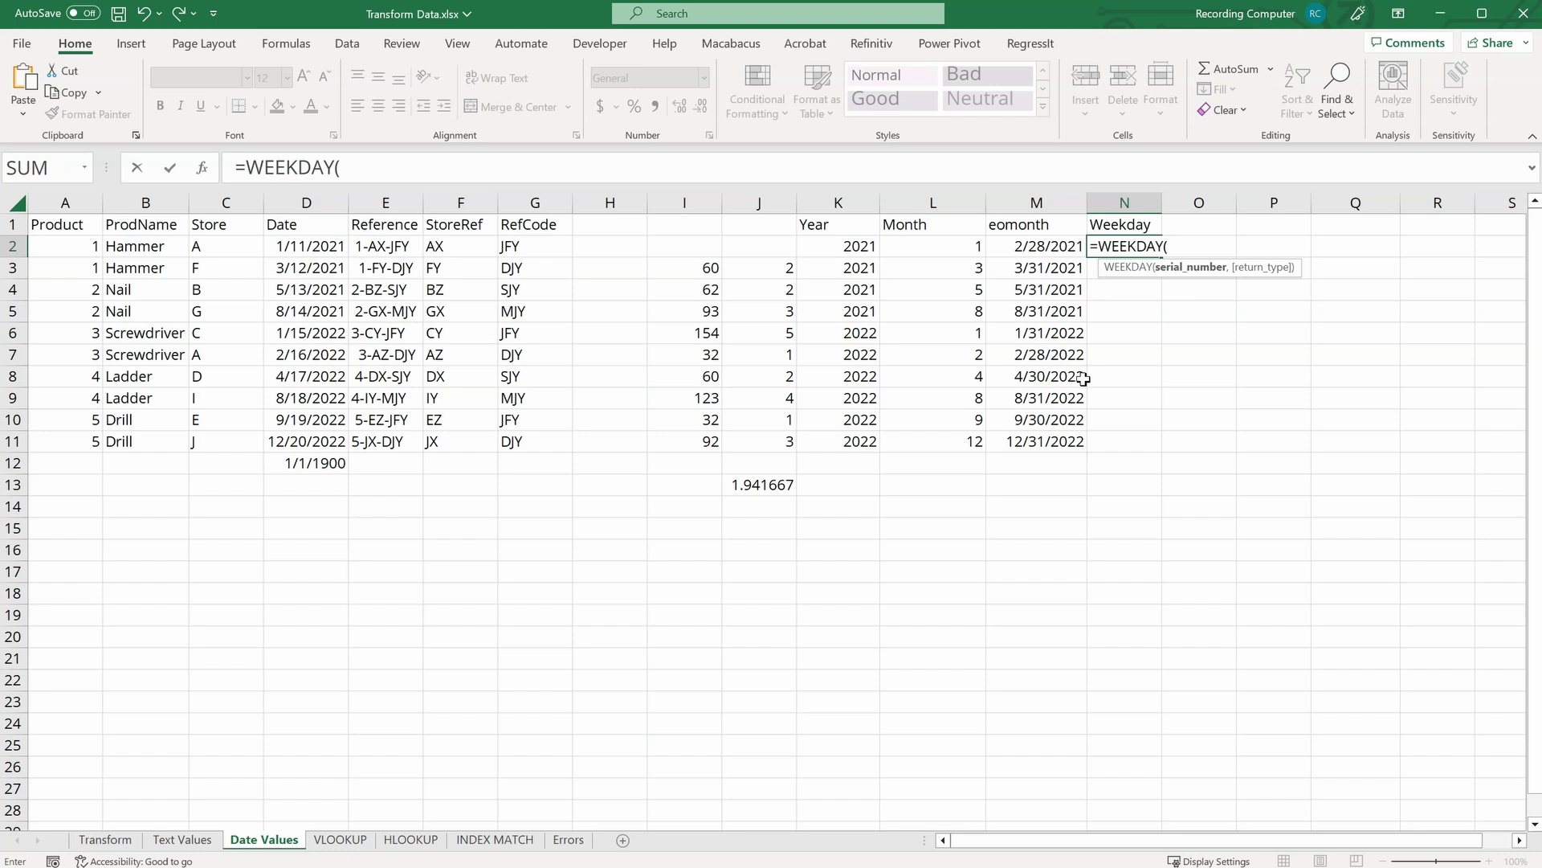
click(325, 245)
text())
key(Return)
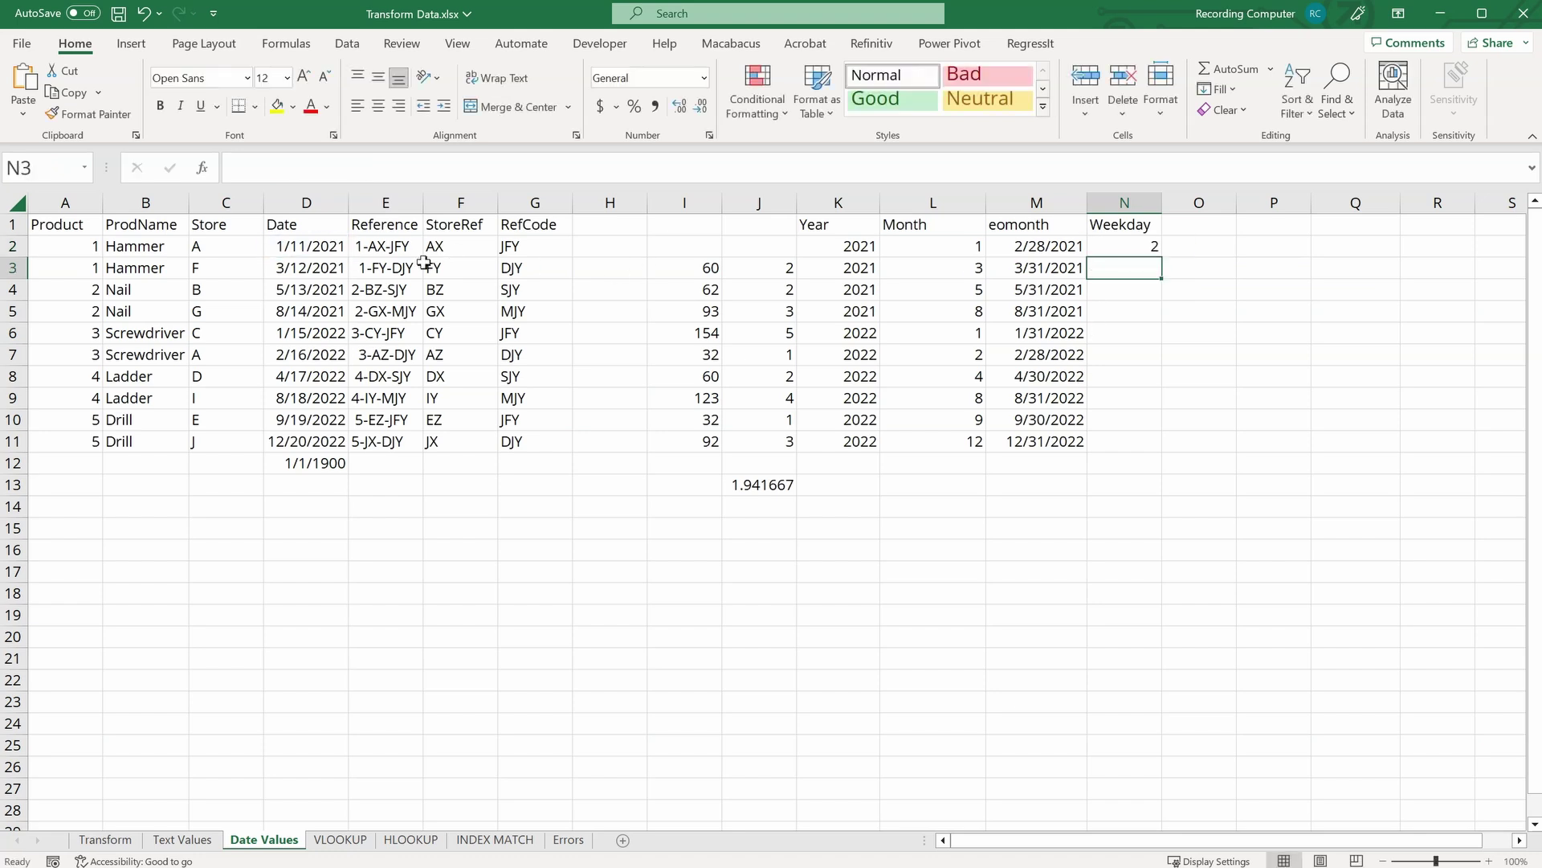
click(1107, 249)
drag(1160, 250, 1160, 448)
Step: Enter the header Day of Week in O1, beside the Weekday column
click(1209, 223)
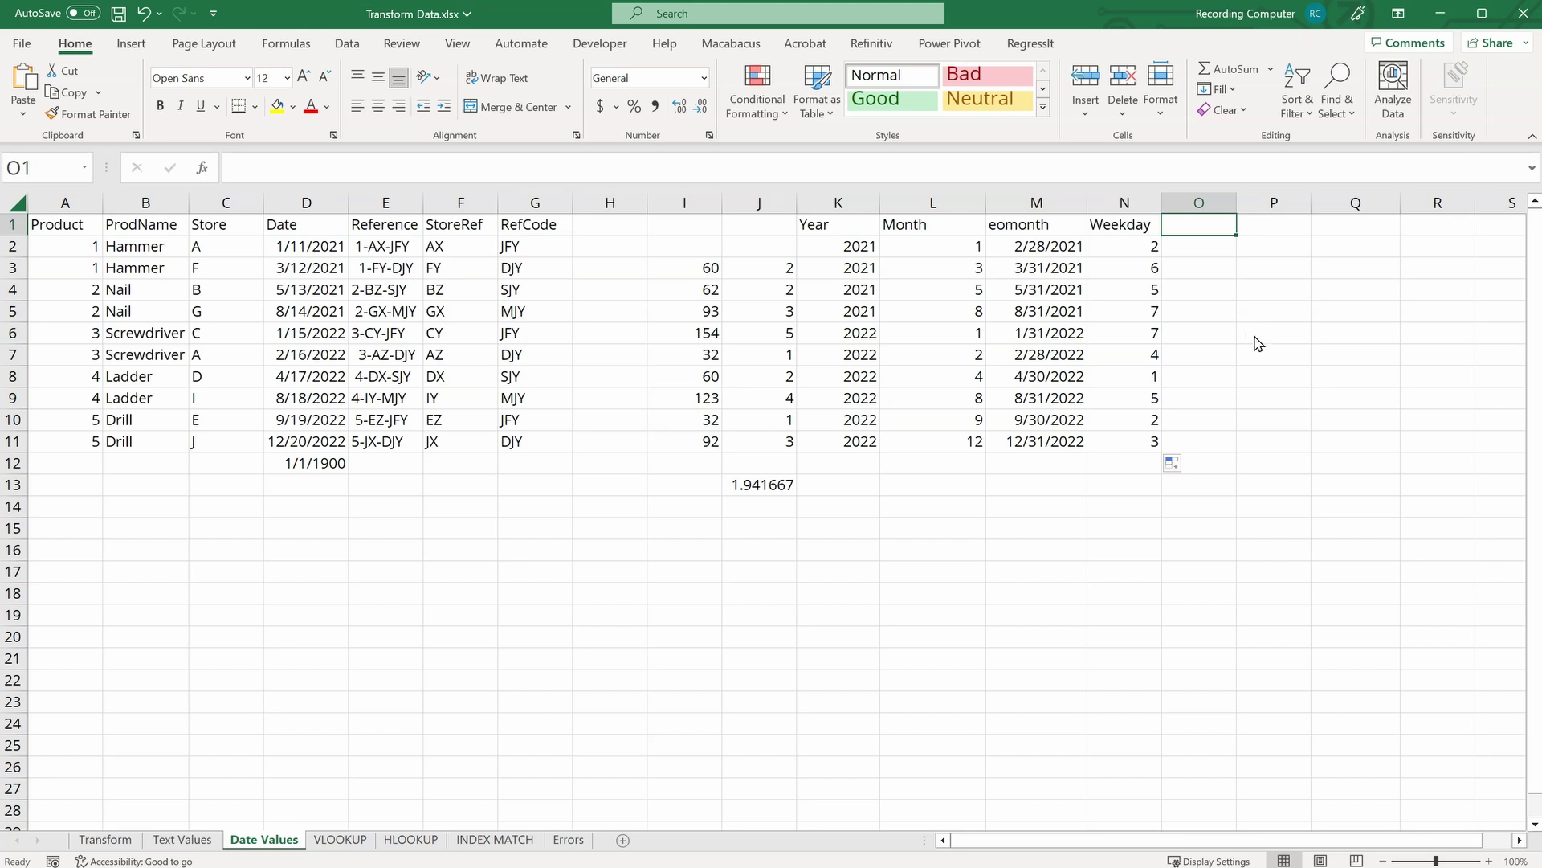
text(DAyo)
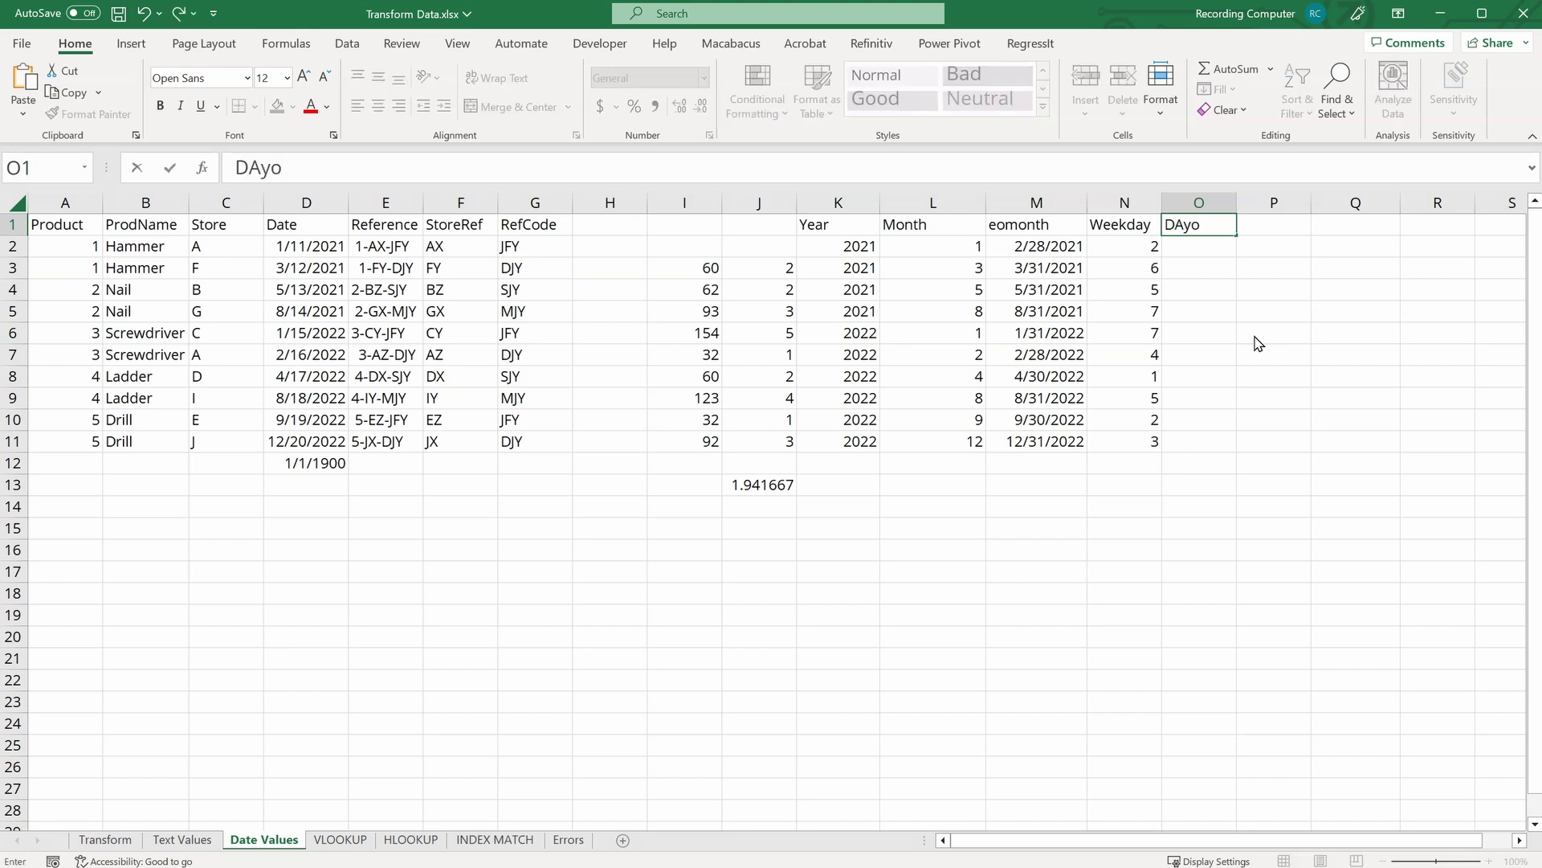
key(BackSpace)
key(BackSpace)
key(BackSpace)
text(ay of Week)
key(Return)
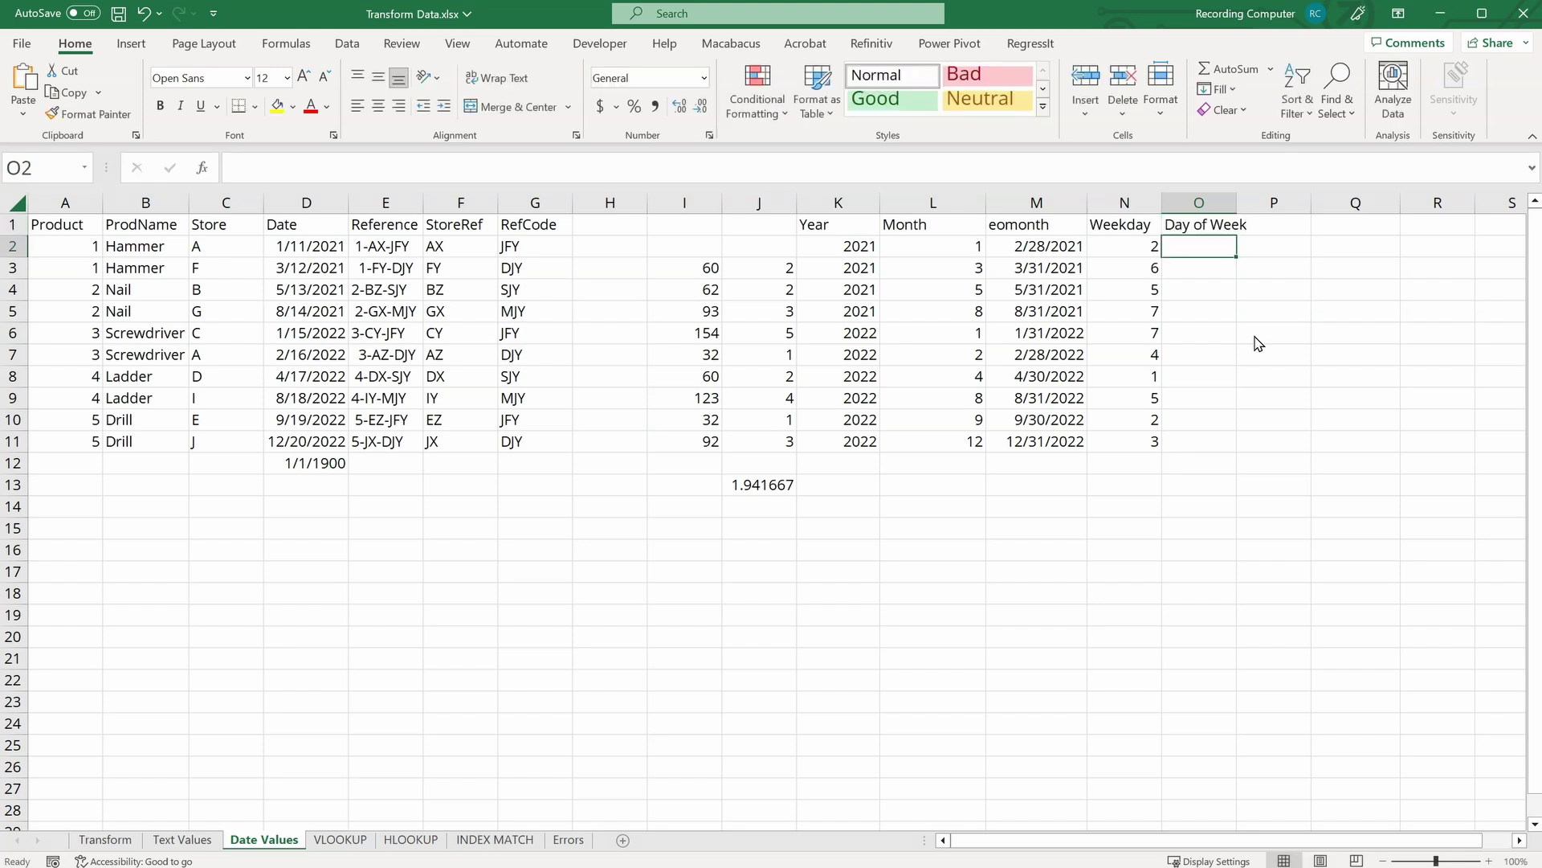
Step: Enter =TEXT(D2, "d") in O2 and fill the formula down to O11
text(=)
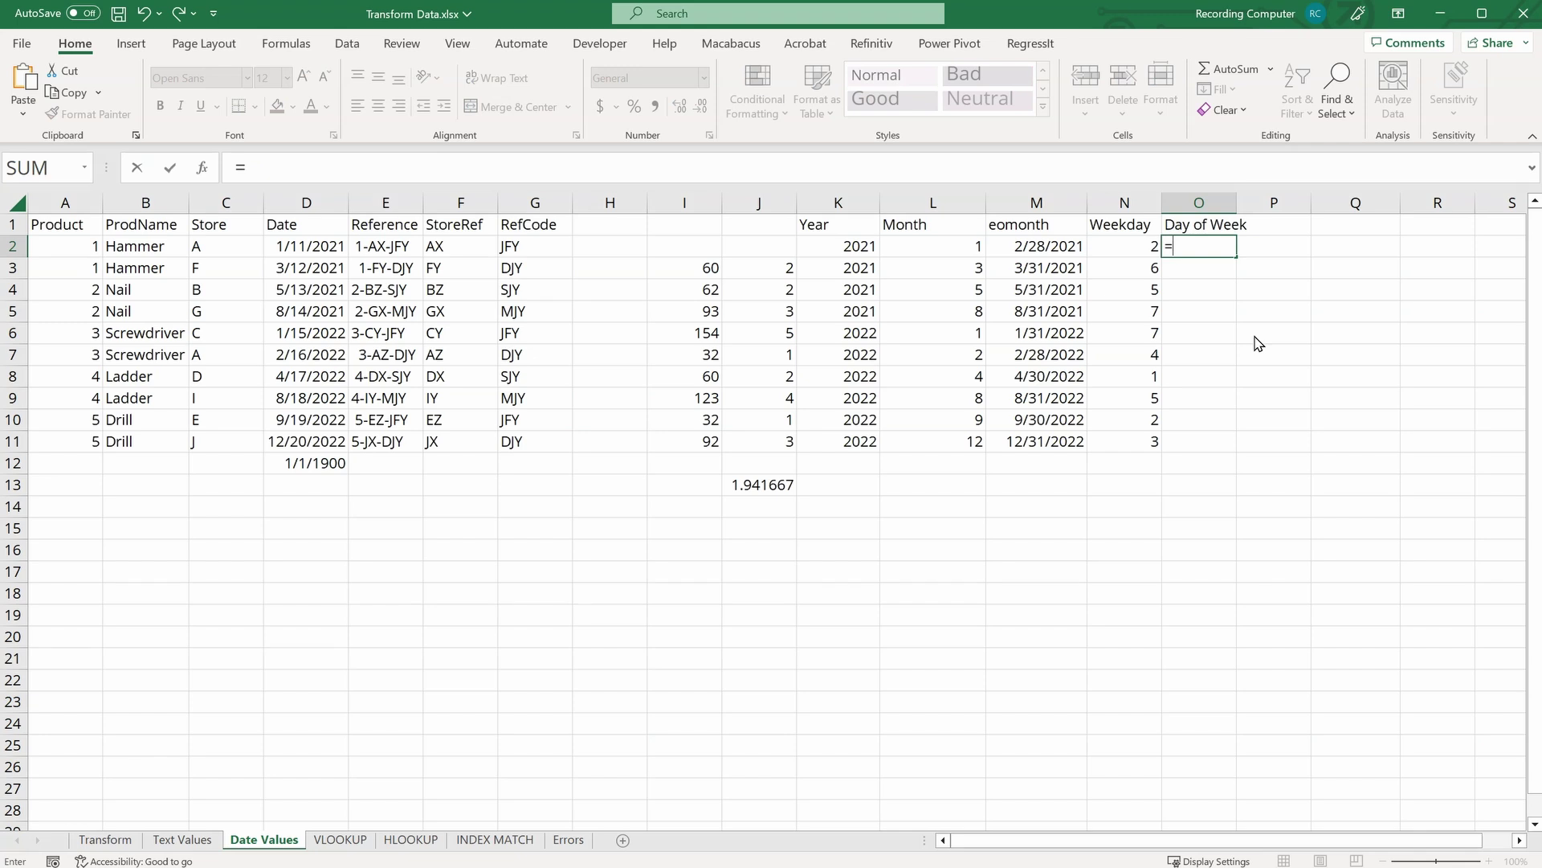
text(tex)
key(Tab)
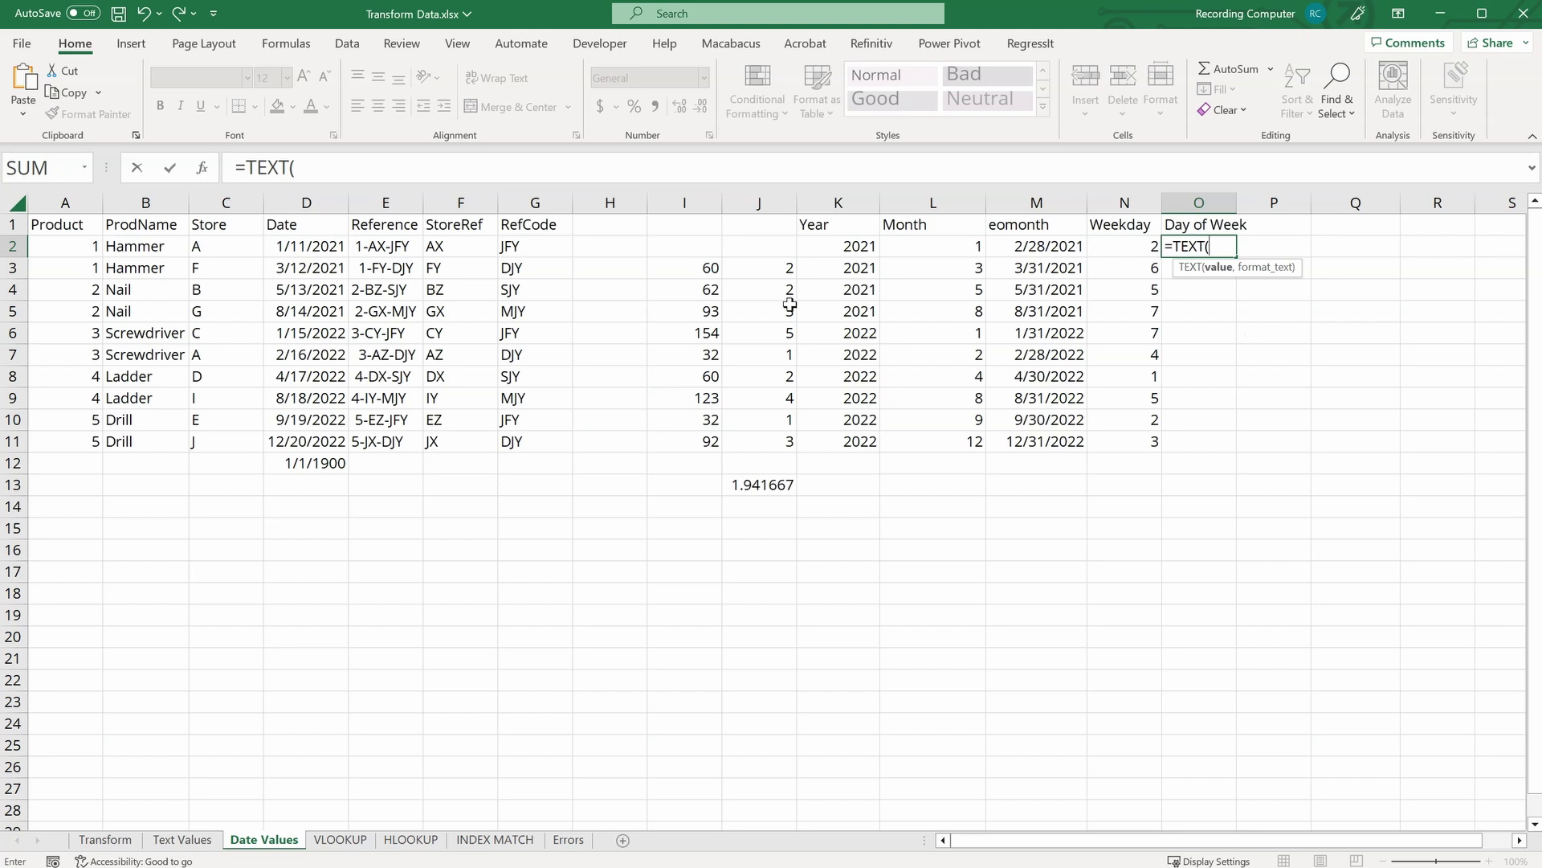
click(295, 246)
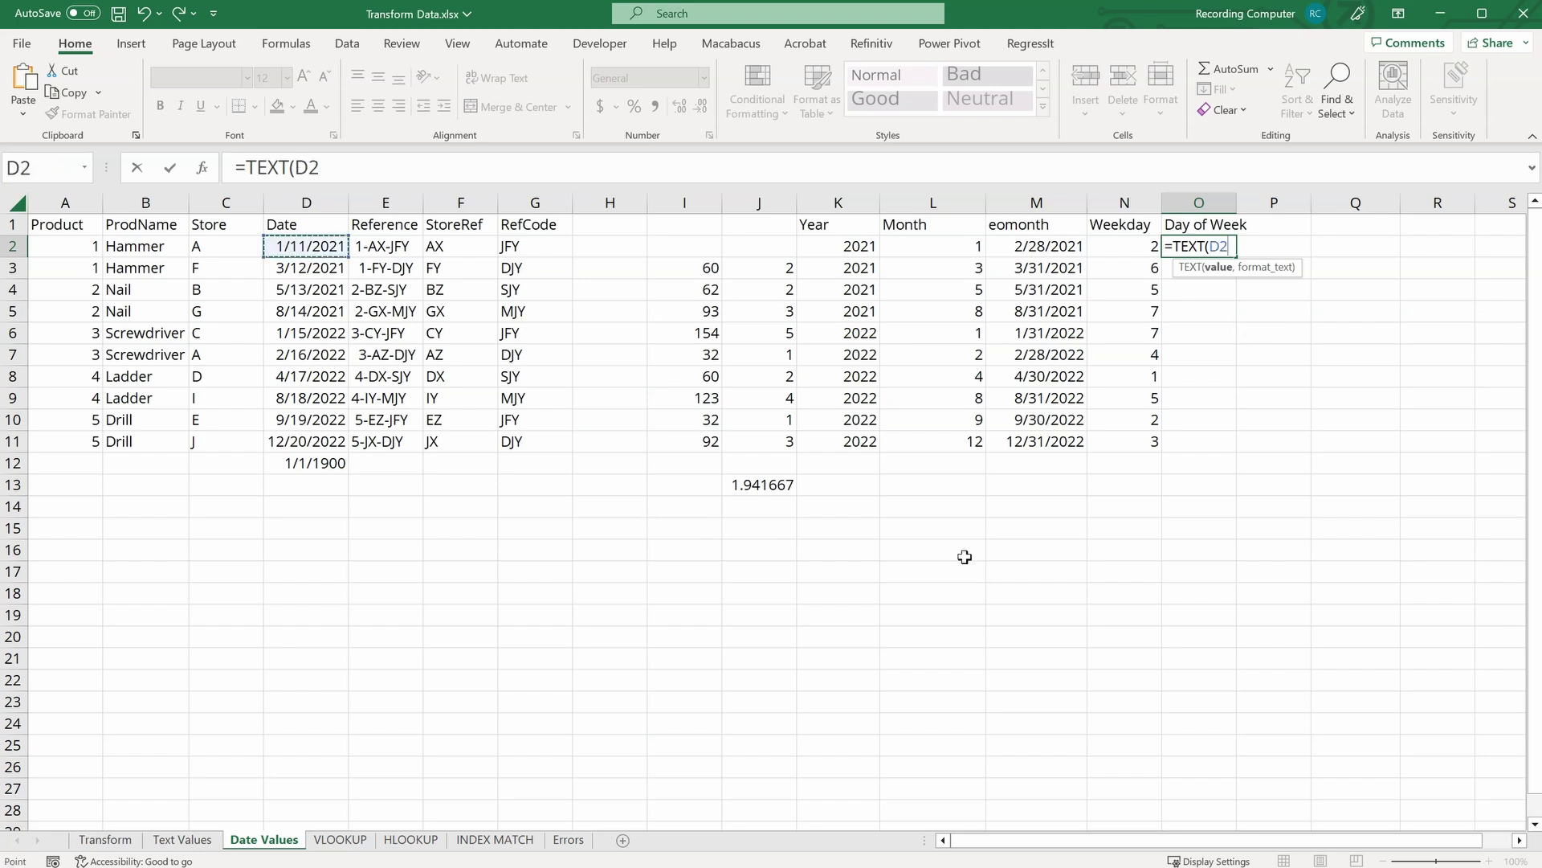
text(,)
text("d)
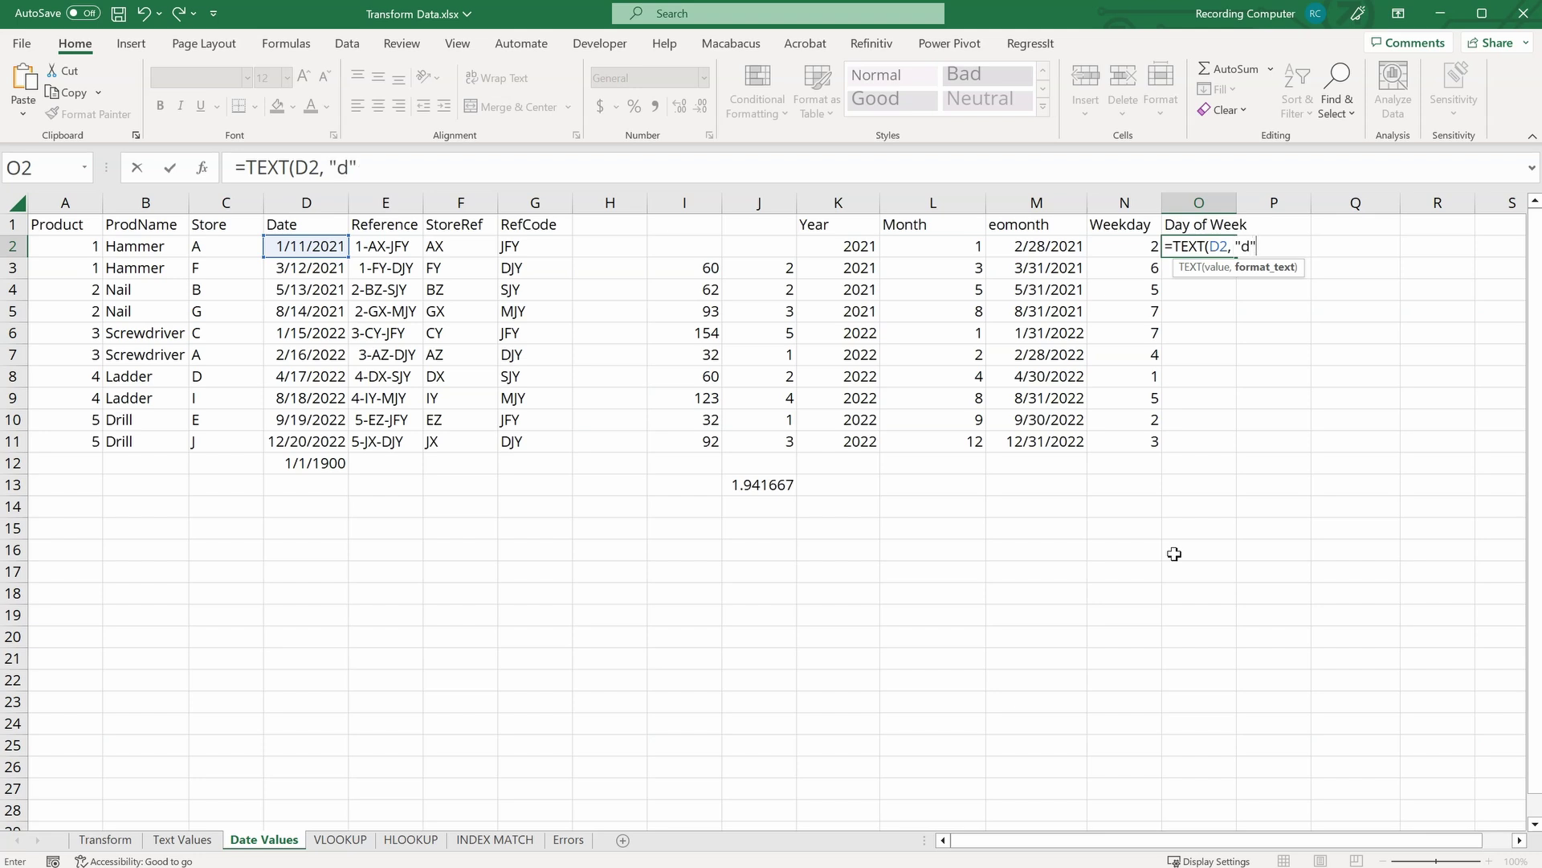
key(Return)
click(1219, 244)
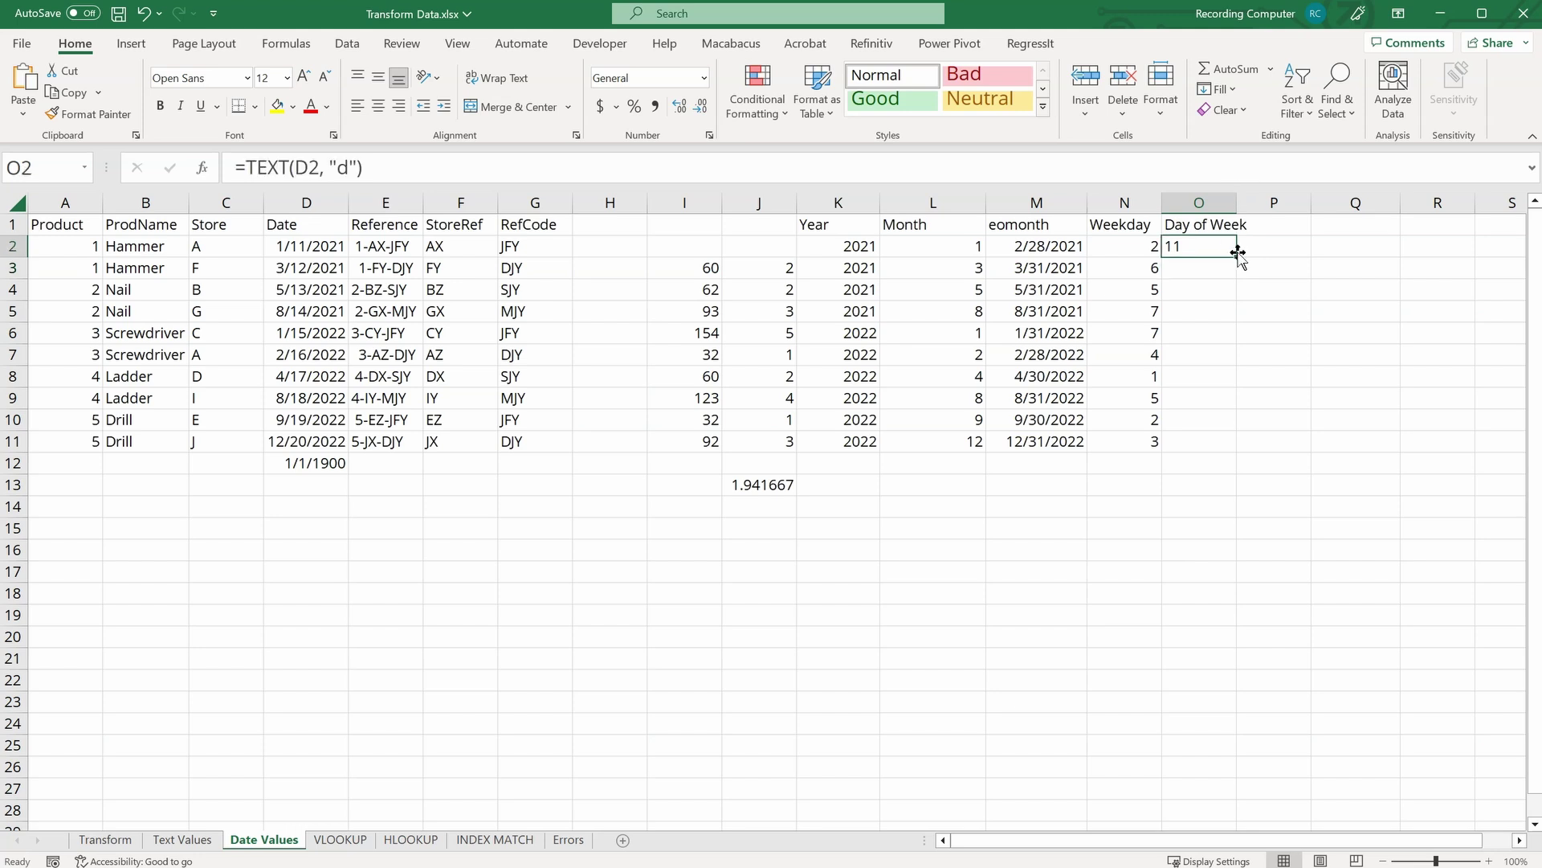
drag(1237, 254, 1226, 456)
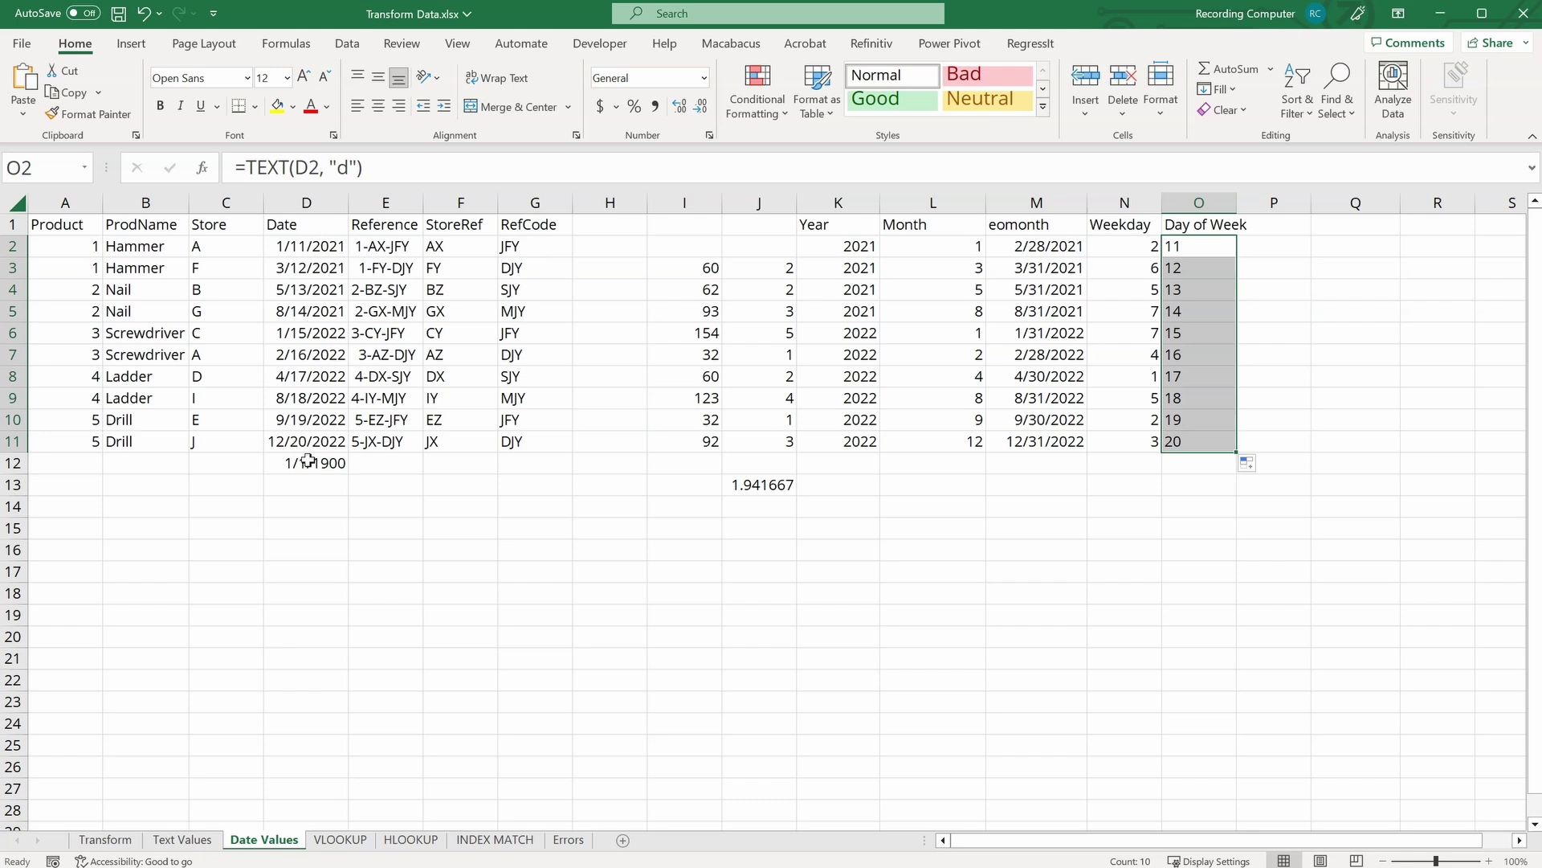
Step: Change the format code of the TEXT formula in O2 to "ddd" and fill it down to O11
click(1200, 254)
click(356, 167)
text(dd)
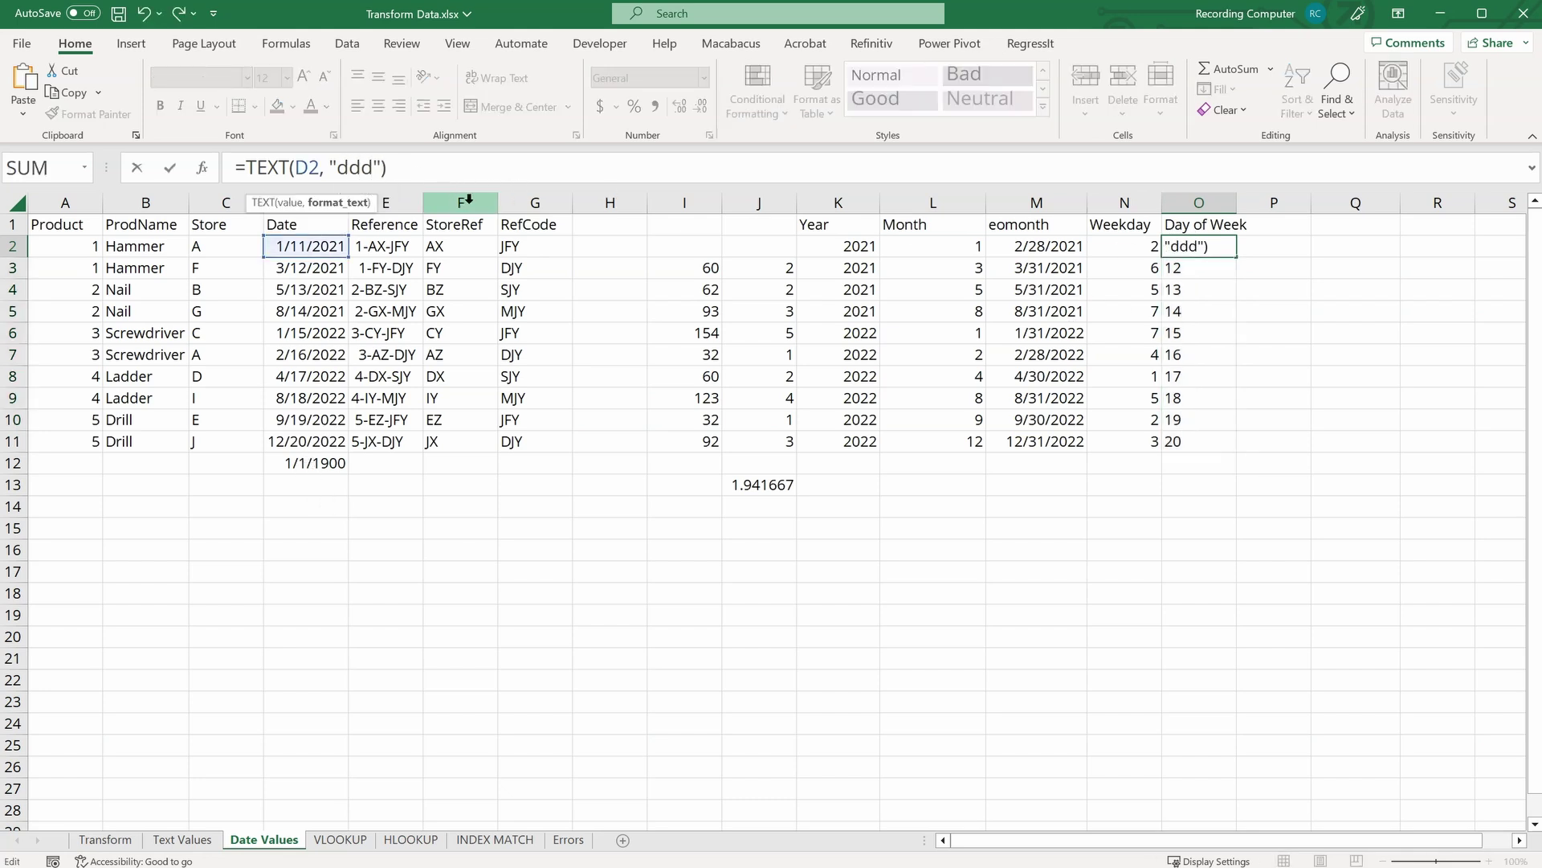
key(Return)
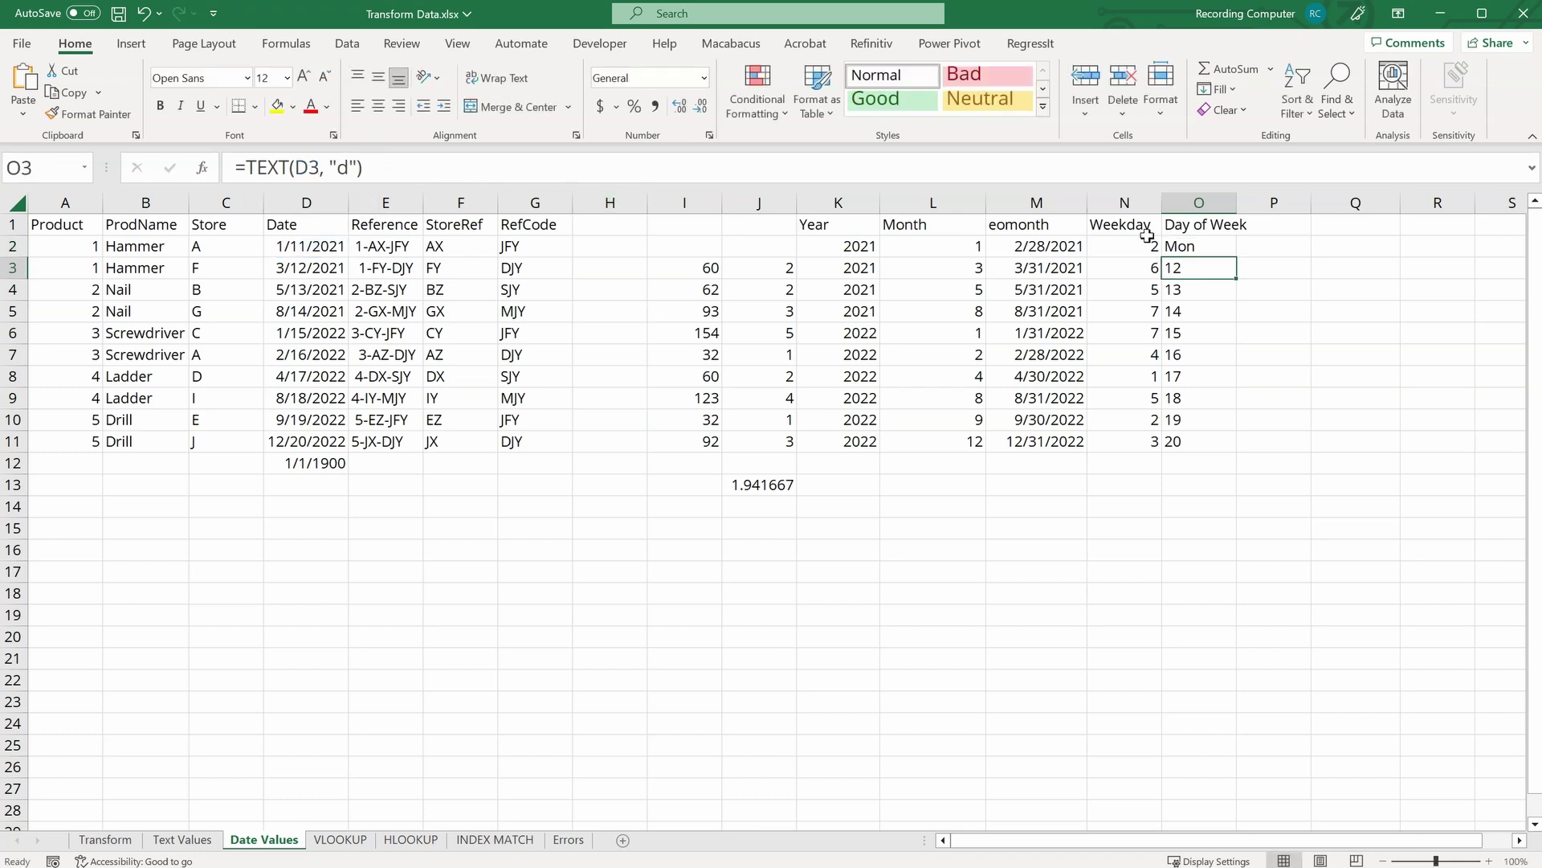
click(1191, 241)
drag(1236, 254, 1241, 447)
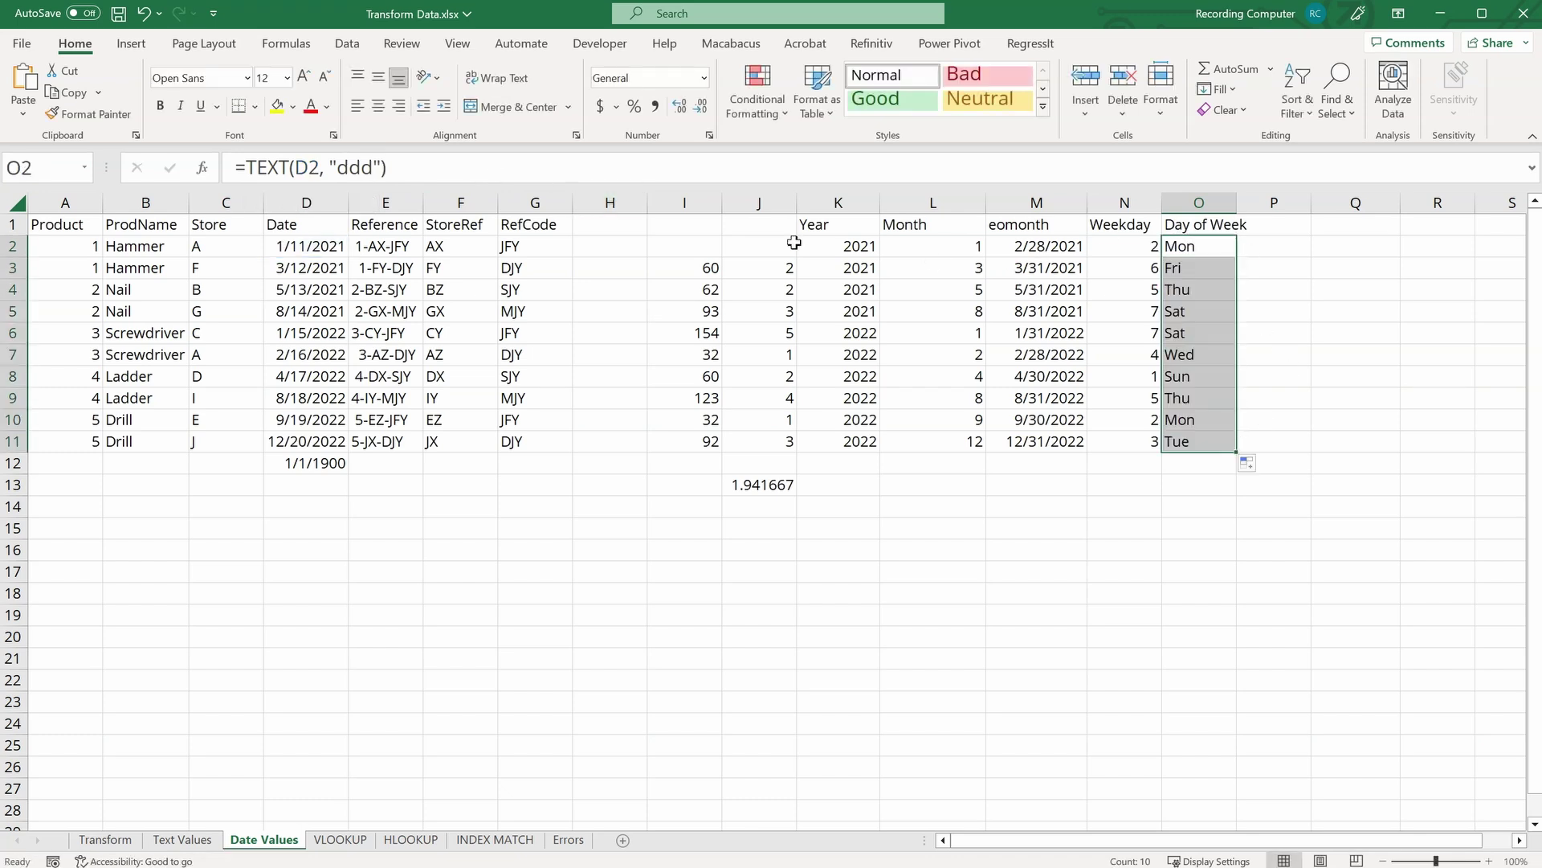
Step: Change the format code of the TEXT formula in O2 to "dddd"
click(1205, 249)
click(372, 163)
text(d)
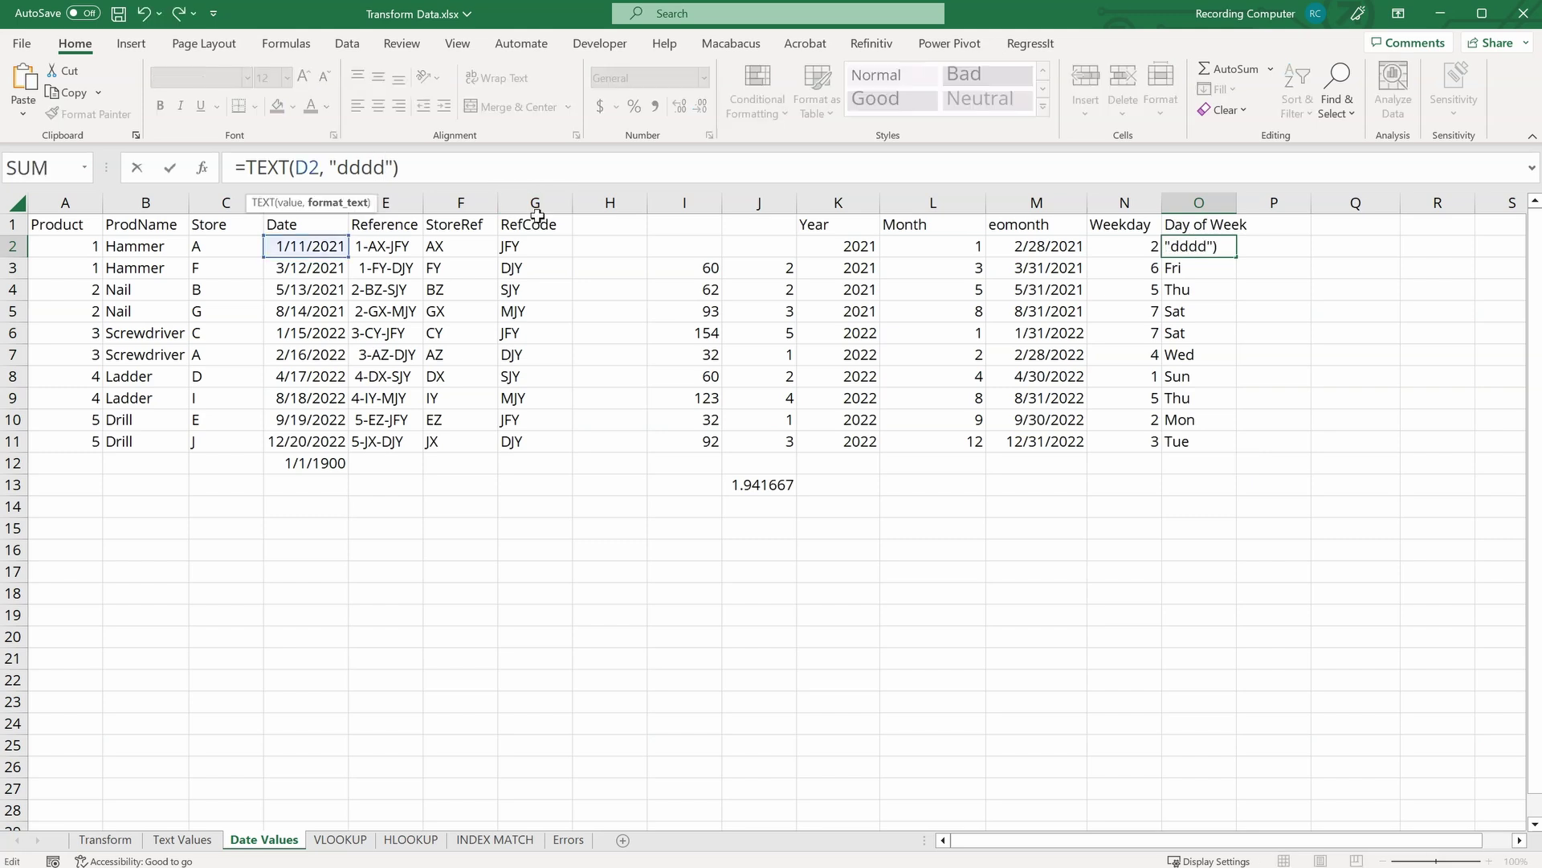
Step: Commit the formula =TEXT(D2, "dddd") in O2 and fill it down the Day of Week column through O11
key(Return)
click(1212, 251)
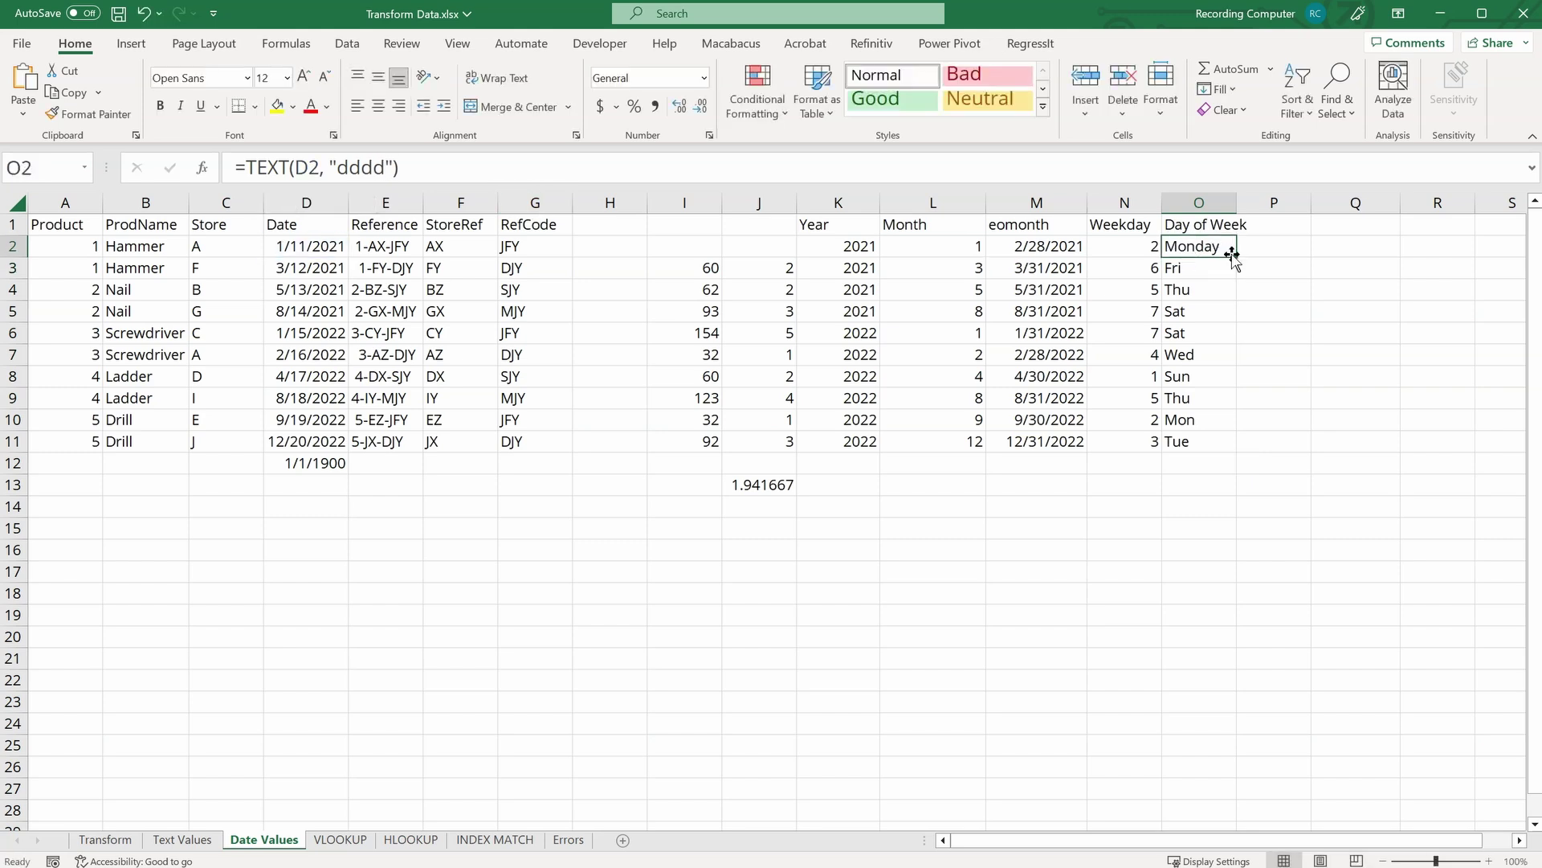
double_click(1237, 257)
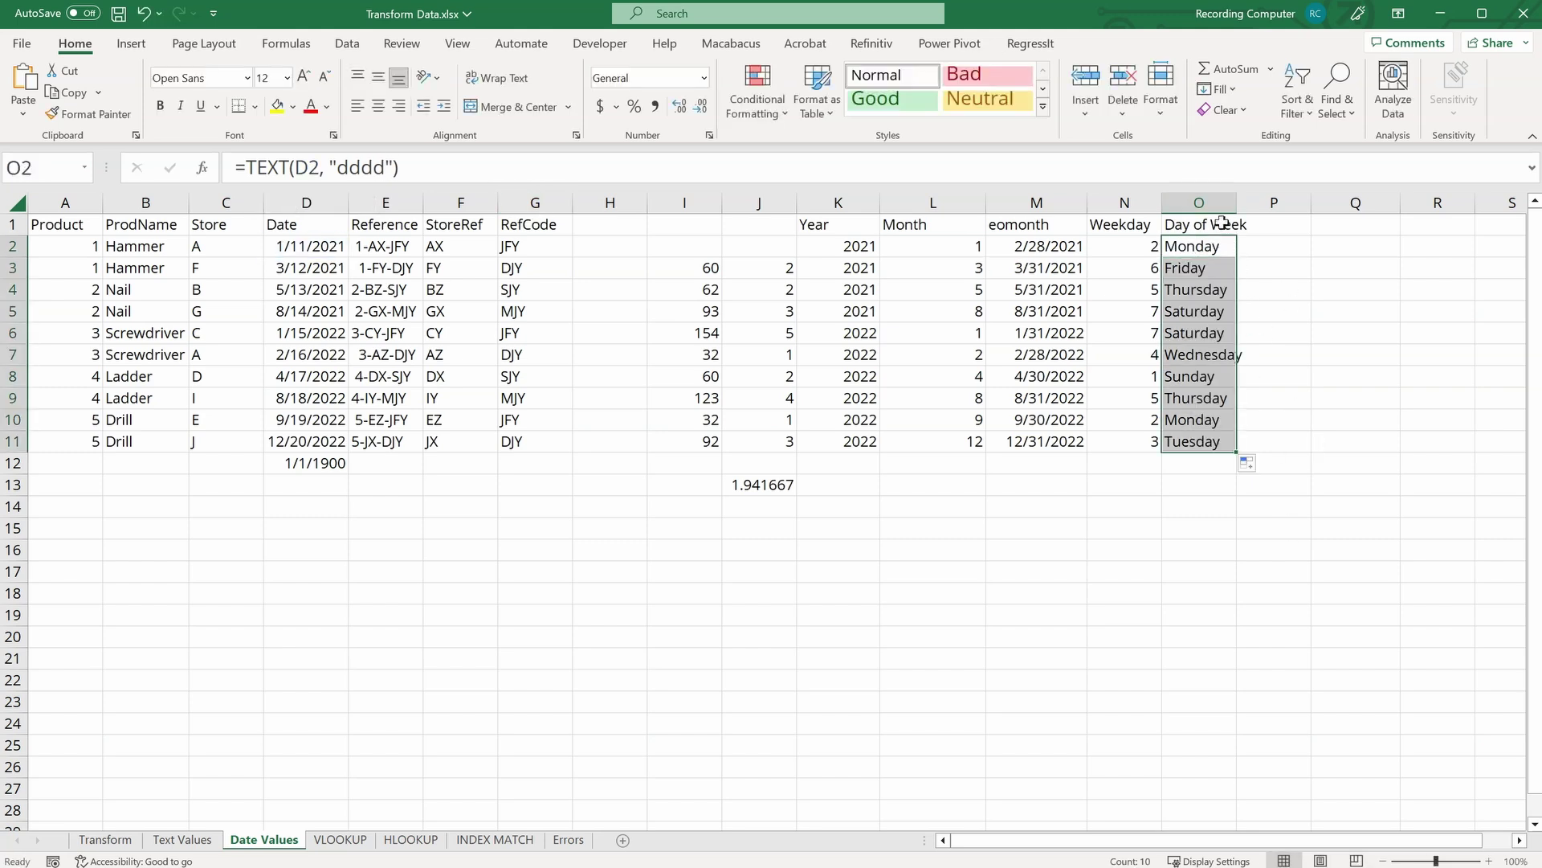
click(1276, 440)
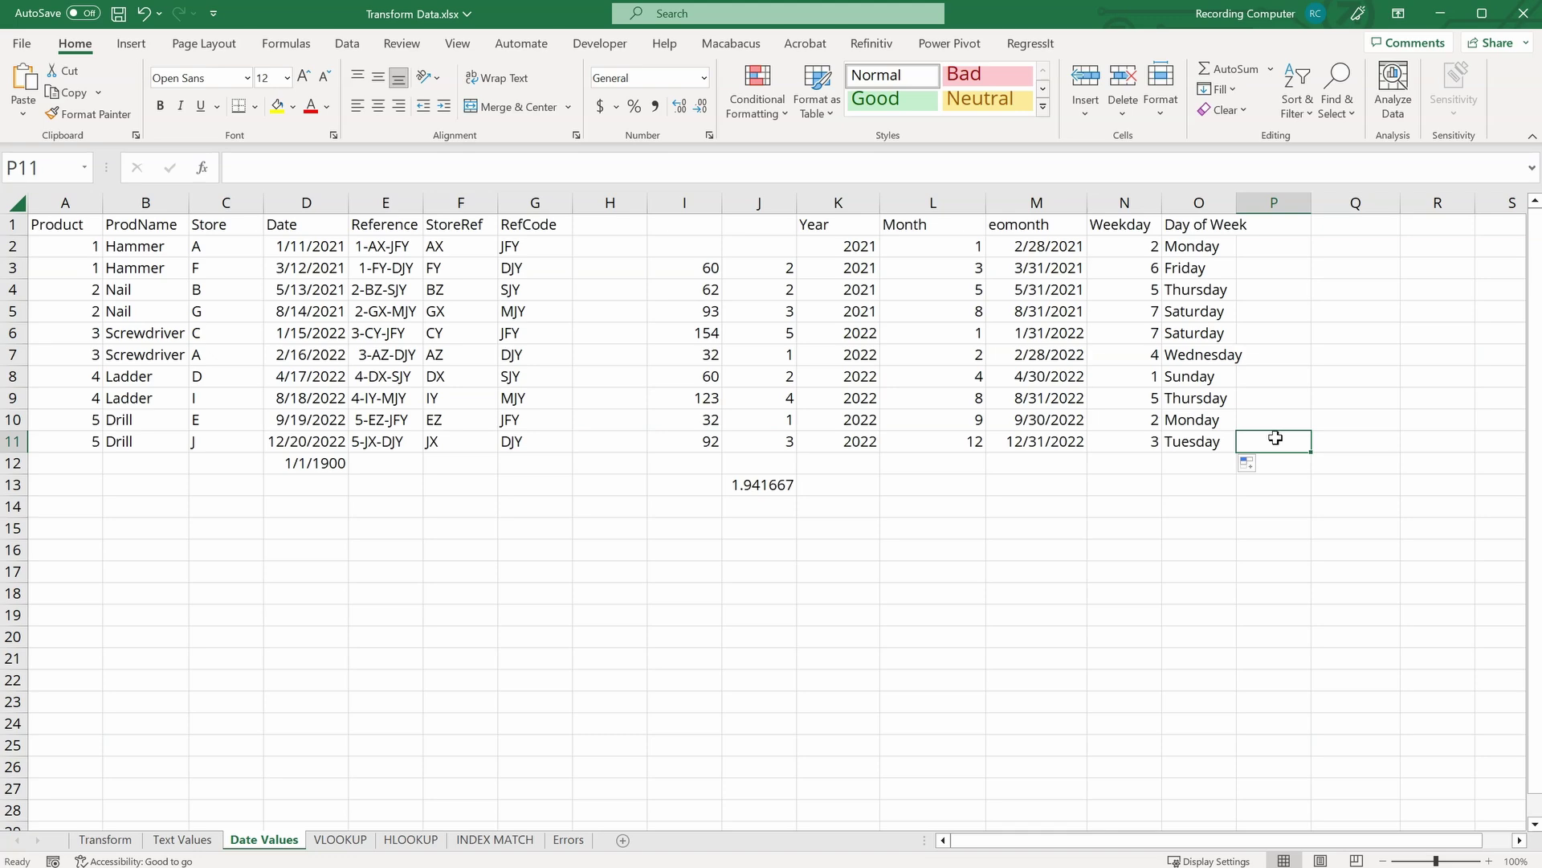
Step: On the VLOOKUP sheet, enter the header District in cell F1
key(ctrl+Page_Down)
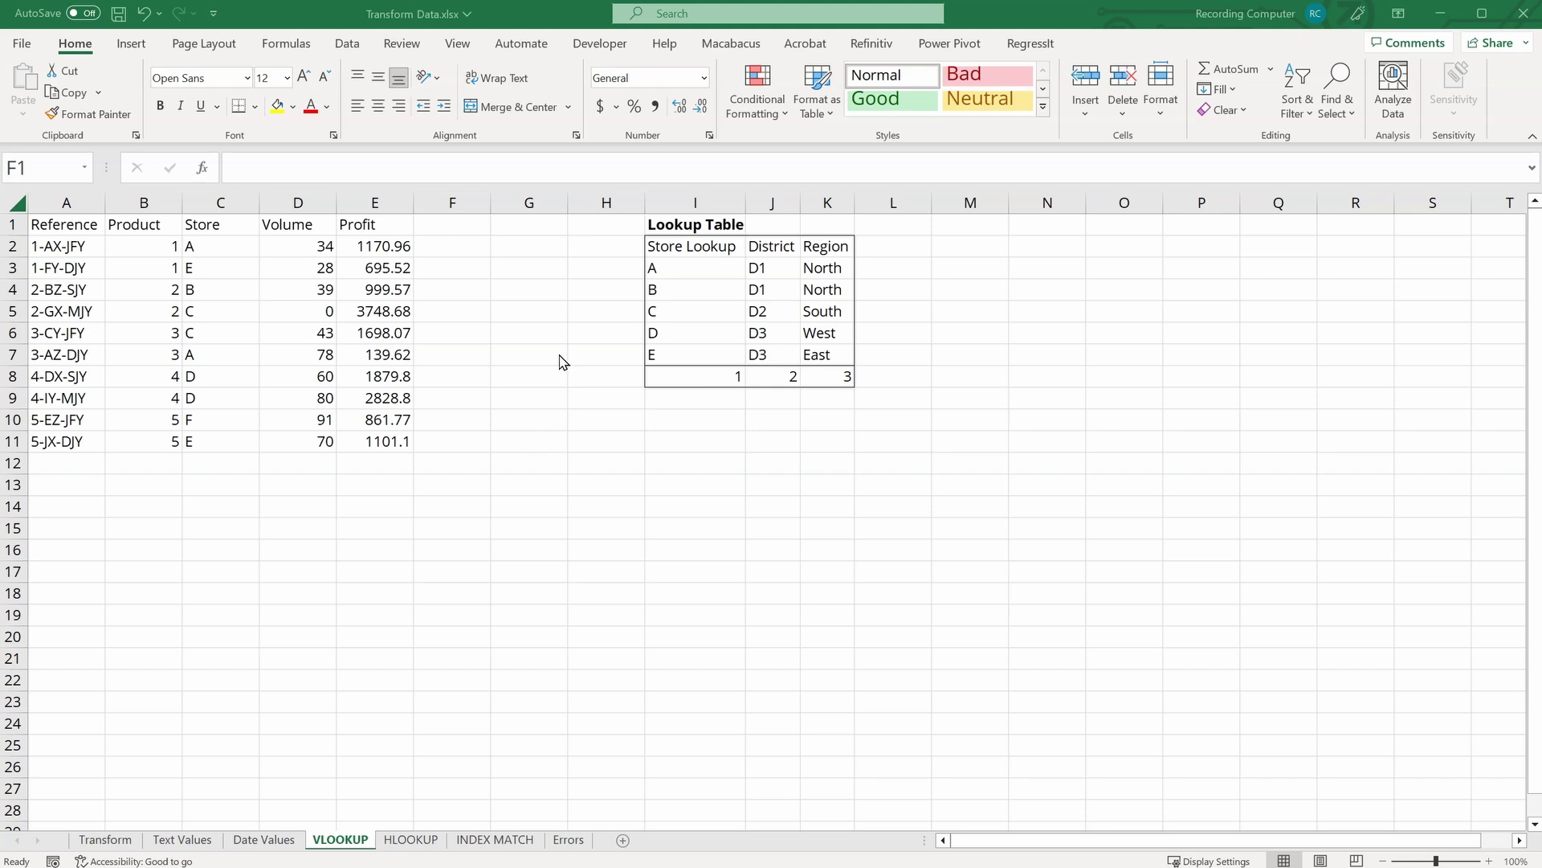
click(453, 238)
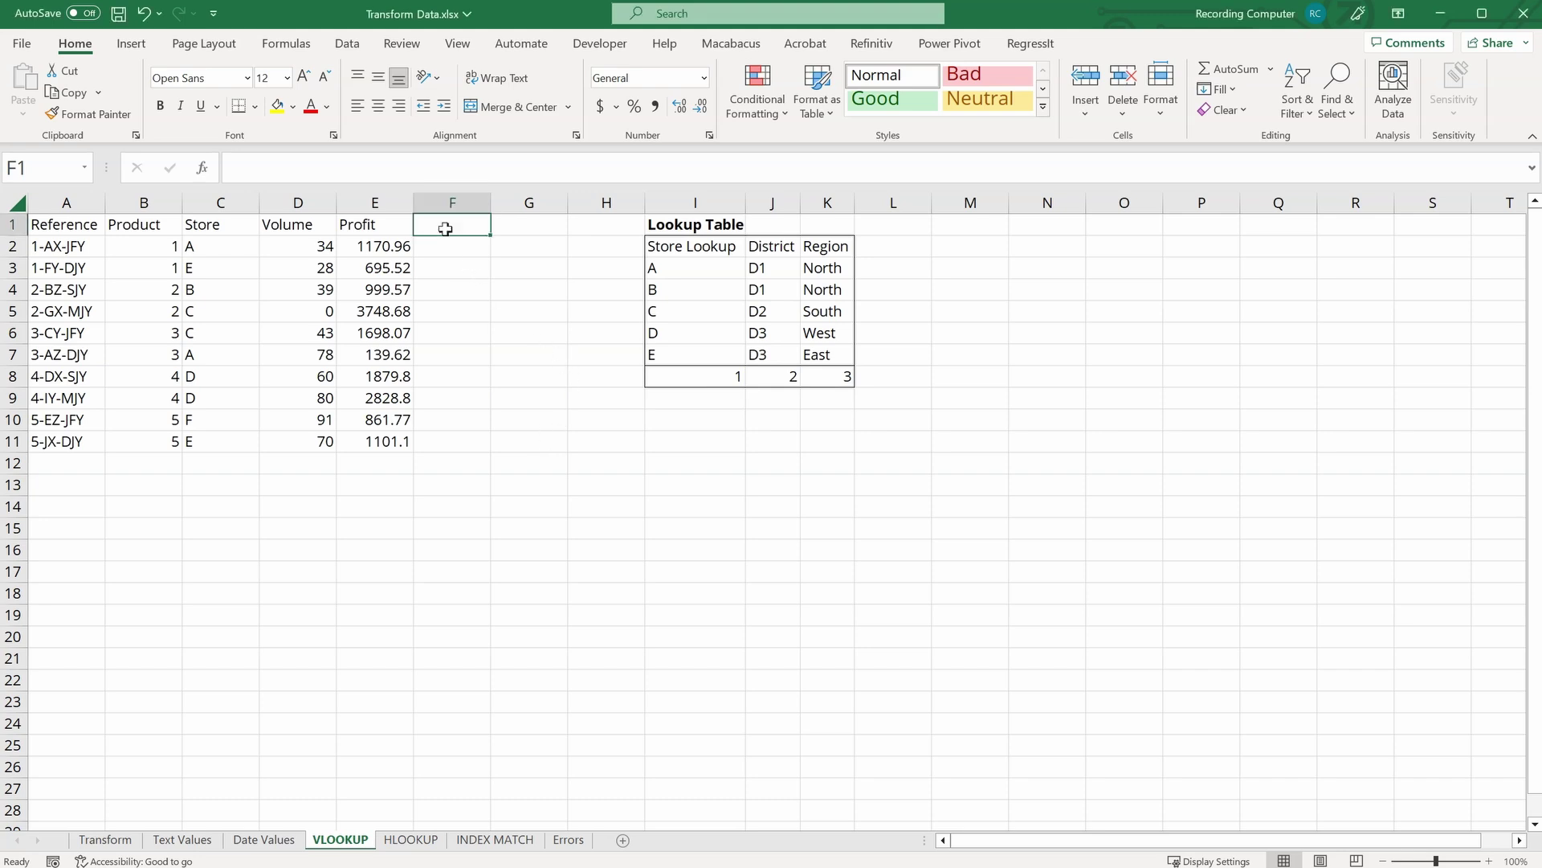
text(Disytr)
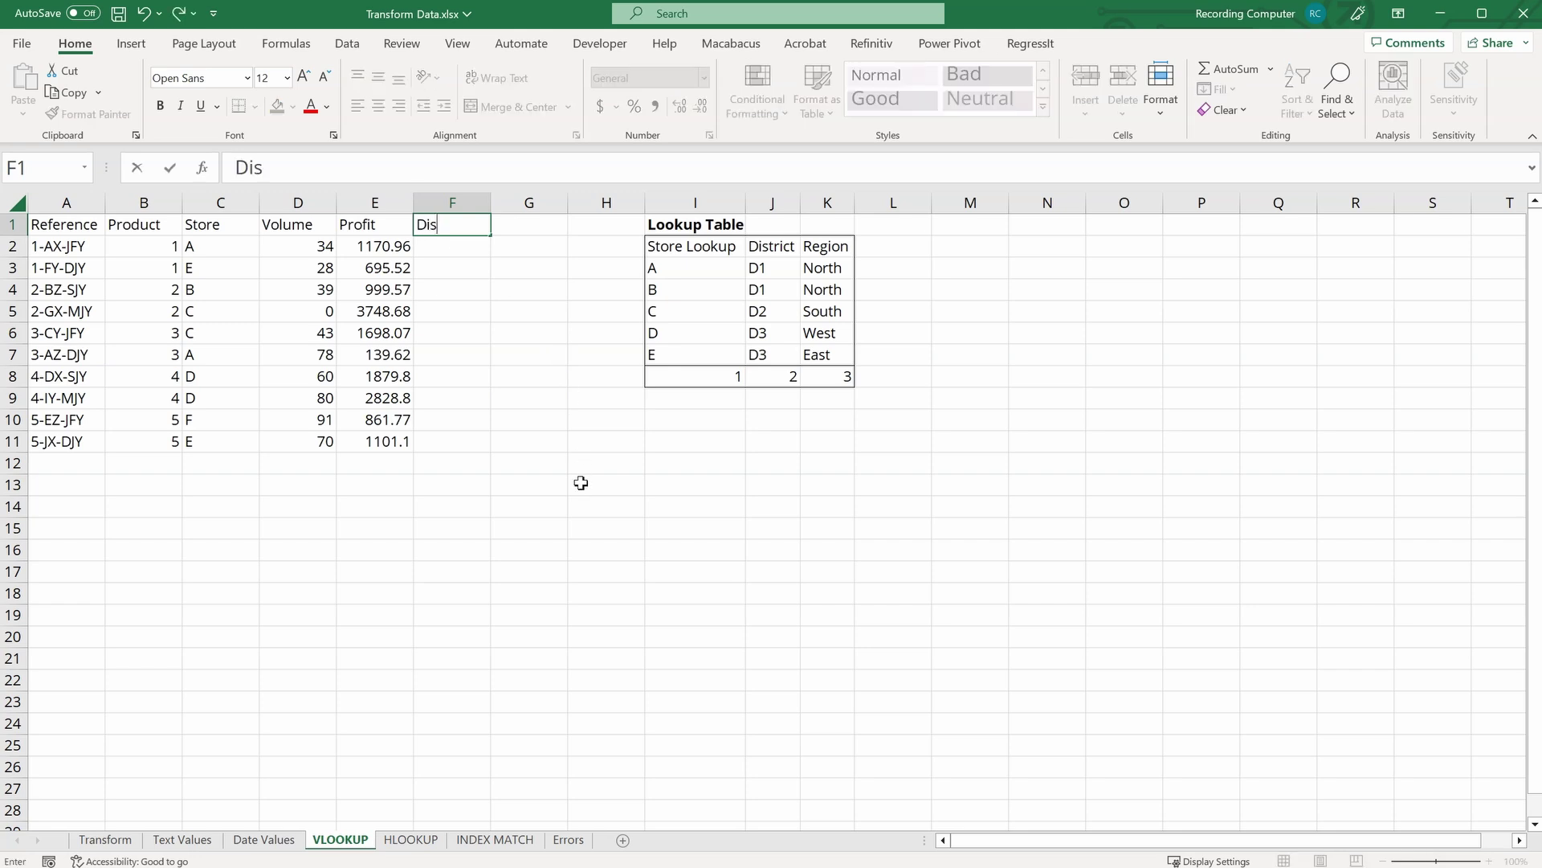
key(BackSpace)
key(BackSpace)
key(BackSpace)
text(trict)
key(Return)
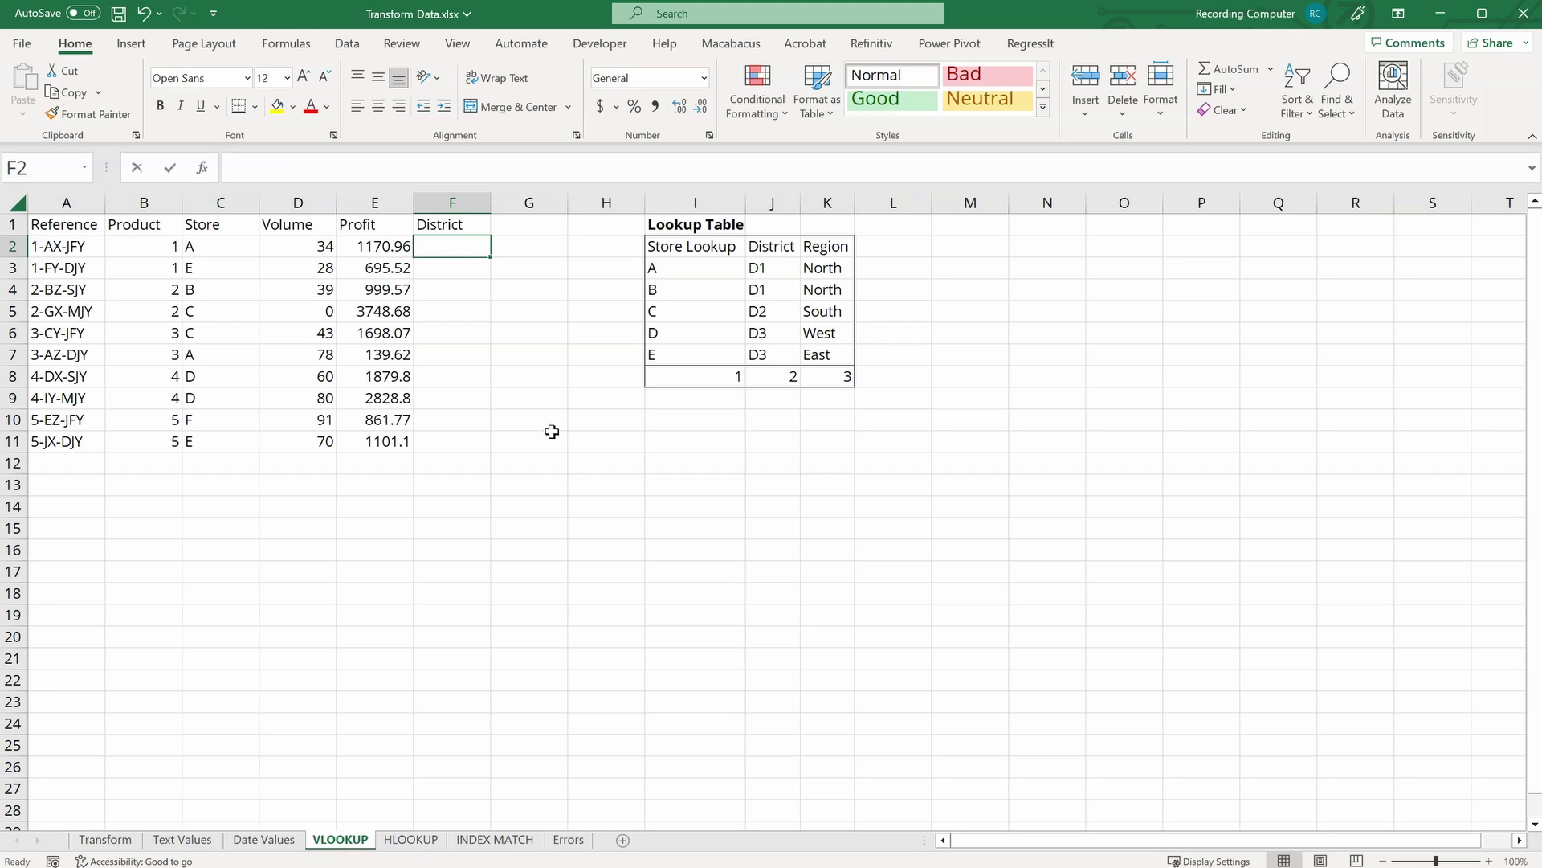
Step: Enter =VLOOKUP(C2,I3:K7, 2,FALSE) in F2 to look up the store's district with an exact match
text(=vlo)
key(Tab)
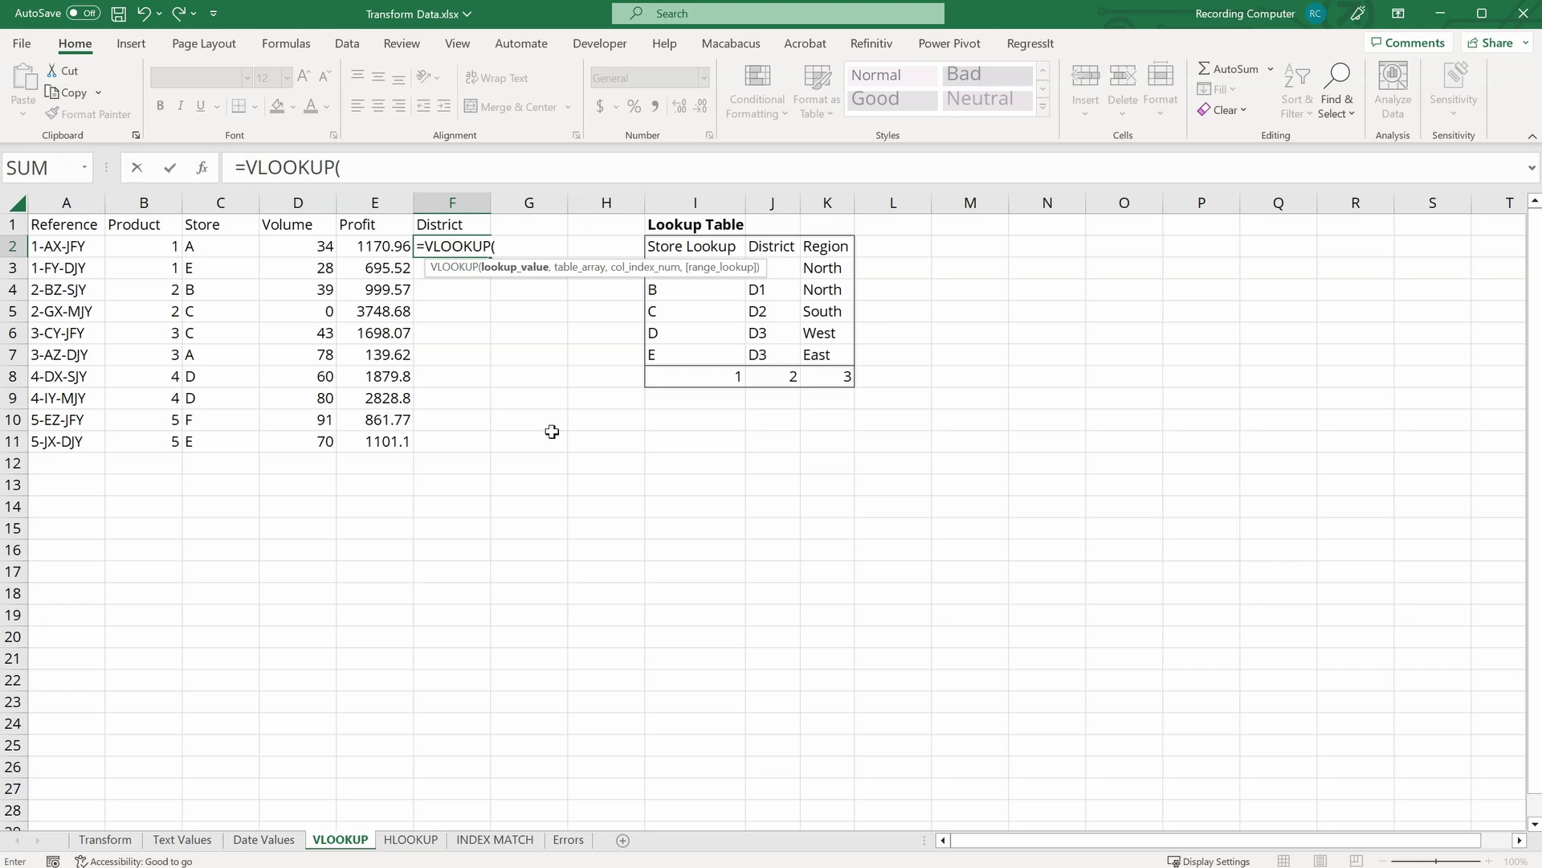
click(213, 243)
text(,)
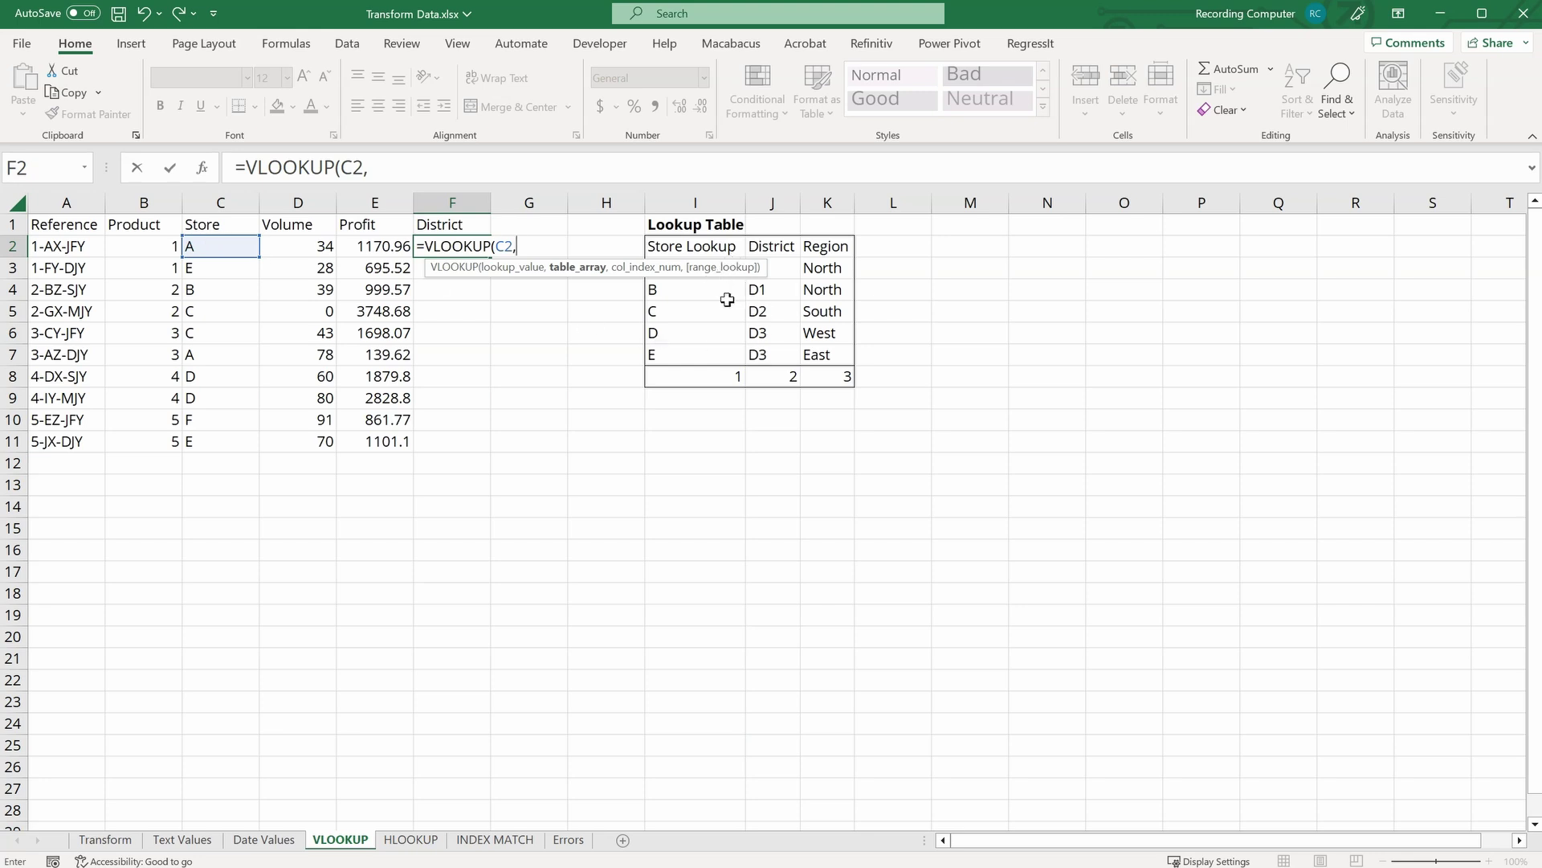
drag(845, 358, 671, 264)
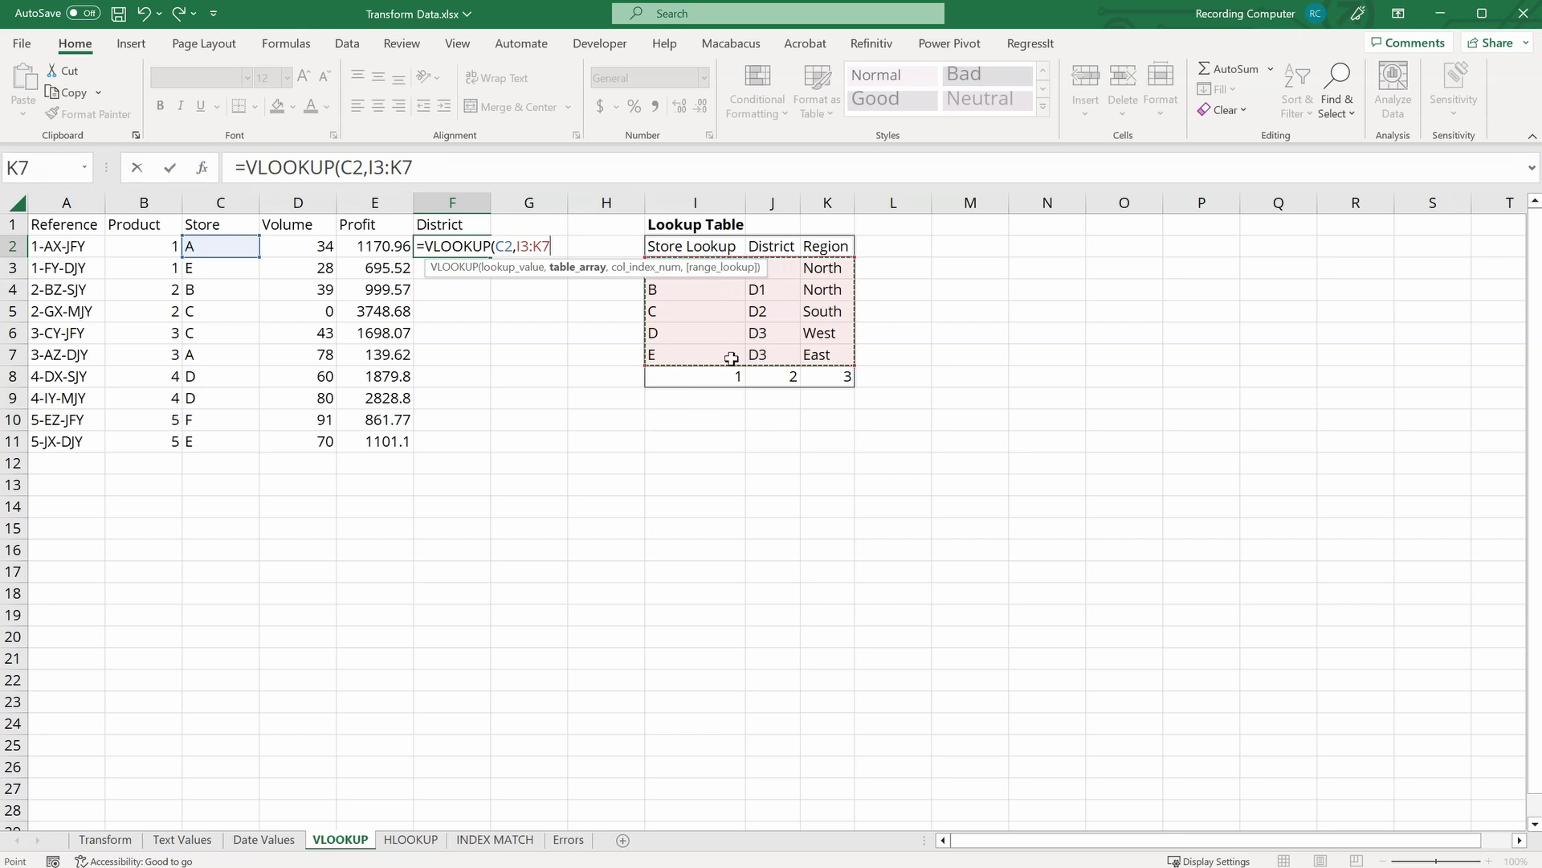
text(,)
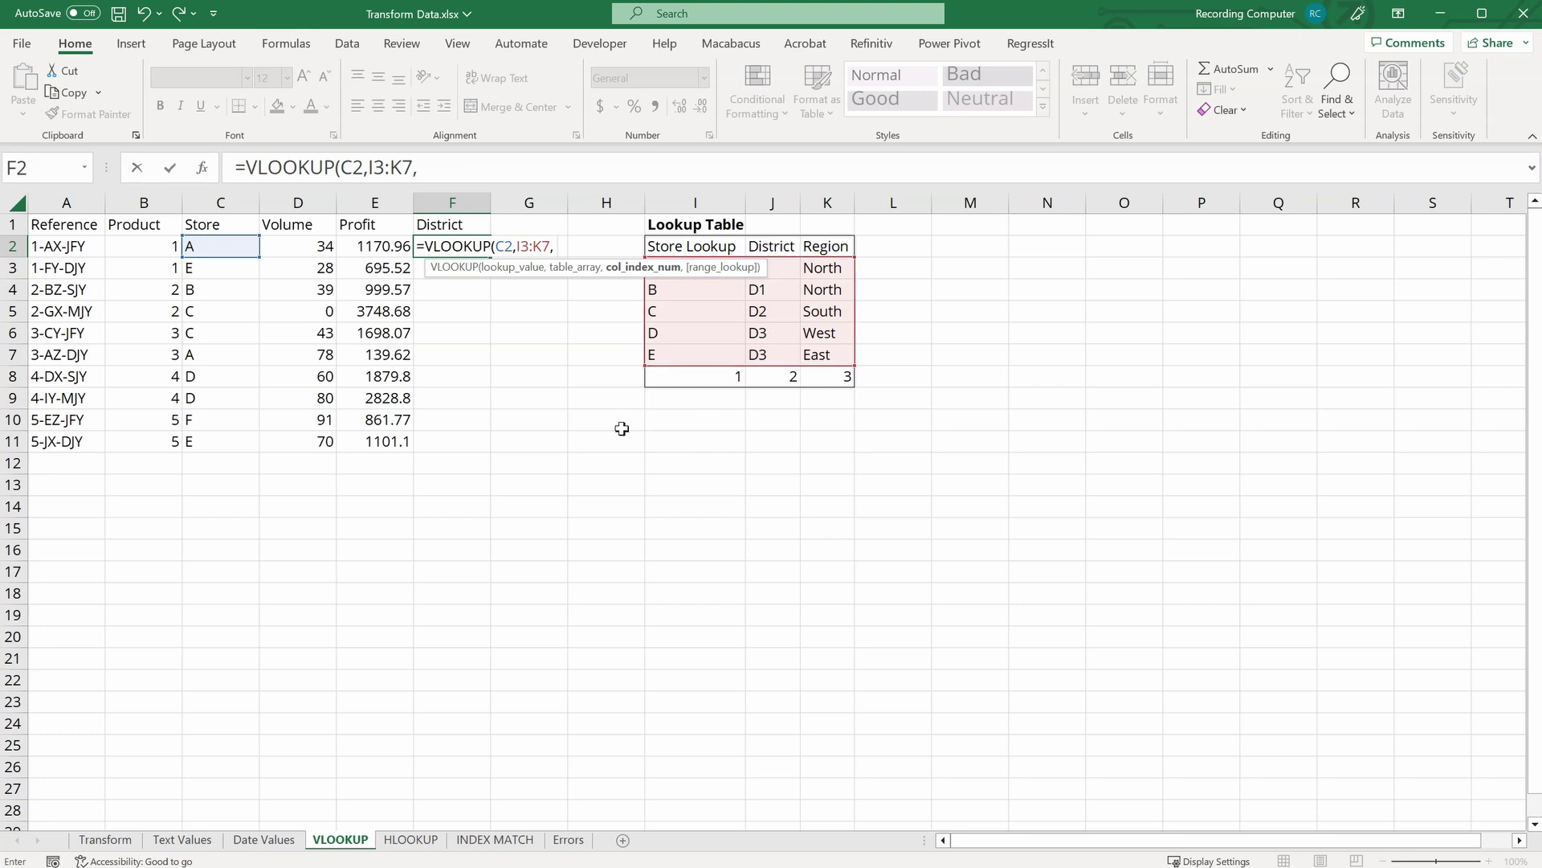
text(2,)
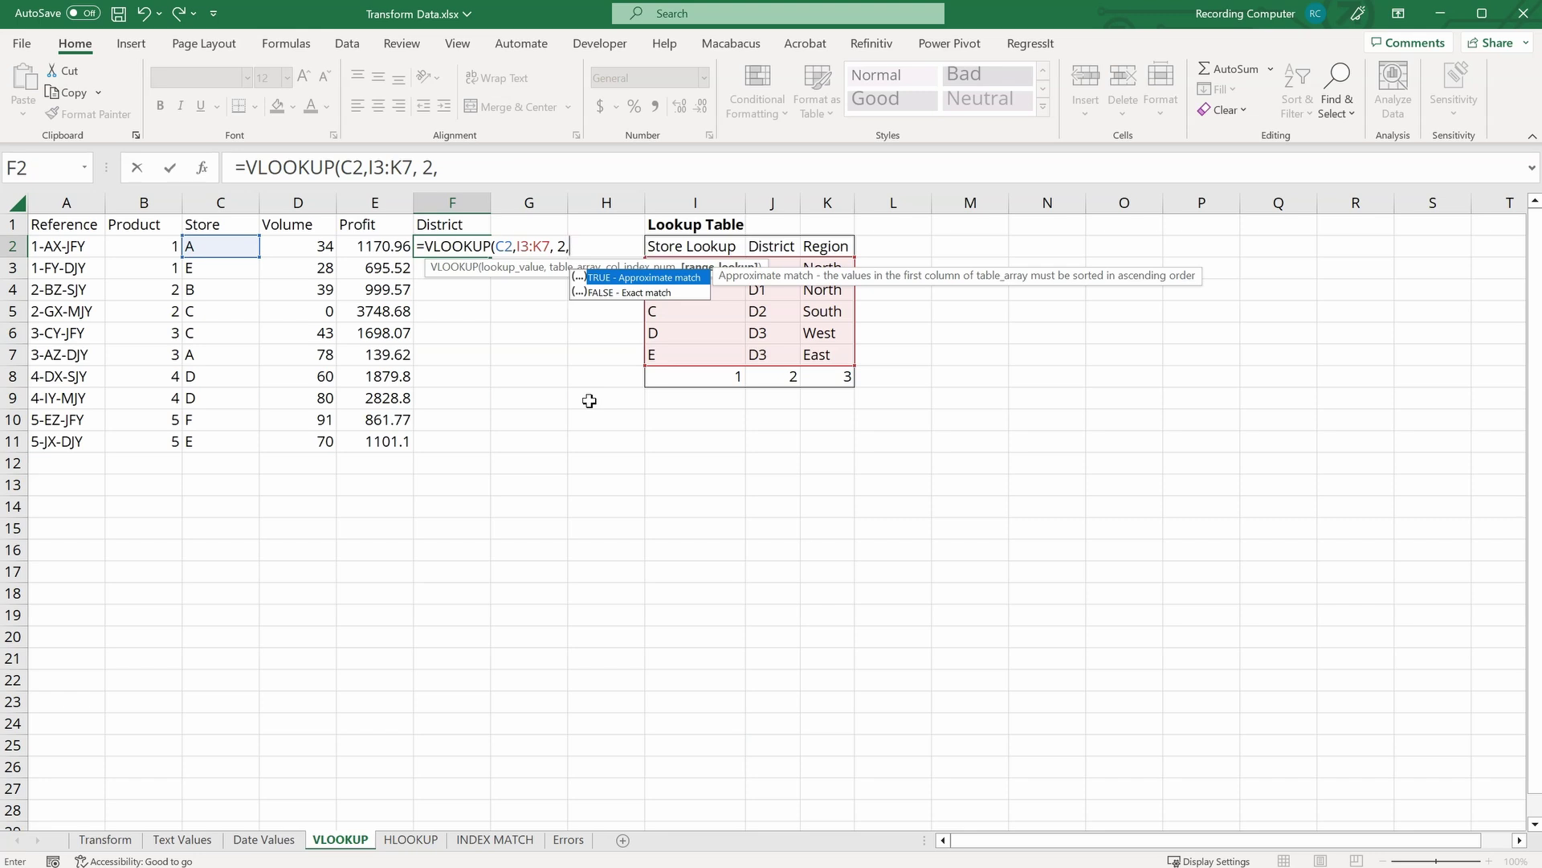
click(622, 282)
click(623, 291)
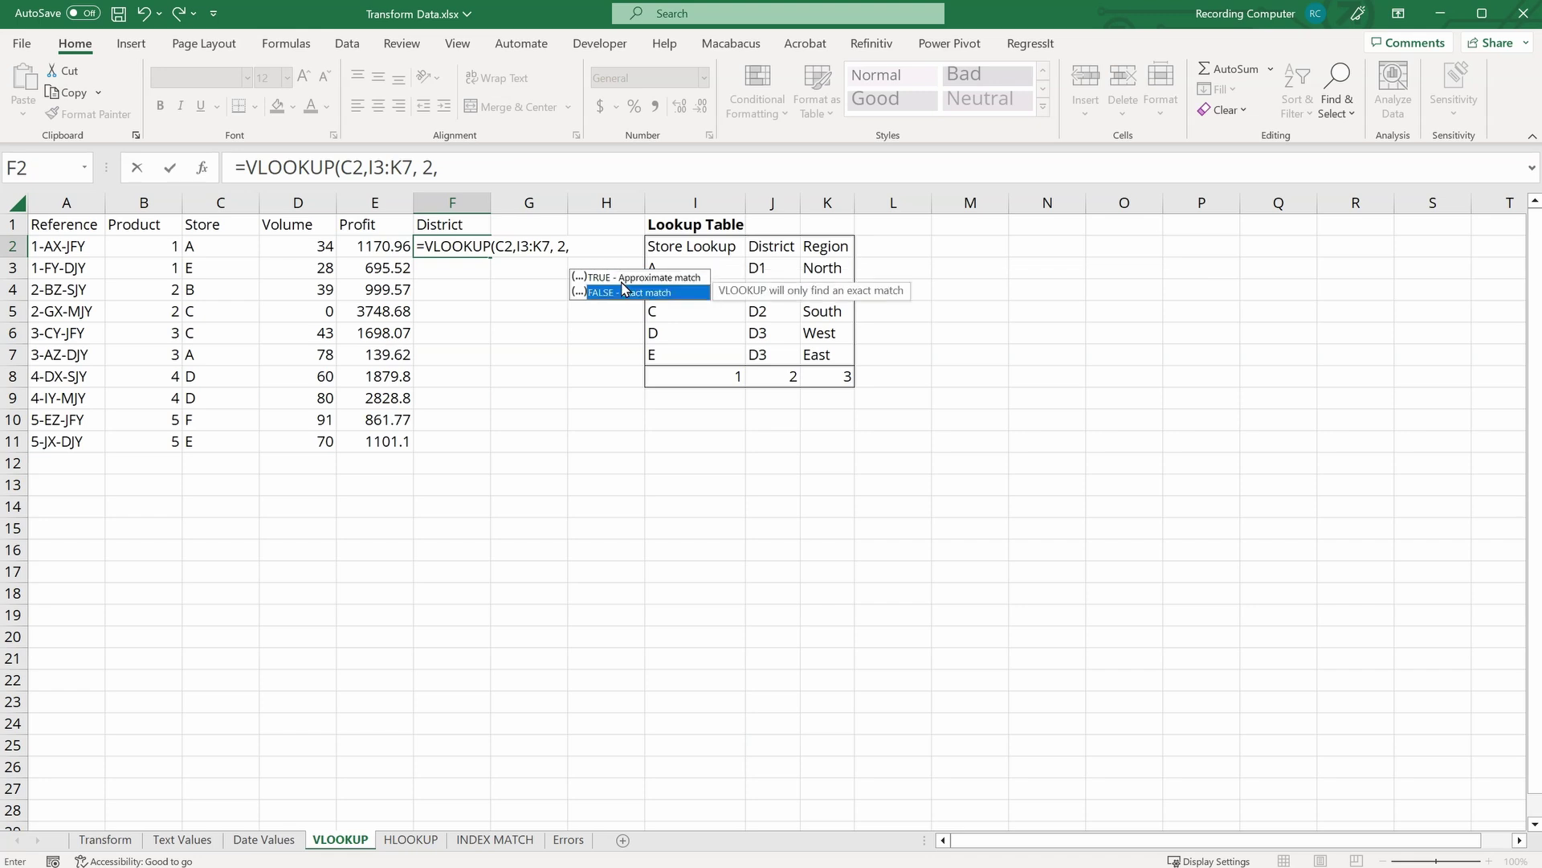
double_click(624, 290)
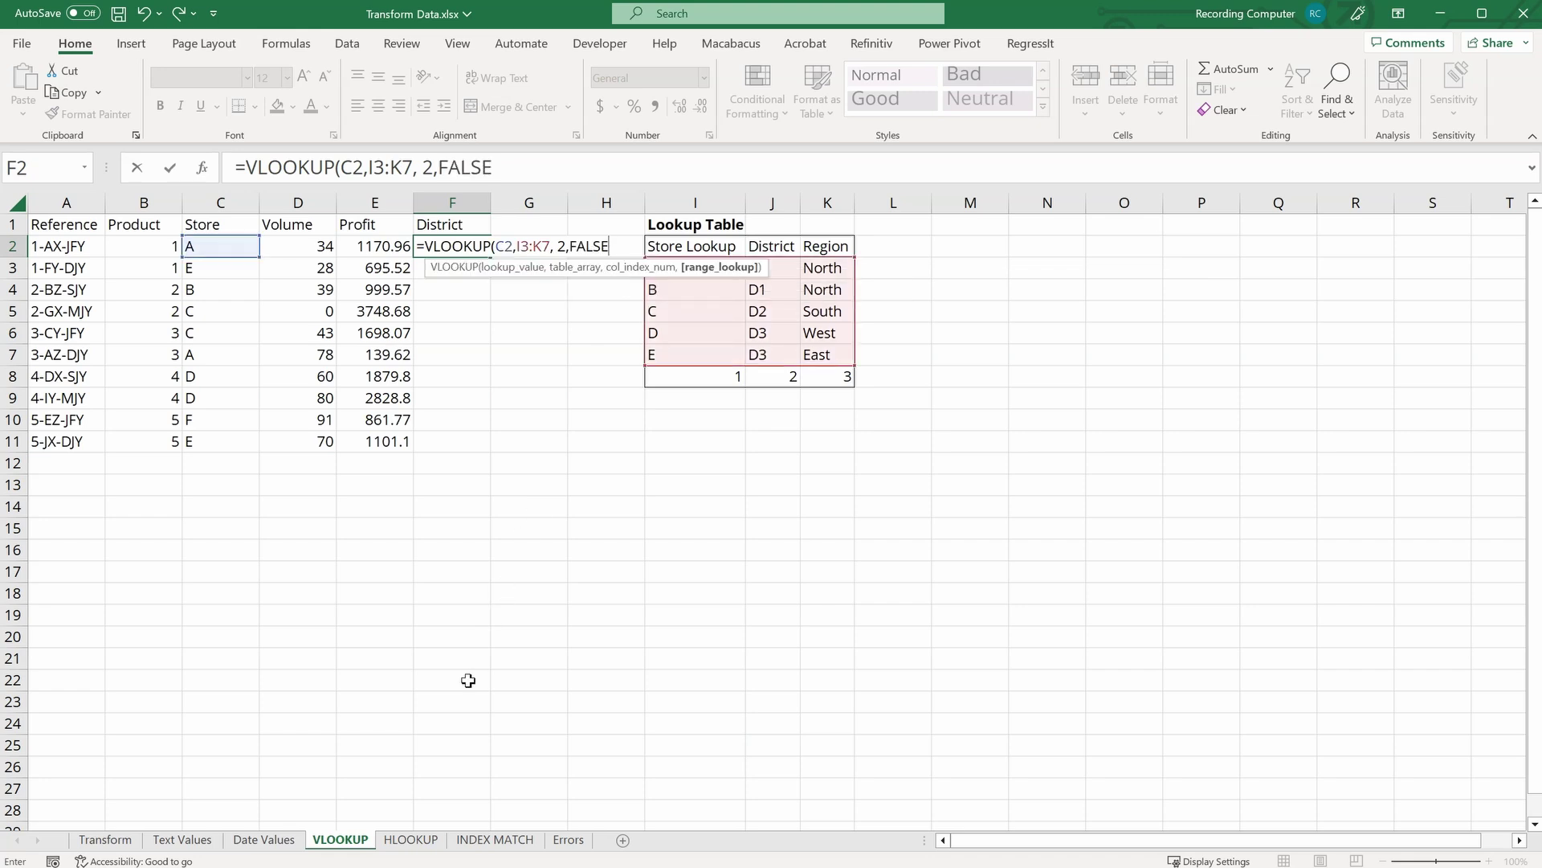
text())
key(Return)
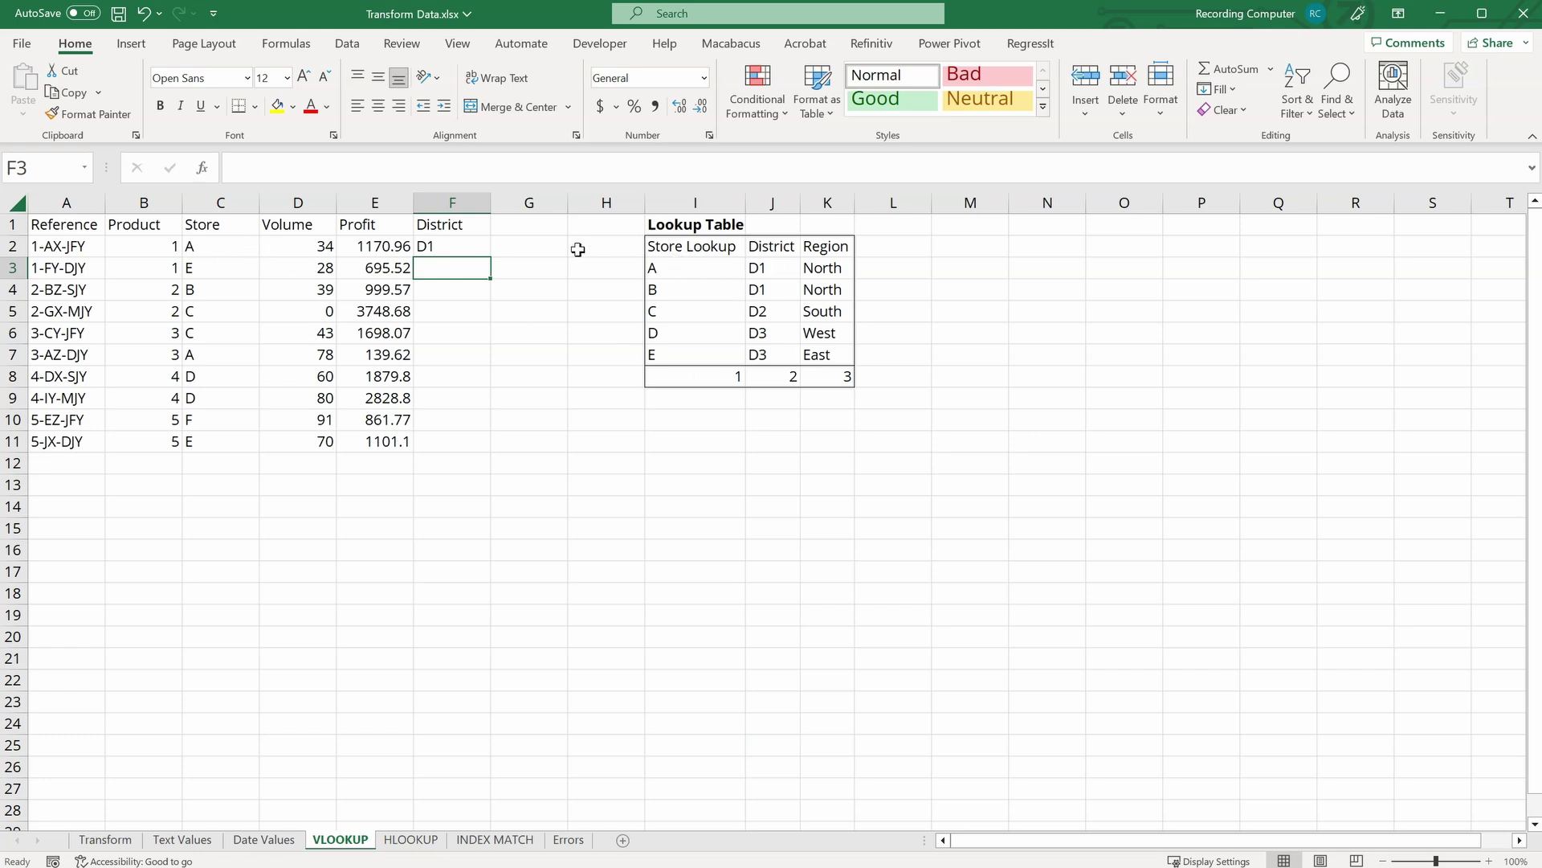
Step: Make the table range in the F2 VLOOKUP formula absolute as $I$3:$K$7
click(433, 244)
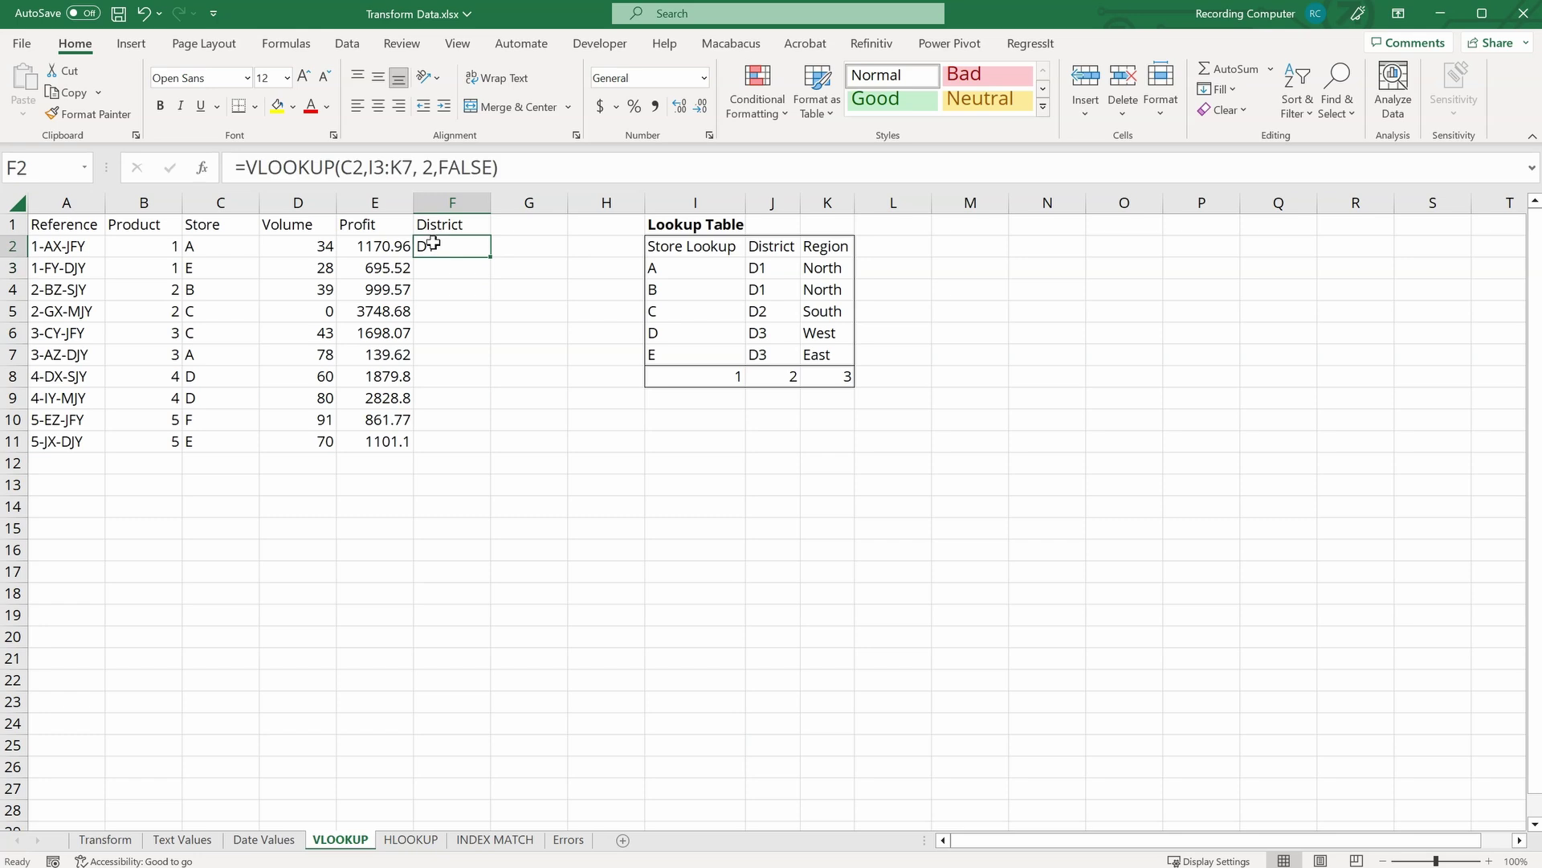
click(380, 167)
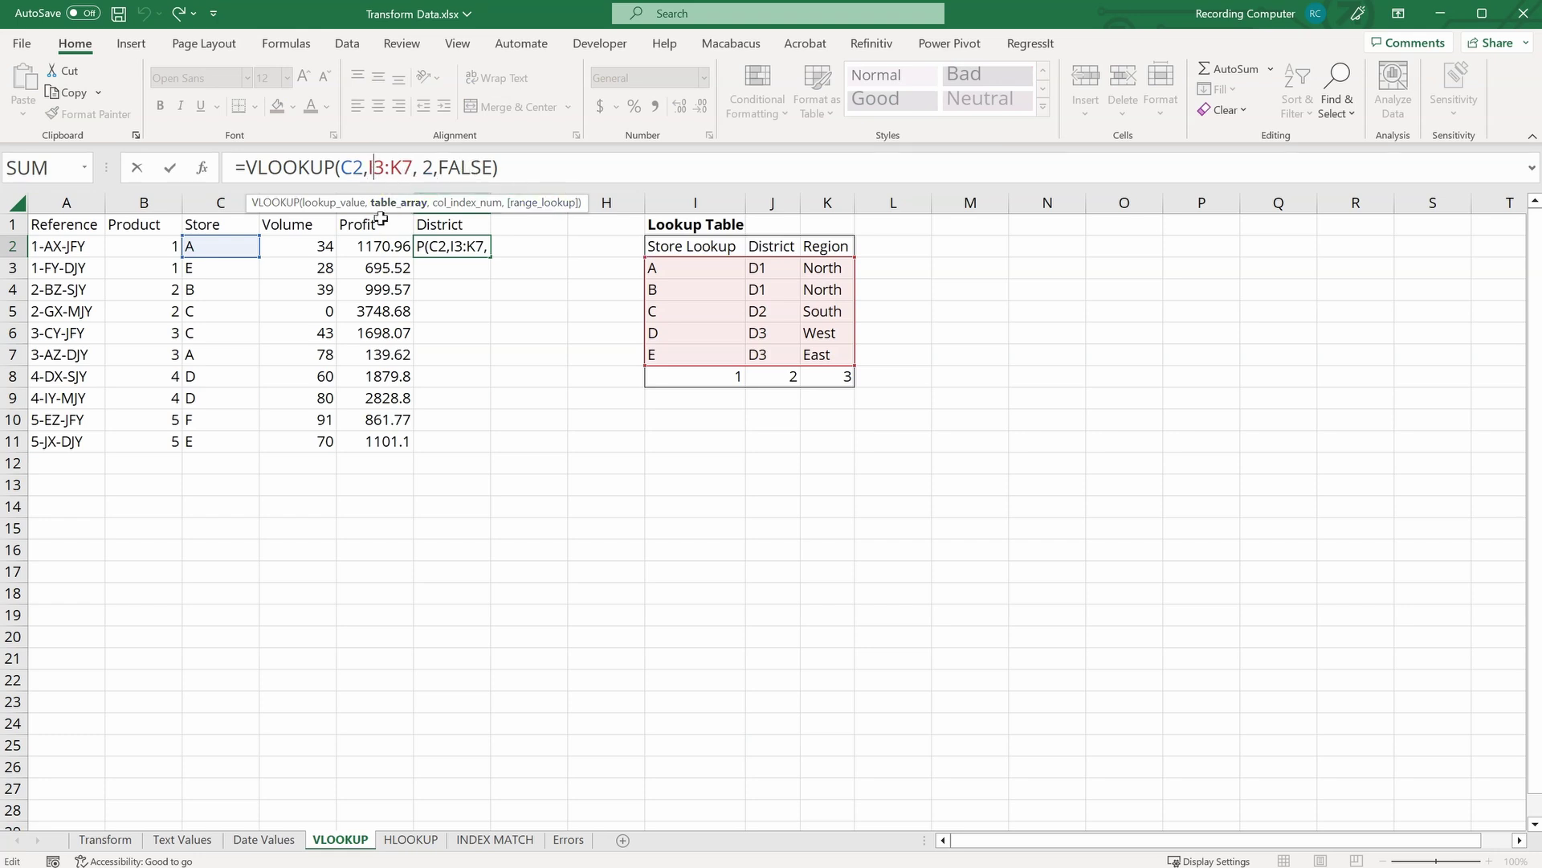
key(F4)
click(424, 166)
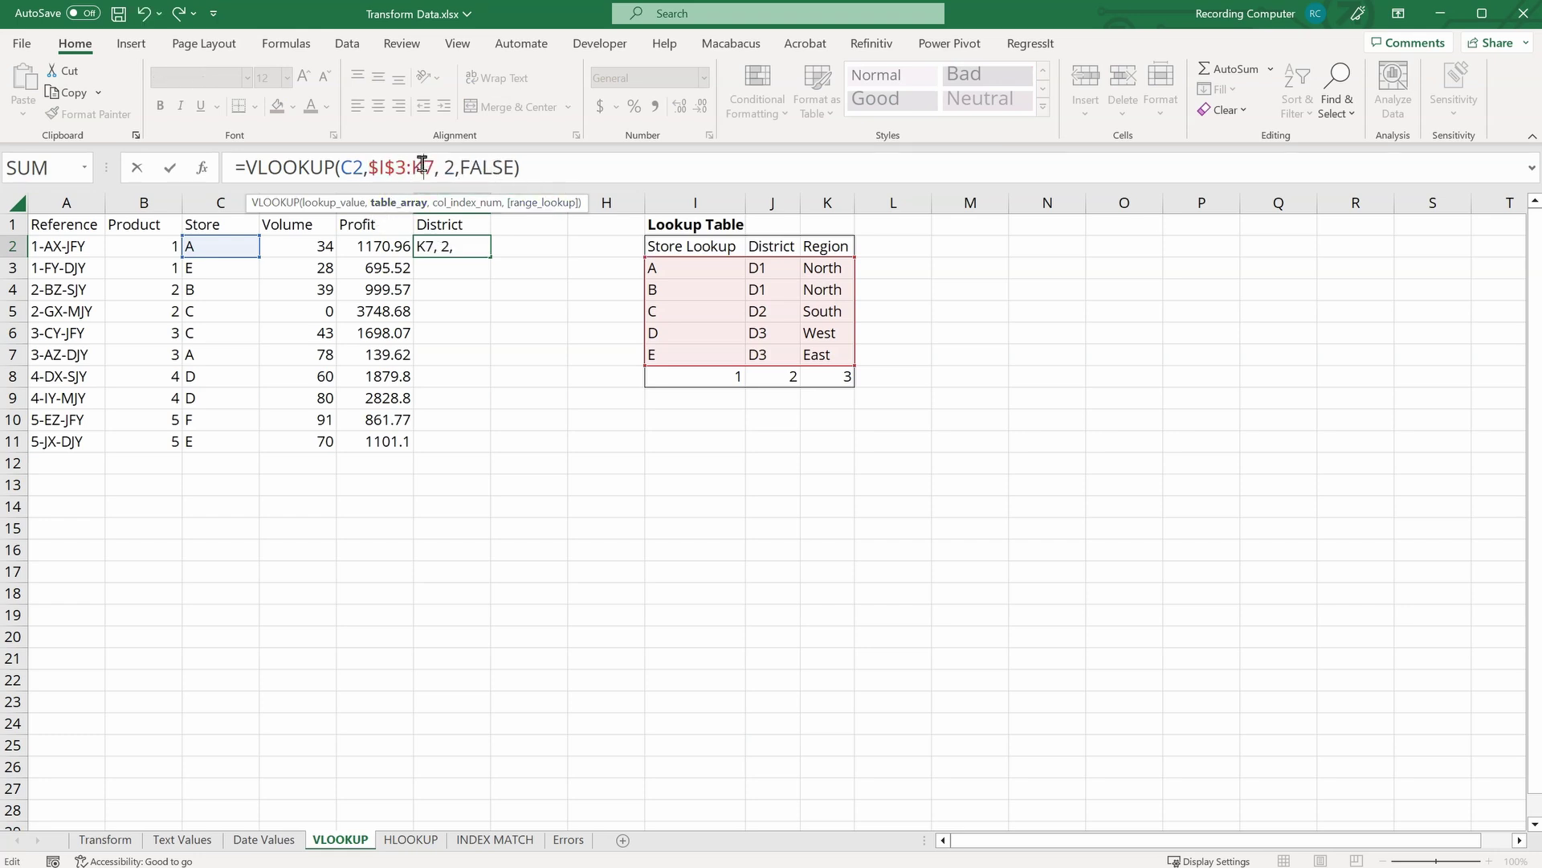
key(F4)
key(Return)
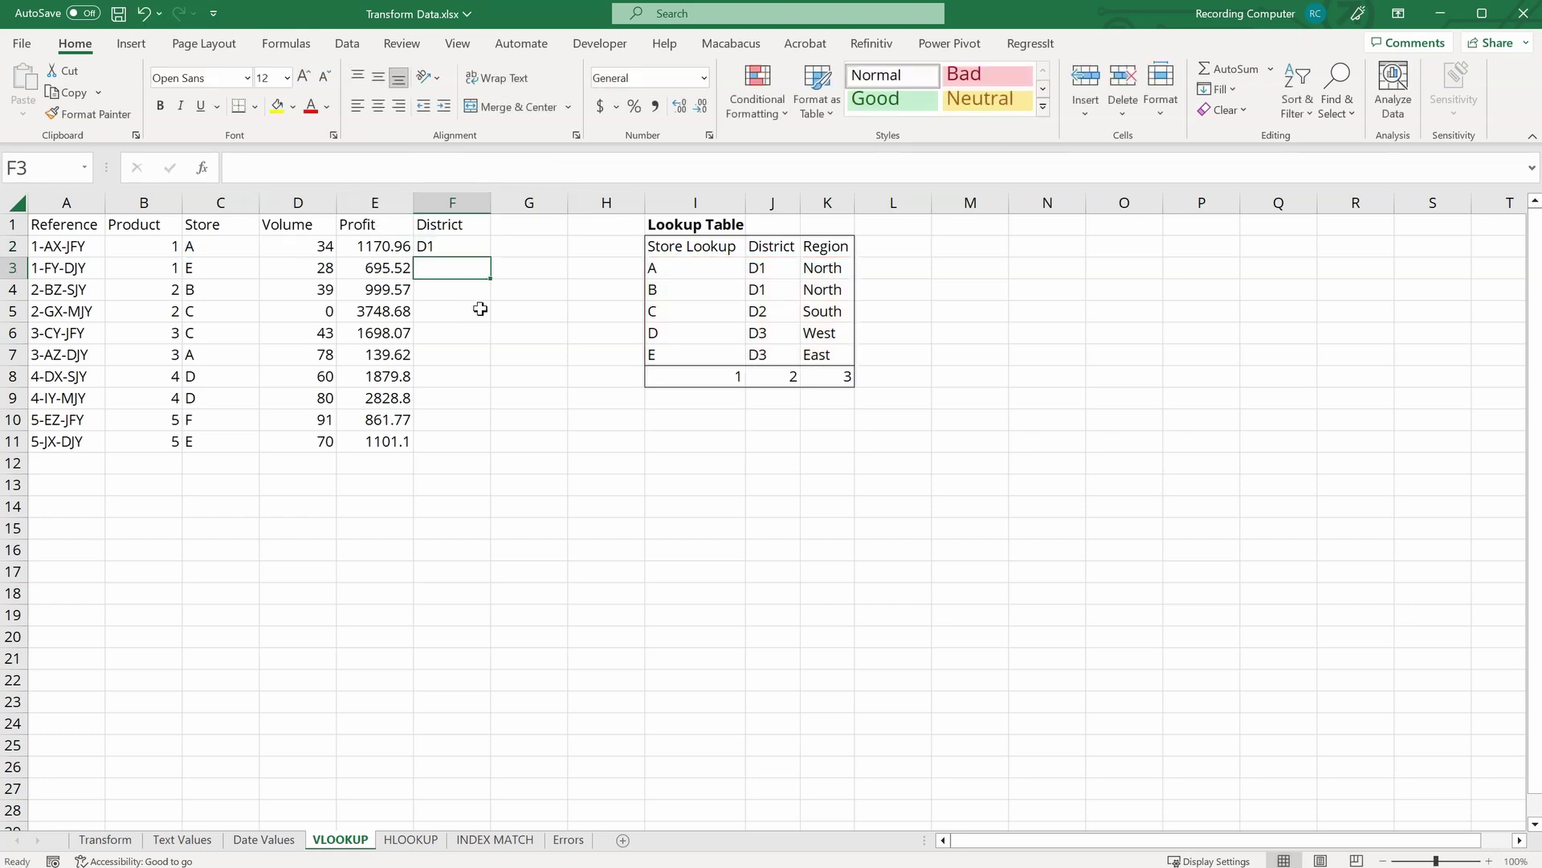
Step: Fill the District formula from F2 down through F11 and check the store value in C10
click(478, 251)
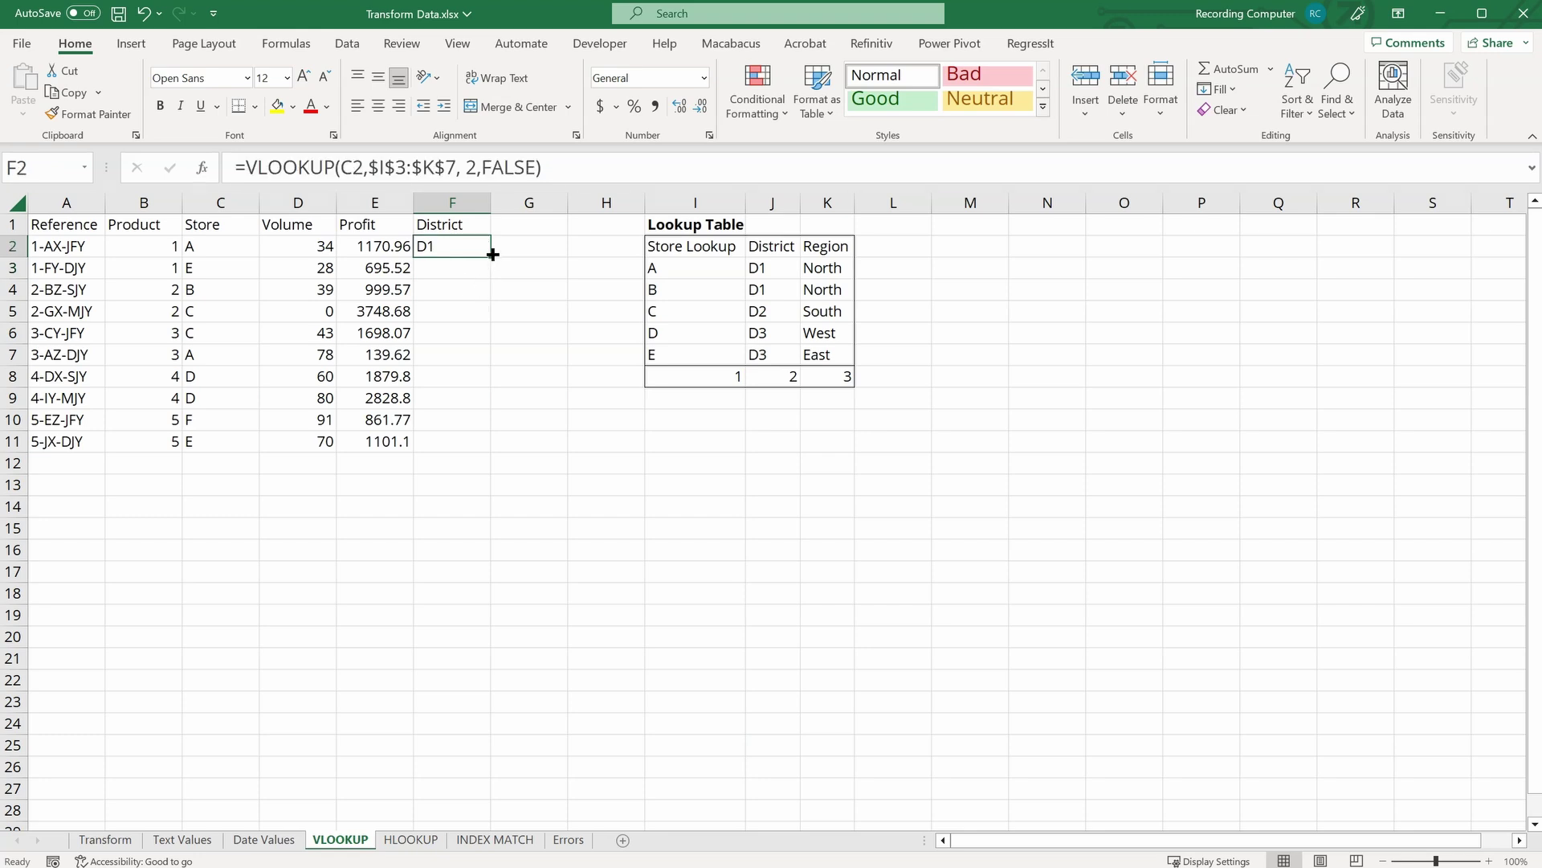
drag(490, 257, 493, 448)
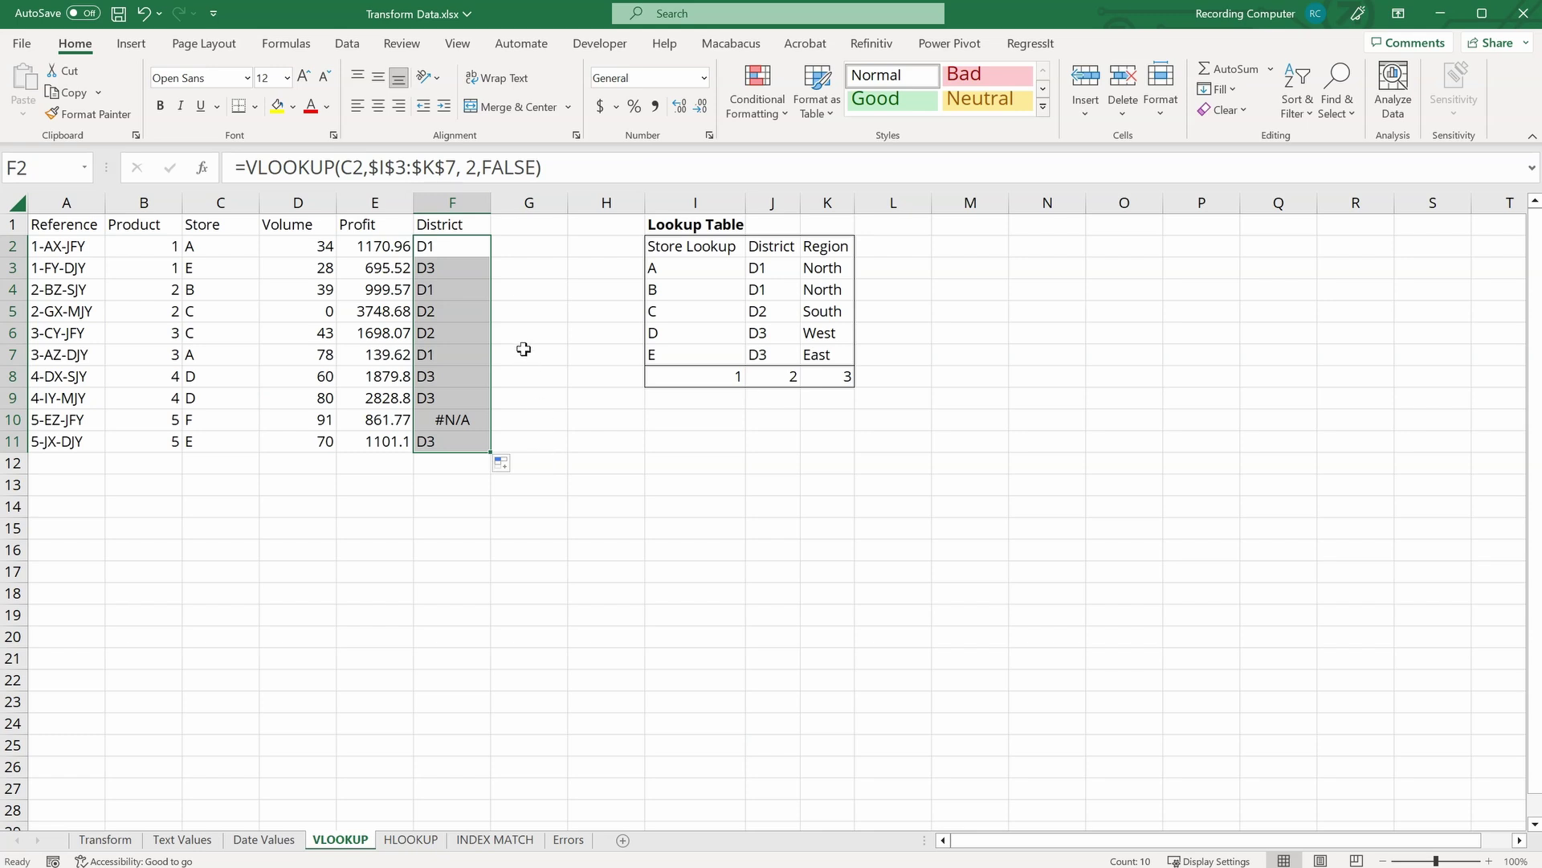
click(513, 424)
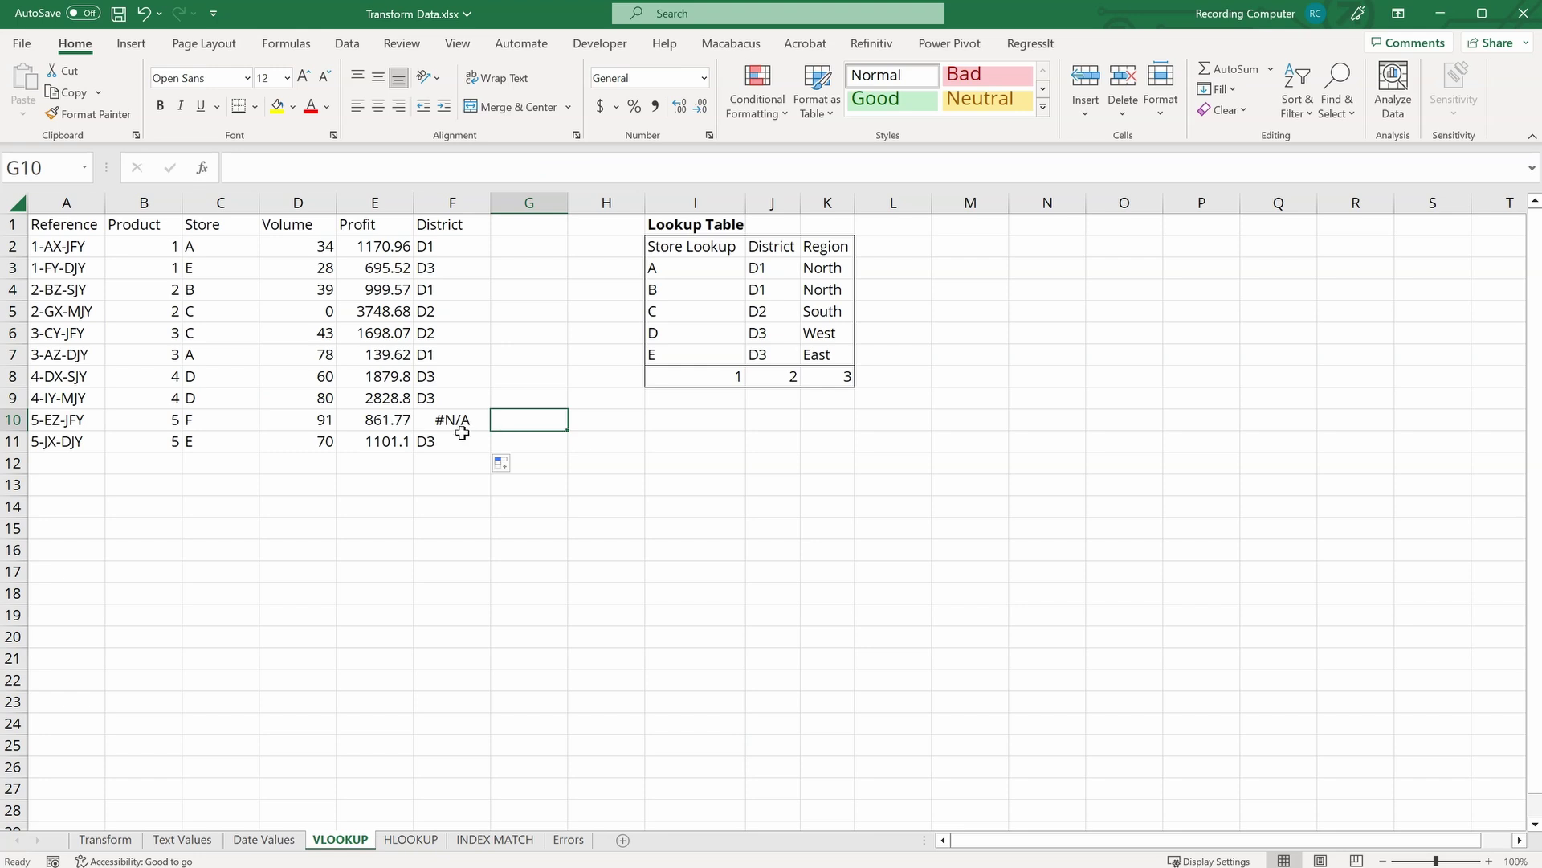
click(218, 423)
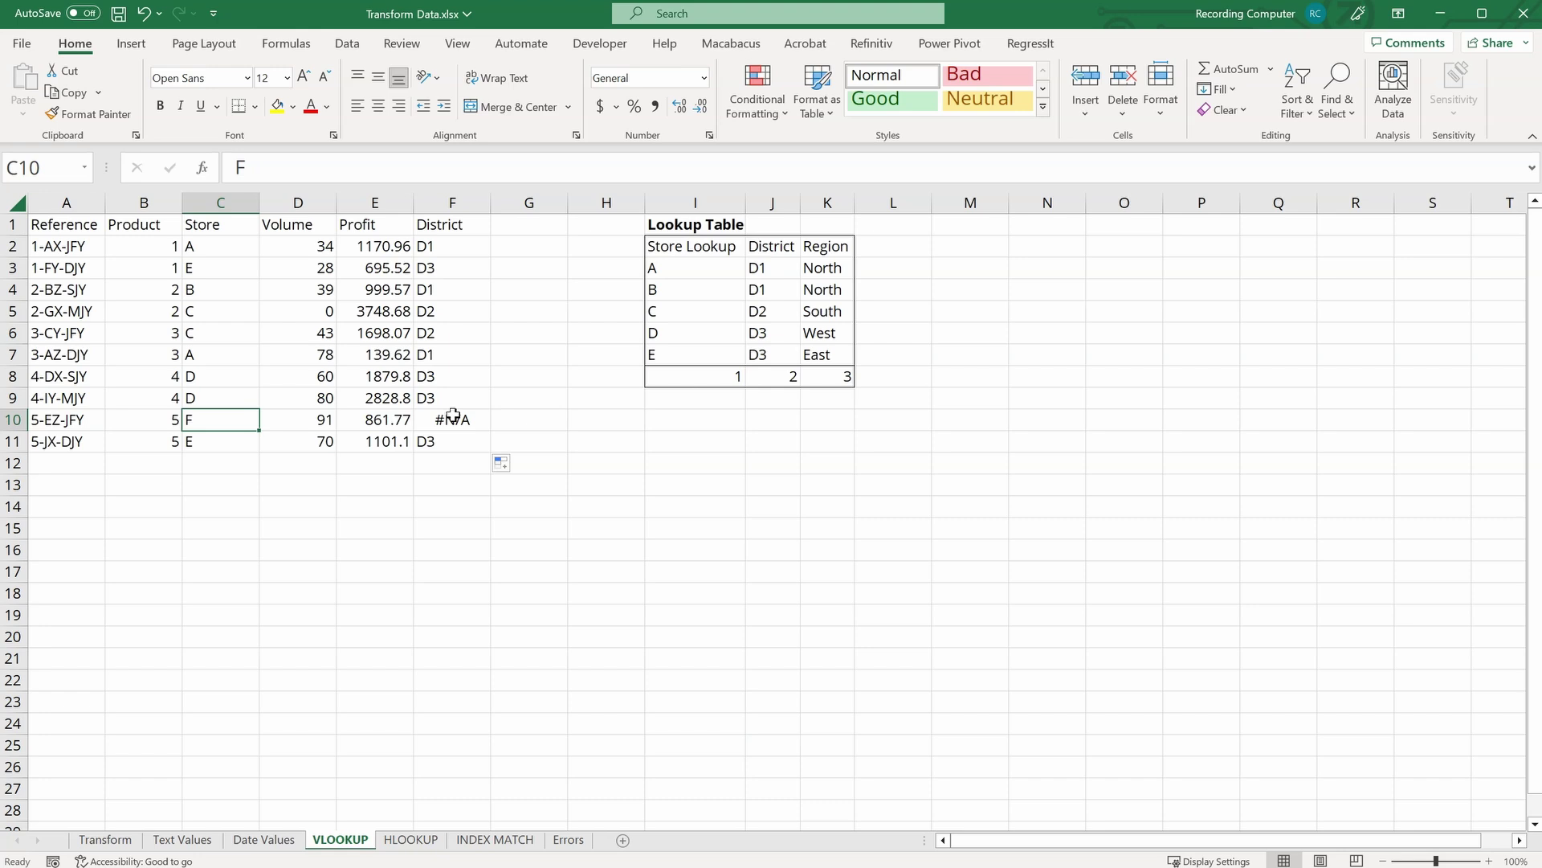
Step: Enter the header Region in cell G1
click(507, 229)
text(Region)
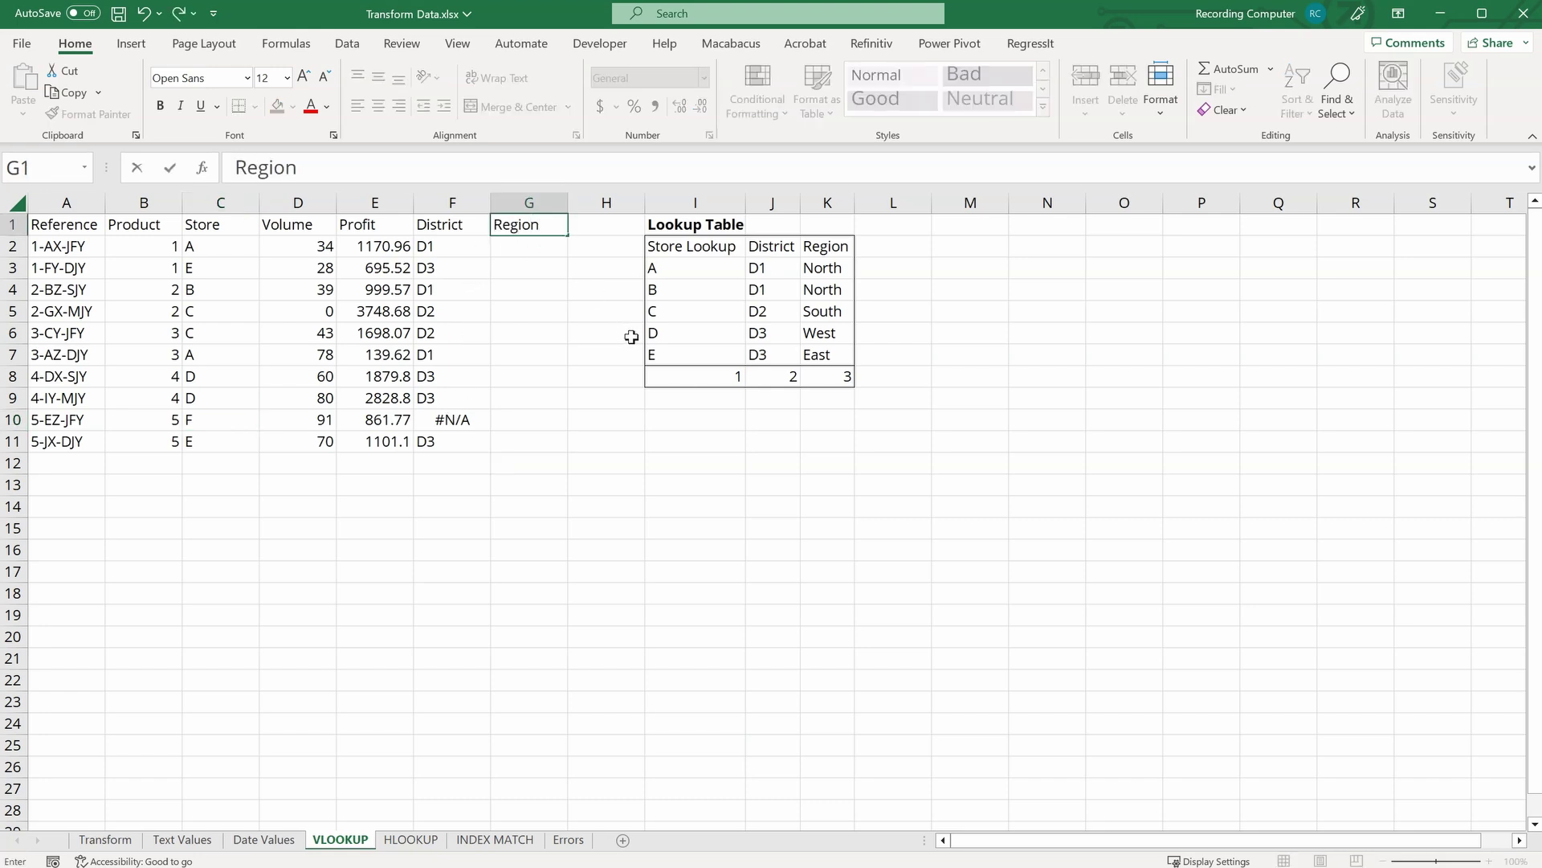
key(Return)
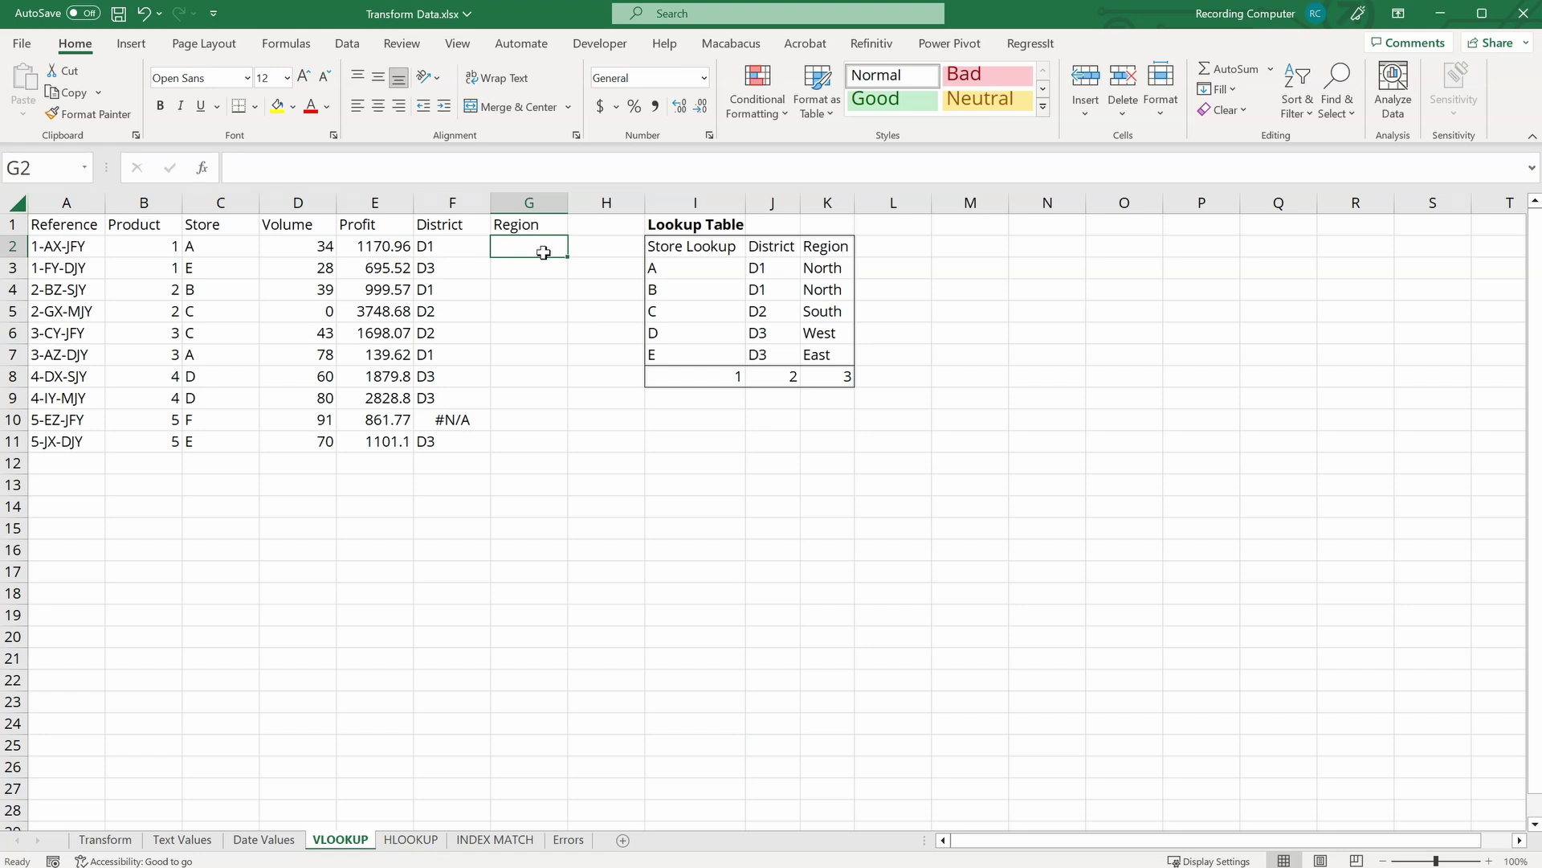
Step: Lock the lookup value's column as $C2 in the F2 formula and copy the formula across to G2
click(446, 252)
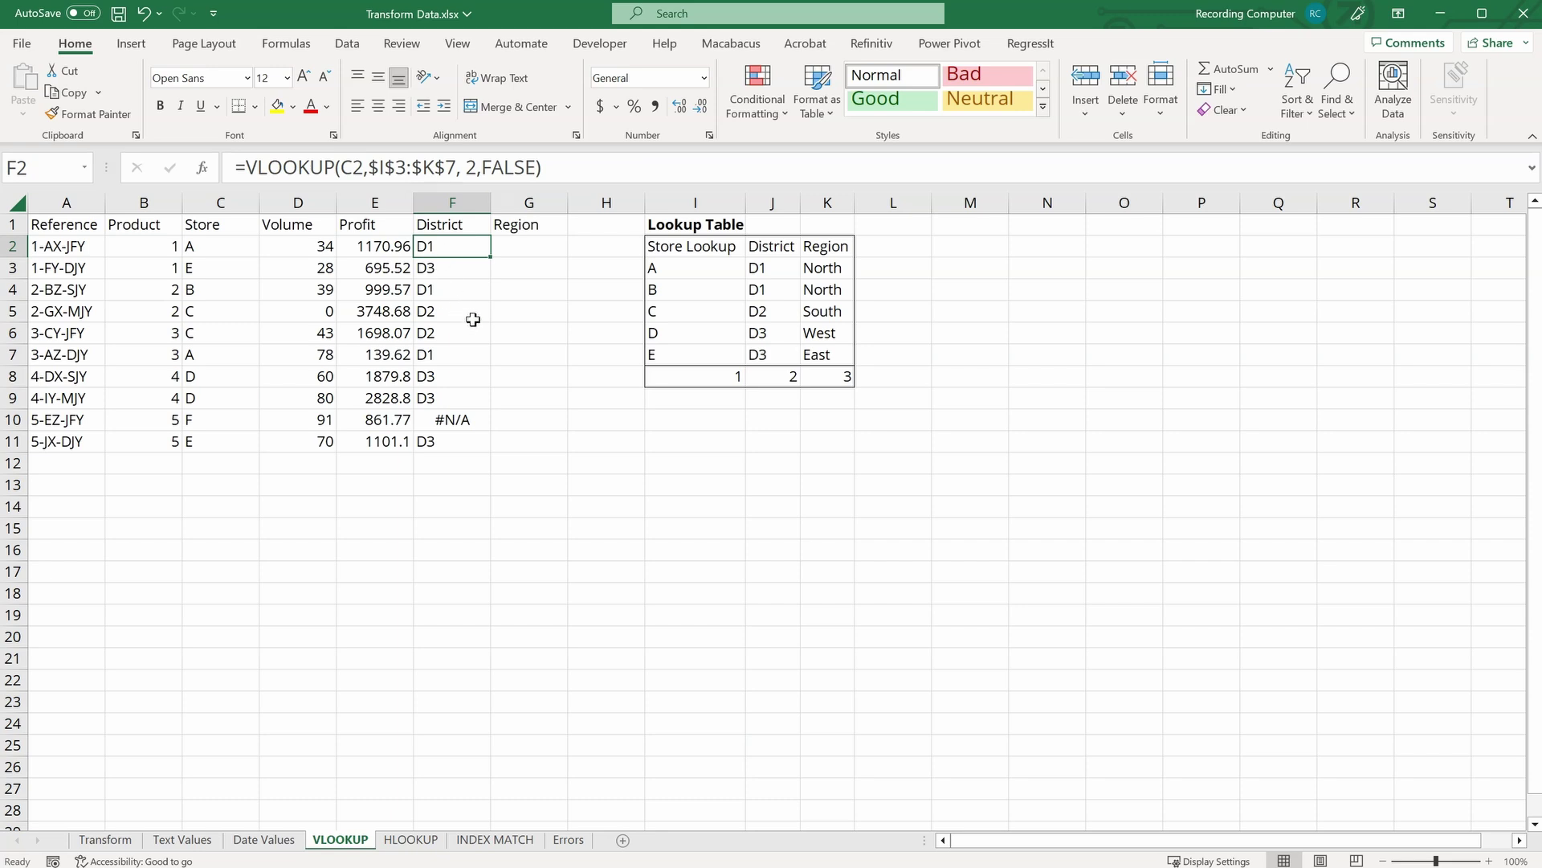
click(352, 169)
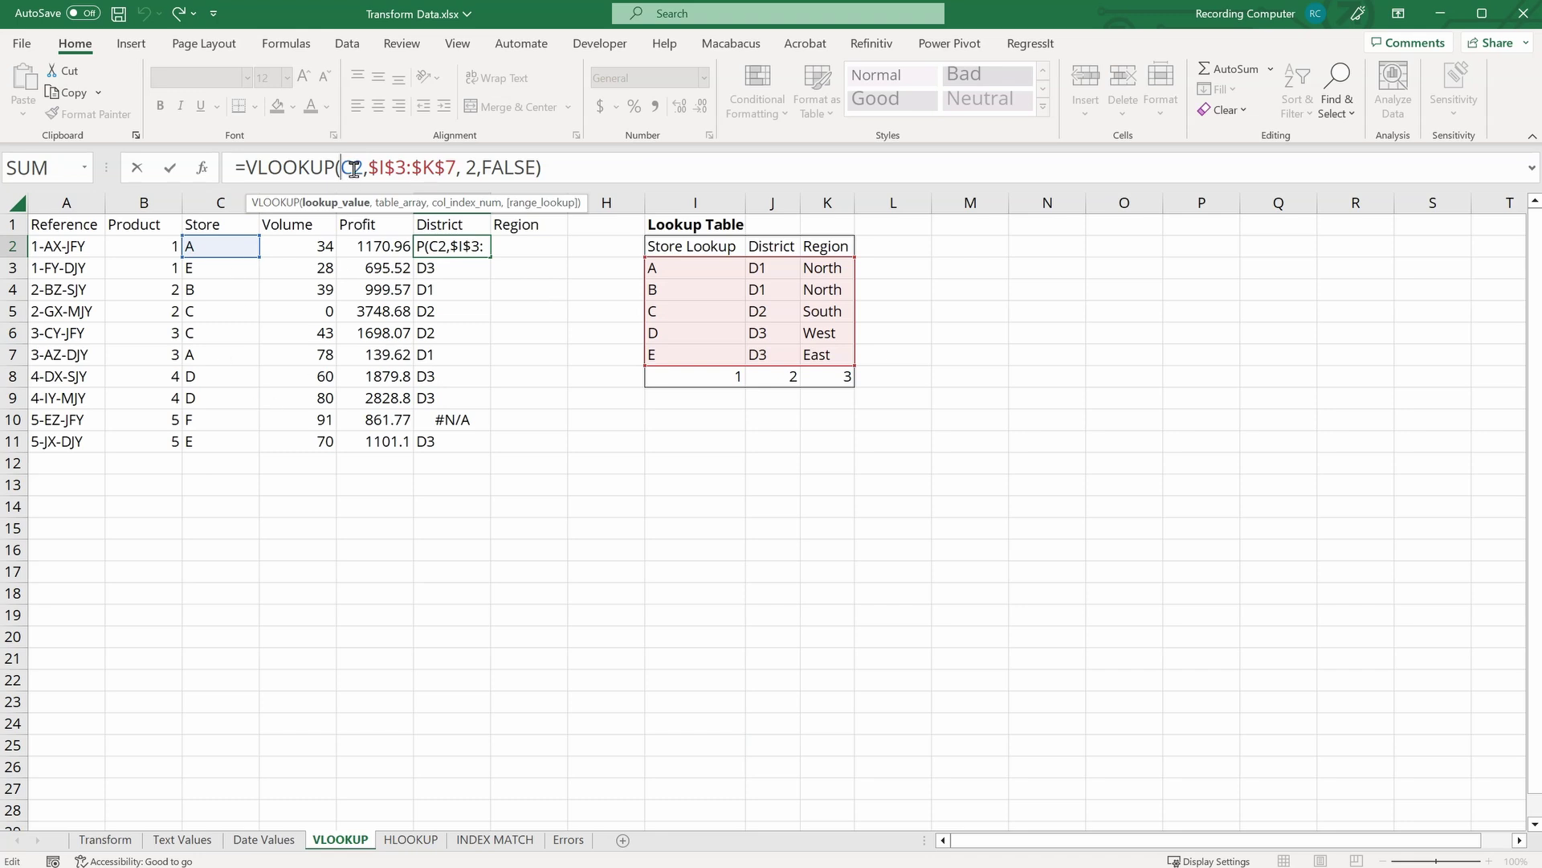
text($)
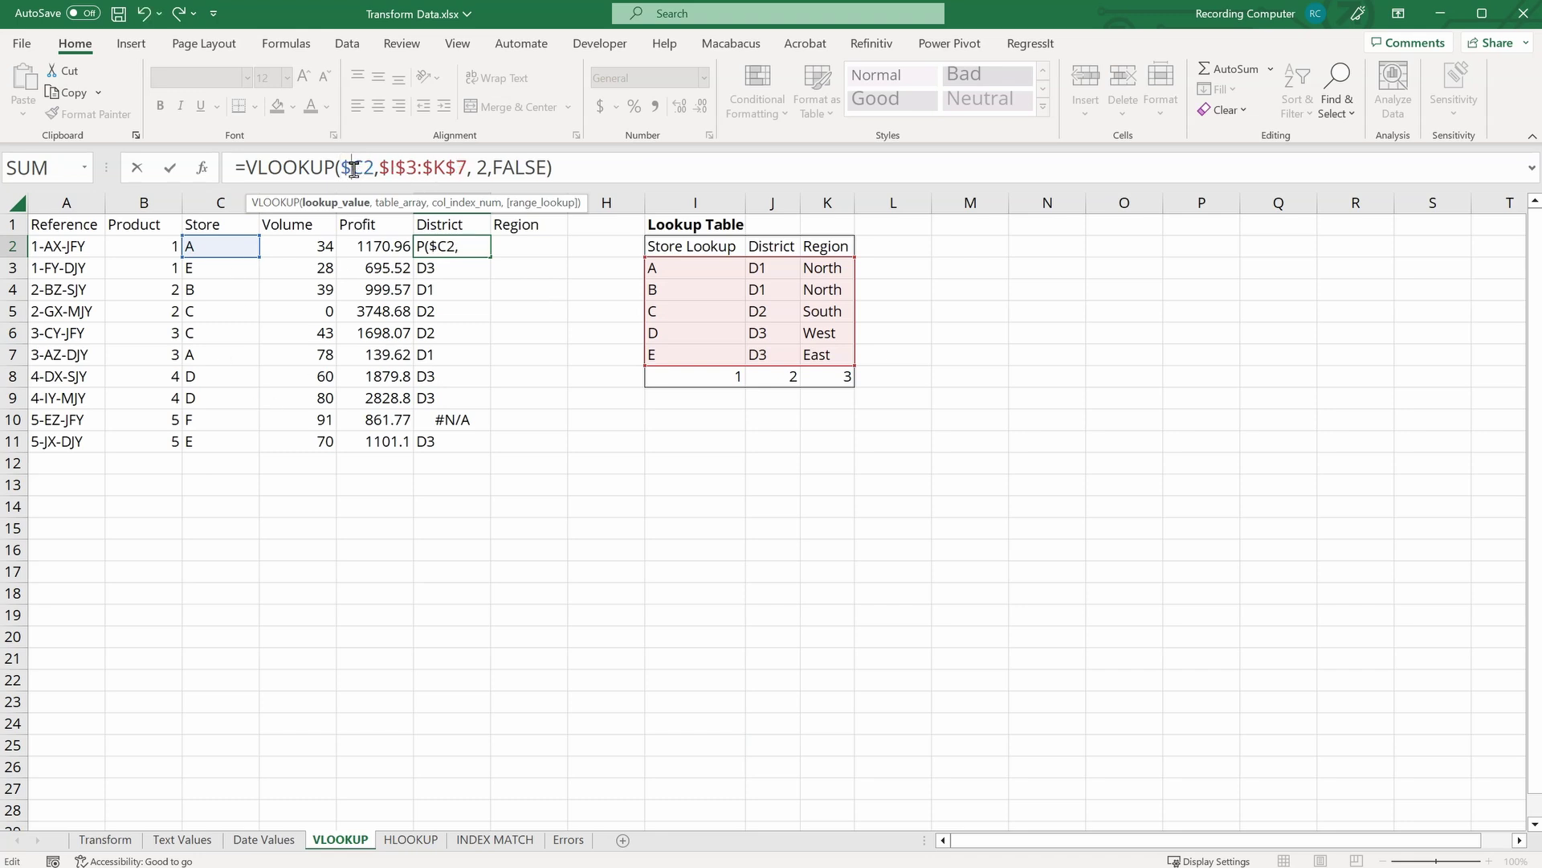
key(Return)
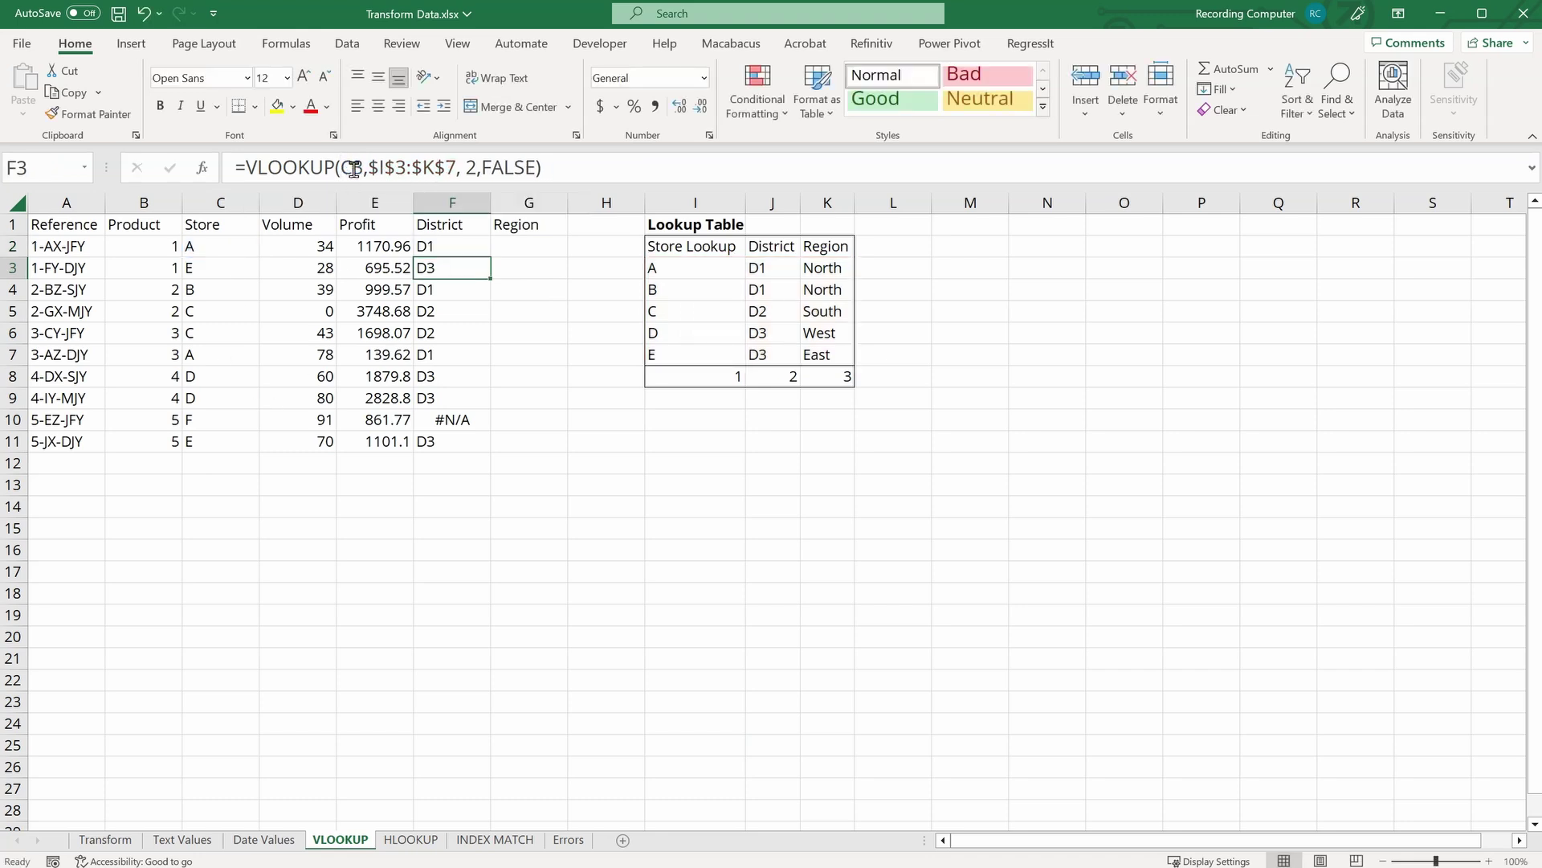
click(473, 245)
drag(490, 257, 560, 253)
click(534, 286)
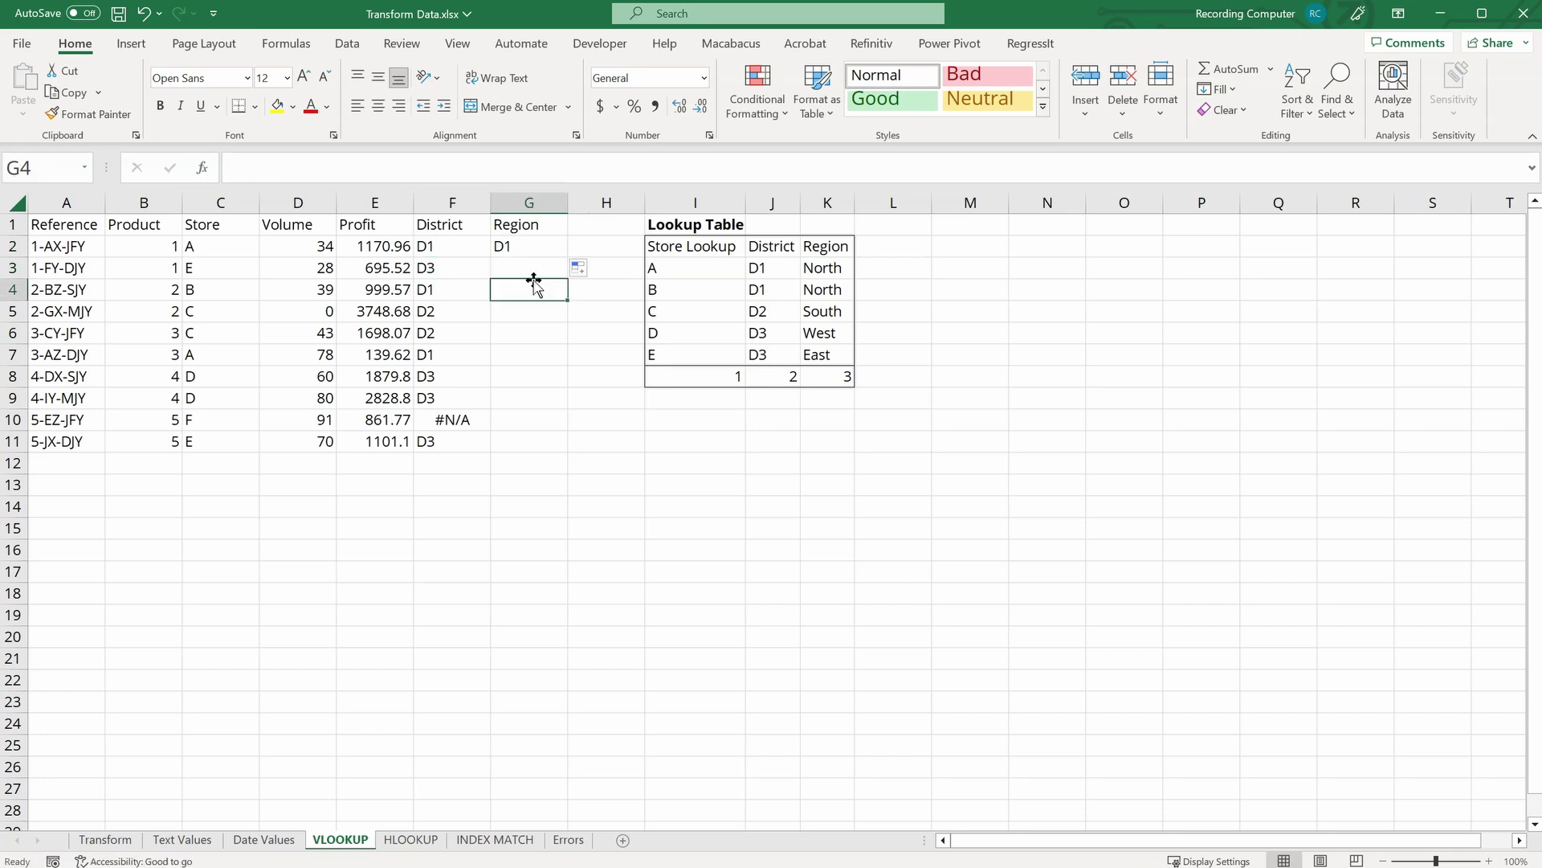
Step: Change the column index in the G2 VLOOKUP formula to 3 to return the region
click(525, 248)
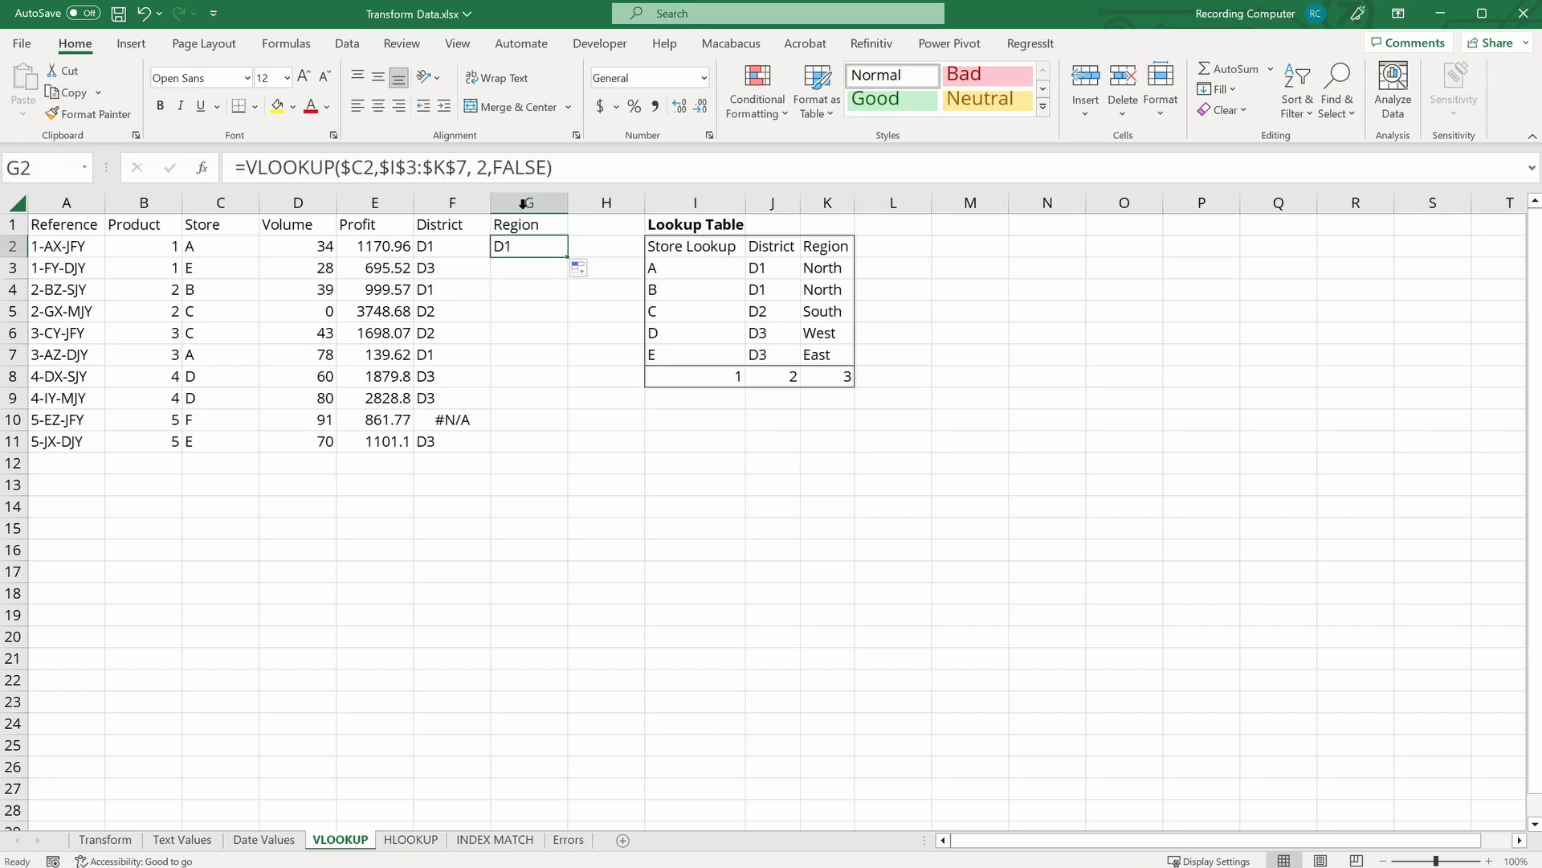
click(480, 167)
double_click(481, 167)
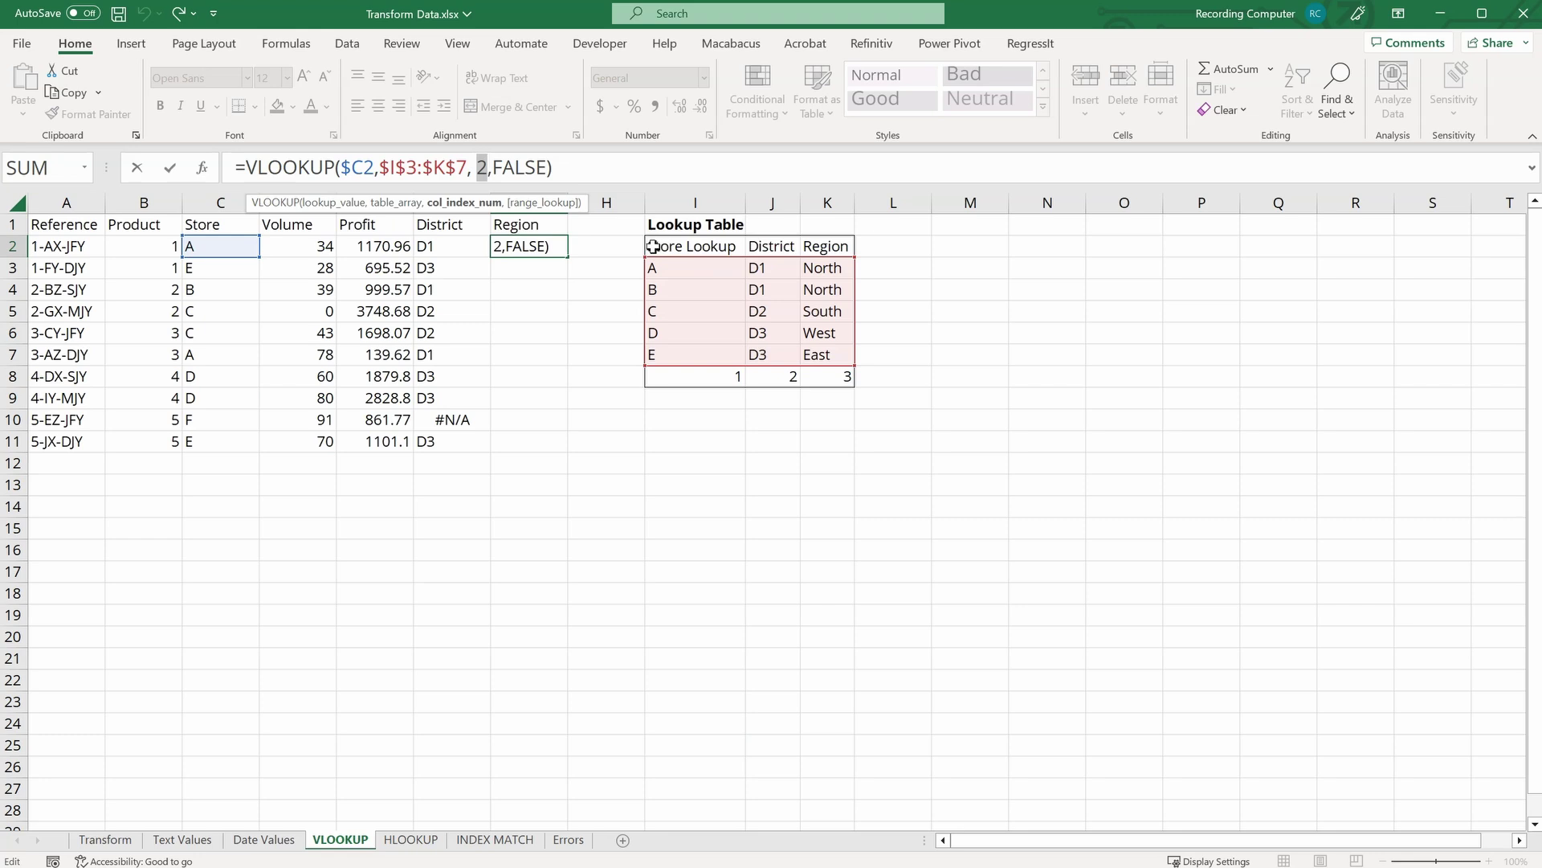
text(3)
key(Return)
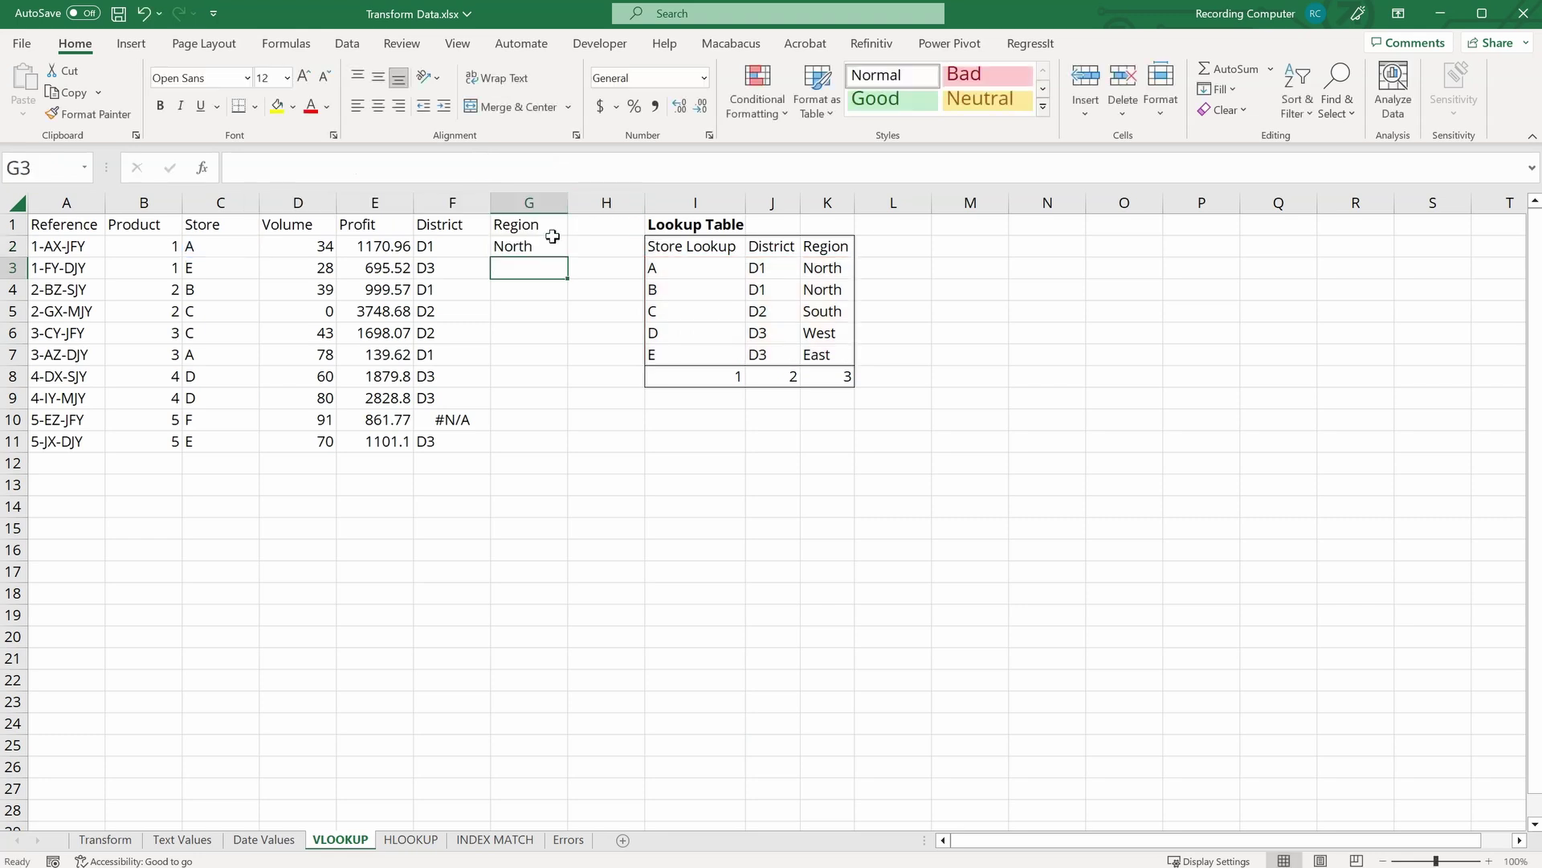
Step: Fill the Region formula from G2 down through G11
click(551, 243)
drag(567, 256, 567, 454)
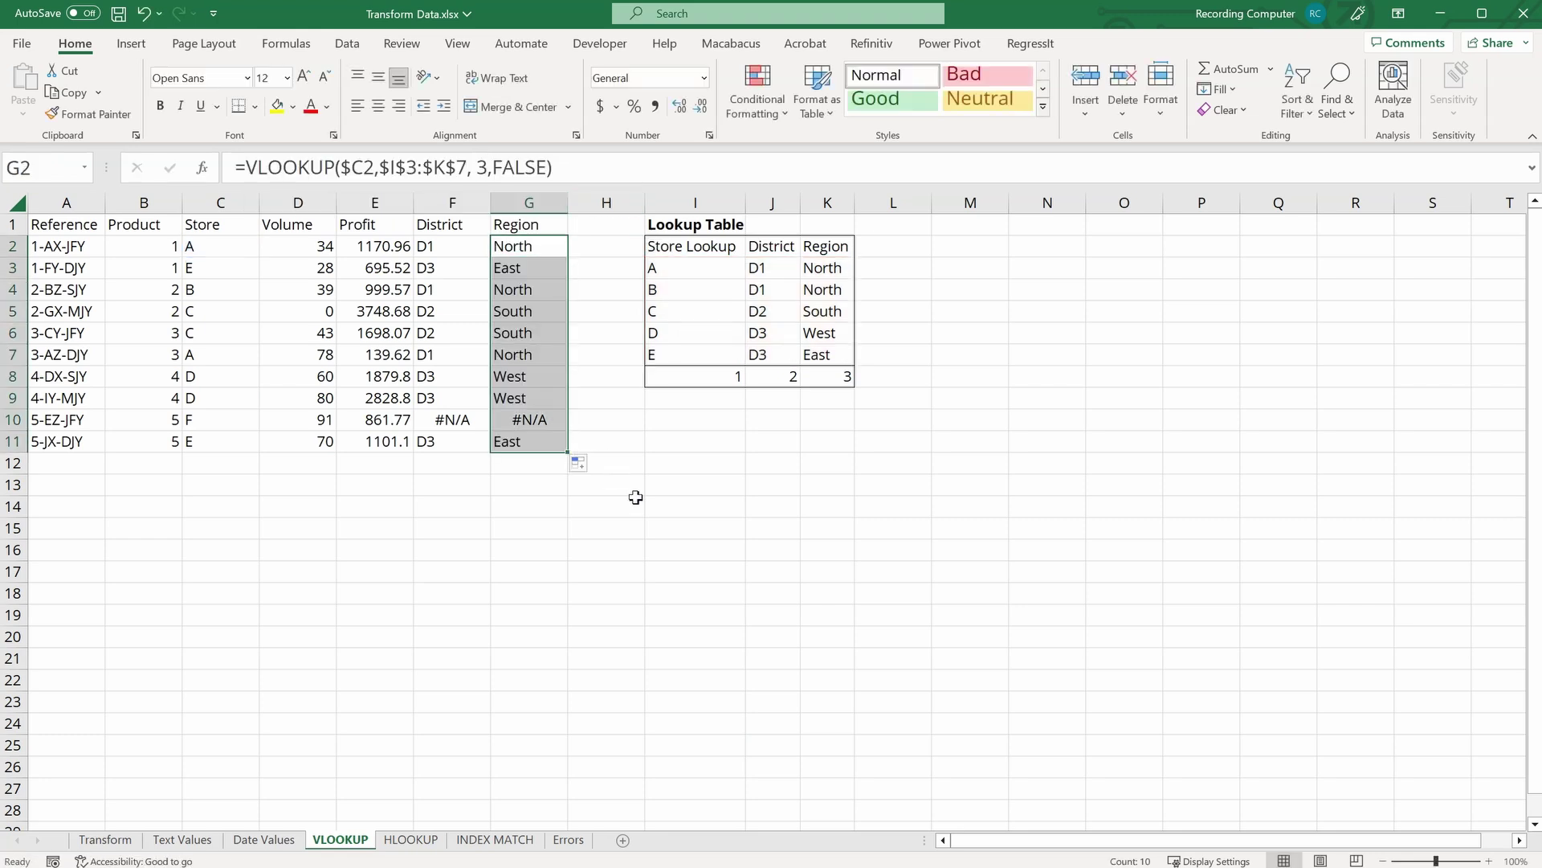
click(628, 445)
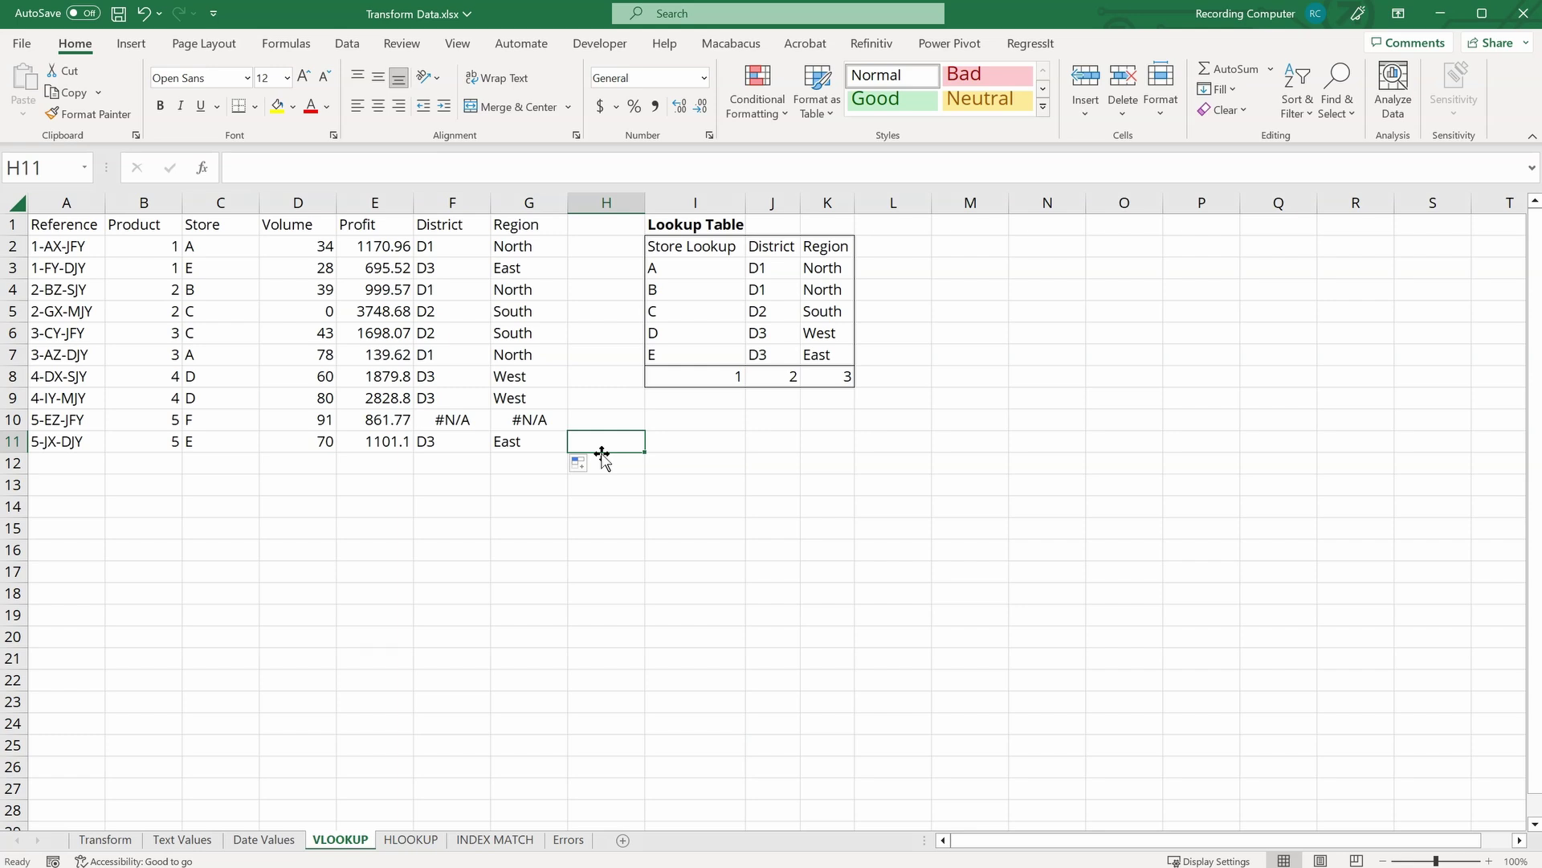
Step: On the HLOOKUP sheet, enter the labels District in F15 and Region in F16
key(ctrl+Page_Down)
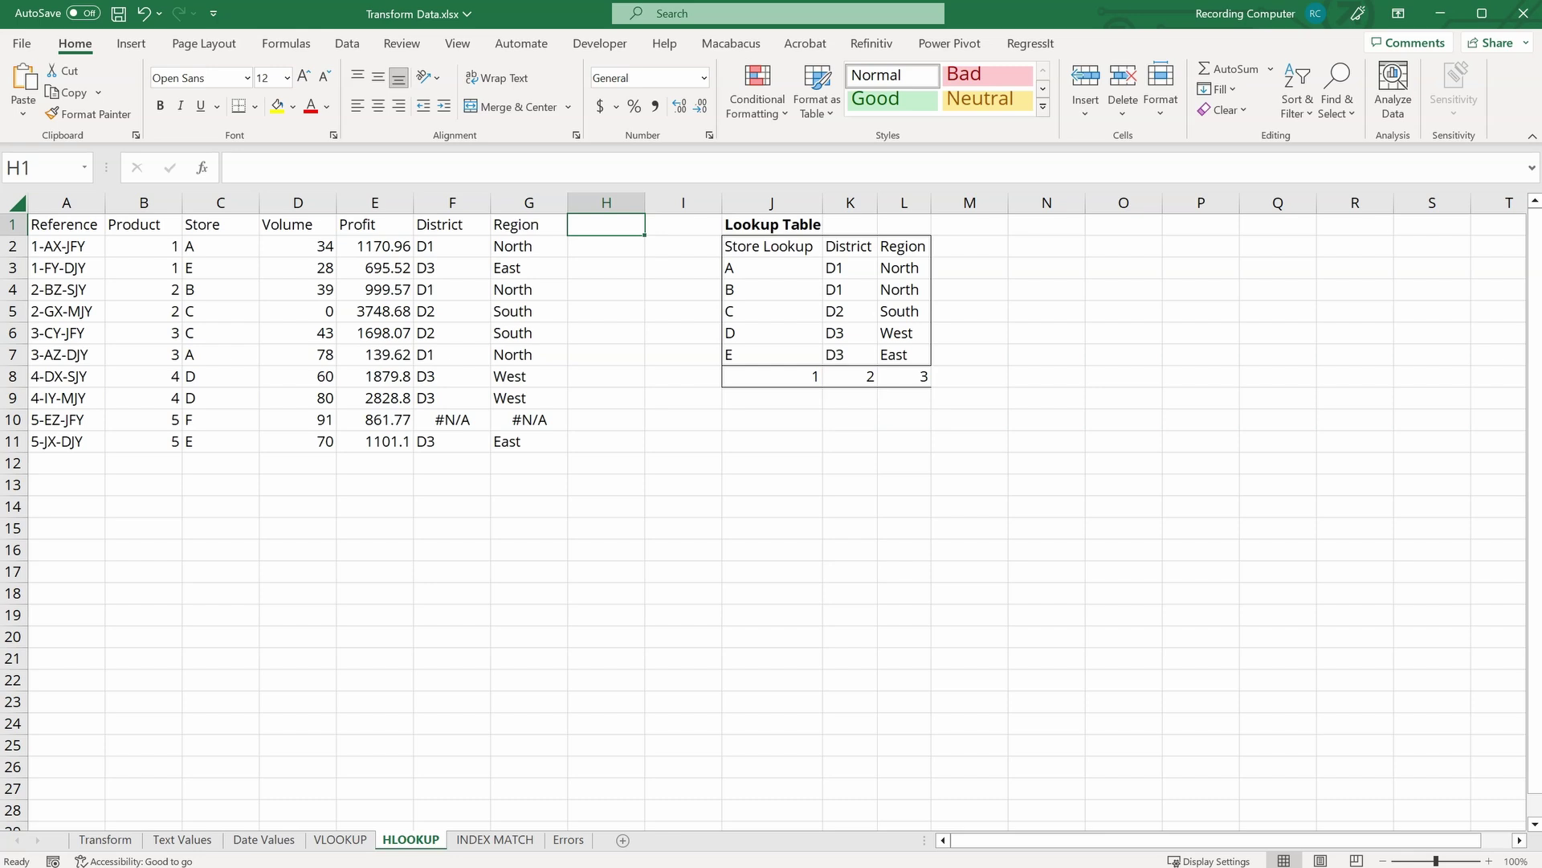
click(453, 528)
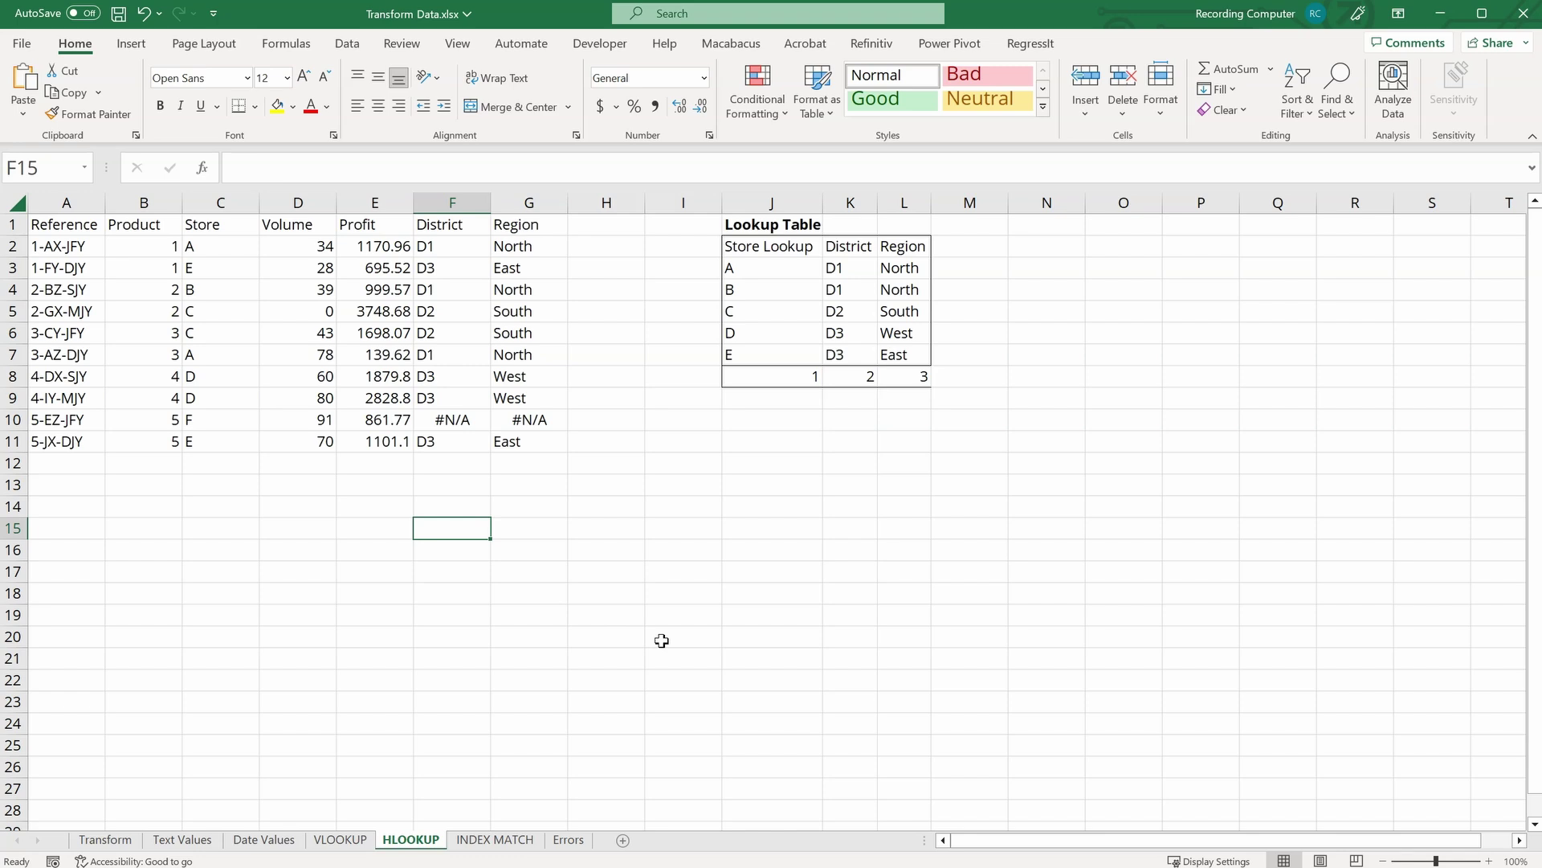
text(District)
key(Return)
text(REgio)
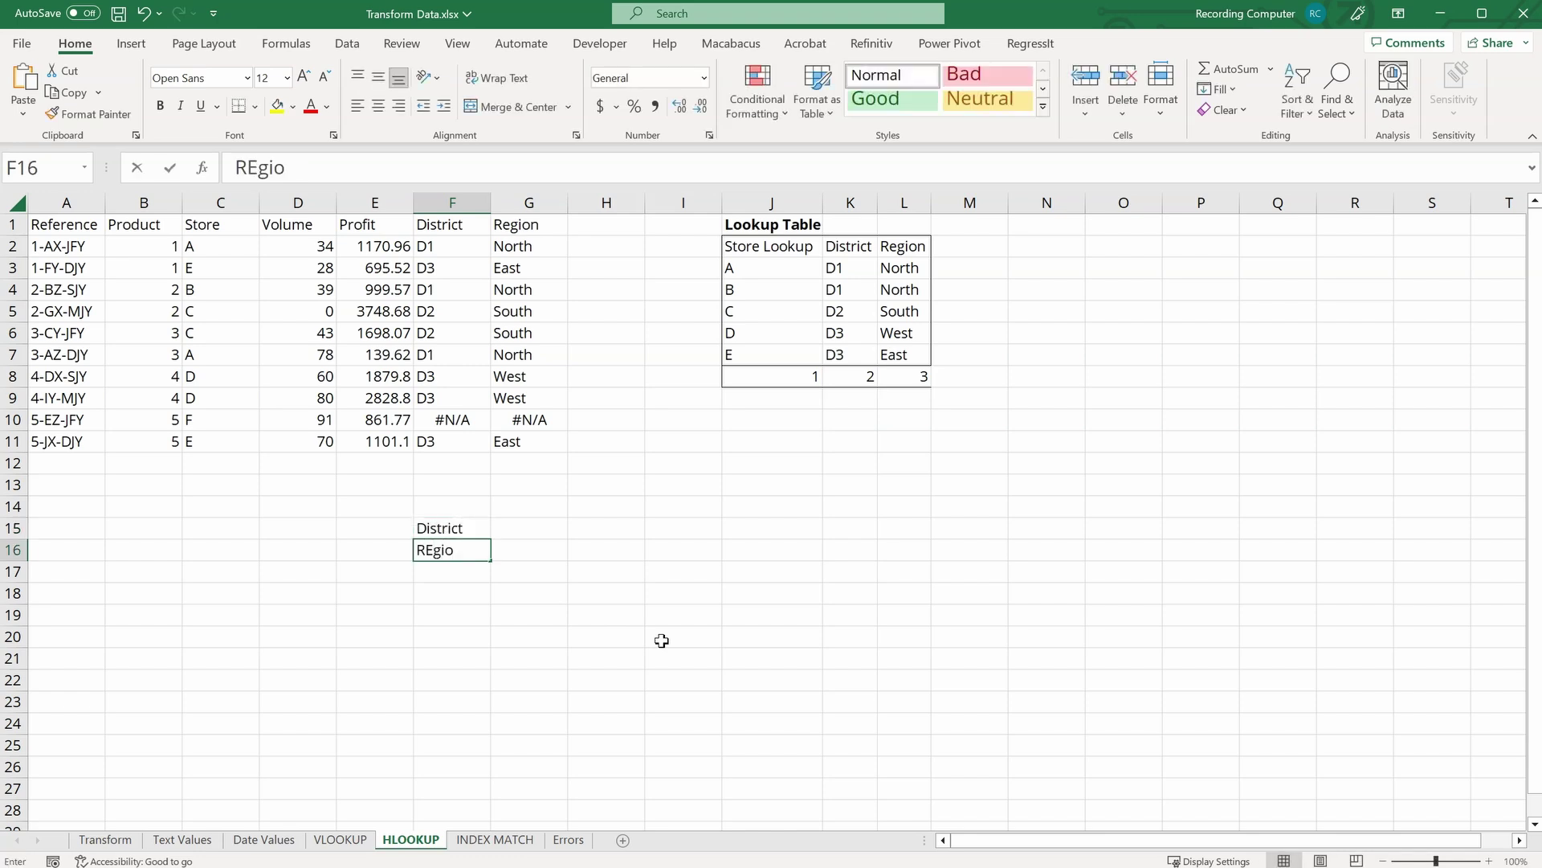
key(BackSpace)
key(BackSpace)
key(BackSpace)
key(BackSpace)
text(egion)
key(Return)
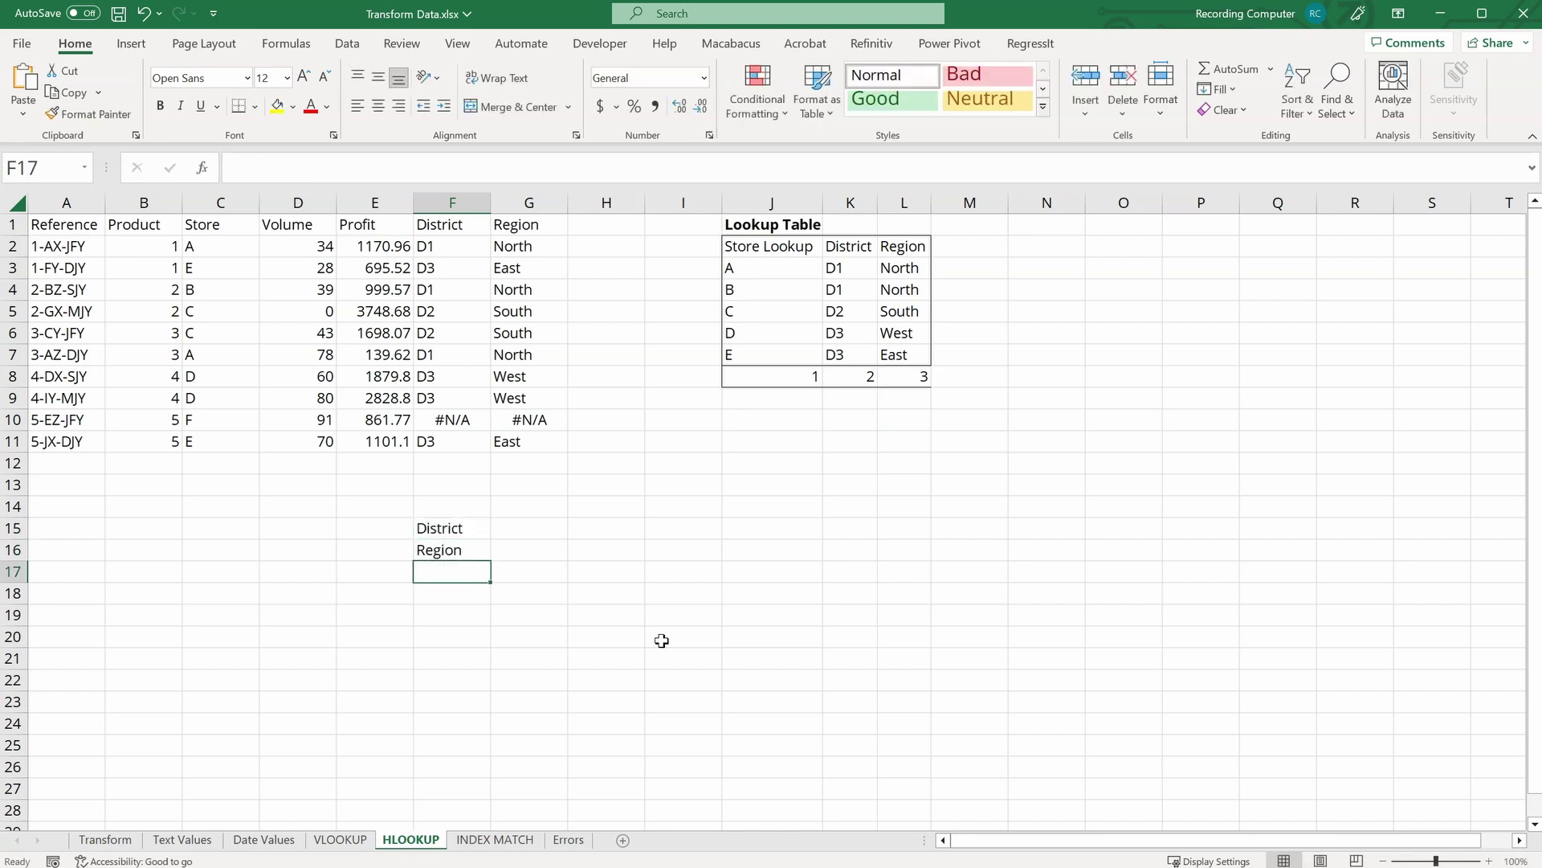
Step: Enter =HLOOKUP(F15,J2:L8,2,FALSE) in G15 to look up the District label in the lookup table with an exact match
key(Up)
key(Up)
key(Right)
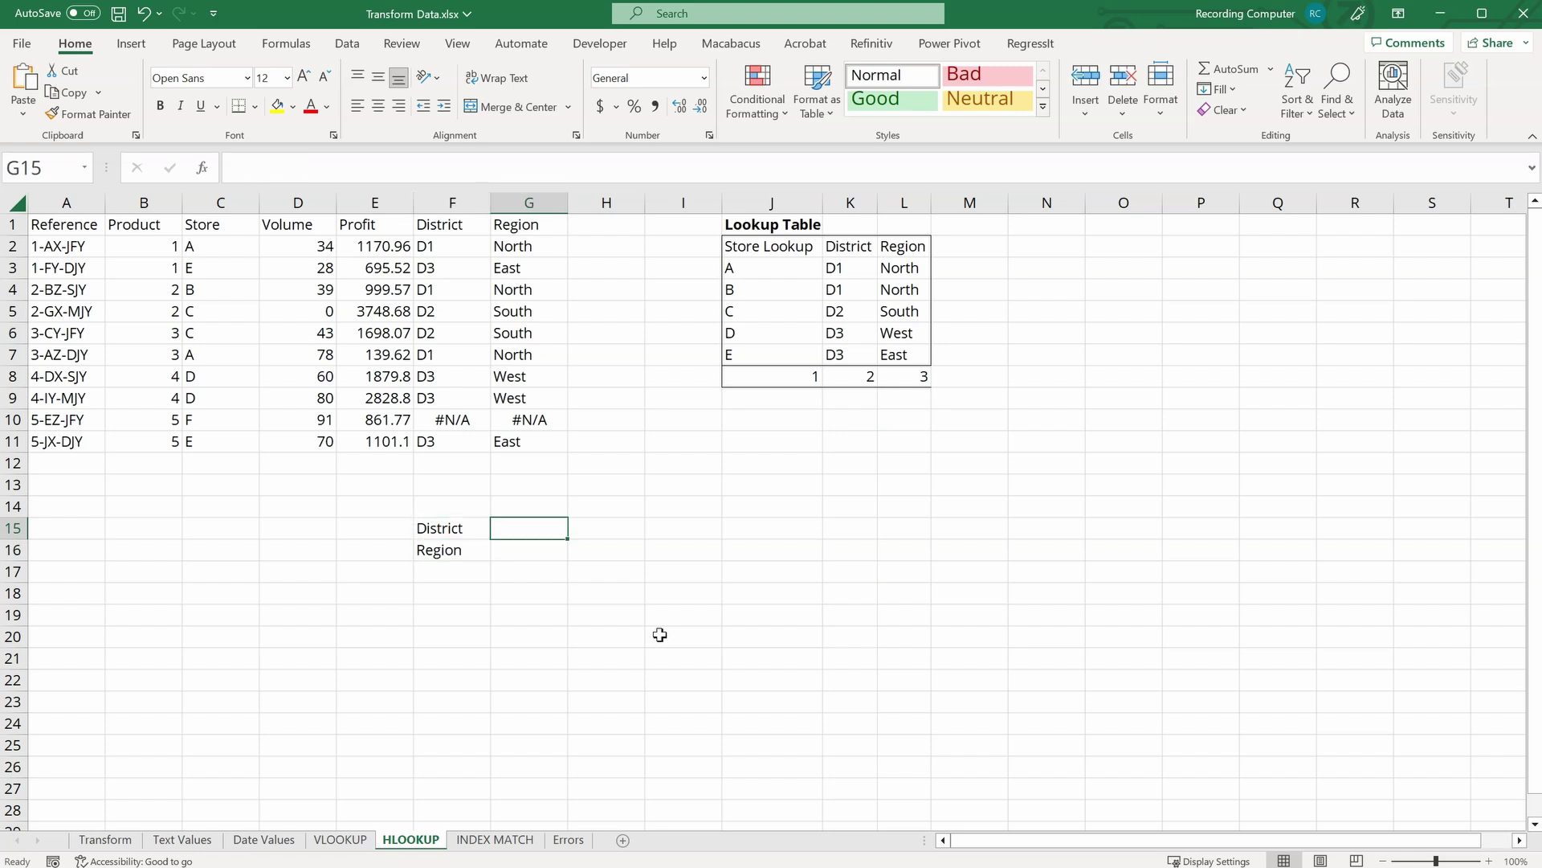
text(=HL)
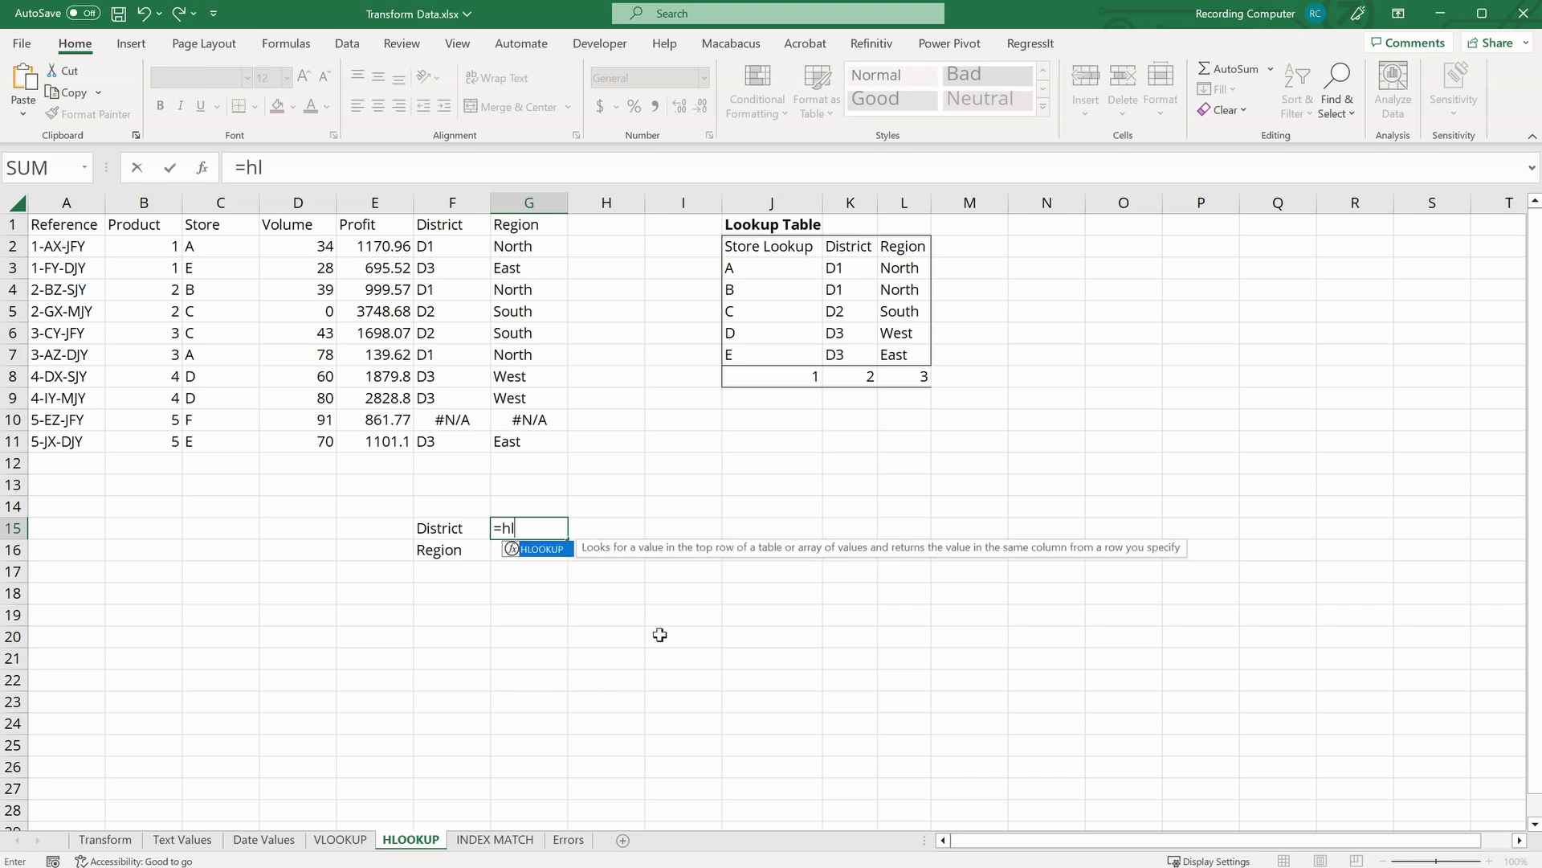
key(Tab)
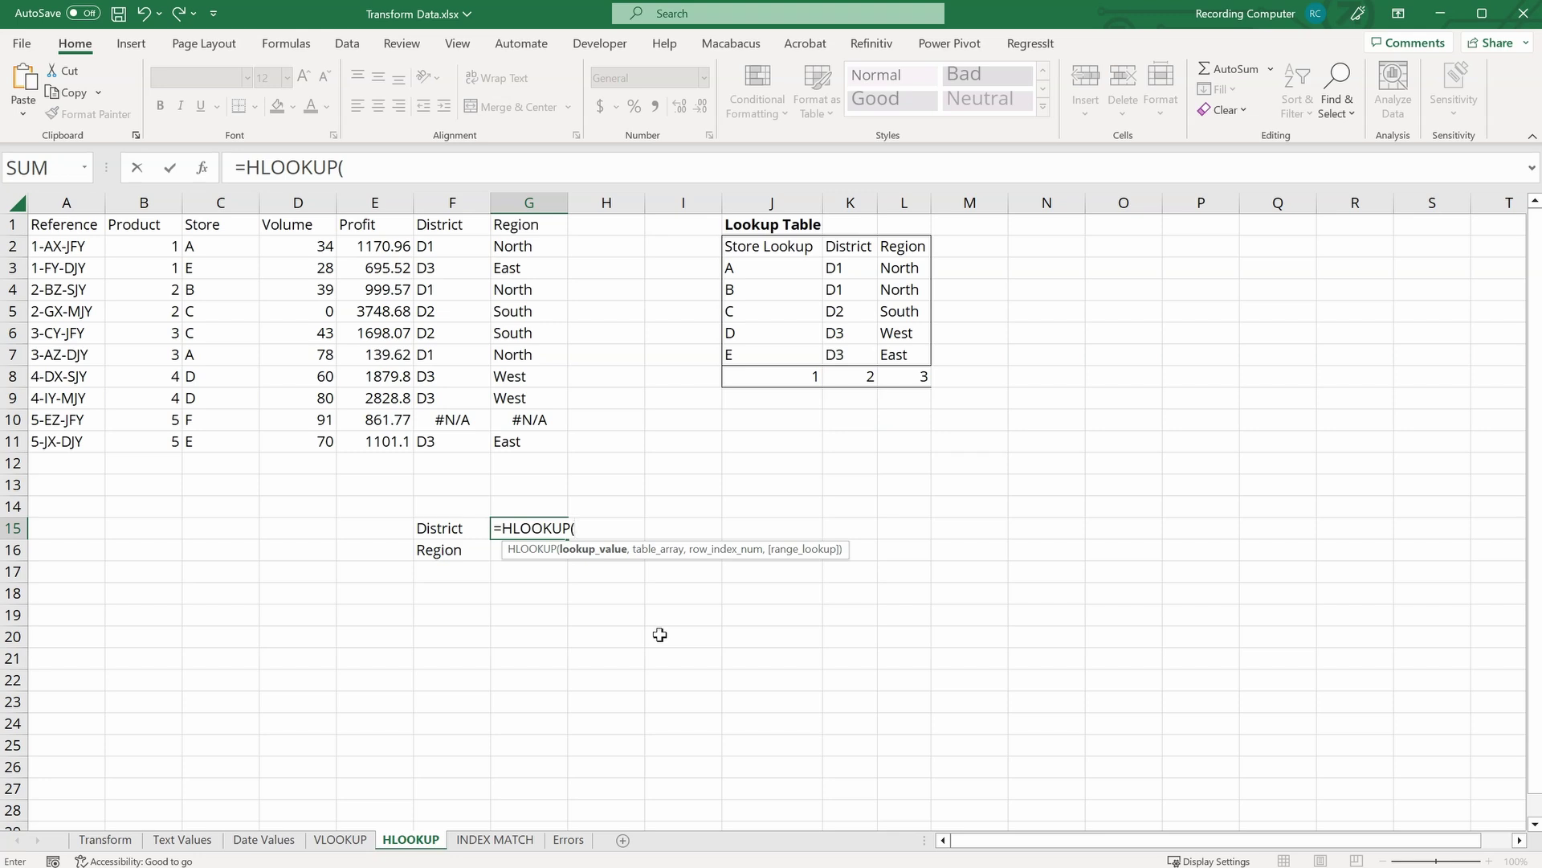
click(444, 530)
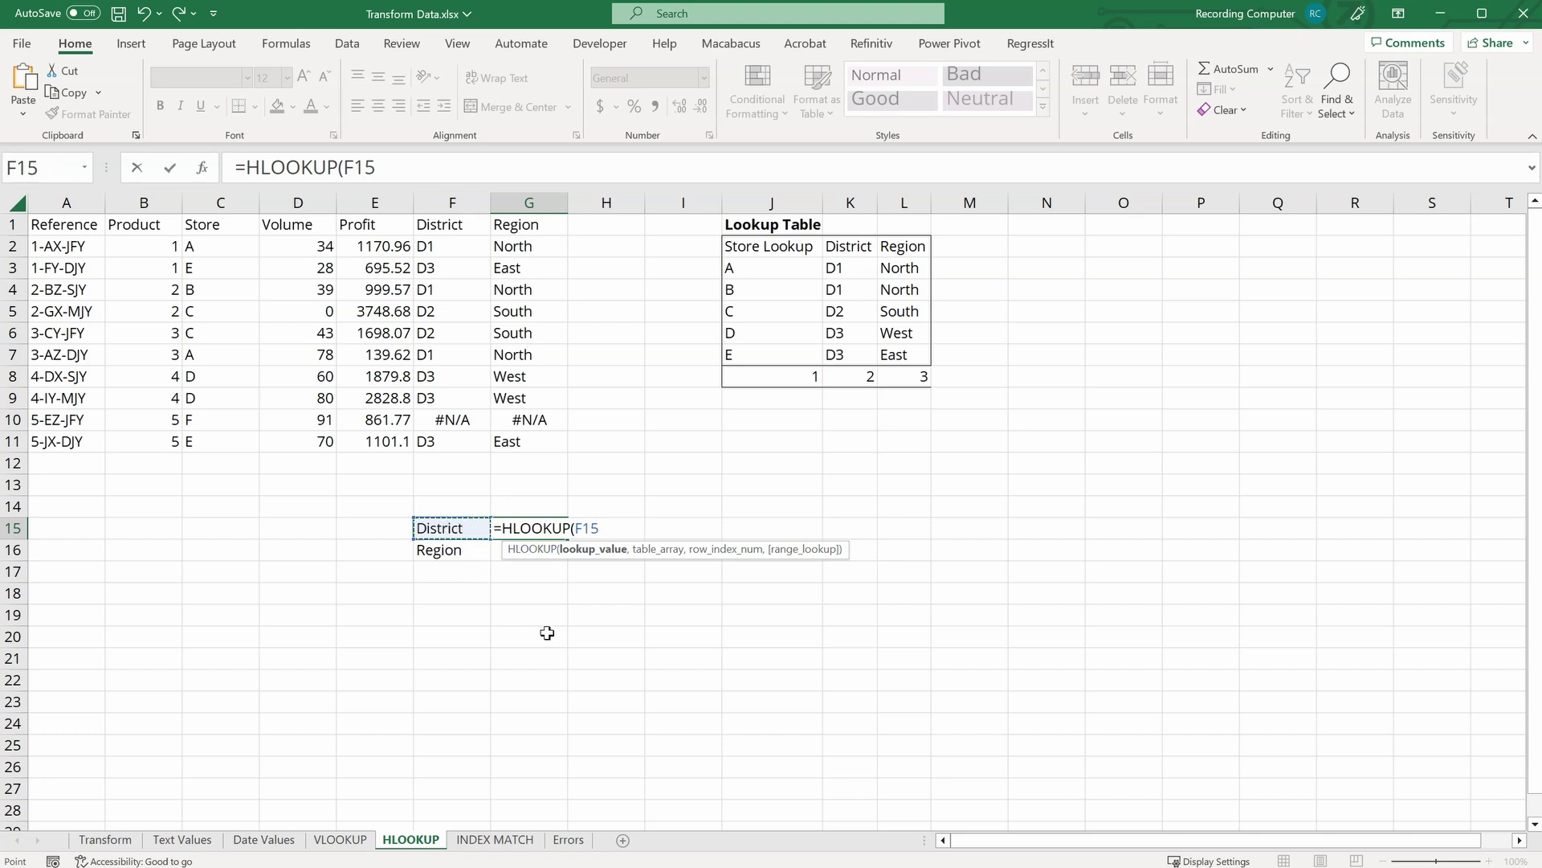
text(,)
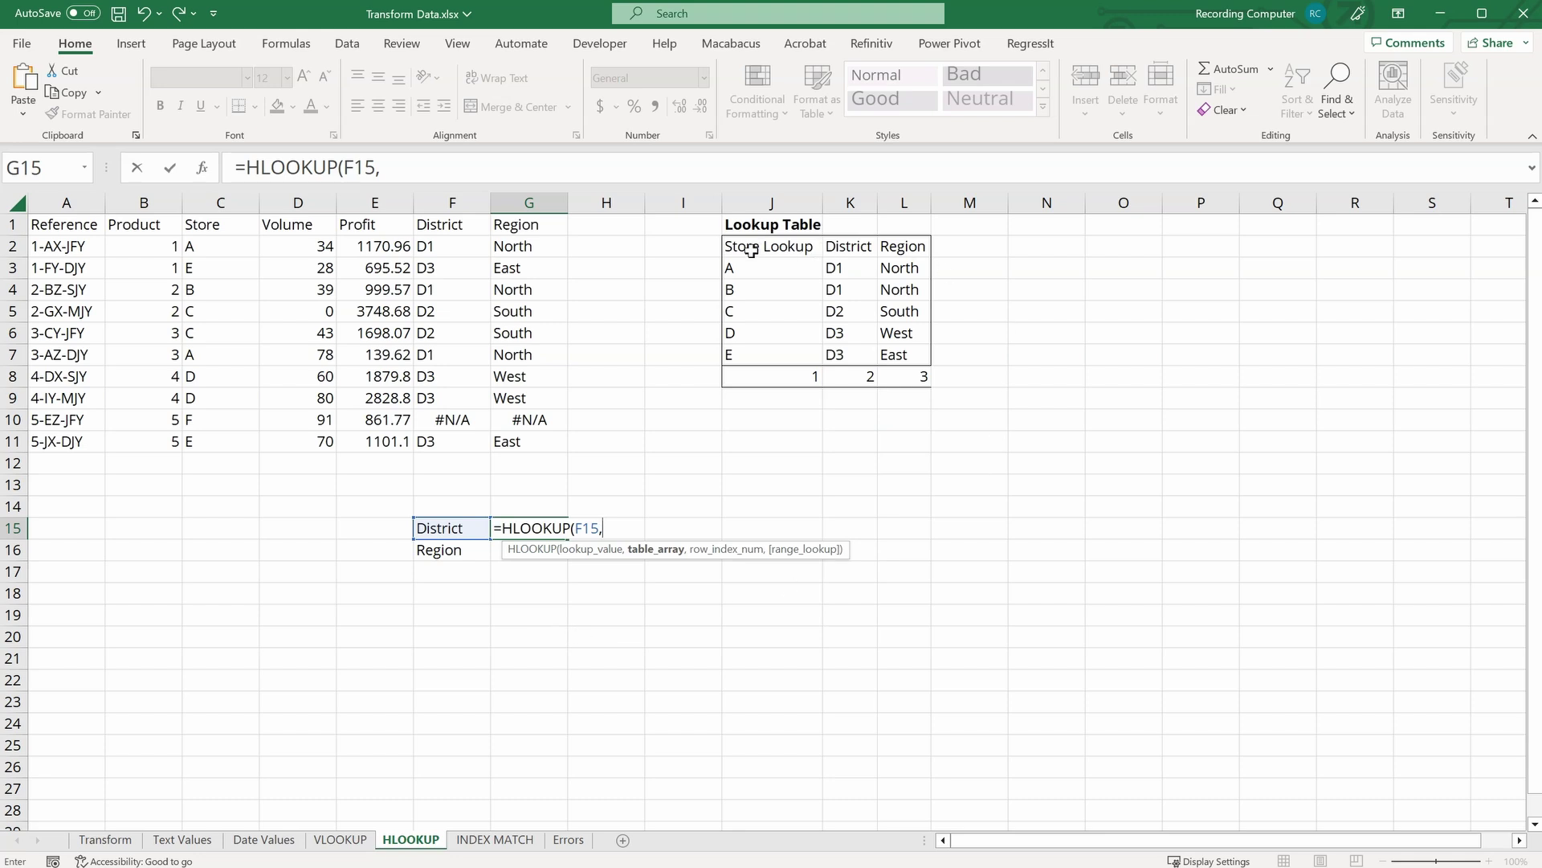
drag(759, 249, 913, 373)
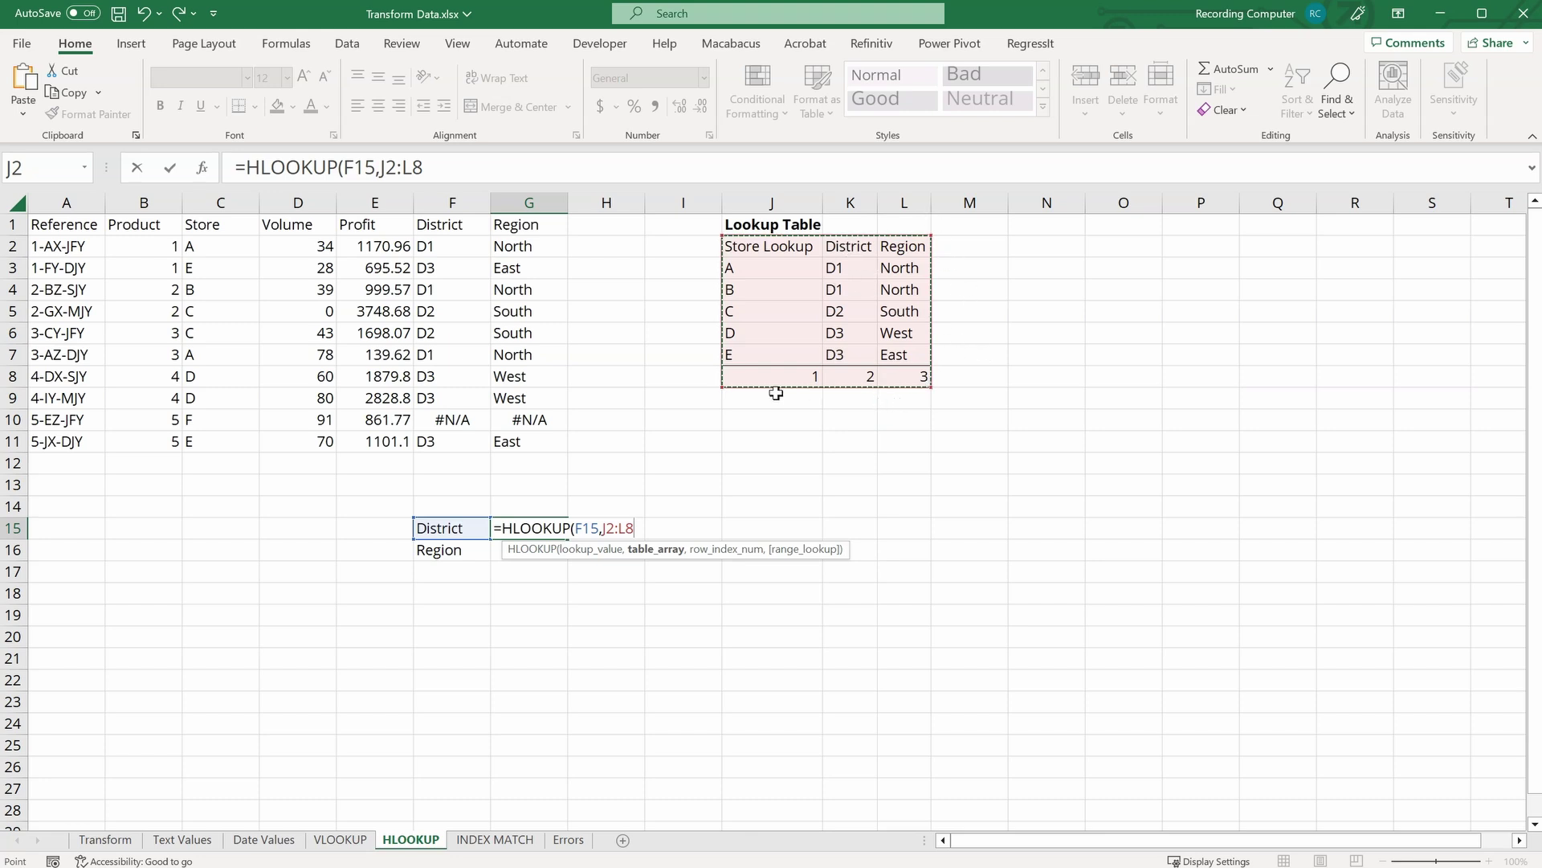
text(,)
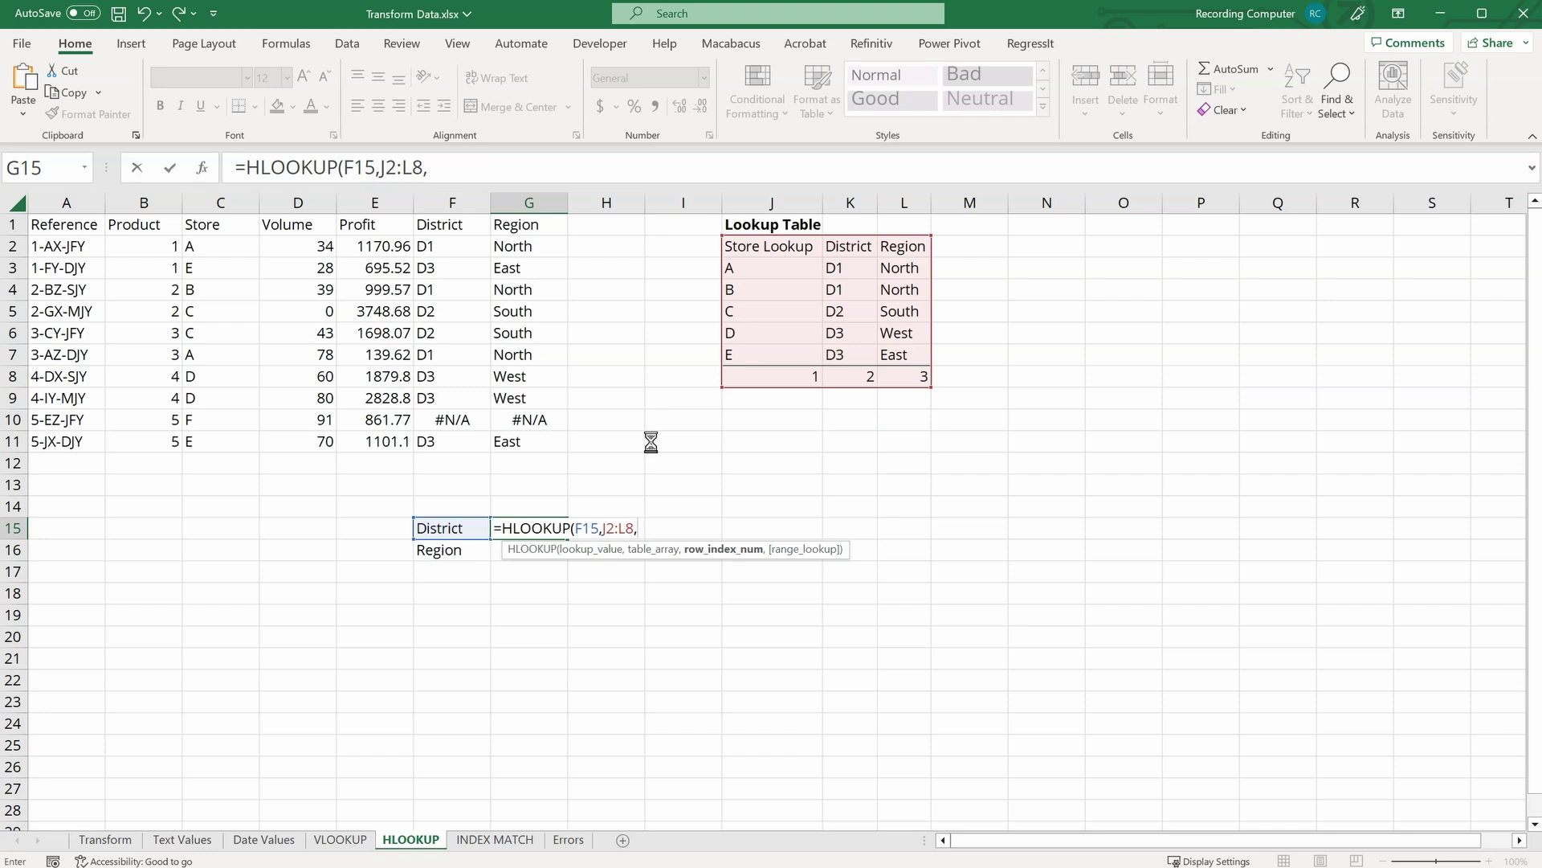
text(2,)
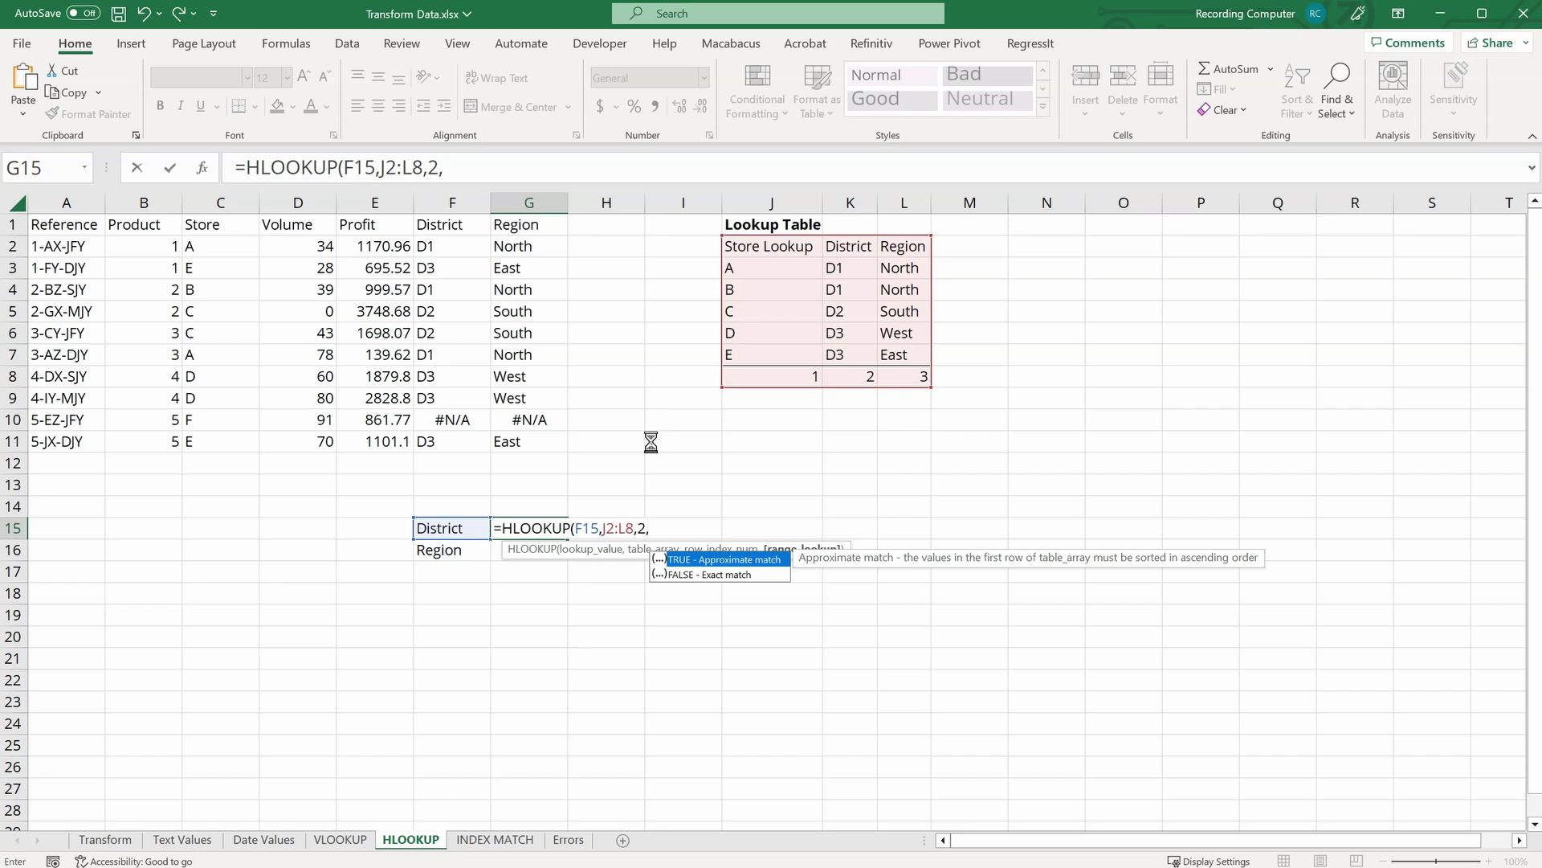
key(Down)
key(Tab)
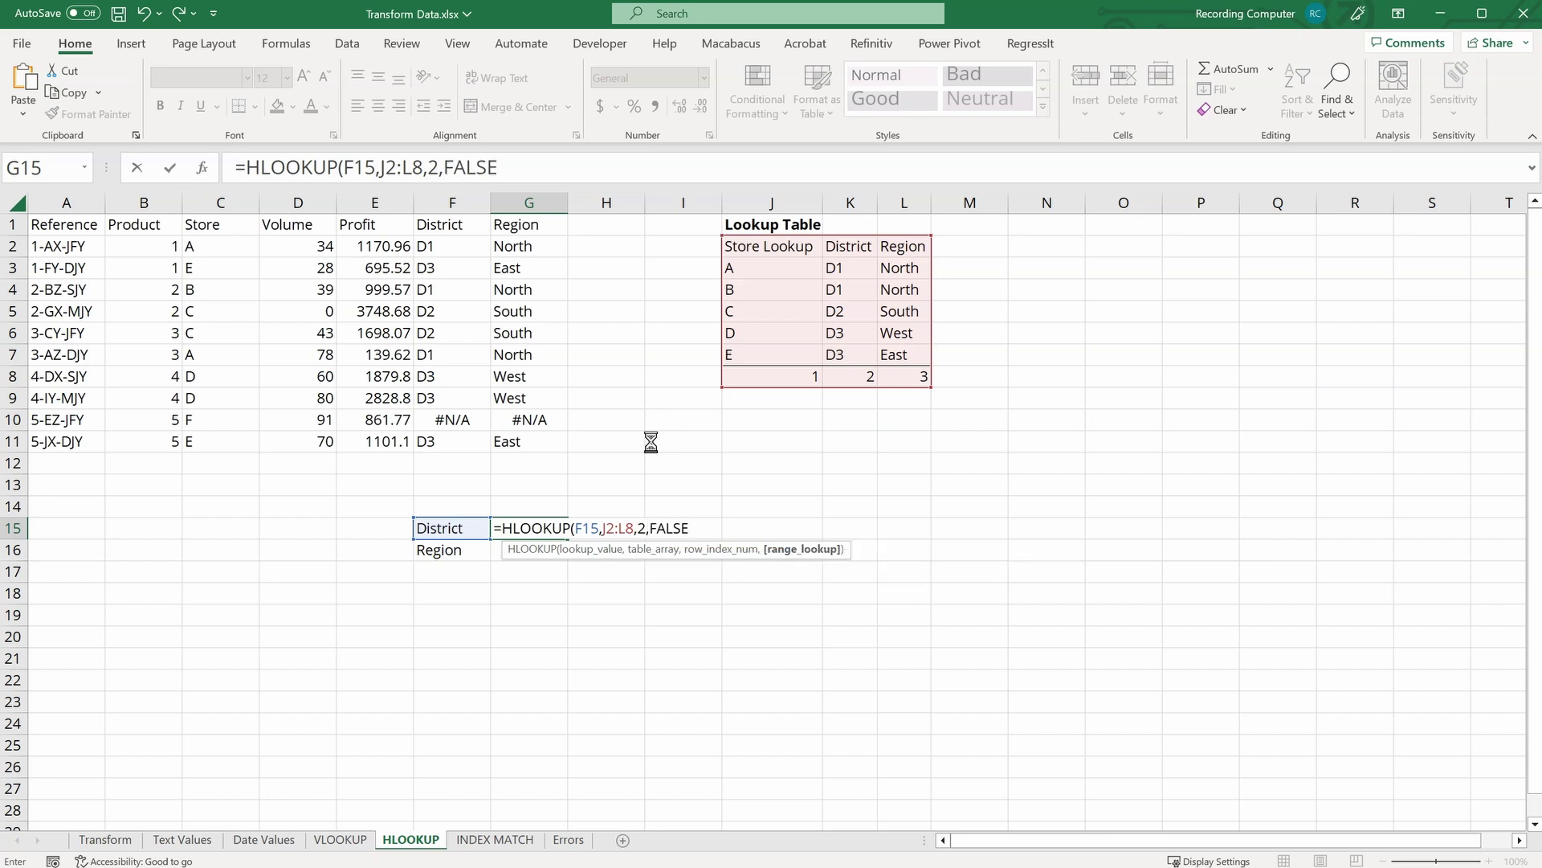
text())
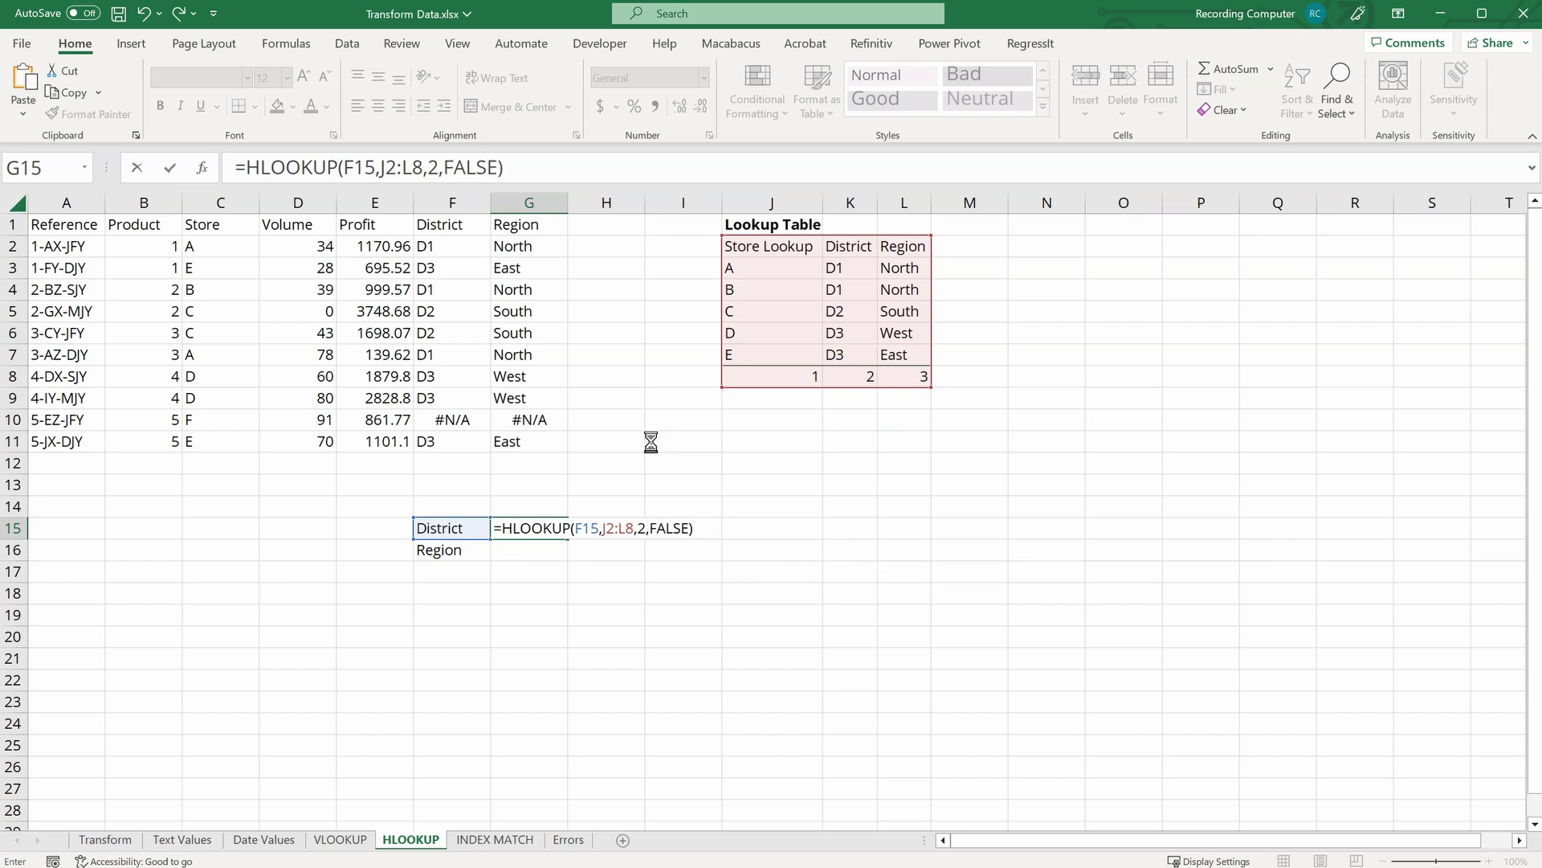
key(ctrl+Return)
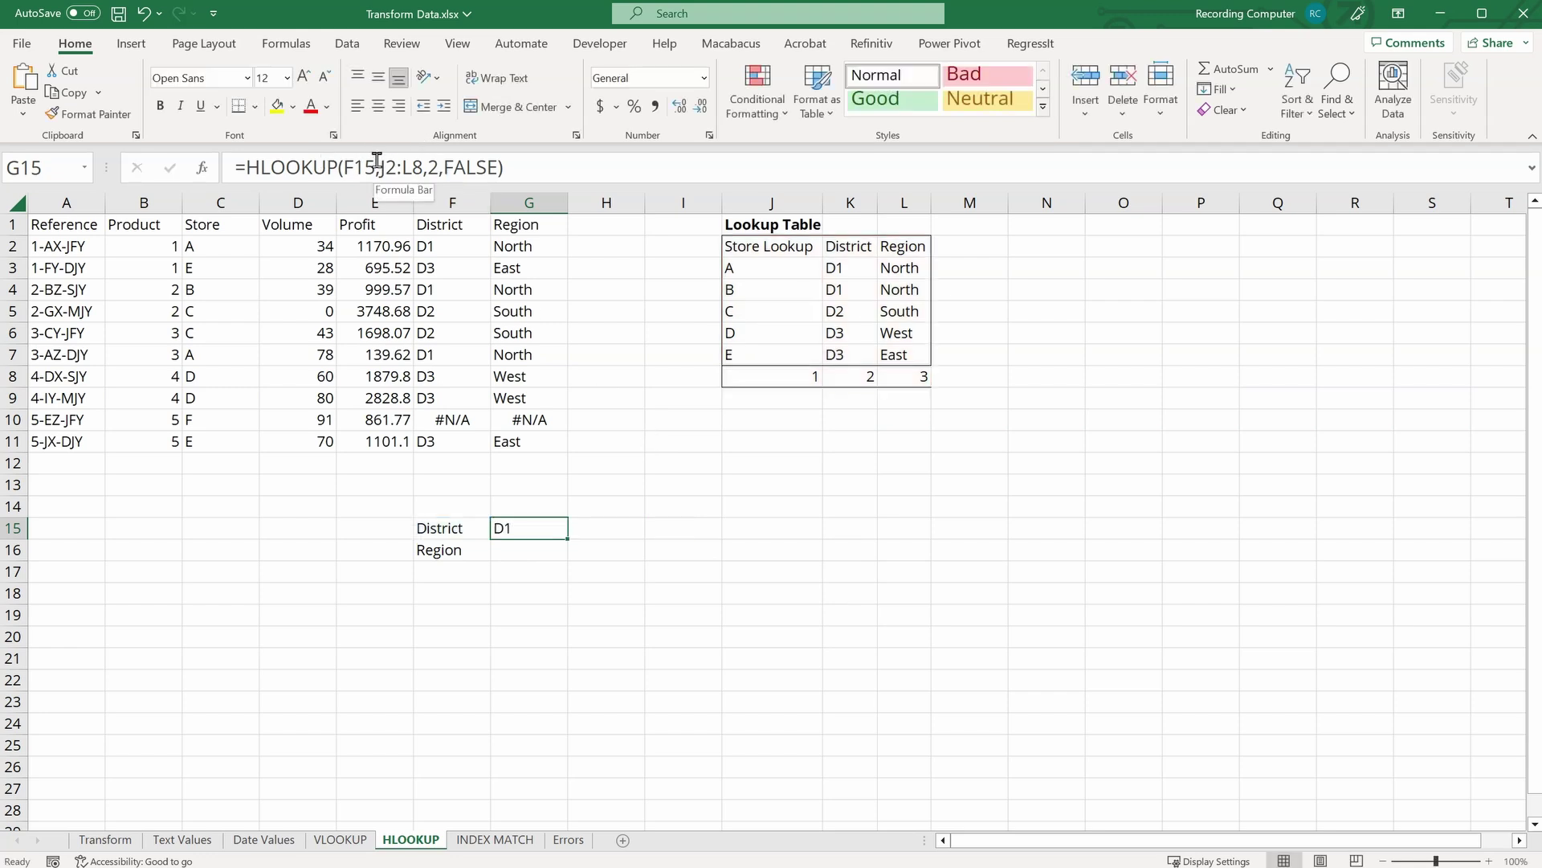
Step: Make the table range in the G15 formula absolute as $J$2:$L$8 and fill the formula down to G16
drag(382, 167, 424, 167)
key(F4)
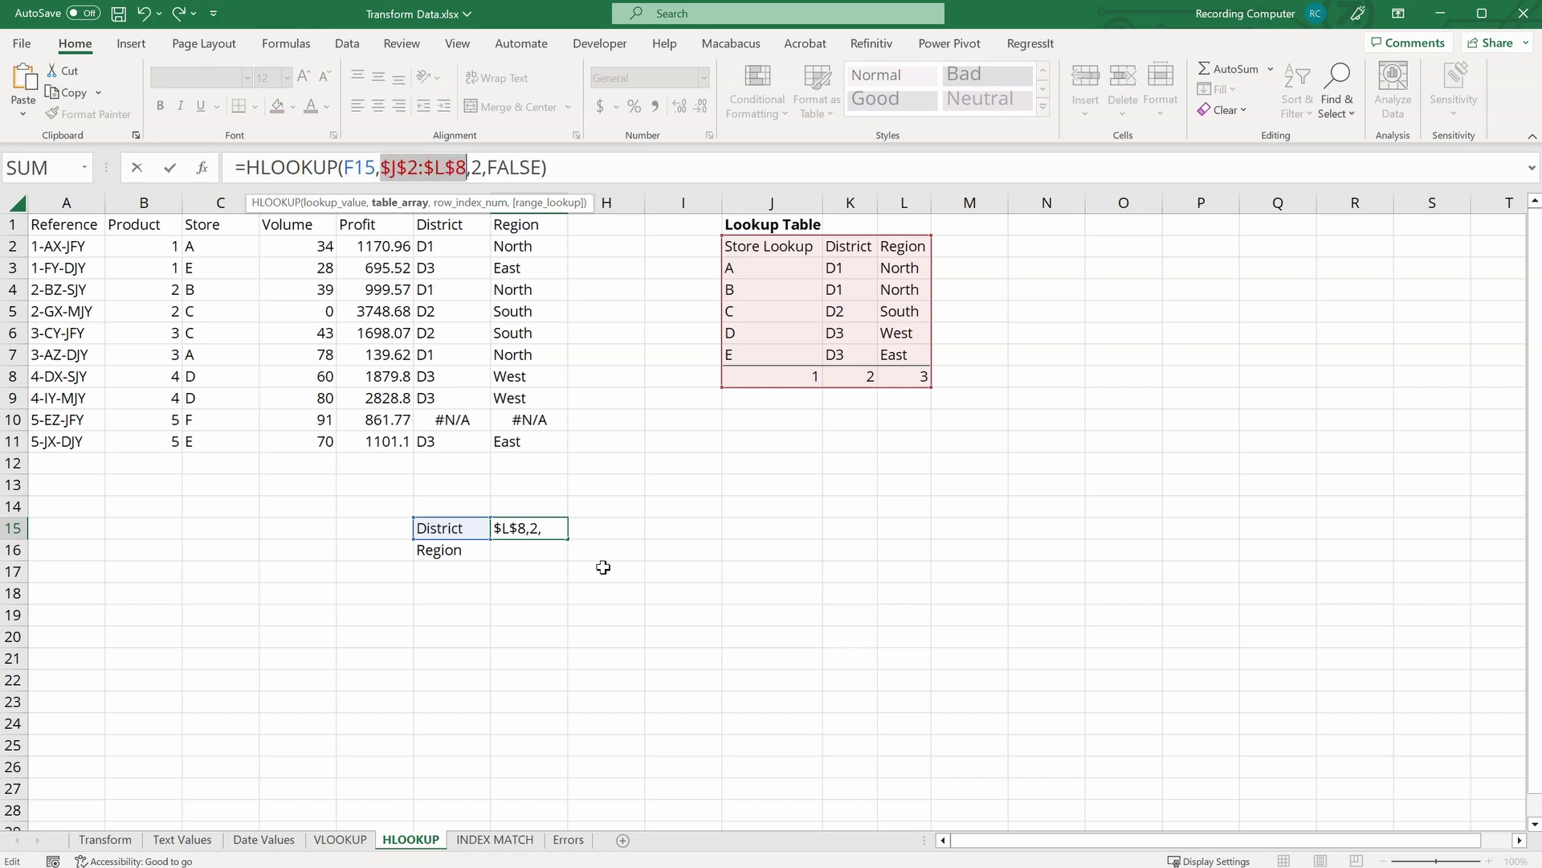
key(Return)
click(549, 527)
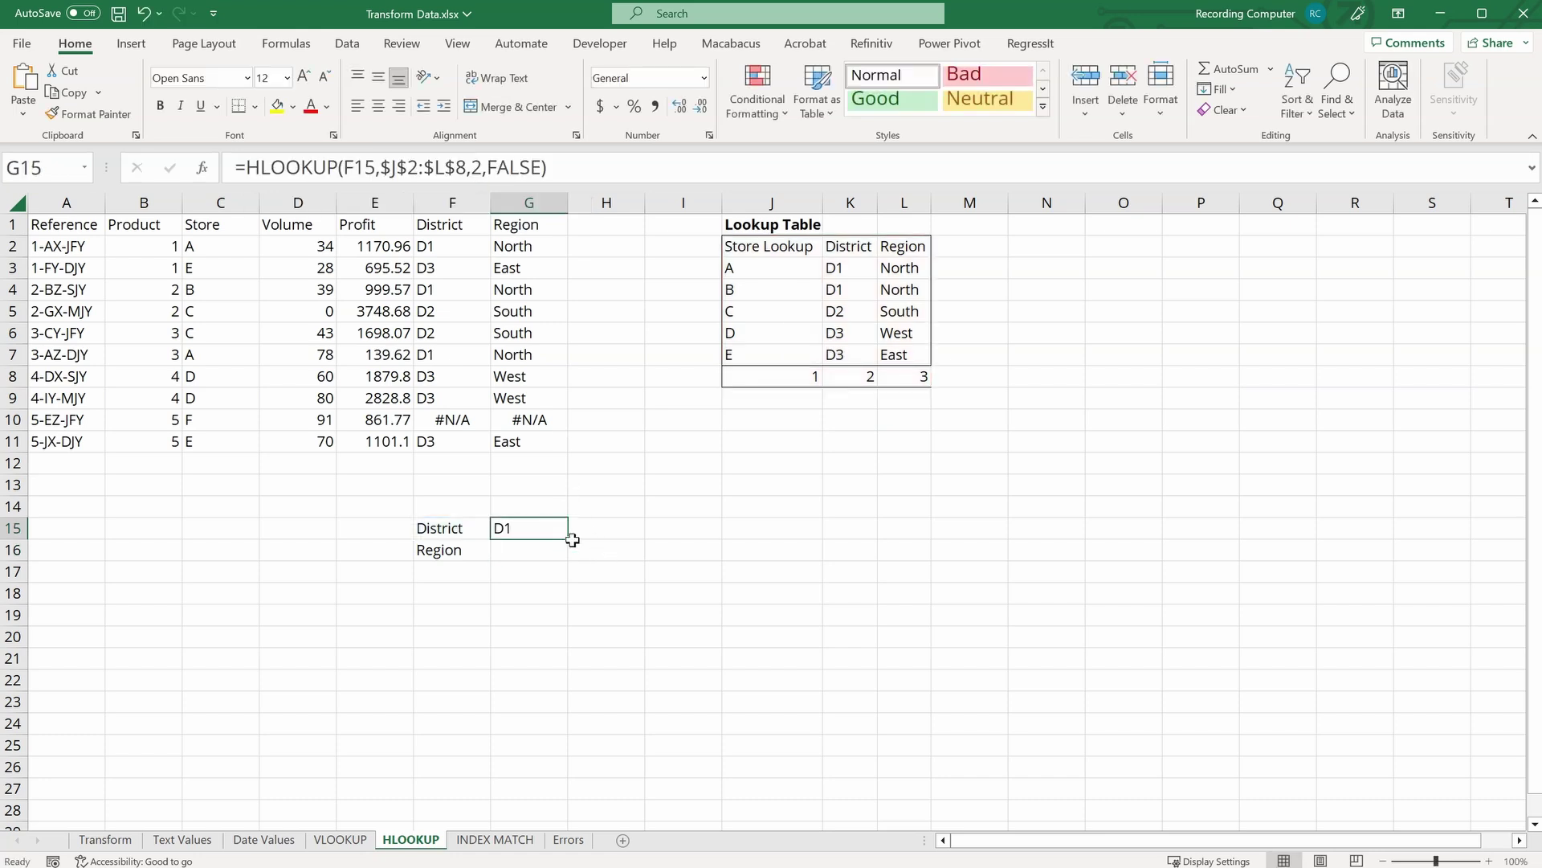
drag(569, 532, 571, 554)
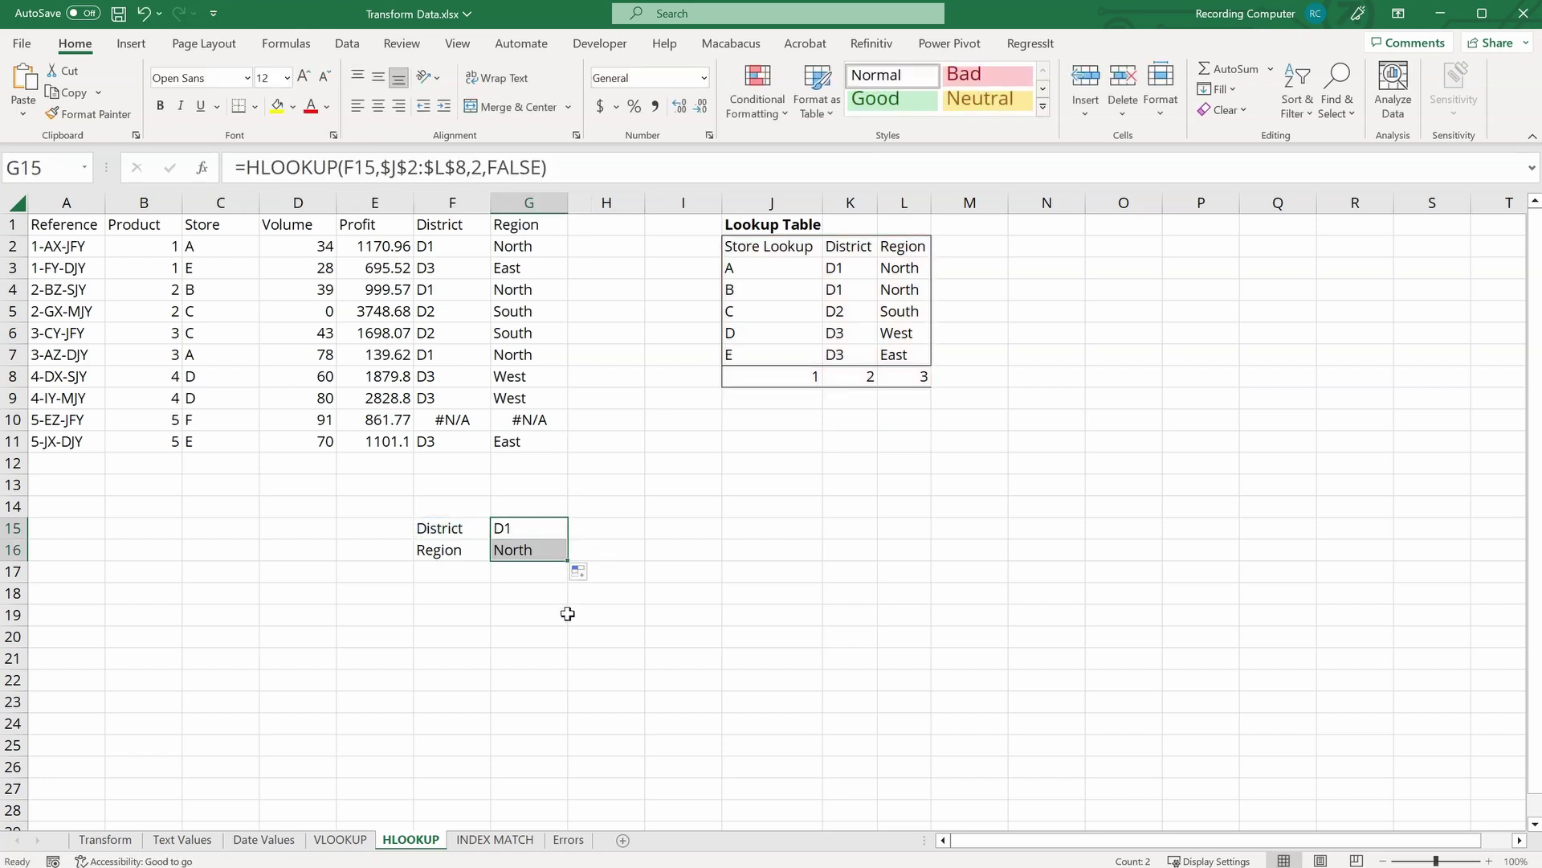
click(534, 522)
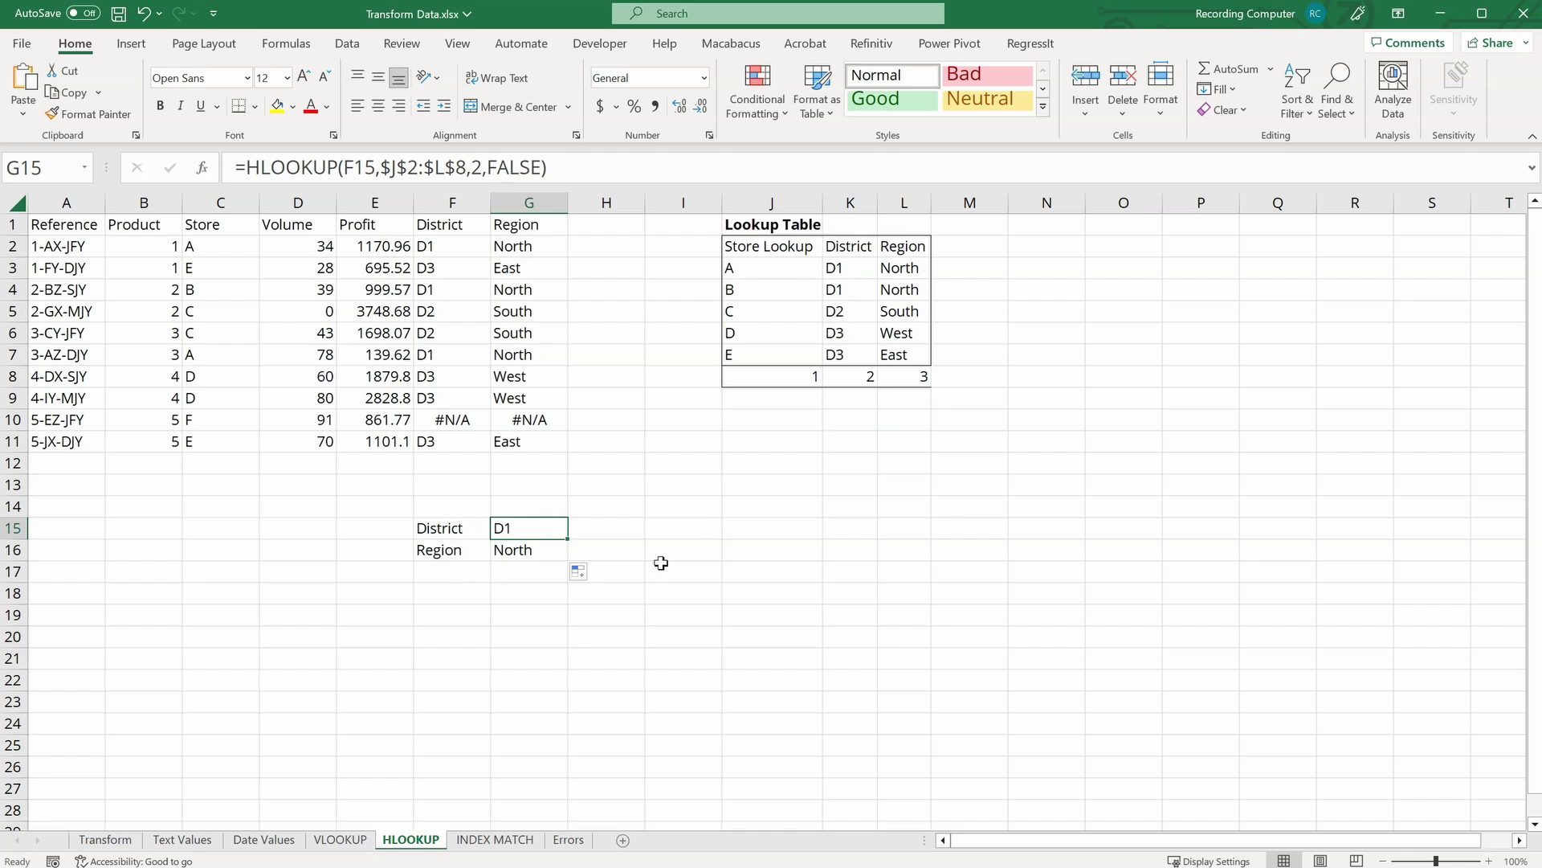
Step: Enter the label City in F17 and fill the HLOOKUP formula from G16 down to G17
key(Down)
key(Down)
key(Left)
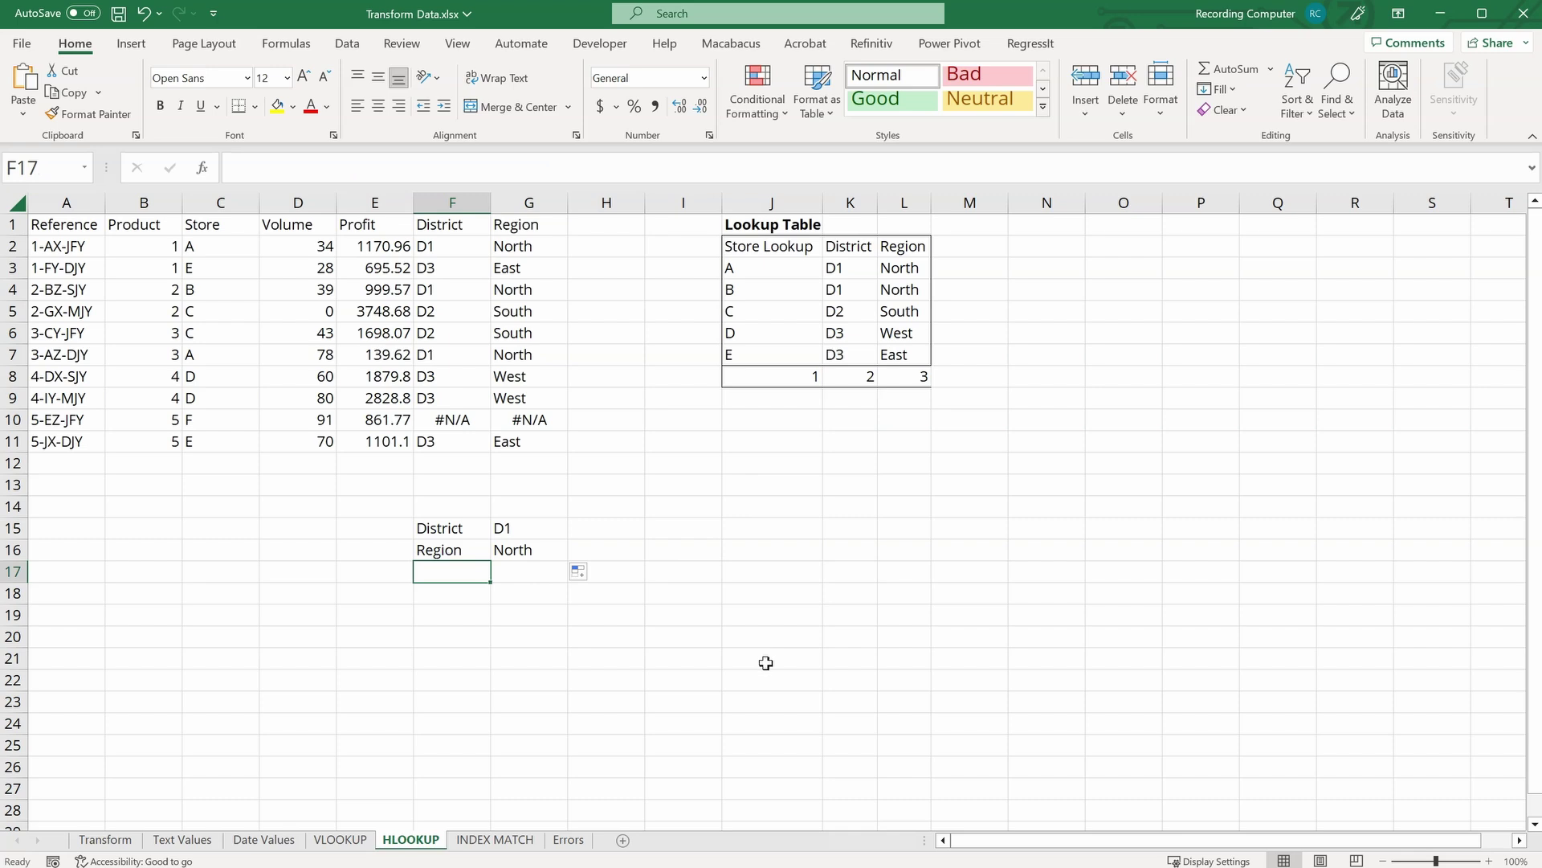
text(City)
key(Return)
click(549, 550)
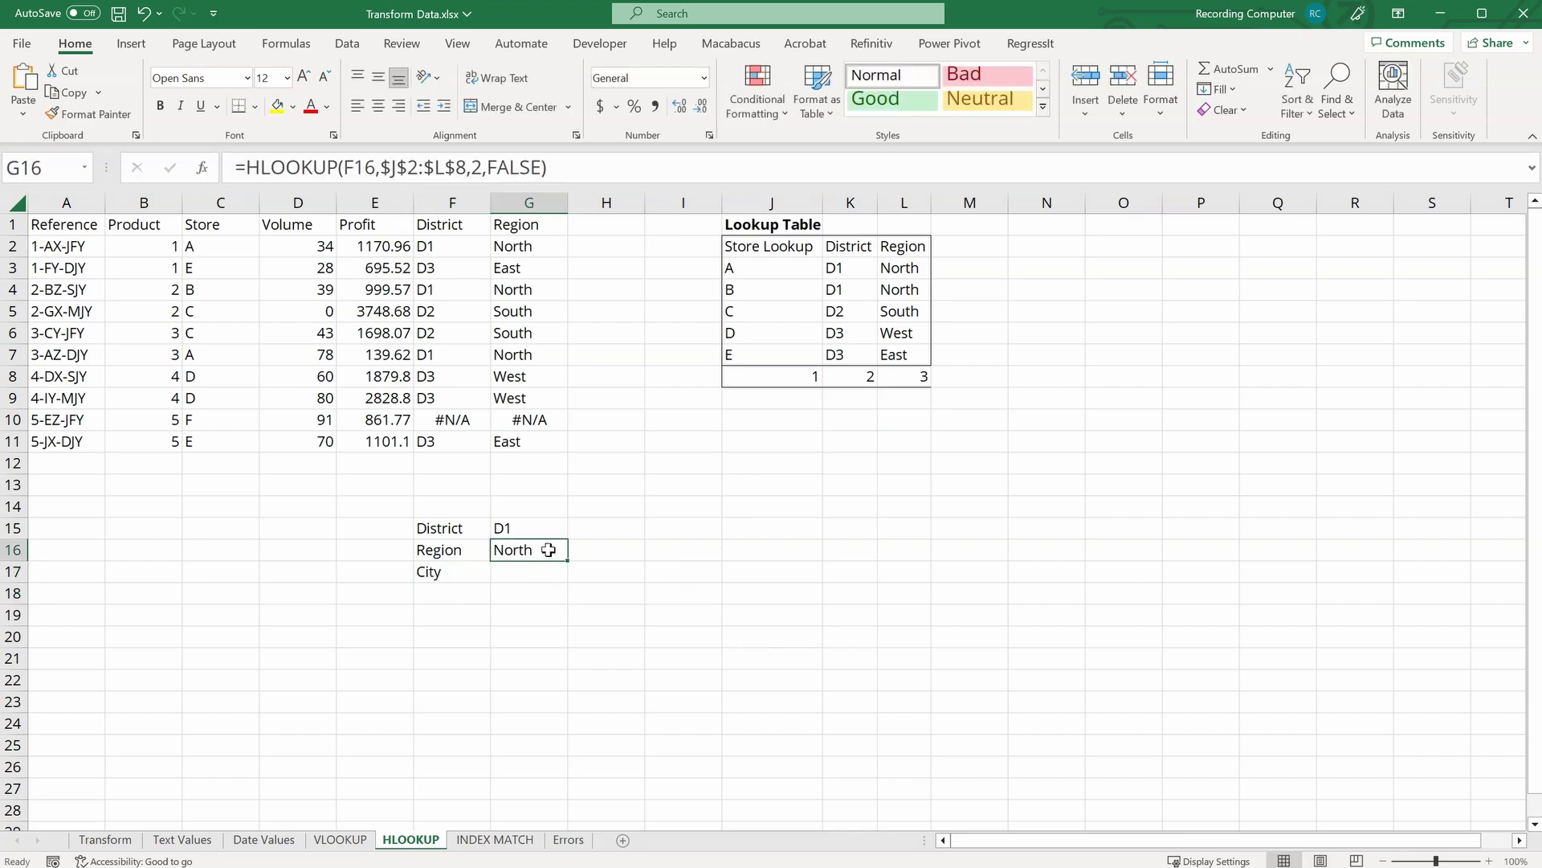
drag(567, 560, 565, 577)
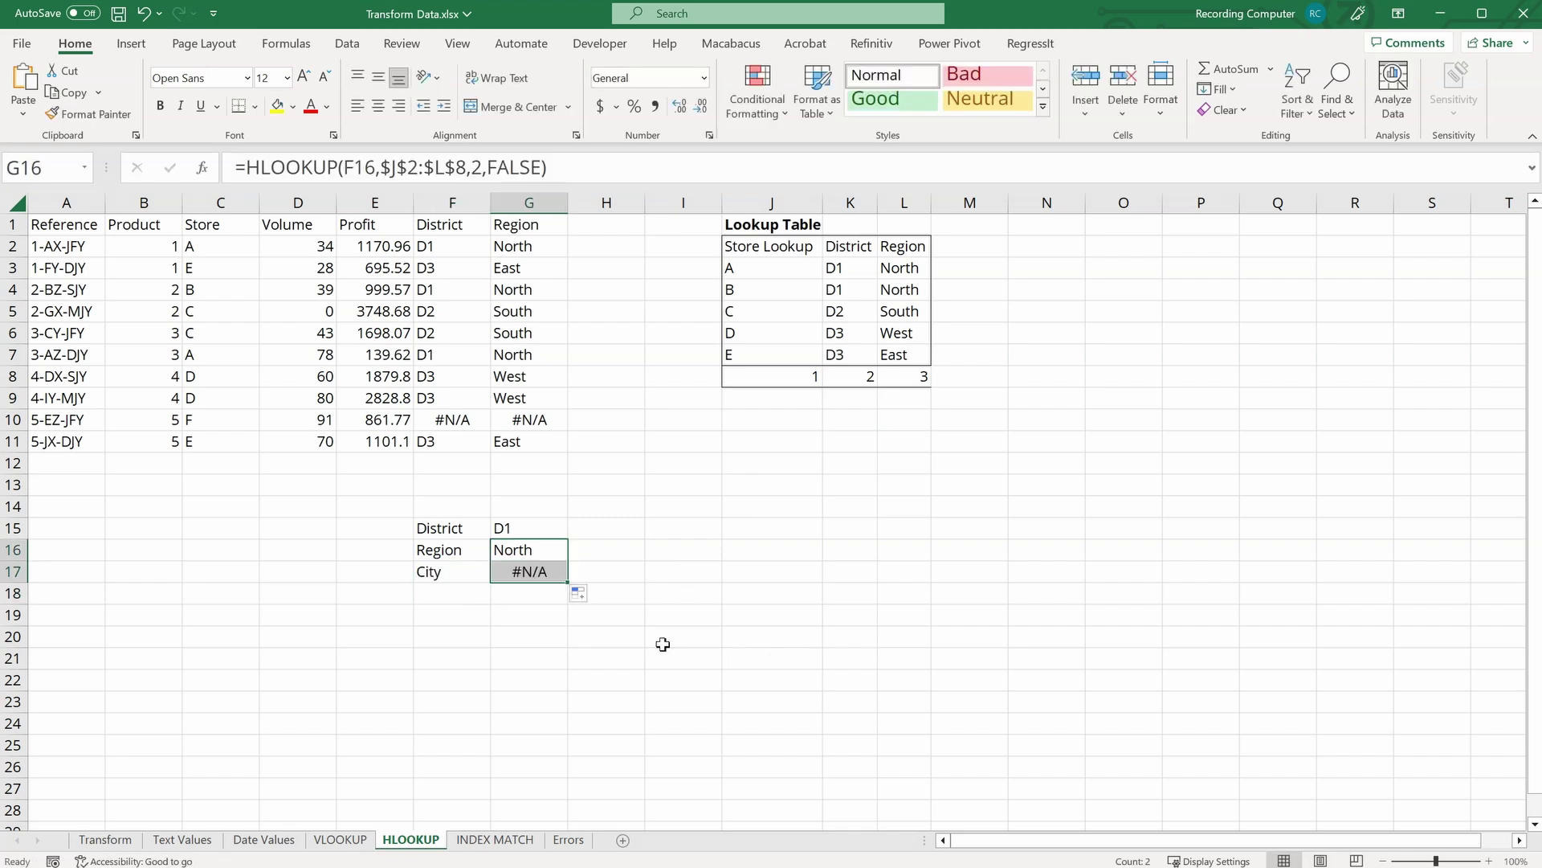
click(621, 572)
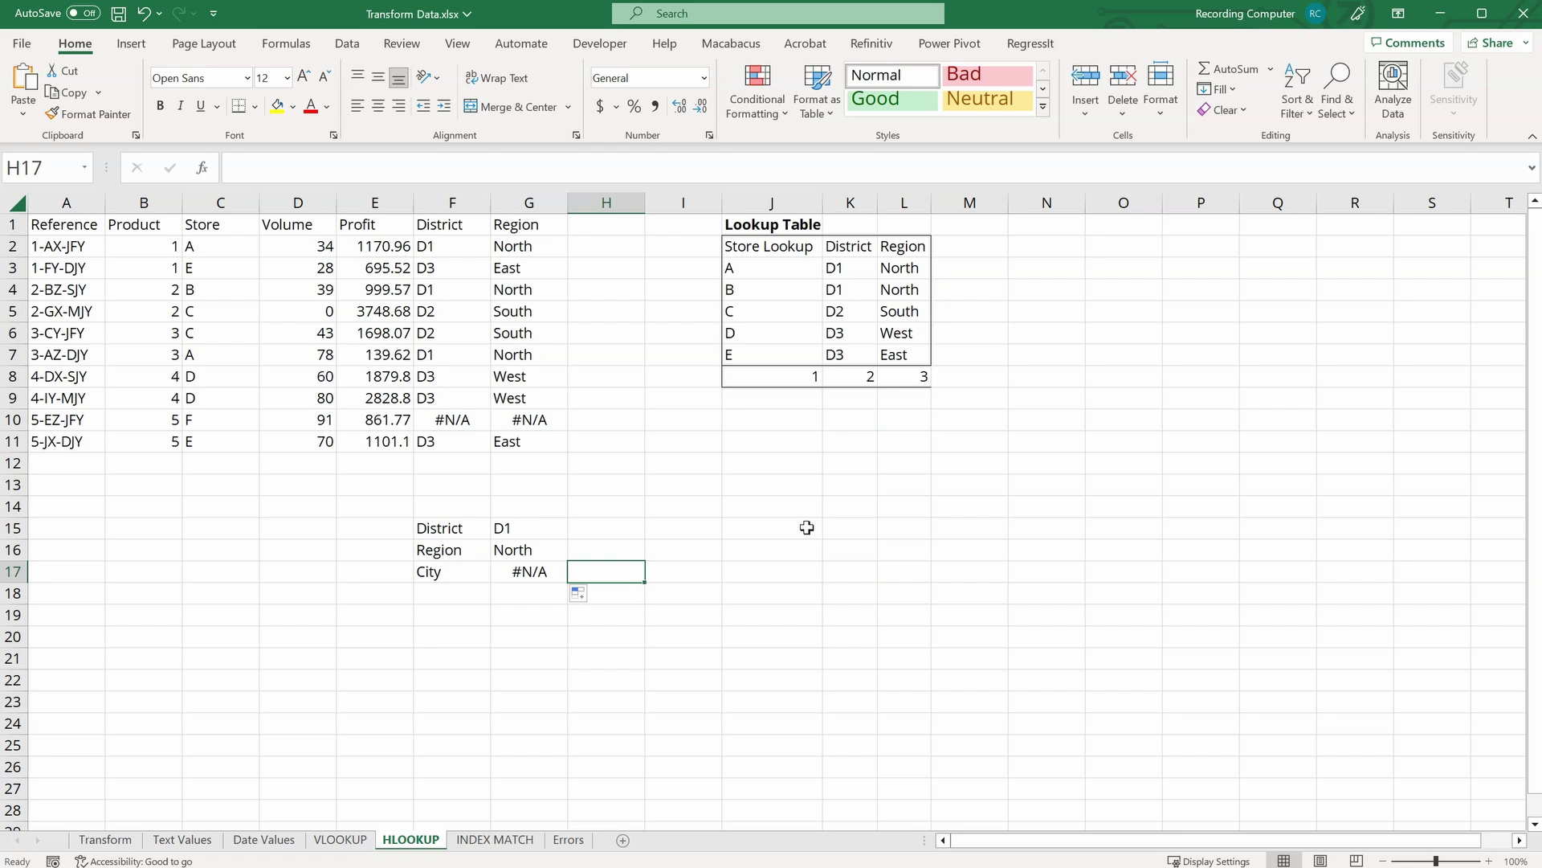
click(509, 594)
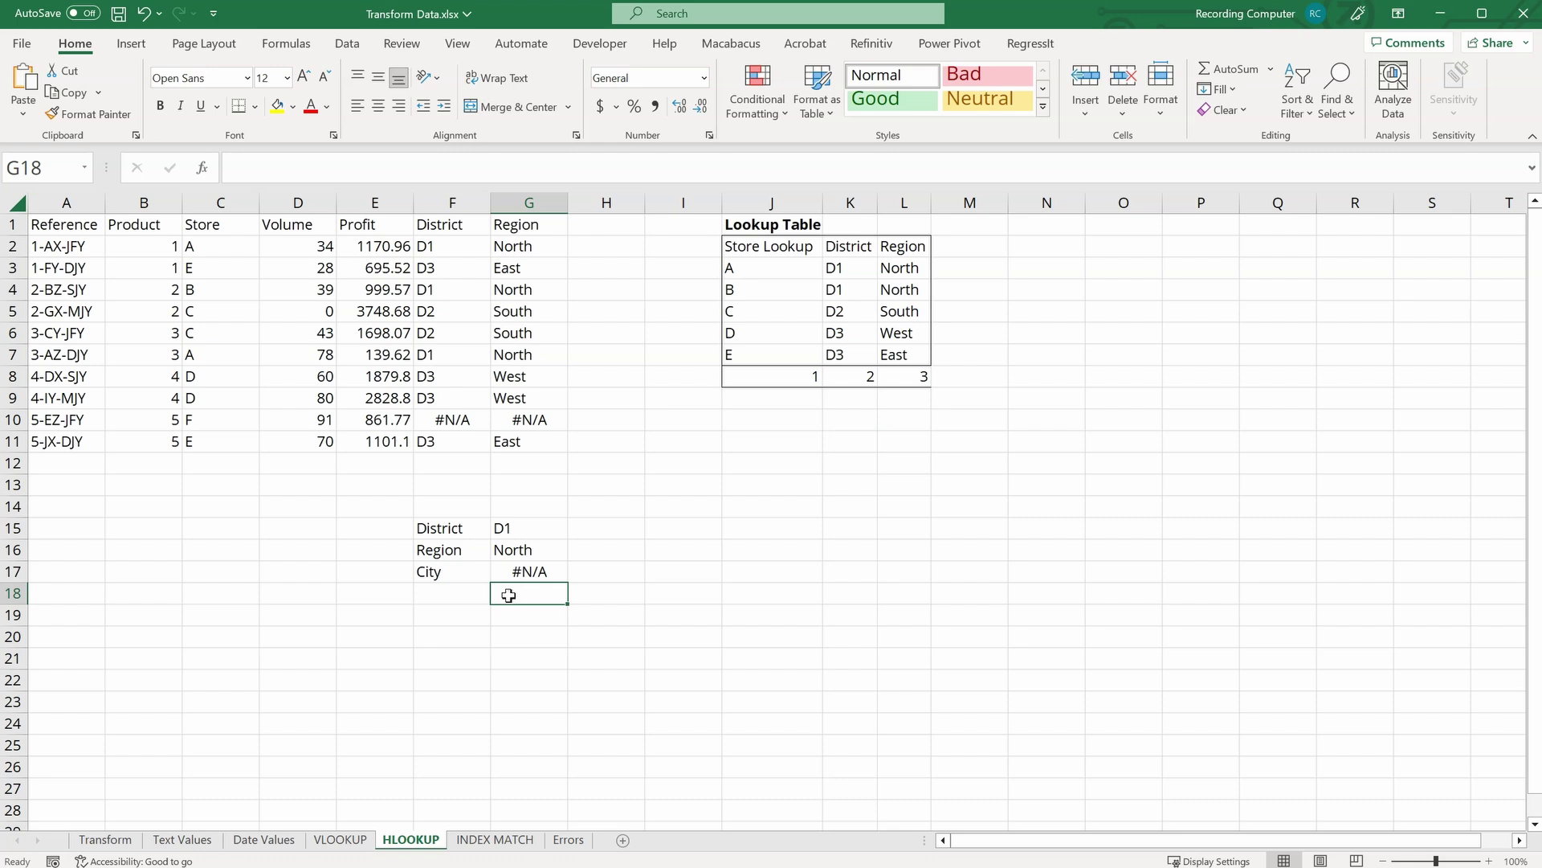
Step: Enter the label Row in G13 and the row number 2 in H13
click(509, 486)
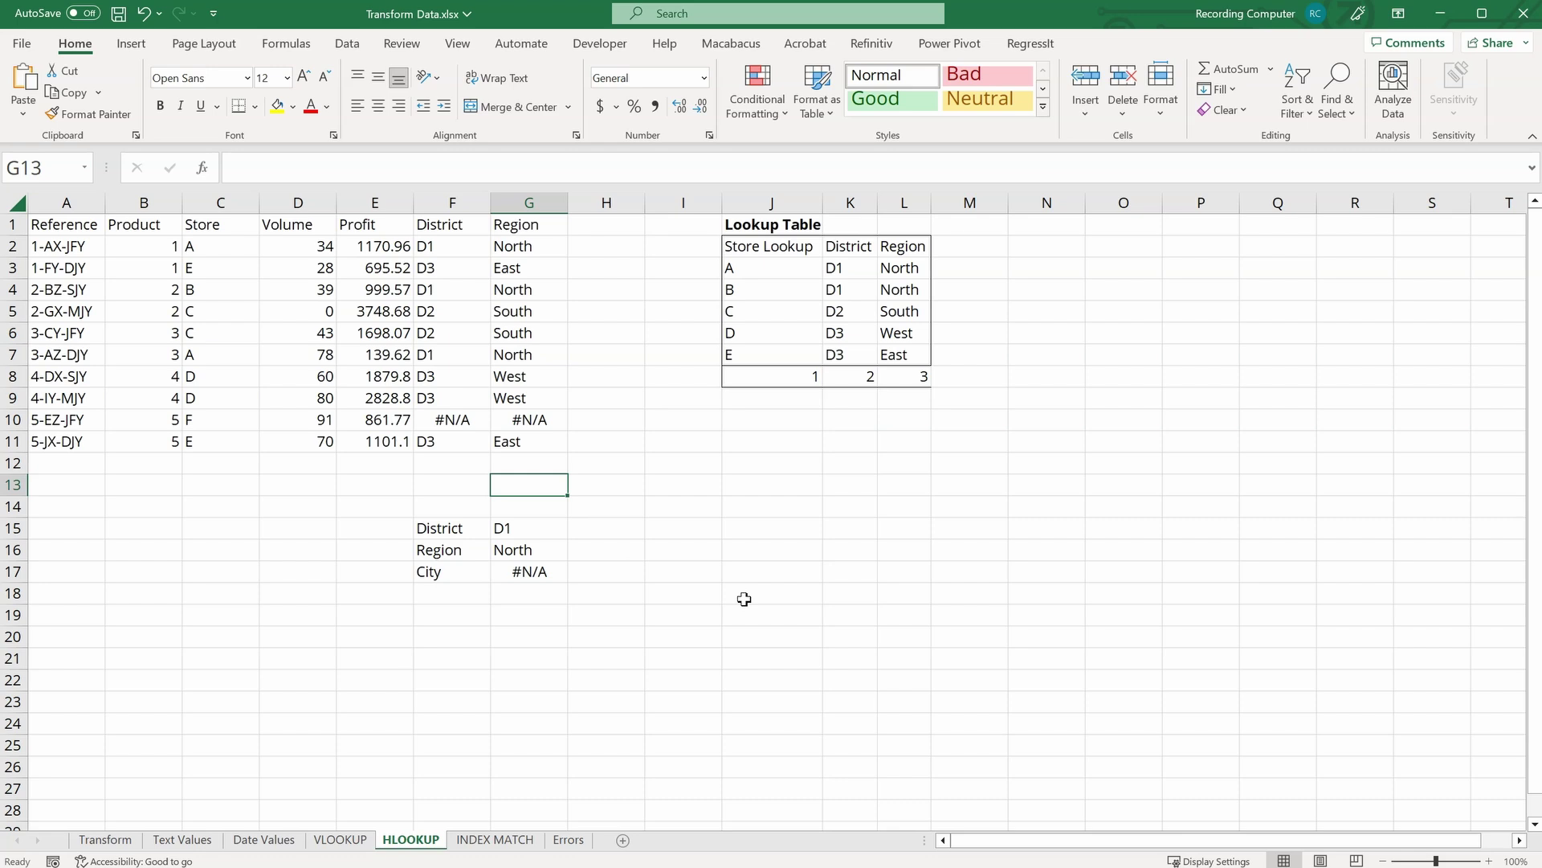
text(Row)
key(Tab)
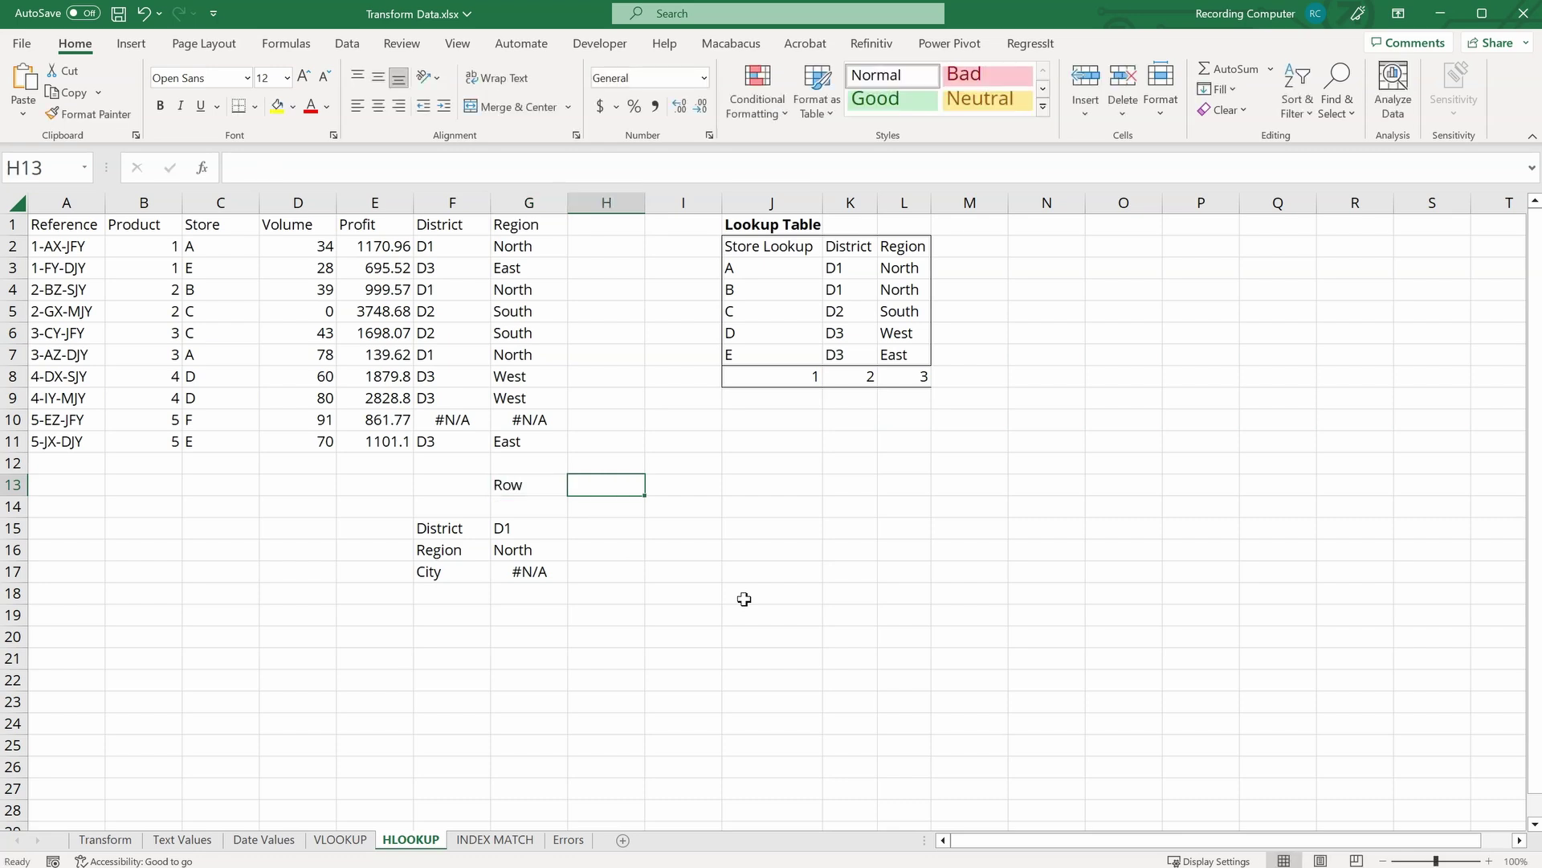
text(2)
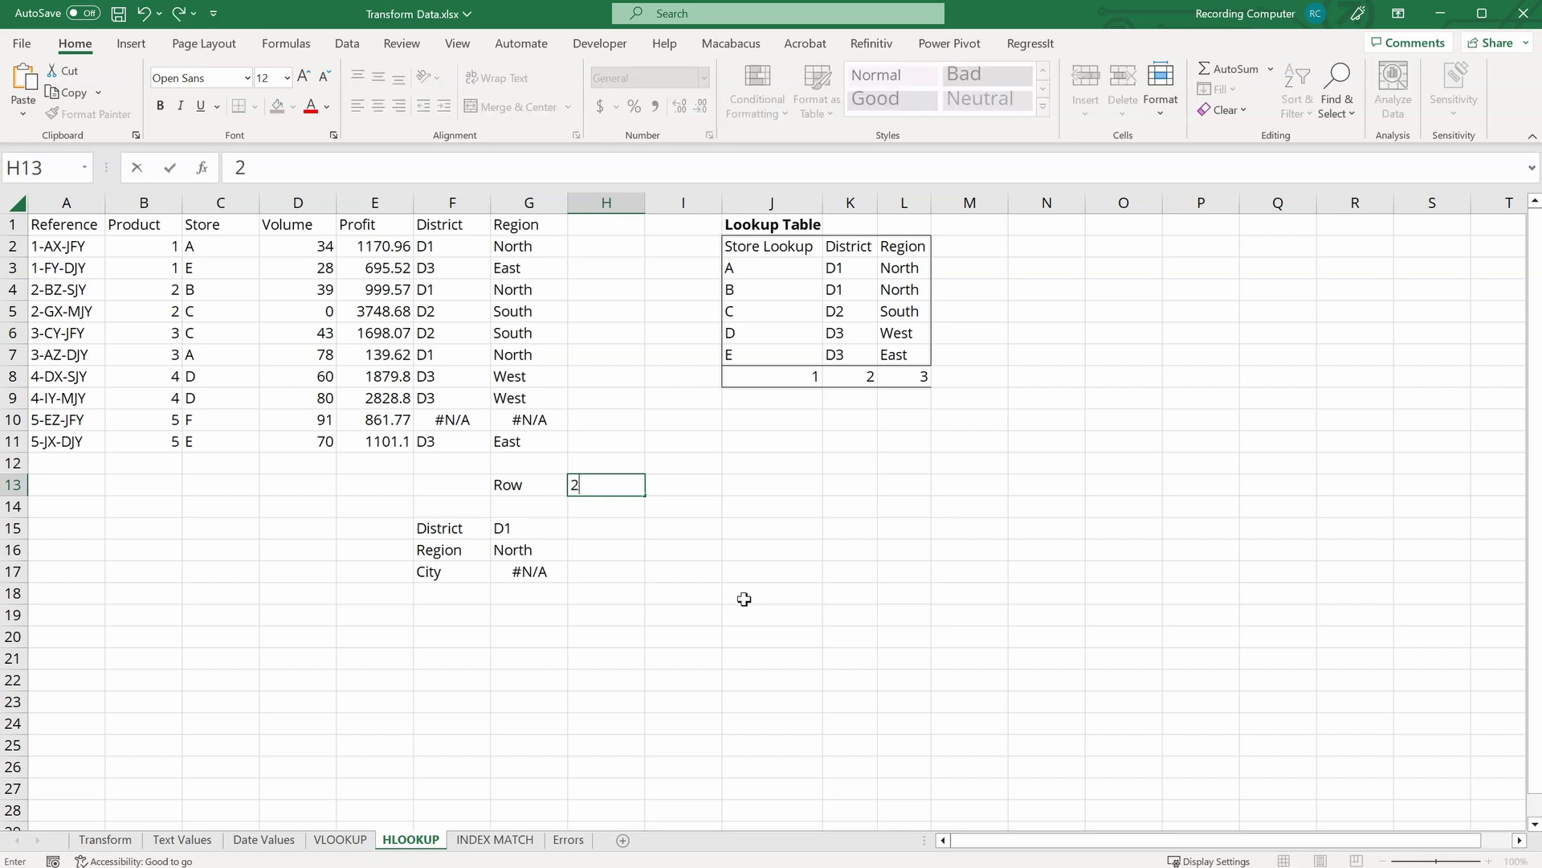
key(Return)
key(Up)
key(Right)
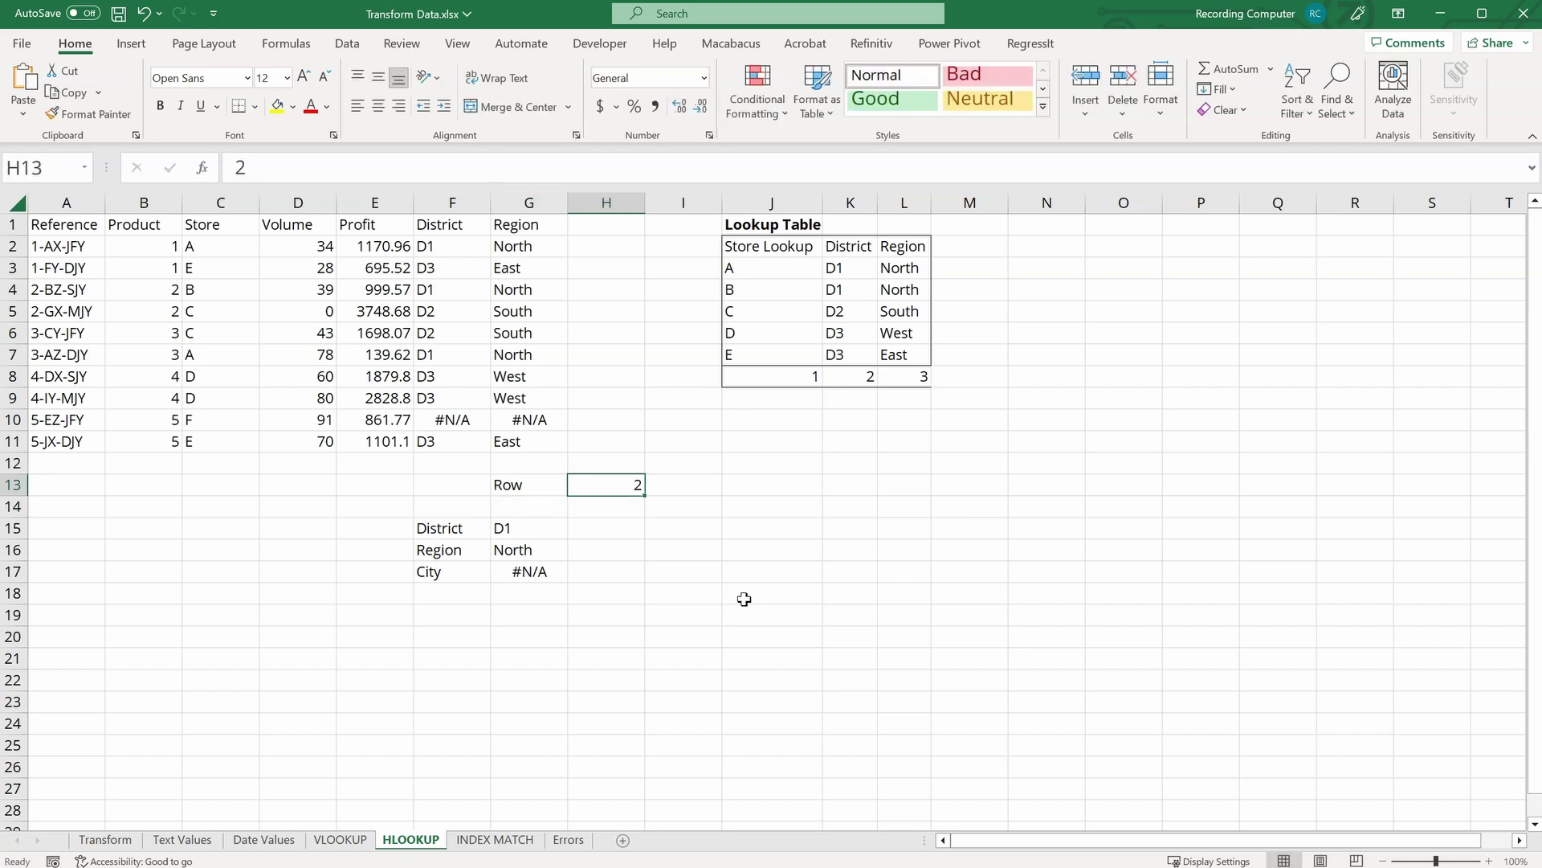
Step: Lock the lookup value's column as $F15 in the G15 formula and fill the formula down and across to H17
click(532, 529)
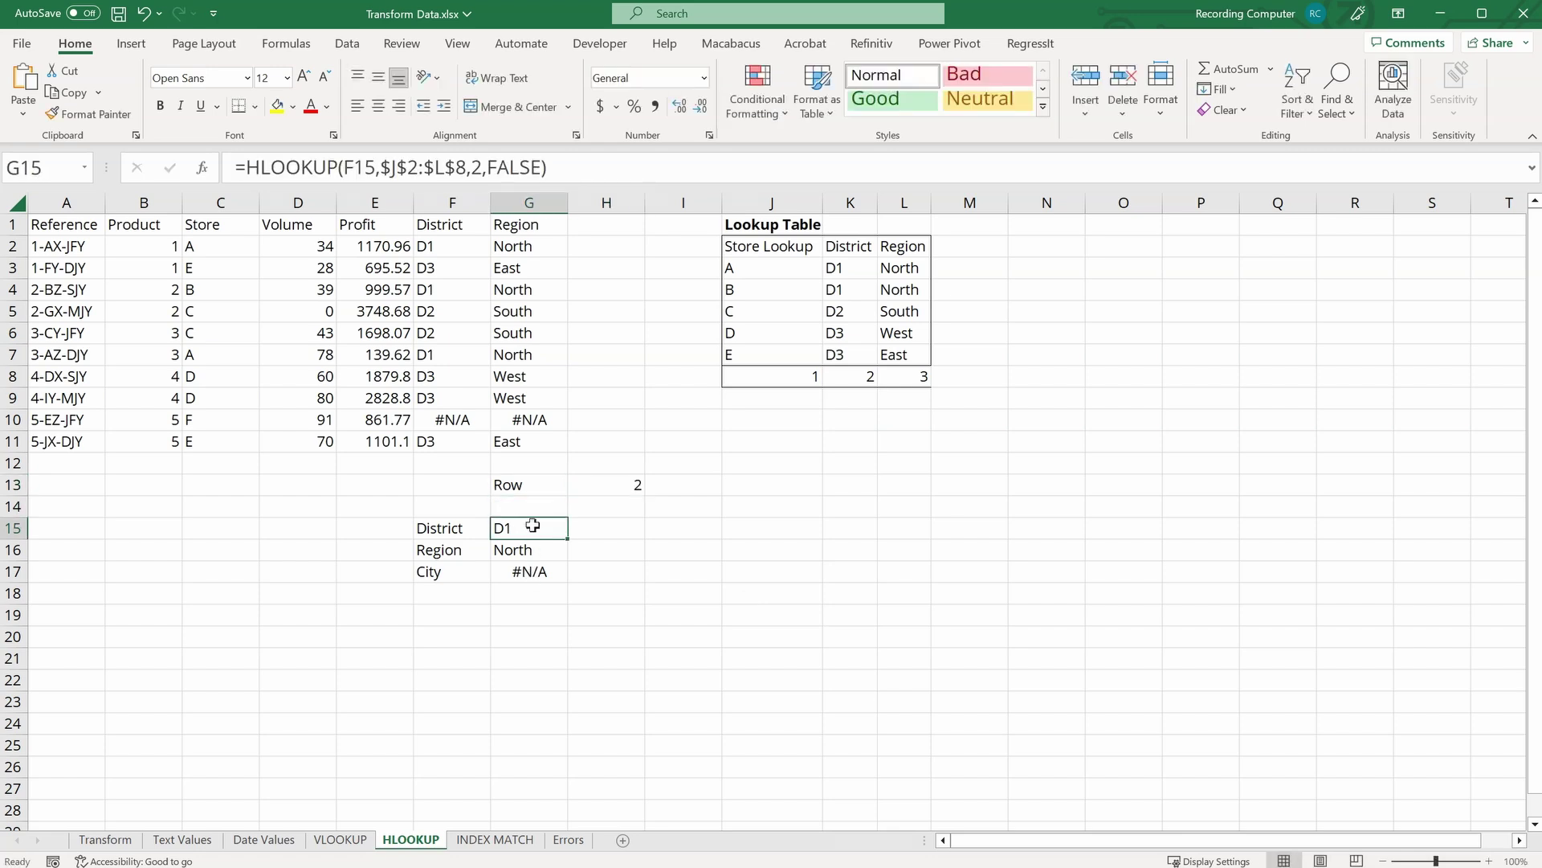
click(343, 169)
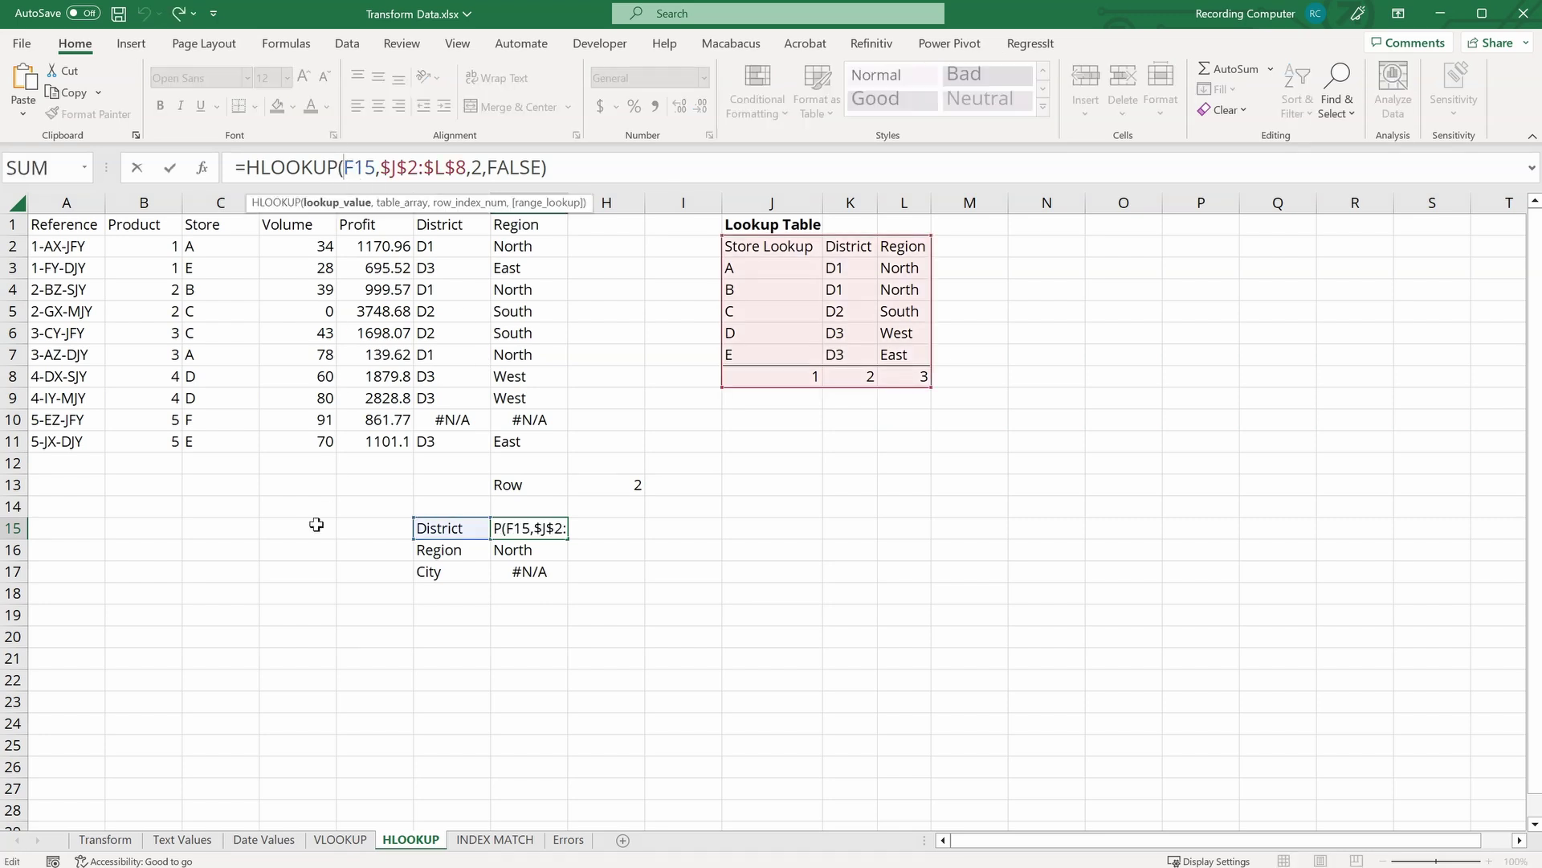
text($)
key(Return)
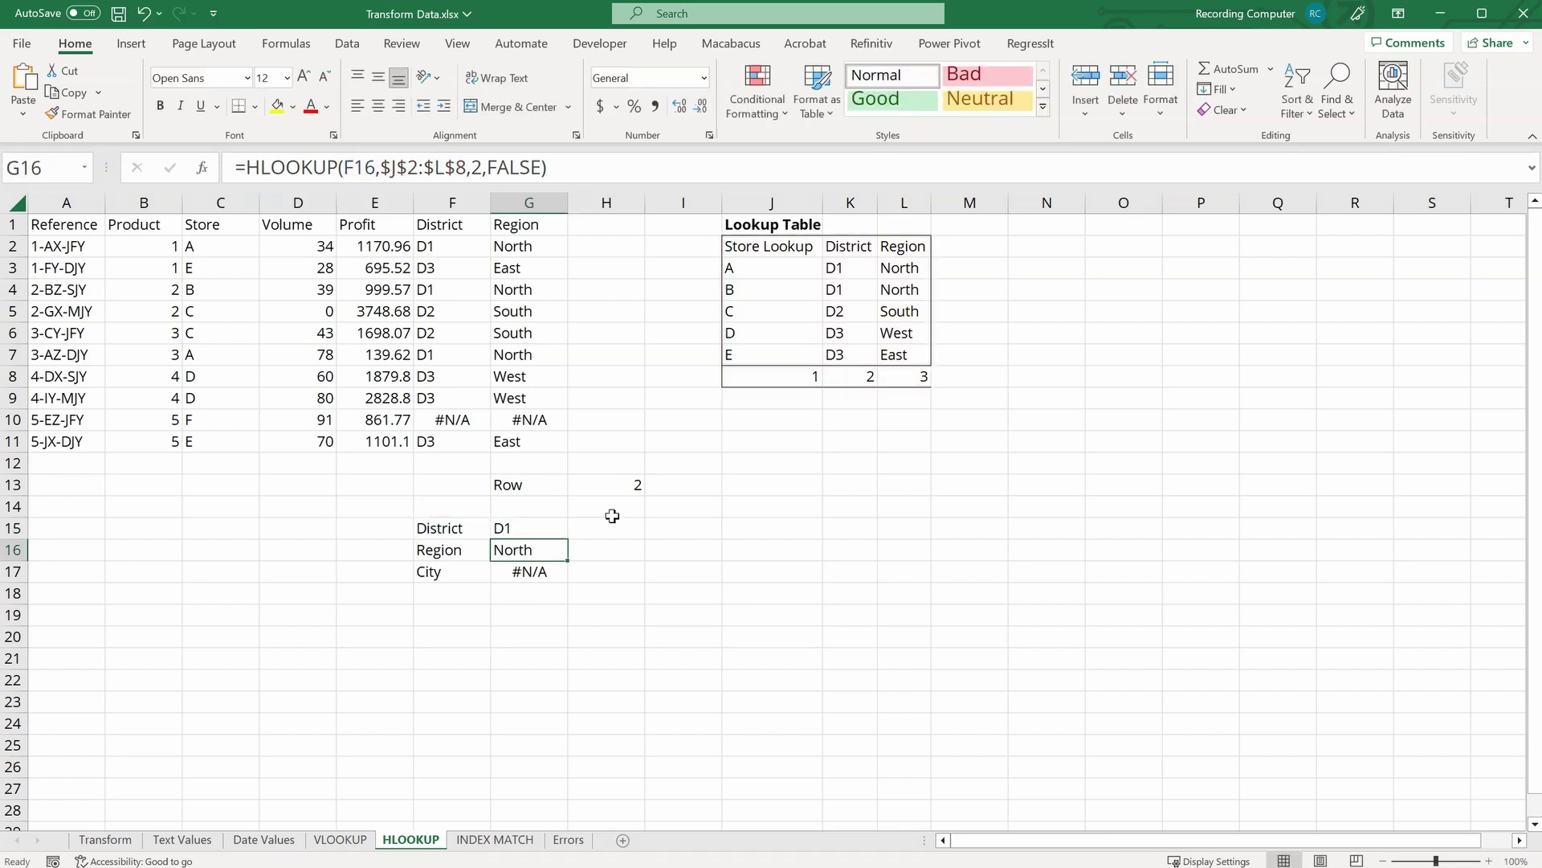
click(551, 524)
drag(567, 537, 637, 571)
click(559, 534)
Step: Replace the row index in the H15 HLOOKUP formula with the absolute reference $H$13
click(613, 533)
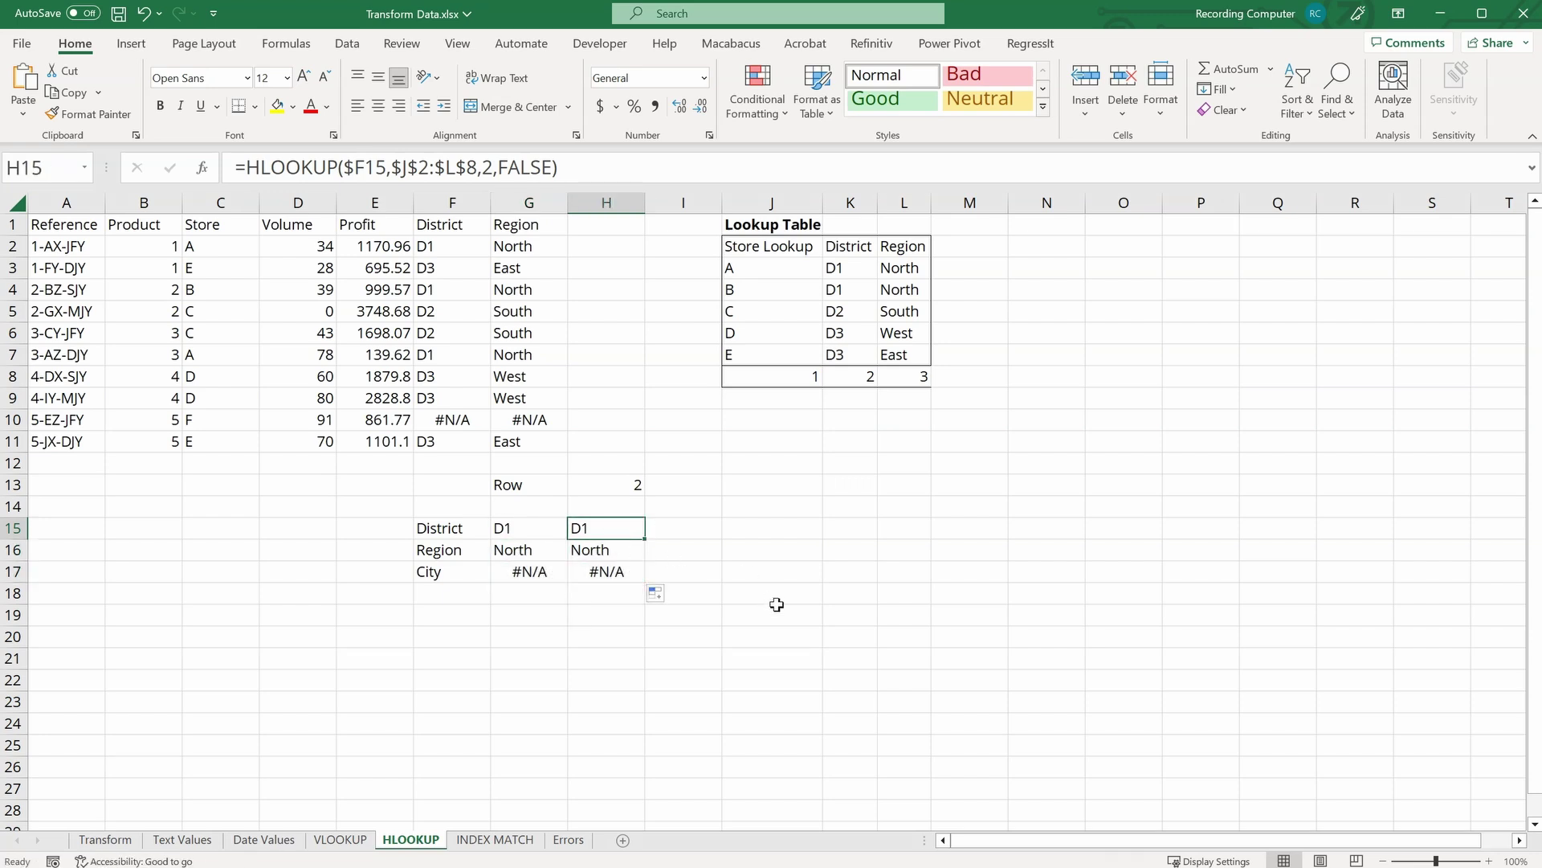
click(493, 166)
key(BackSpace)
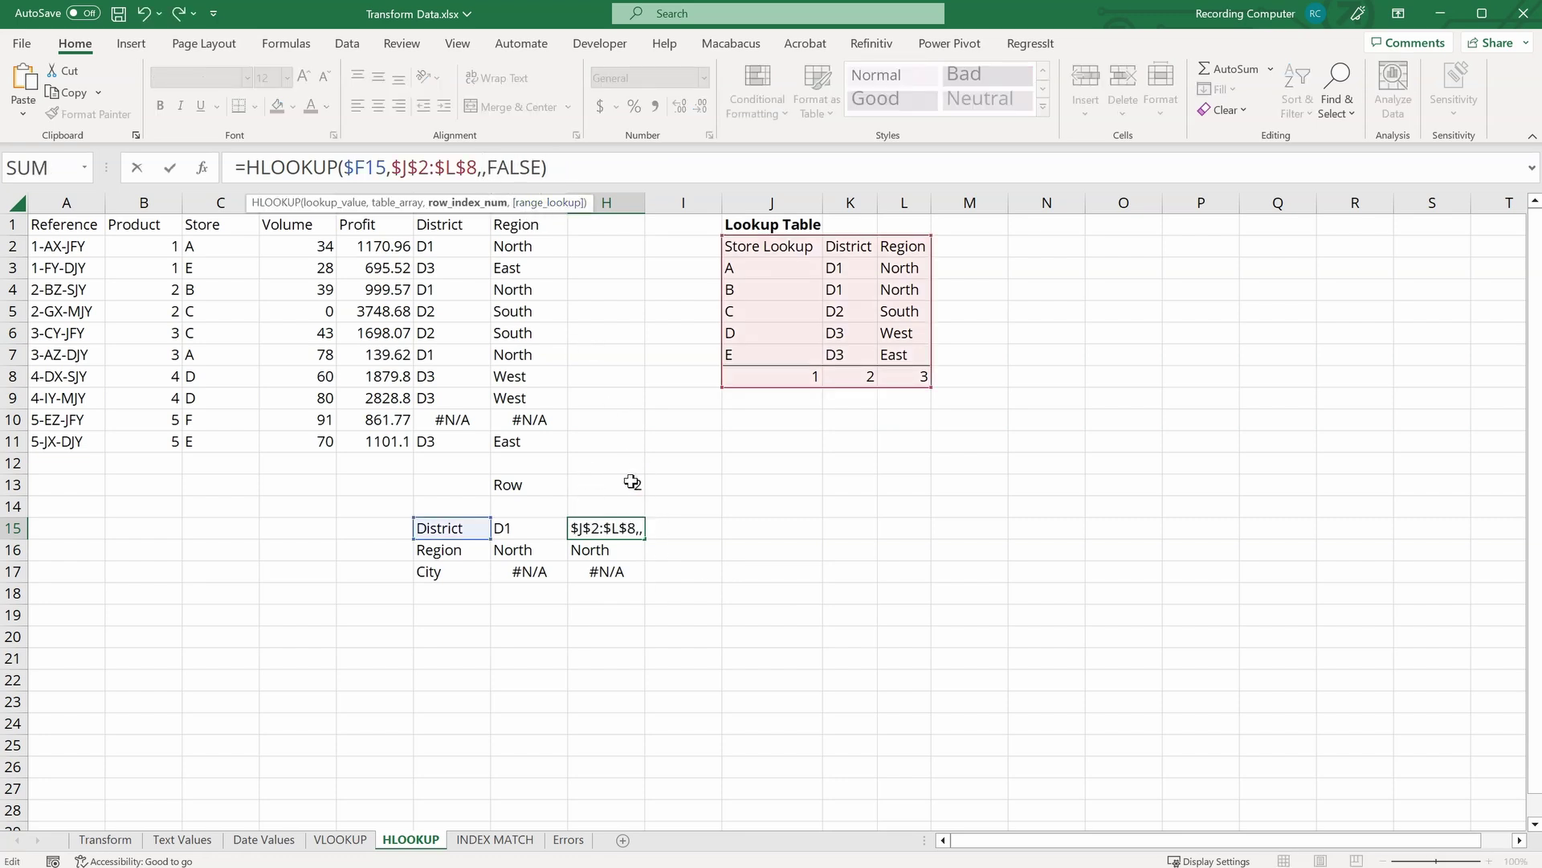
click(630, 484)
key(F4)
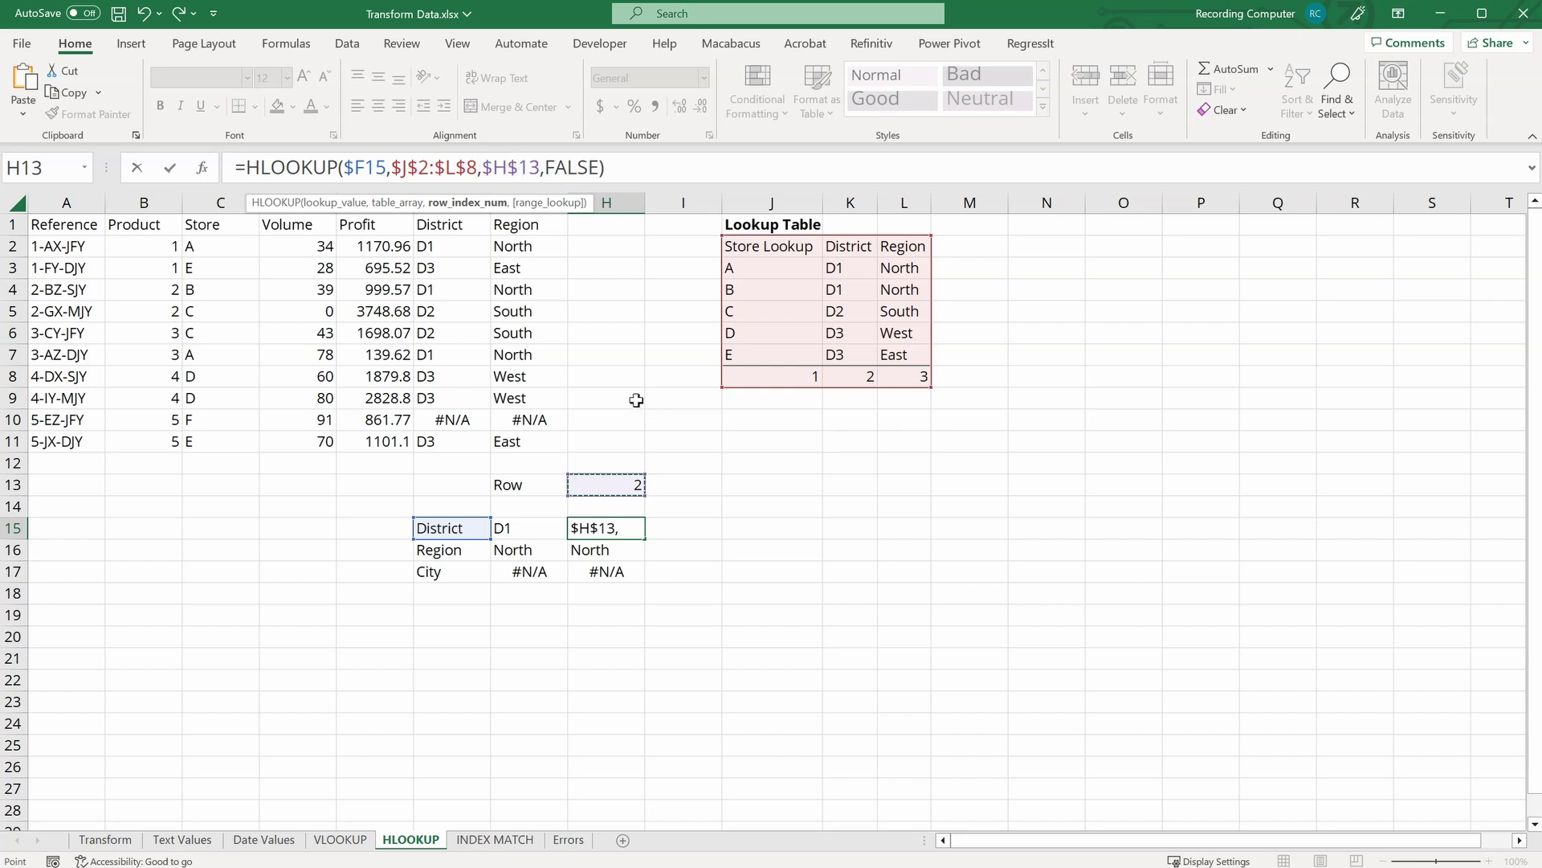
key(Return)
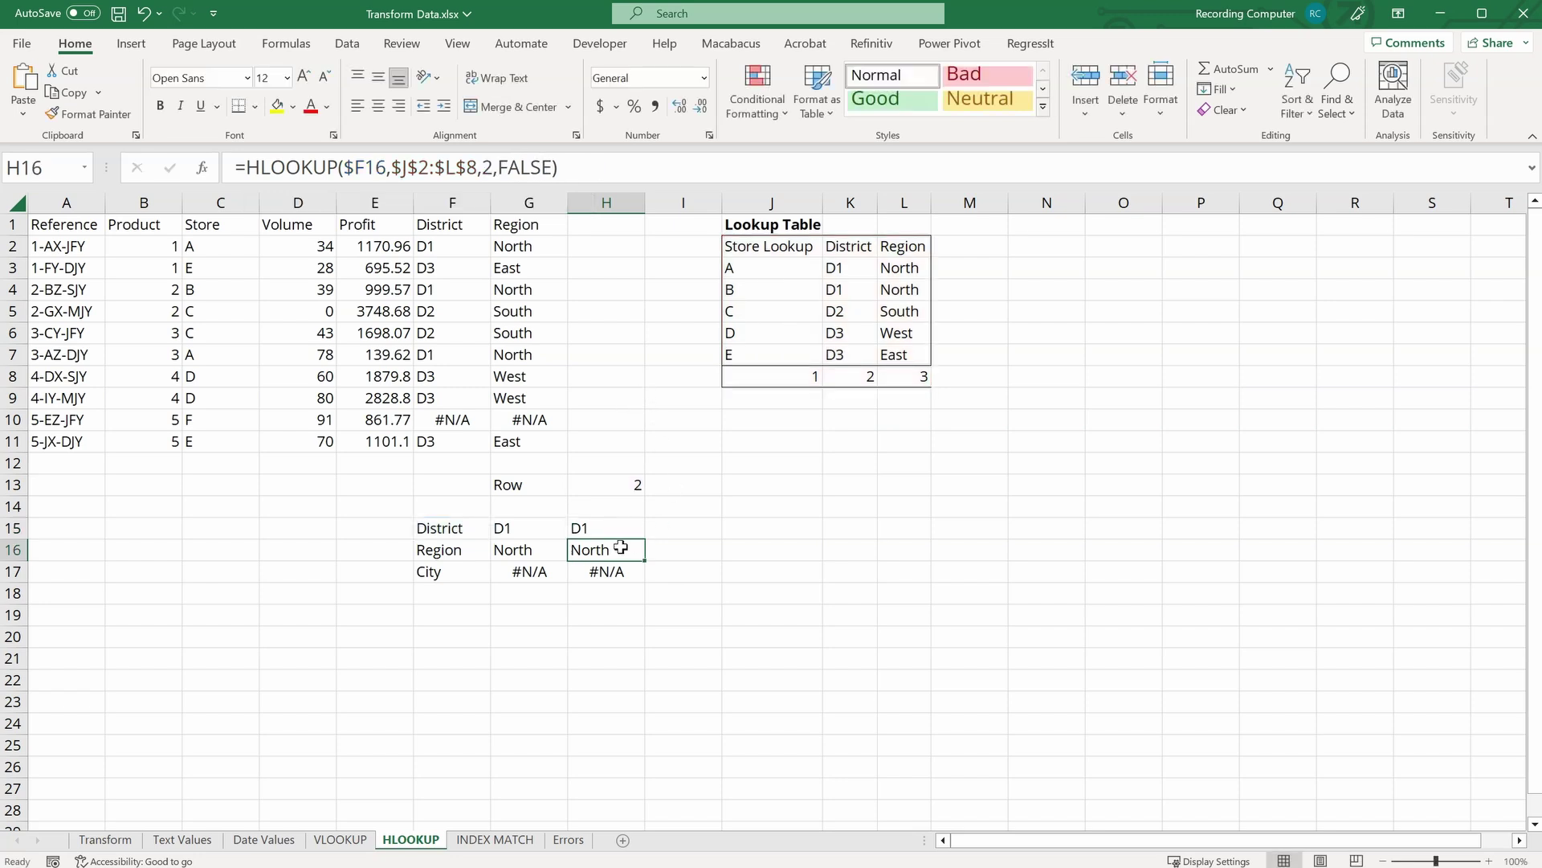
Step: Fill the HLOOKUP formula from H15 down to H17
click(623, 528)
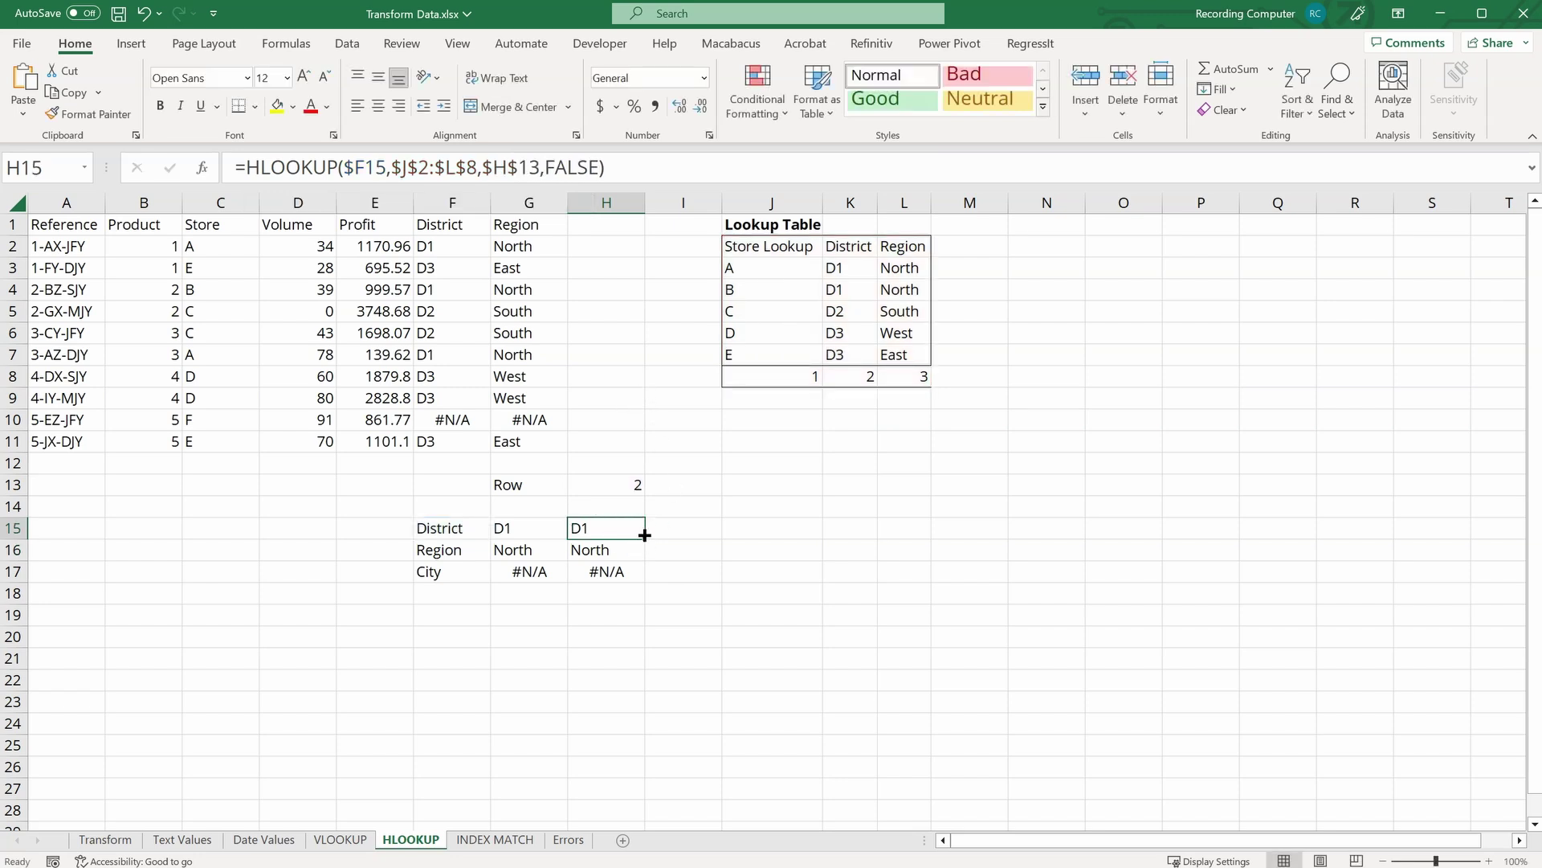
drag(644, 538, 642, 574)
Step: Try the row numbers 4 and 6 in H13 to test the HLOOKUP formulas below
click(630, 485)
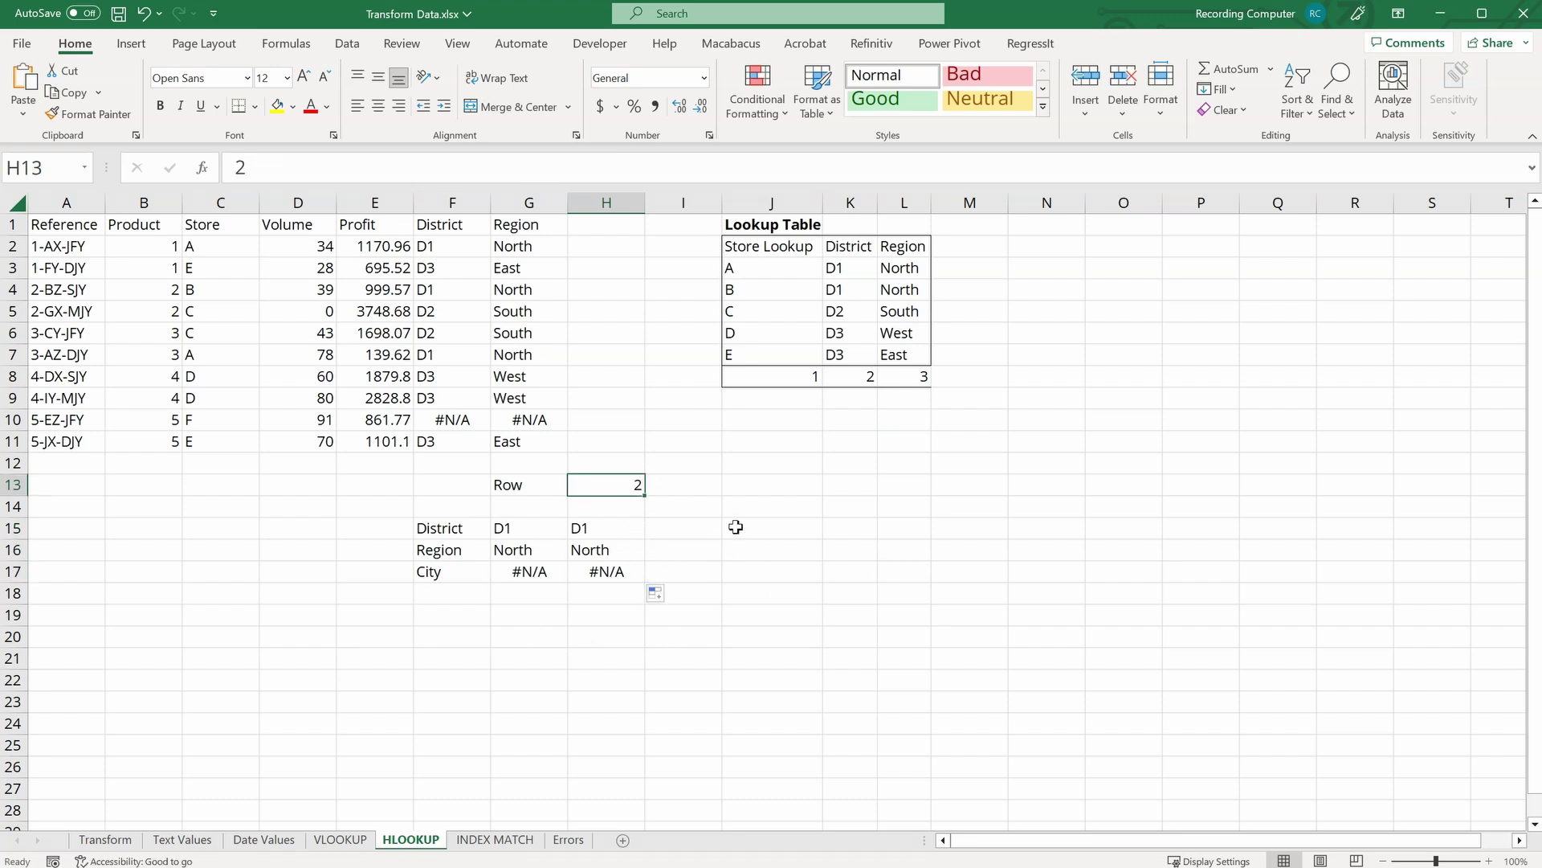
text(4)
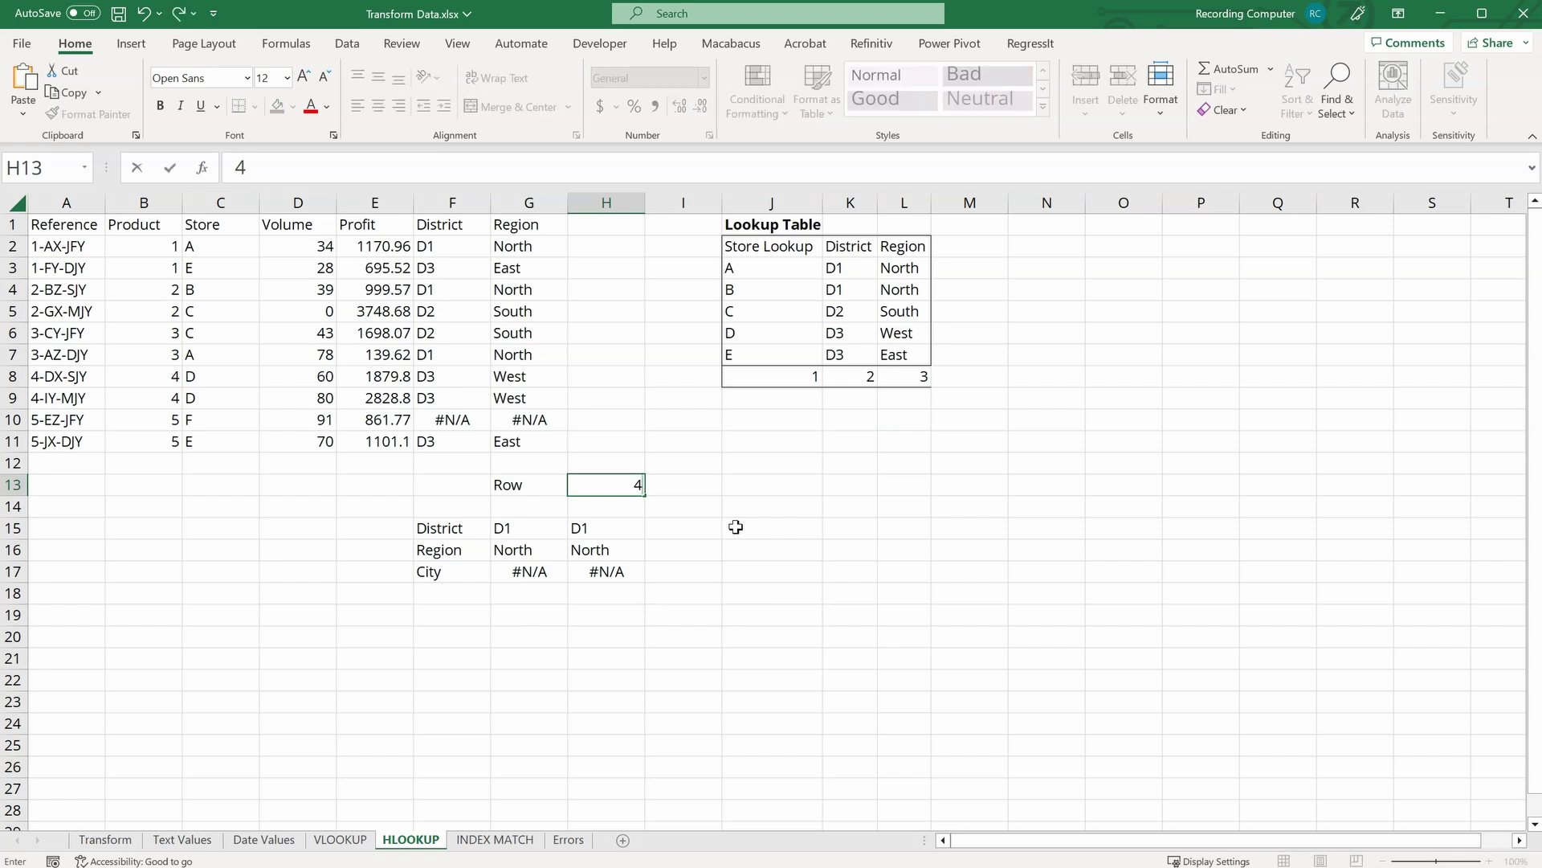
key(Return)
key(Up)
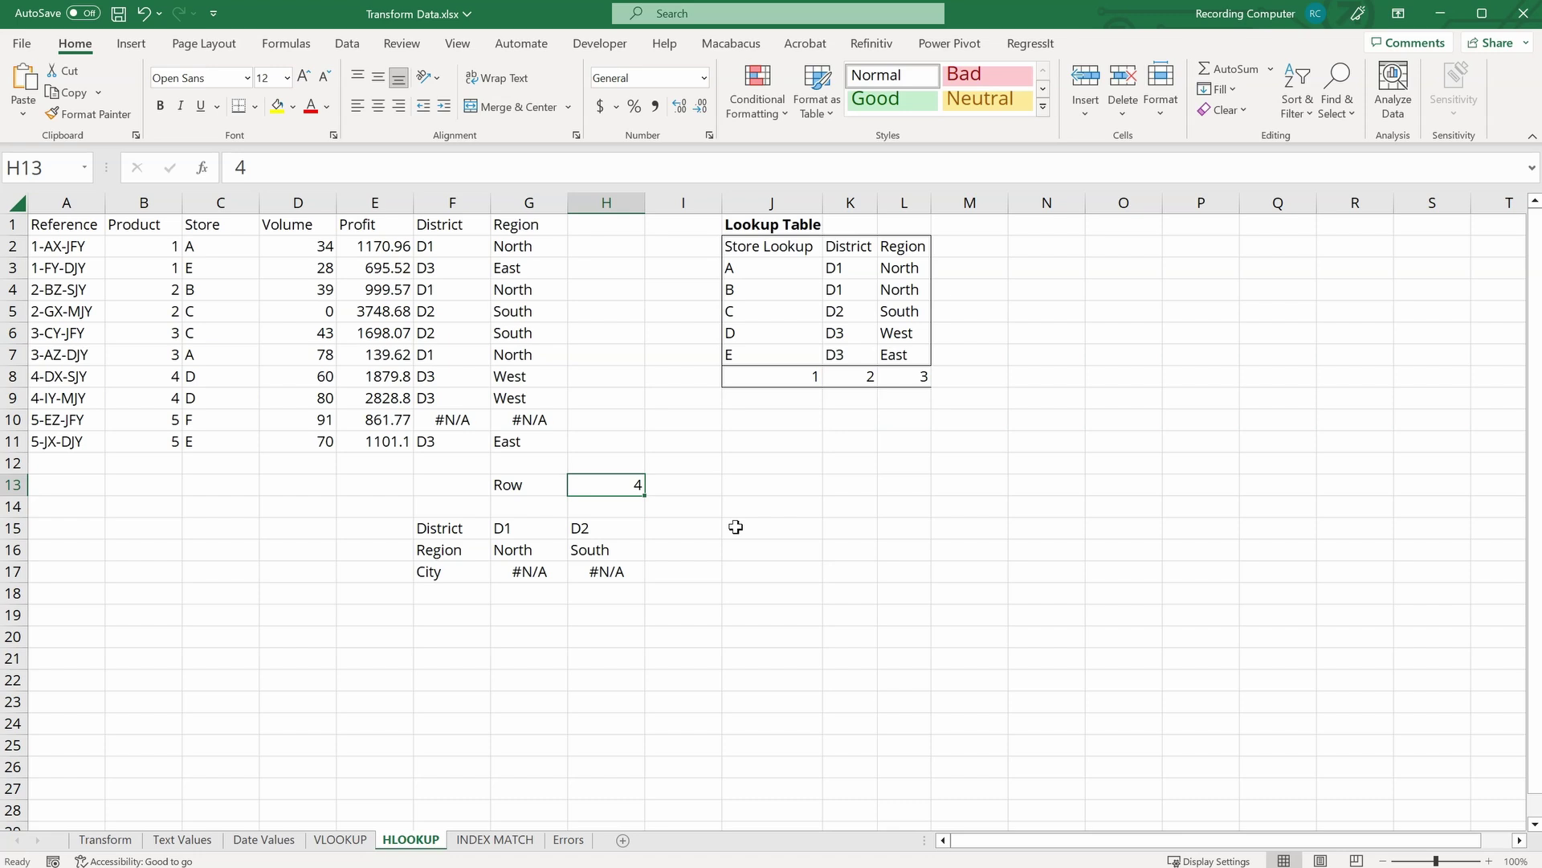
text(6)
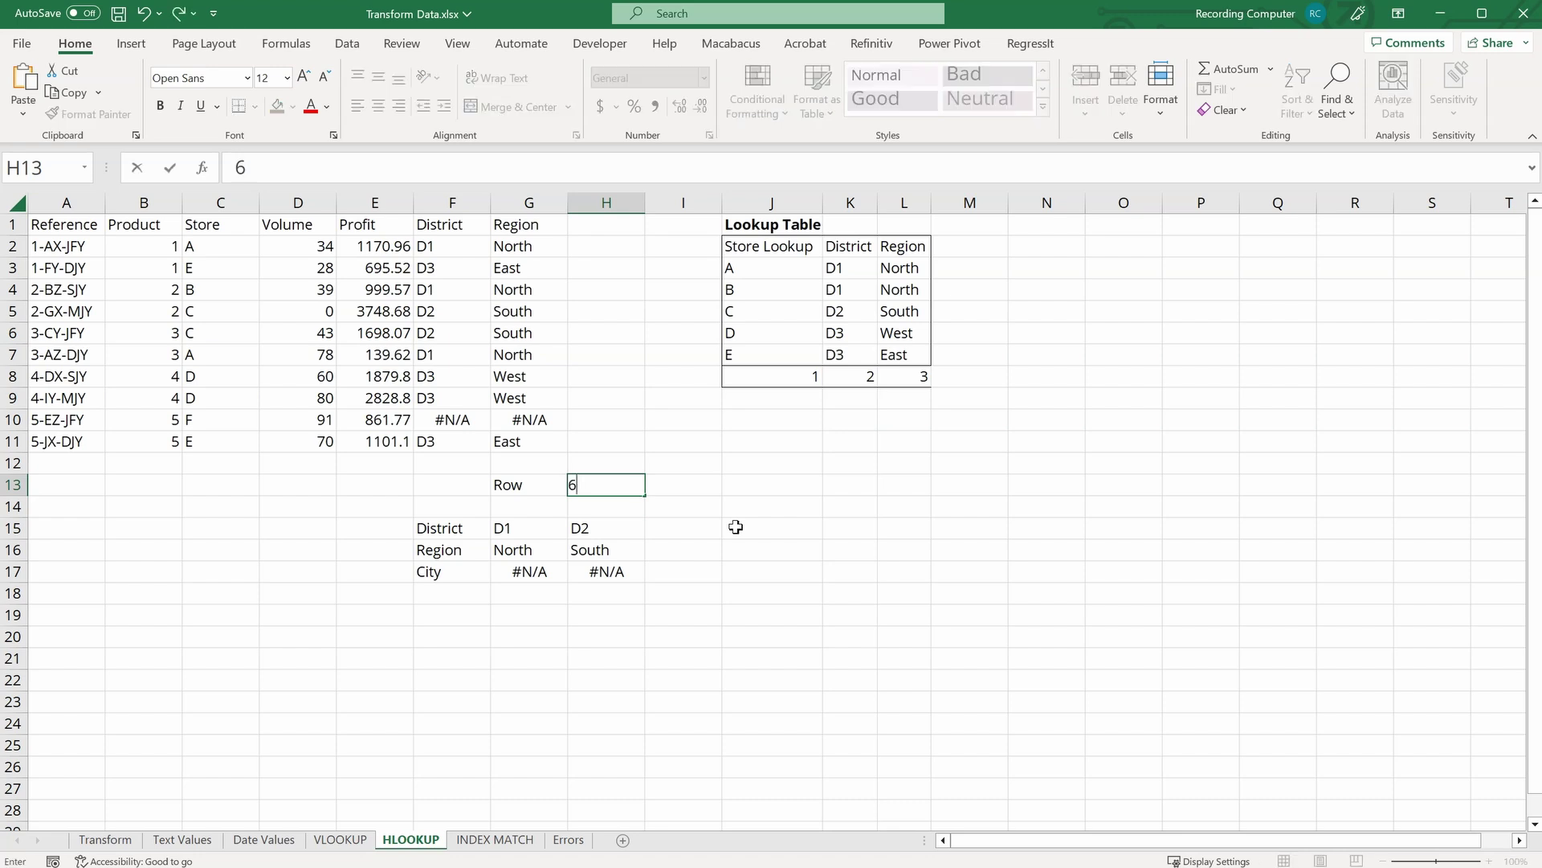
key(Return)
key(Up)
Step: Set the row number in H13 to 7
text(7)
key(Return)
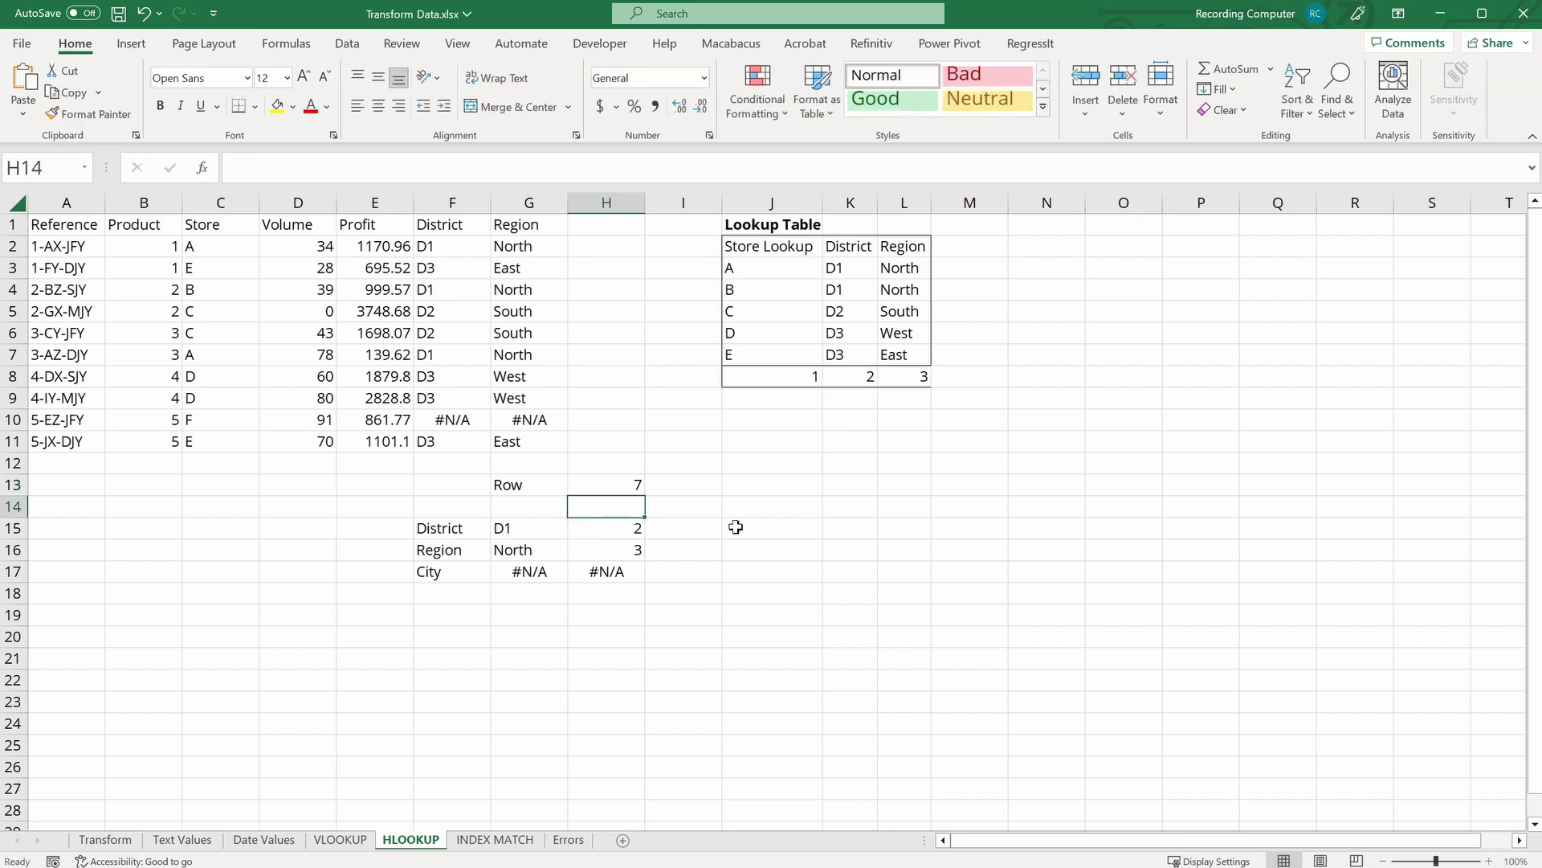
key(Up)
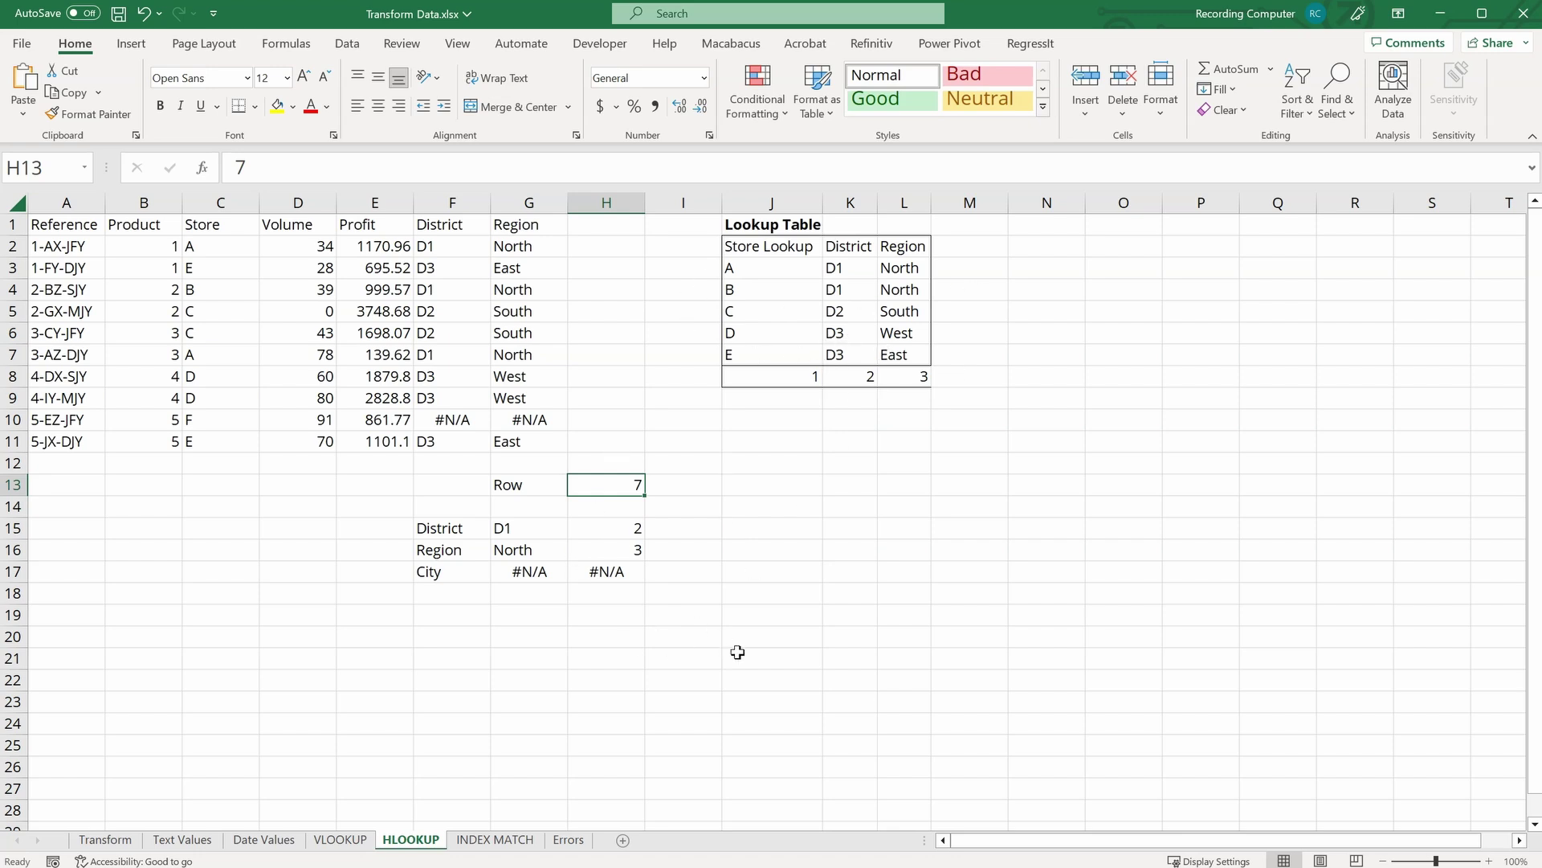
click(707, 480)
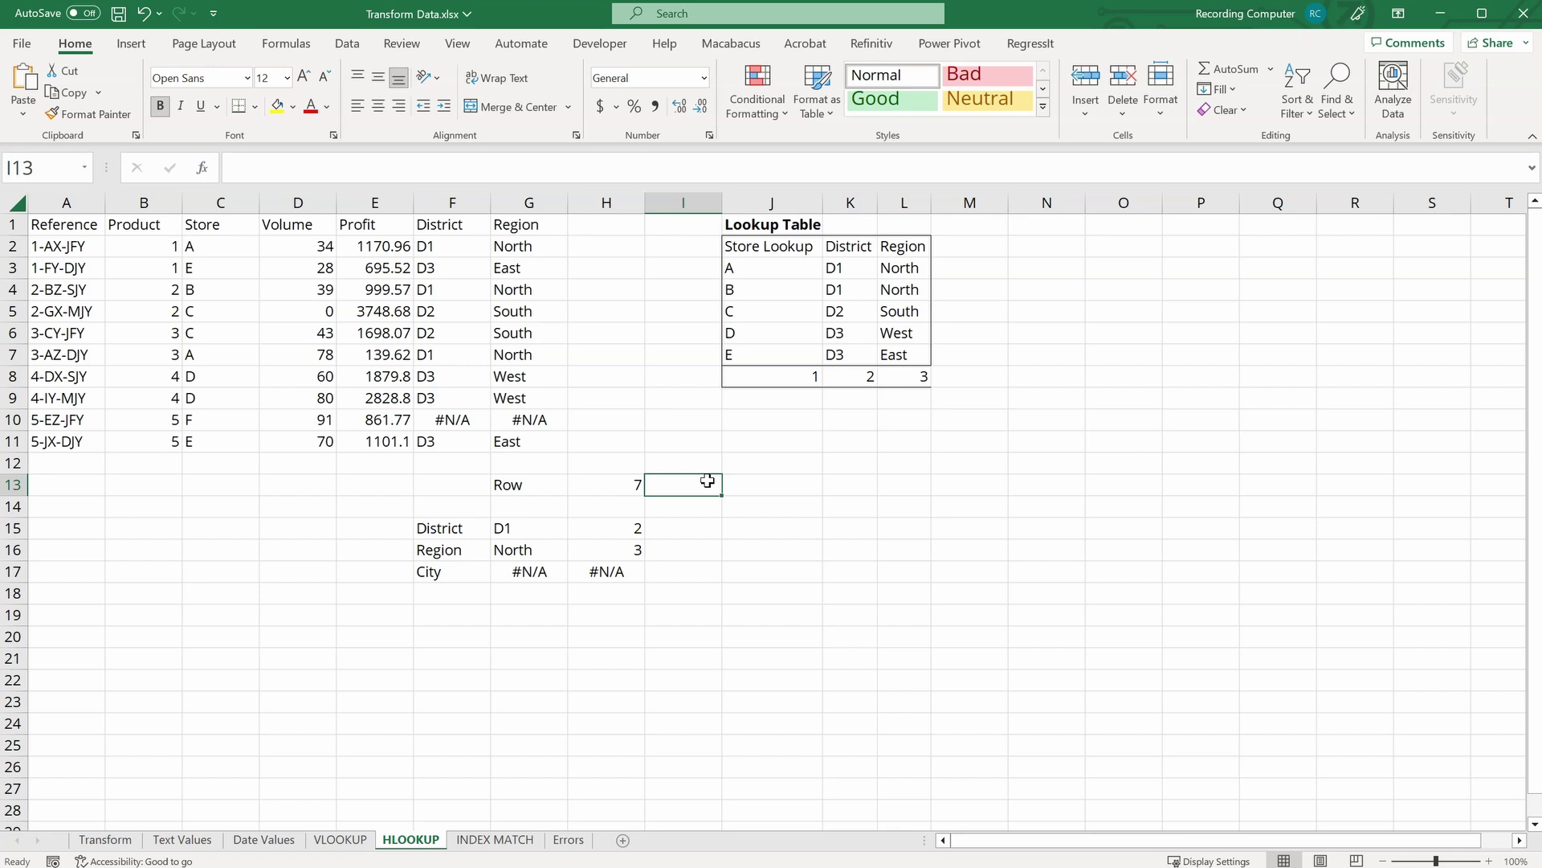
Step: Check the VLOOKUP formulas in F2 and G2, and enter the header Region in H1
click(450, 242)
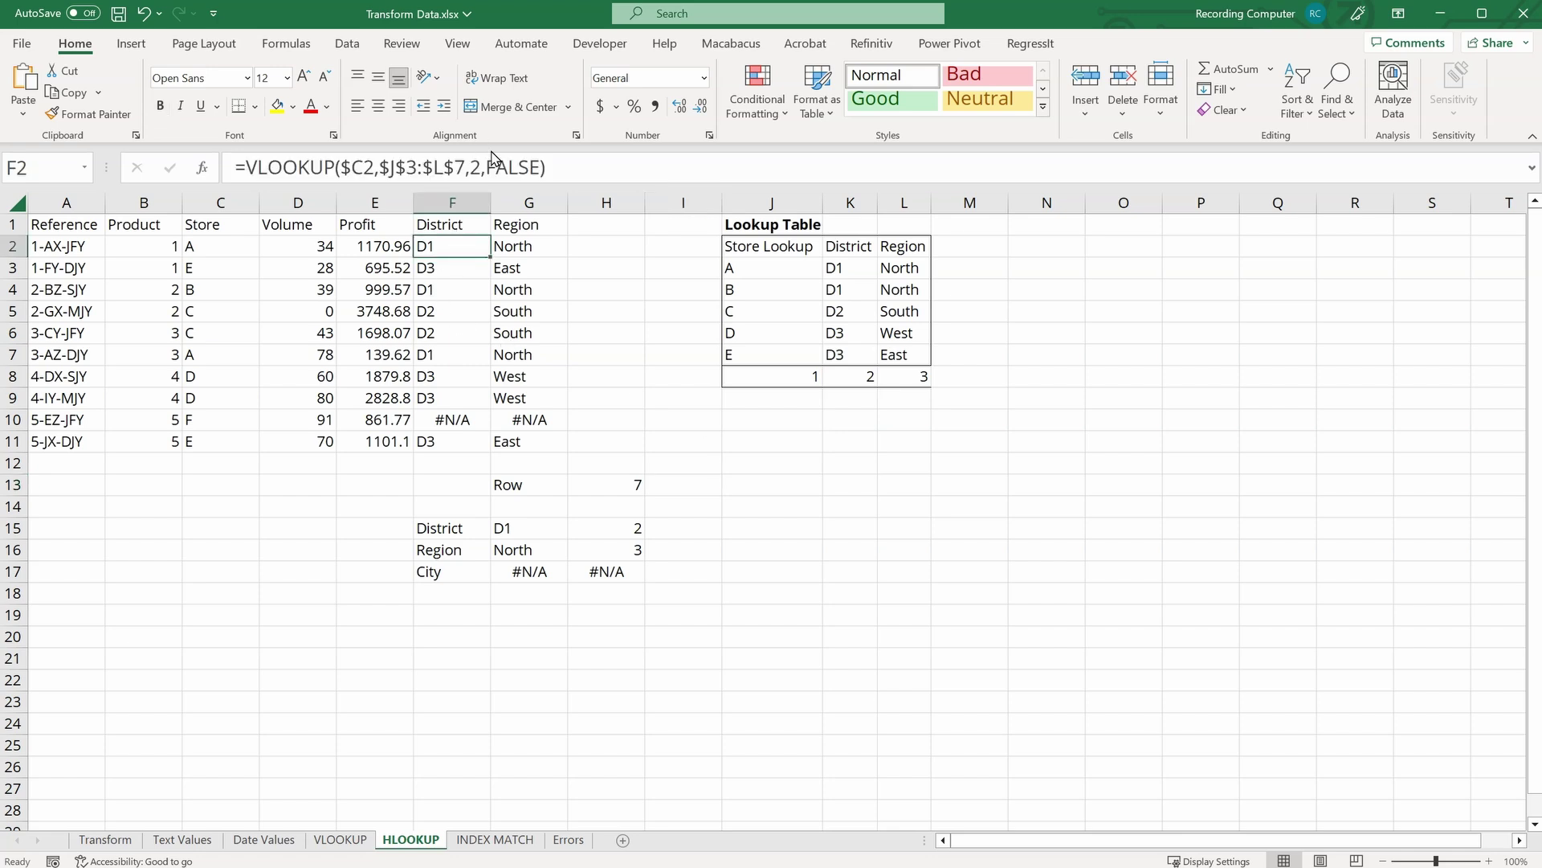
click(516, 243)
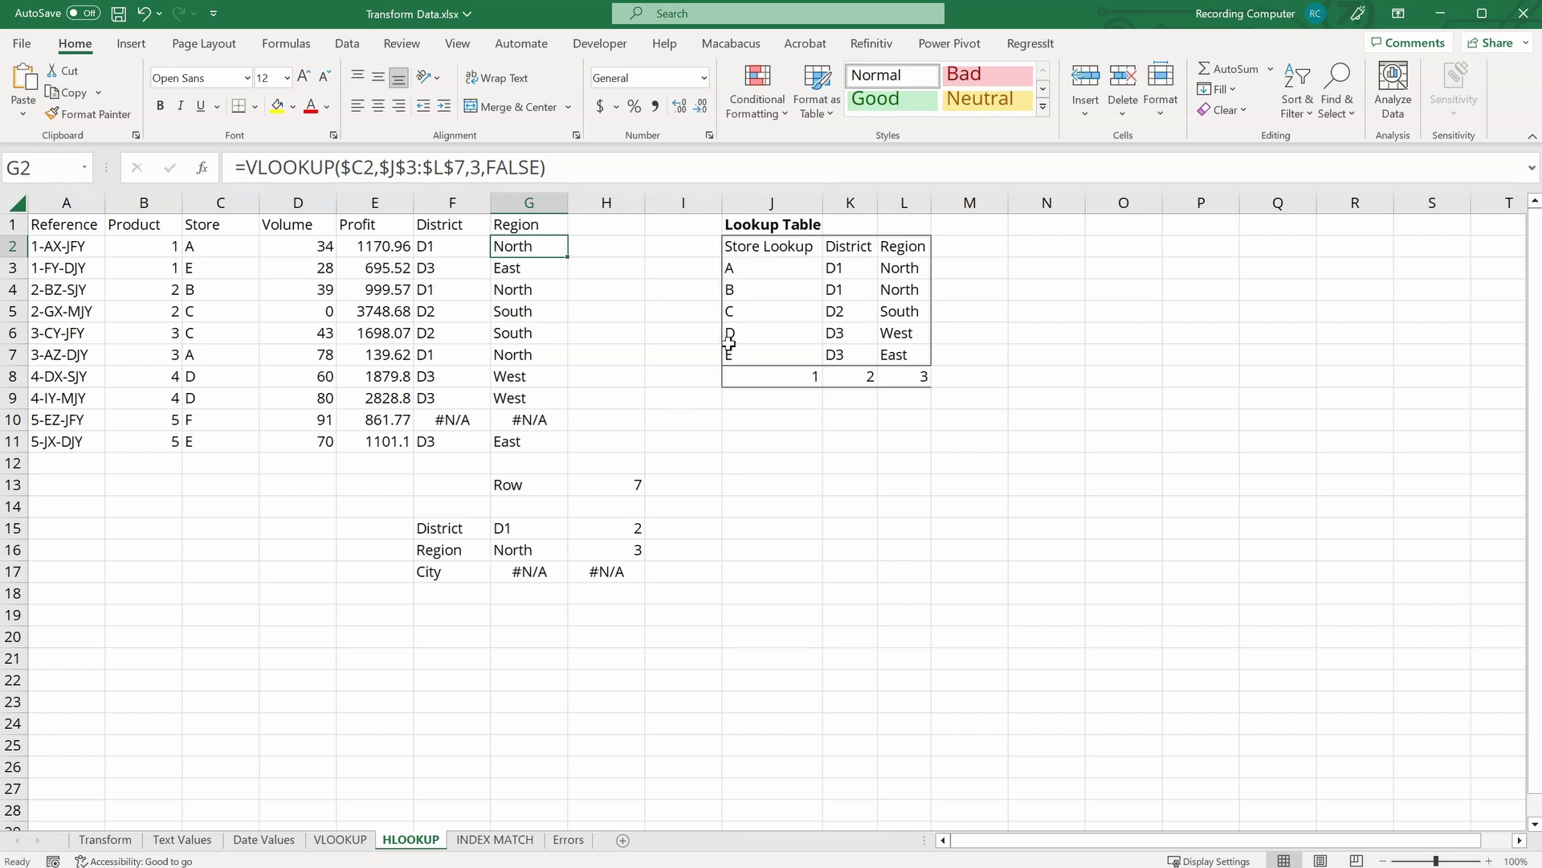
click(616, 225)
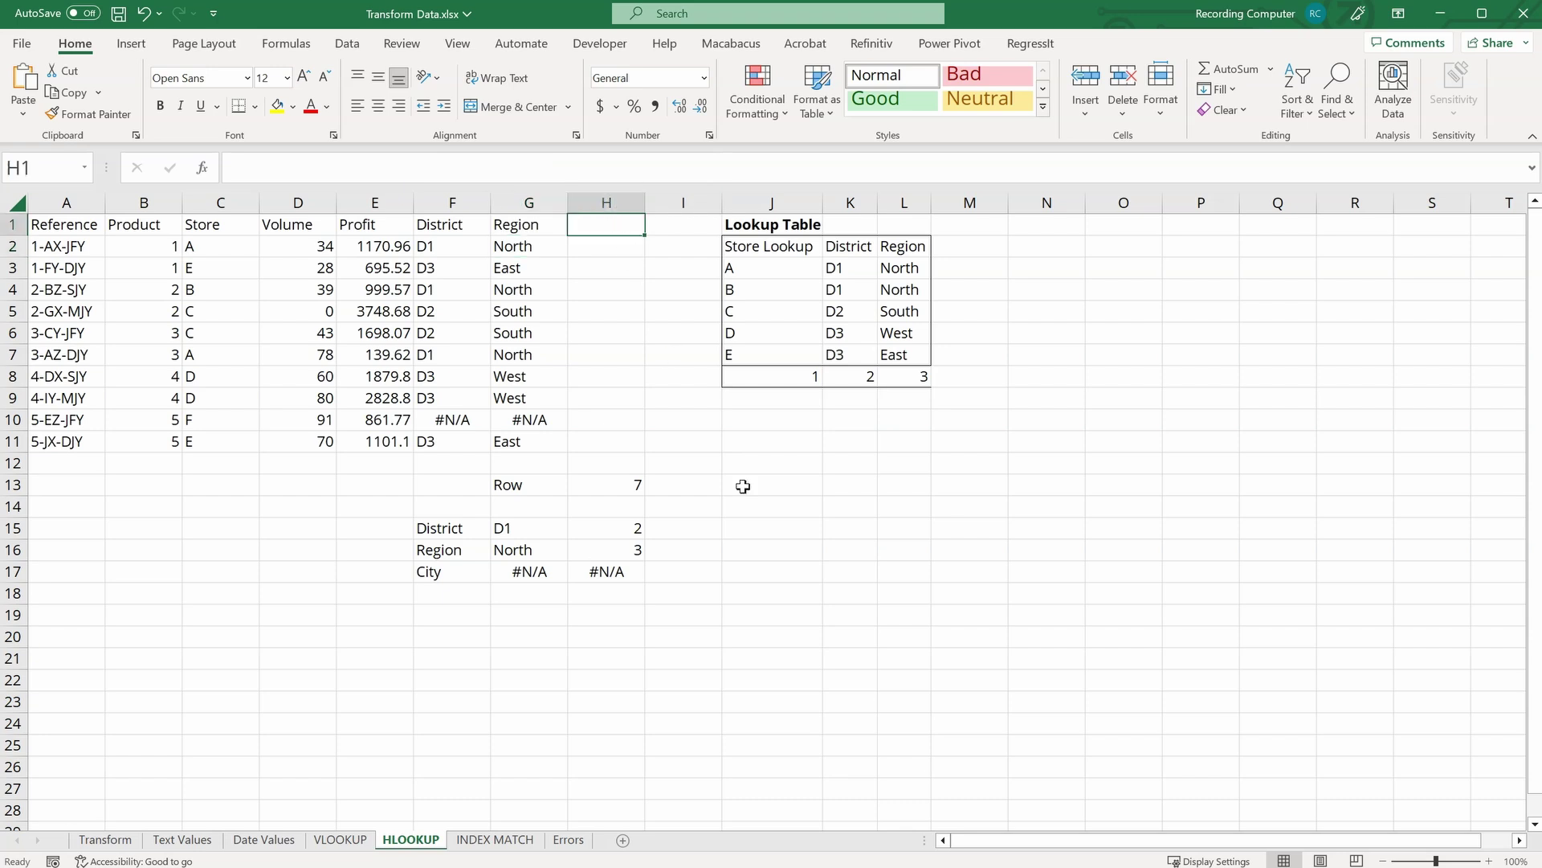
text(REgion)
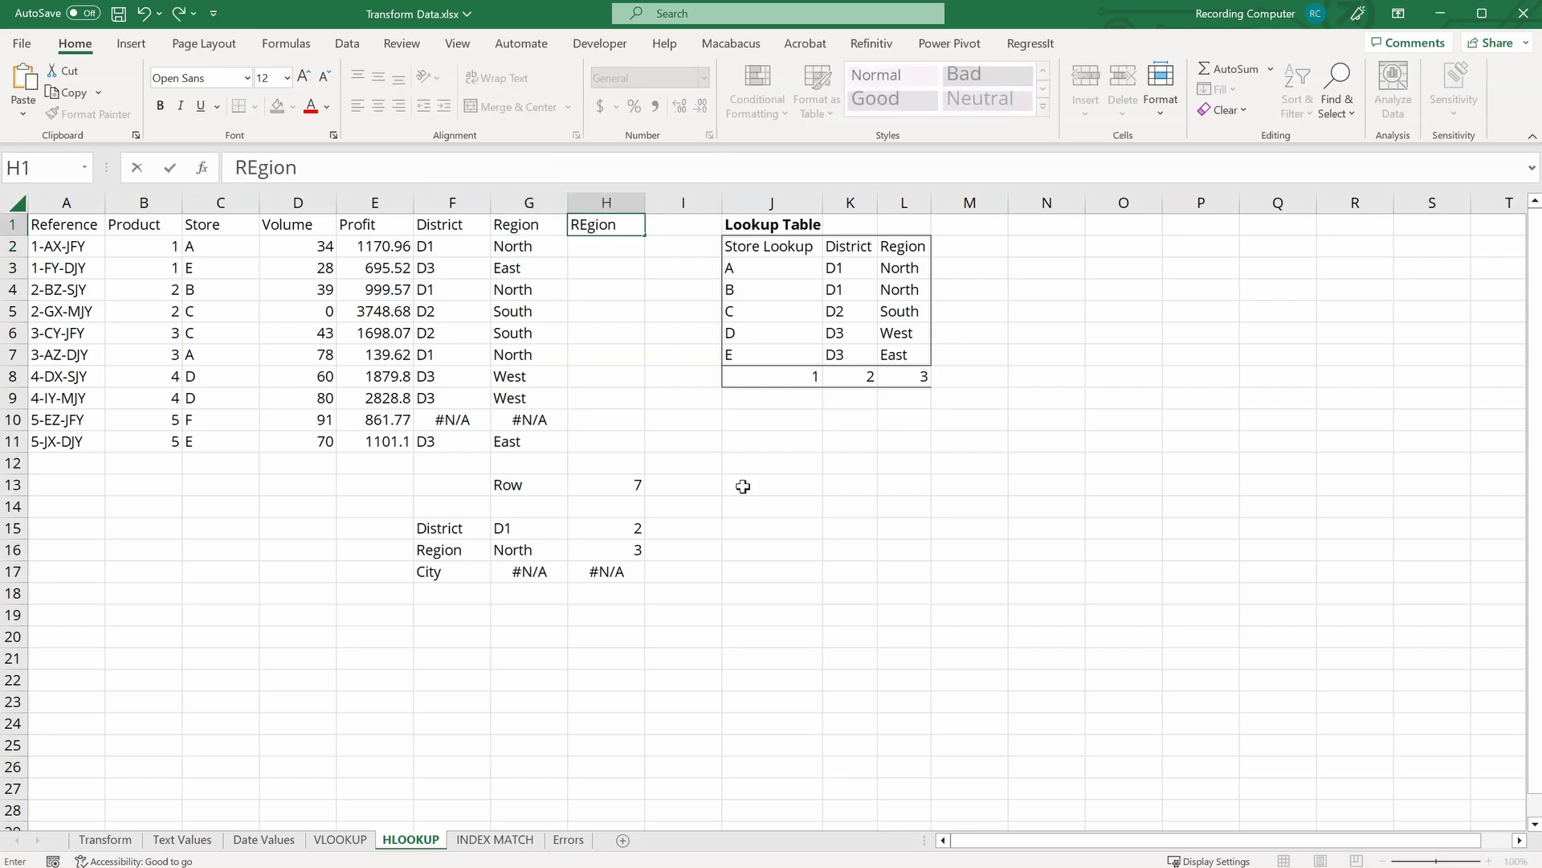
key(BackSpace)
key(BackSpace)
key(BackSpace)
key(BackSpace)
key(BackSpace)
text(egion)
key(Return)
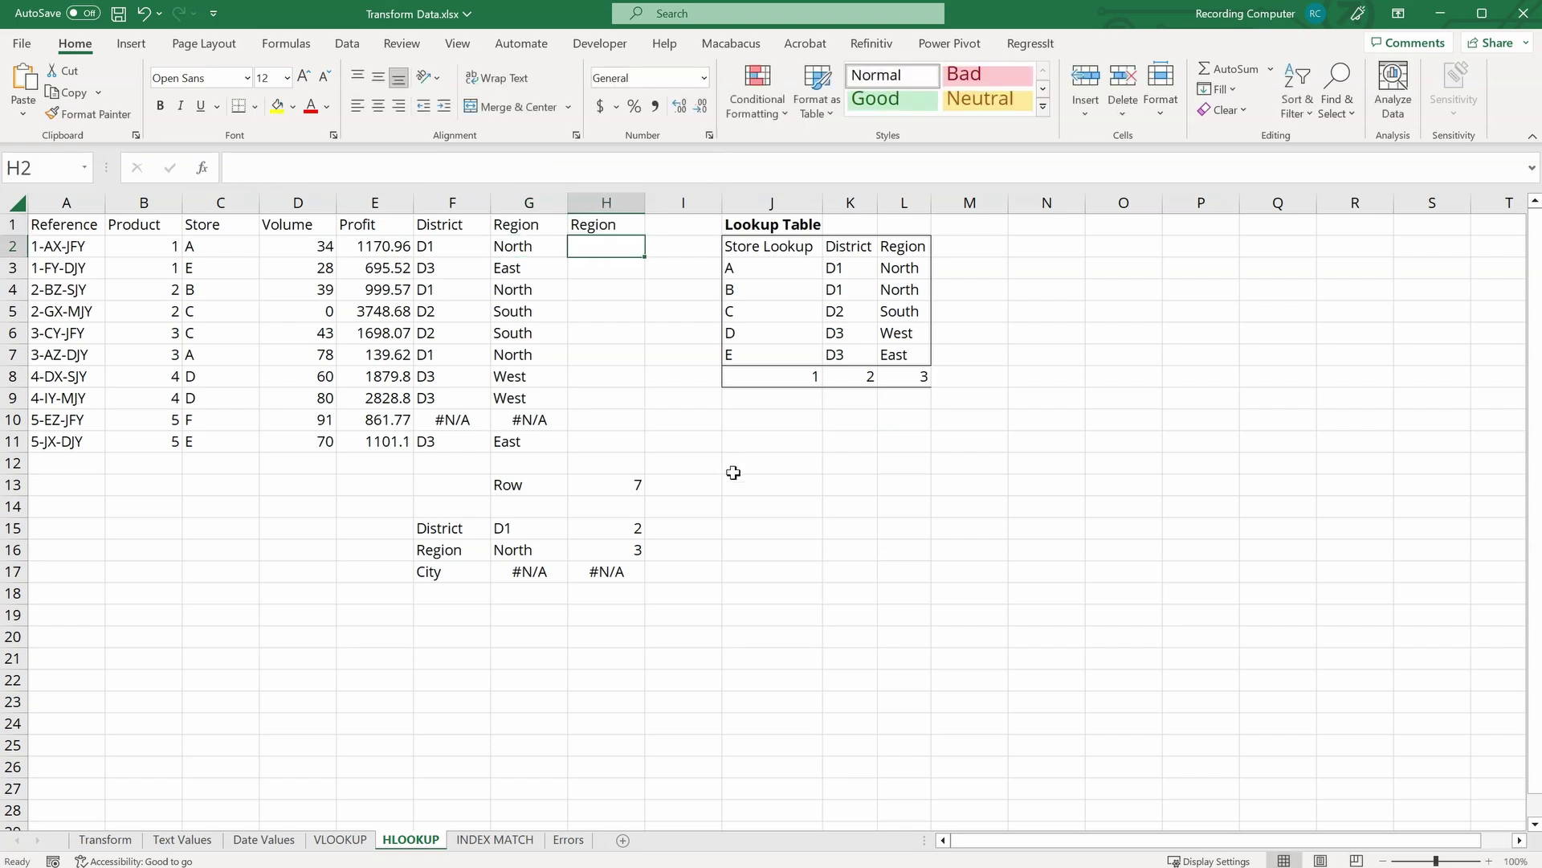
Step: Fill the Region VLOOKUP formula from G2 across to H2
click(512, 245)
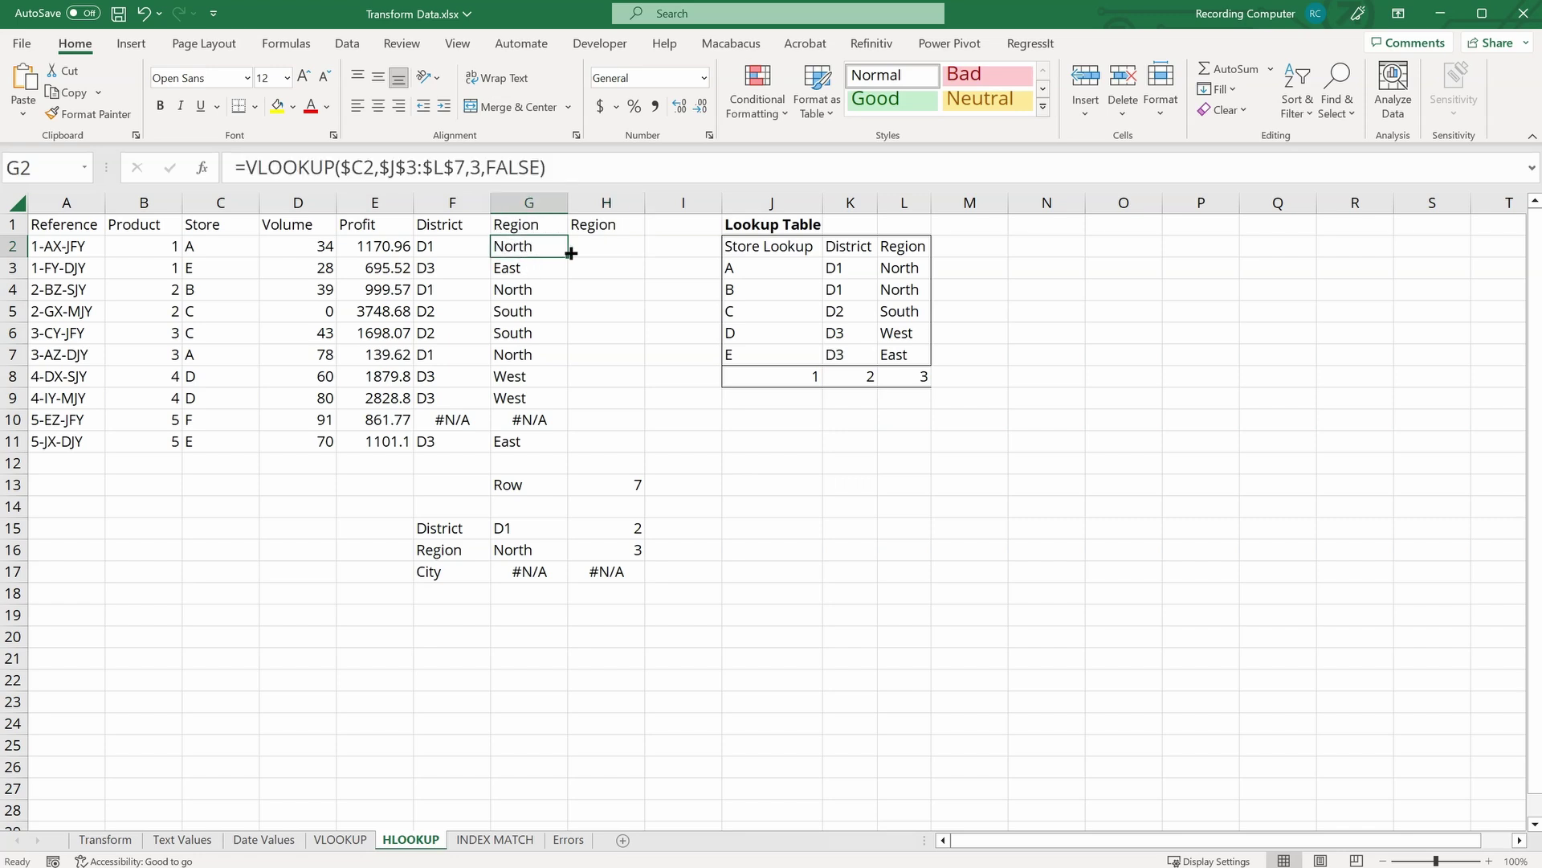
drag(570, 253, 628, 249)
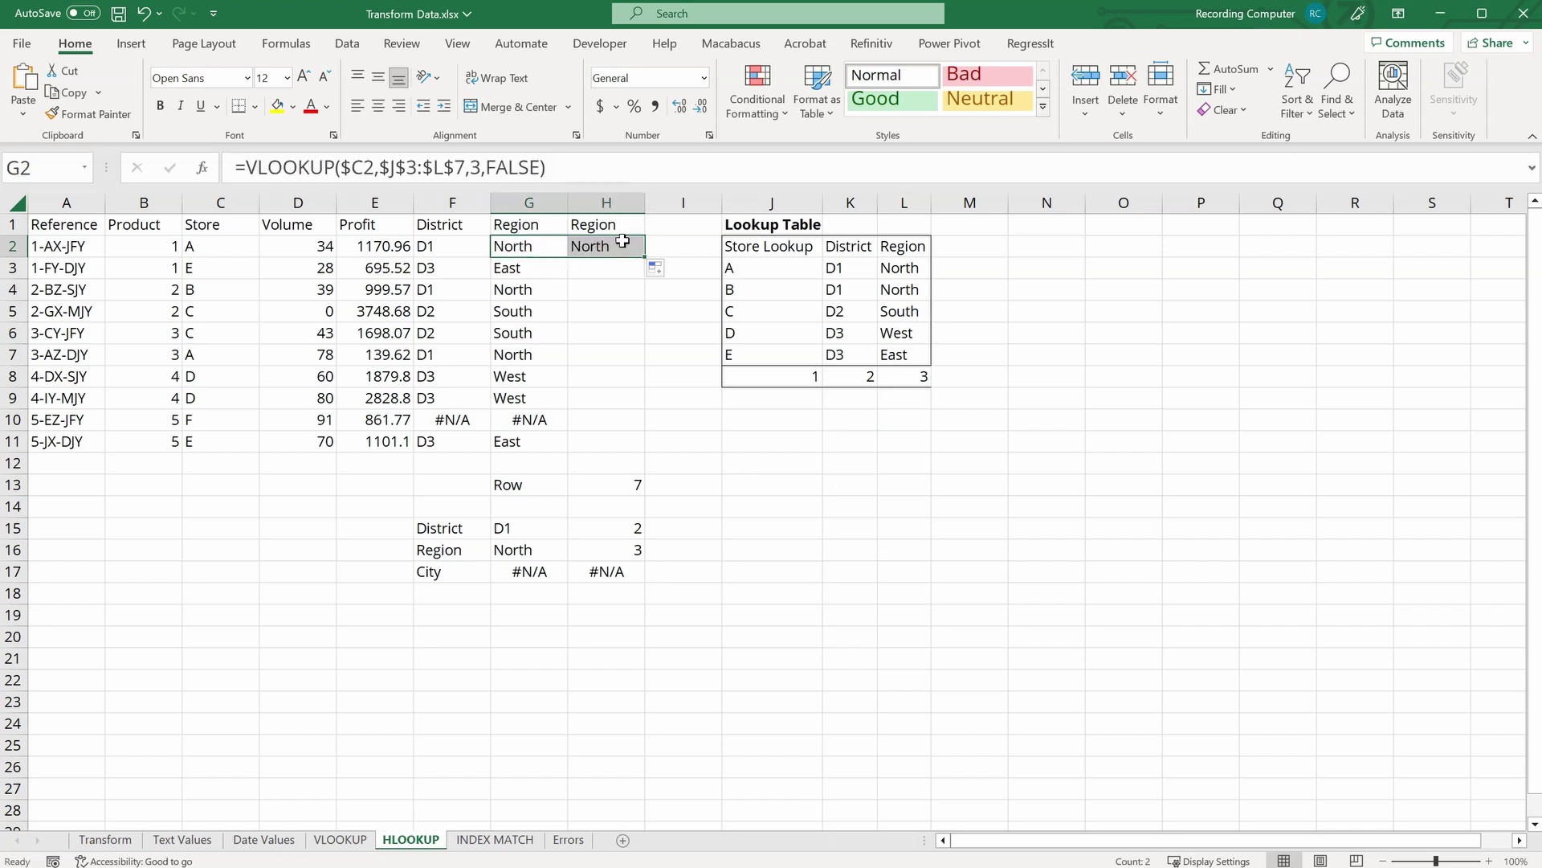
click(625, 244)
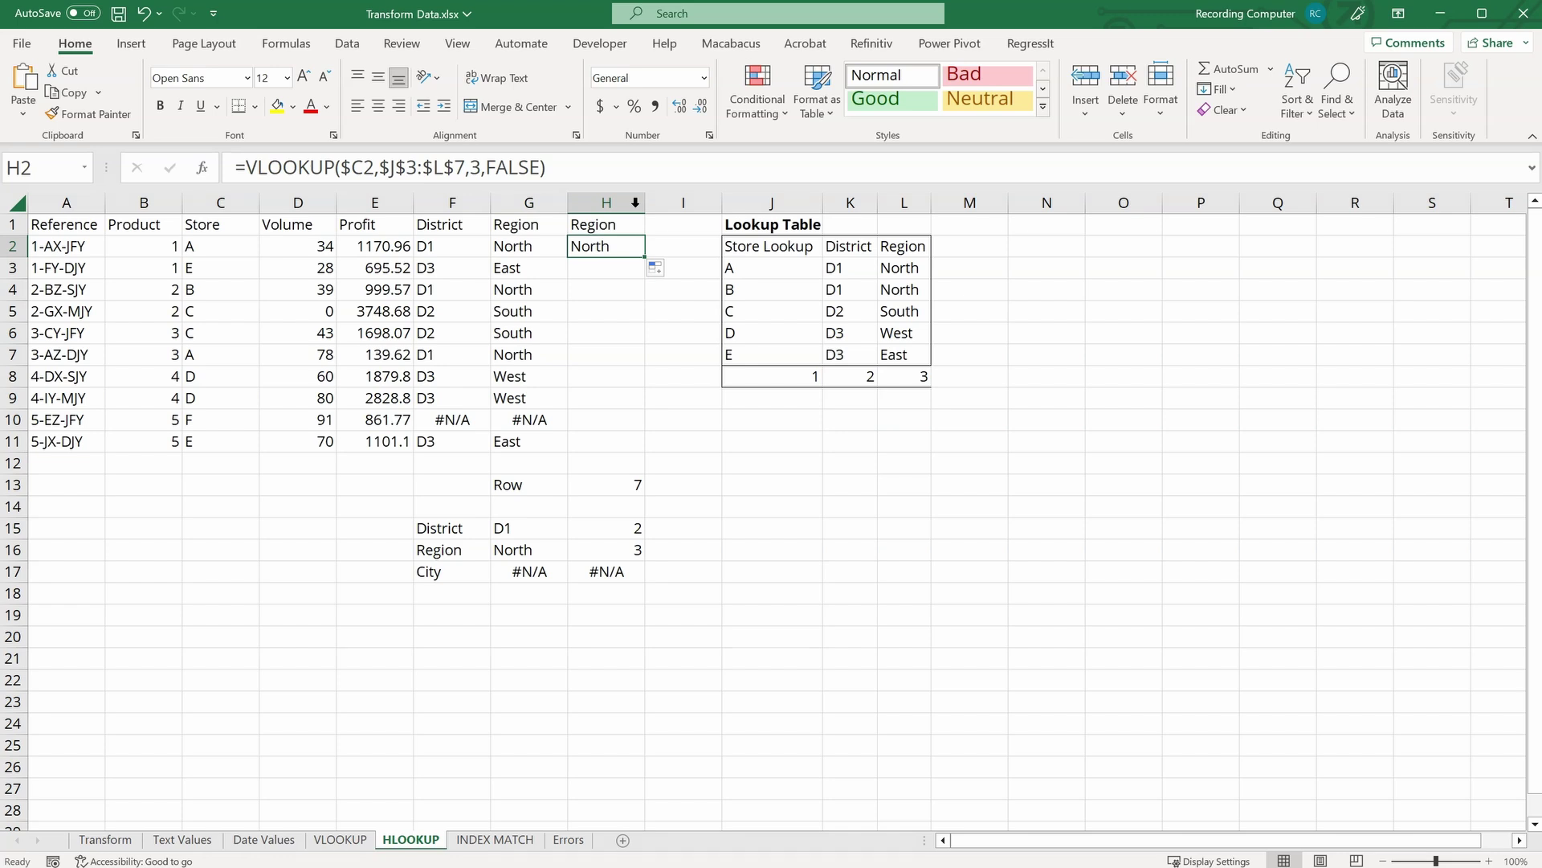
Step: Replace the column index in the H2 VLOOKUP formula with a nested HLOOKUP that uses H1 as its lookup value
click(485, 167)
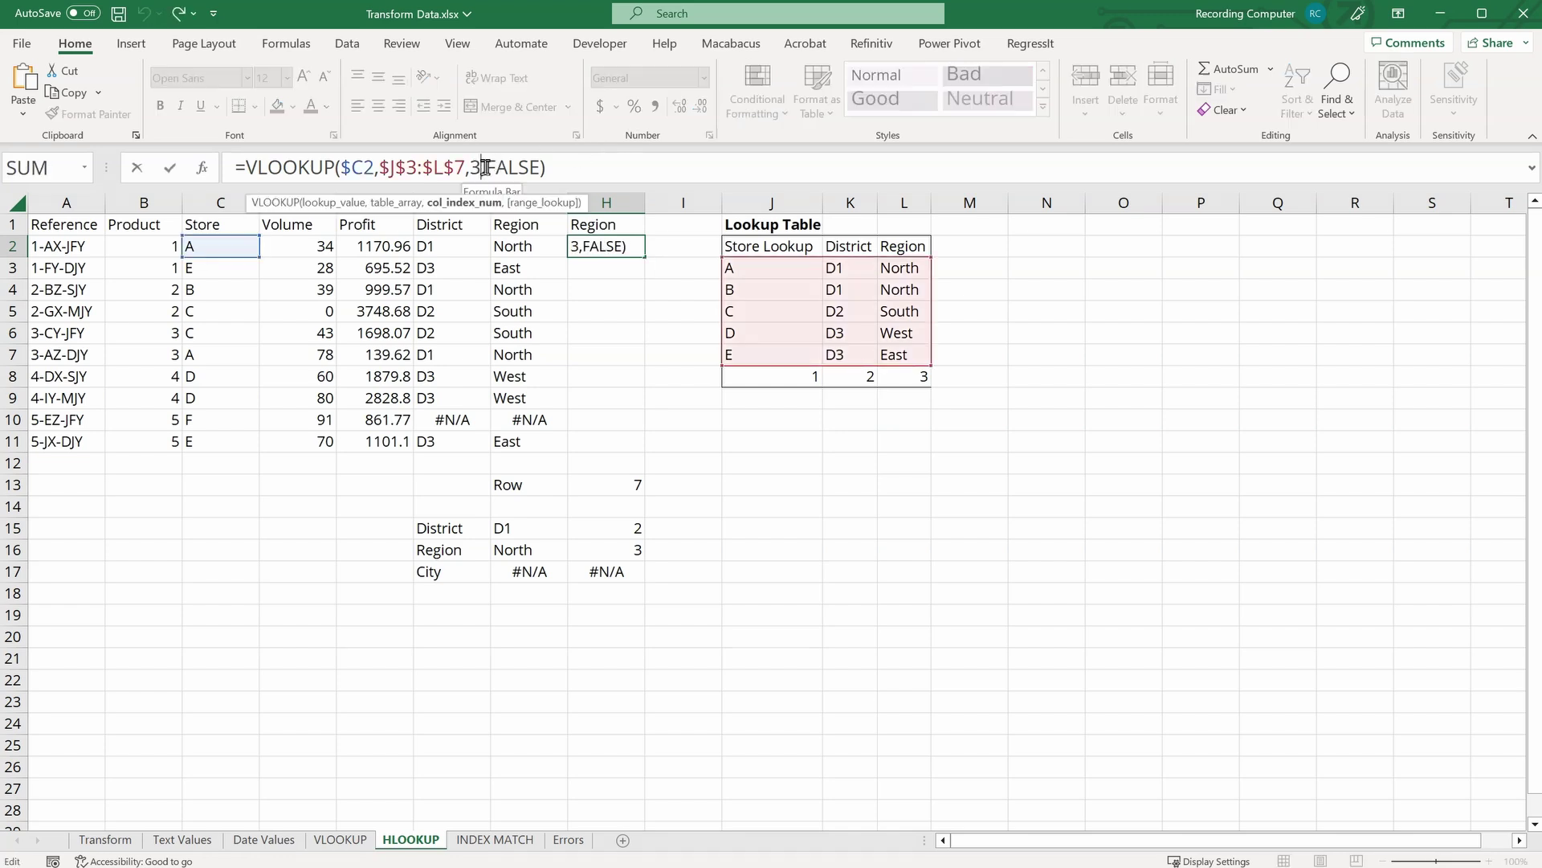
key(BackSpace)
text(hl)
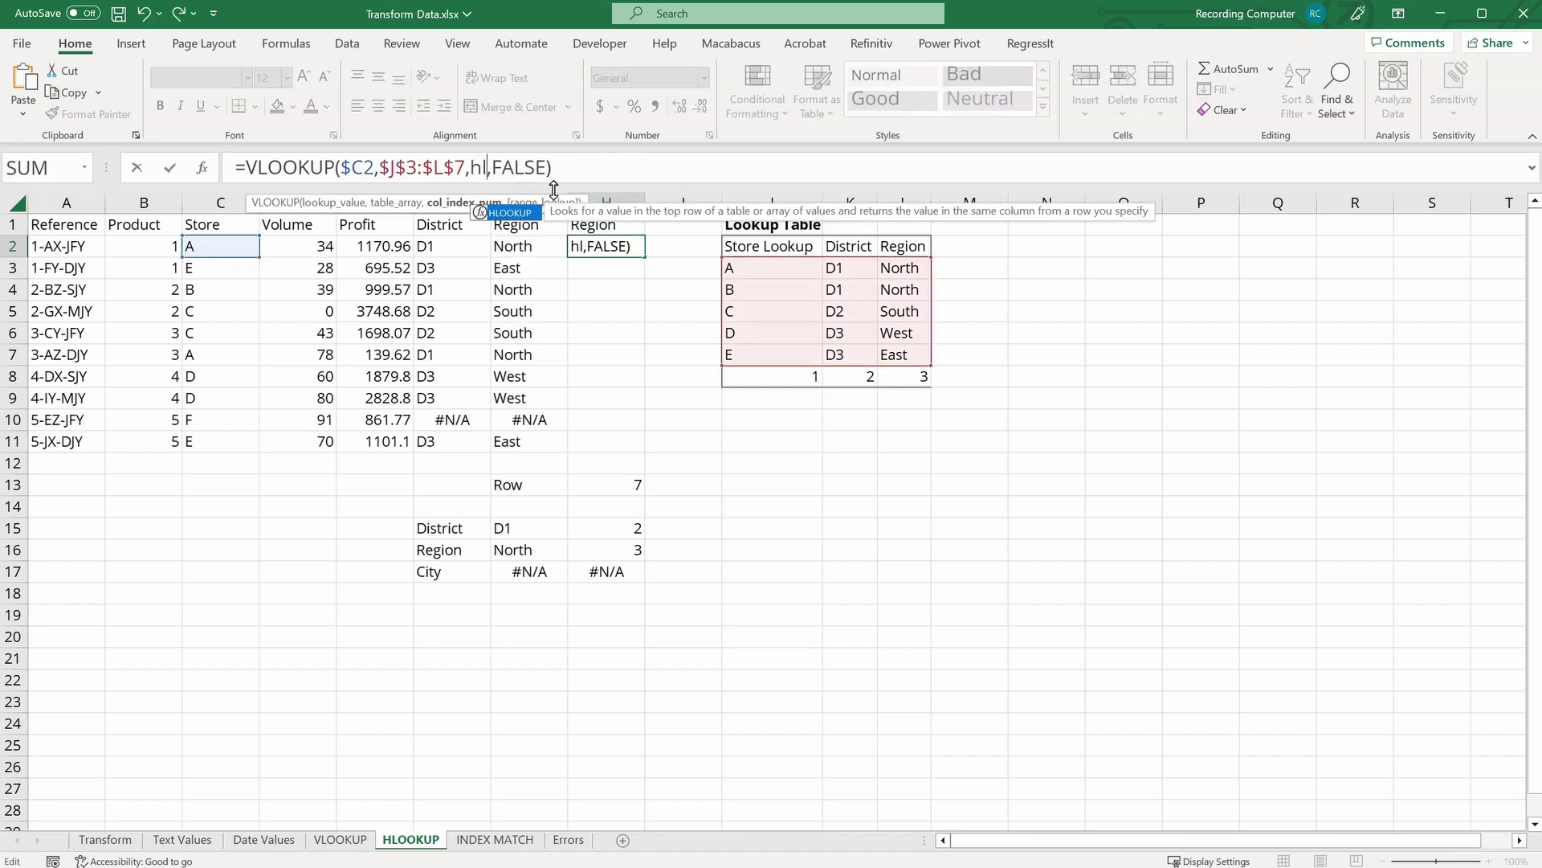
key(Tab)
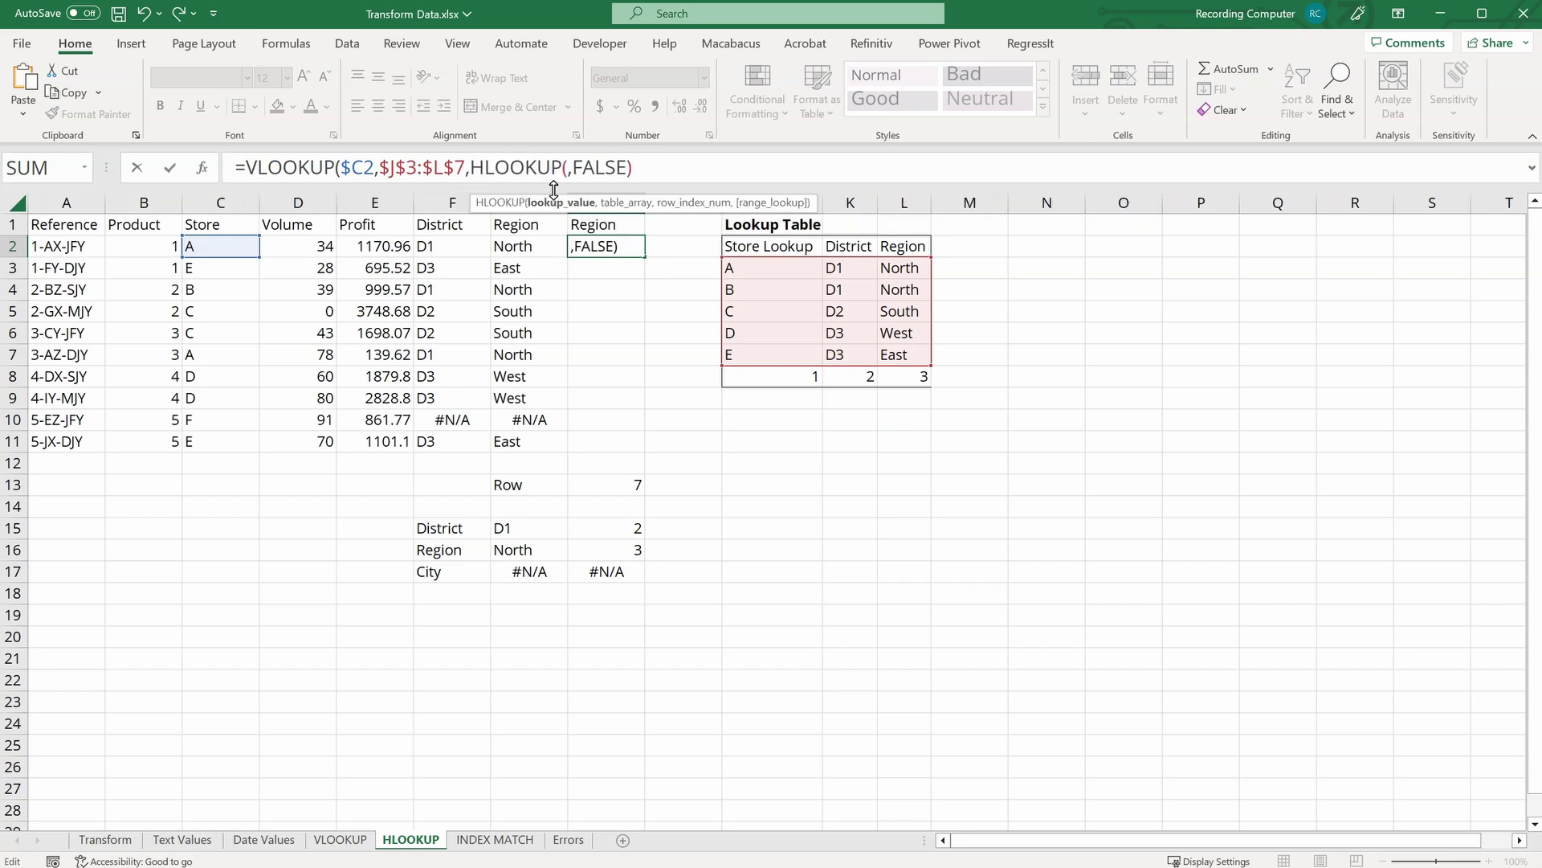
click(622, 229)
text(,)
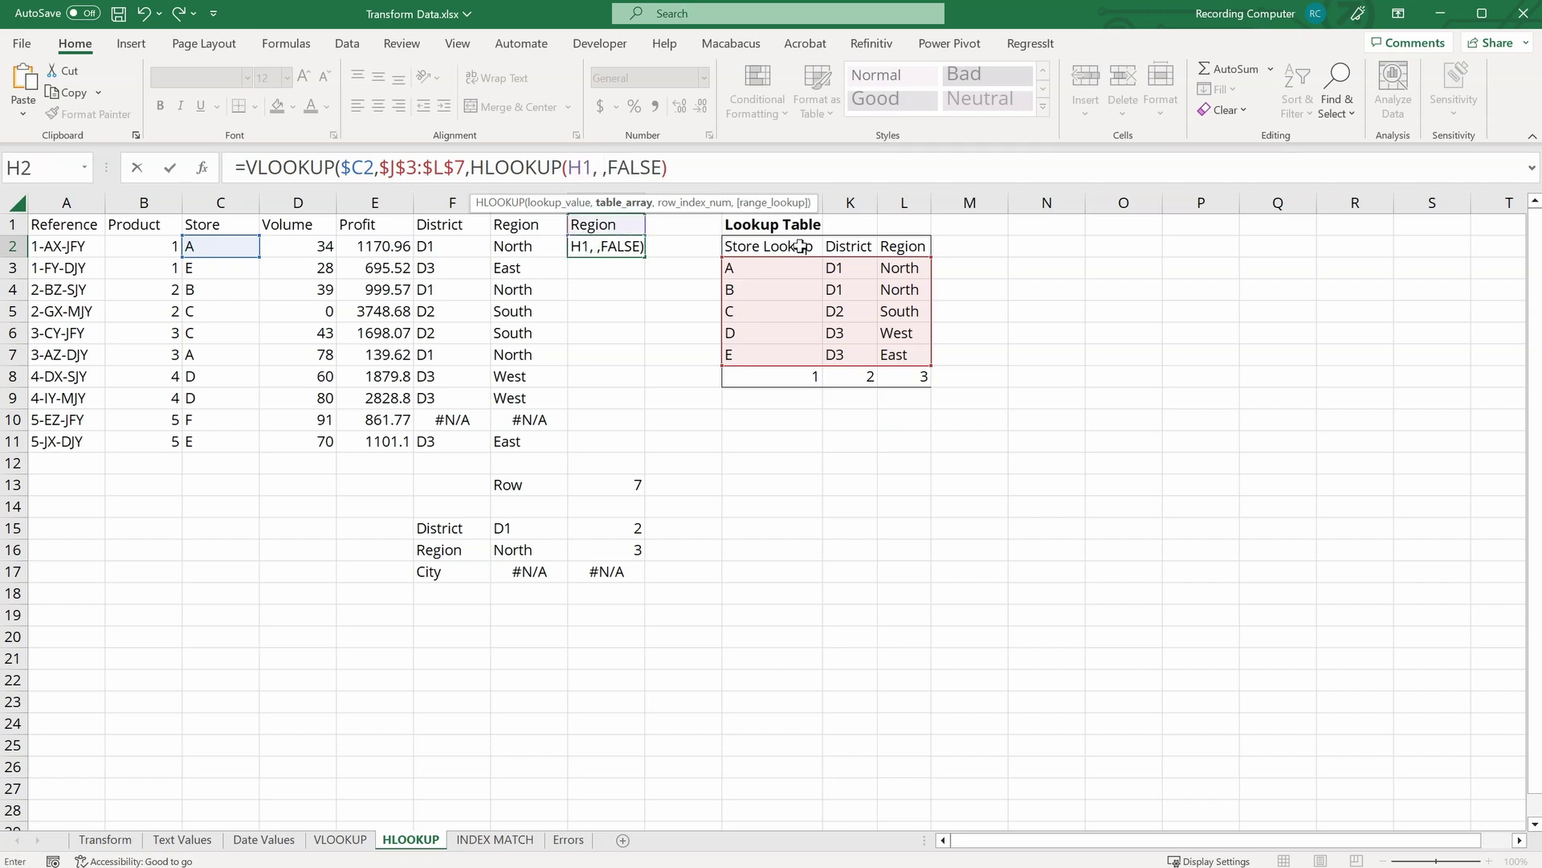
Step: Complete the nested HLOOKUP in H2 with the absolute table range $J$2:$L$8, row index 7 and FALSE for an exact match
drag(772, 245, 913, 375)
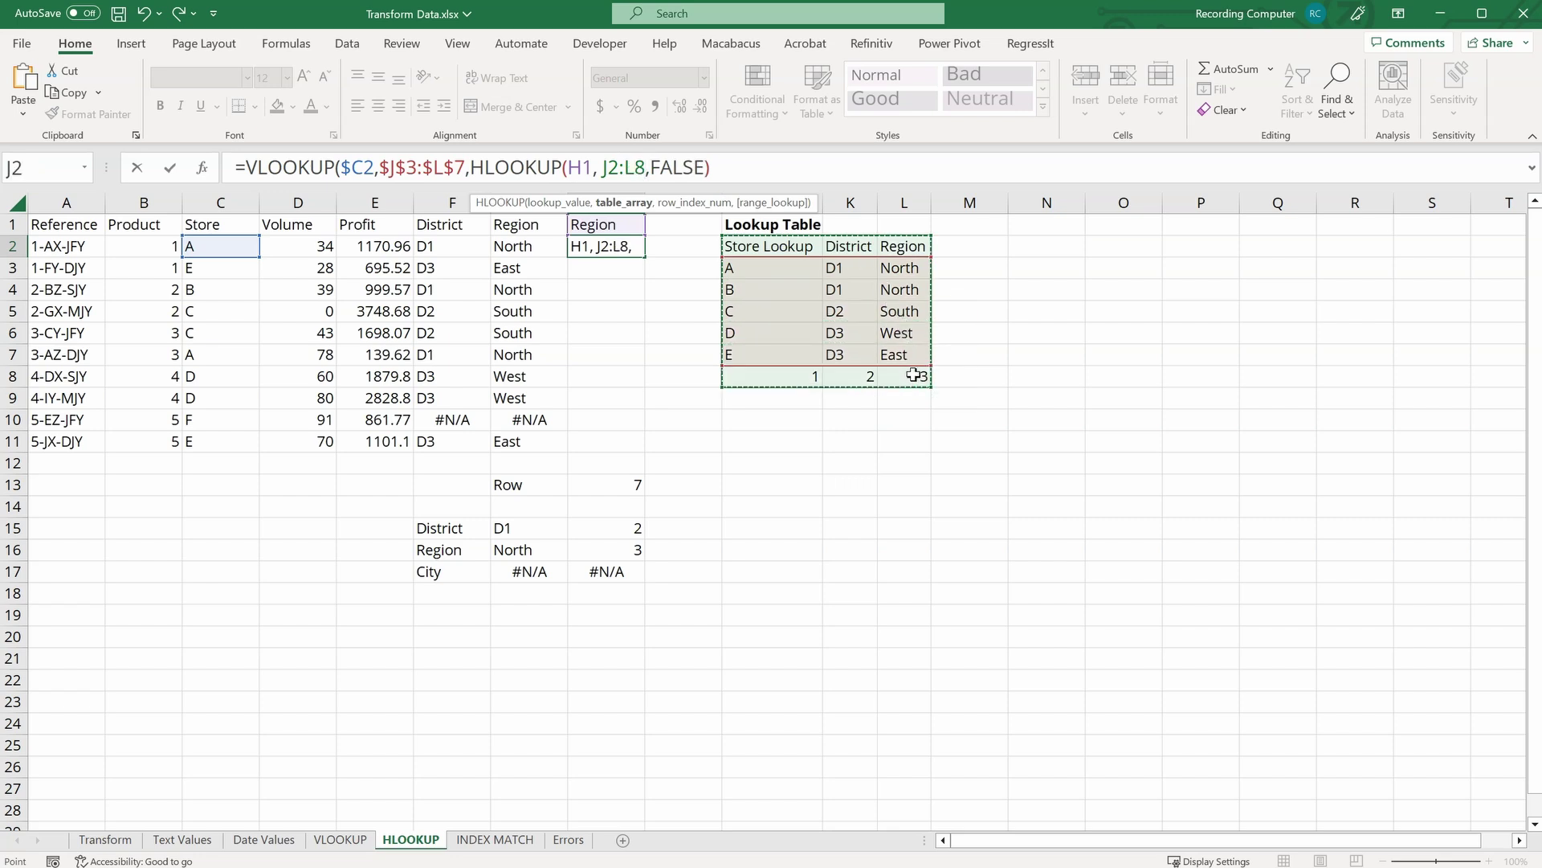
key(F4)
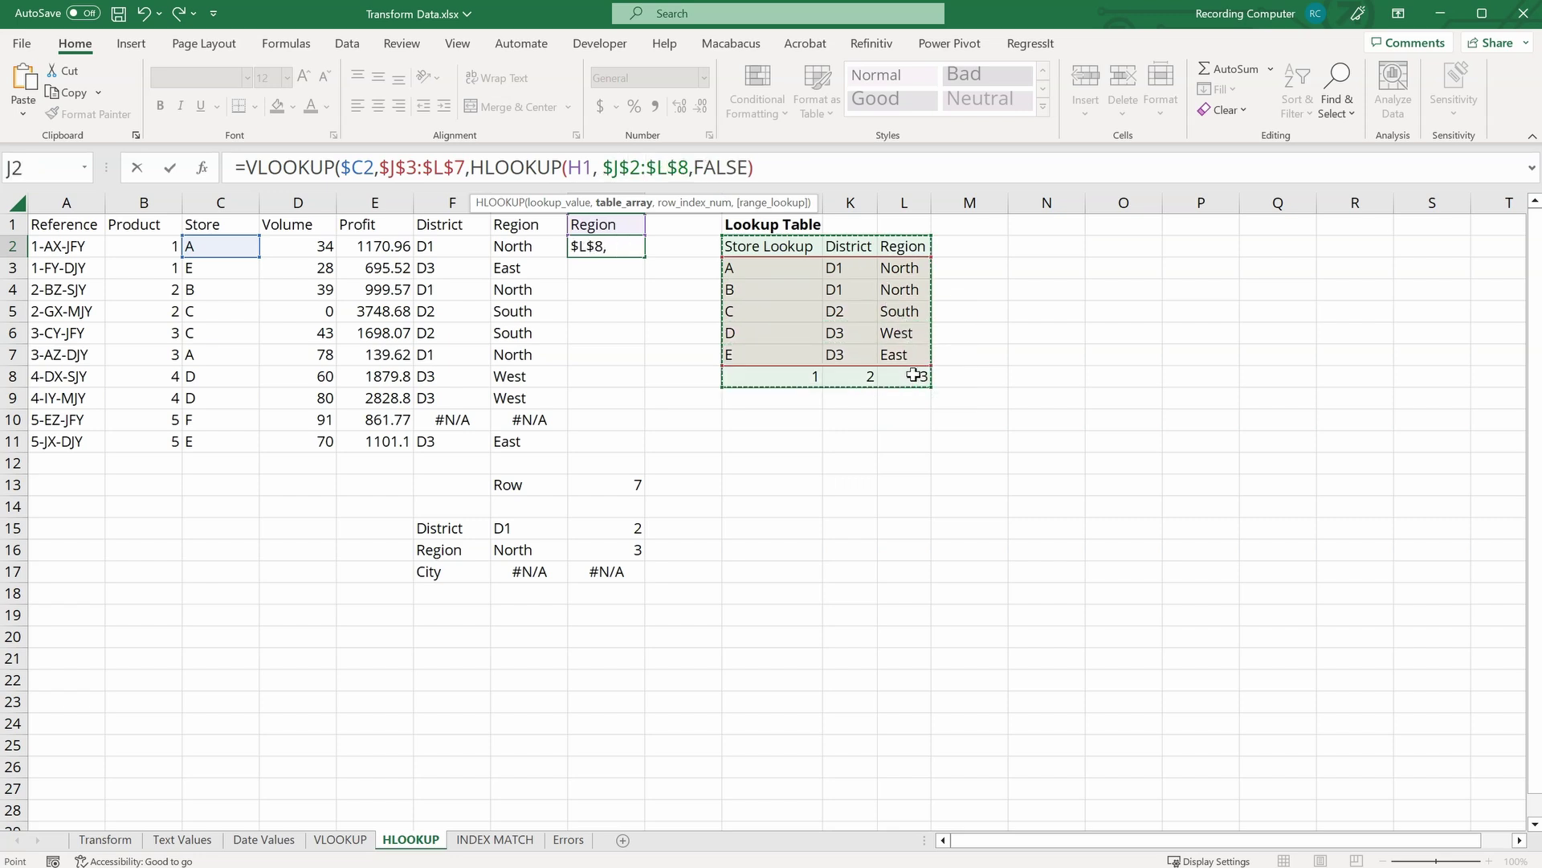
text(,)
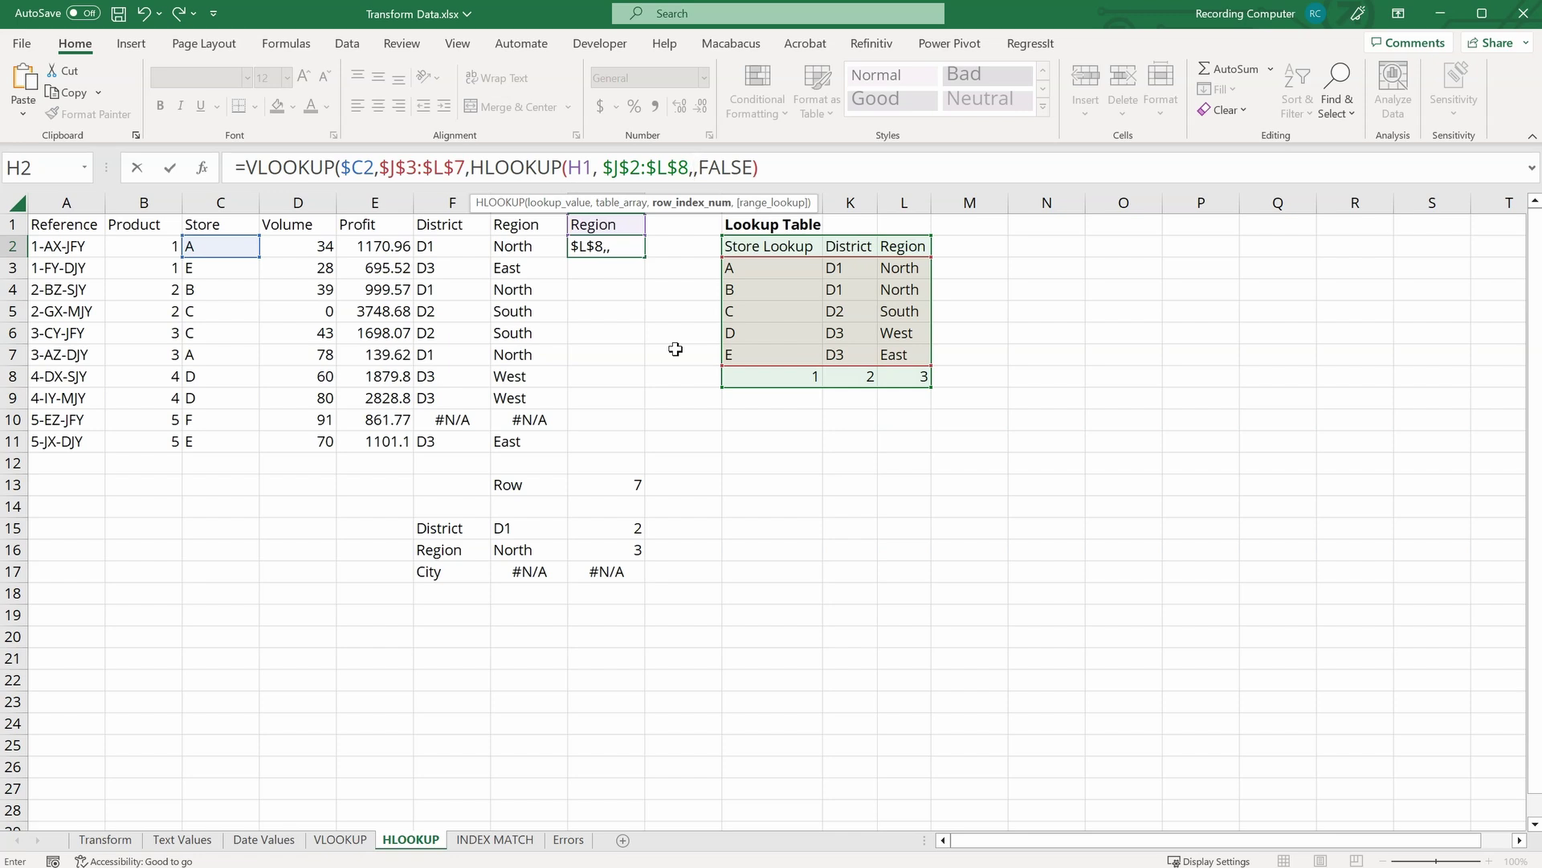
text(7,)
key(Down)
key(Tab)
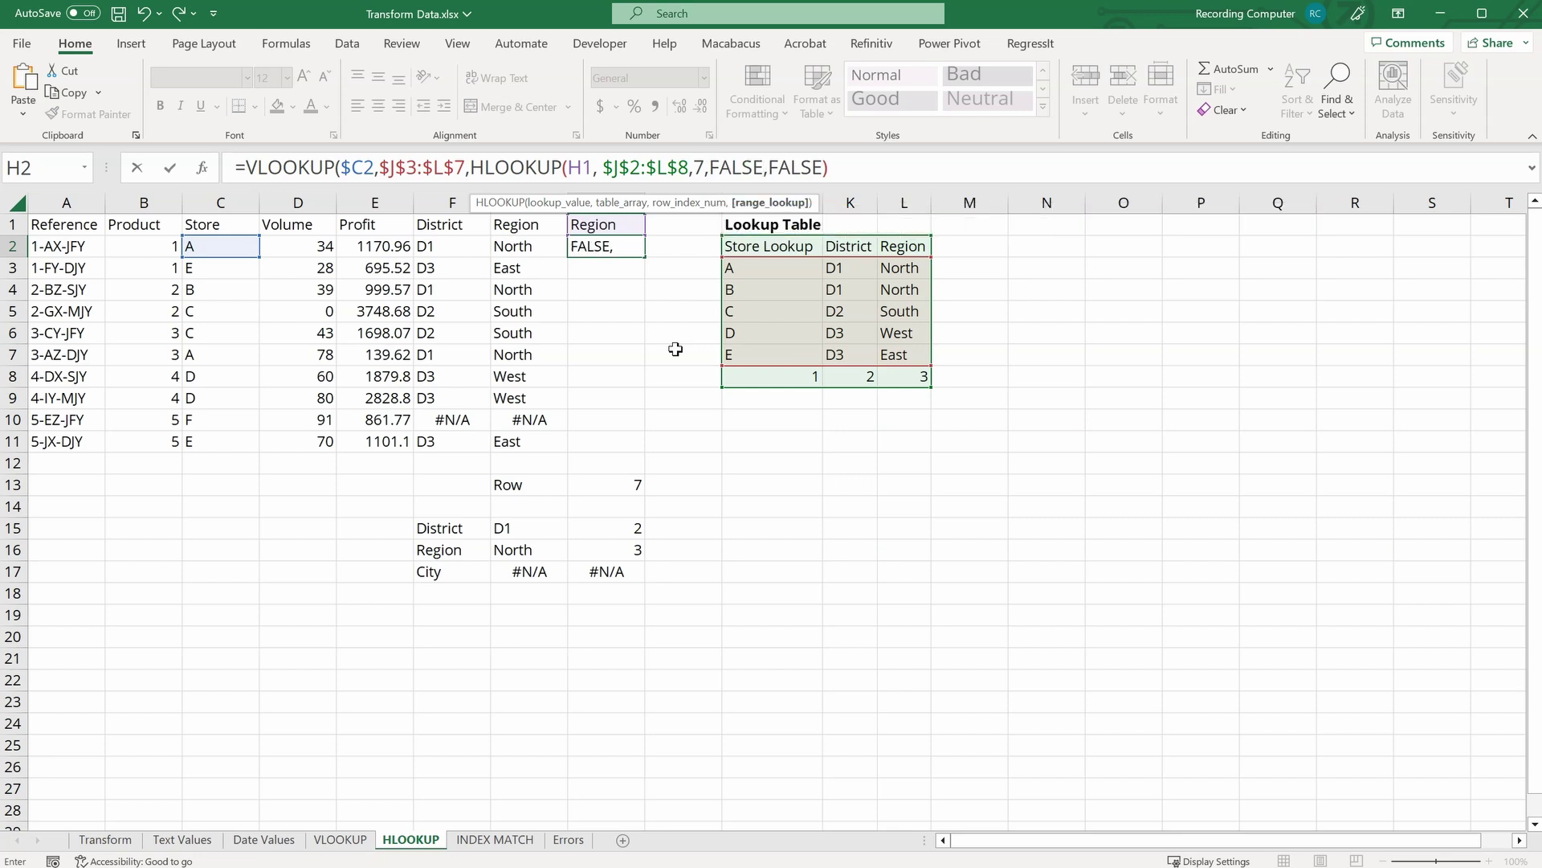
text())
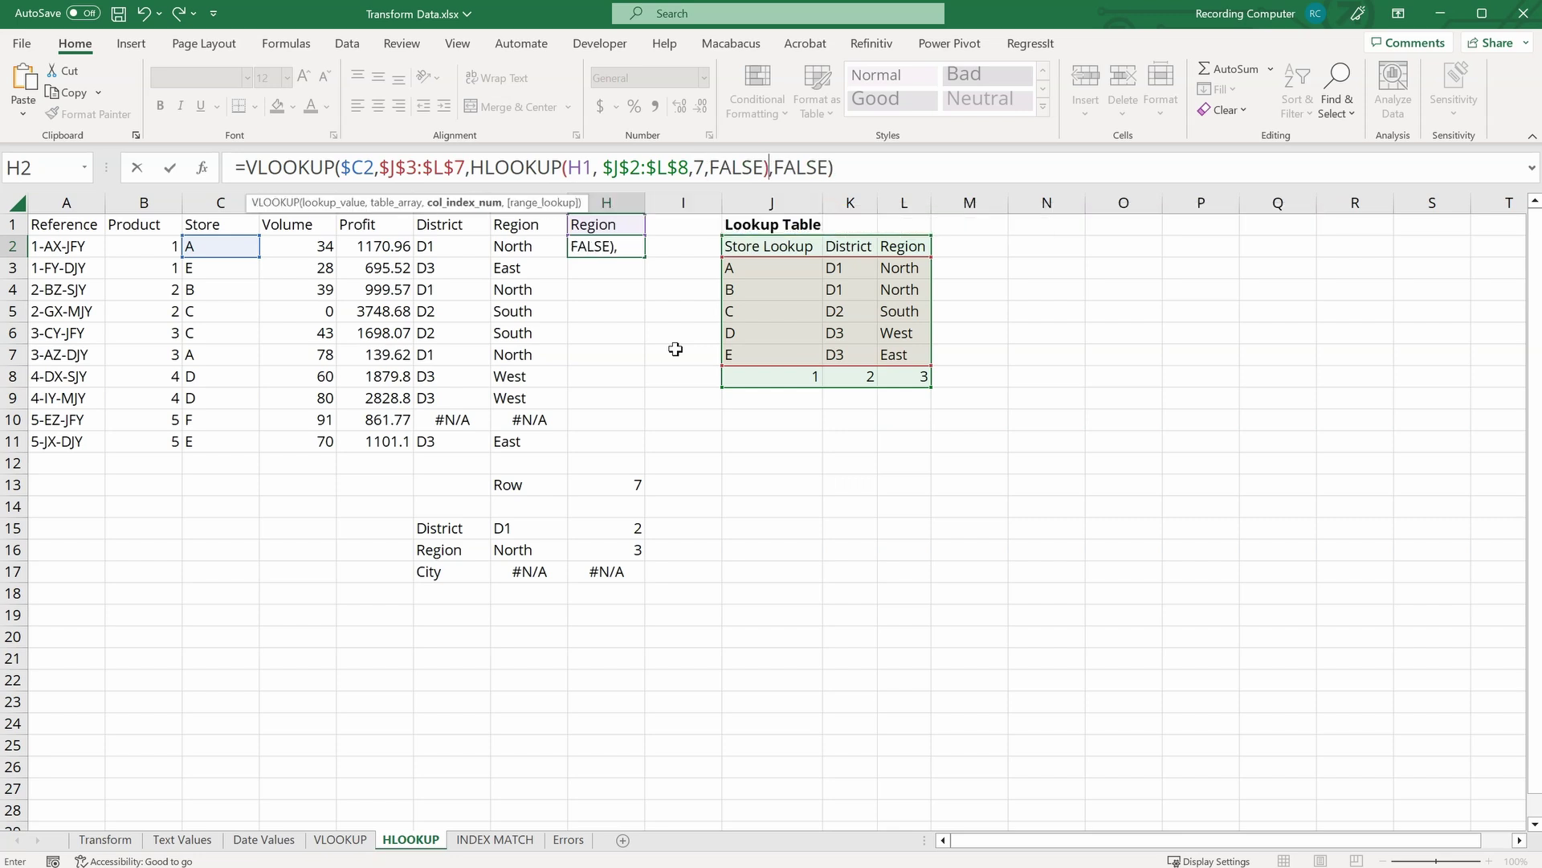
key(Return)
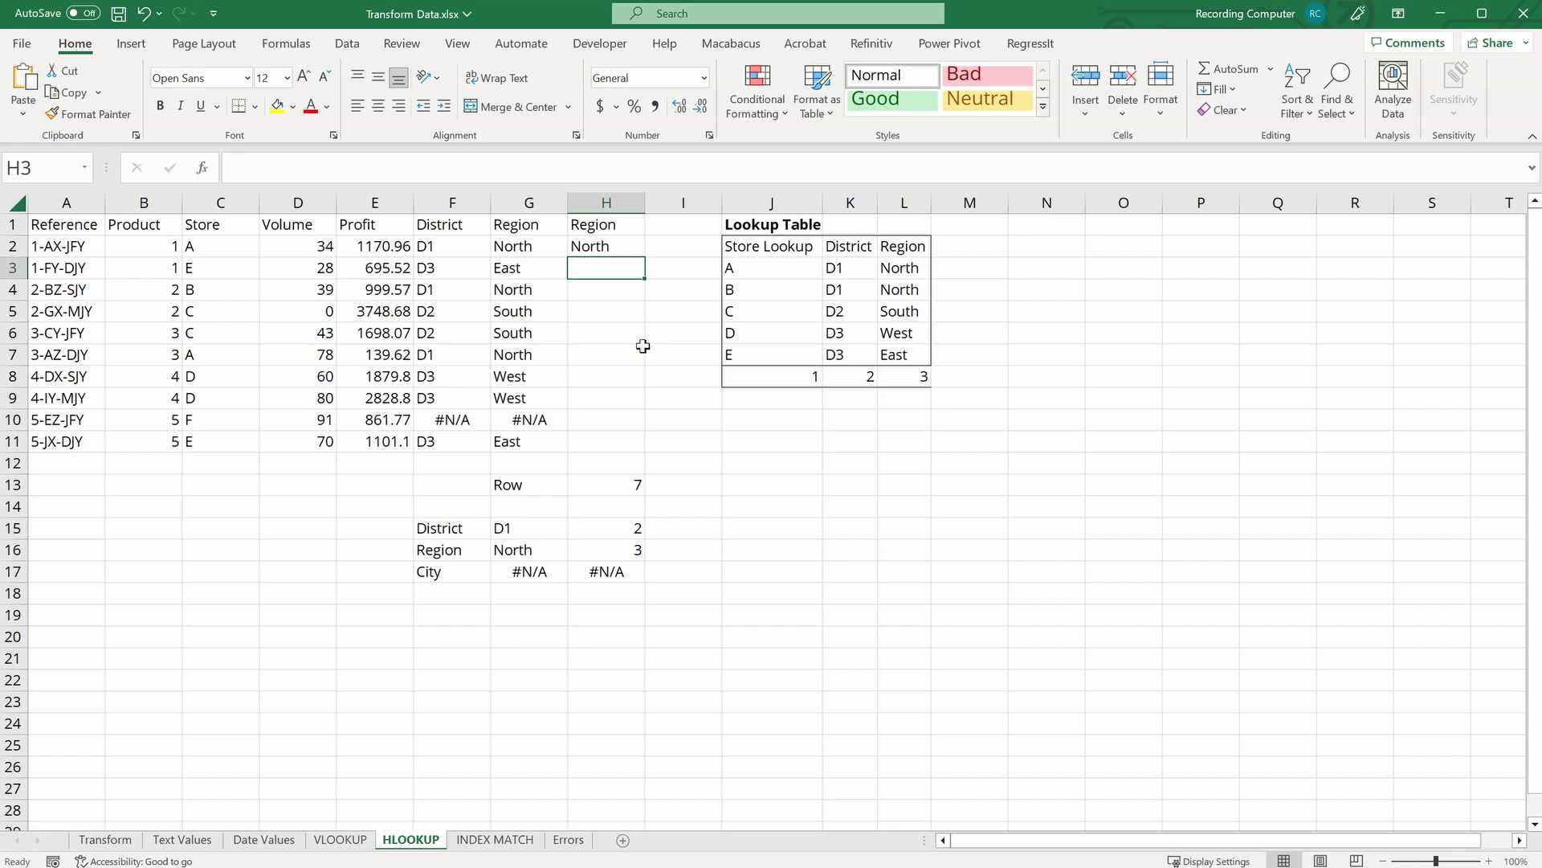
Step: Make the nested HLOOKUP's lookup value in H2 absolute as $H$1 and fill the formula down to H11
click(616, 239)
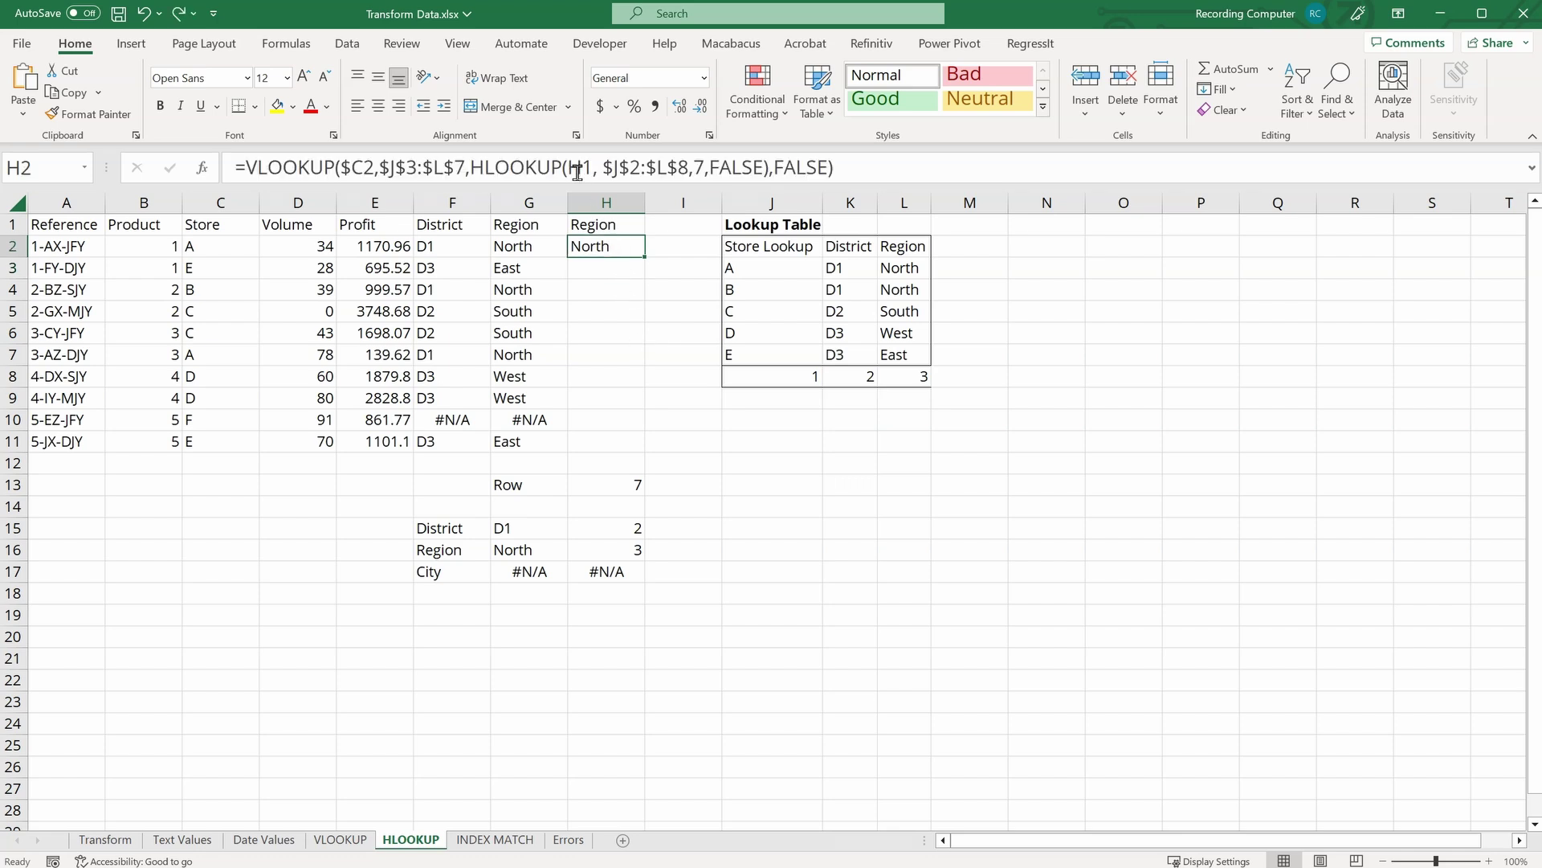
double_click(614, 241)
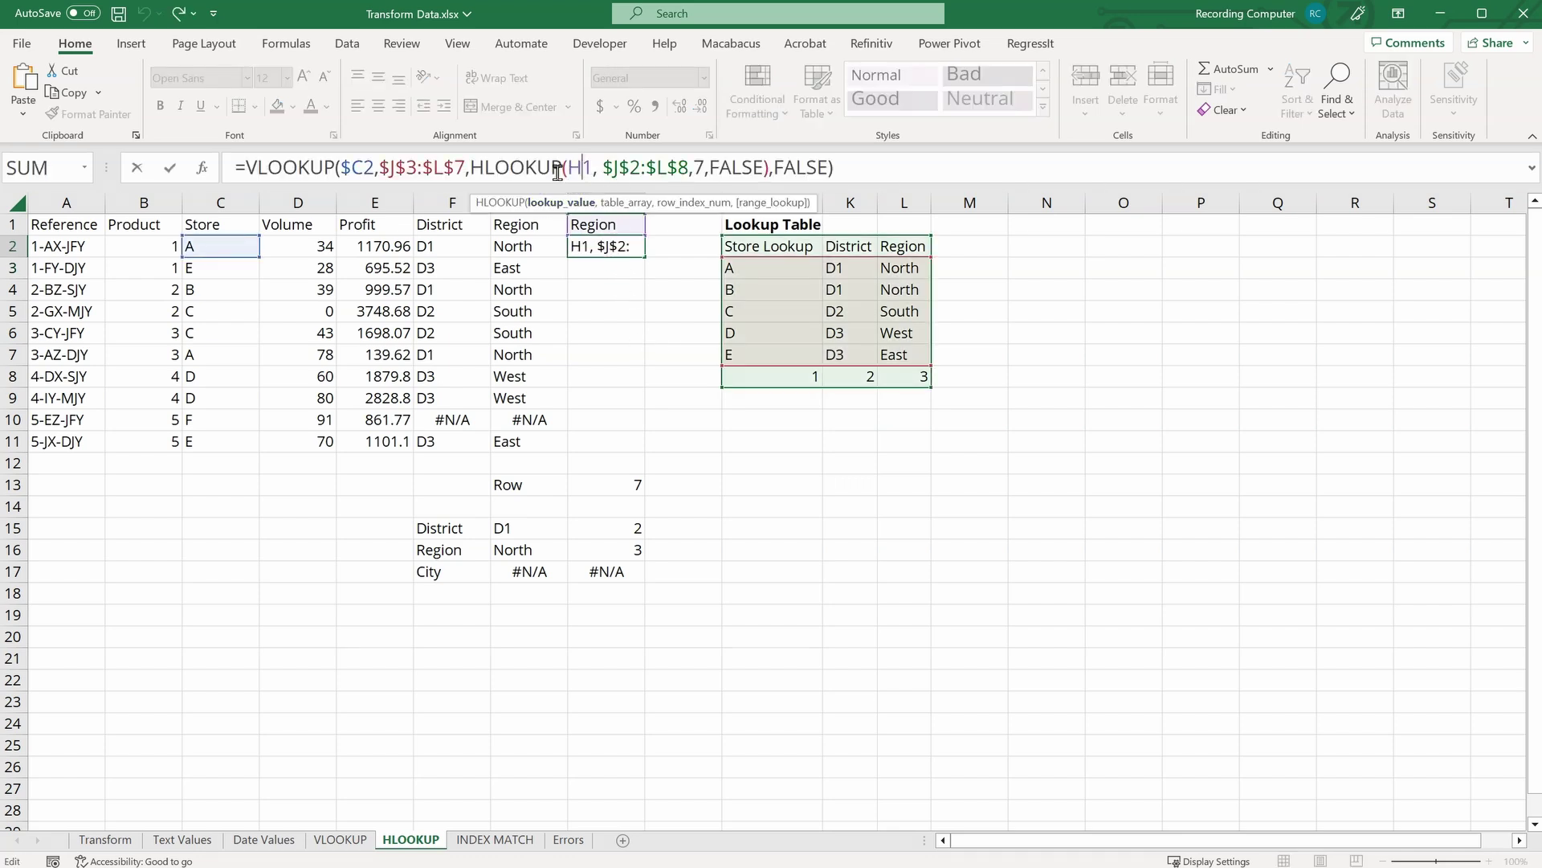
key(F4)
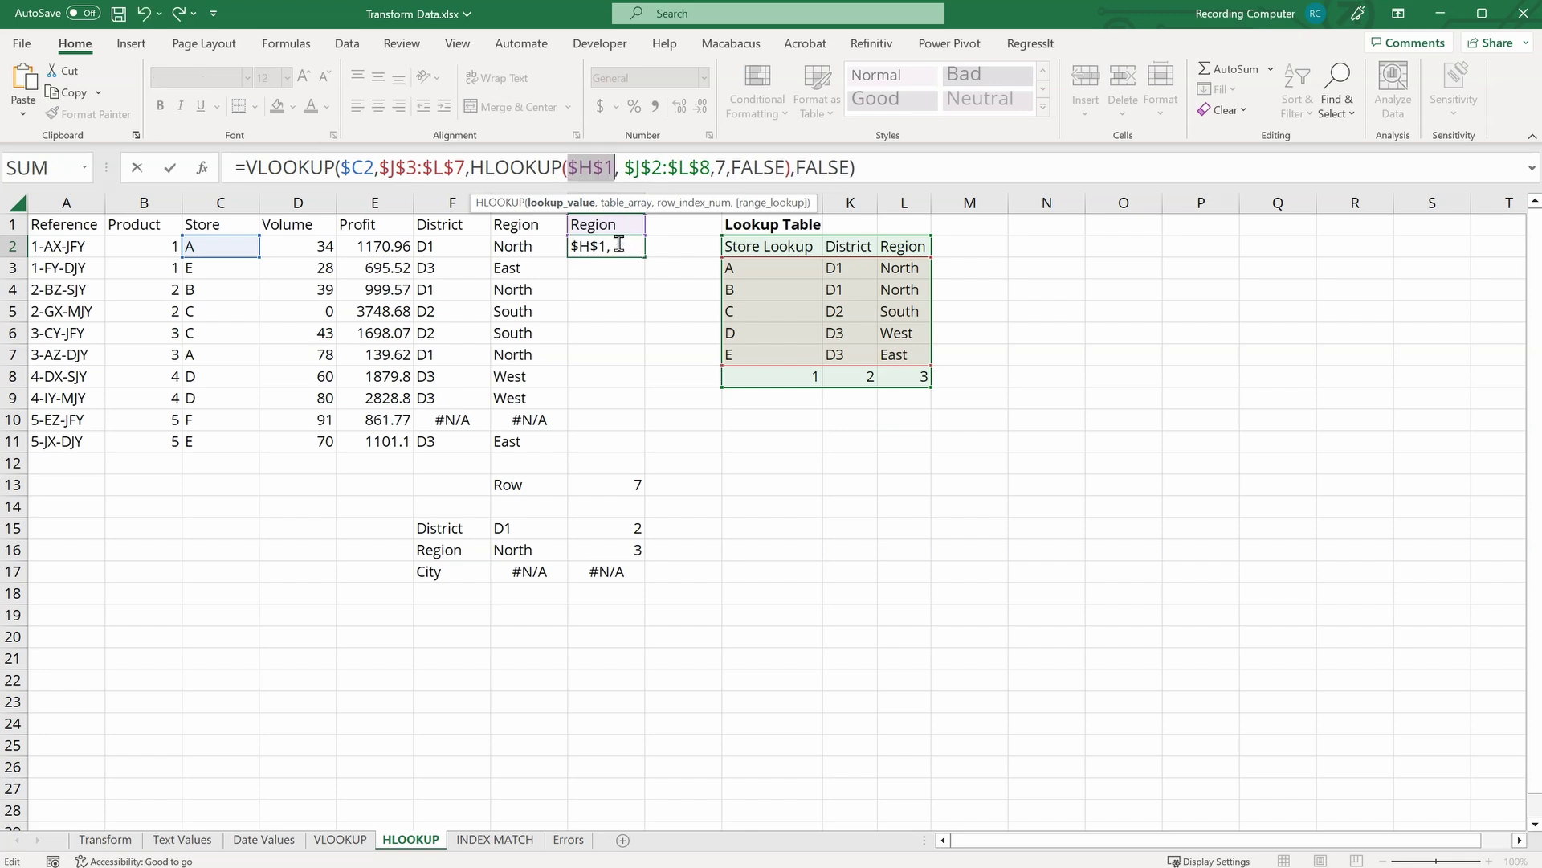
key(Return)
click(629, 241)
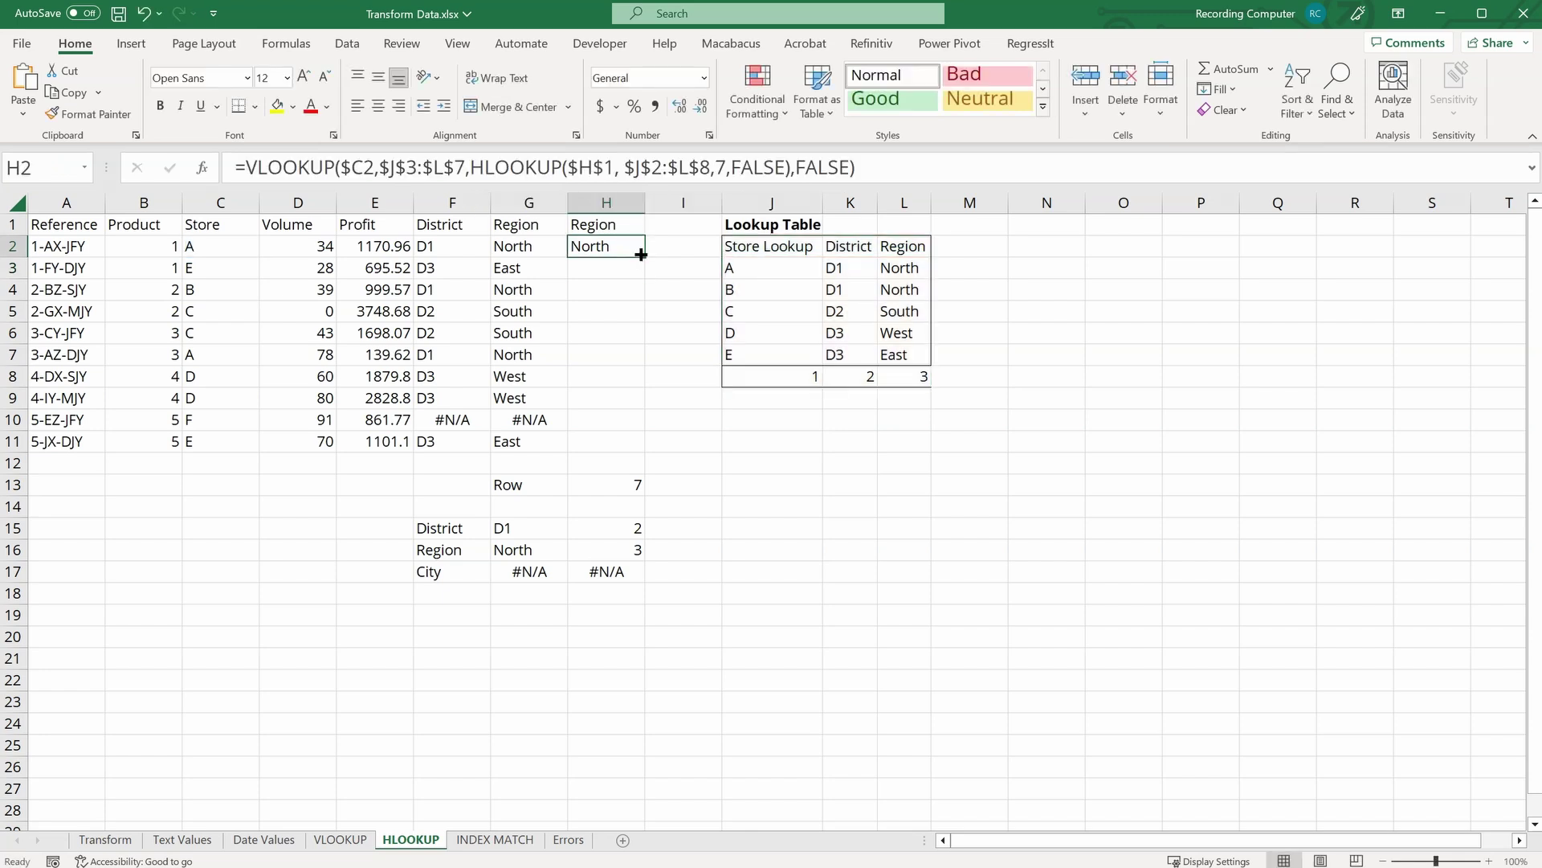
drag(640, 256, 640, 447)
click(689, 439)
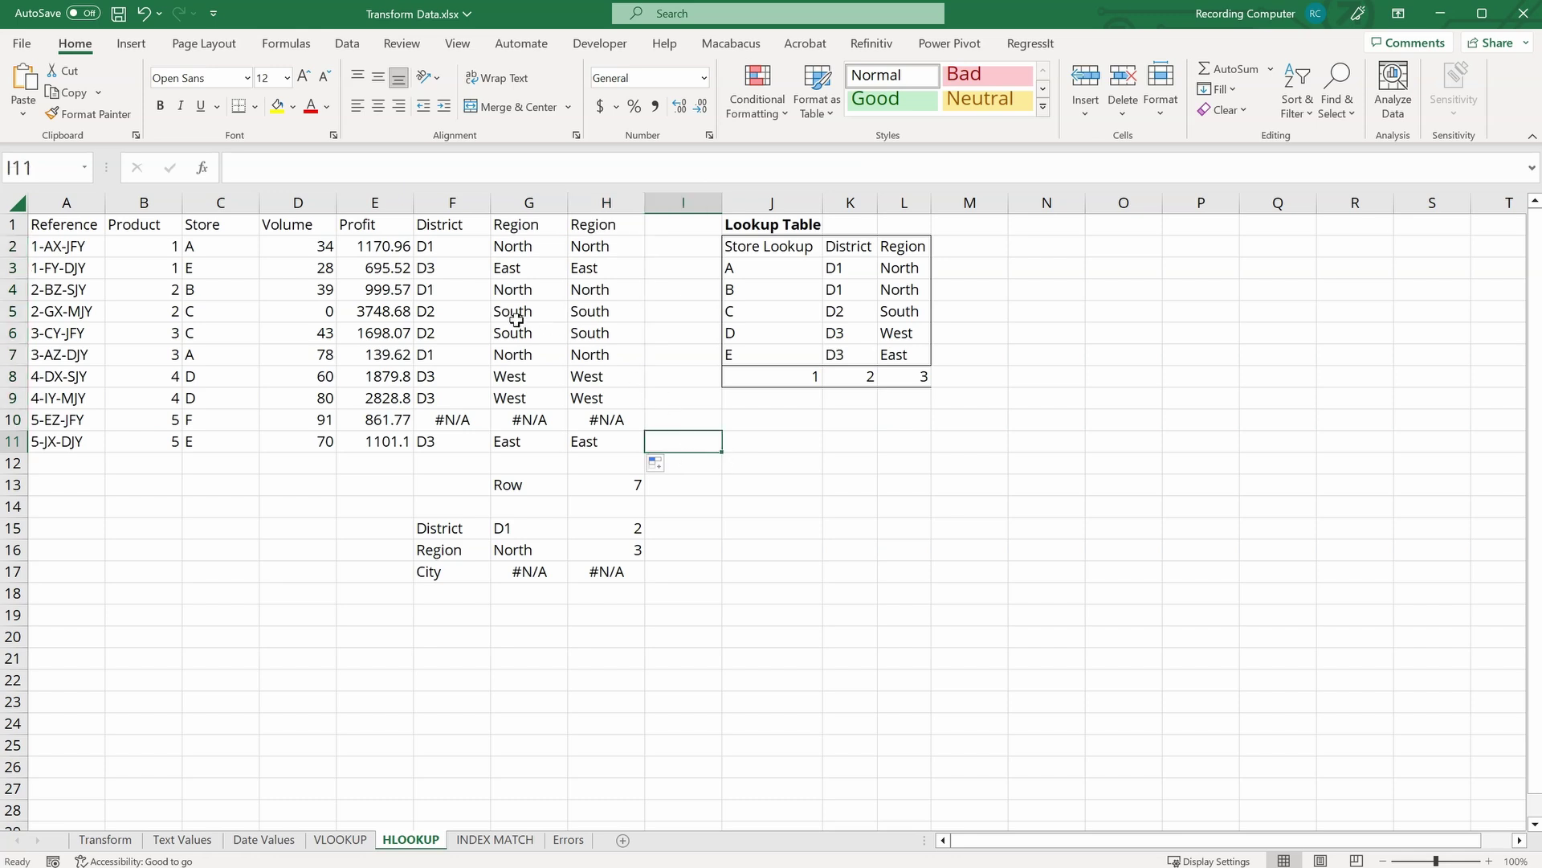
Step: Change the header in H1 to District so the nested lookup returns that column
click(613, 229)
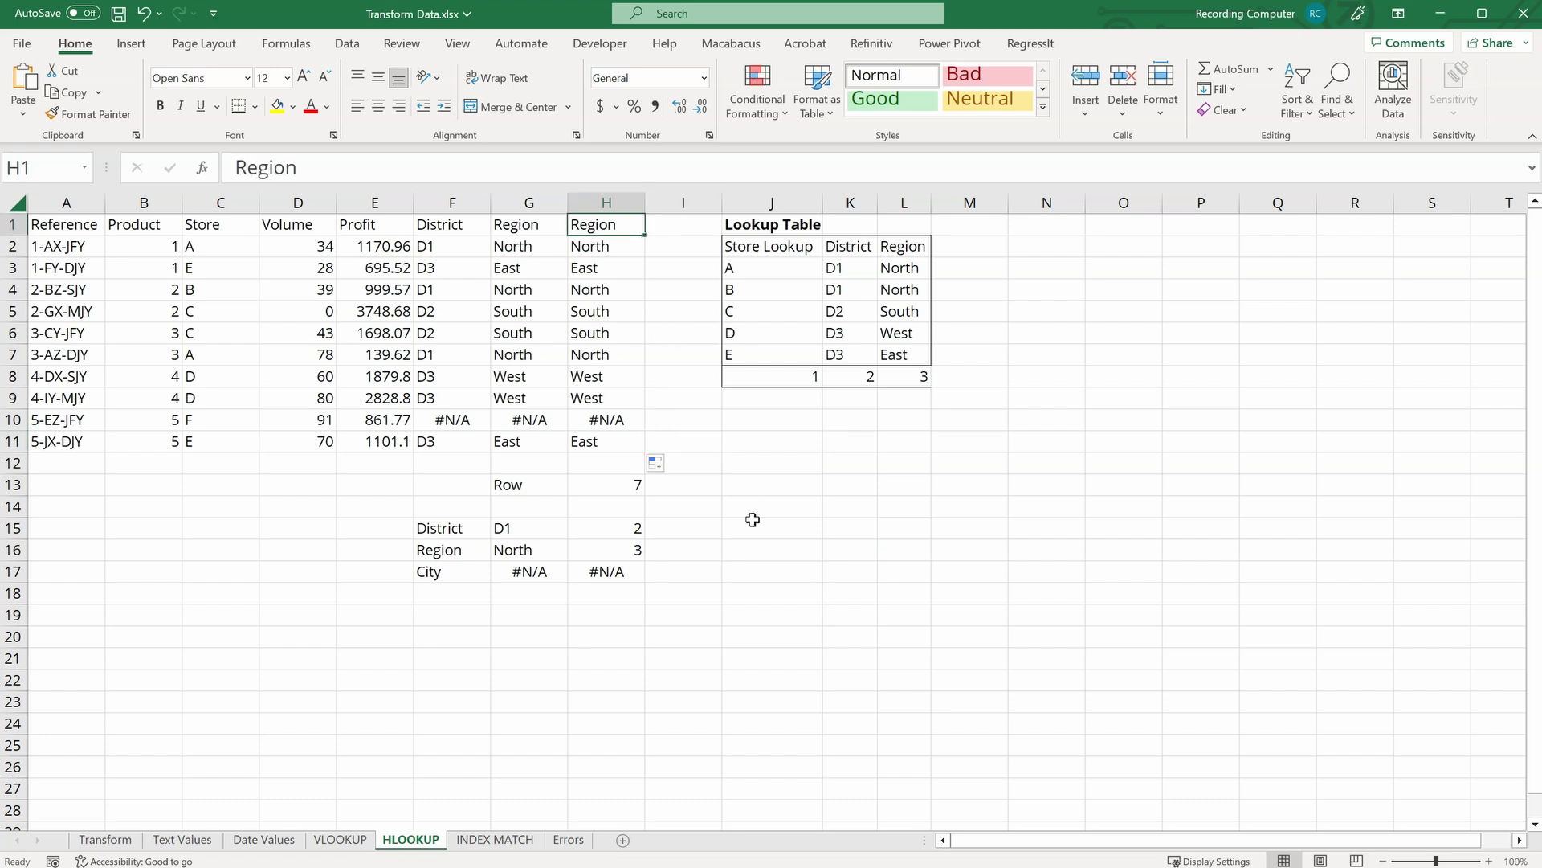
text(District)
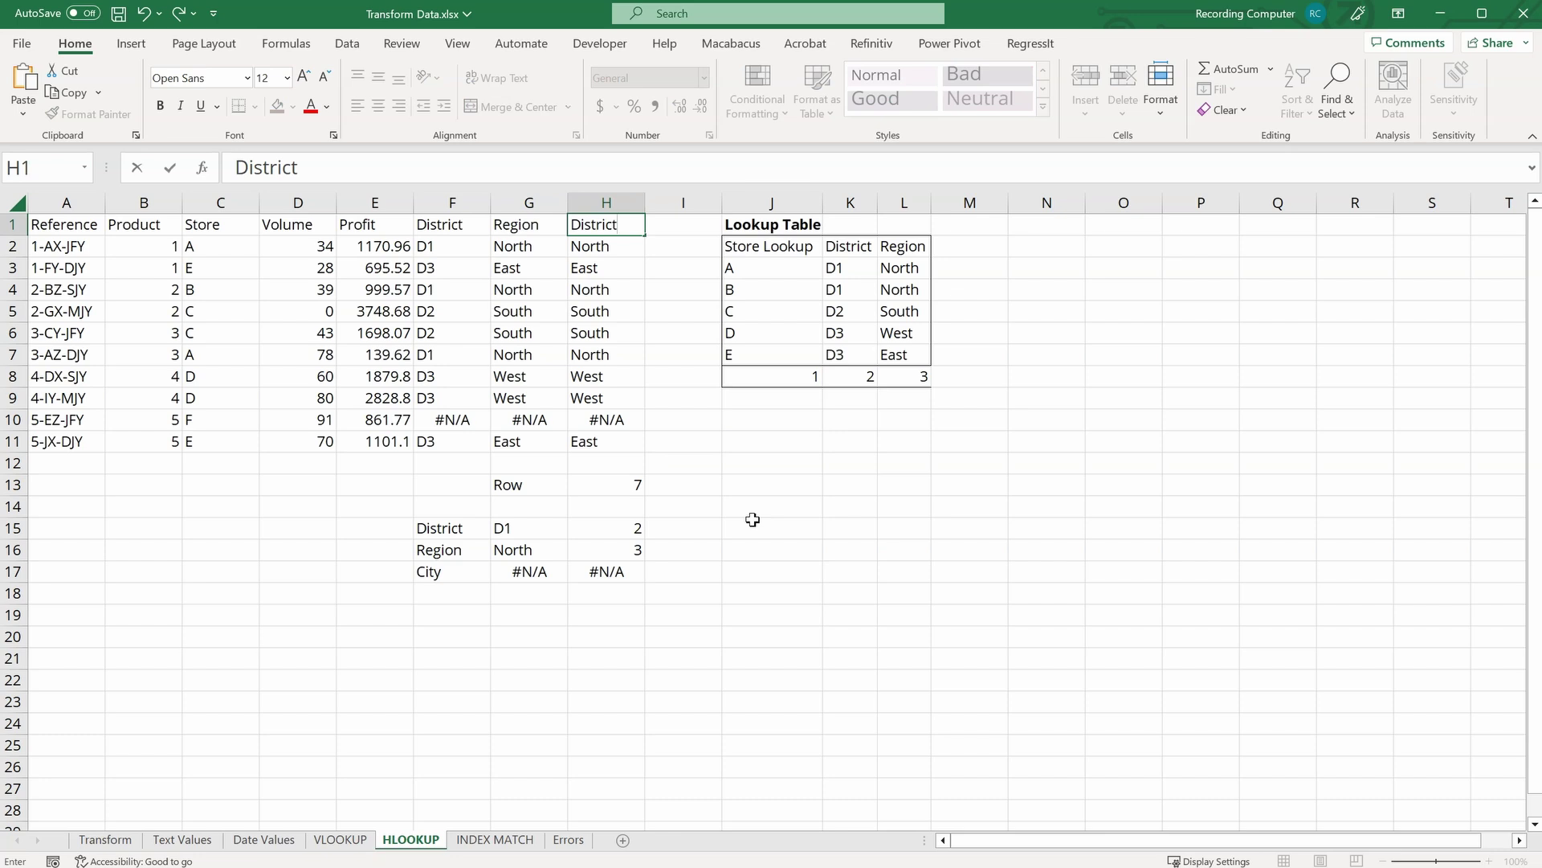
key(Return)
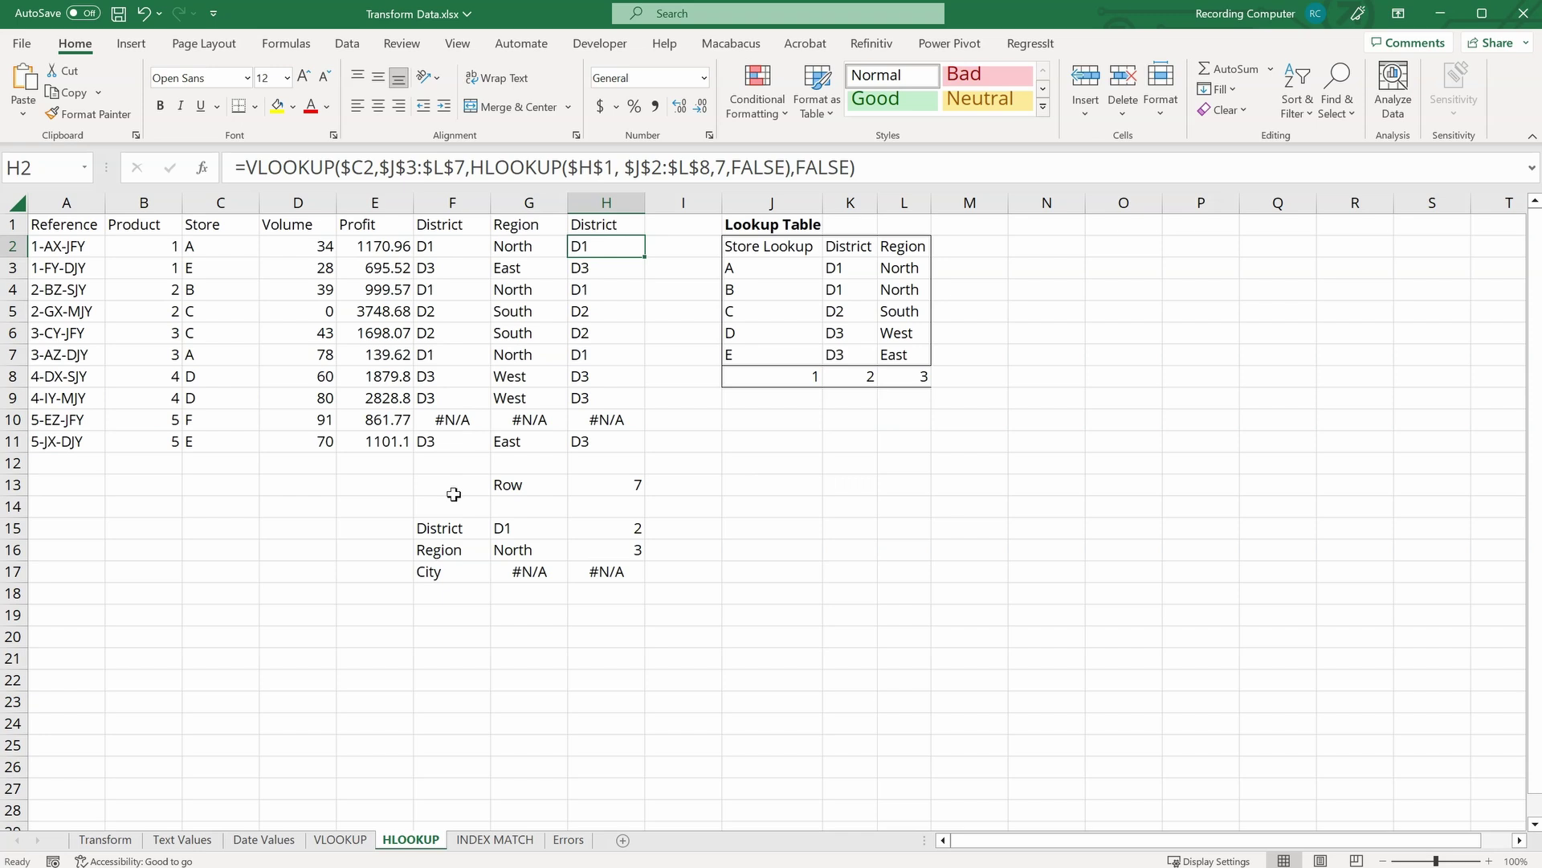
click(630, 218)
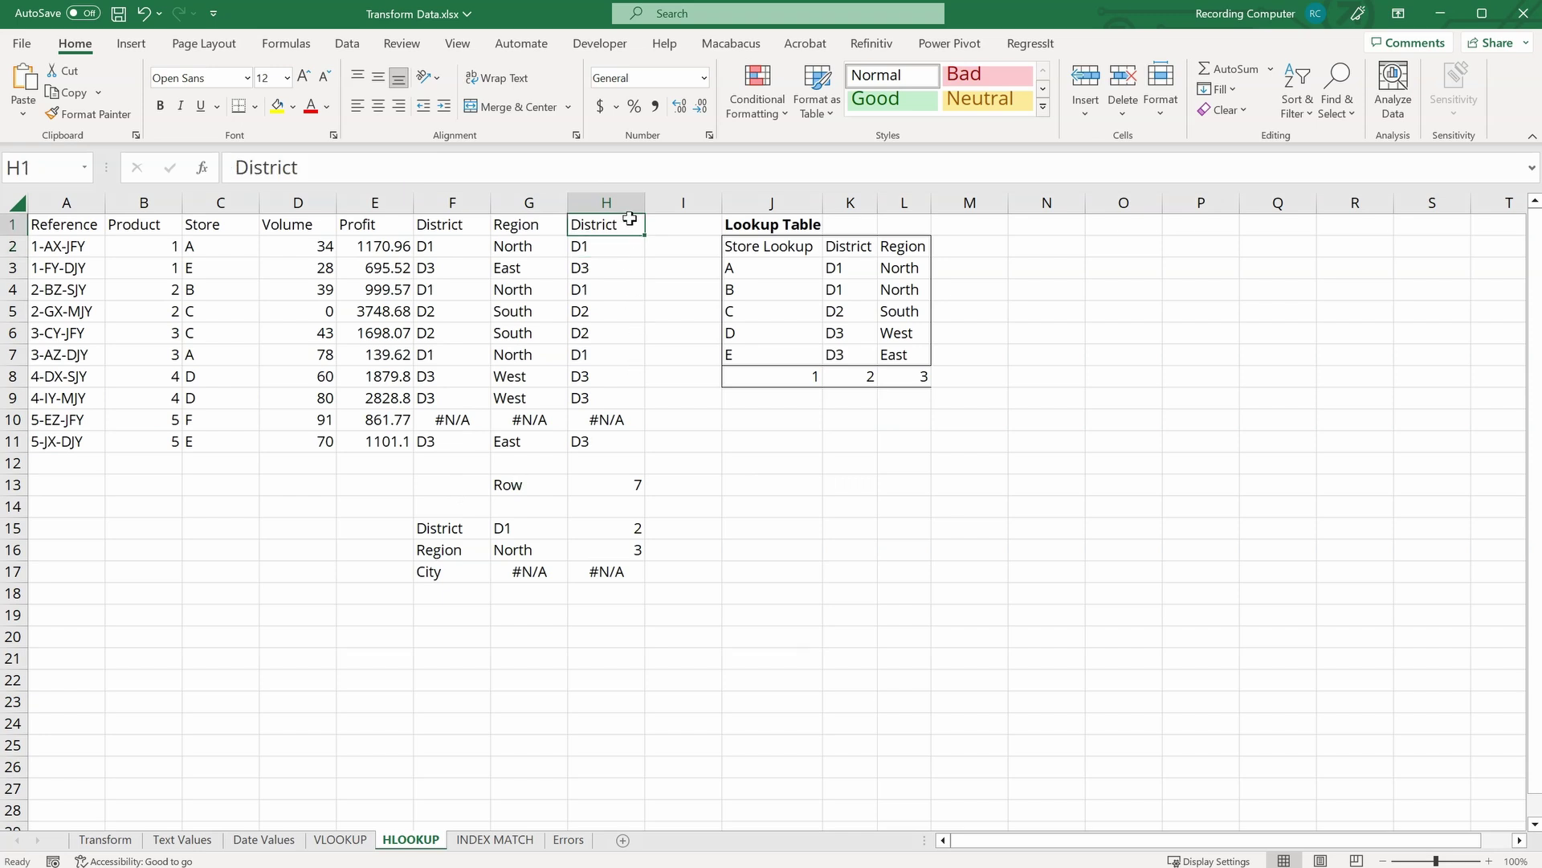
Step: Set the H1 header to Region and insert a blank column before the lookup table's Region column
text(Region)
key(Return)
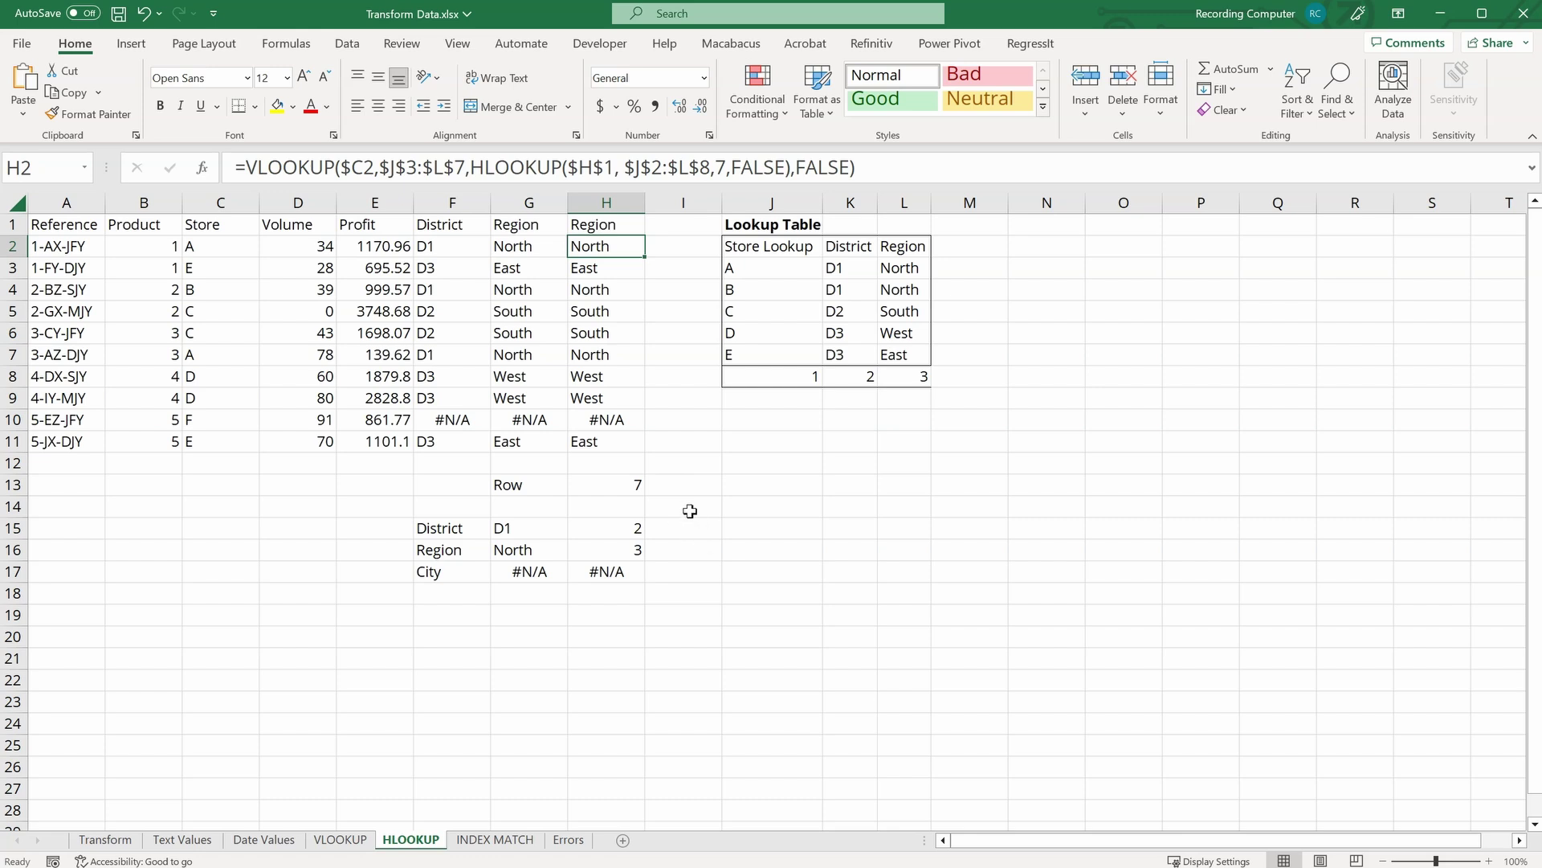
click(904, 203)
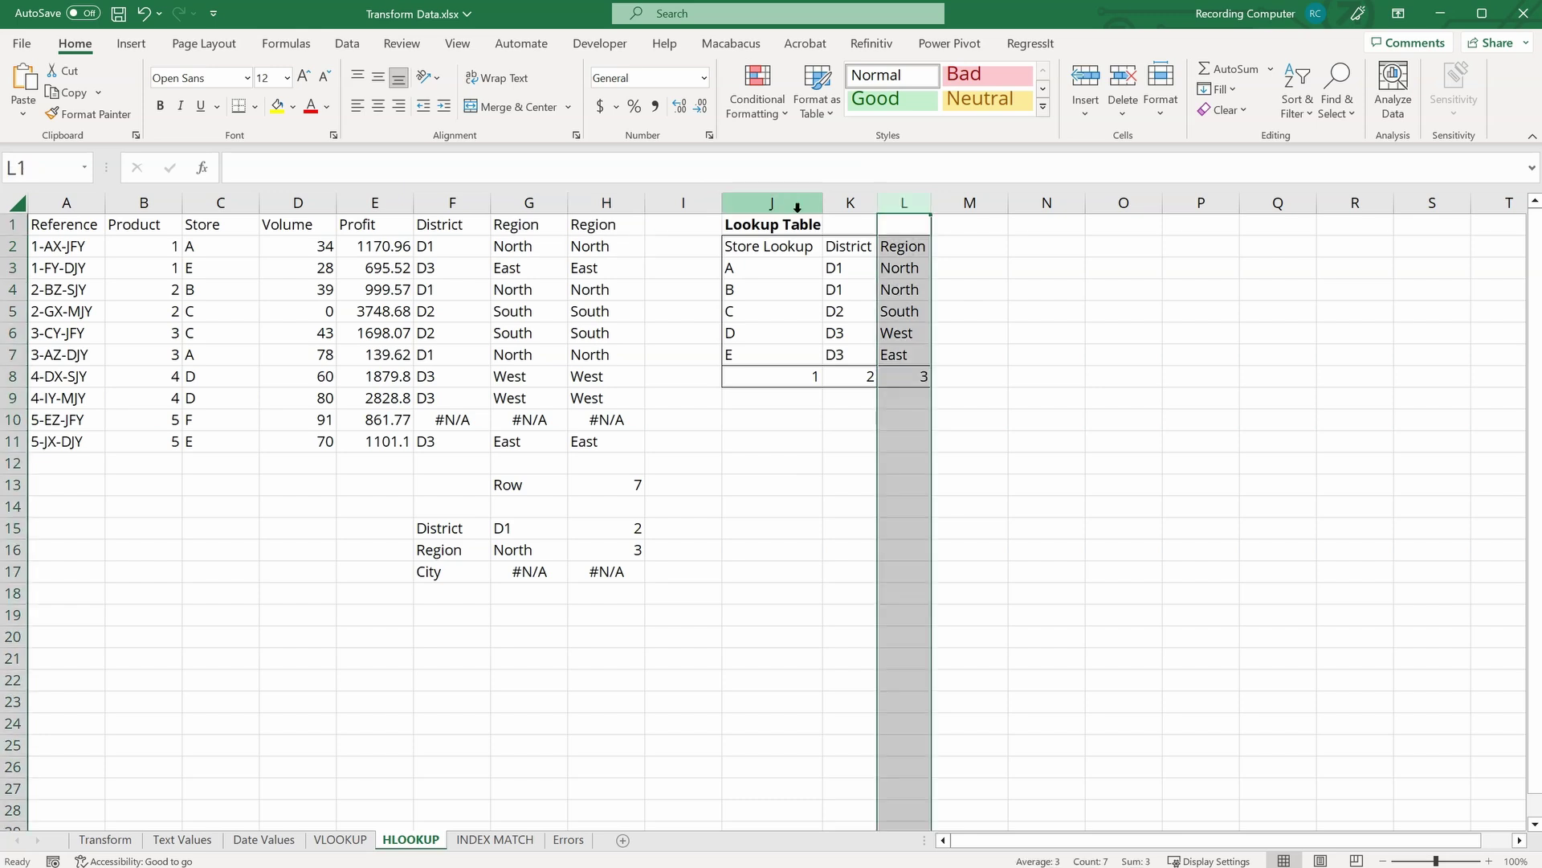
click(1085, 81)
Step: Label the new lookup table column City in L2 and enter City1 for store A in L3
click(906, 241)
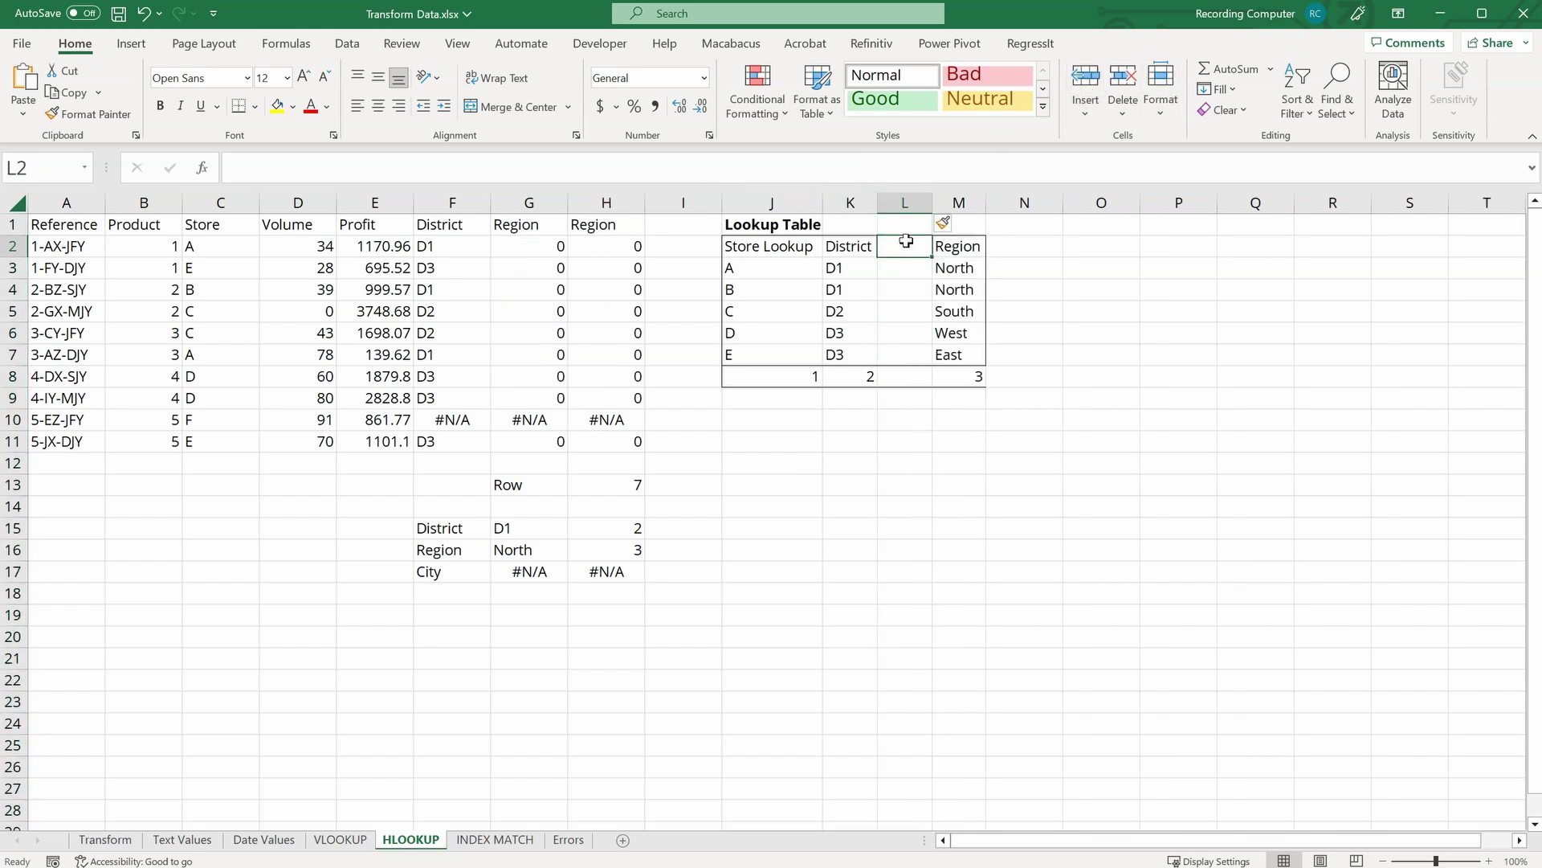
text(City)
key(Return)
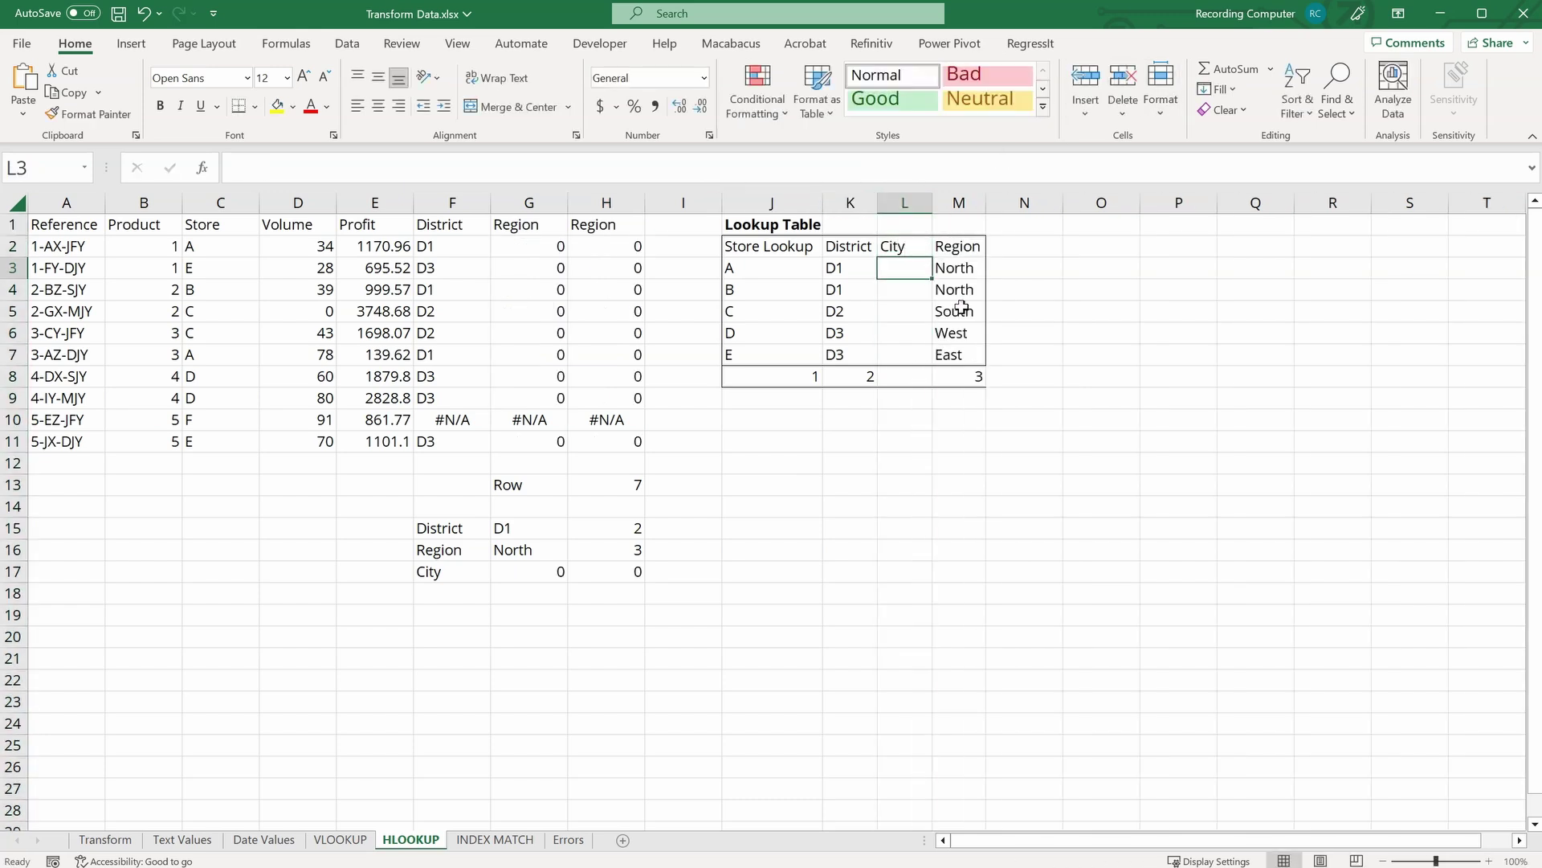
text(City1)
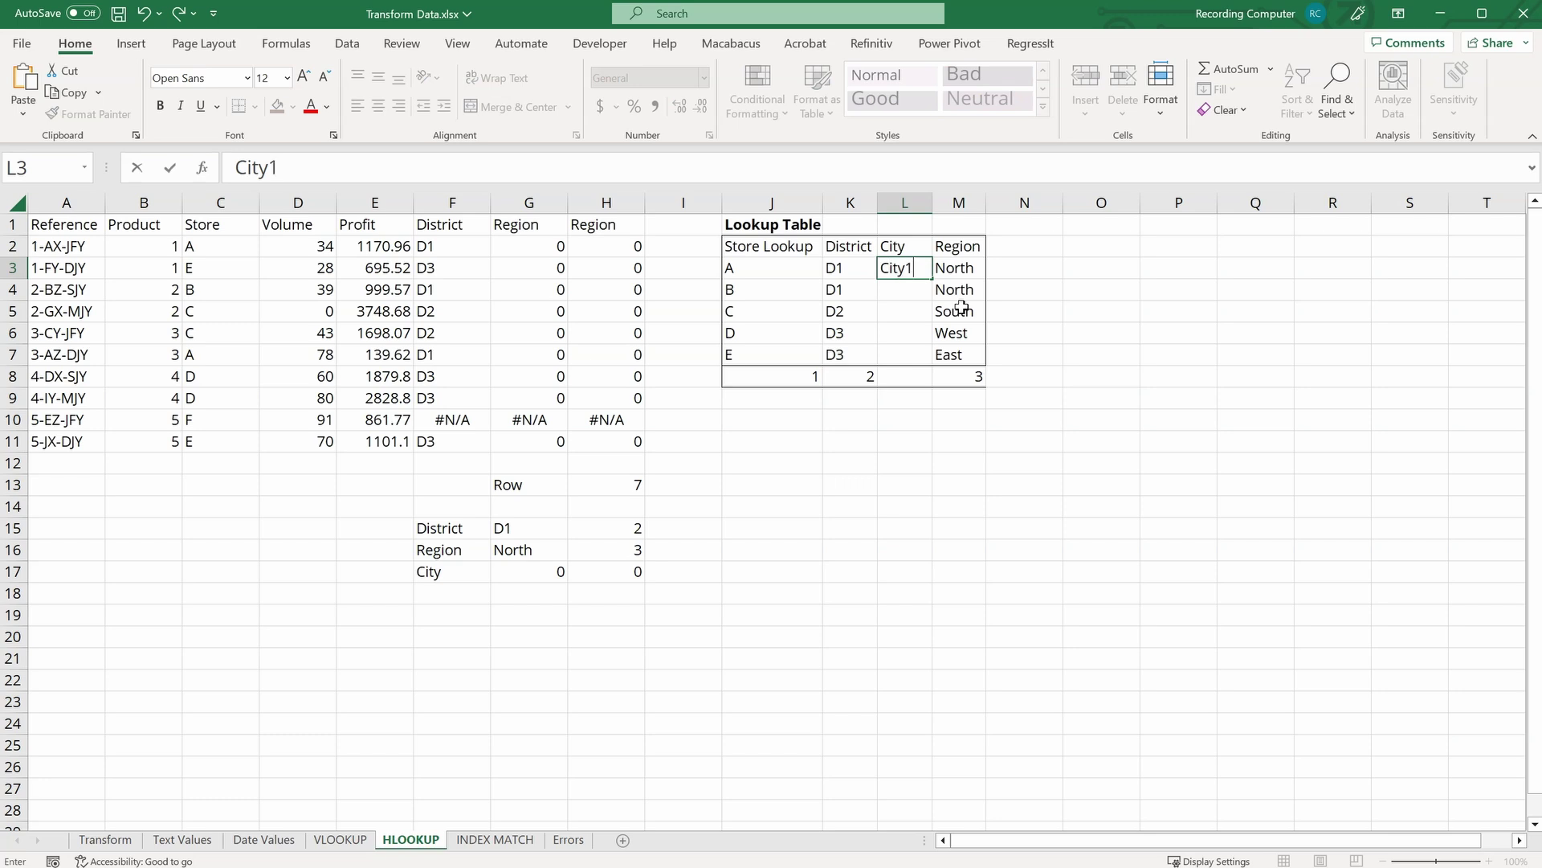
key(Return)
Step: Fill the column-number formula from K8 across to M8, and select H2 to review its nested lookup formula
click(850, 375)
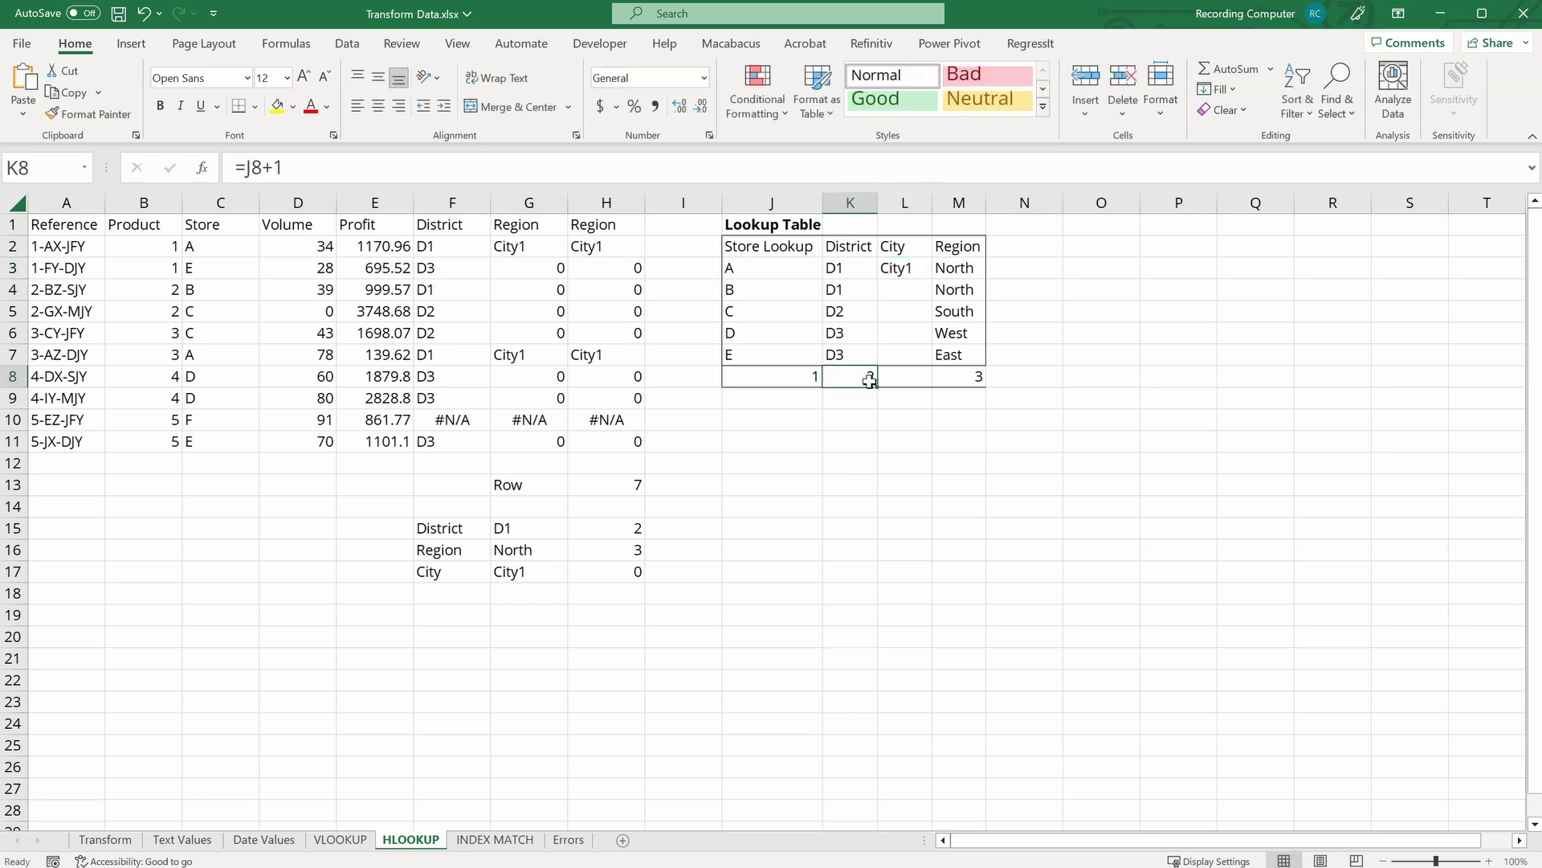
drag(877, 387, 984, 375)
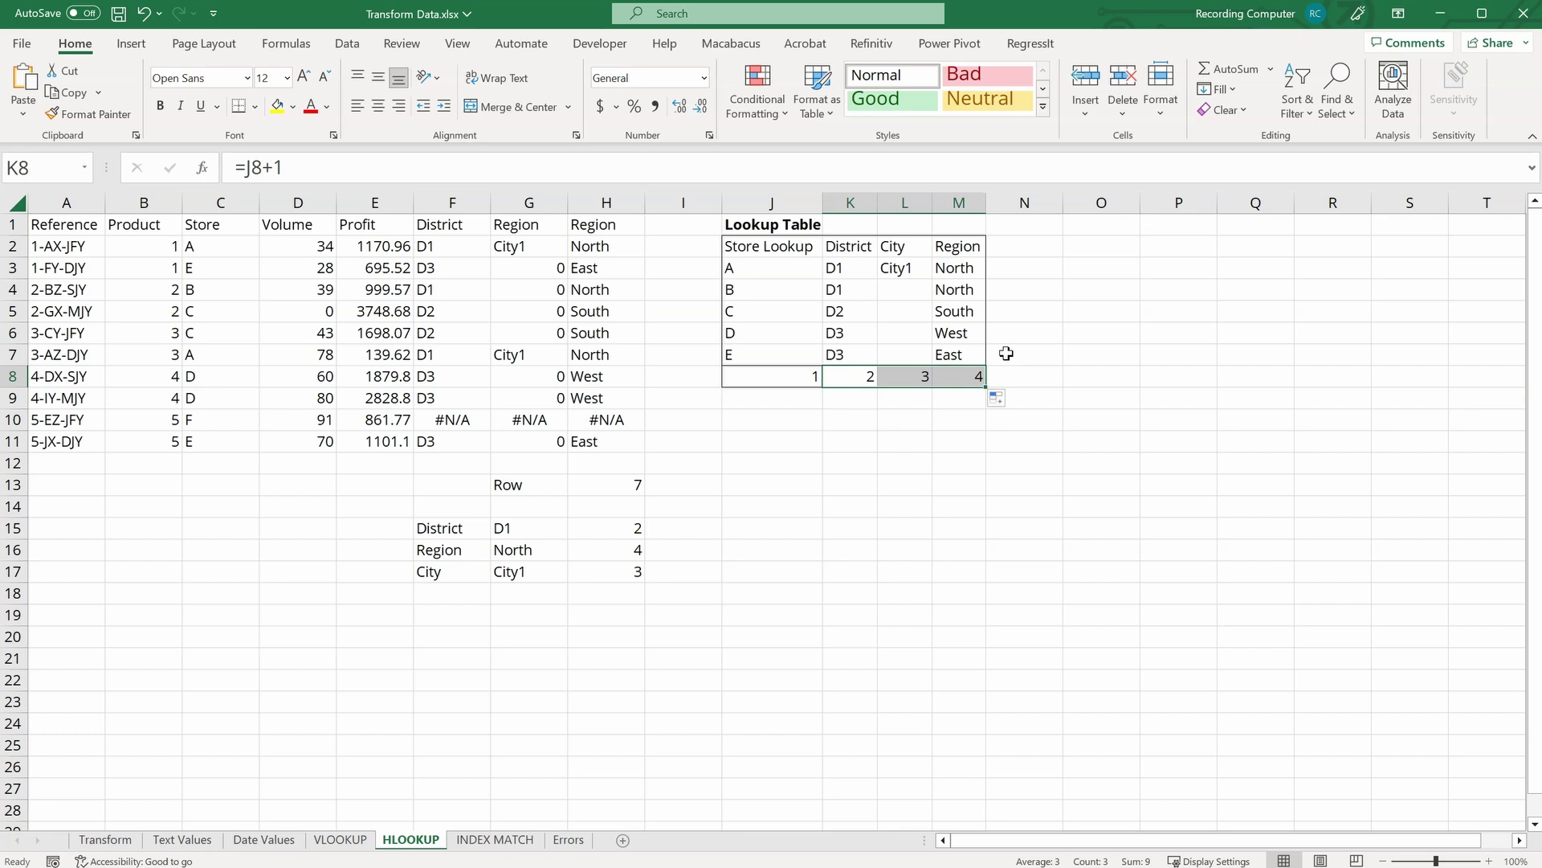
click(620, 242)
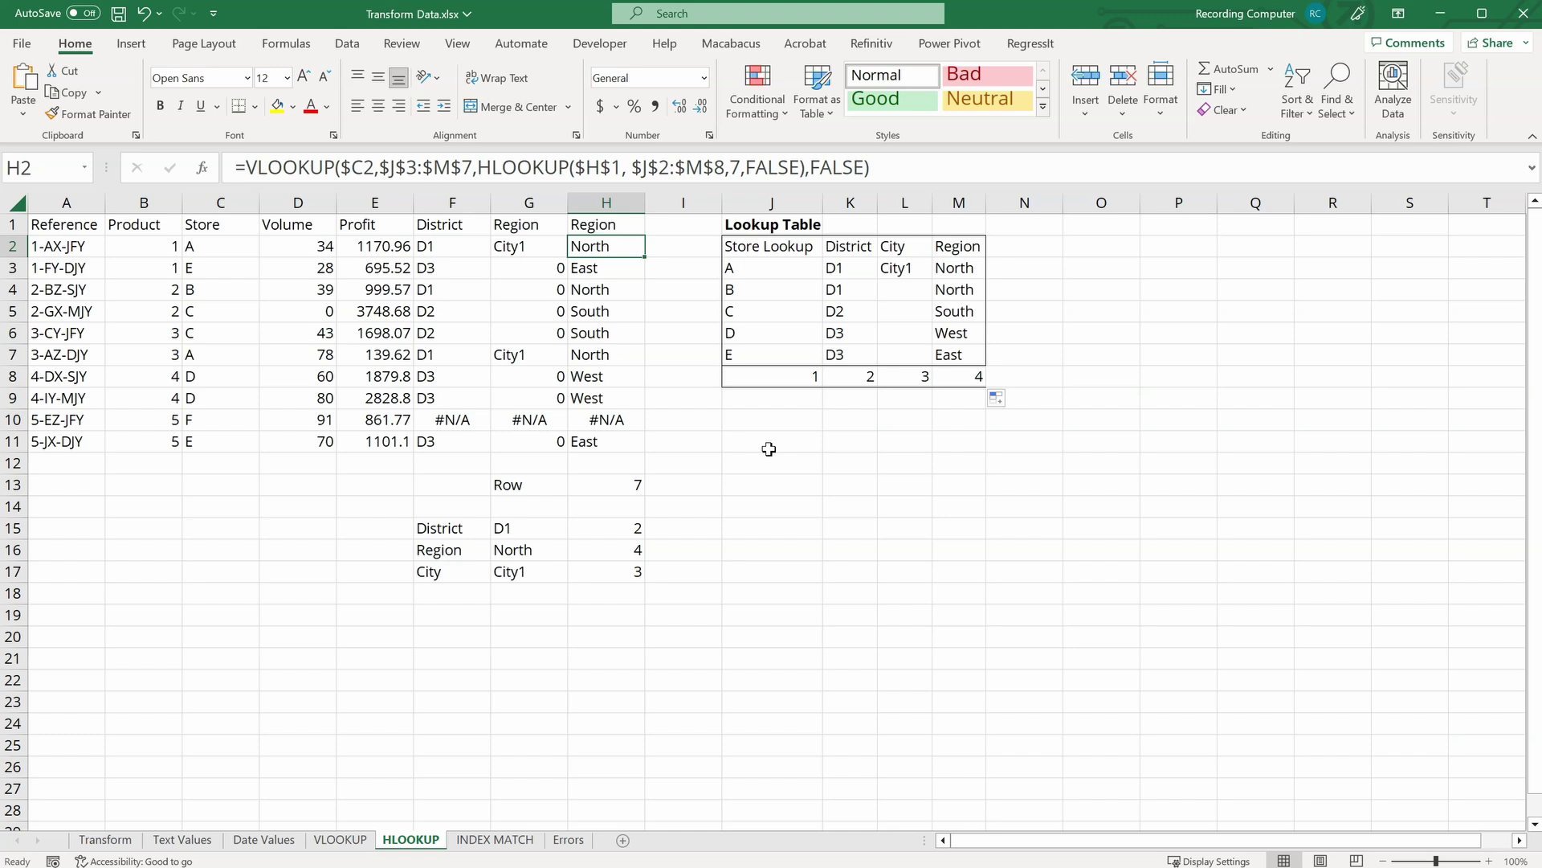
Step: On the INDEX MATCH sheet, enter =INDEX(L3:N8,1,1) in L13 to return the lookup table's first cell
key(ctrl+Page_Down)
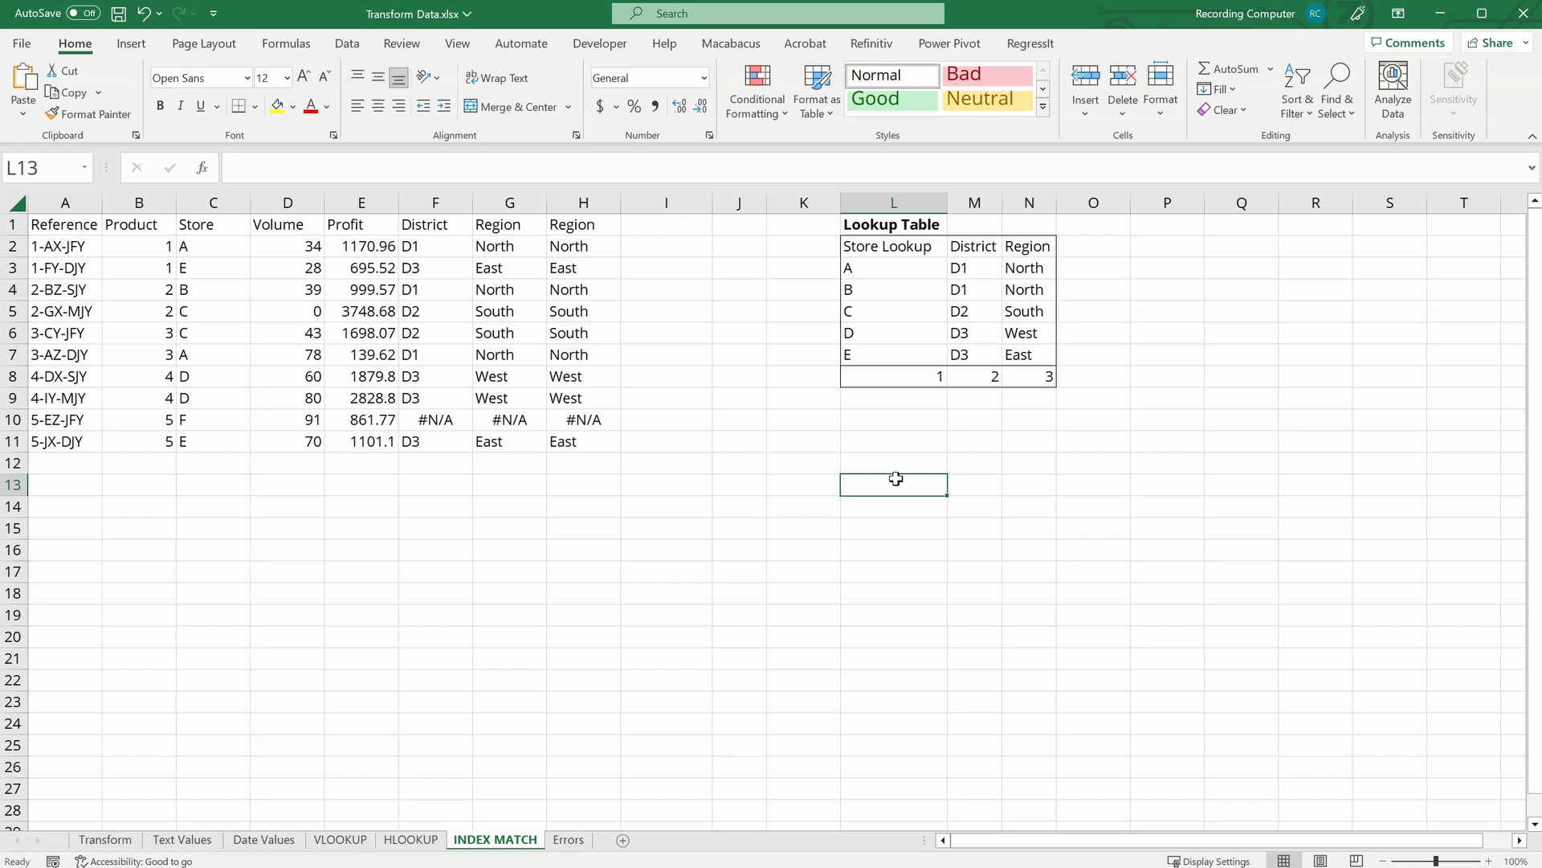
text(=INDEX()
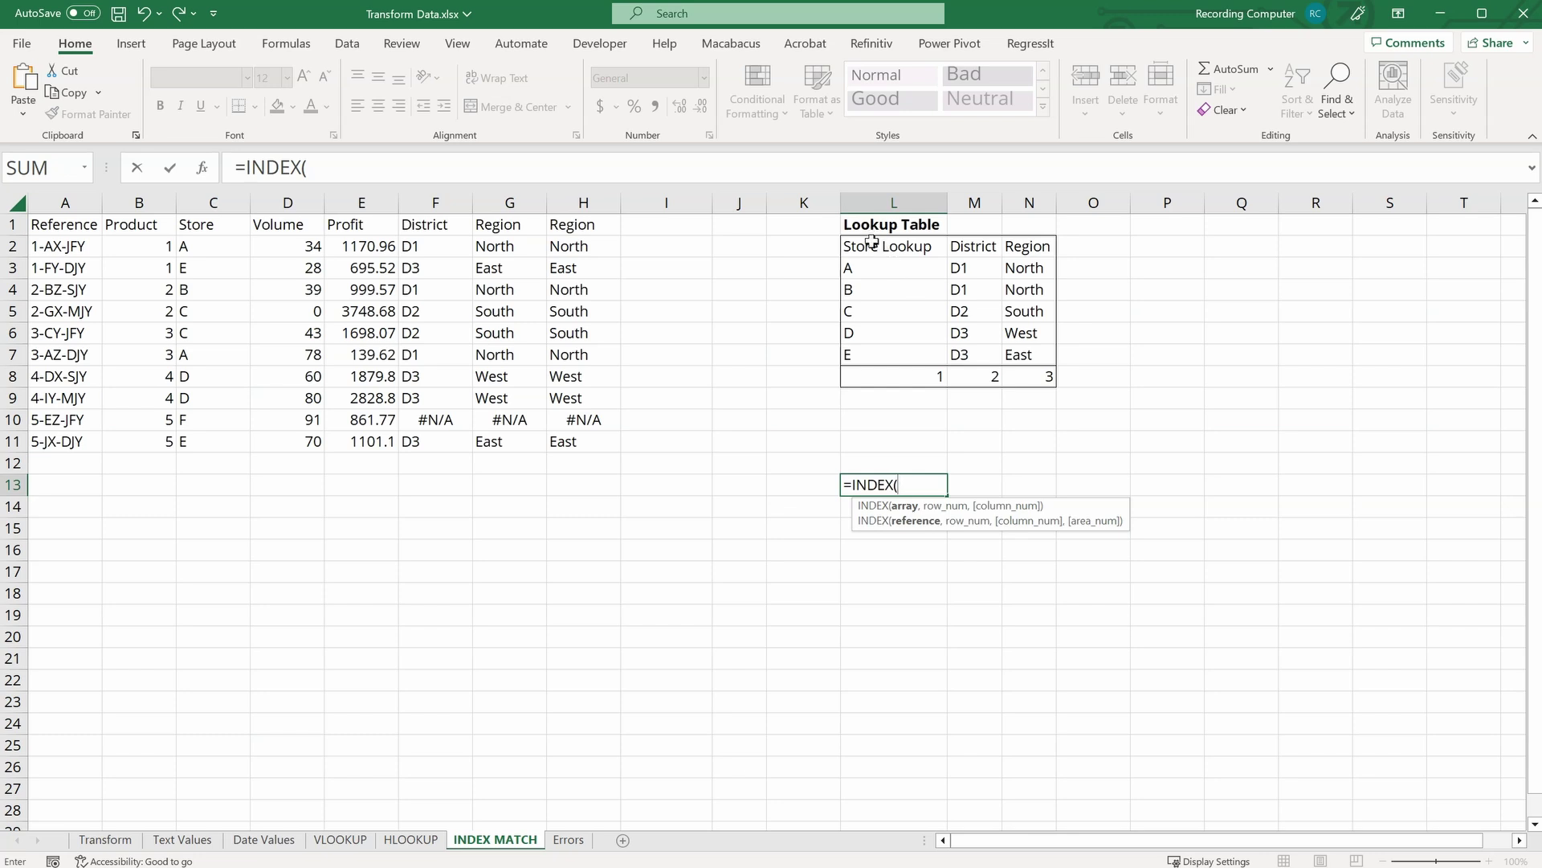
drag(872, 267, 1030, 379)
text(,)
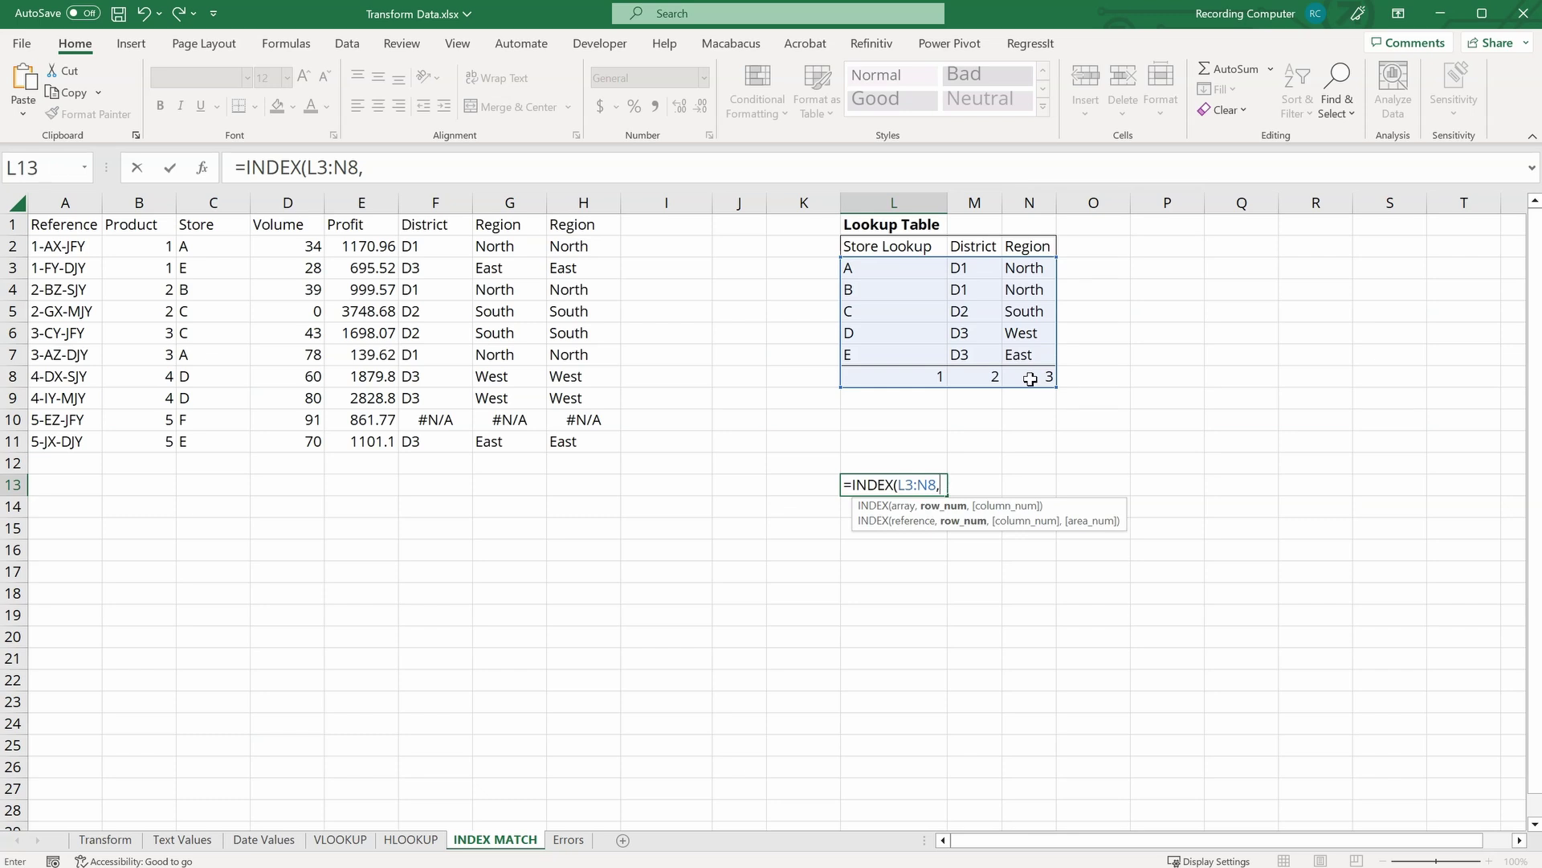
text(1,)
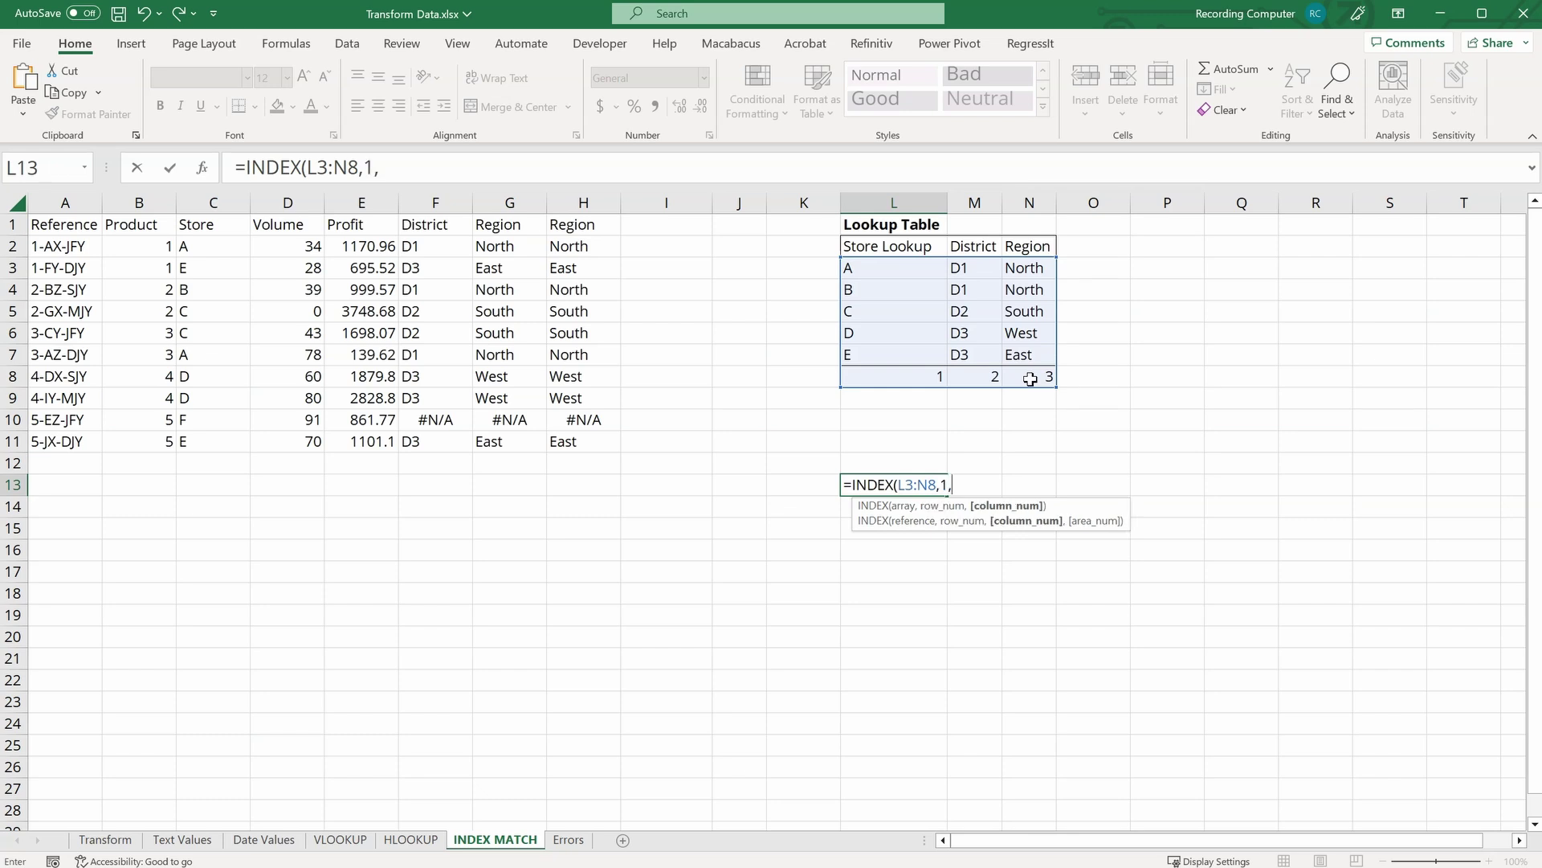
text(1))
key(Return)
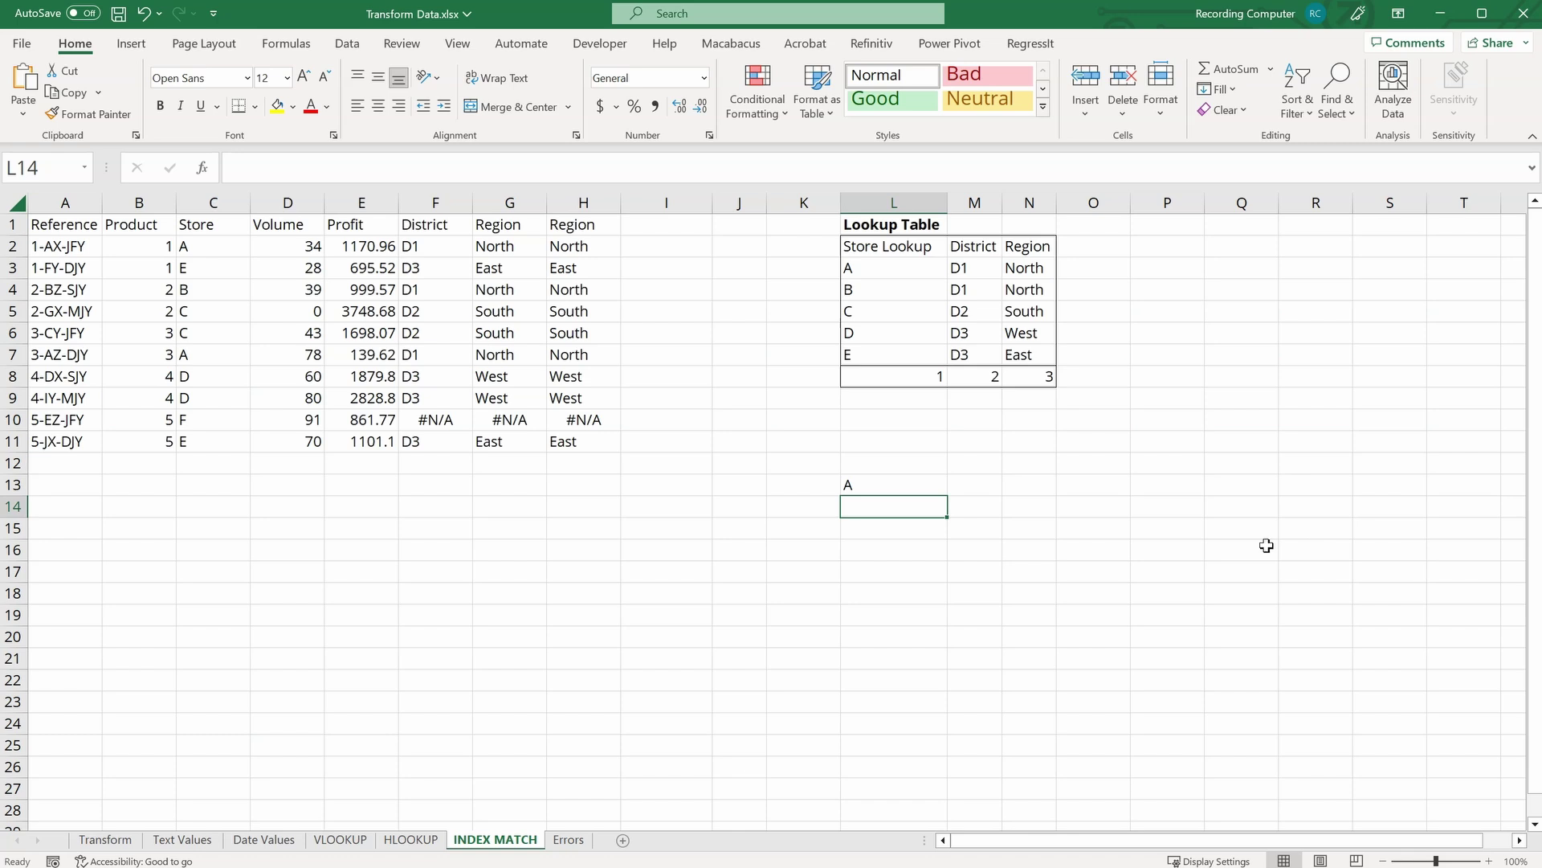
Step: Enter the row numbers 1 to 6 down K13:K18, beside the INDEX formula
click(856, 485)
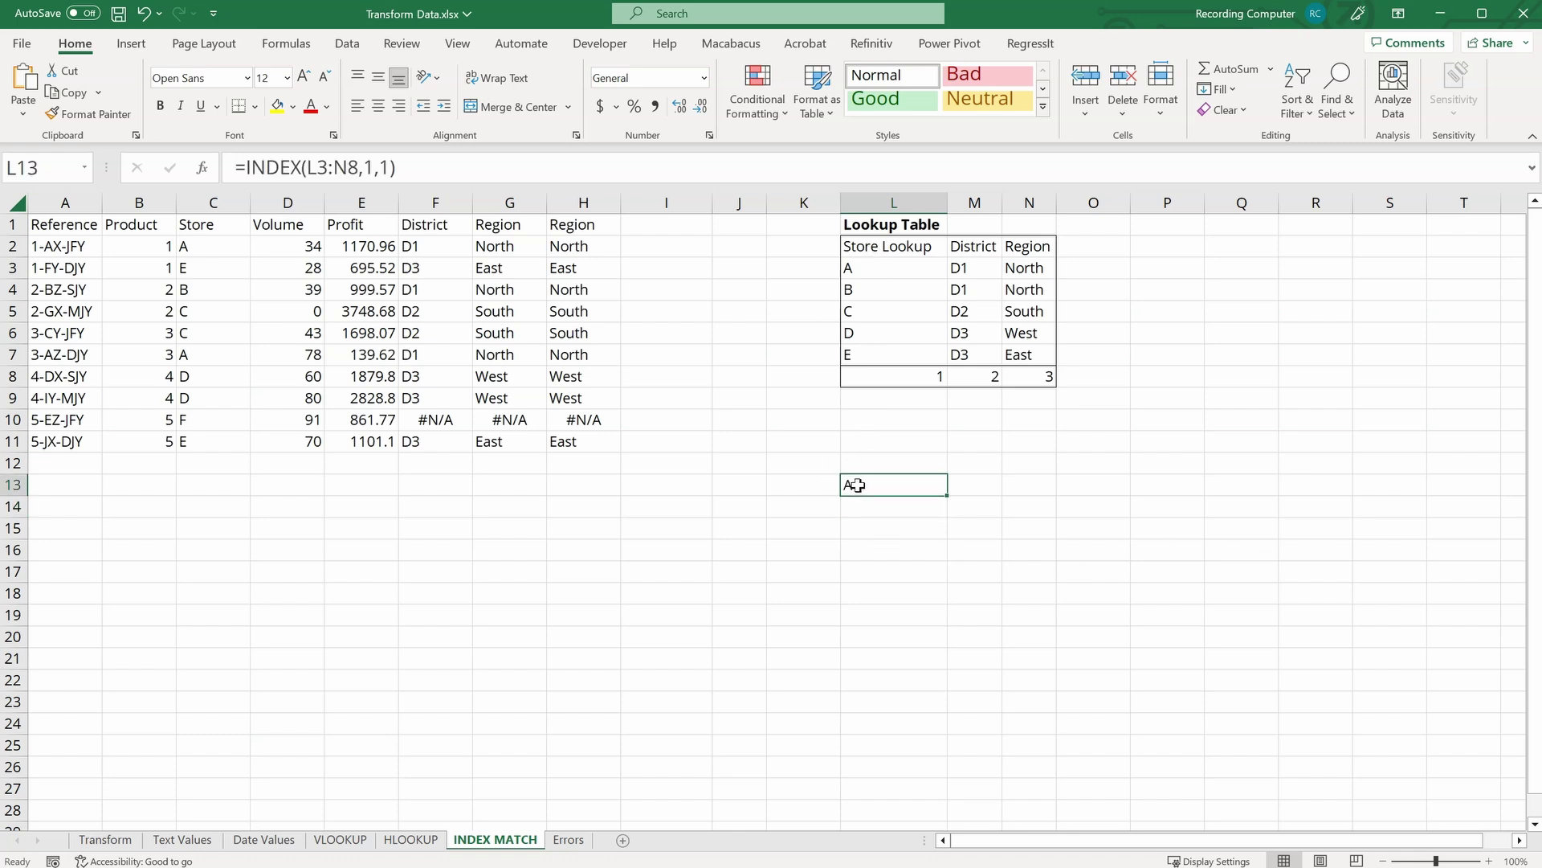
key(Left)
text(1)
key(Return)
text(2)
key(Return)
text(3)
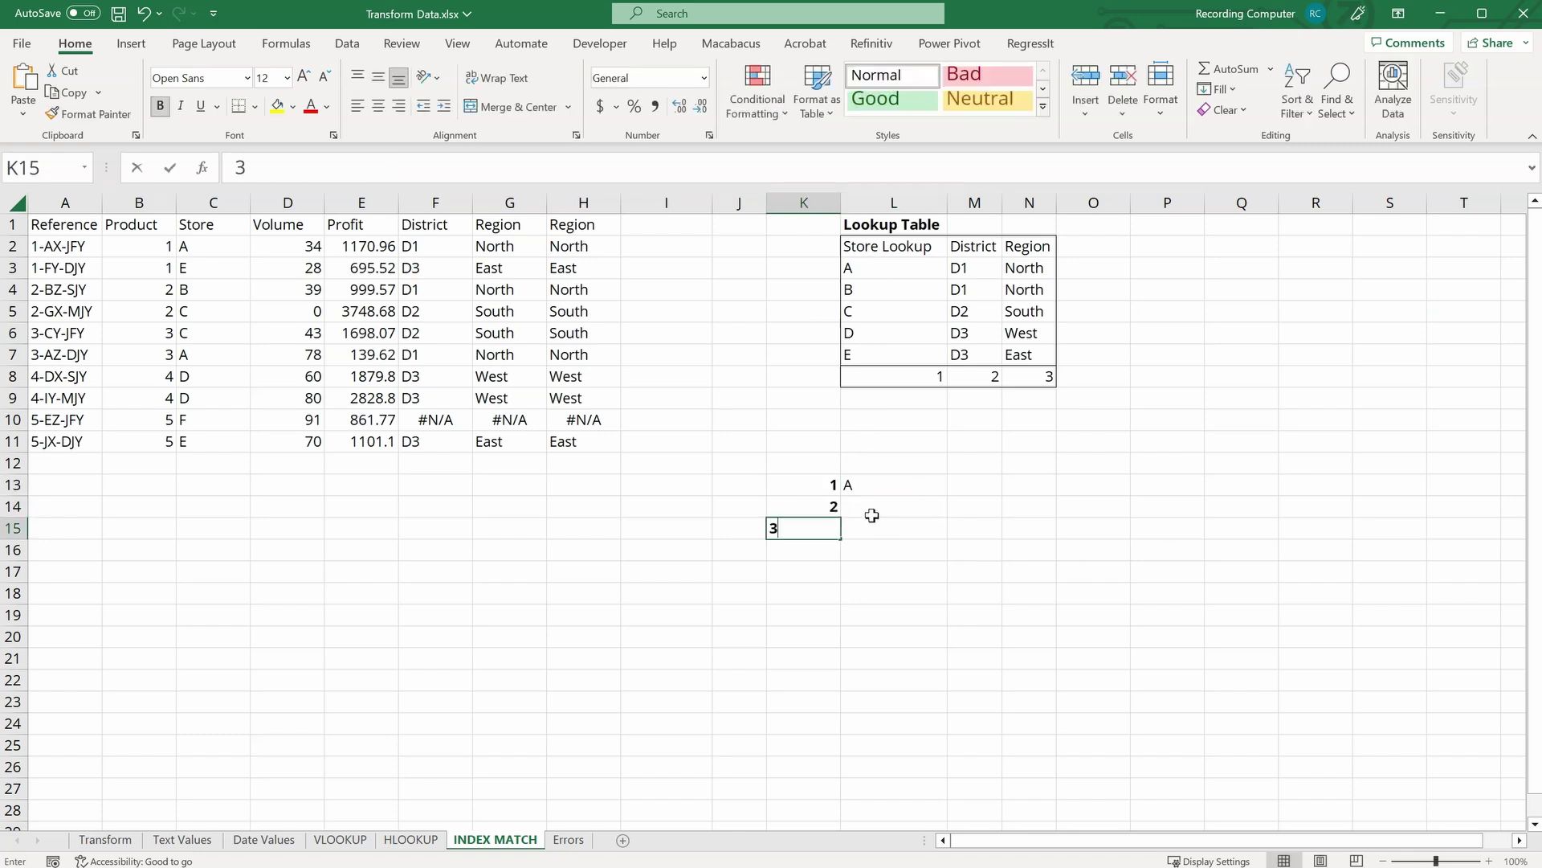
key(Return)
text(4)
key(Return)
text(5)
key(Return)
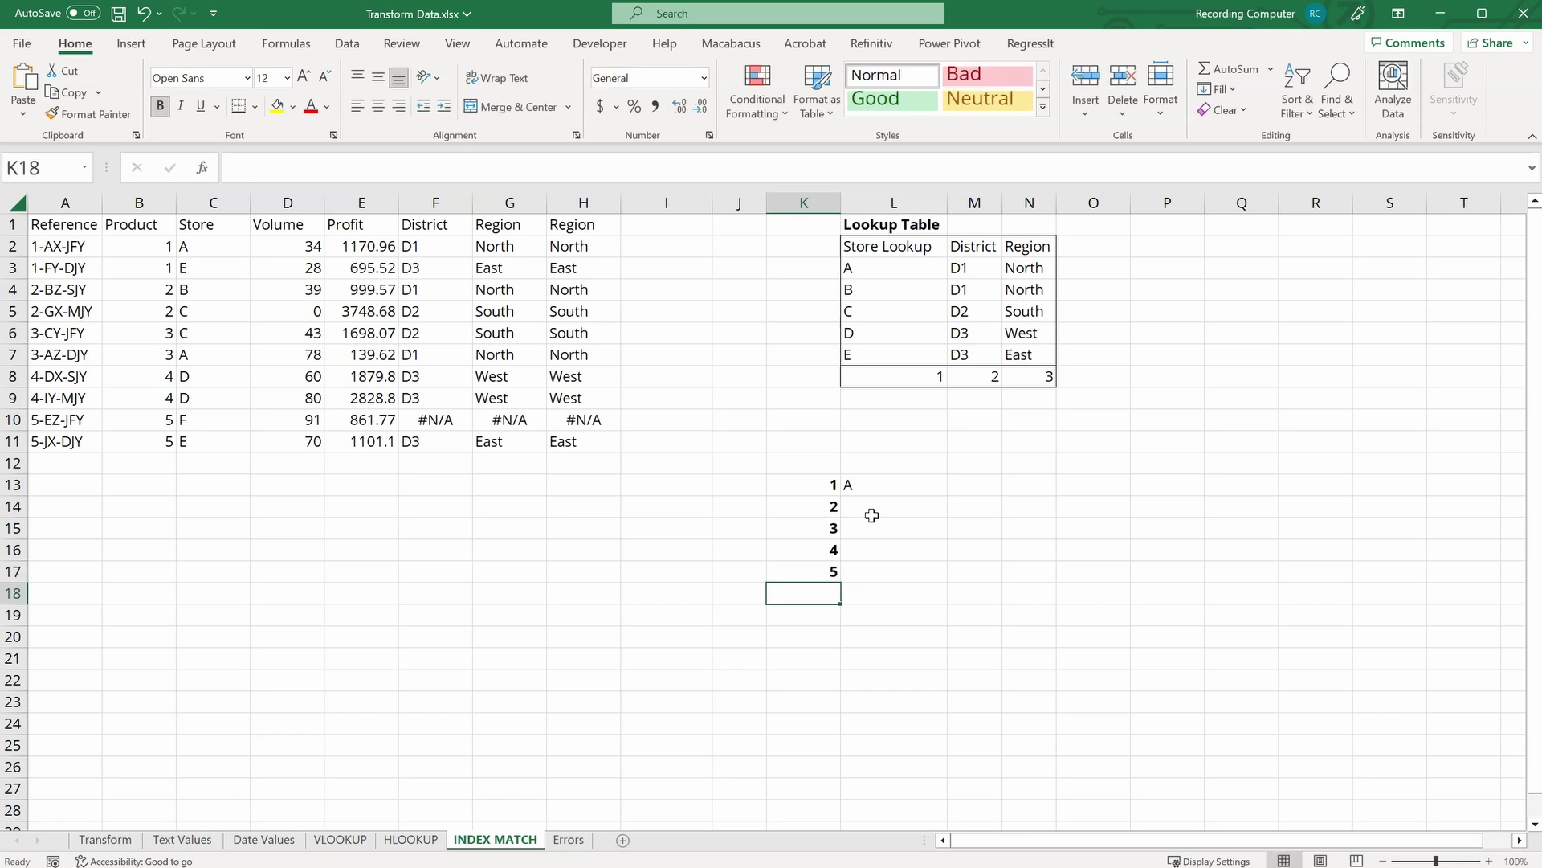
text(6)
key(Return)
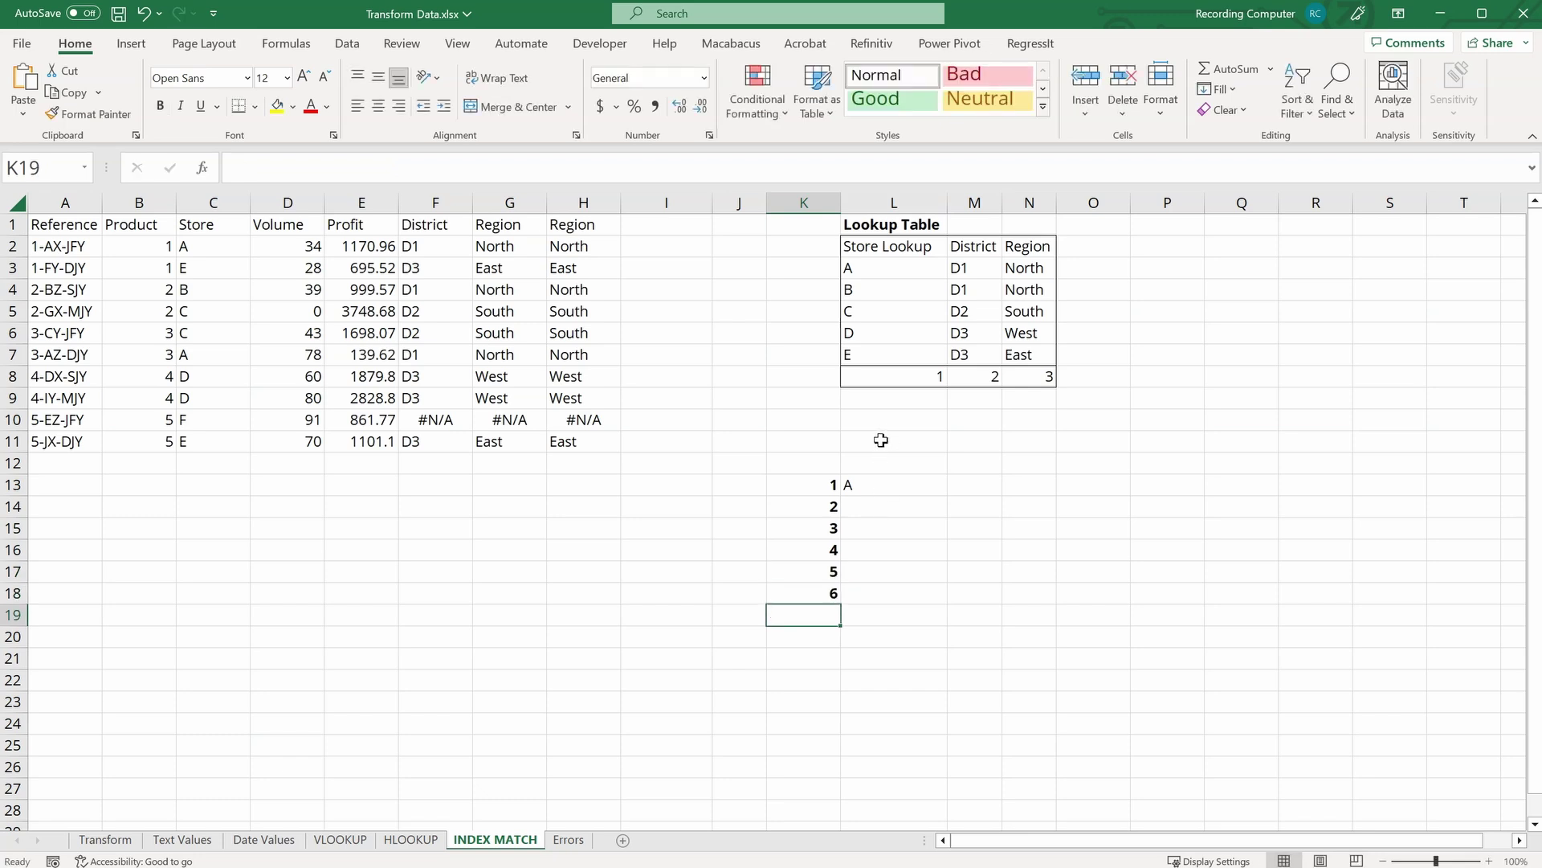
Step: Enter the column numbers 1, 2 and 3 across L12:N12, above the INDEX formula
click(874, 457)
text(1)
key(Tab)
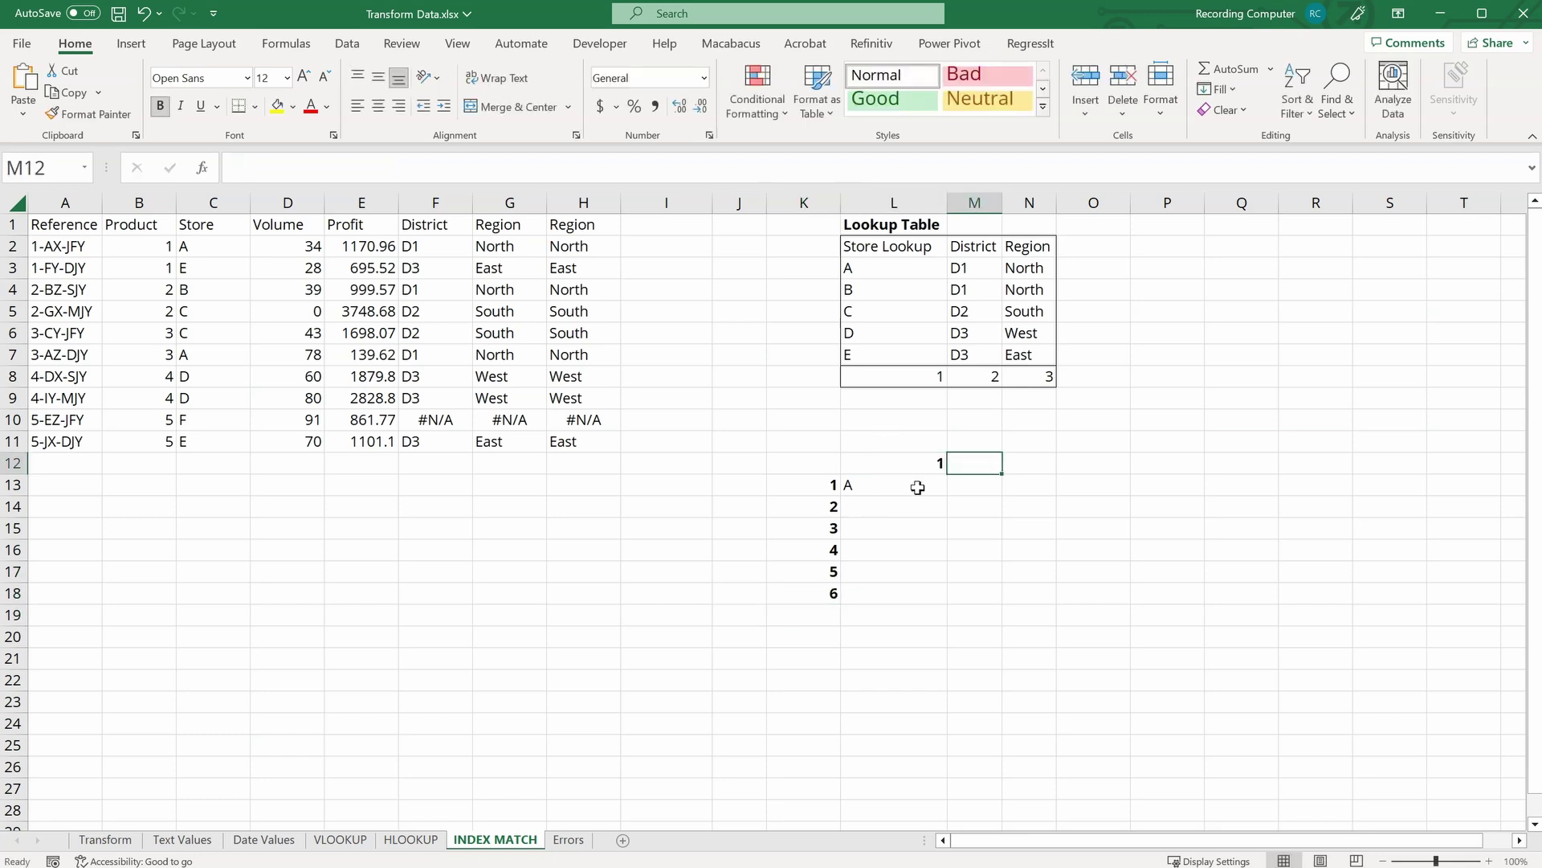
text(2)
key(Tab)
text(3)
key(Tab)
Step: In the L13 INDEX formula, make the array absolute as $L$3:$N$8 and replace the row number with $K13
click(939, 480)
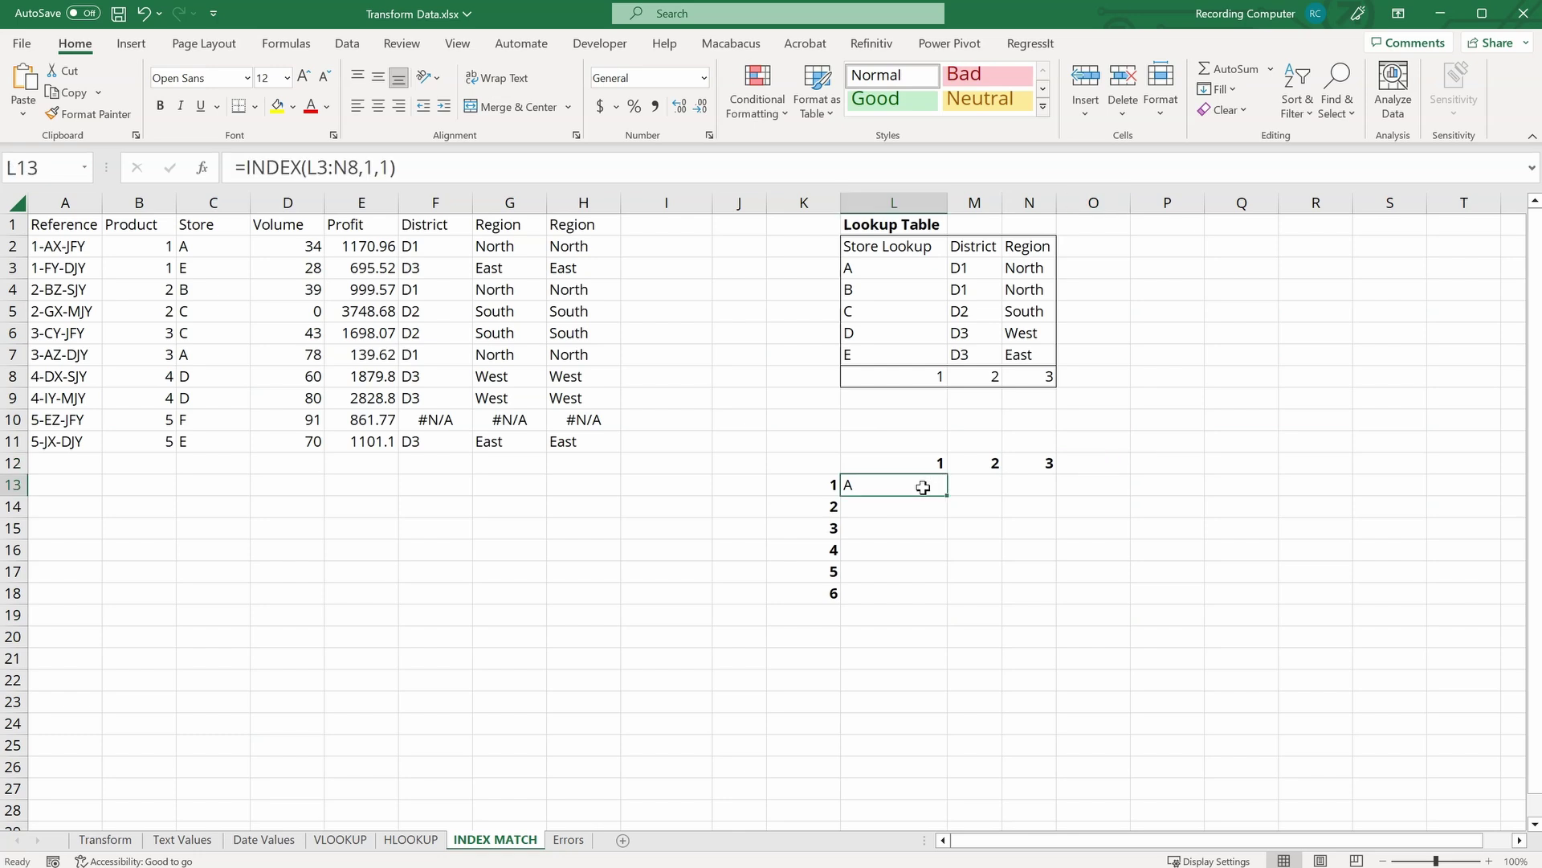
drag(358, 166, 307, 166)
key(F4)
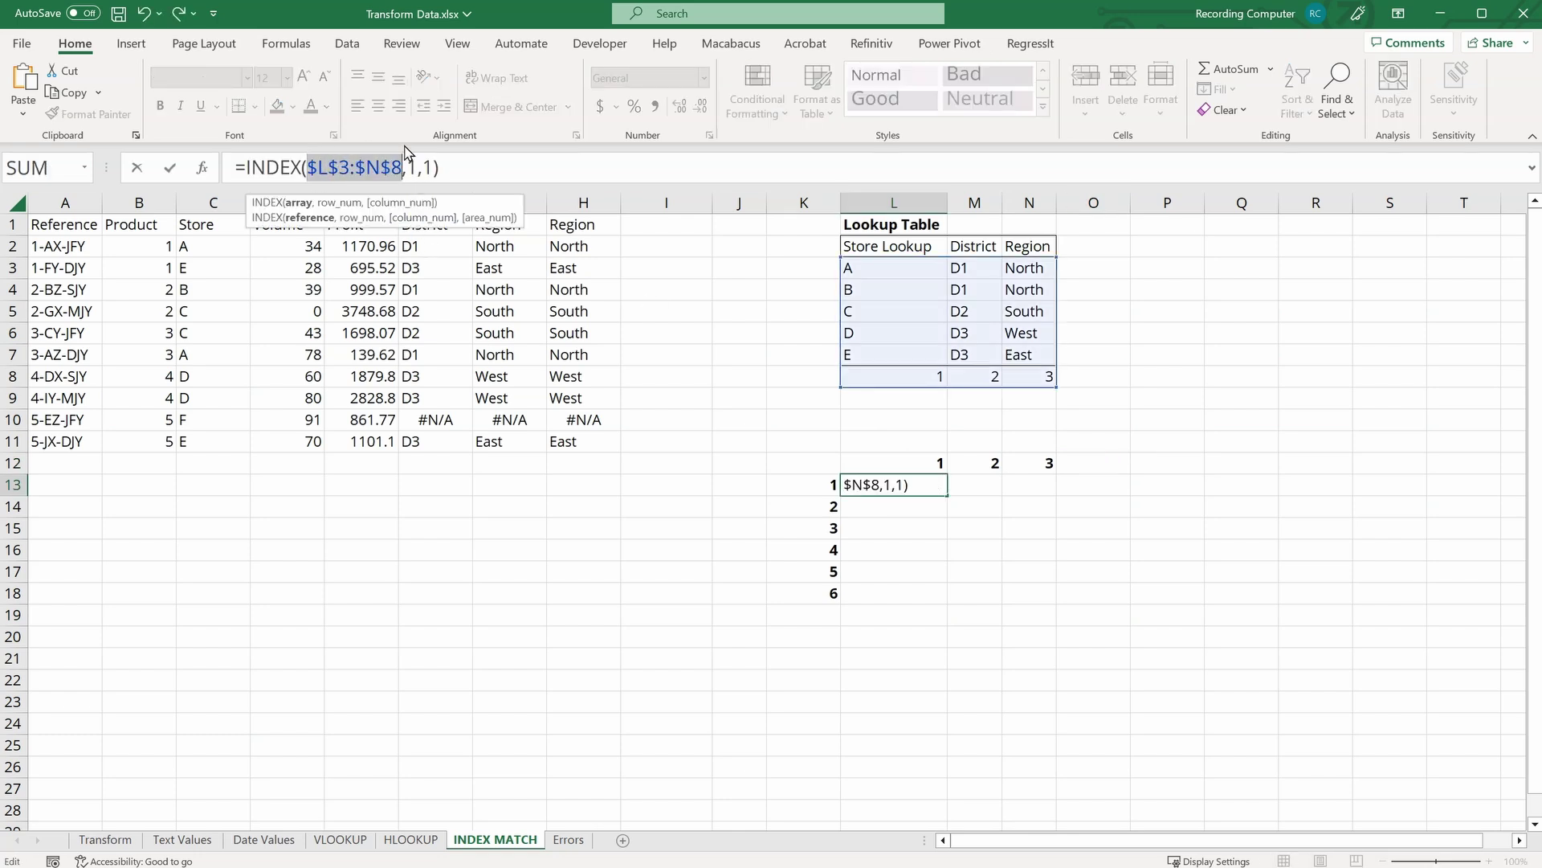
click(415, 168)
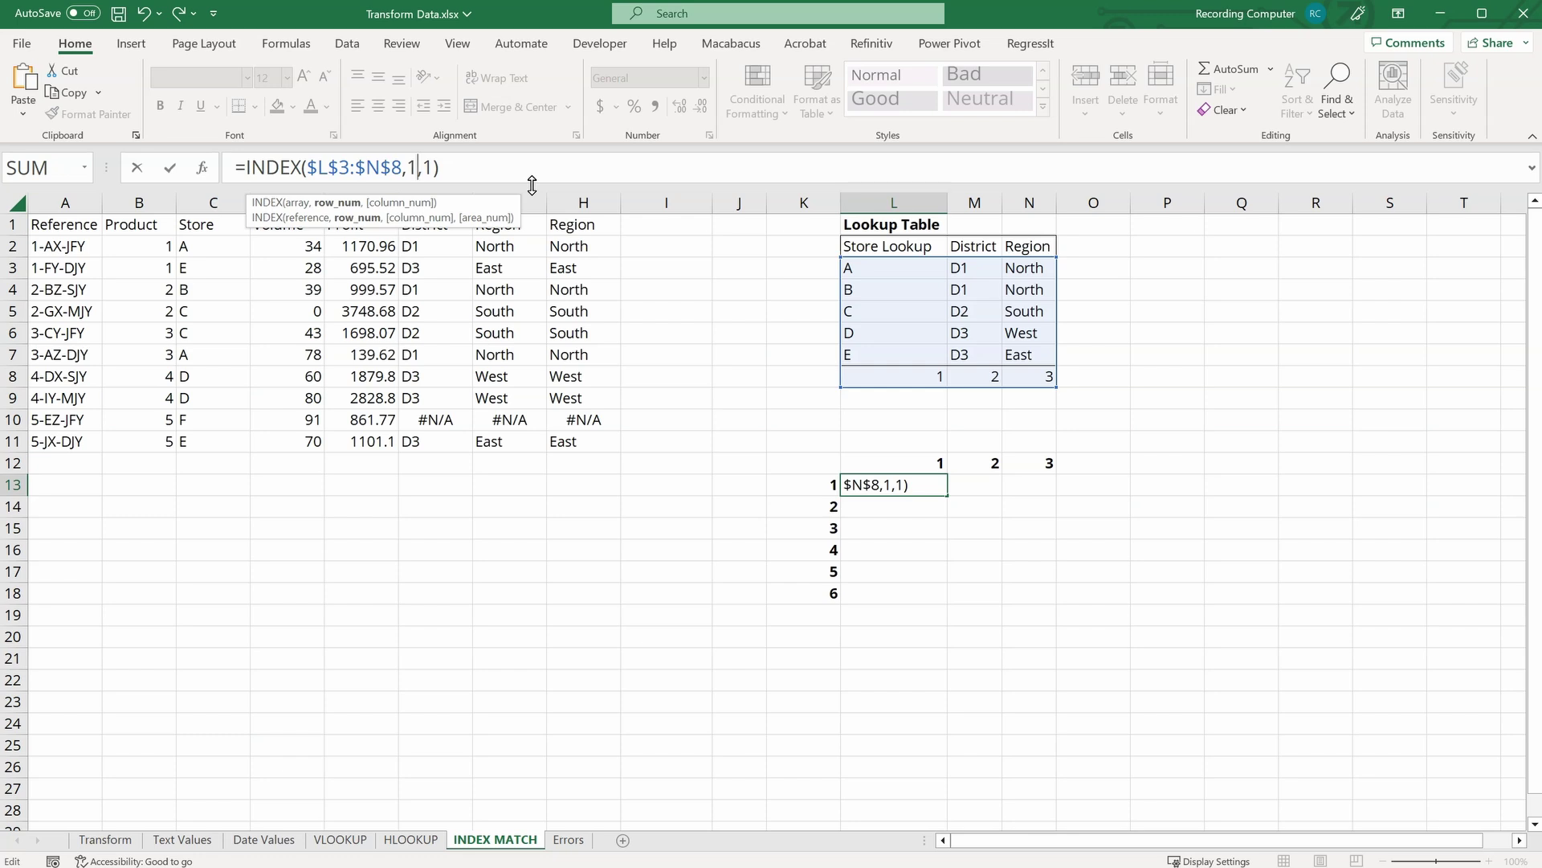
key(BackSpace)
click(814, 486)
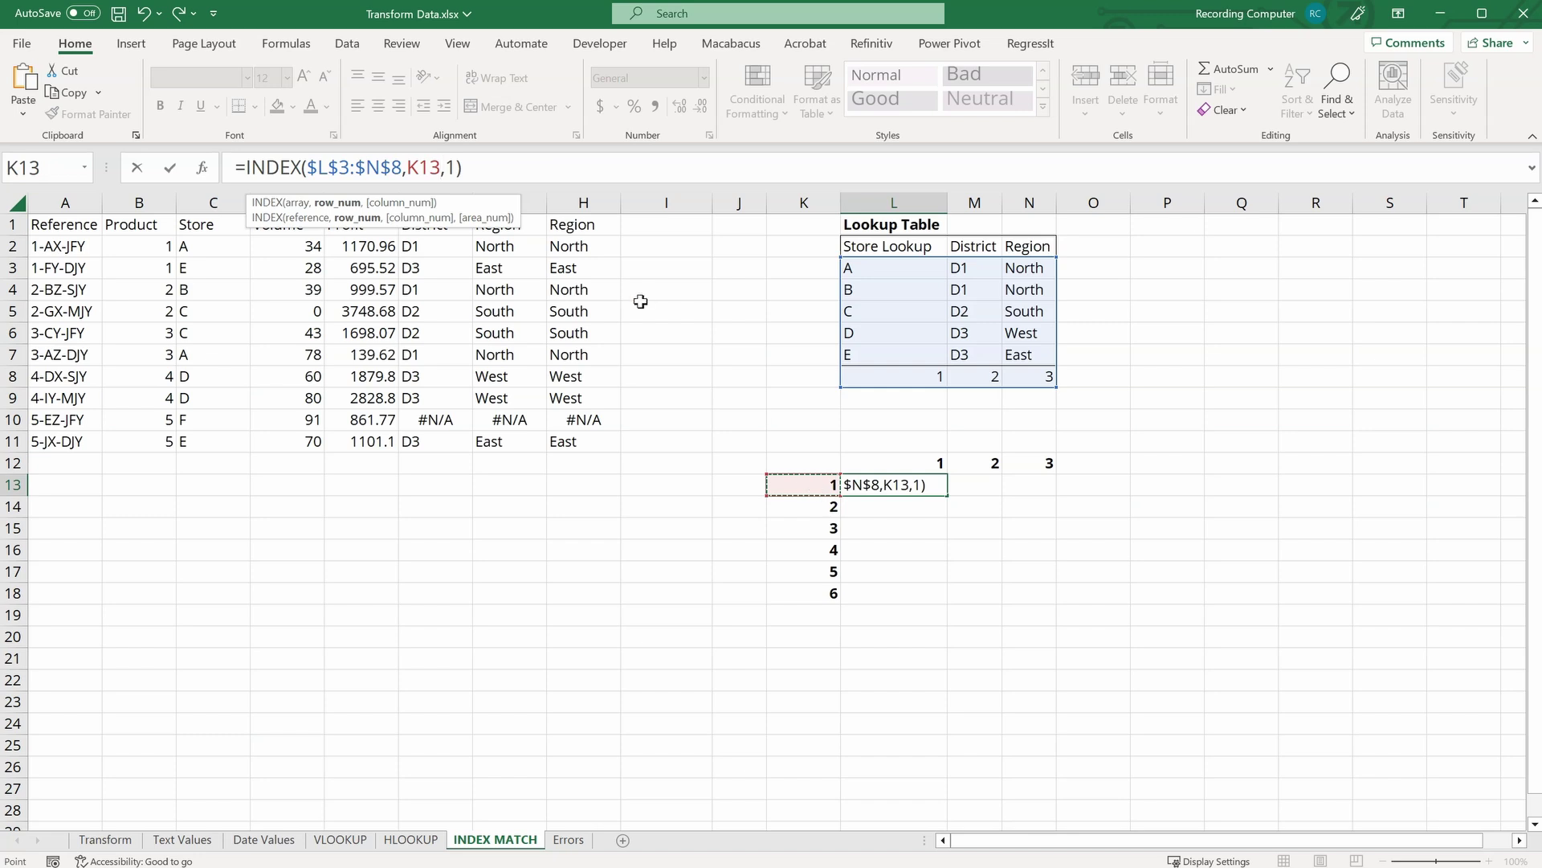
click(440, 167)
key(F4)
key(F4)
key(F4)
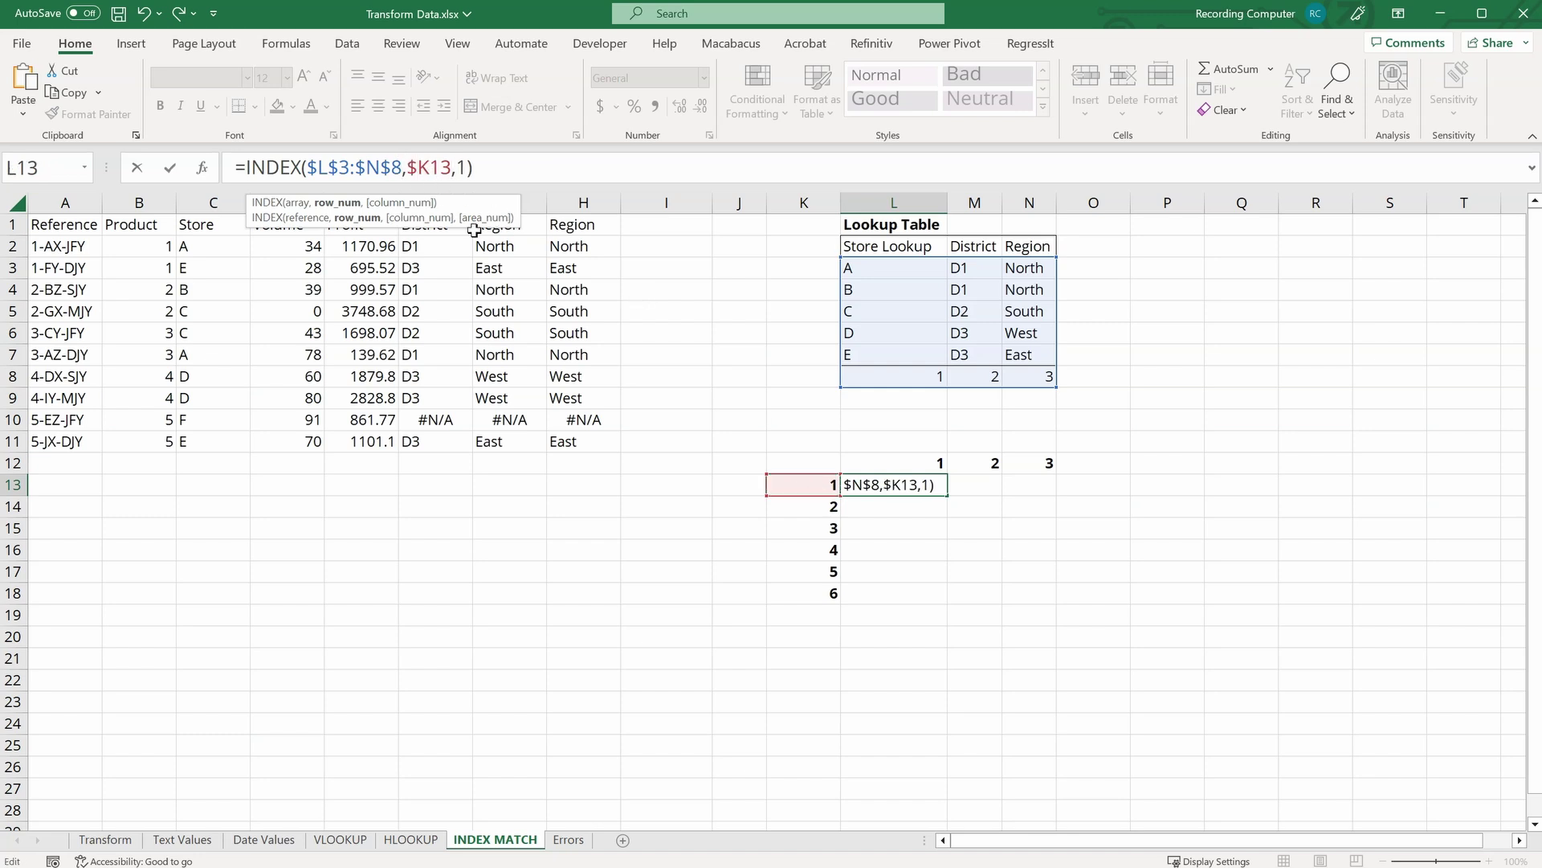
Step: Replace the column number in the L13 INDEX formula with the row-locked reference L$12
click(465, 168)
key(Delete)
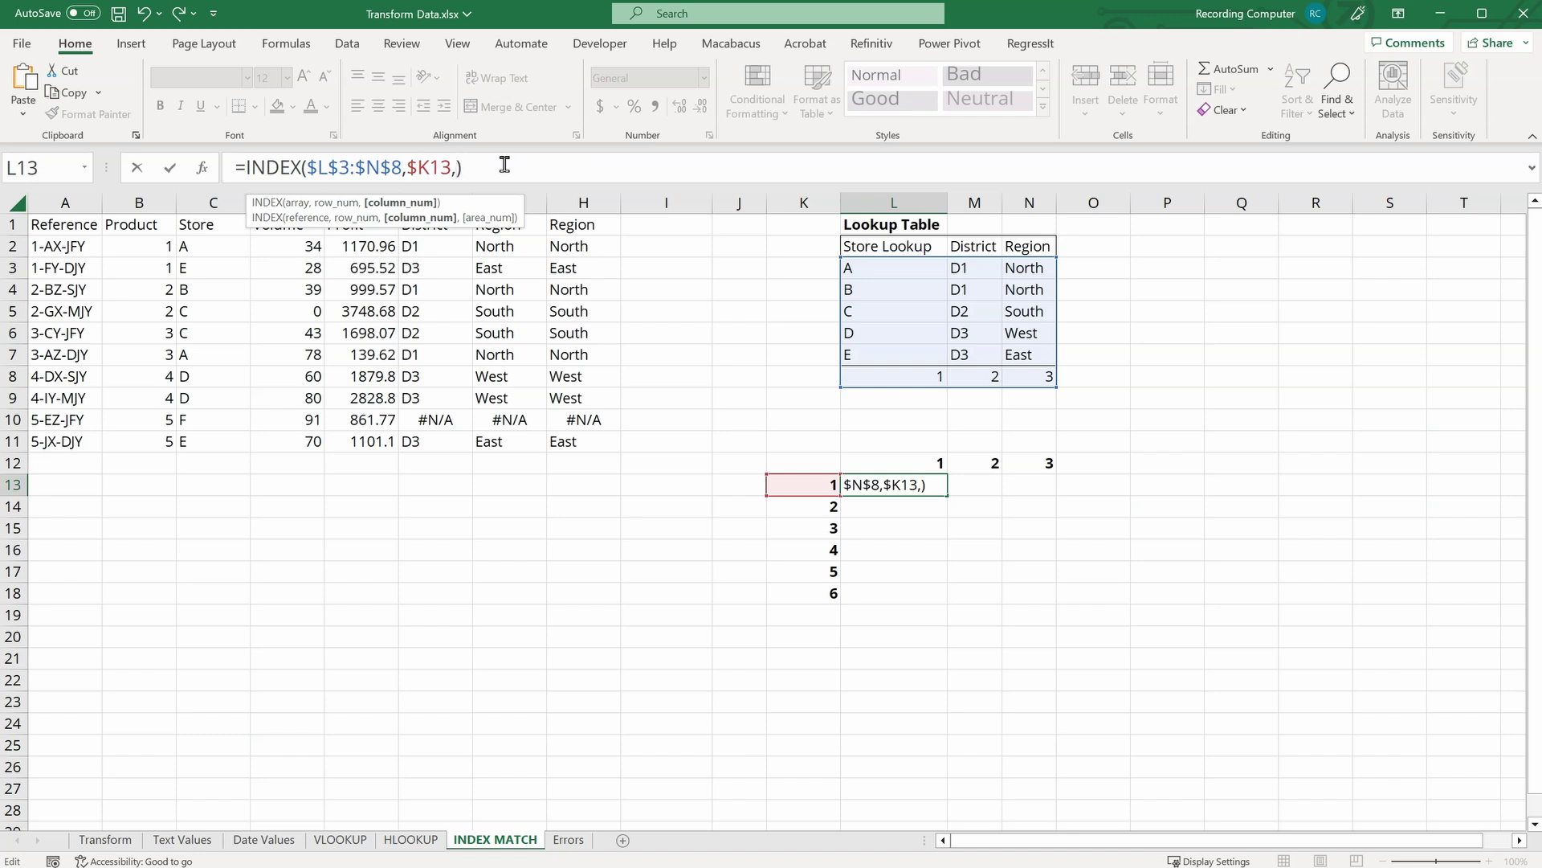
click(906, 461)
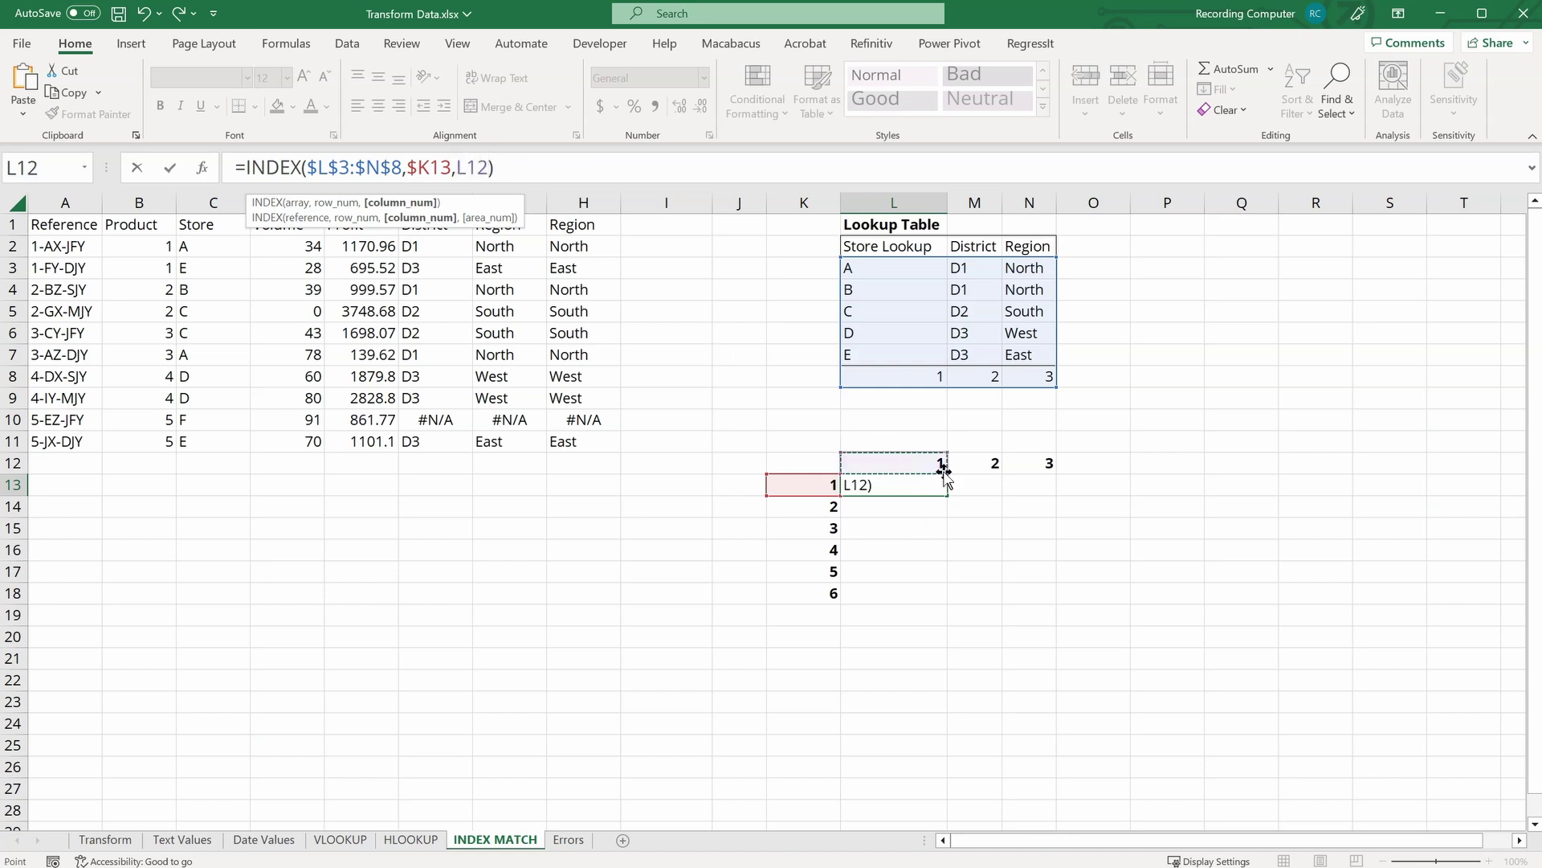
key(F2)
key(Left)
key(Left)
text($)
key(Return)
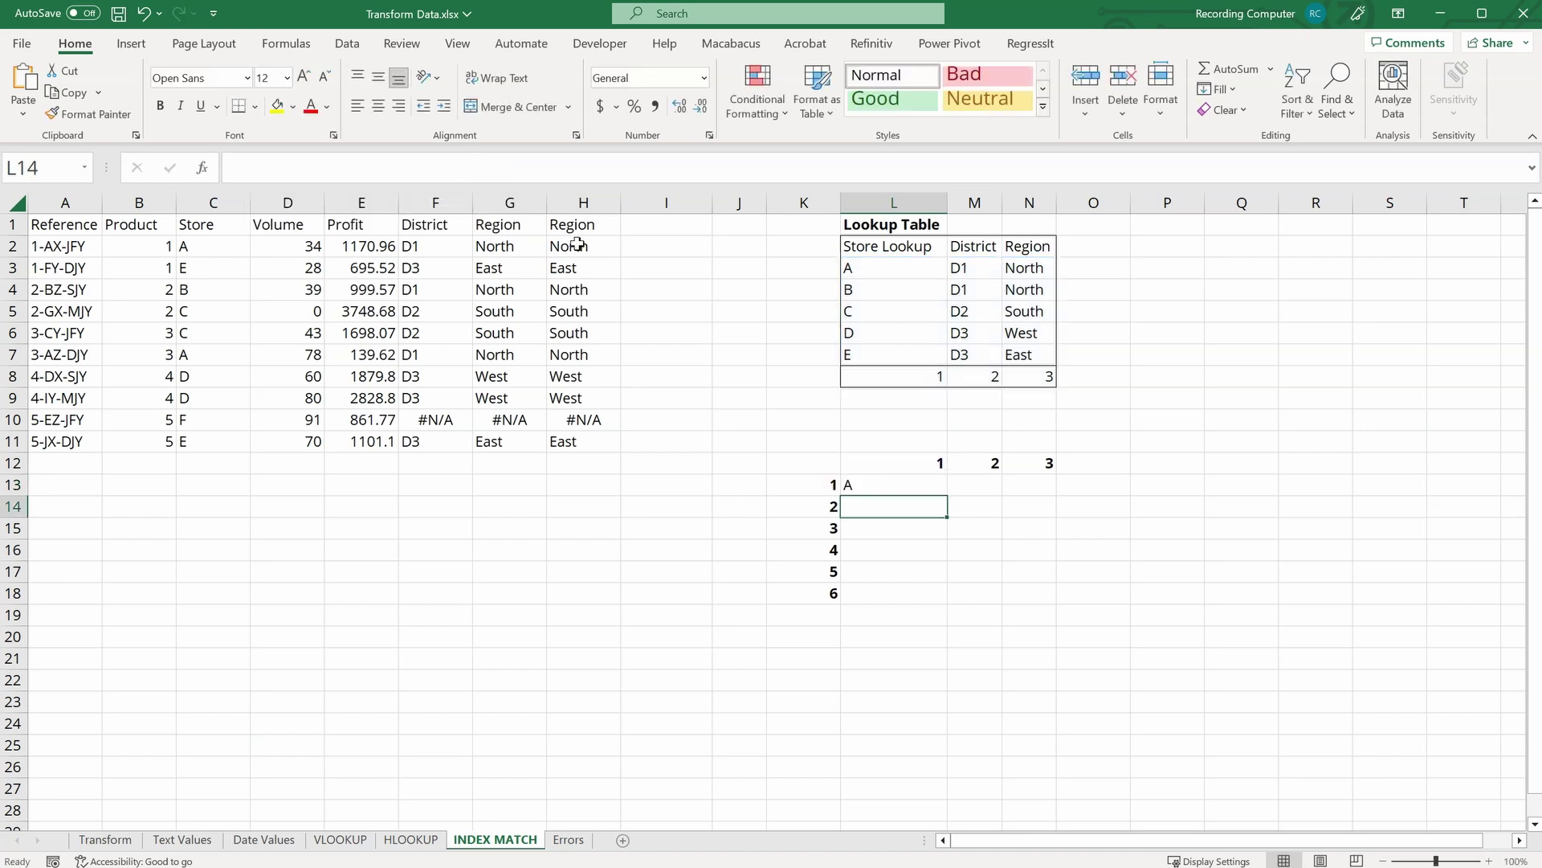
Step: Fill the INDEX formula from L13 across and down through N18
click(909, 485)
drag(947, 495, 1064, 577)
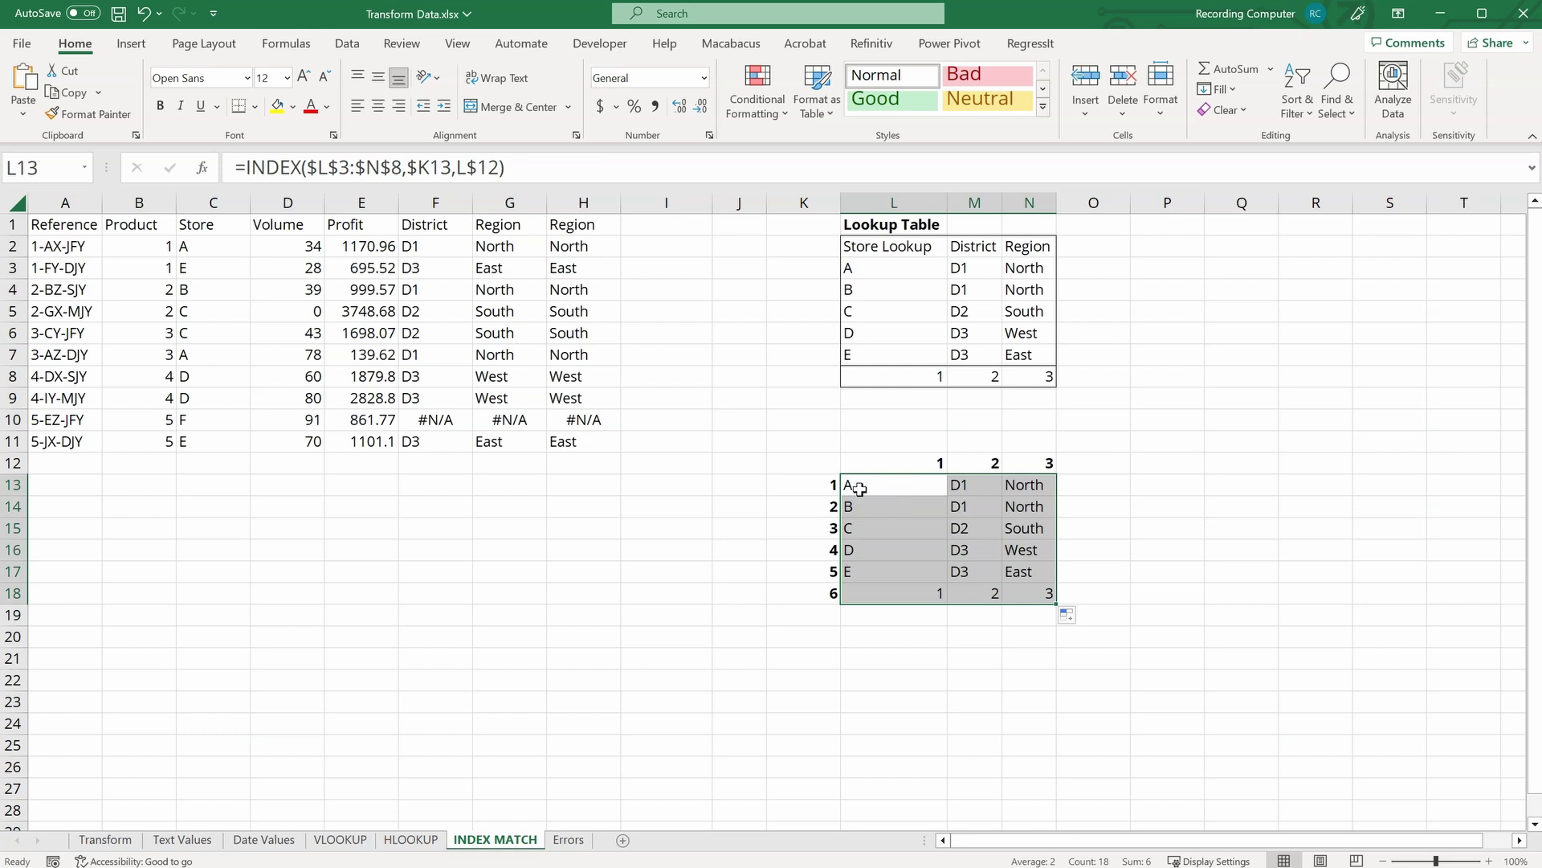
click(858, 489)
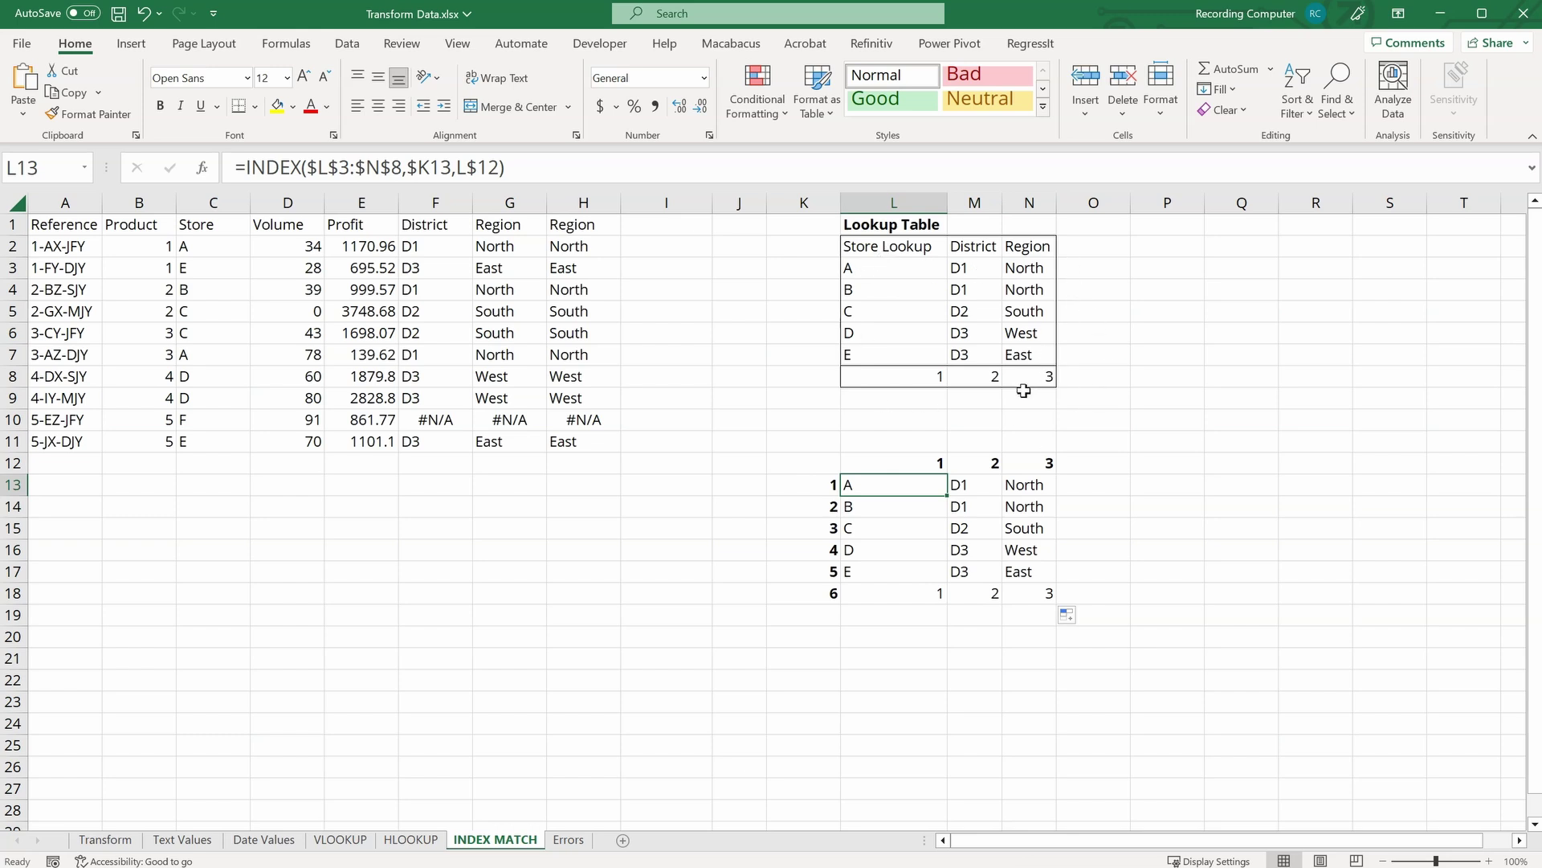
click(921, 621)
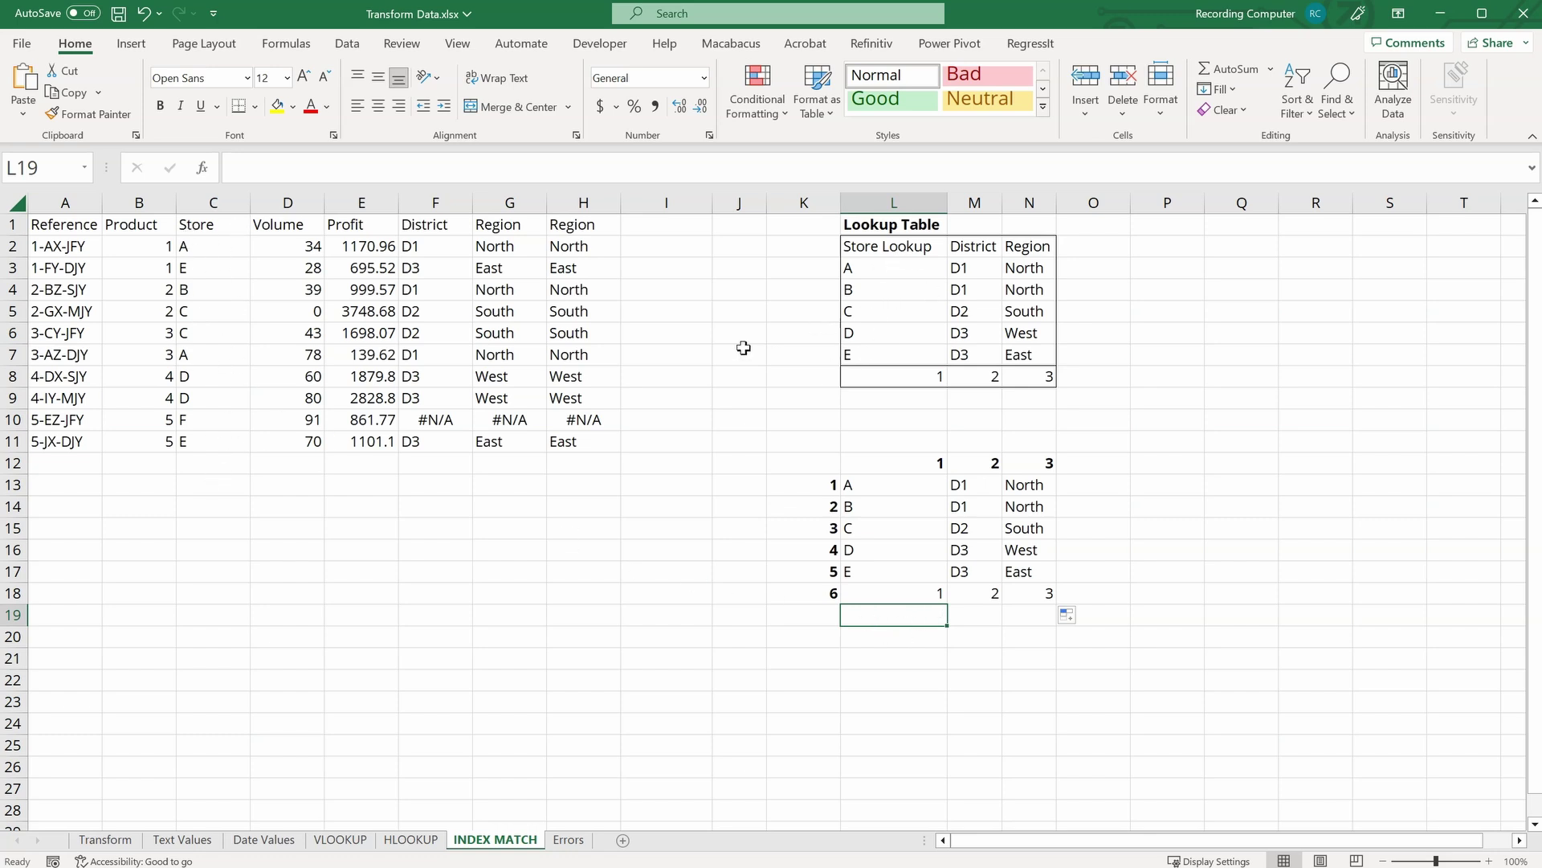
Step: Add the column header "Store - Match" in I1
click(662, 226)
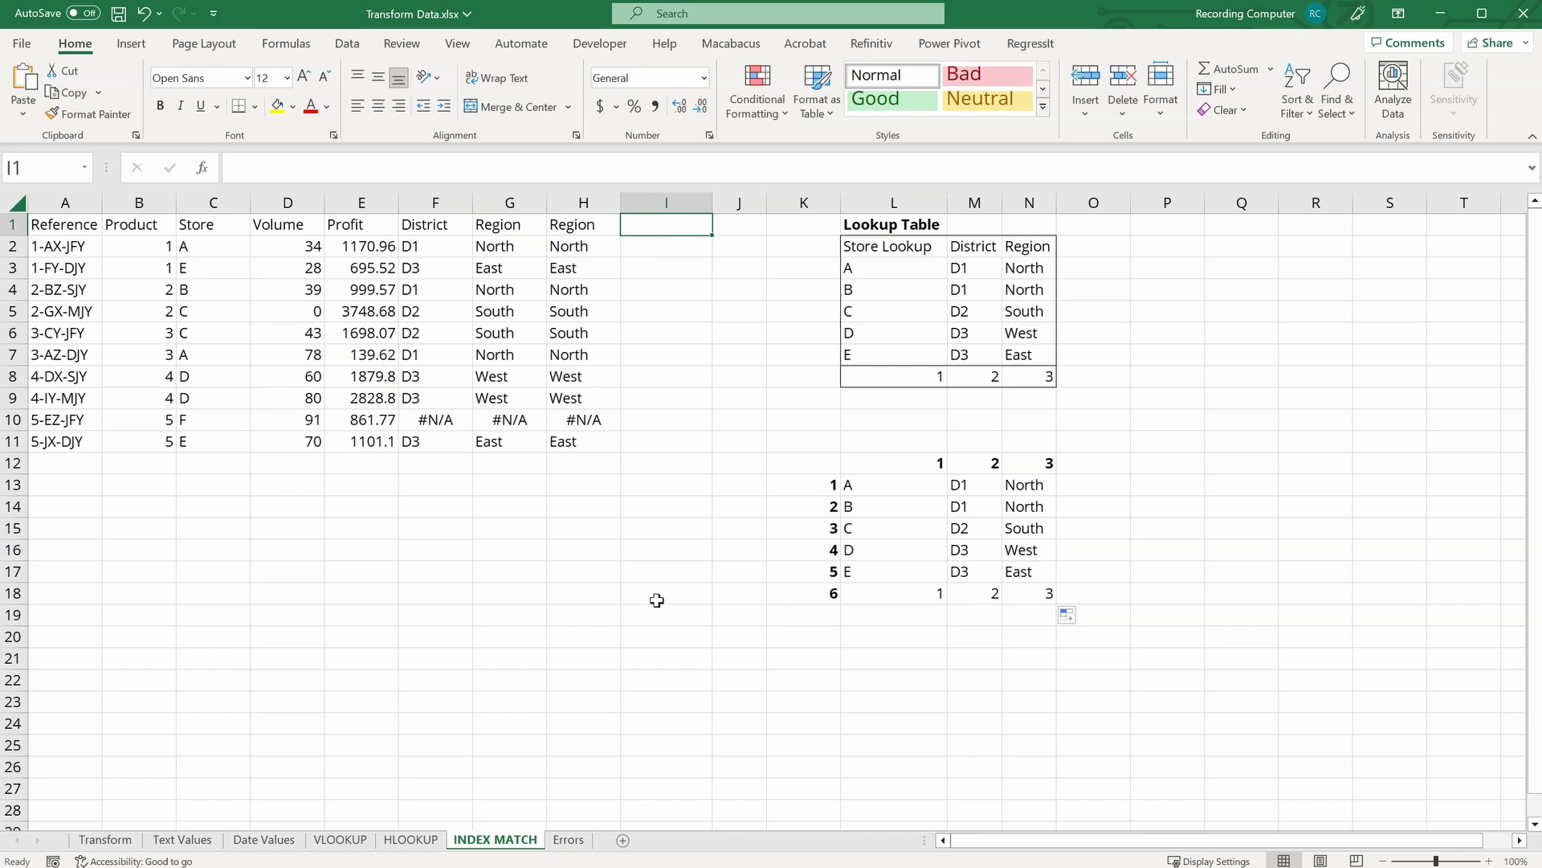
text(St)
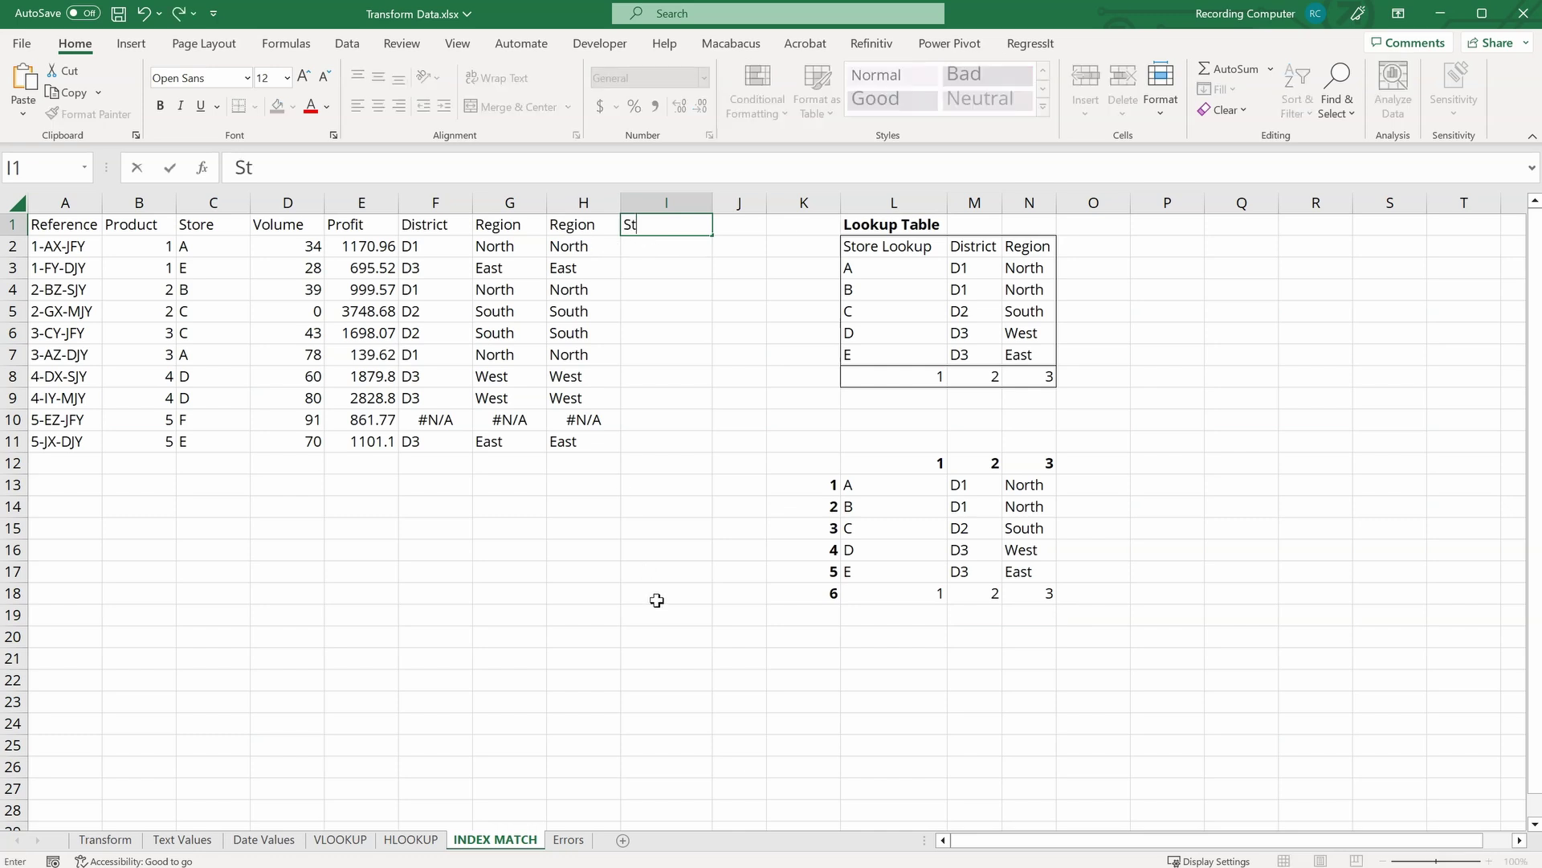
text(ore - Match)
key(Return)
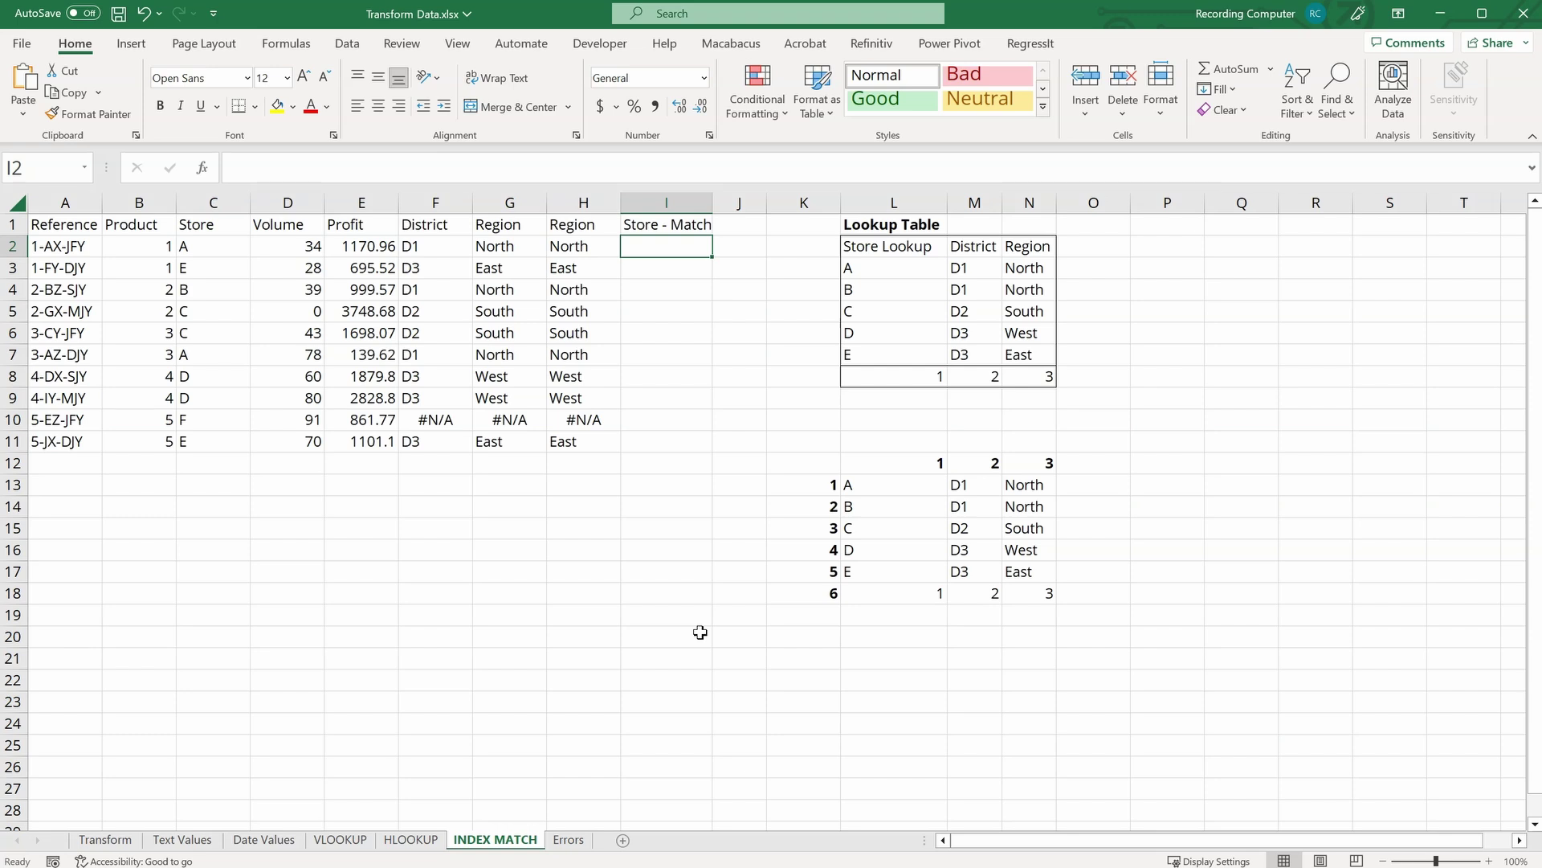
Step: Enter =MATCH(C2,$L$3:$L$7,0) in I2 to find the store's position in the lookup table
text(=mat)
key(Tab)
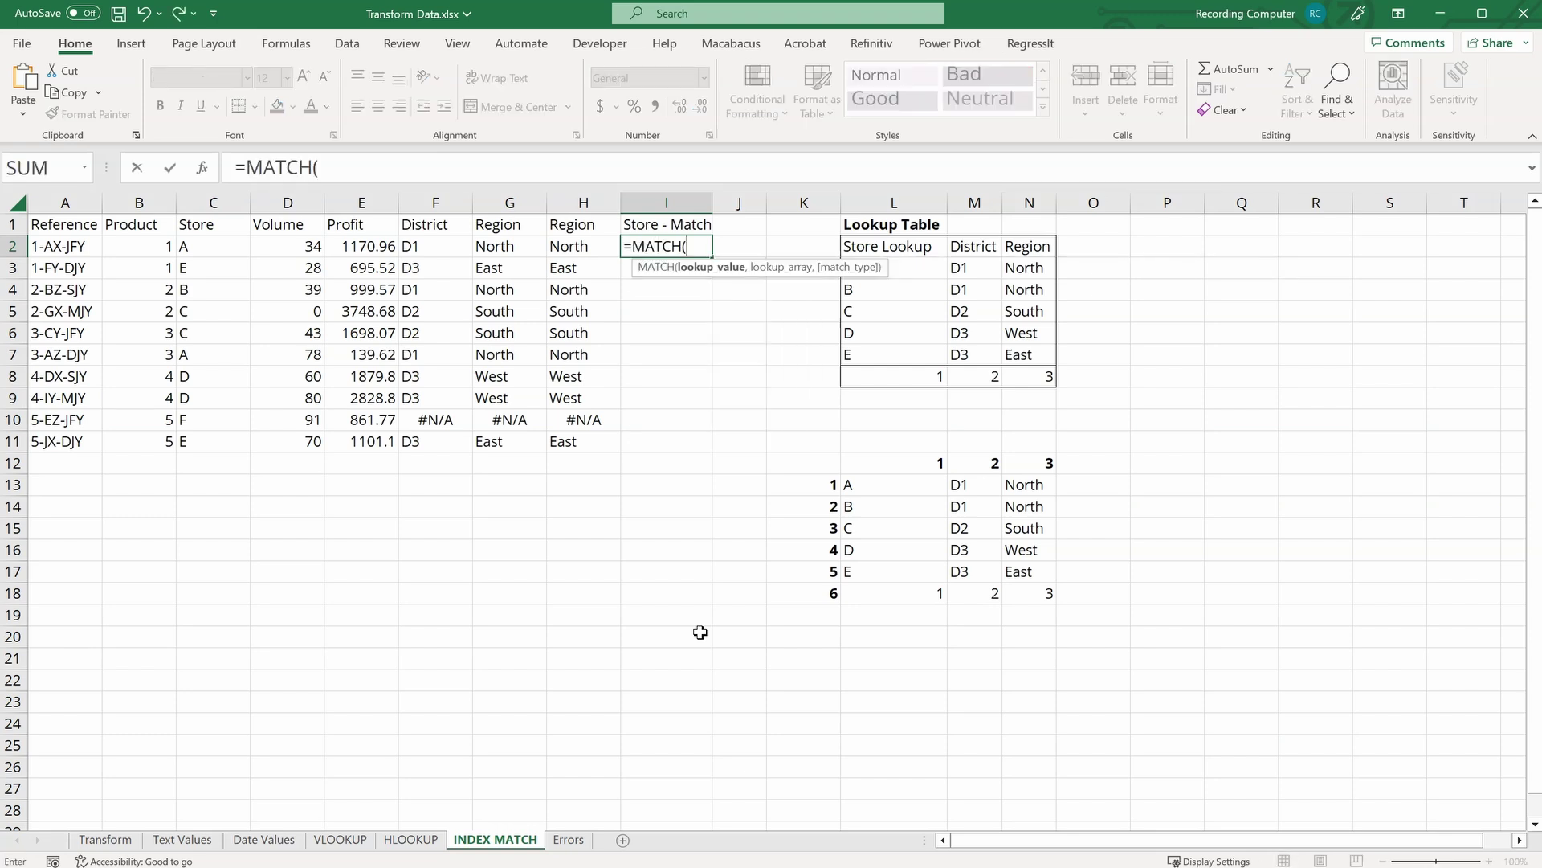
click(216, 247)
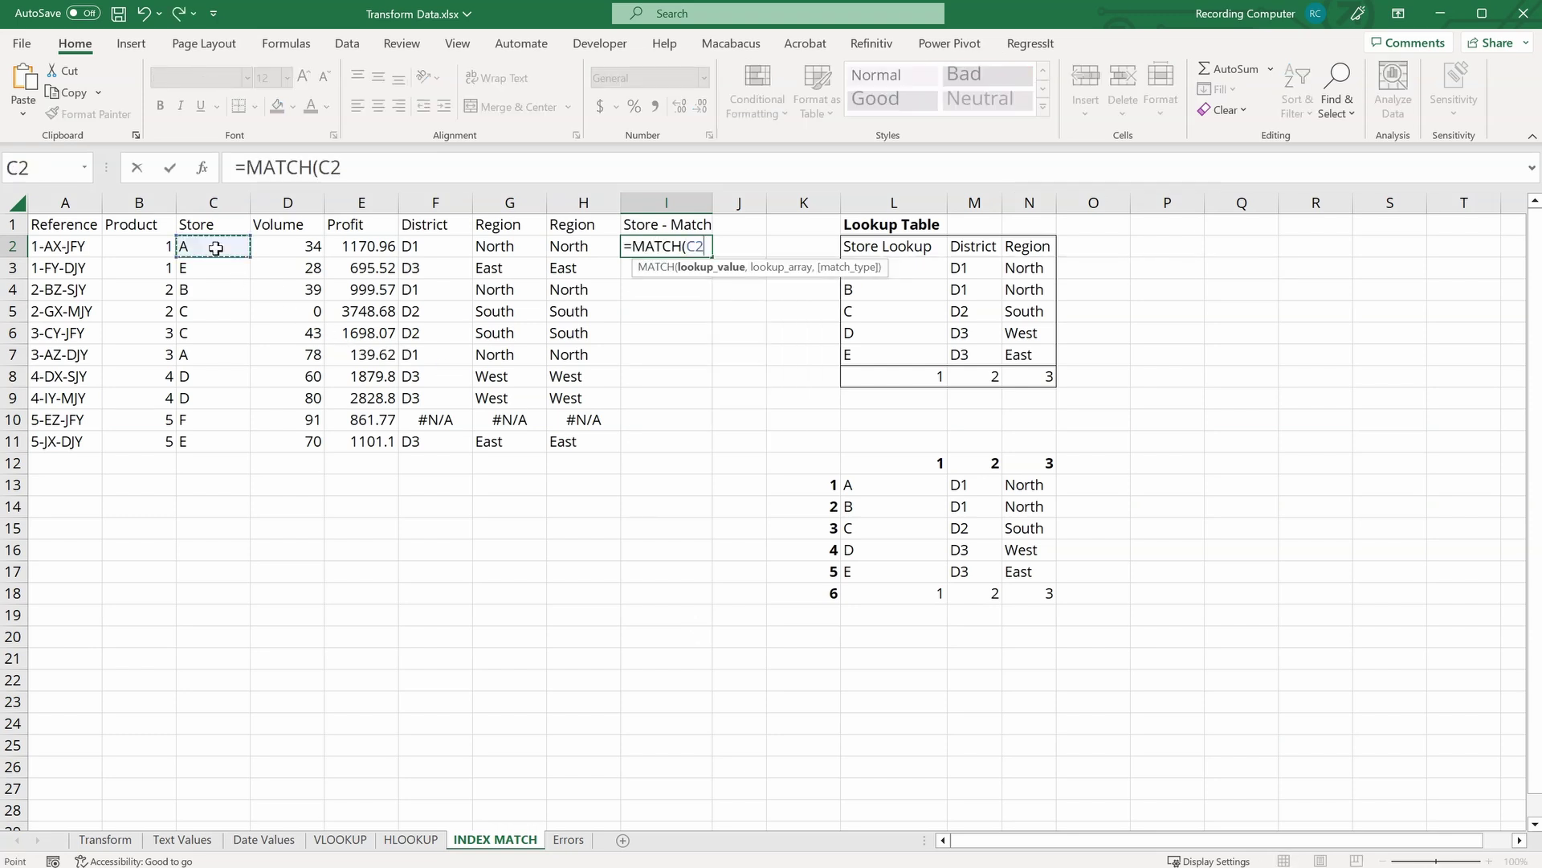
text(,)
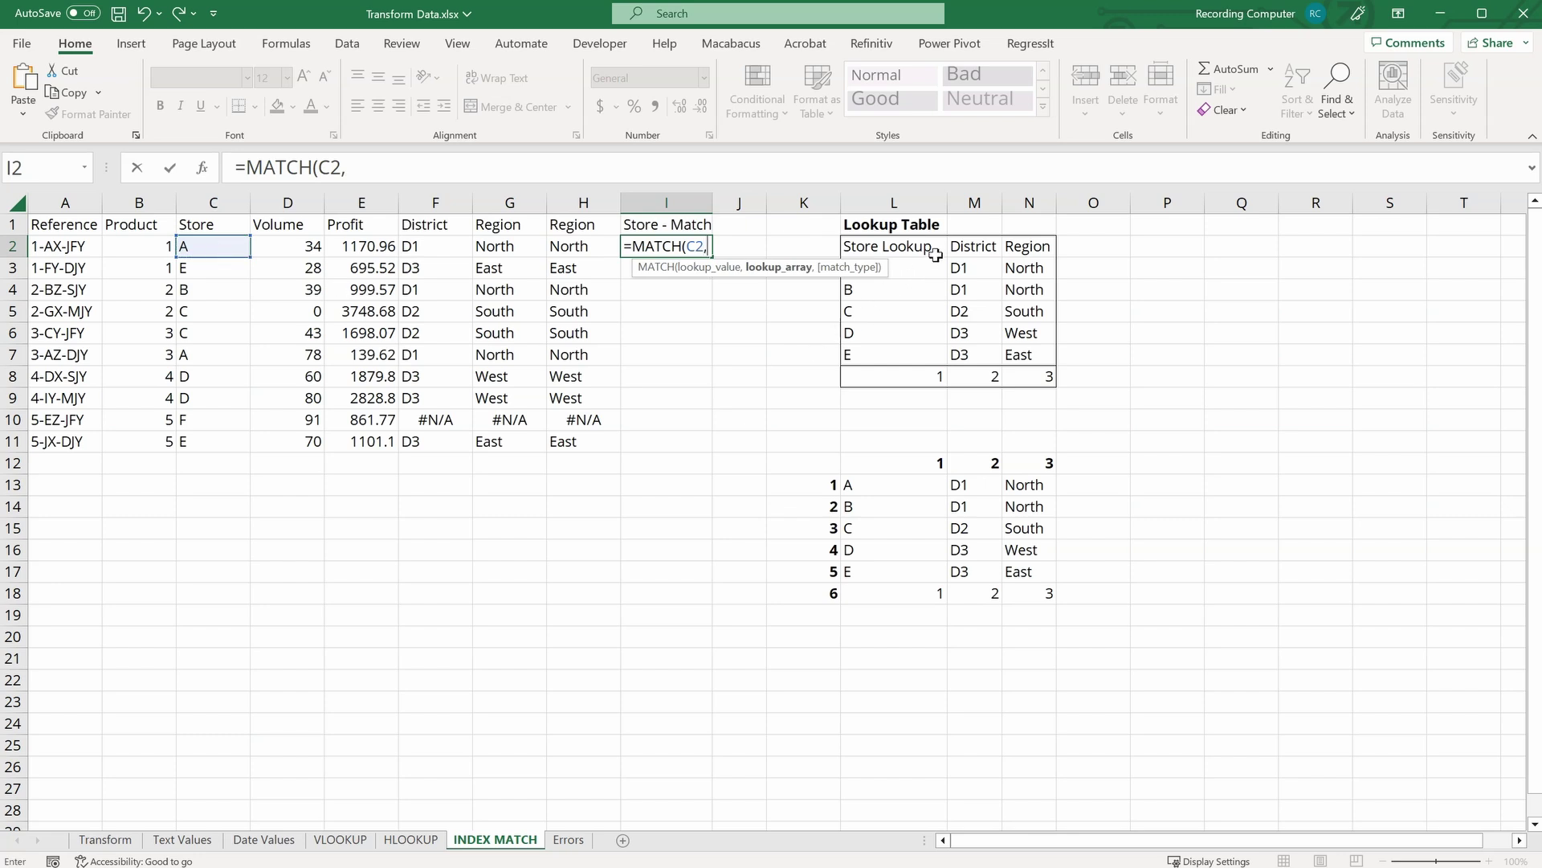
drag(927, 264, 930, 347)
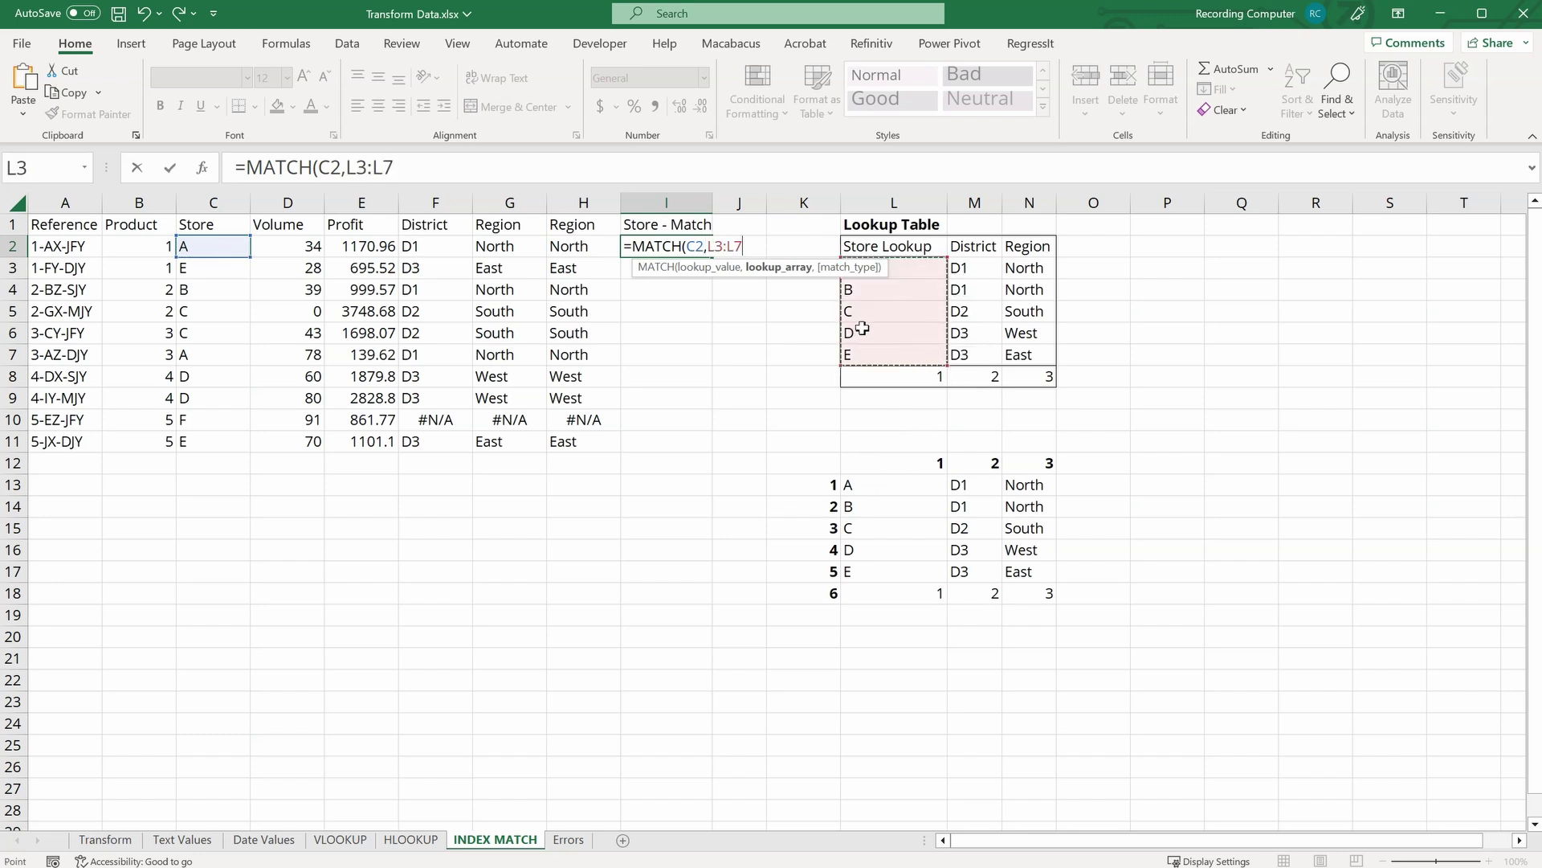
key(F4)
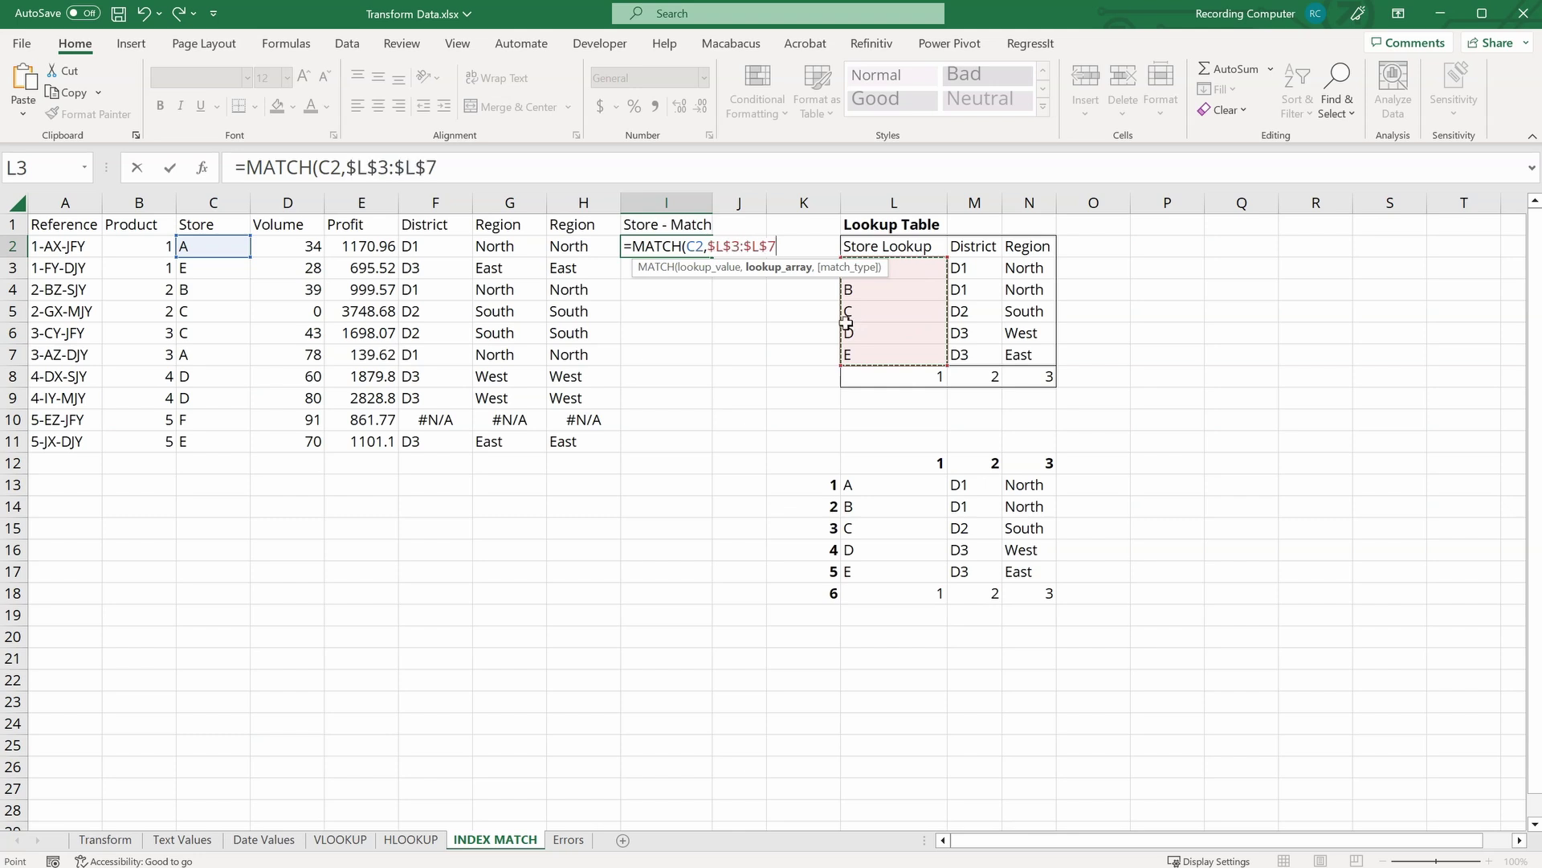
text(,)
text(0))
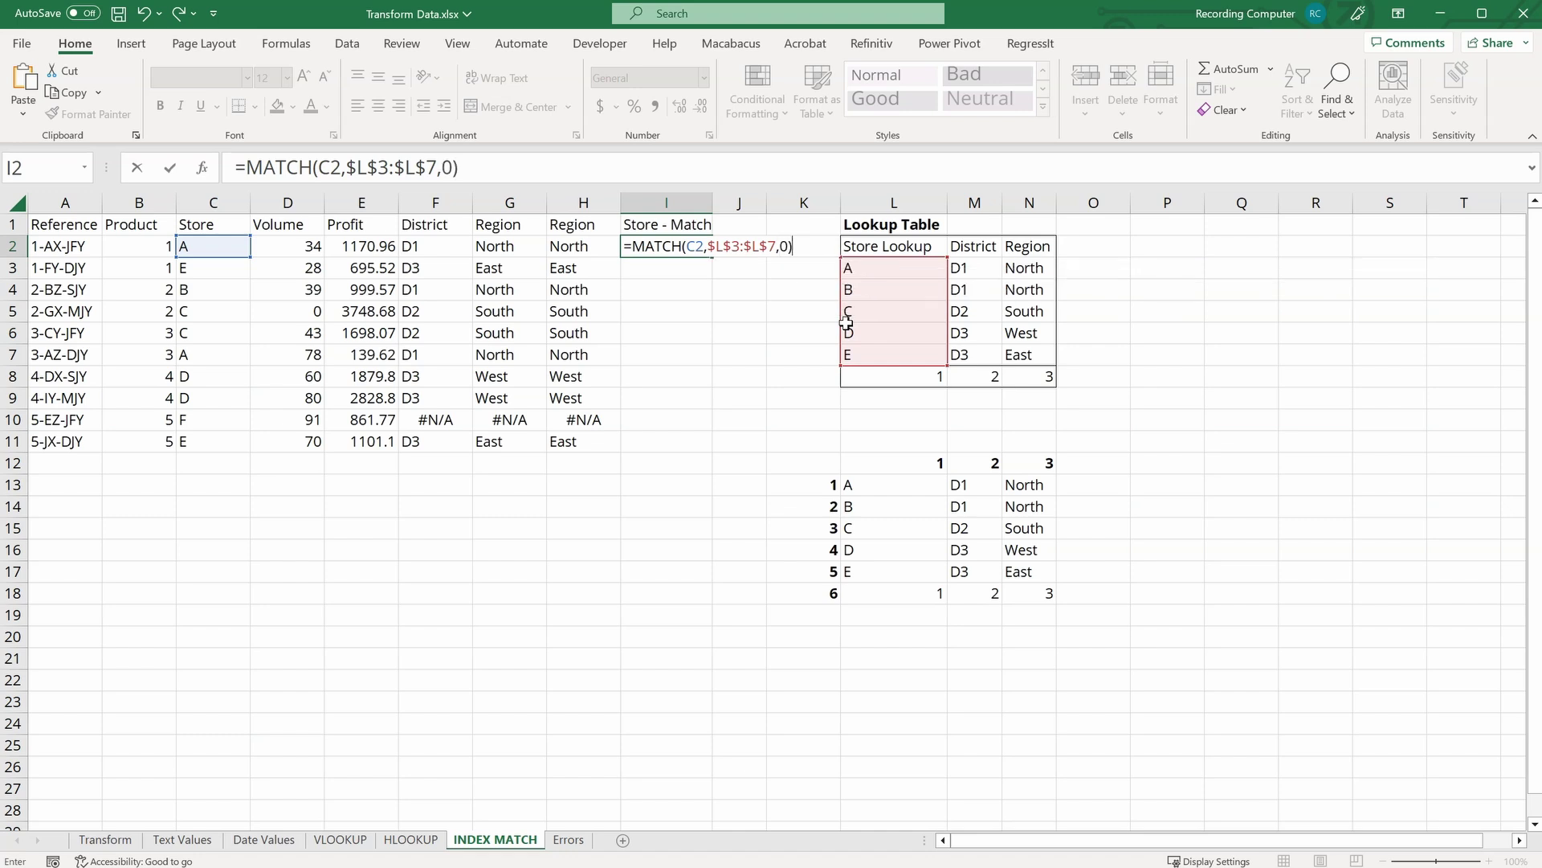
key(Return)
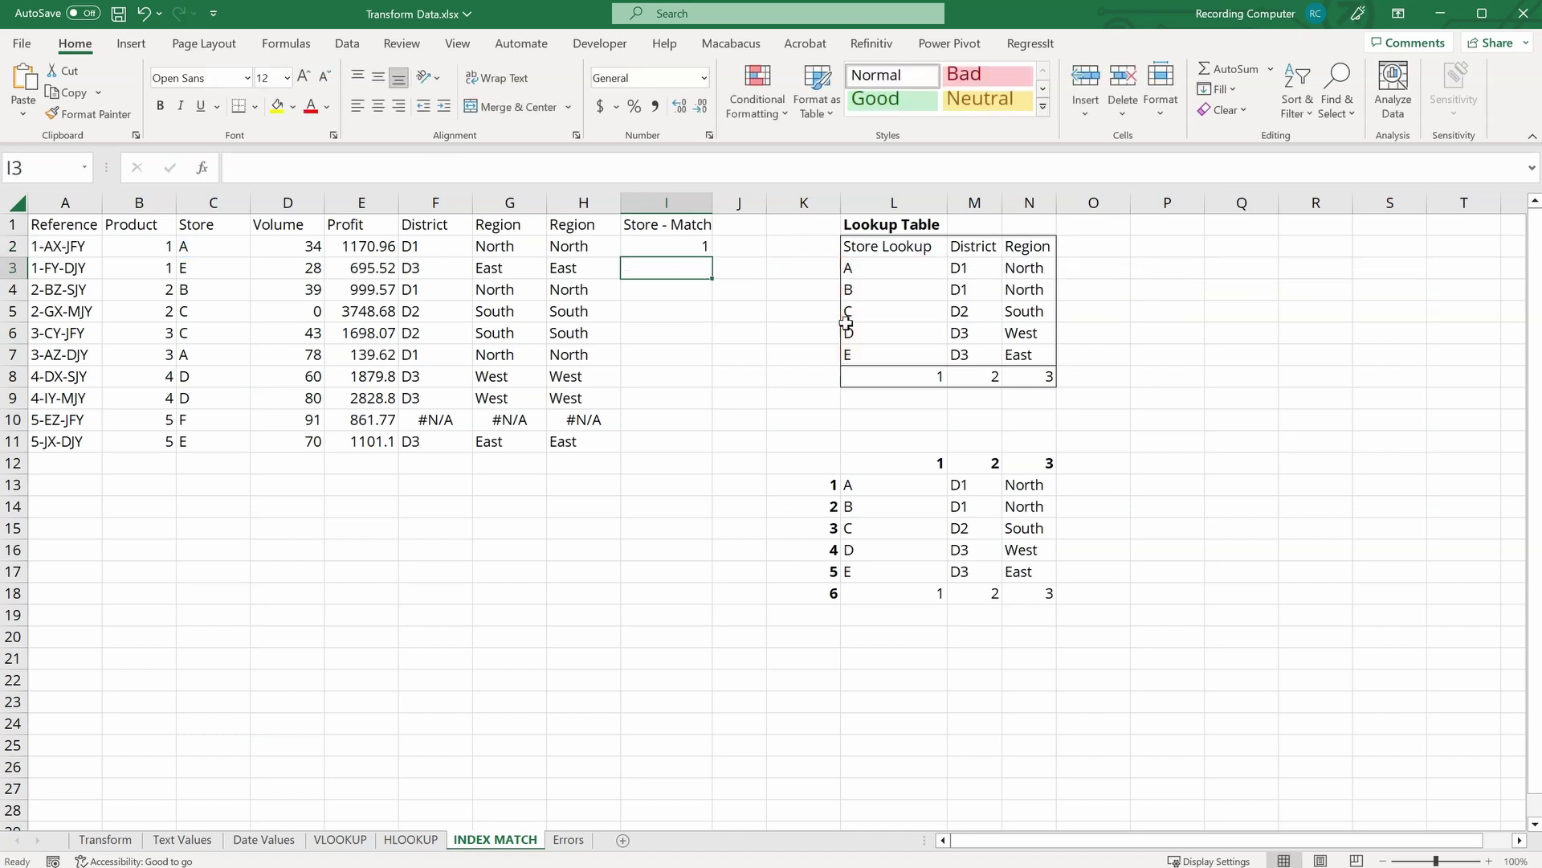
Step: Fill the MATCH formula from I2 down through I11
click(690, 240)
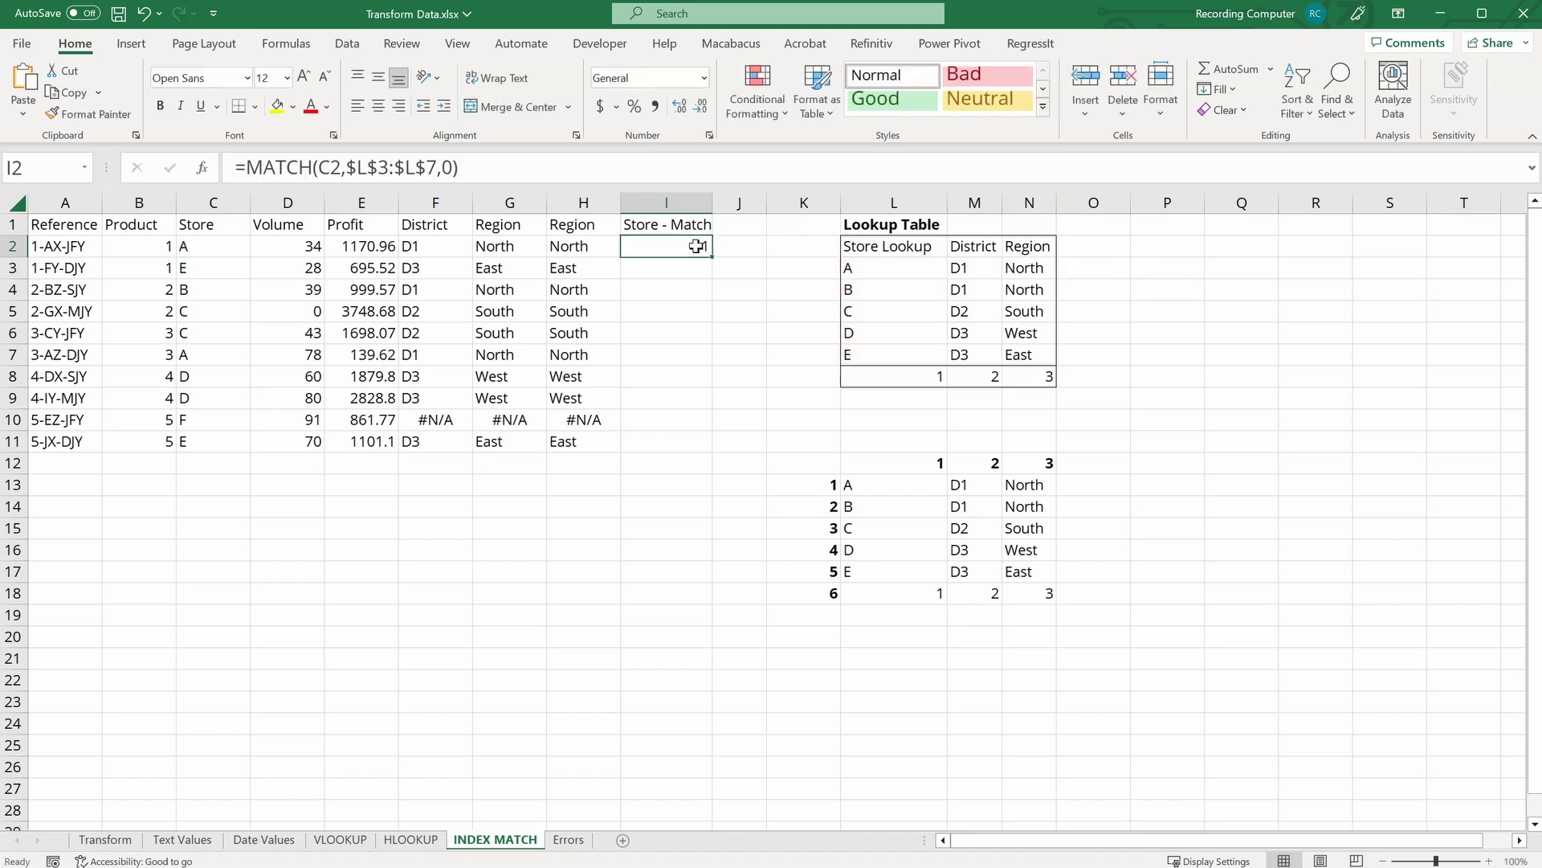
drag(710, 256, 711, 448)
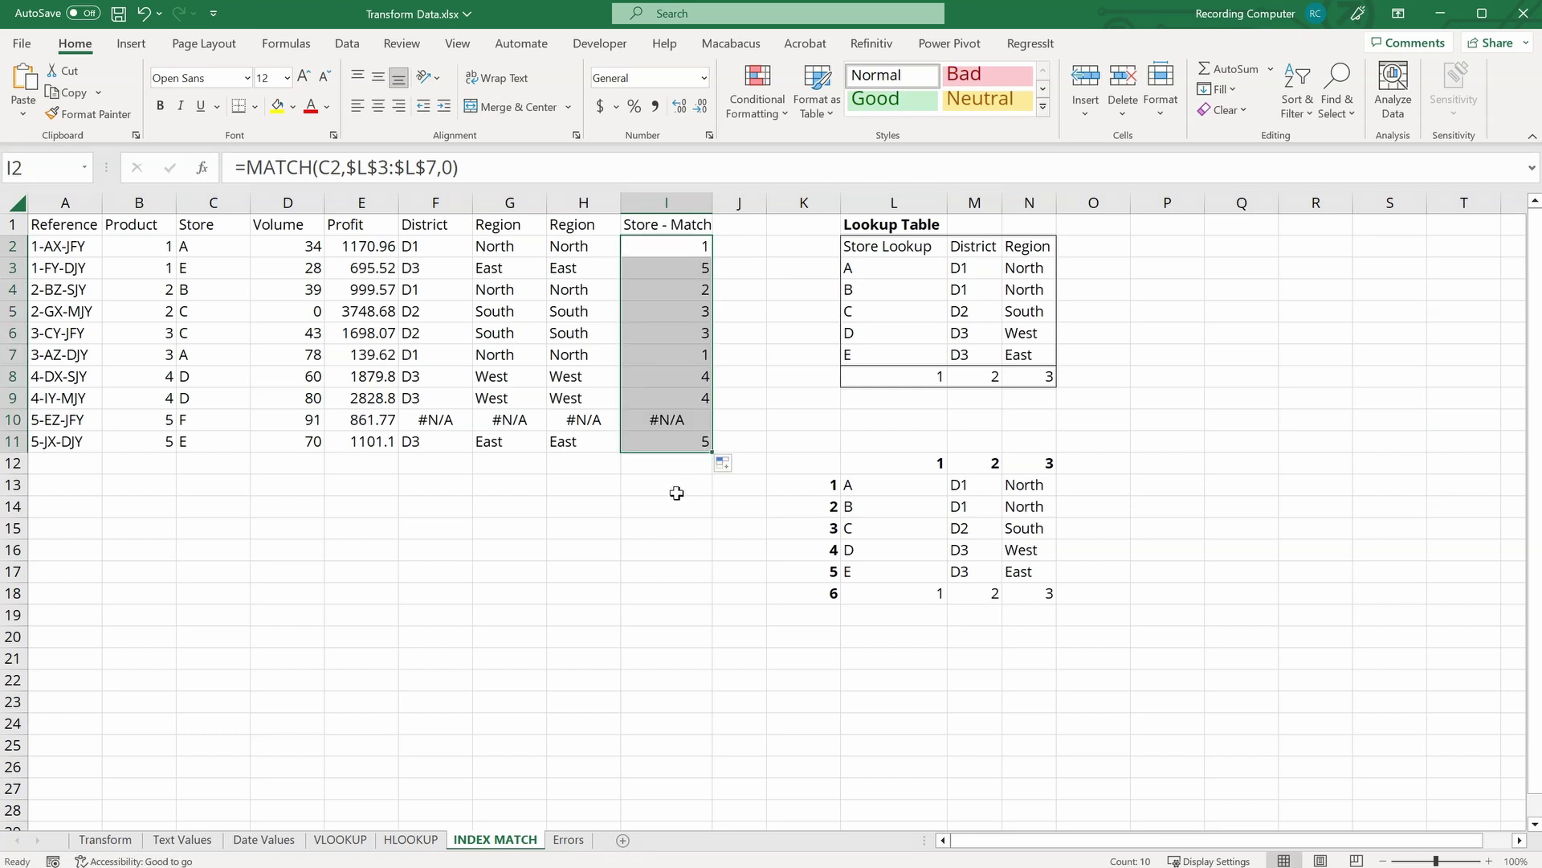
click(677, 493)
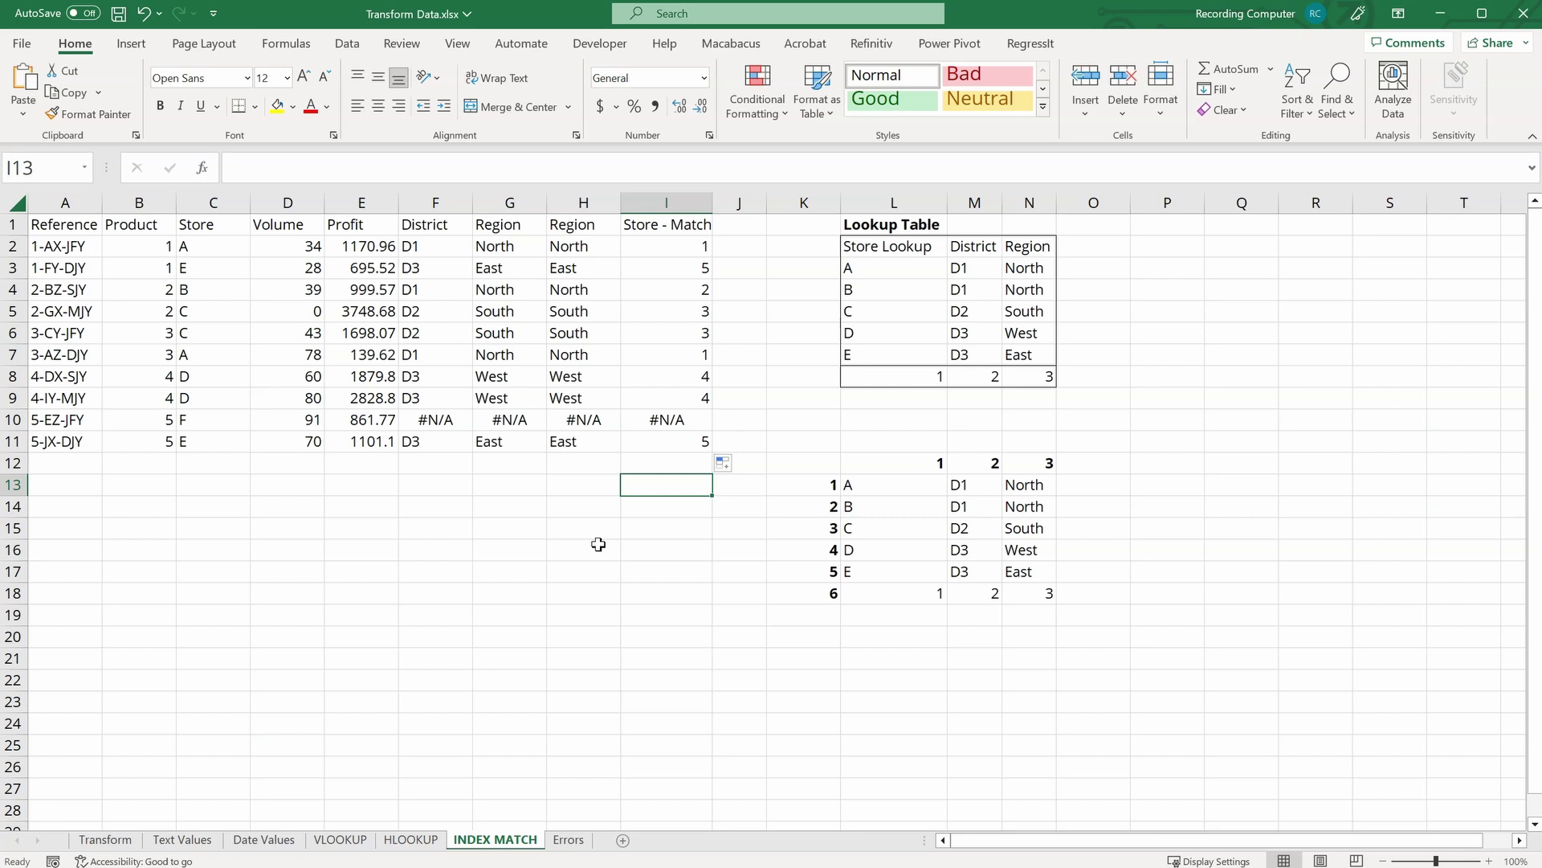
Step: Add the column header "Region" in J1
click(754, 231)
text(Region)
key(Return)
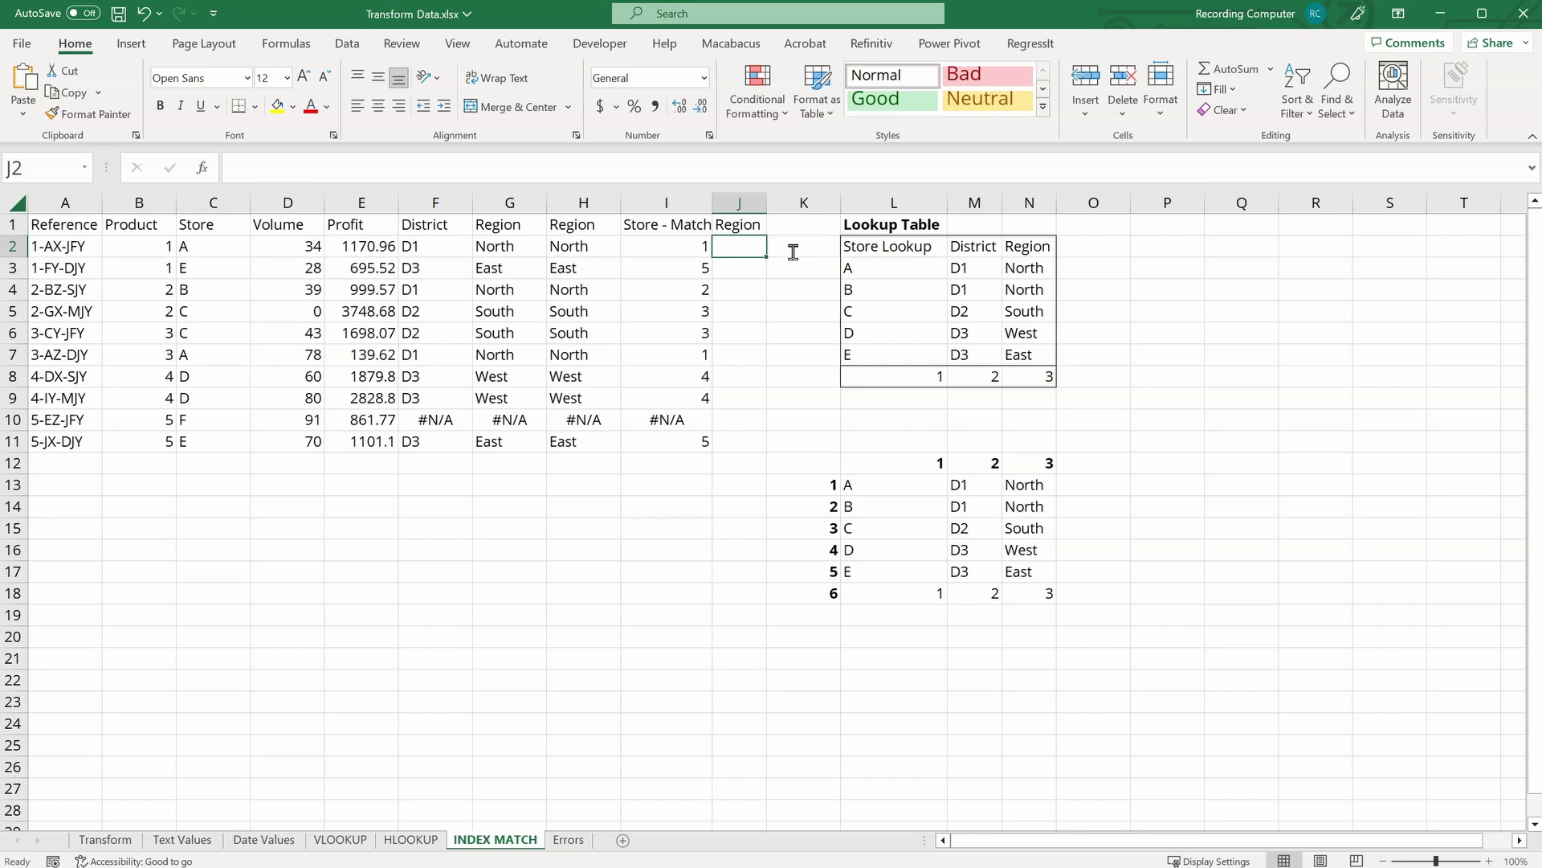
Step: Begin an INDEX formula in J2 with the absolute array $L$3:$N$7
text(=index)
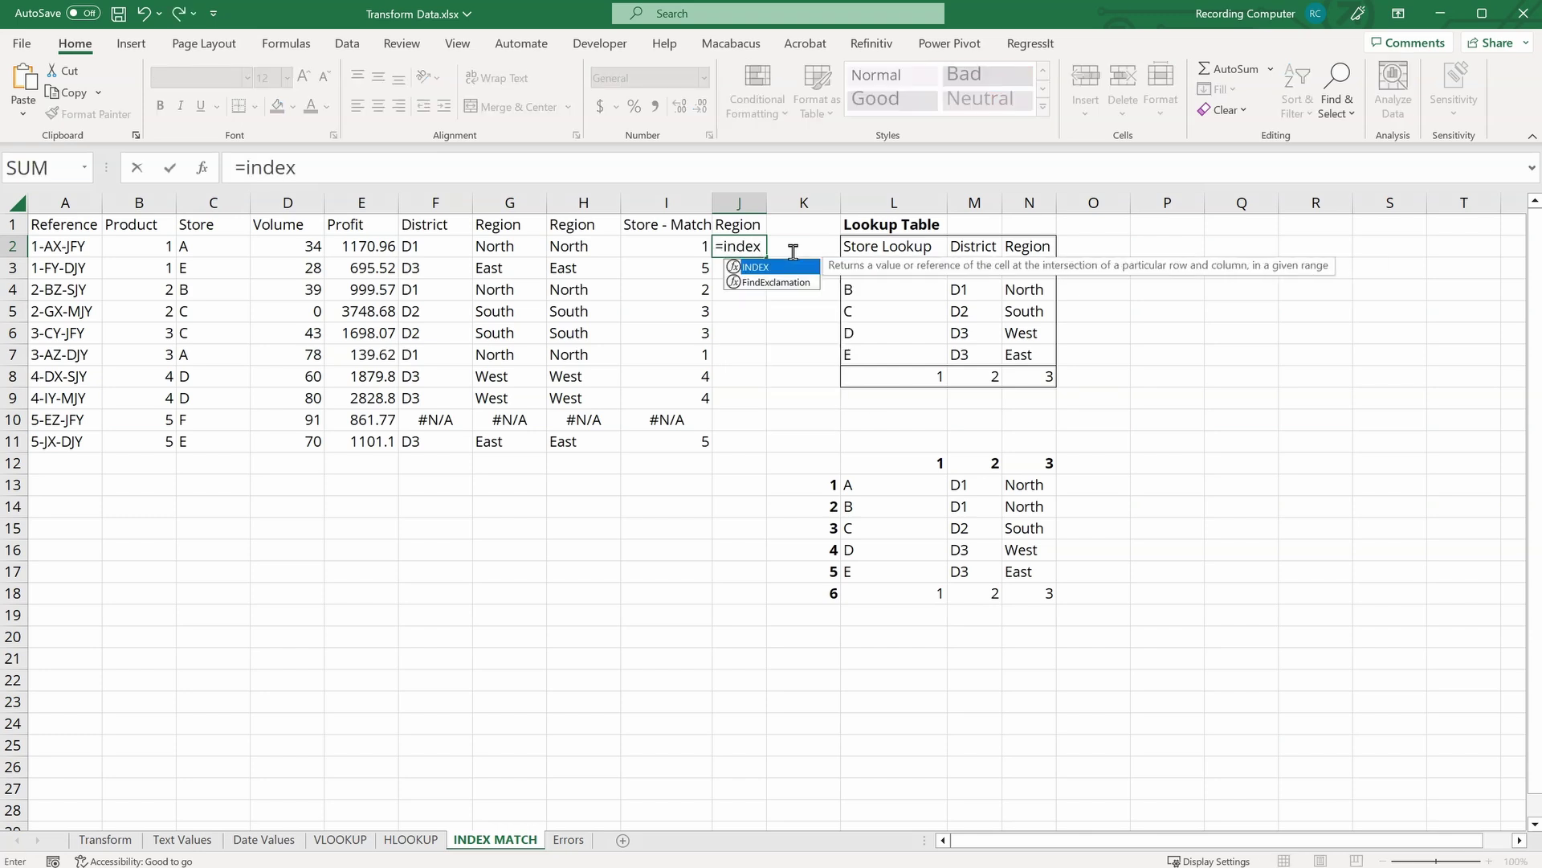
key(Tab)
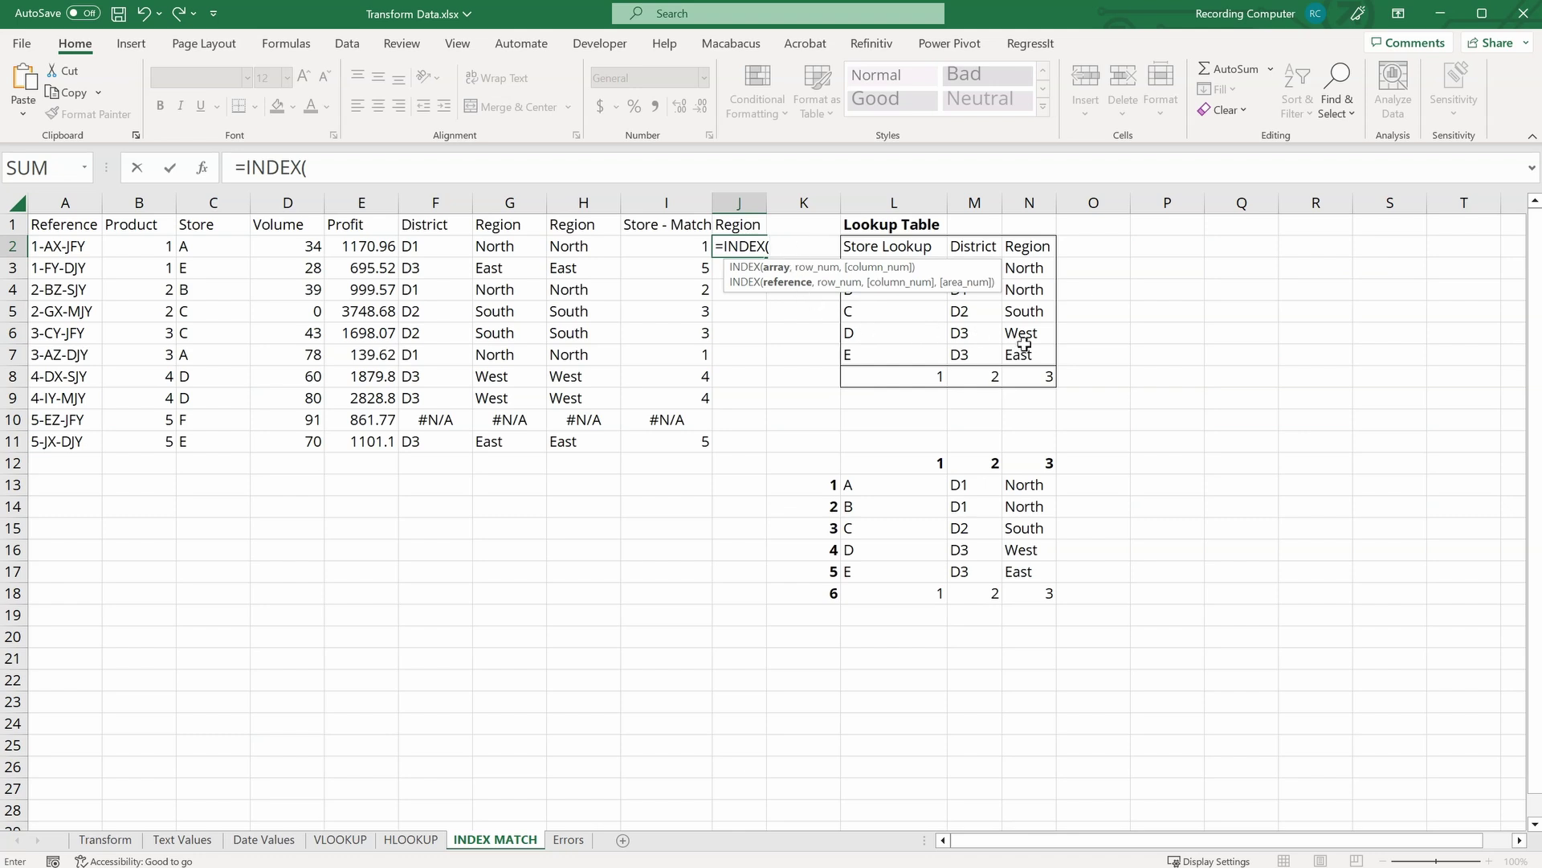
drag(1043, 359, 887, 270)
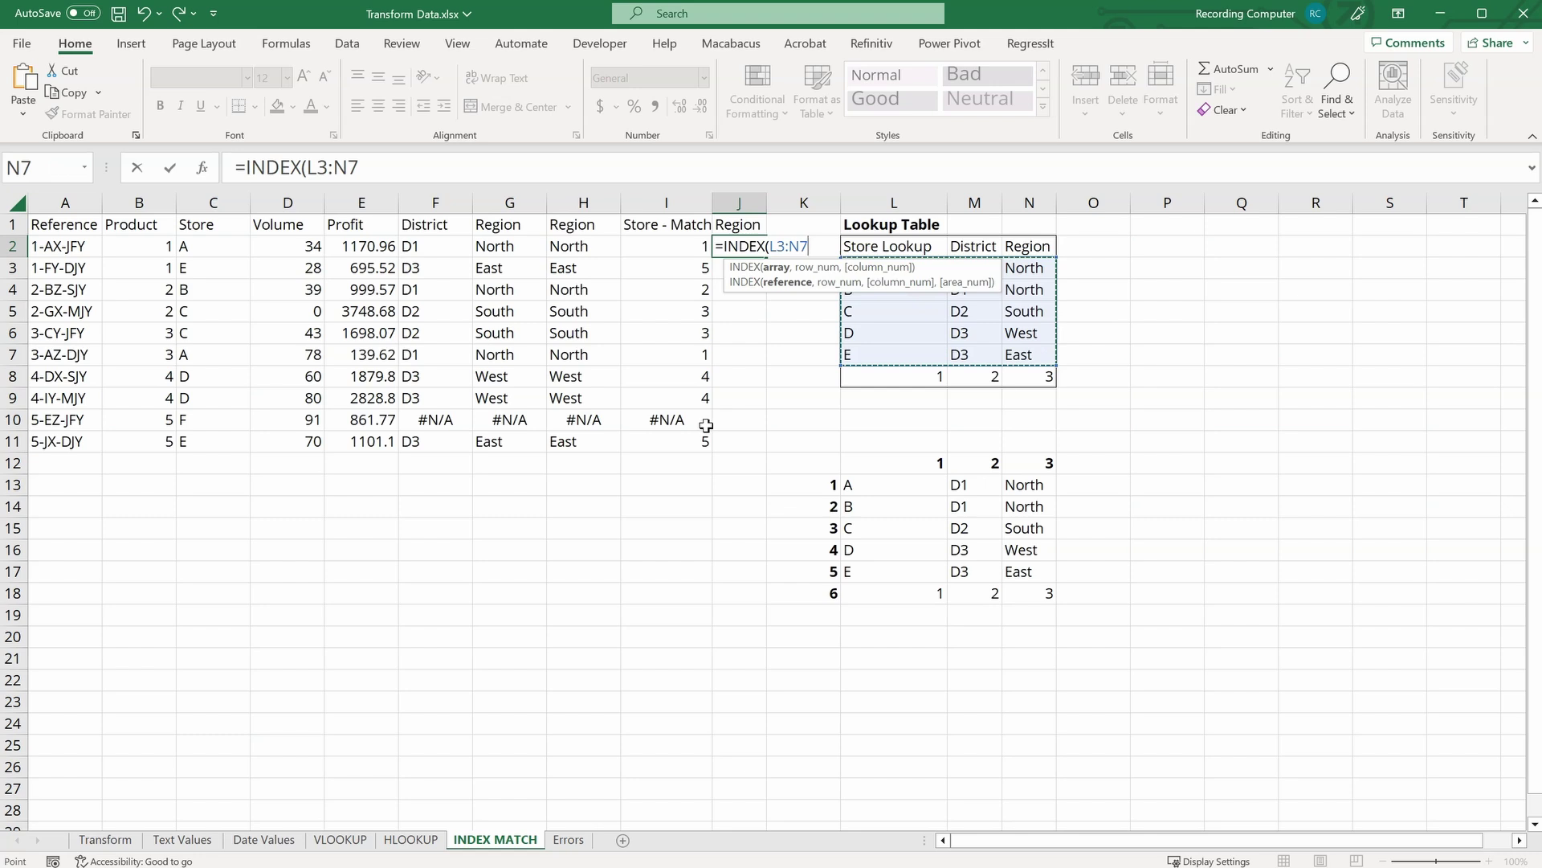
key(F4)
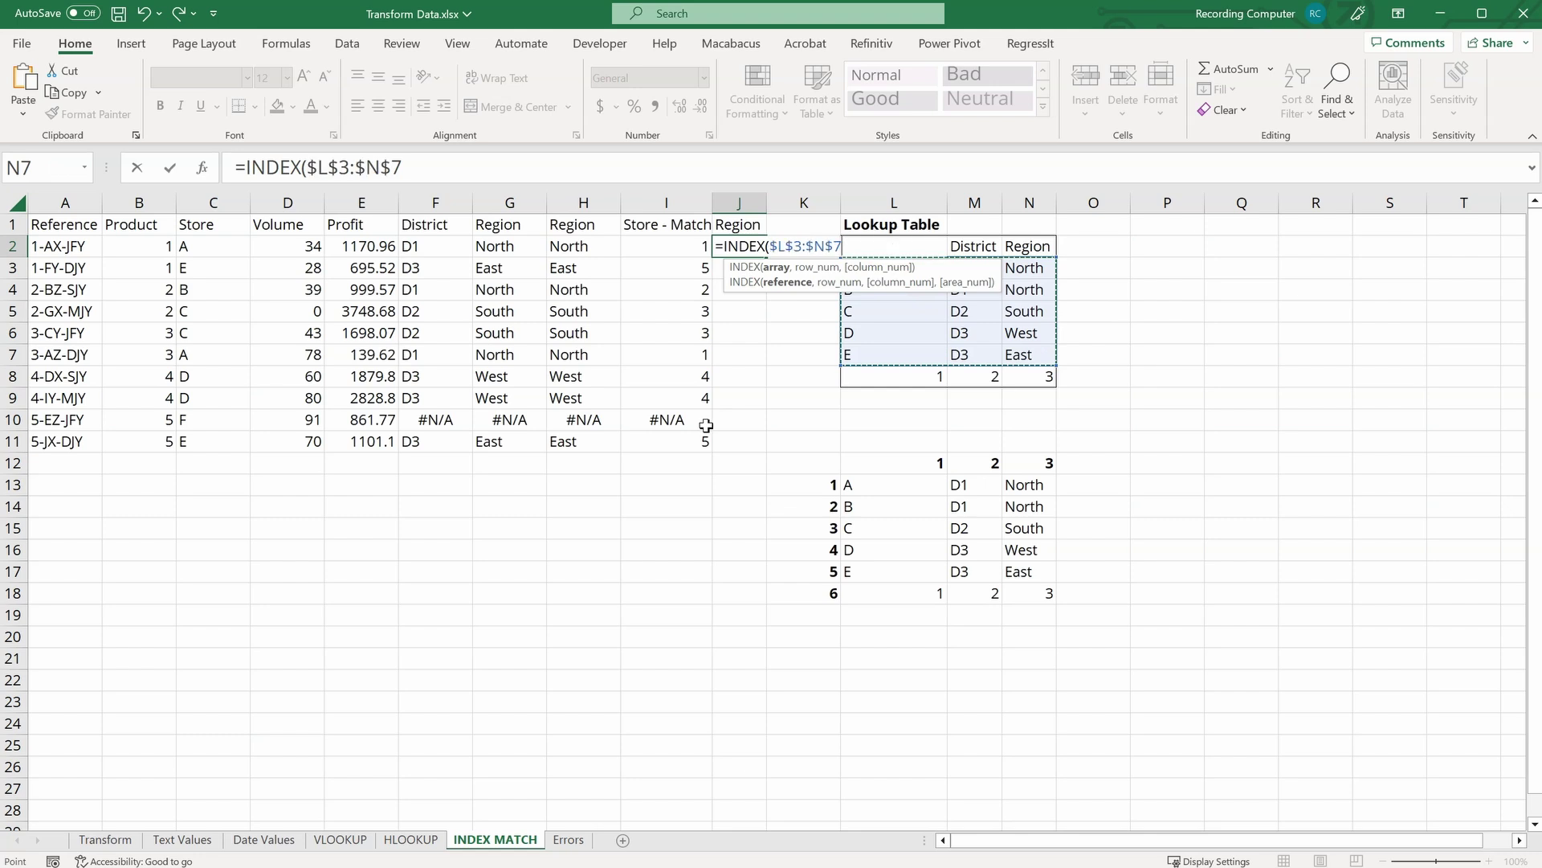
text(,)
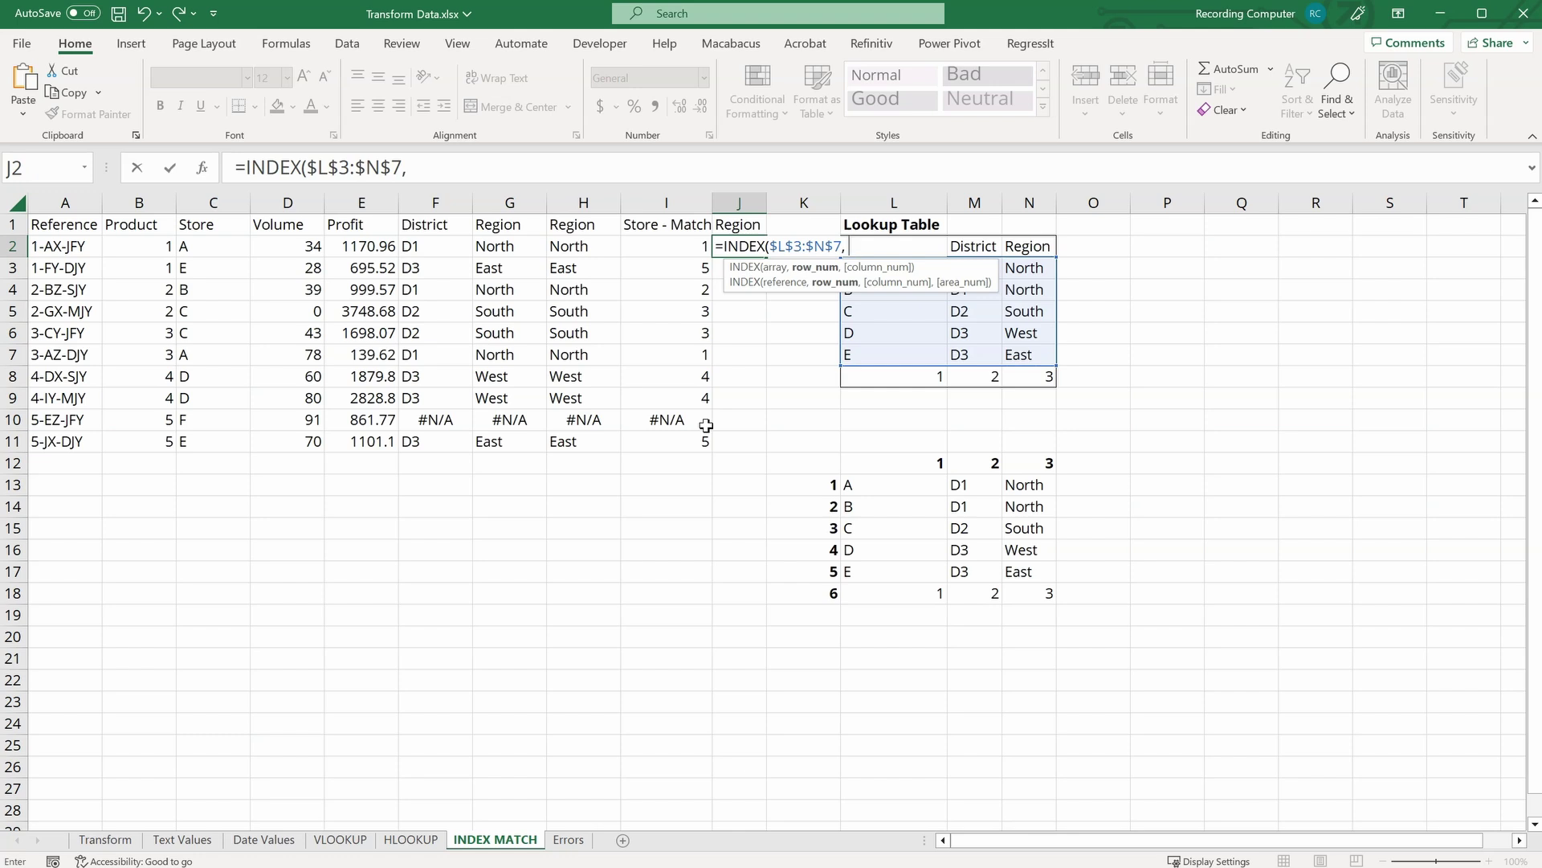
Step: Nest MATCH(C2,$L$3:$L$7,0) as the row number of the J2 INDEX formula
text( match)
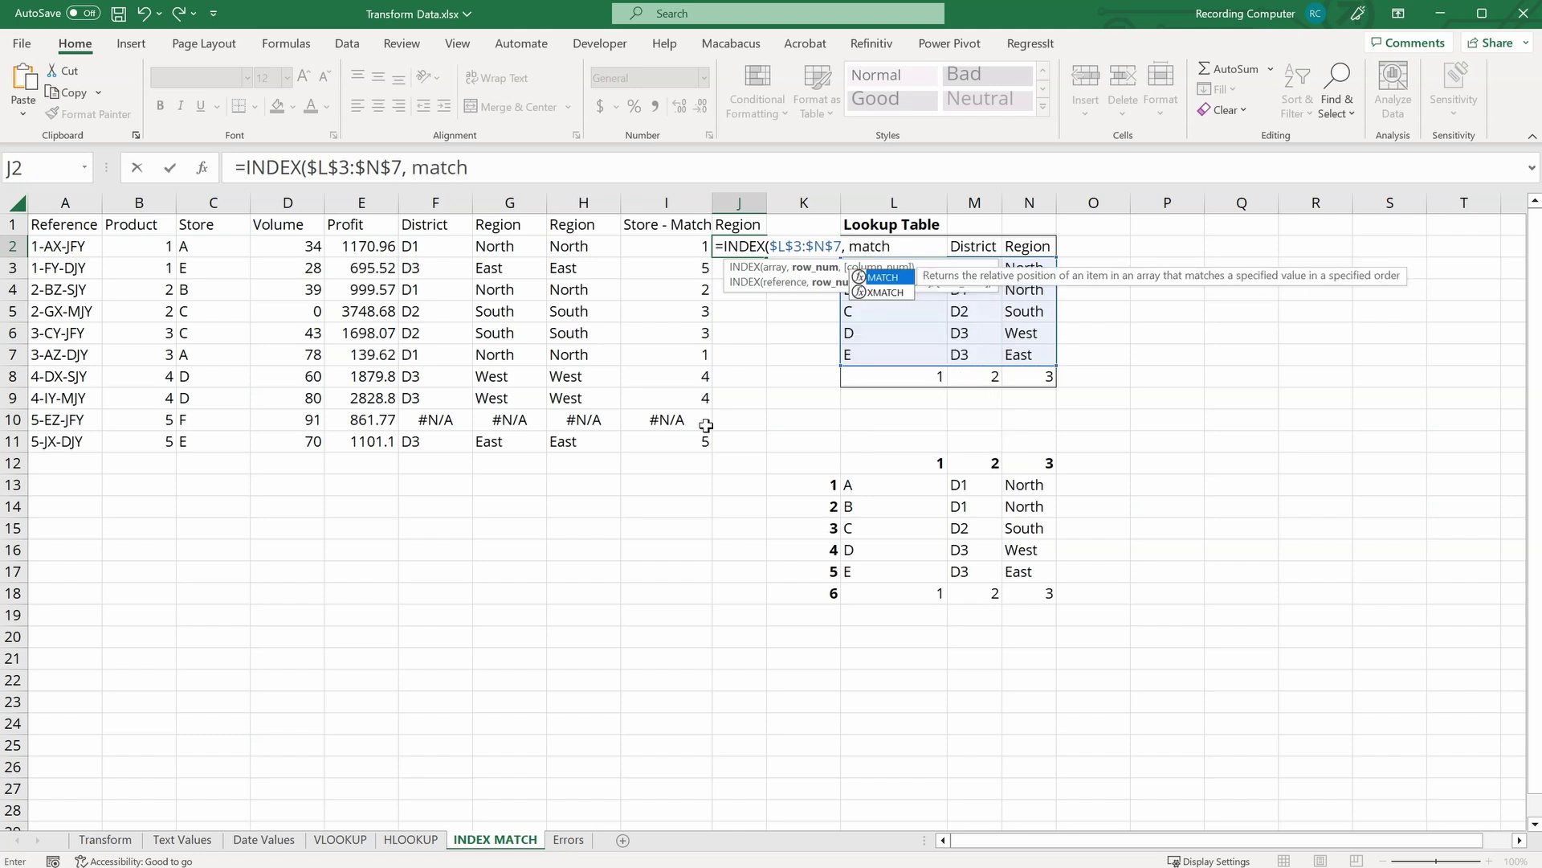
key(Tab)
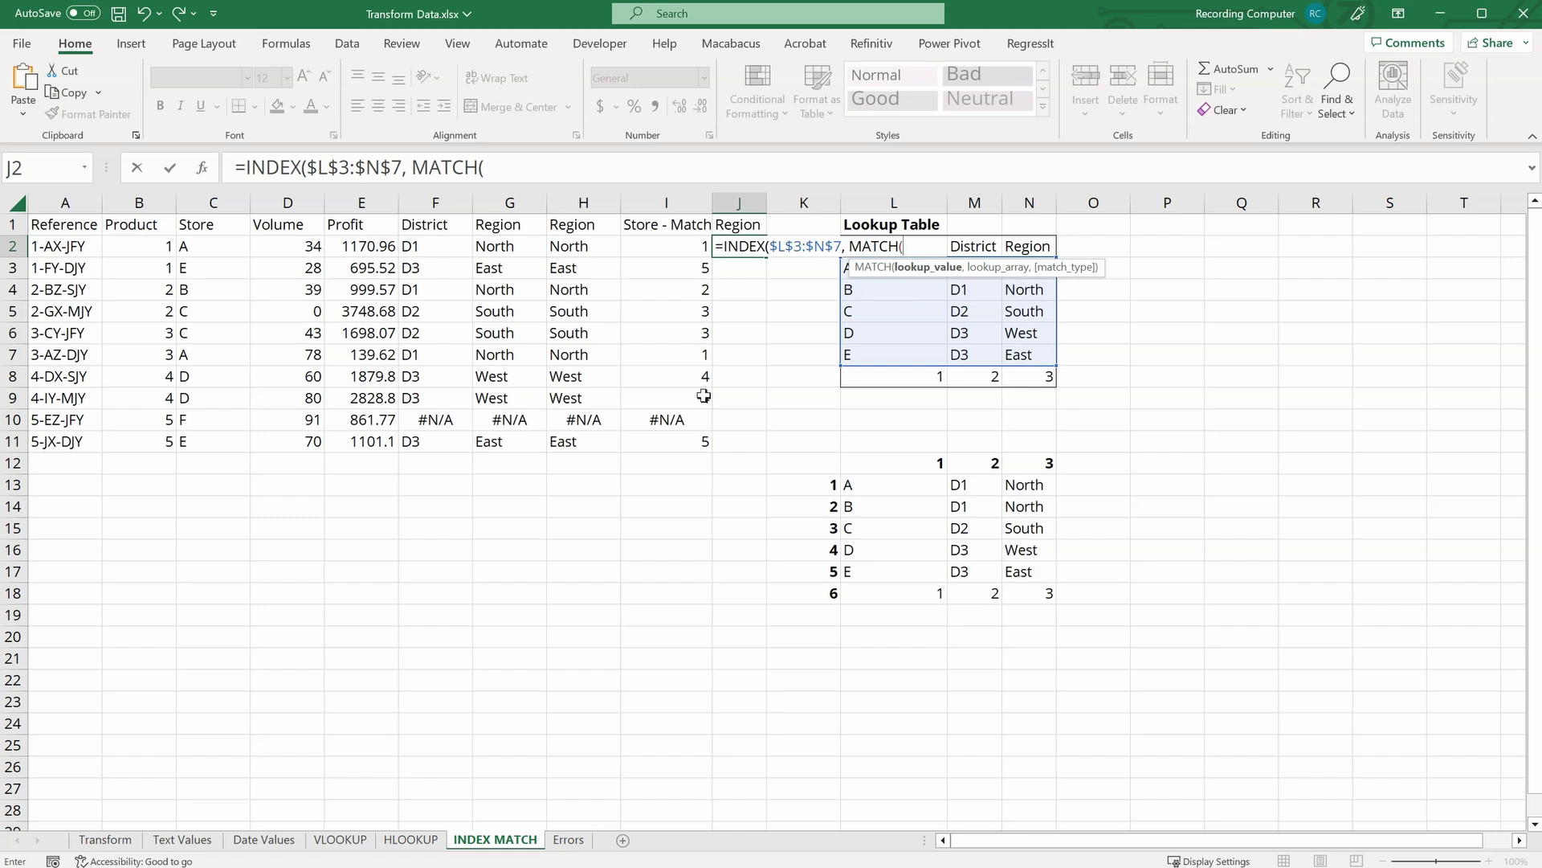
click(231, 246)
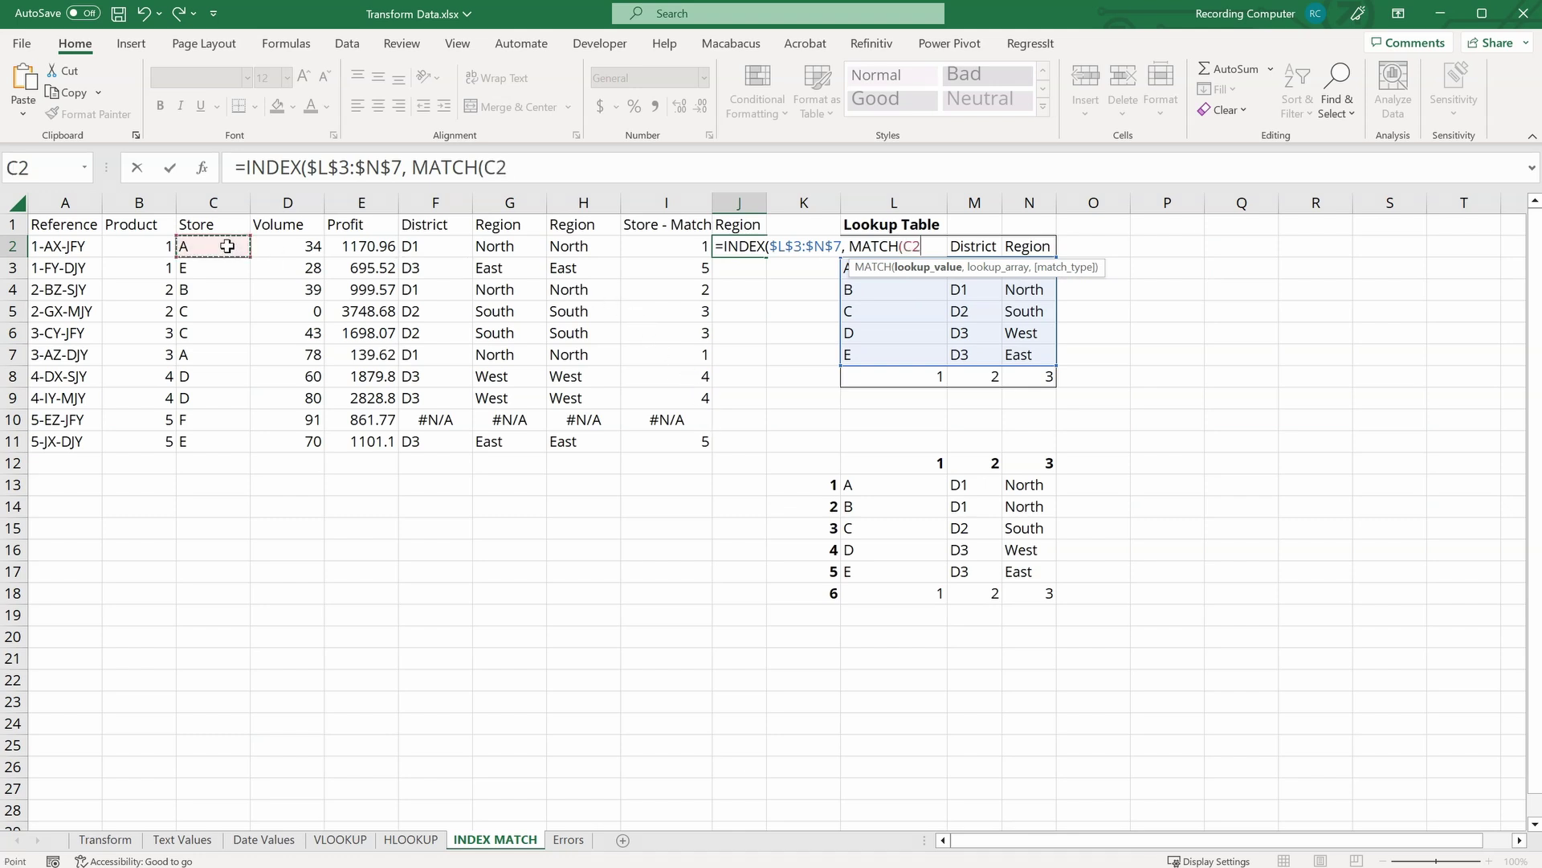
text(,)
drag(871, 346, 867, 268)
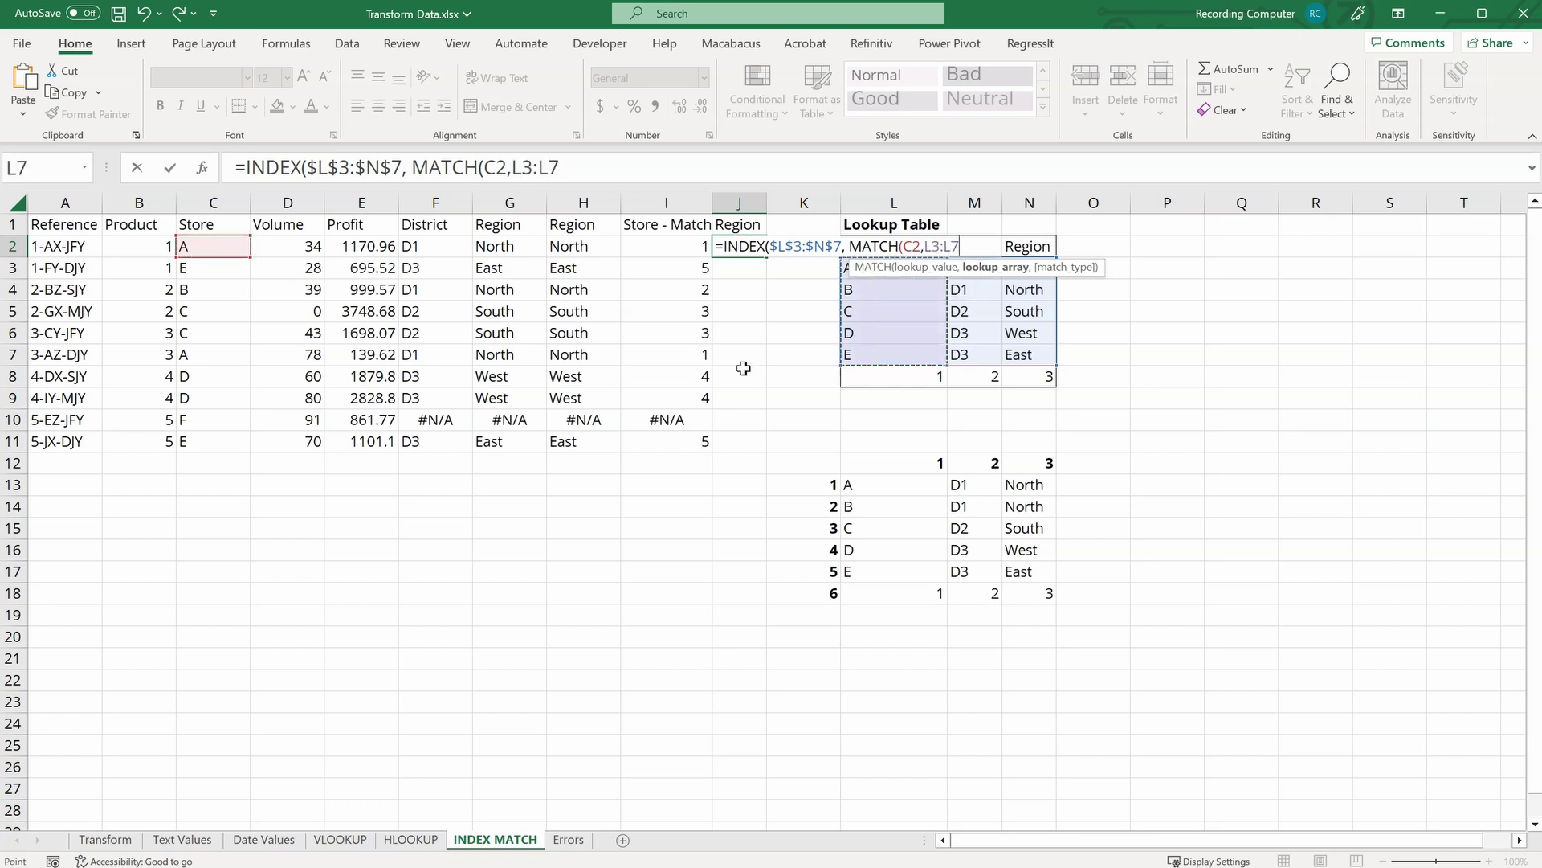
key(F4)
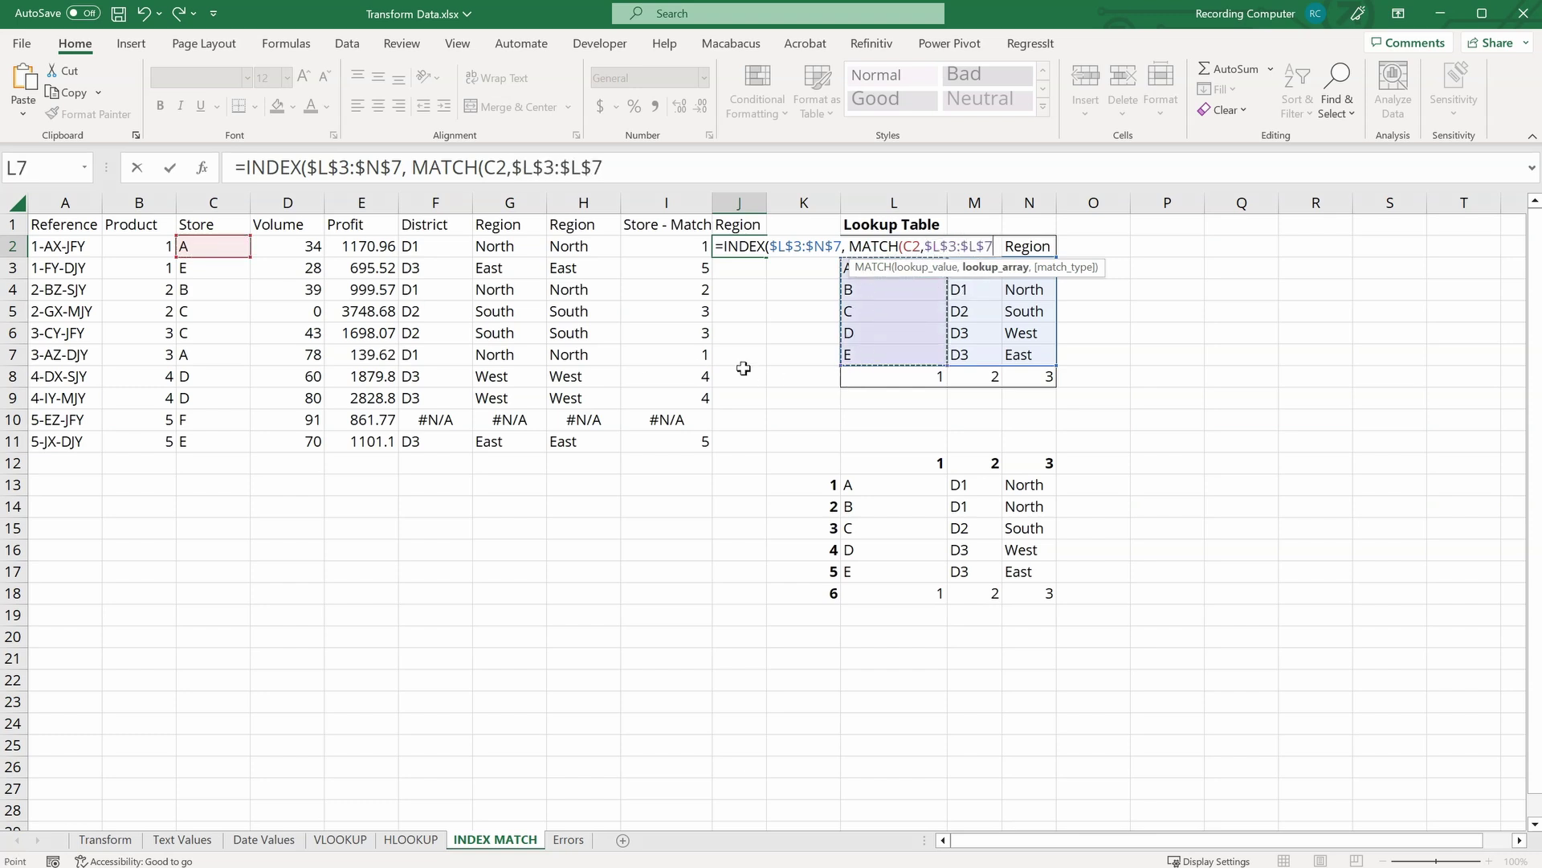
text(,)
key(Down)
key(Tab)
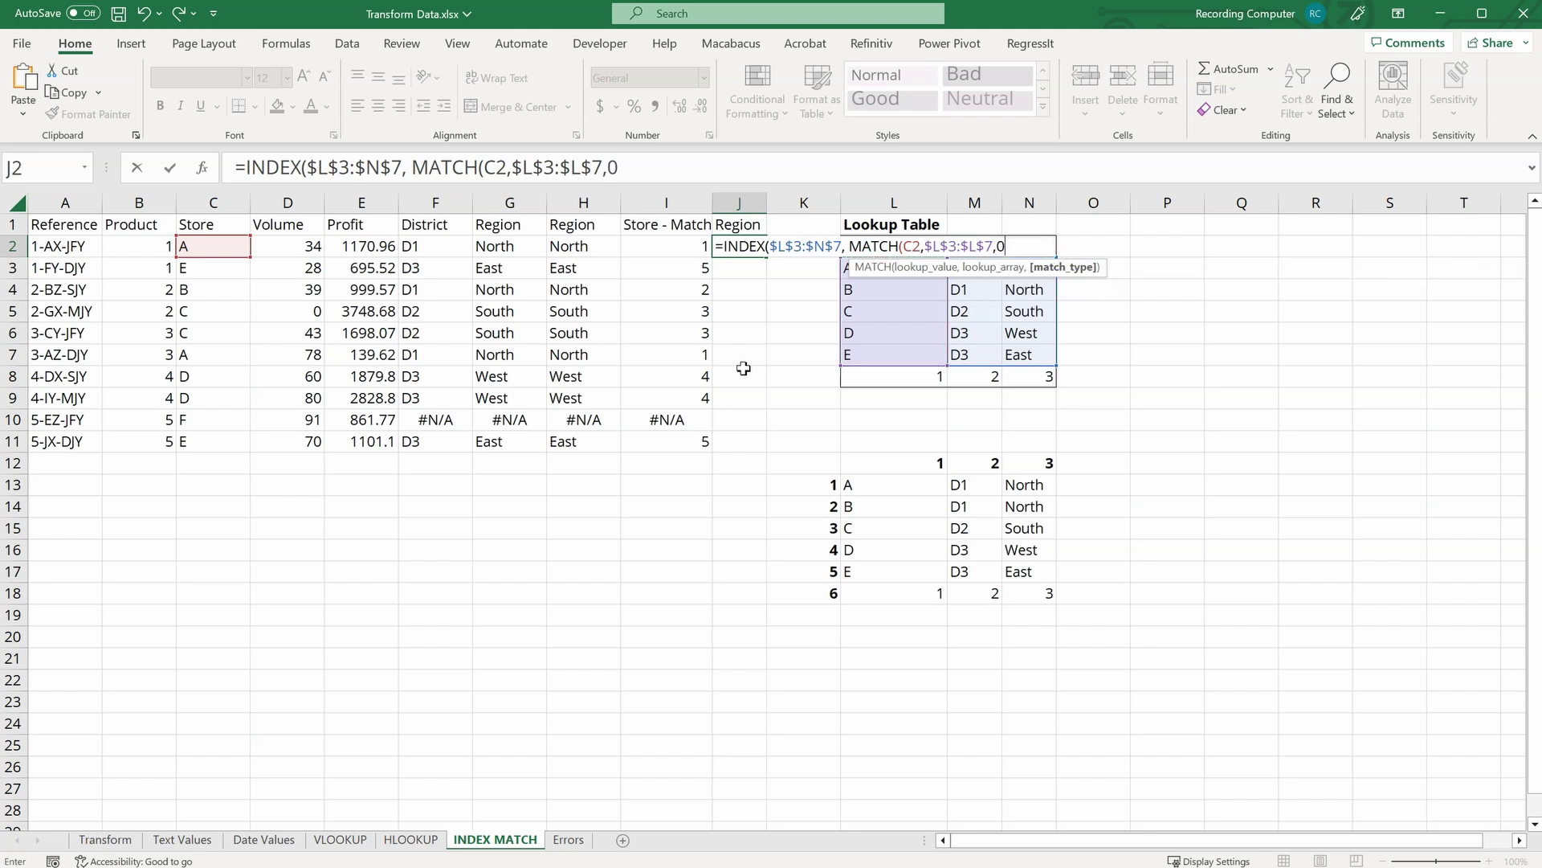
text(), )
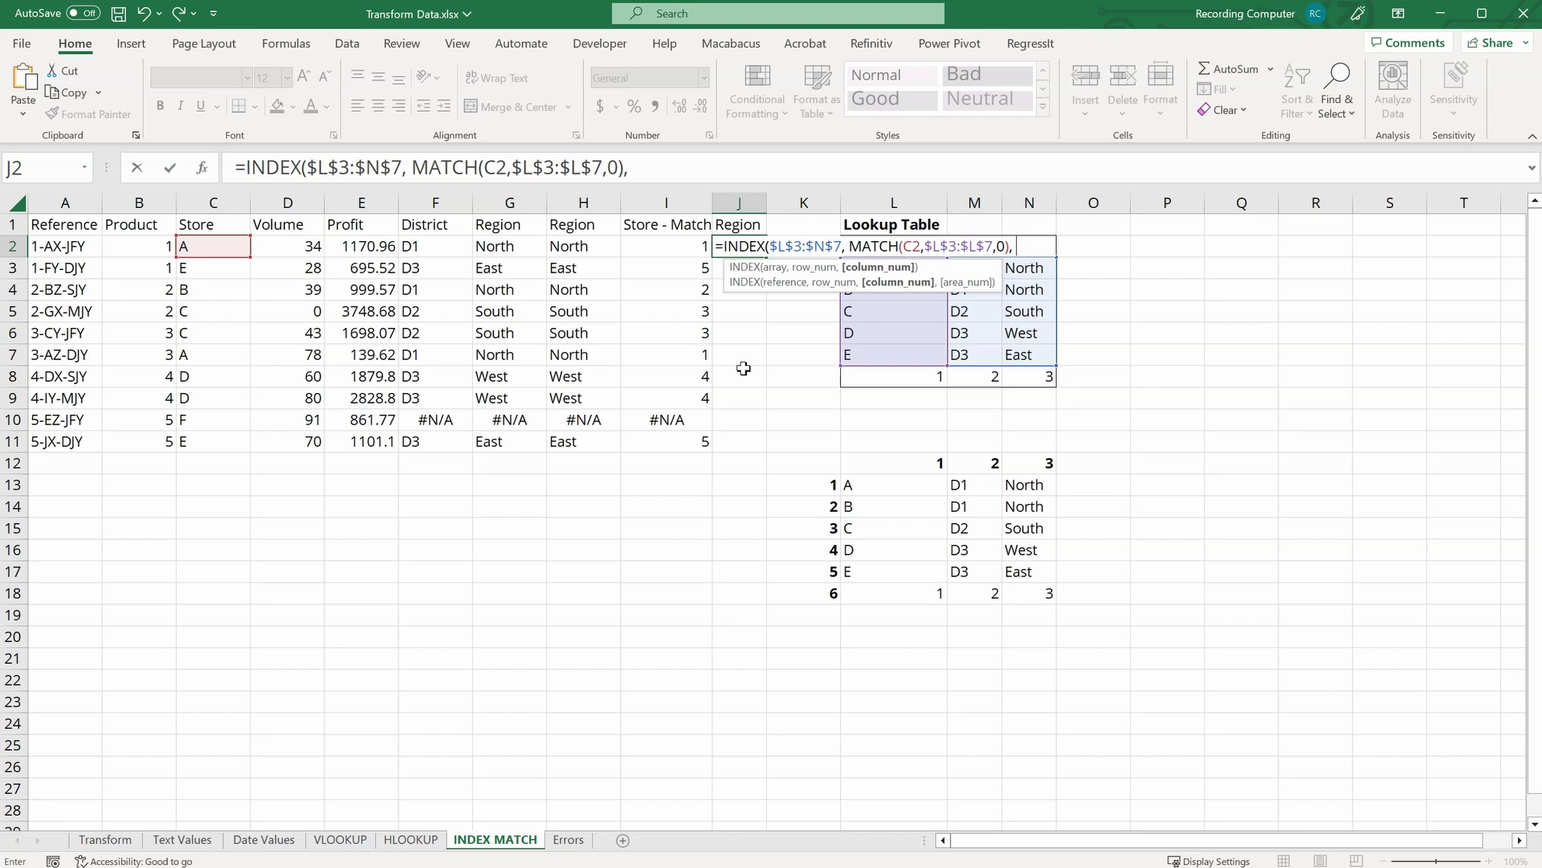
Step: Complete the J2 INDEX formula with MATCH($J$1,$L$2:$N$2,0) as its column number
text(matc)
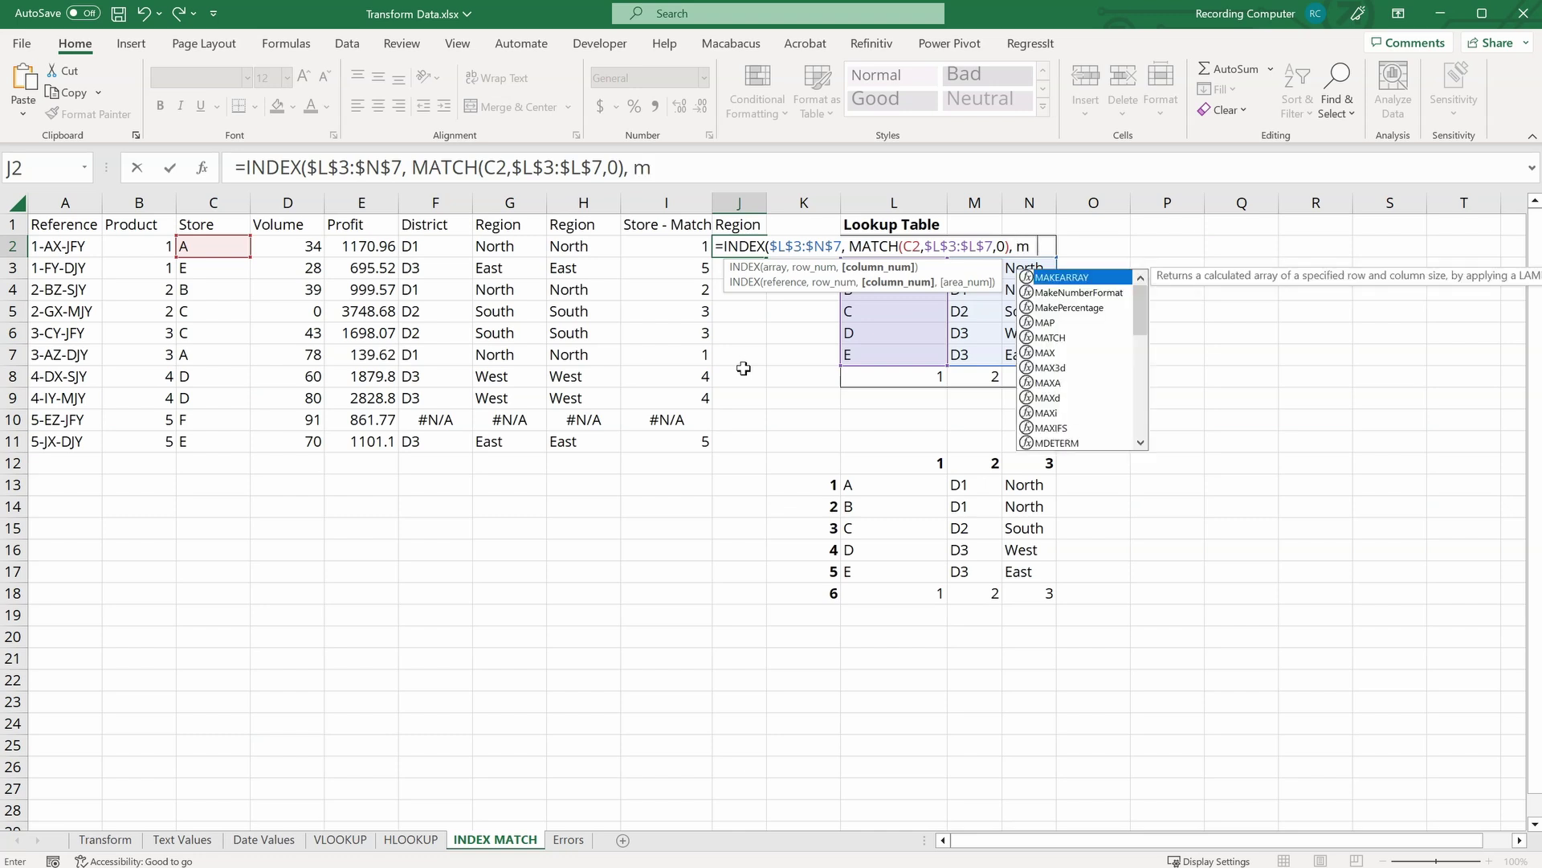
key(Tab)
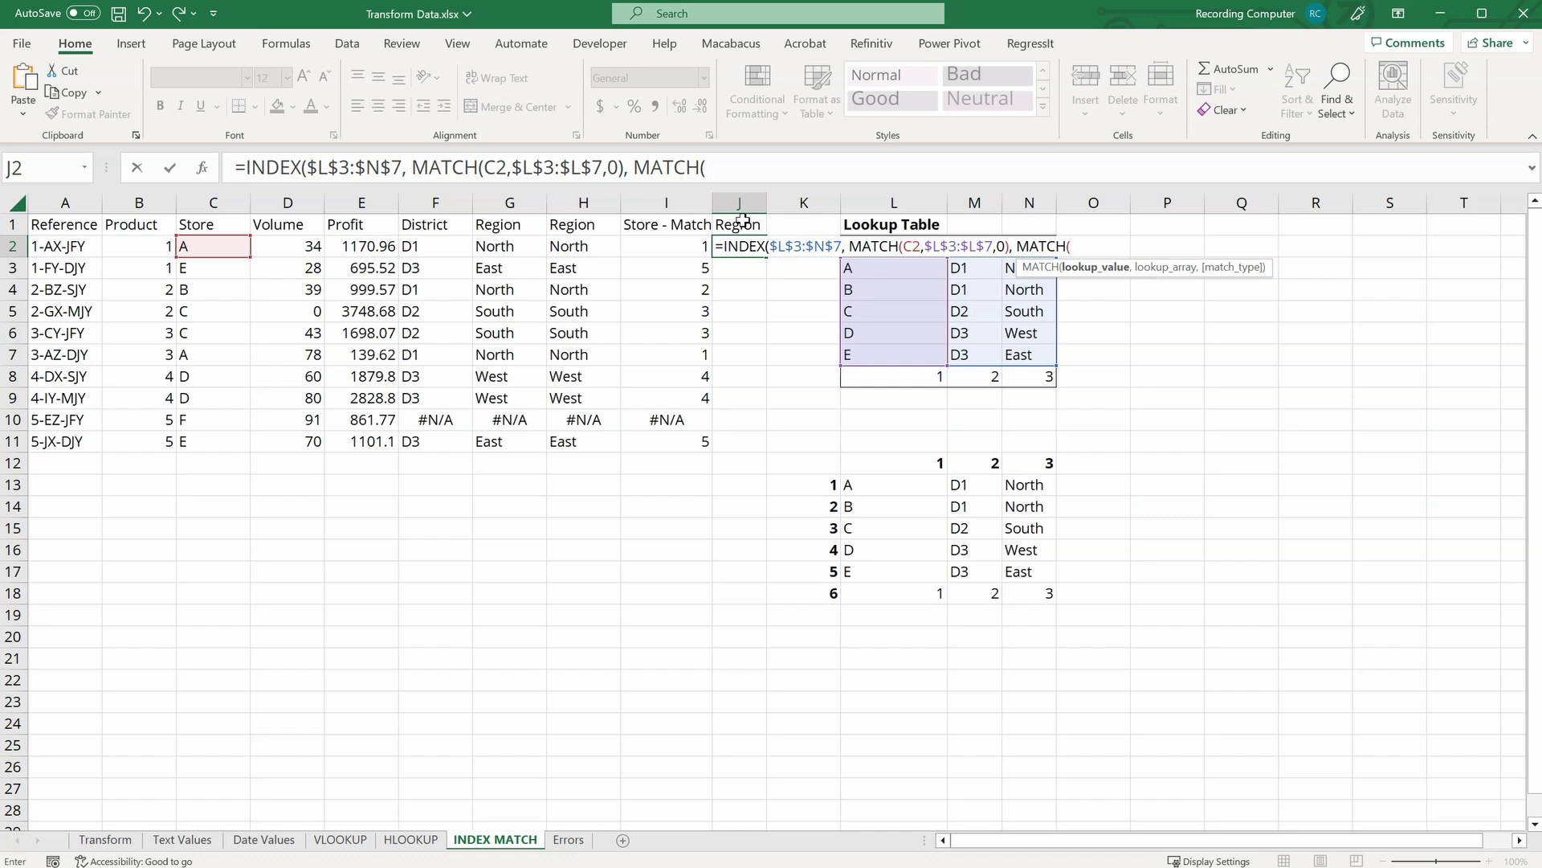
click(742, 222)
key(F4)
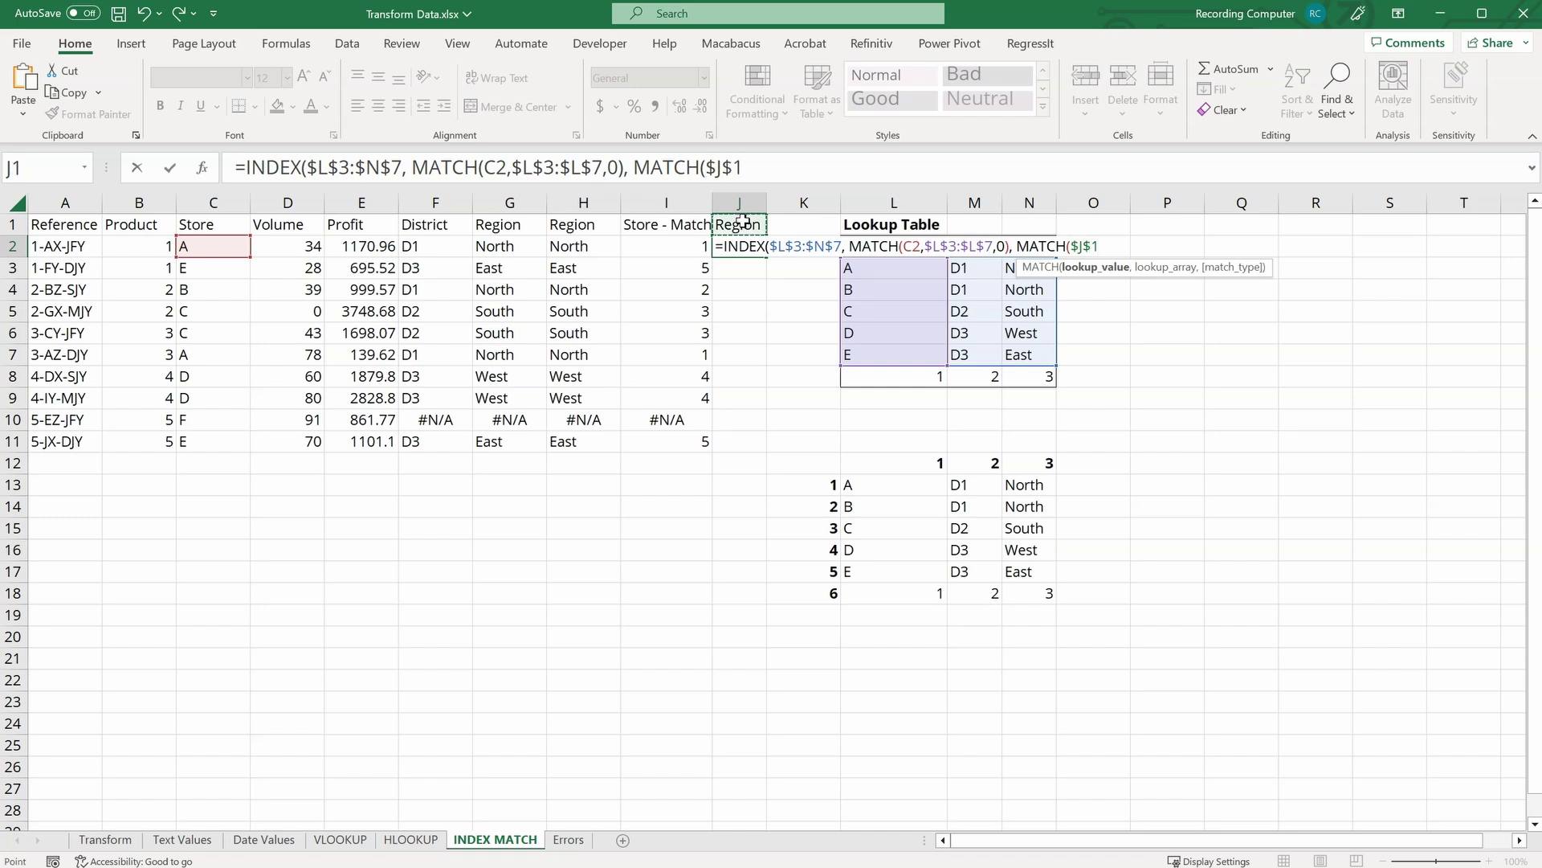
text(,)
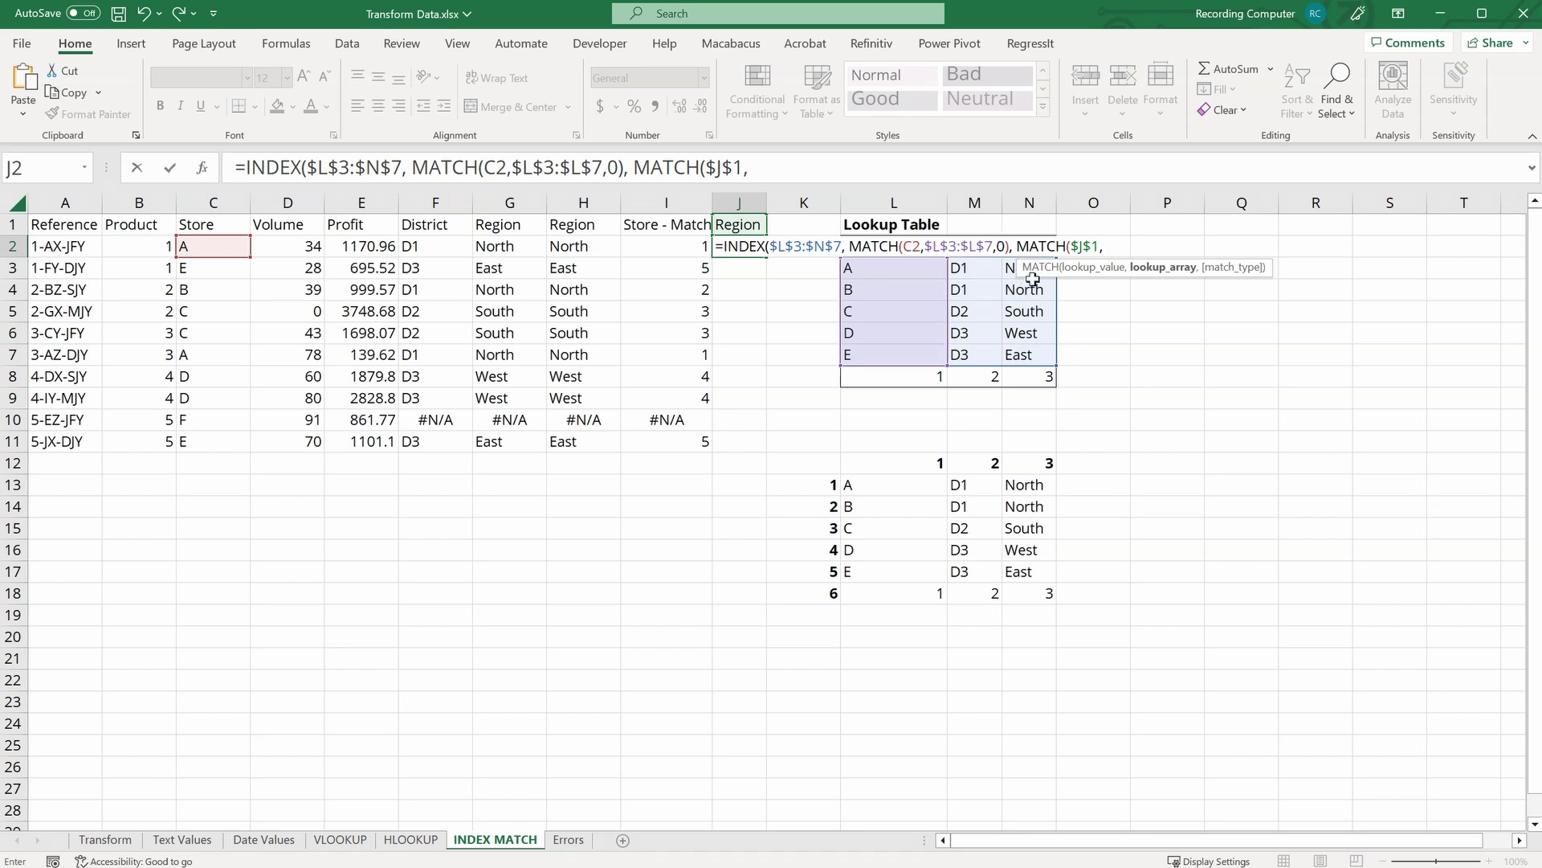
key(Right)
key(Right)
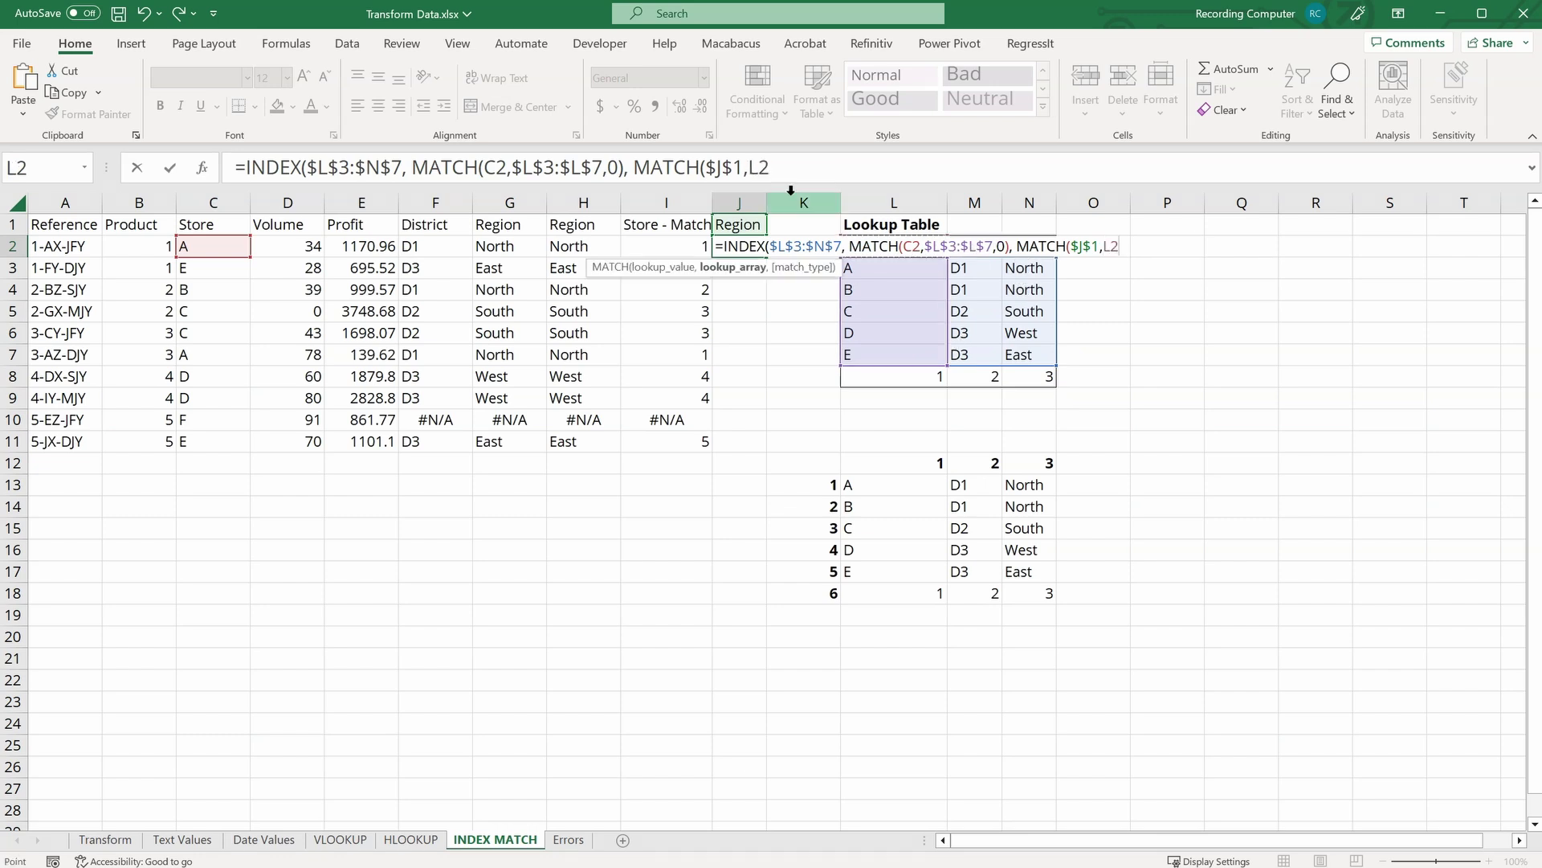
key(shift+Right)
key(shift+Right)
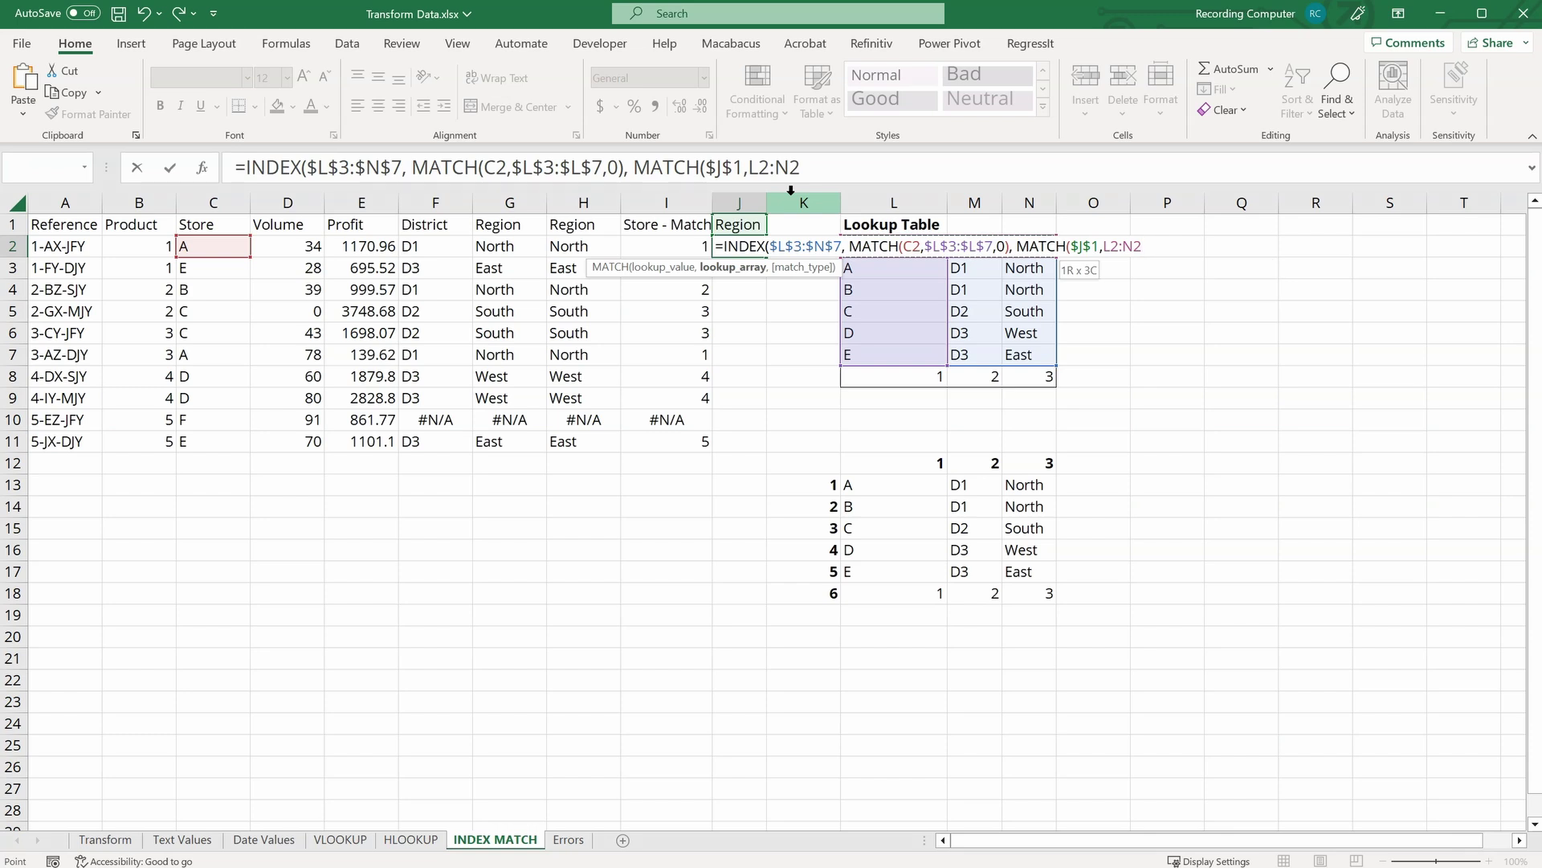
key(F4)
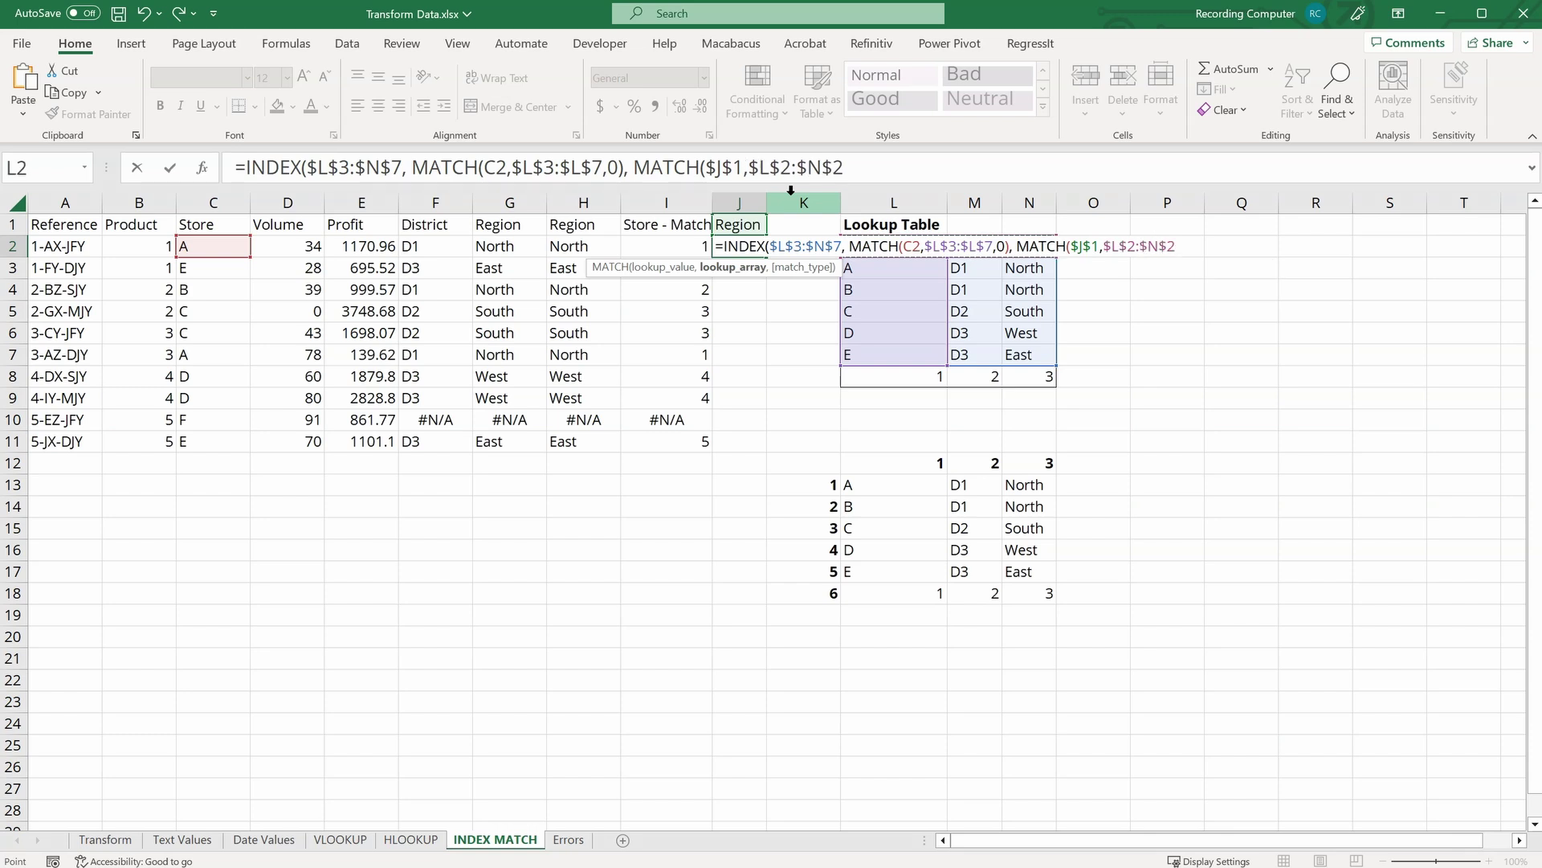
text(,0)
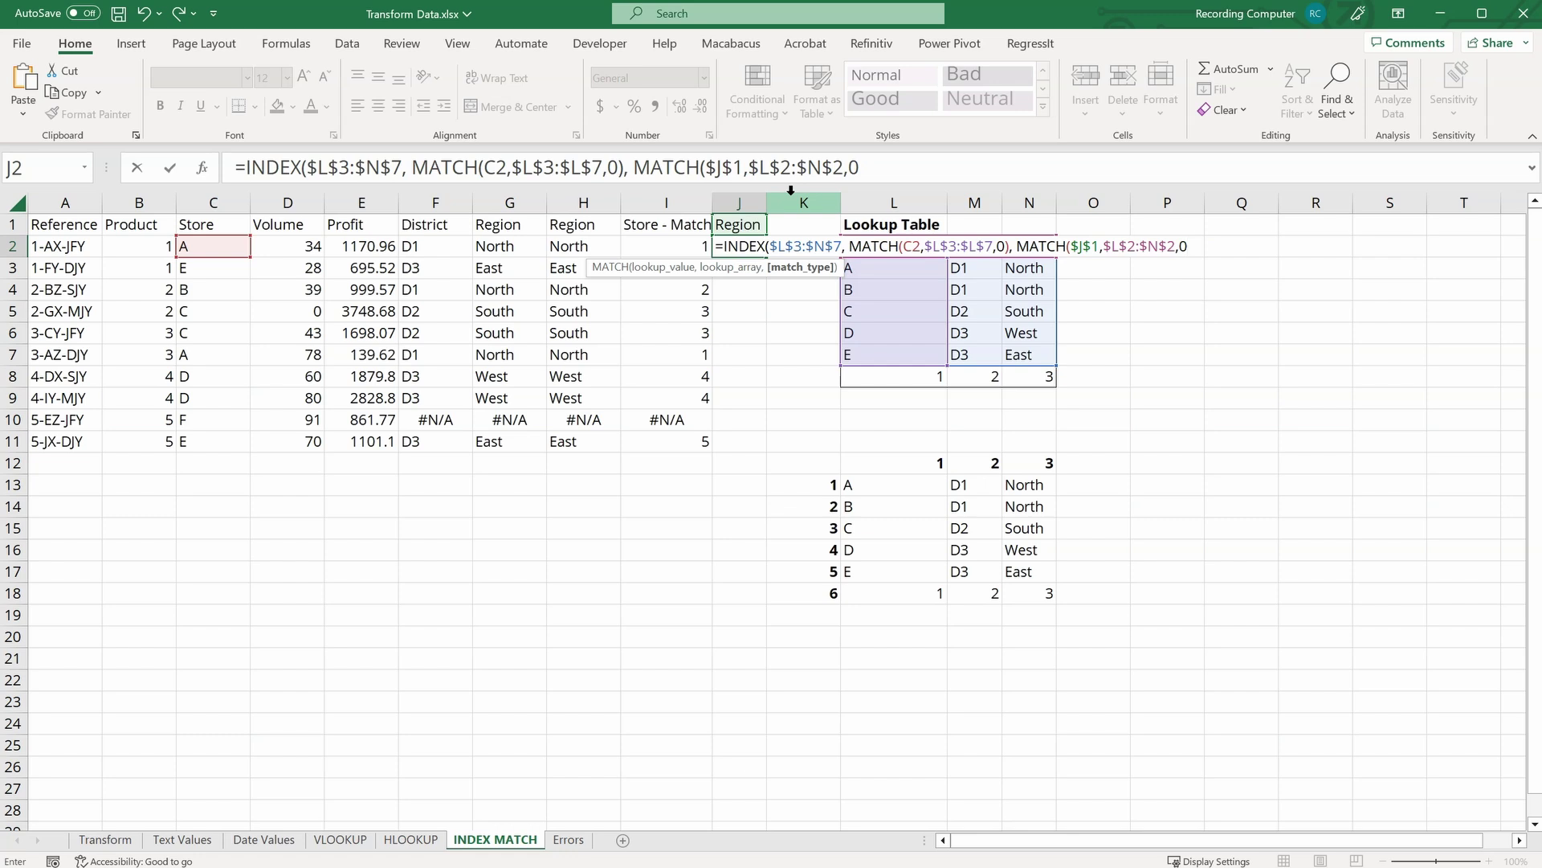
text()))
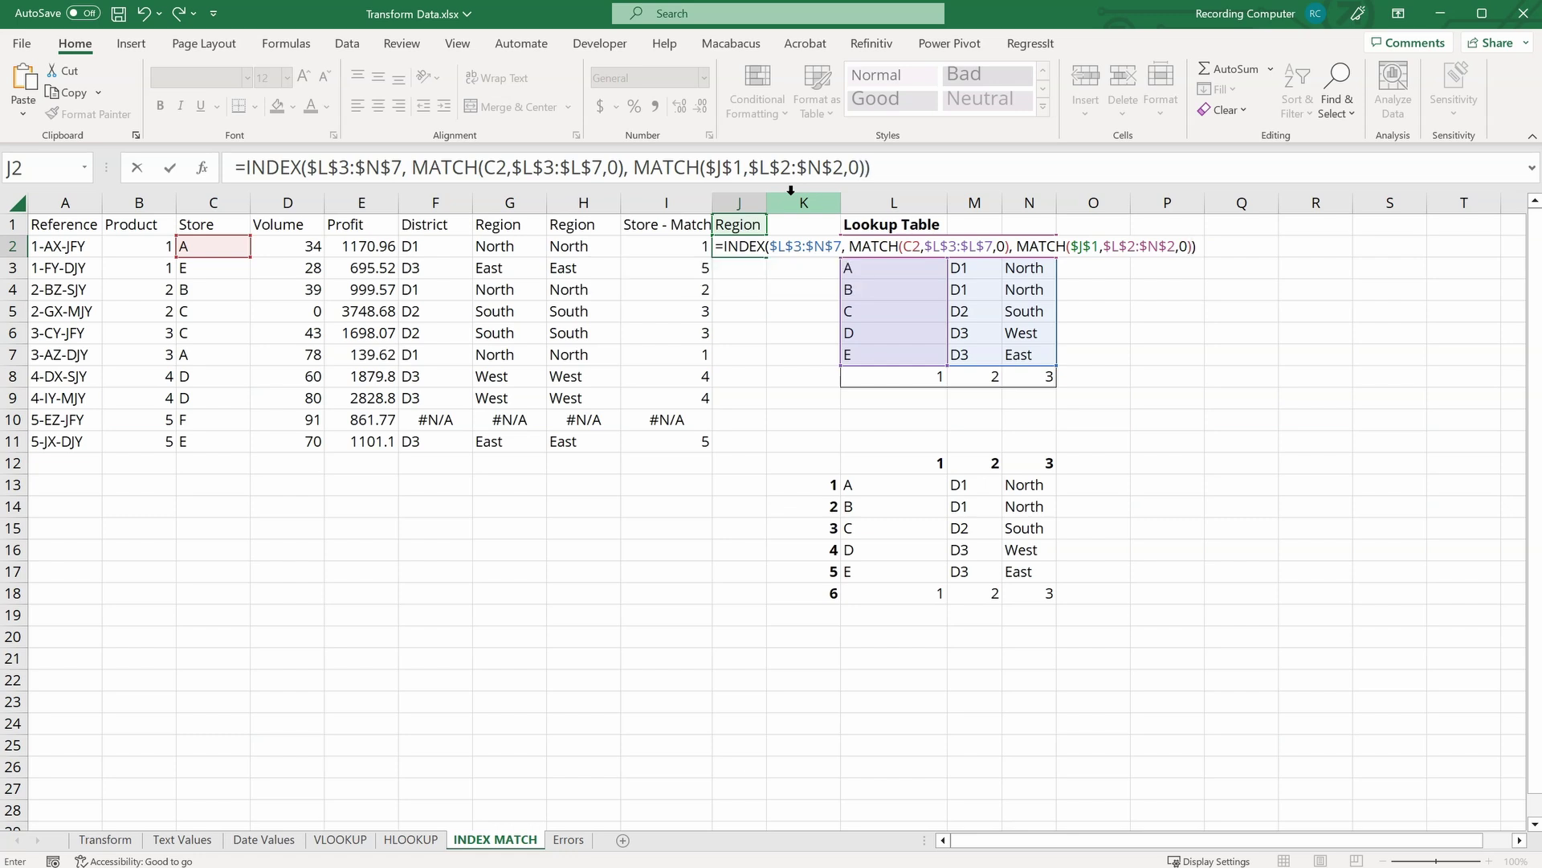
key(Return)
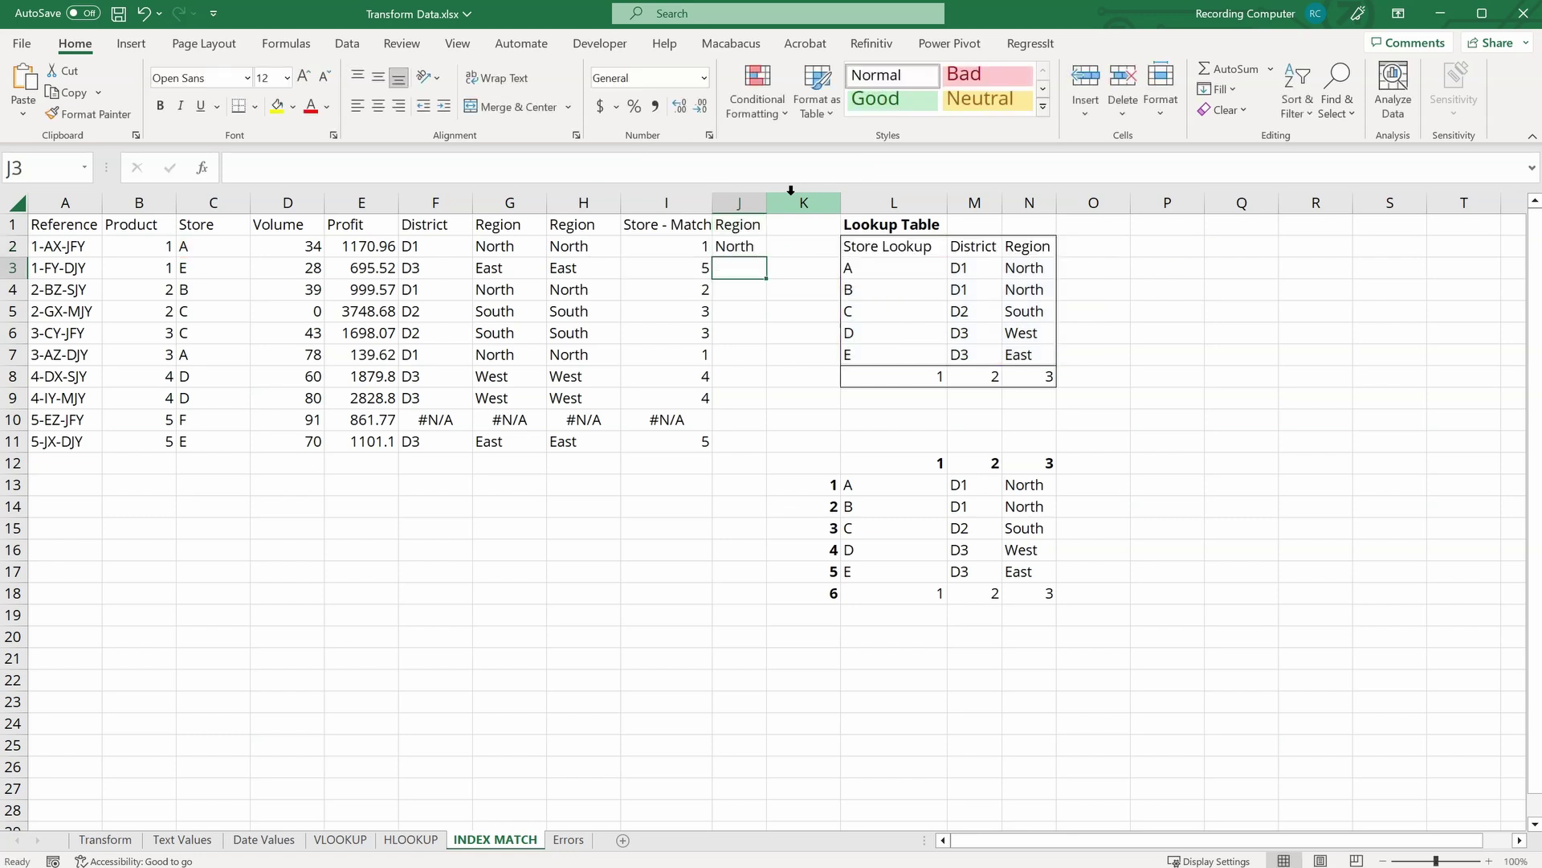
Step: Fill the INDEX MATCH formula from J2 down through J11
click(749, 246)
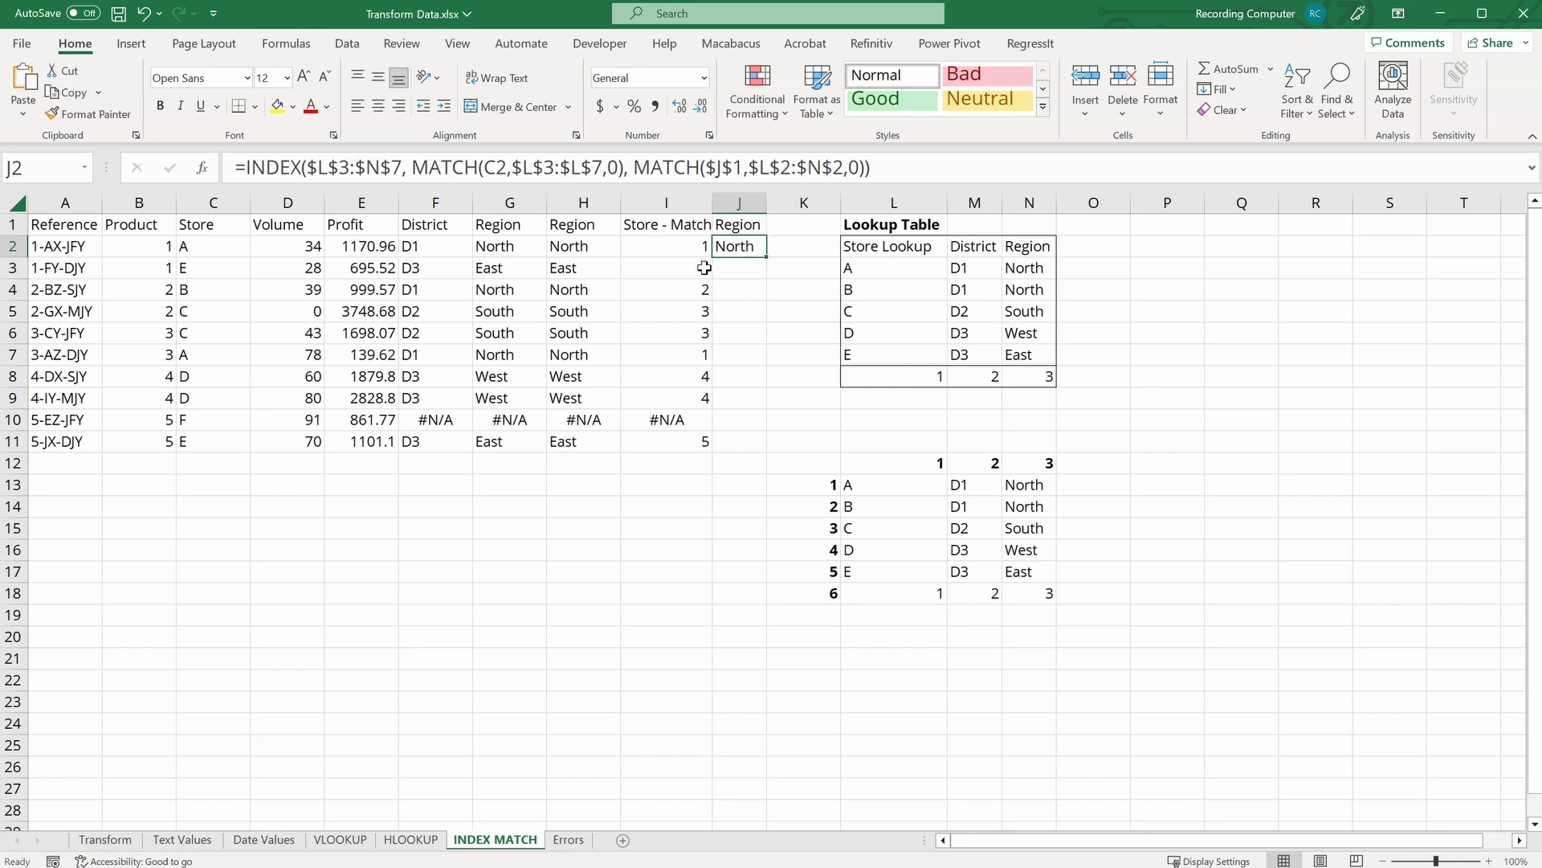
drag(767, 251, 764, 454)
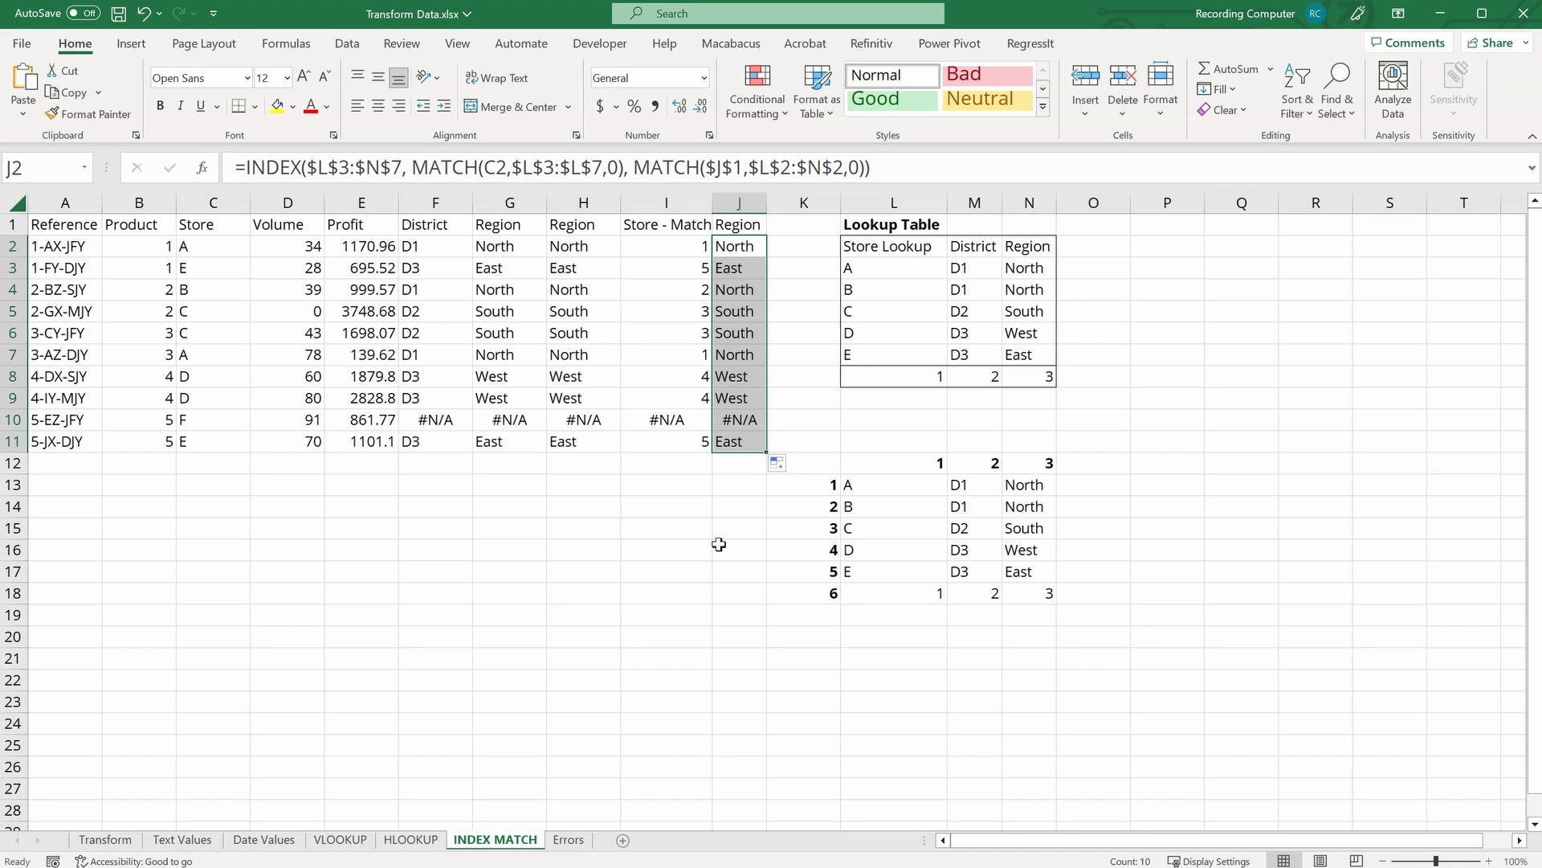
Step: Test the Region lookup formulas by changing the J1 header to District, and set the header back to Region
key(Up)
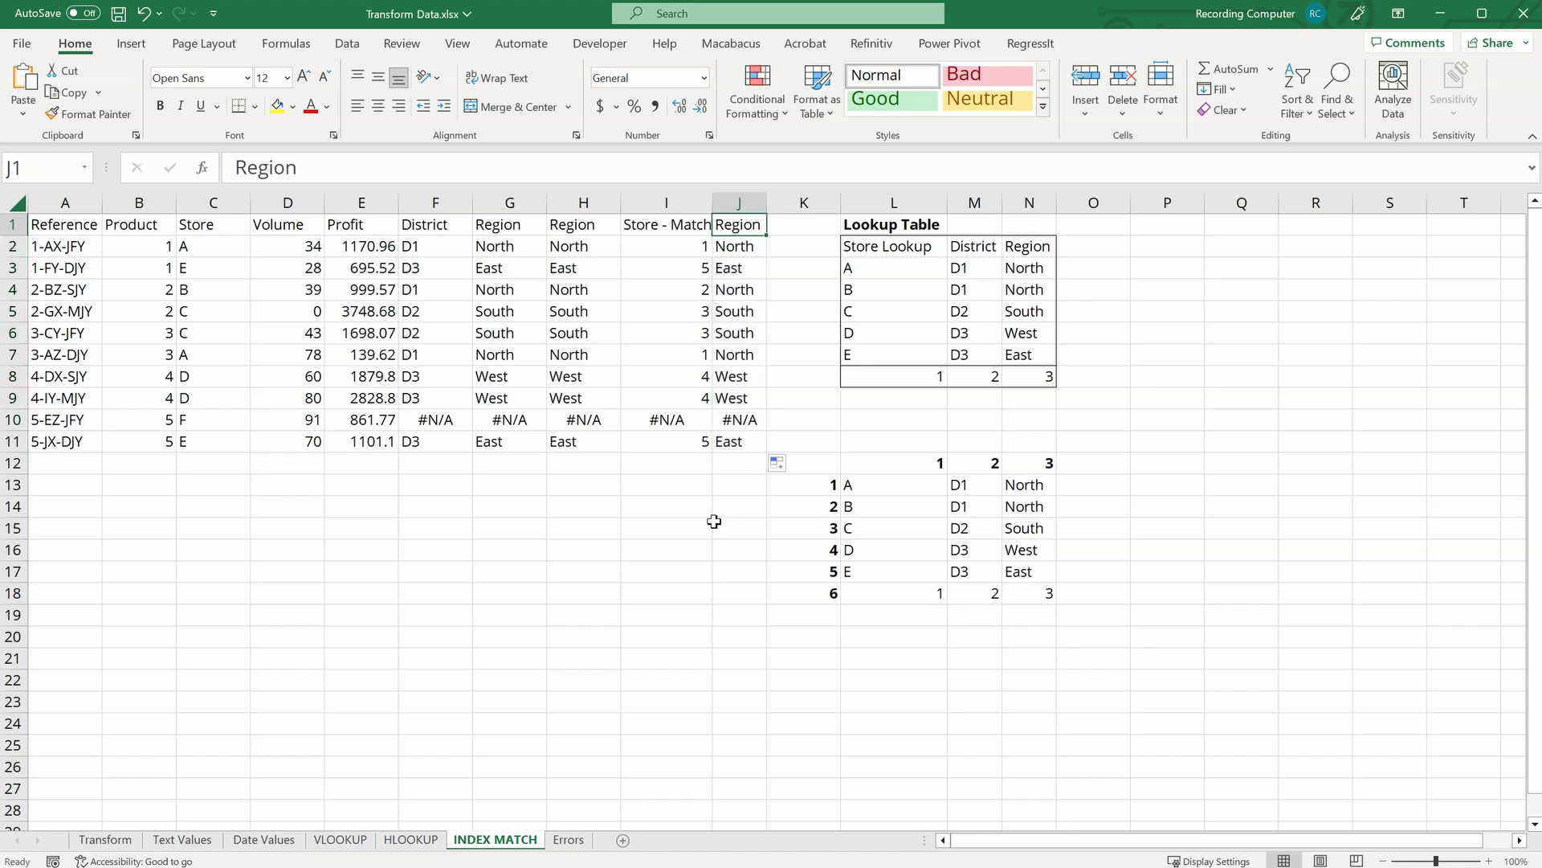
text(District)
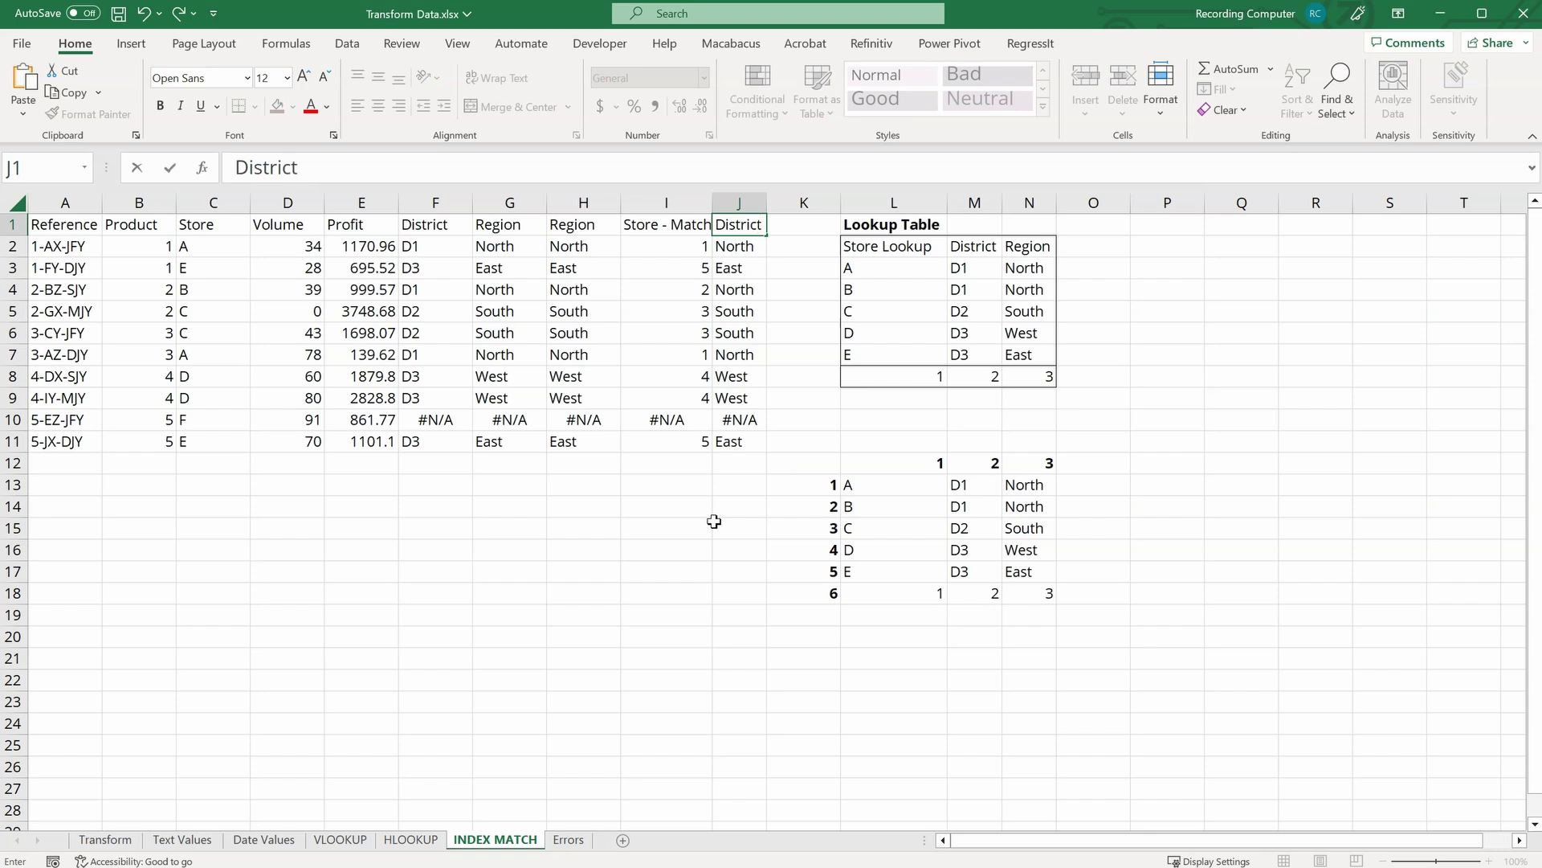
key(Return)
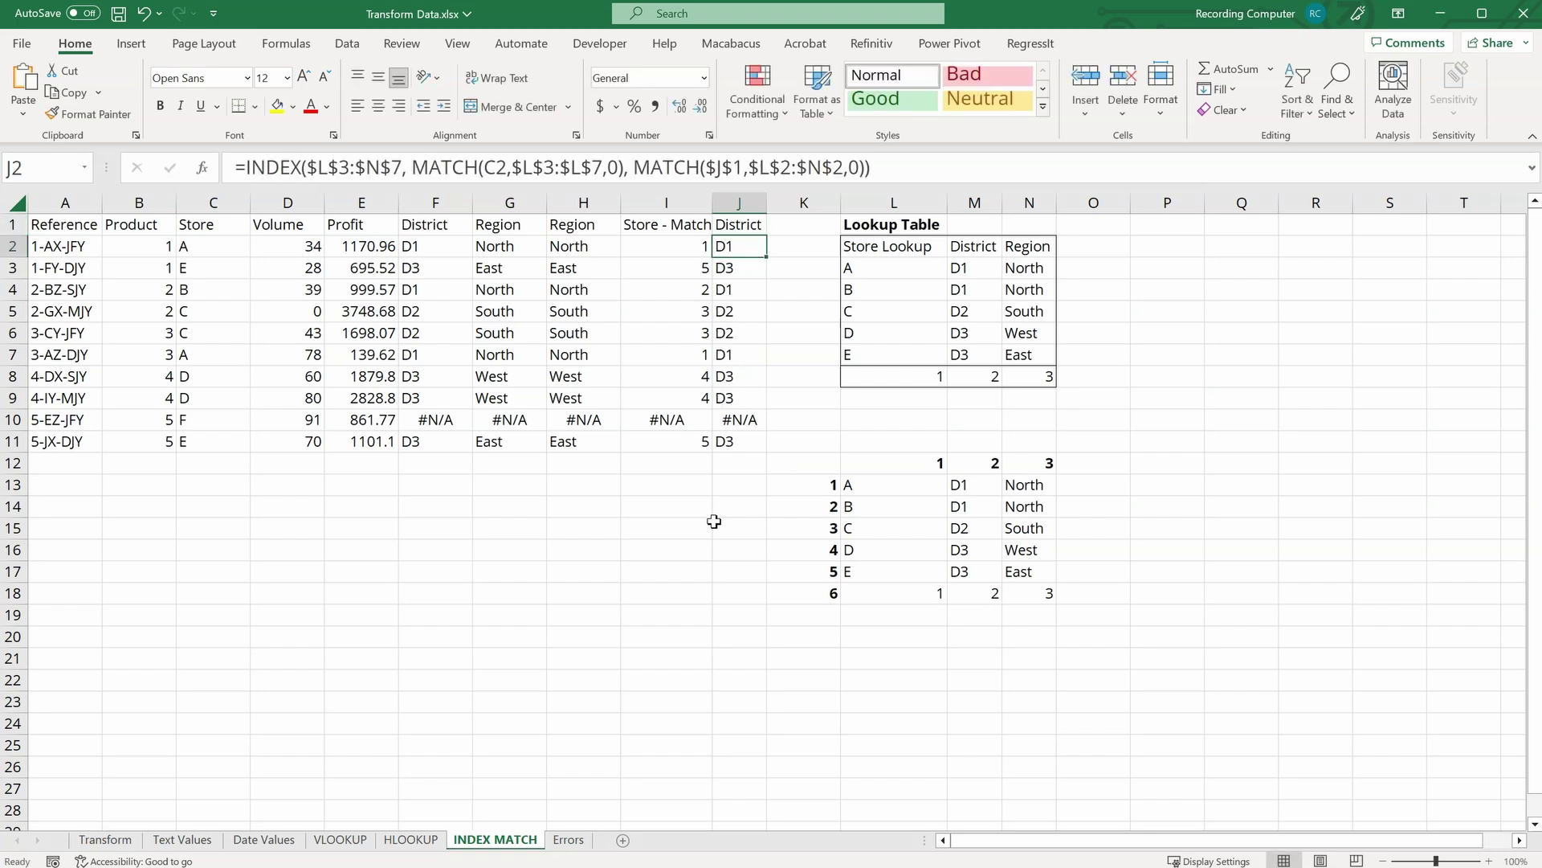
key(Up)
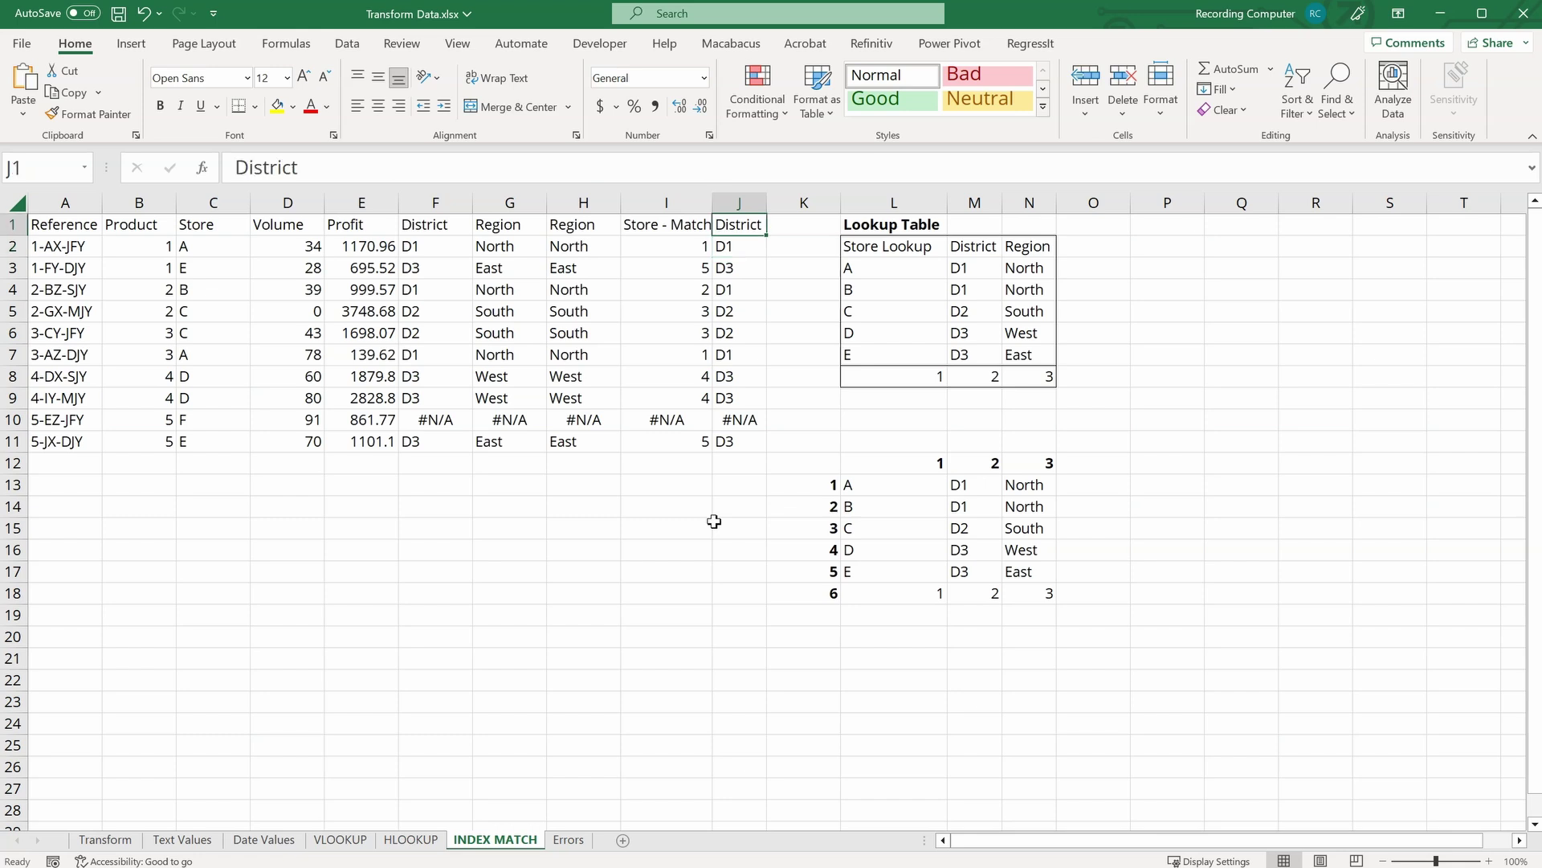
text(Region)
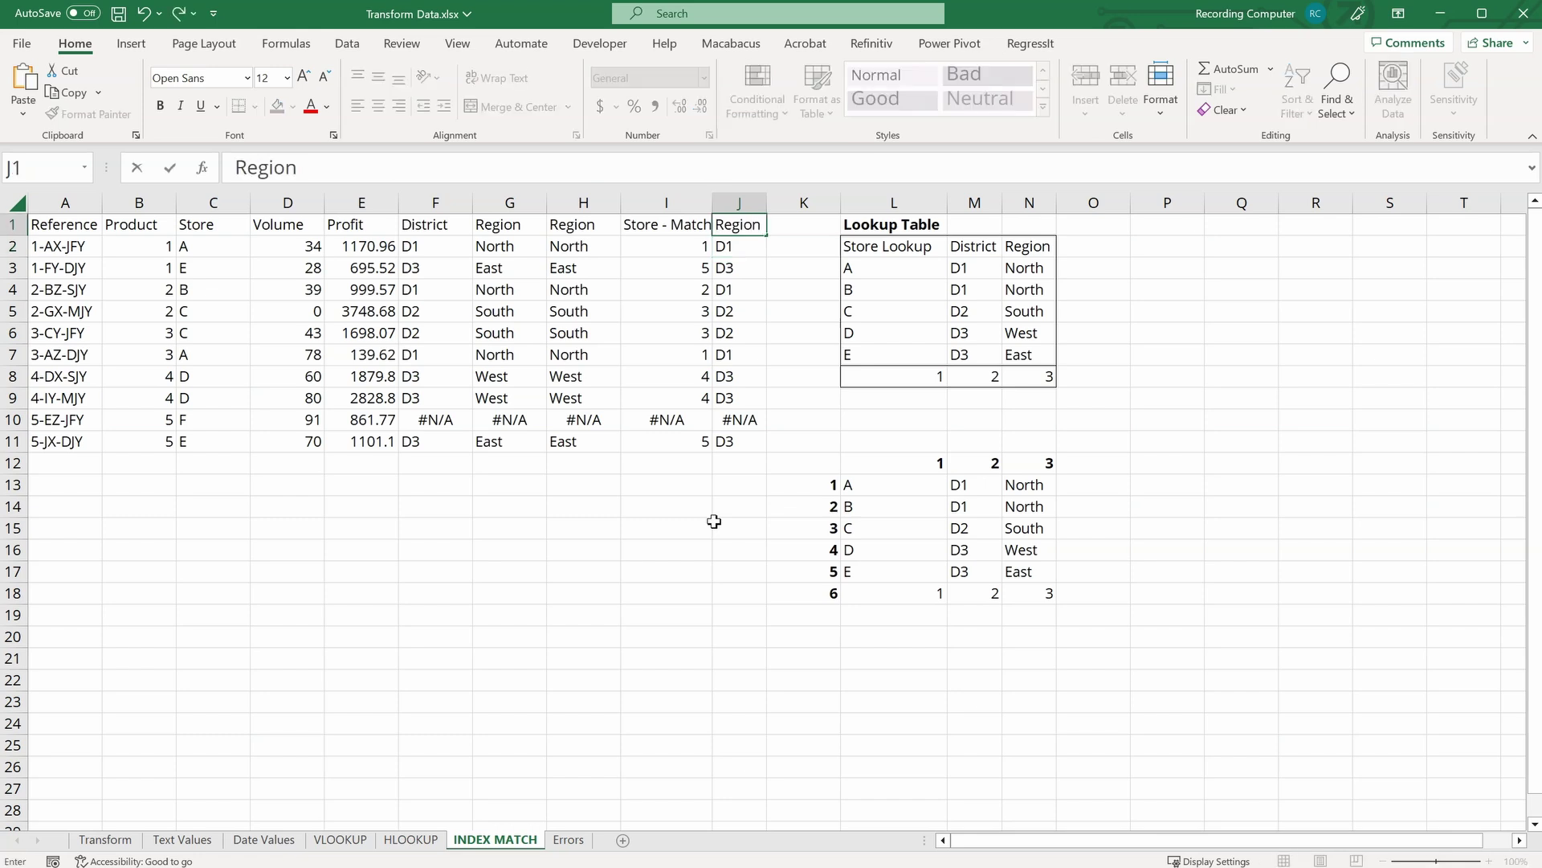
key(Return)
click(782, 252)
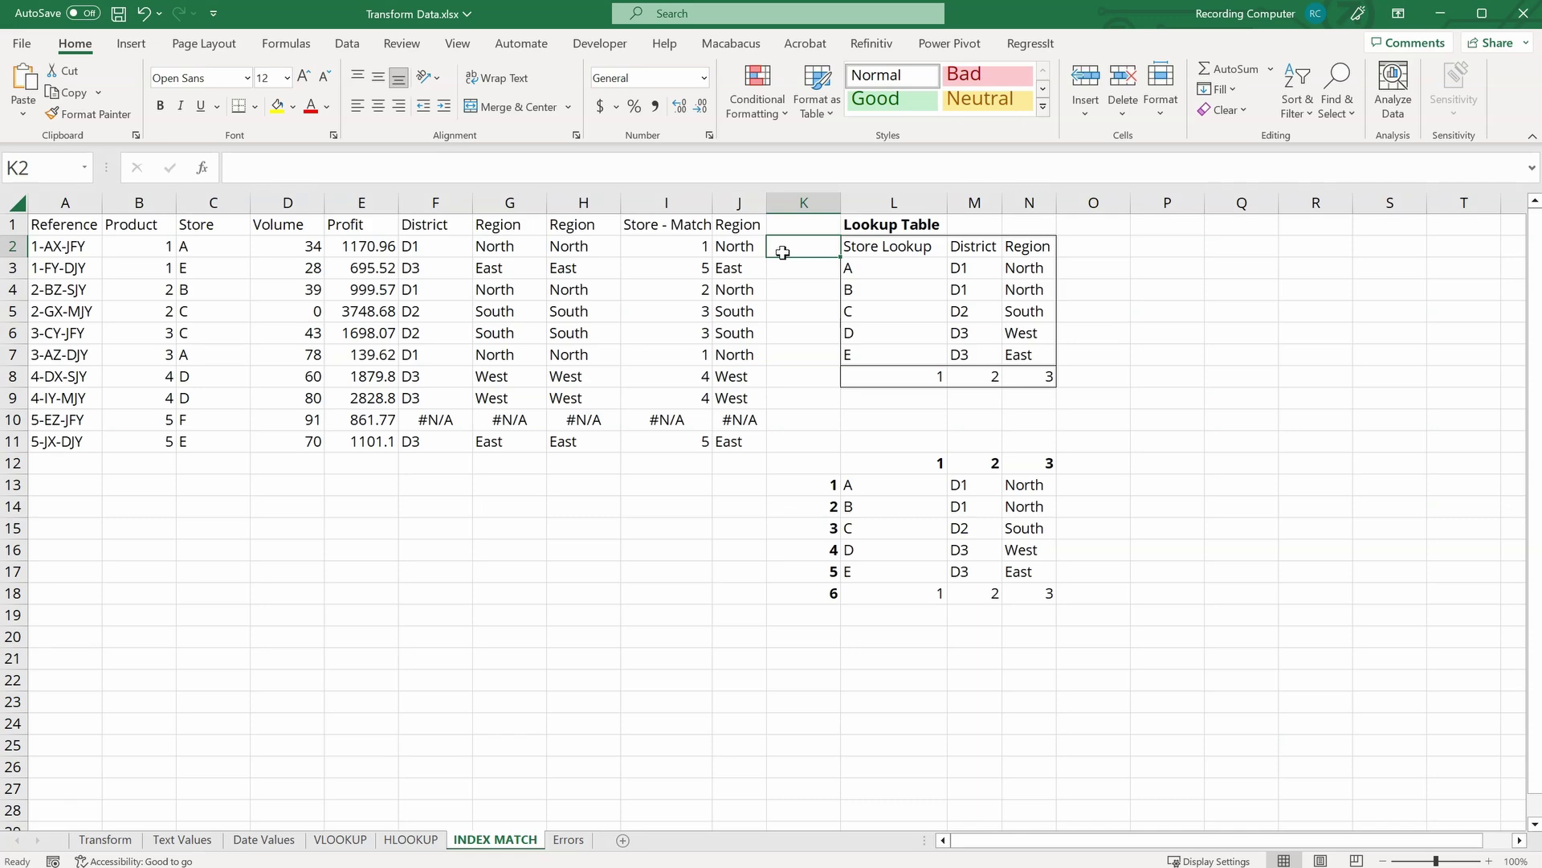
Step: On the Errors sheet, nest the VLOOKUP in F10 inside an IFNA function
key(ctrl+Page_Down)
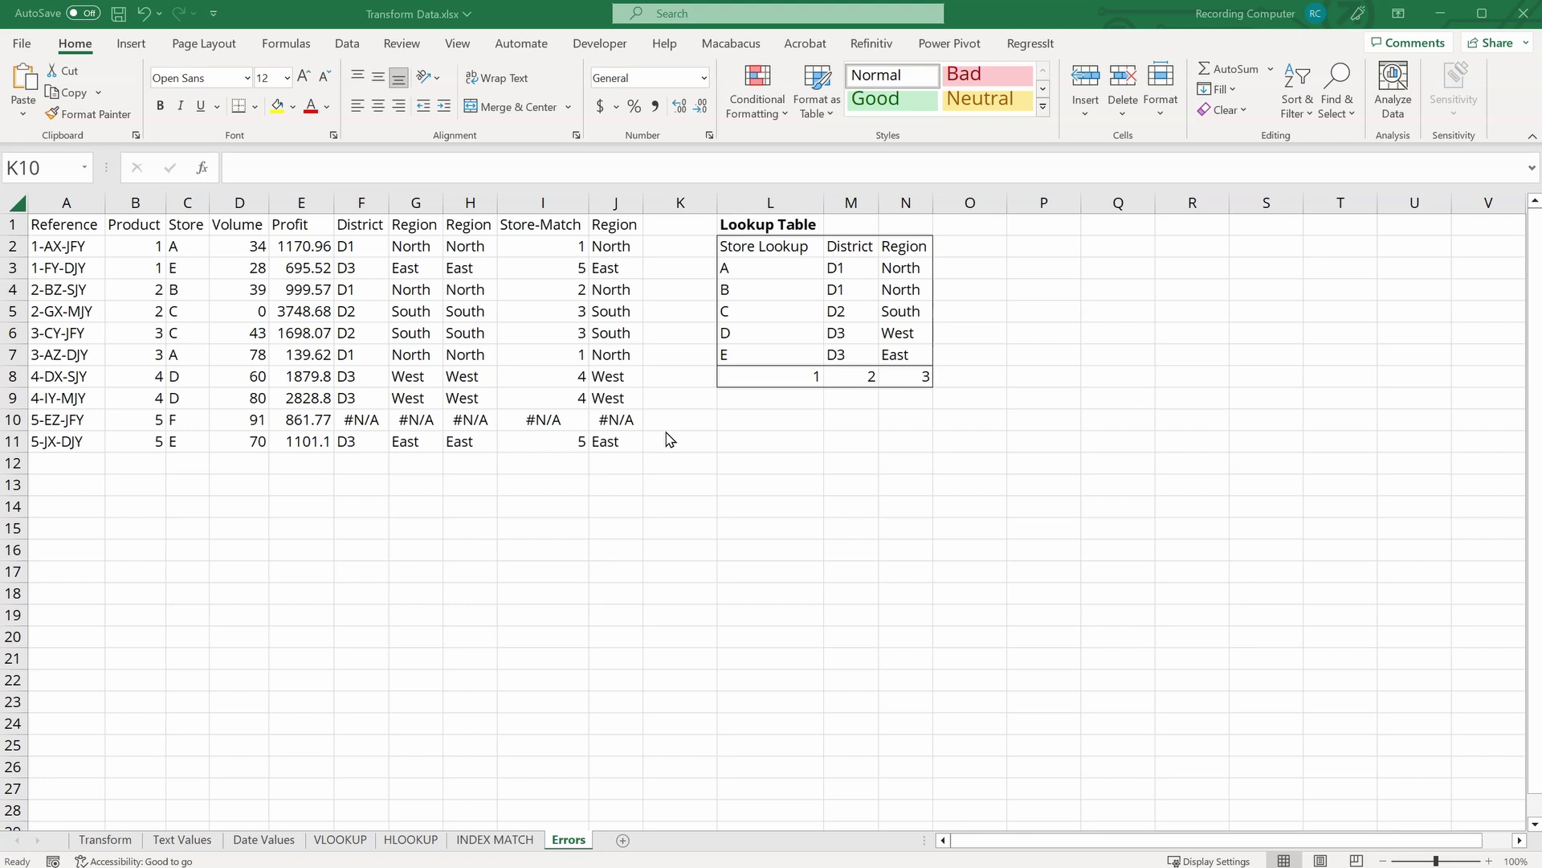
click(345, 415)
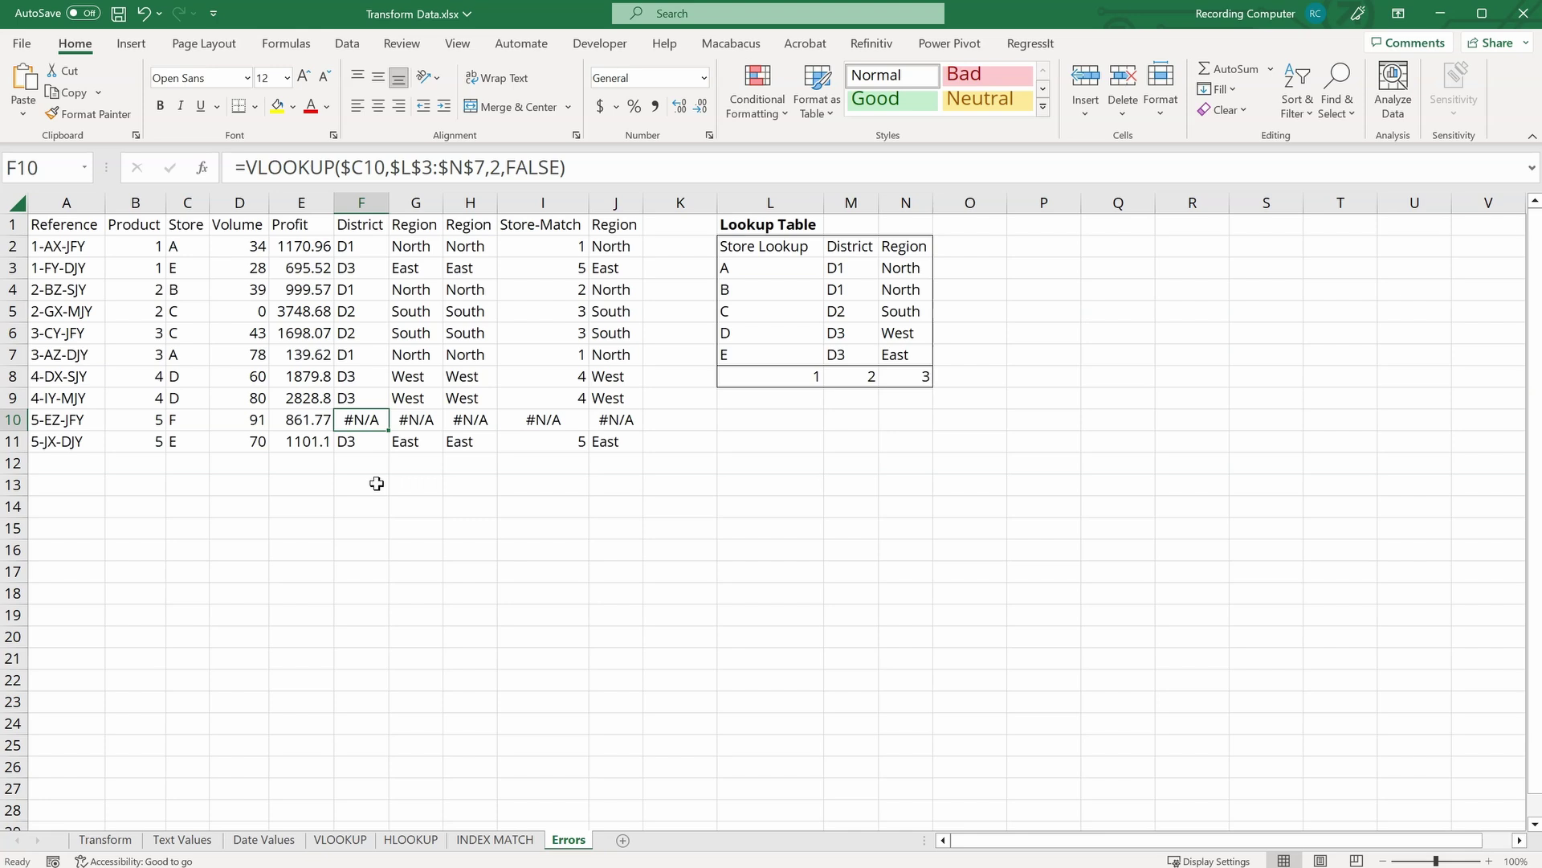
click(244, 167)
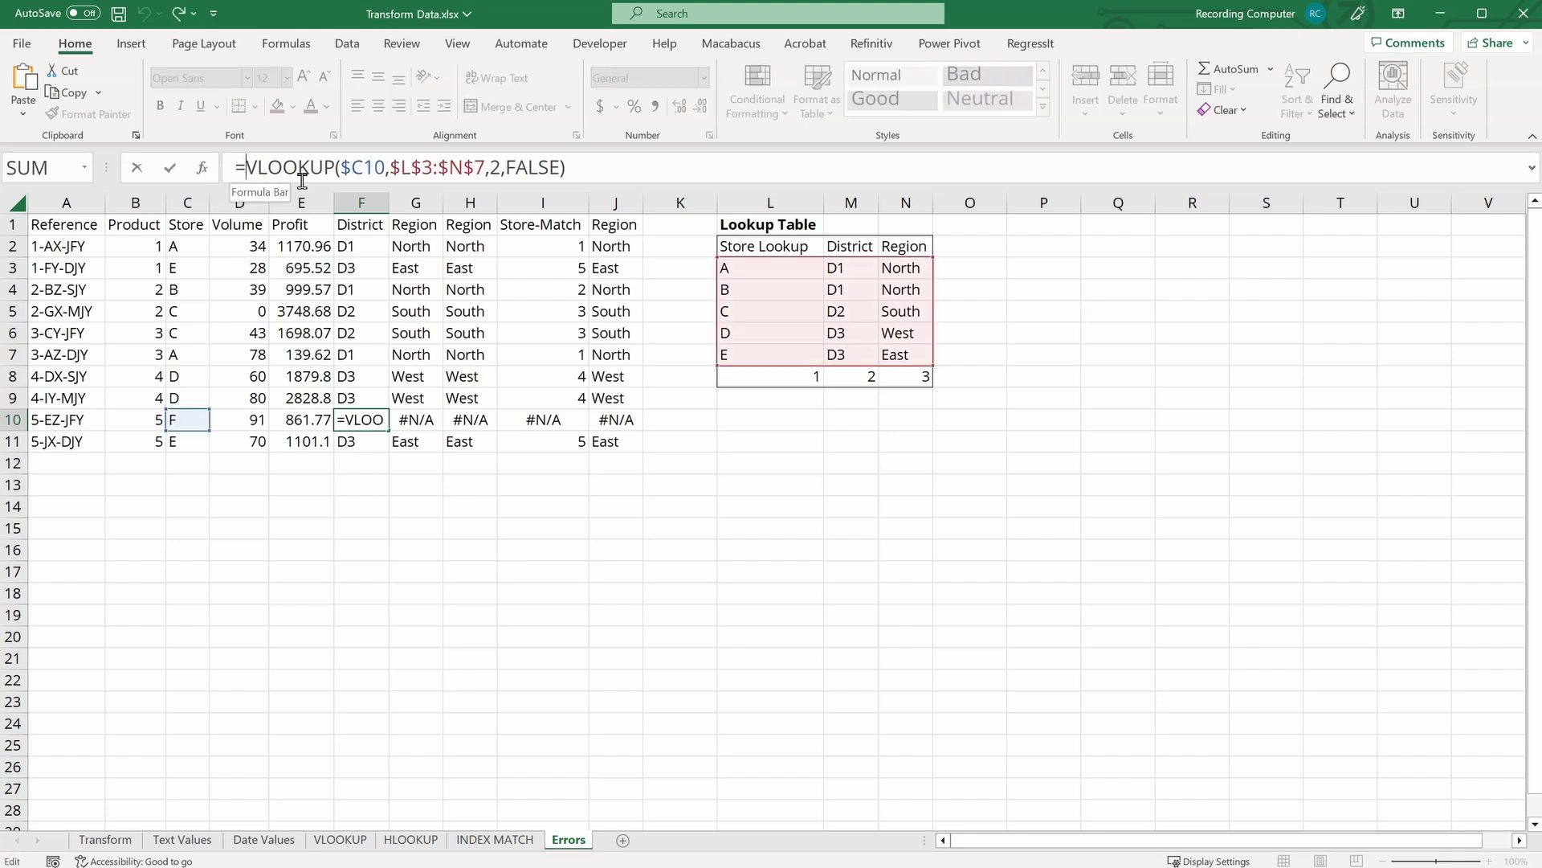
text(ifna)
key(Tab)
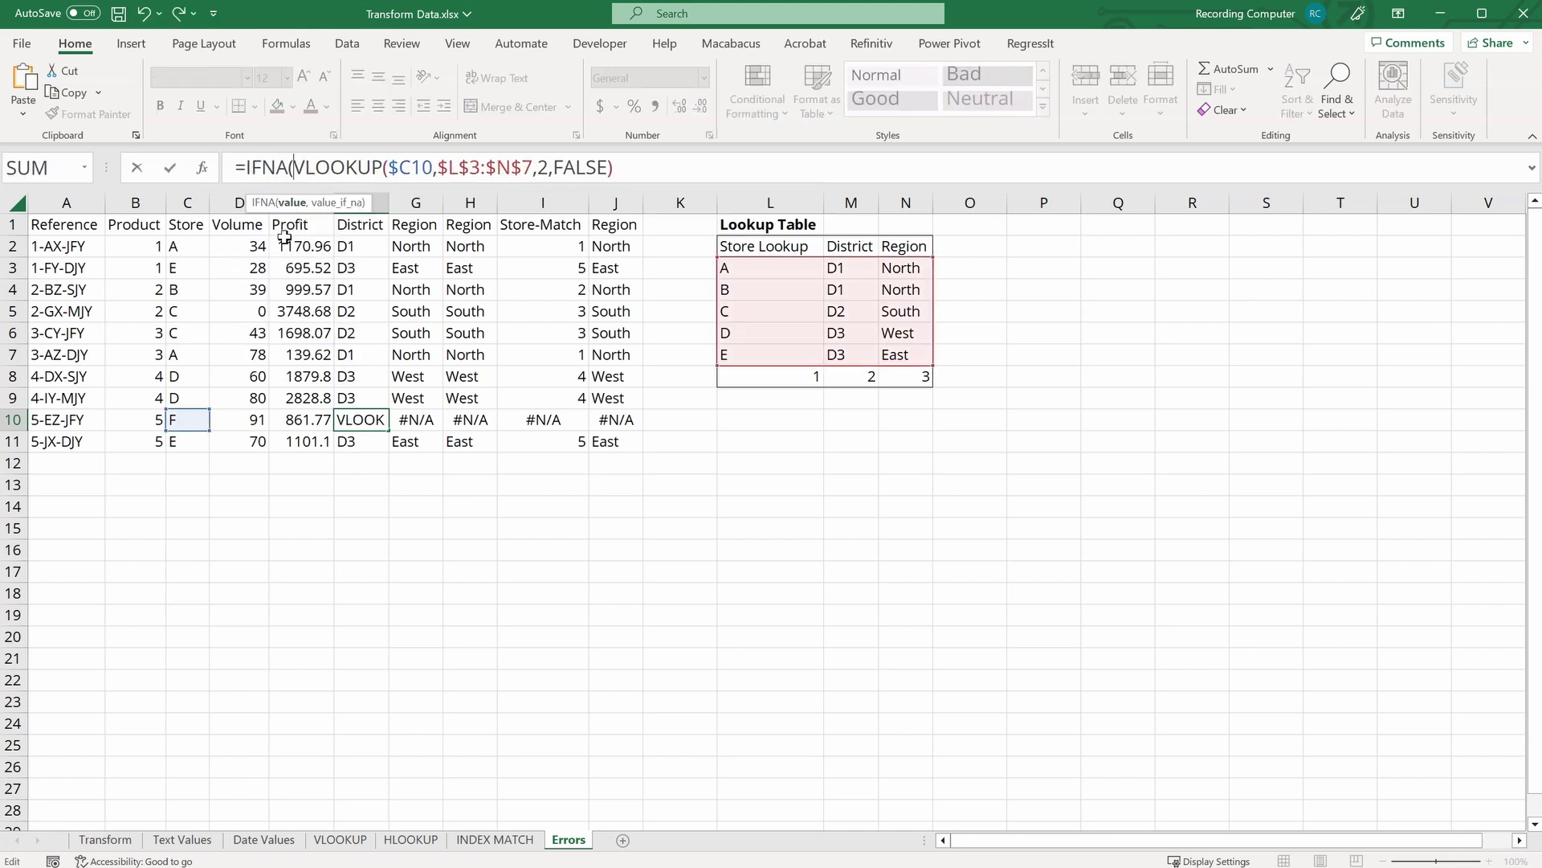
Step: Complete the F10 IFNA formula with "Unknown District" as its fallback value and autofit column F
click(683, 170)
text(,)
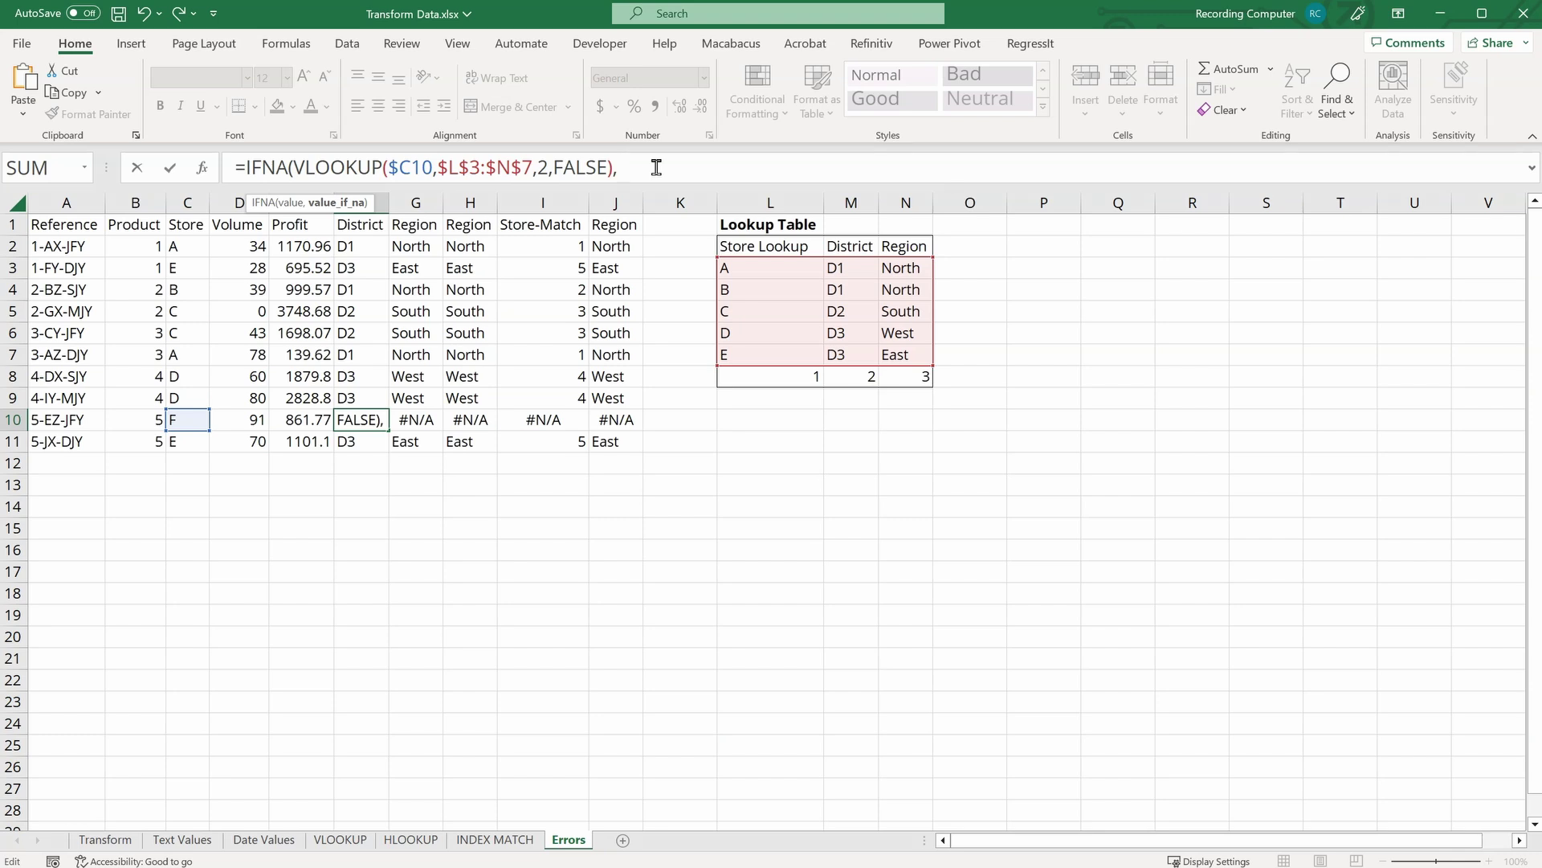
text("Unknown District)
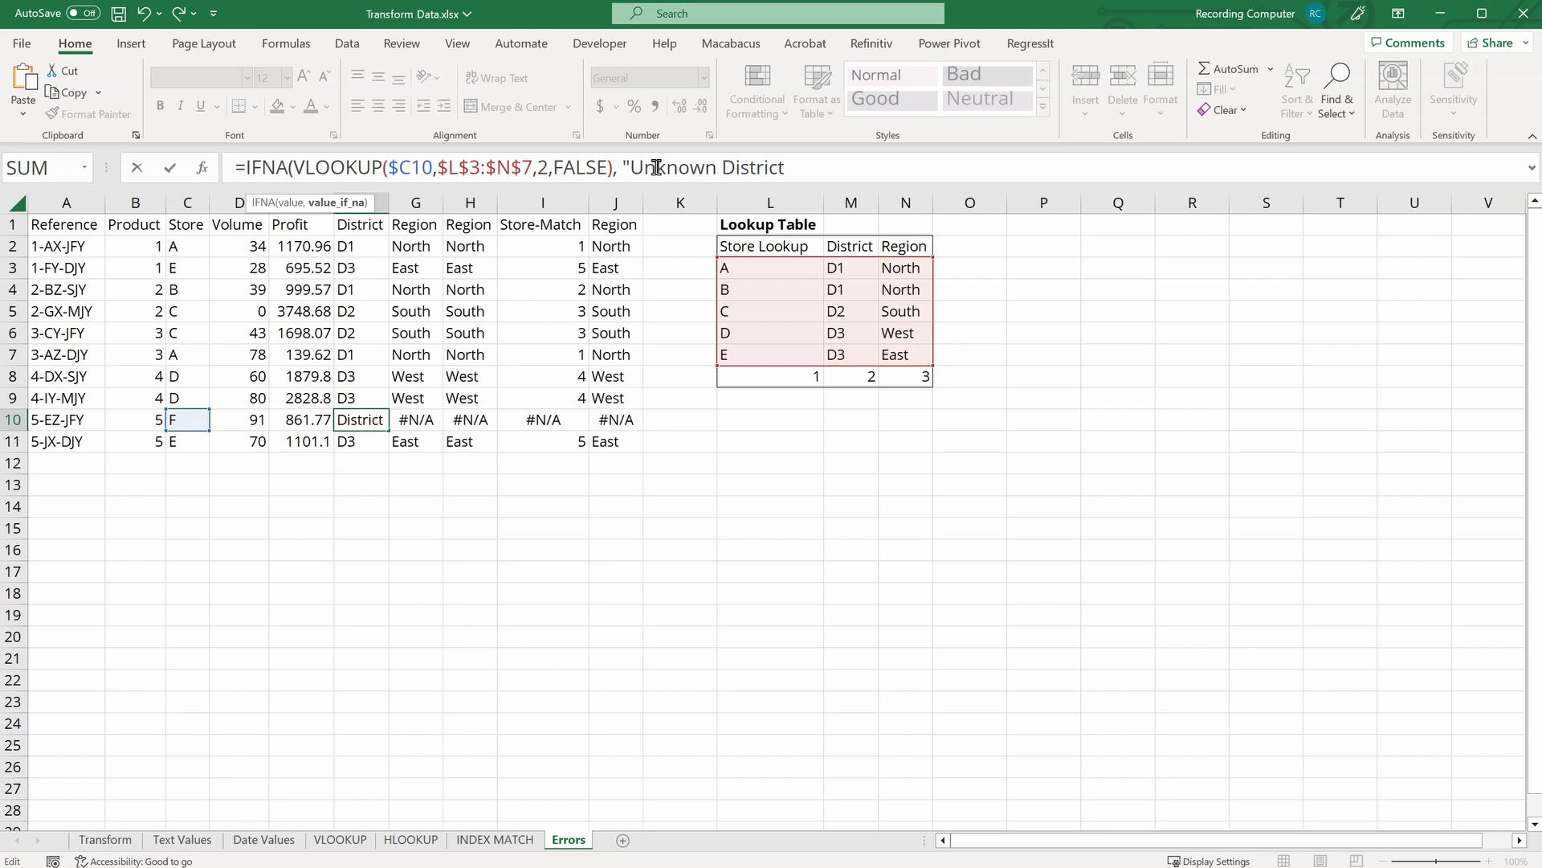
text(")
text())
key(Return)
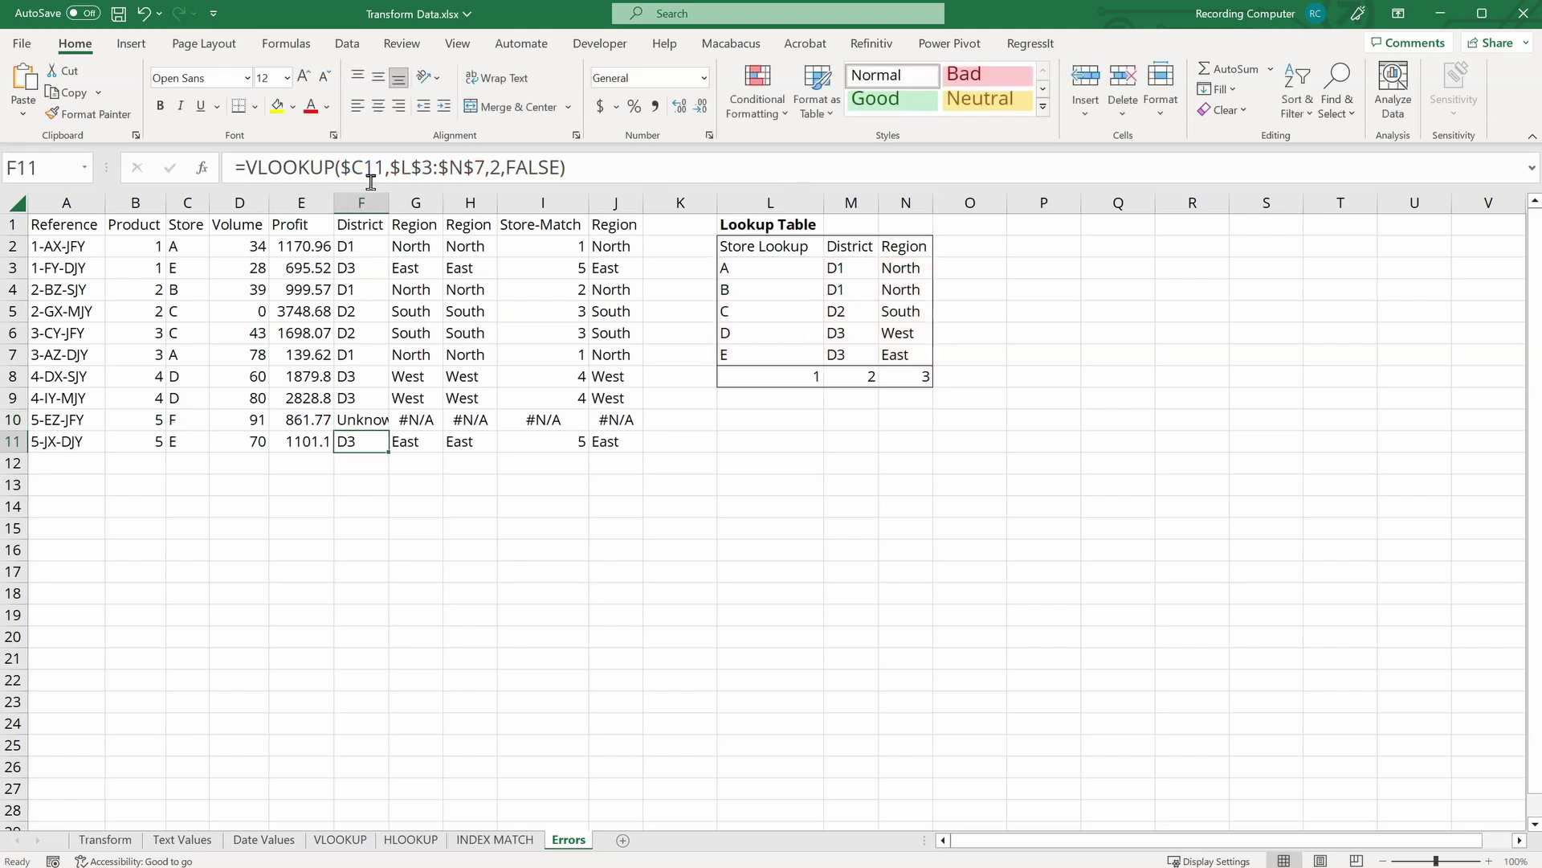
double_click(388, 202)
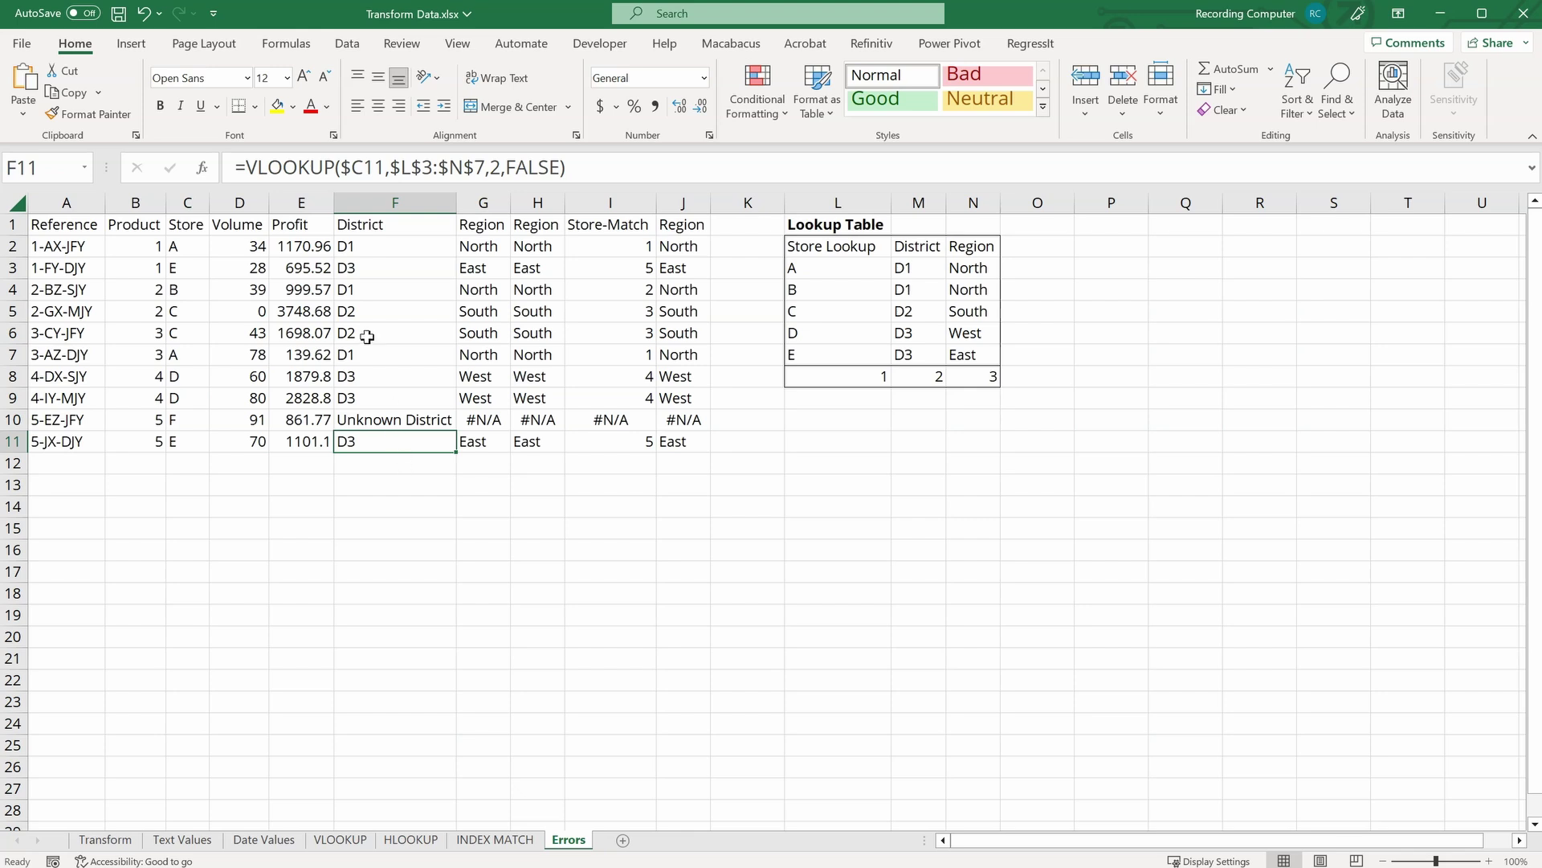
Step: Insert a new column before District and give it the header Price in F1
click(365, 198)
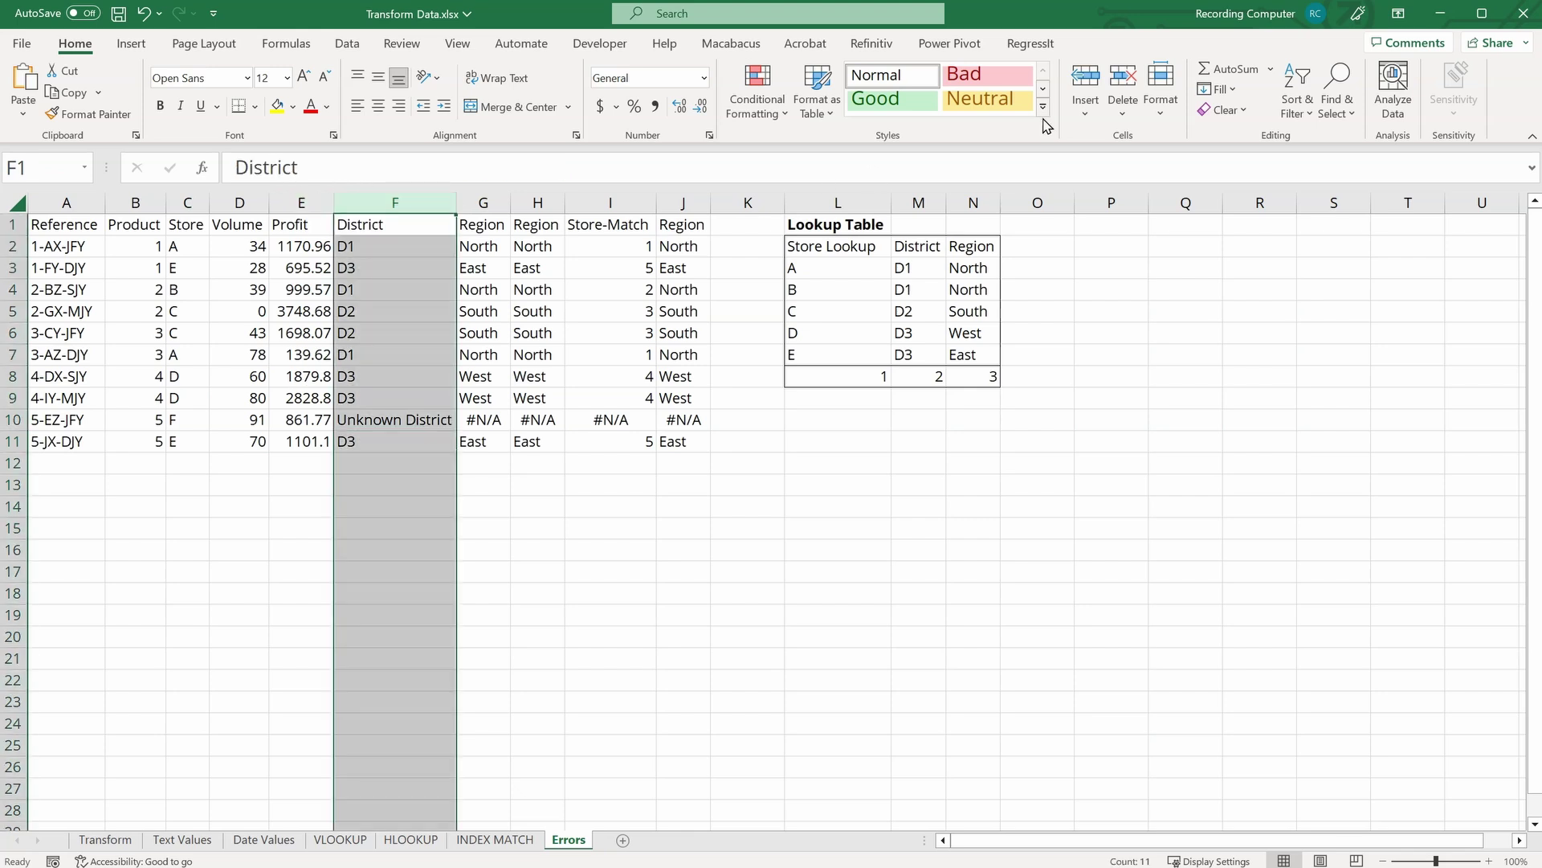
click(1085, 77)
click(372, 226)
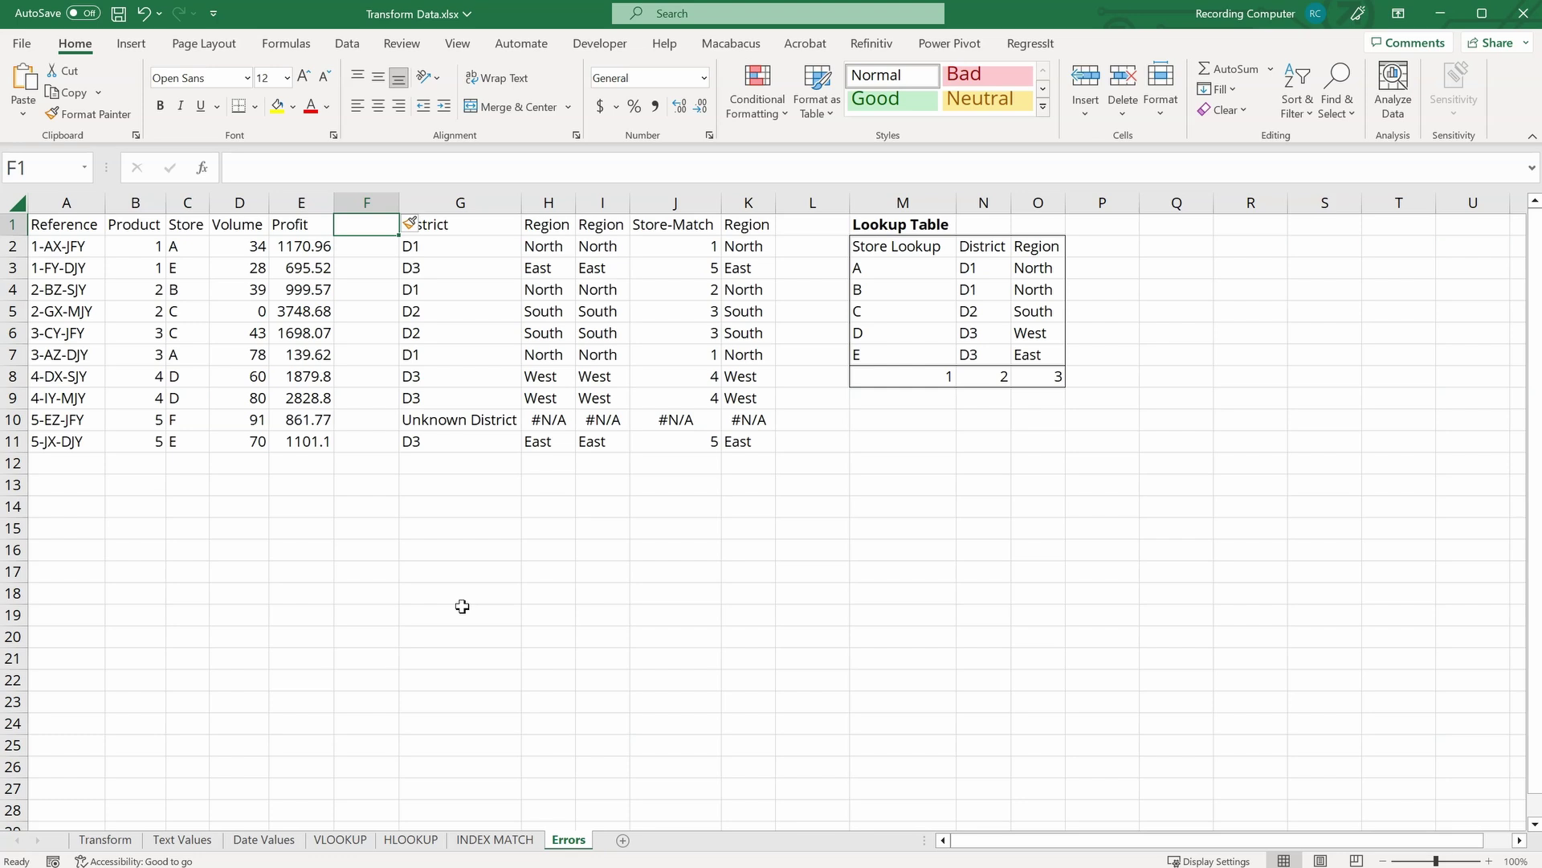
text(Price)
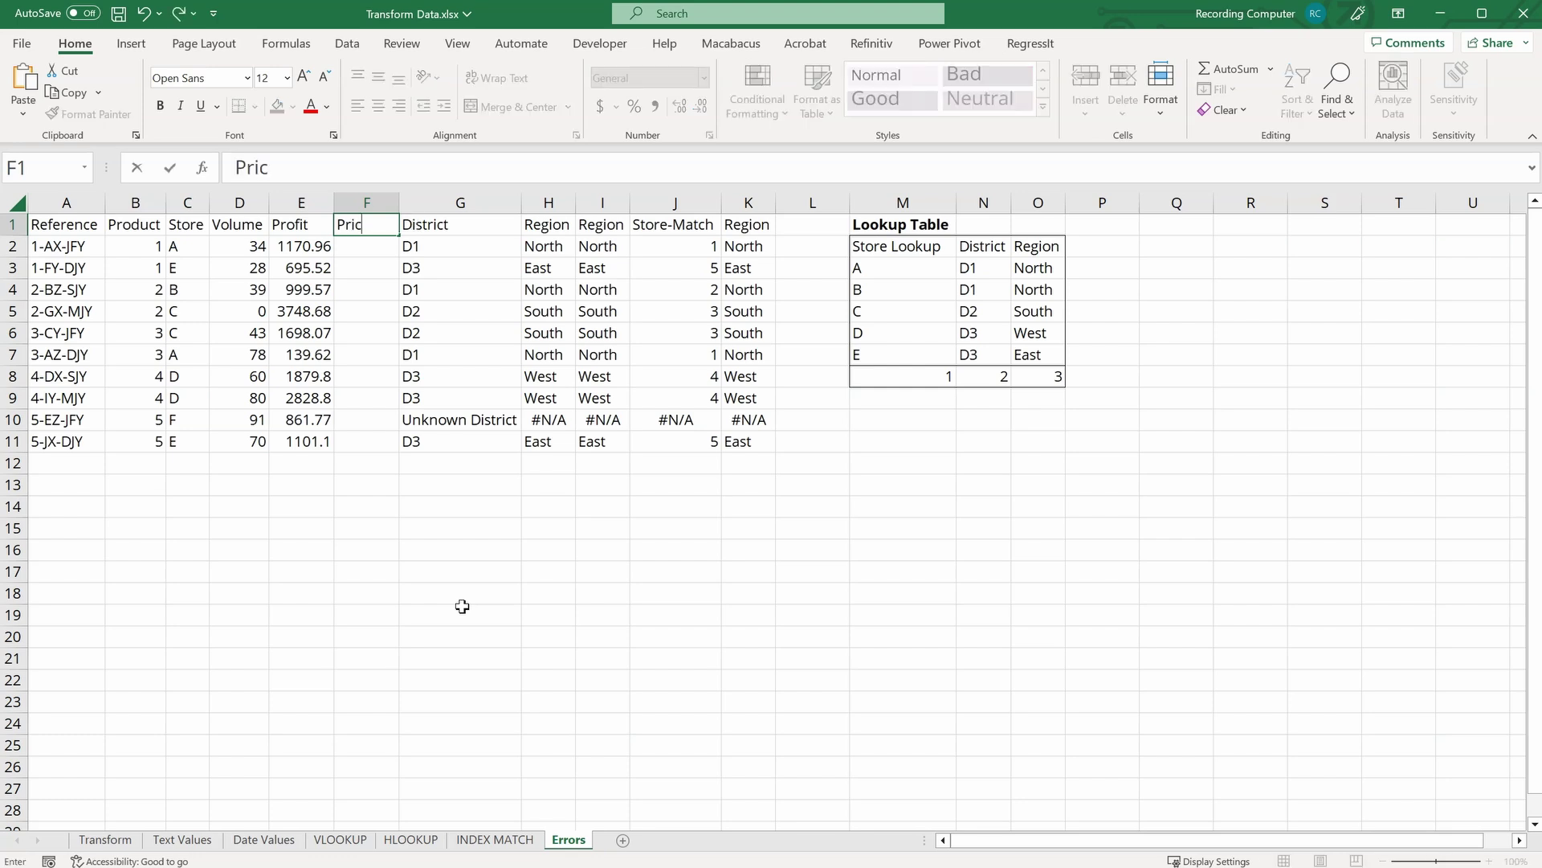
key(Return)
Step: Calculate the price in F2 with =E2/D2 and fill the formula down through F11
text(=)
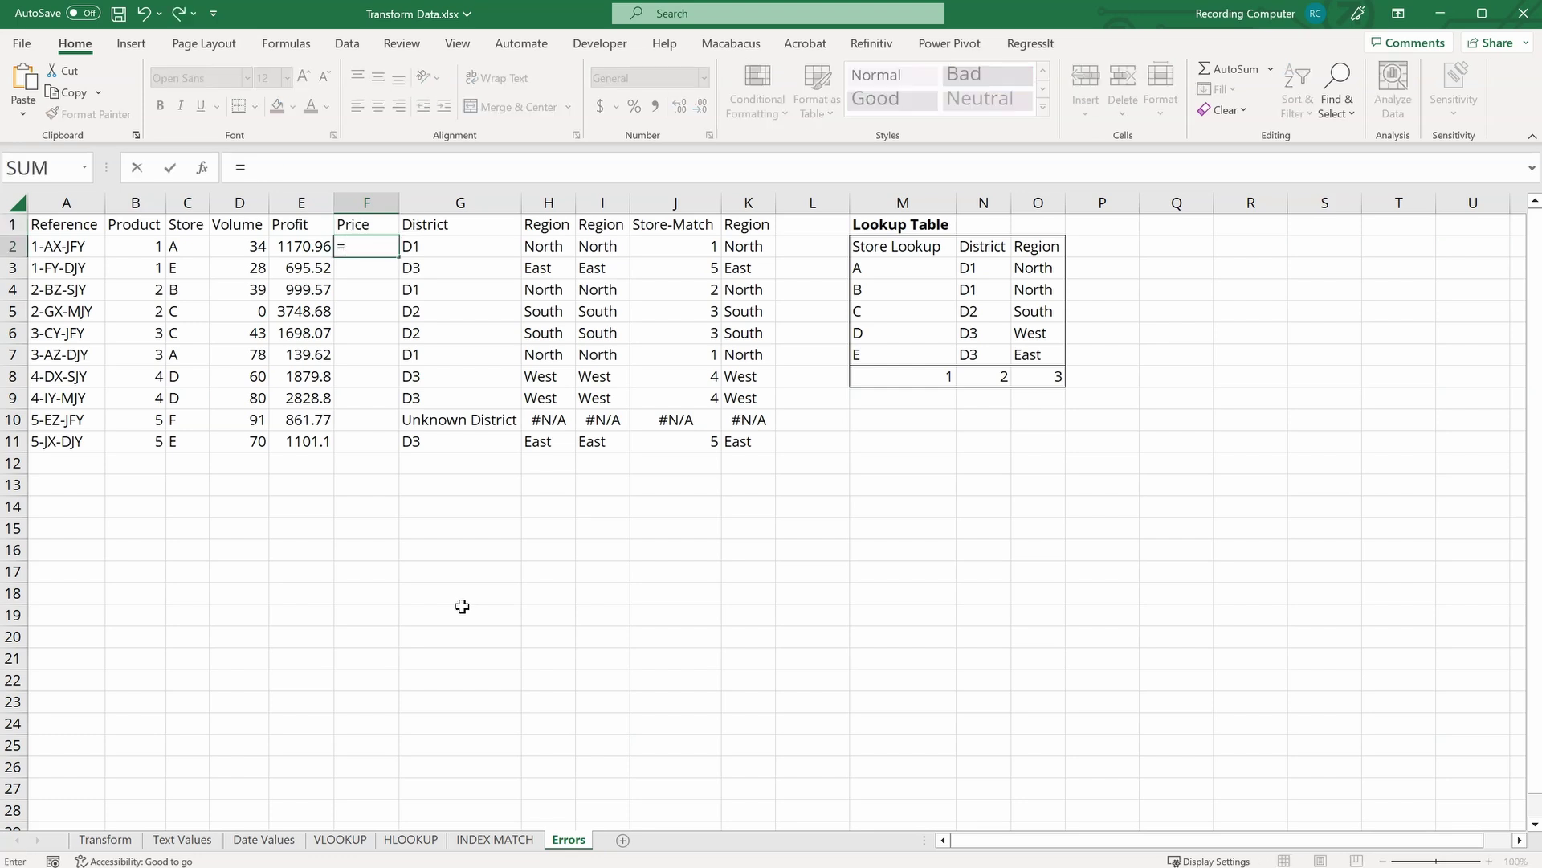
key(Left)
text(/)
key(Left)
key(Left)
key(Return)
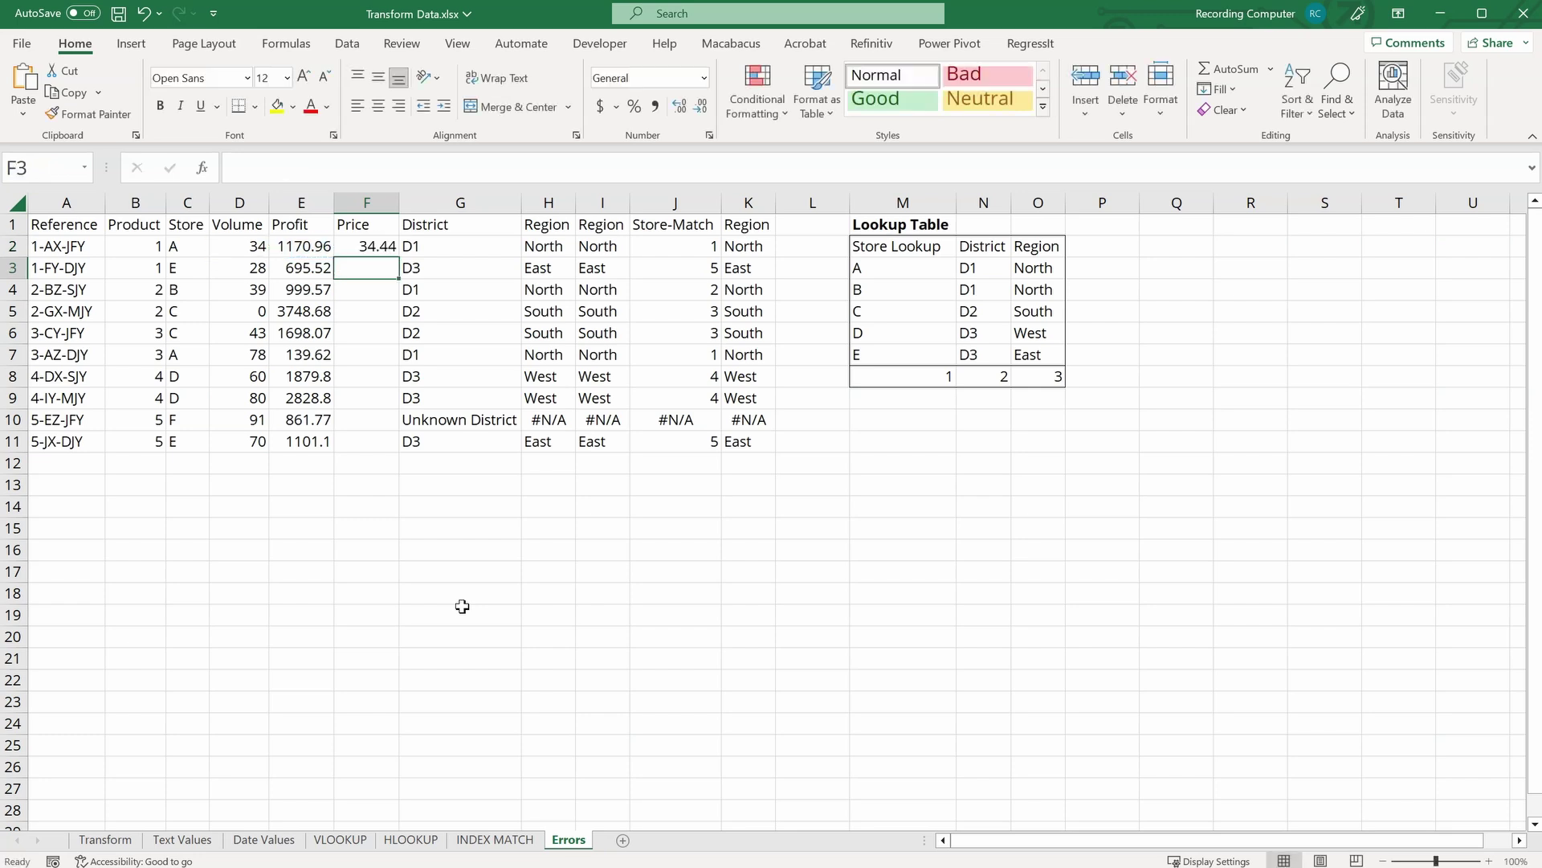
click(387, 246)
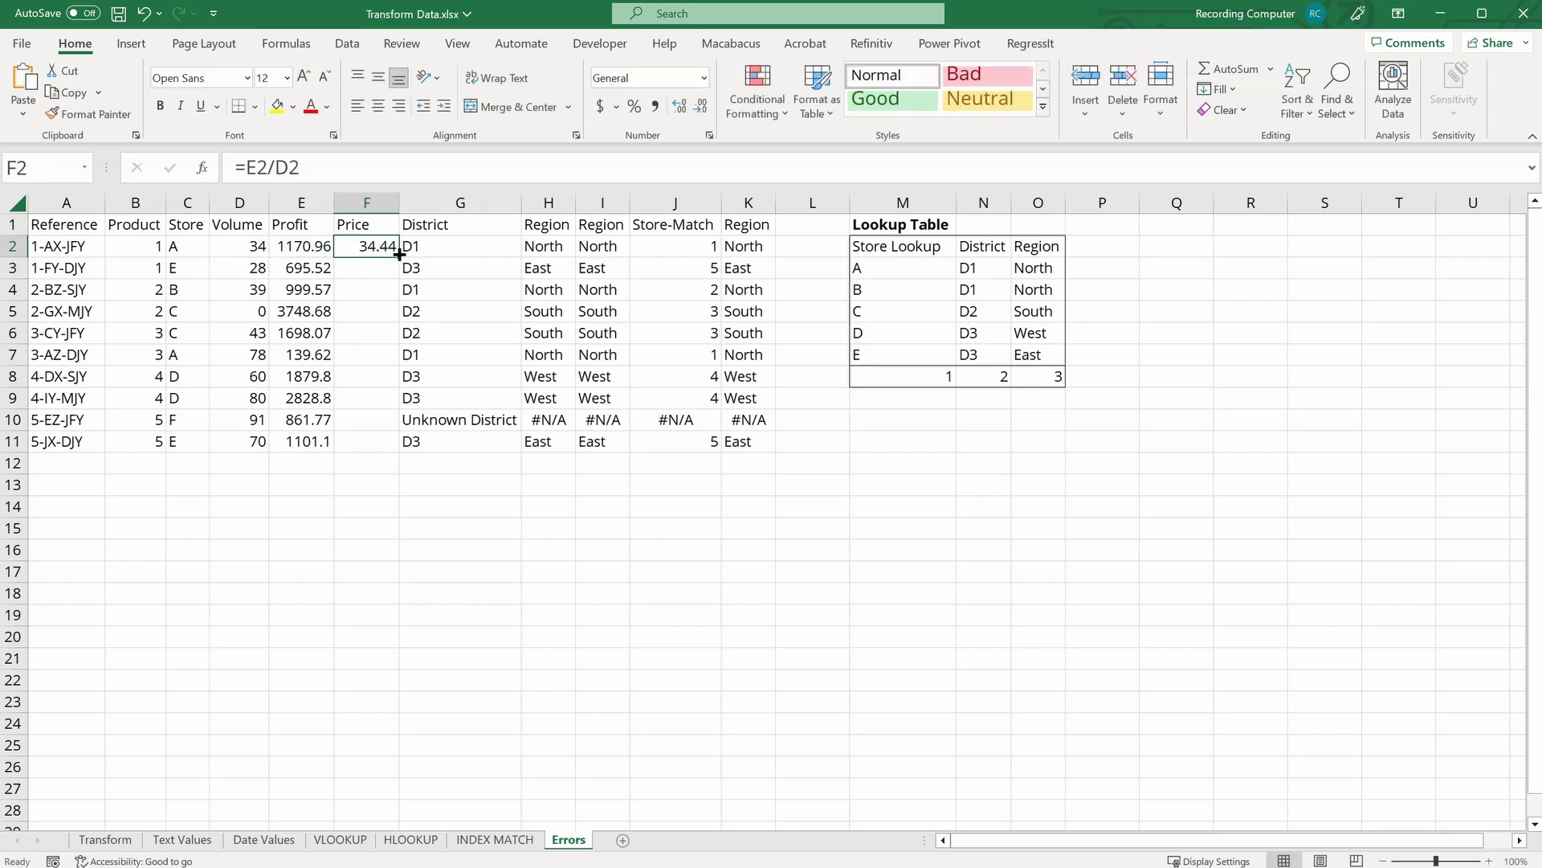
double_click(395, 253)
Step: Wrap the F5 division in IFNA with "Incorrect Volume" as the fallback value
click(369, 312)
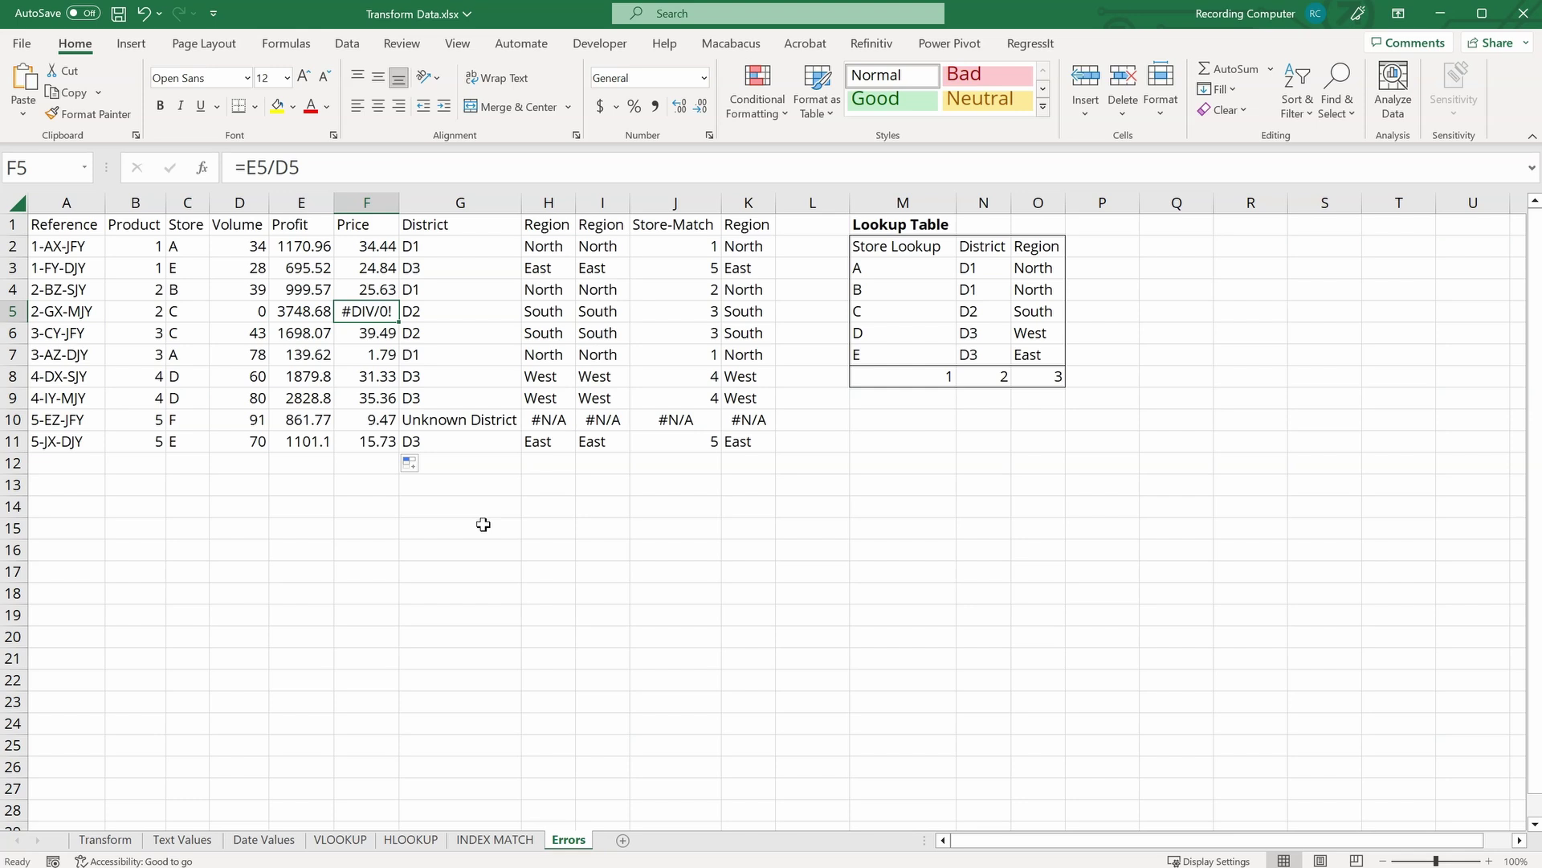
click(246, 166)
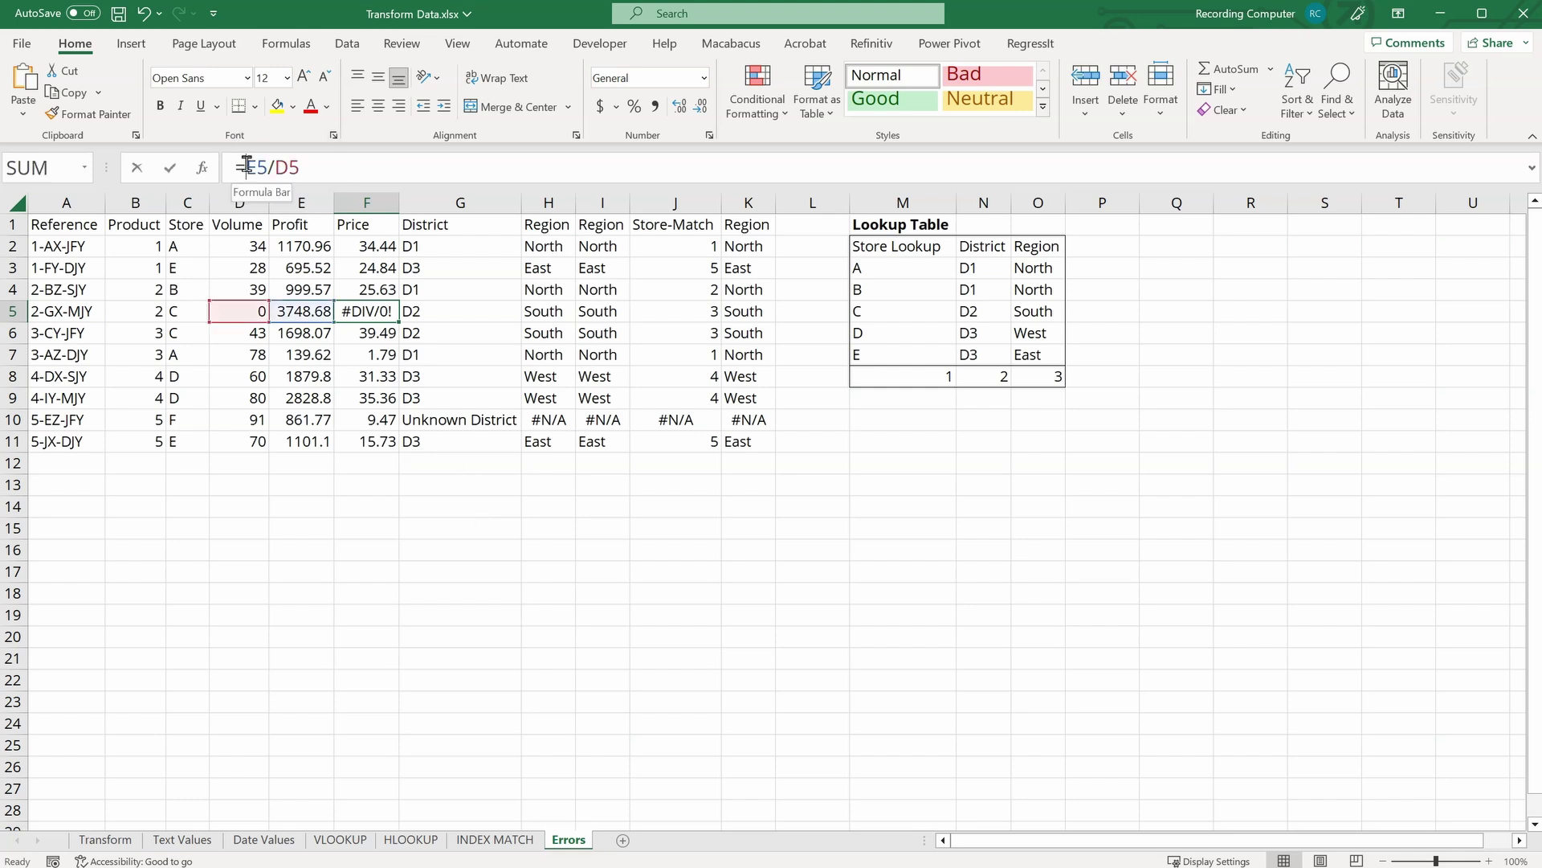
text(IFNA()
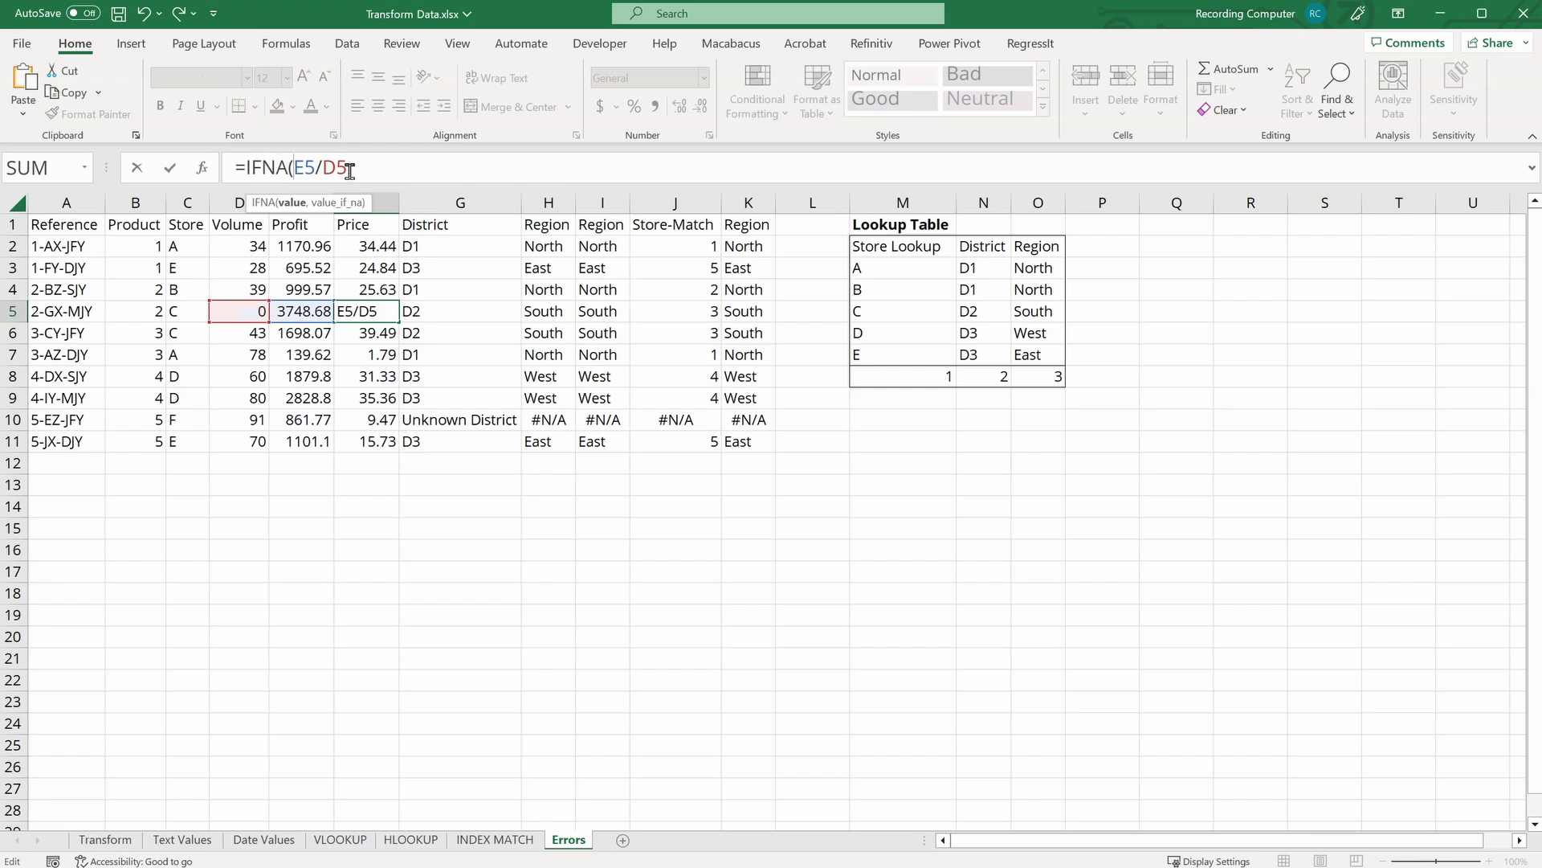
click(360, 167)
text(, "Incorrect)
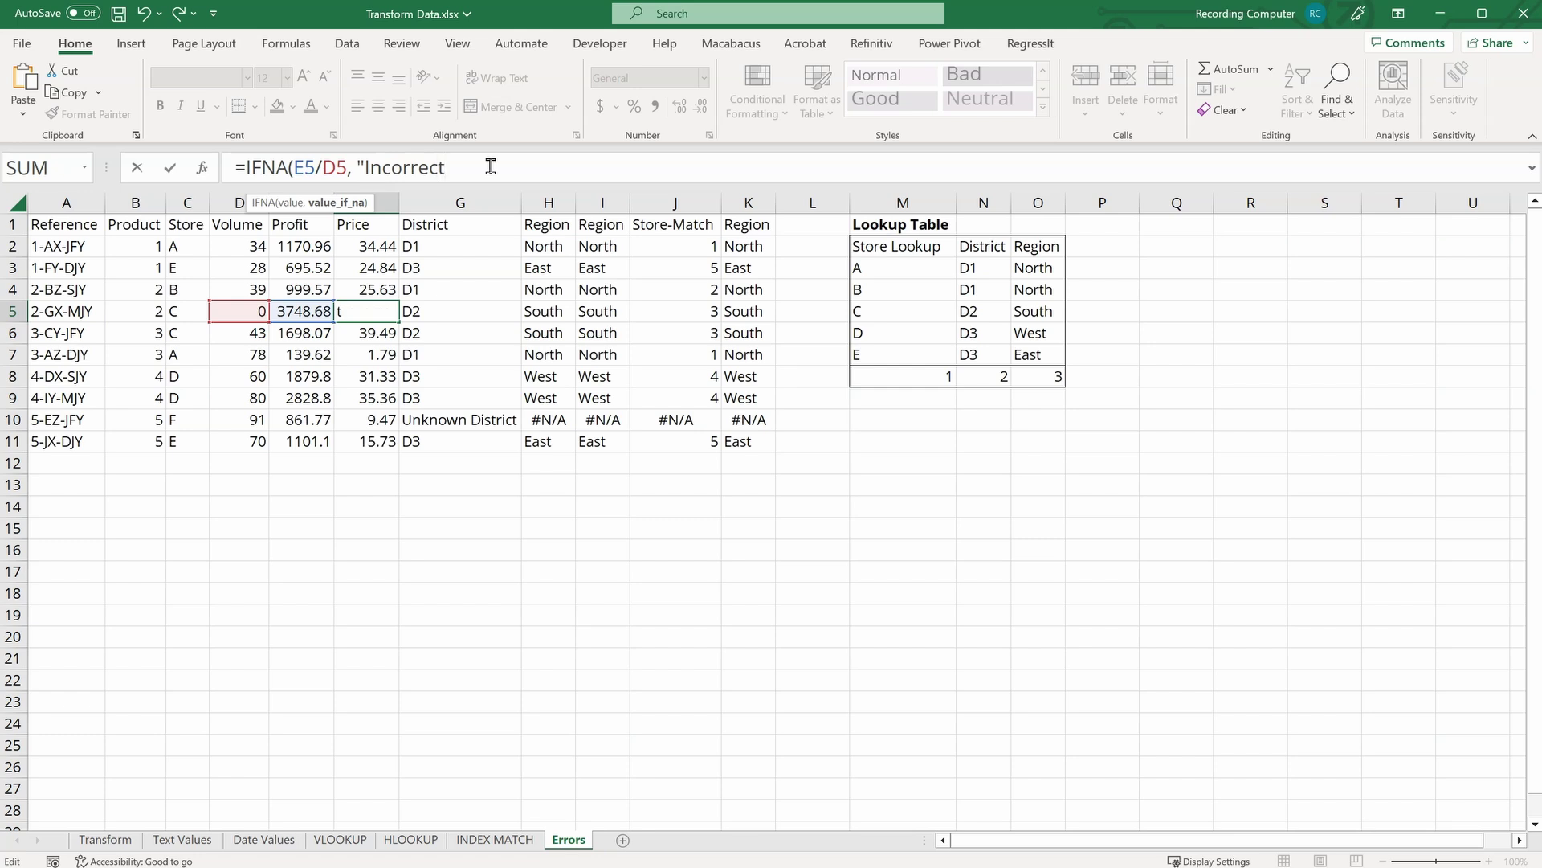
text( Volume")
key(Return)
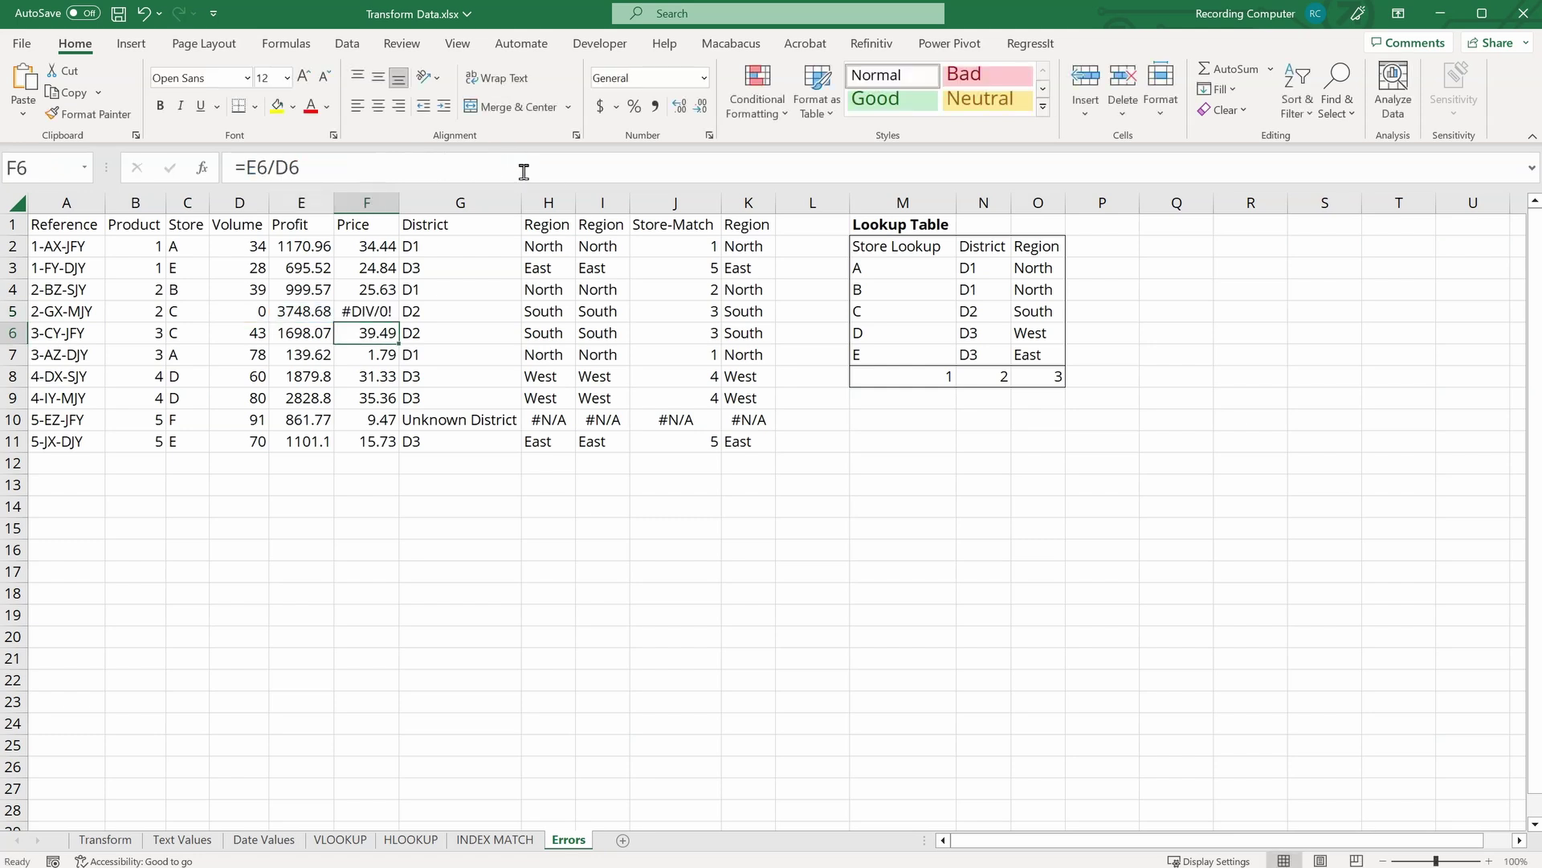
Step: Replace IFNA with IFERROR in the F5 formula and autofit the Price column
key(Up)
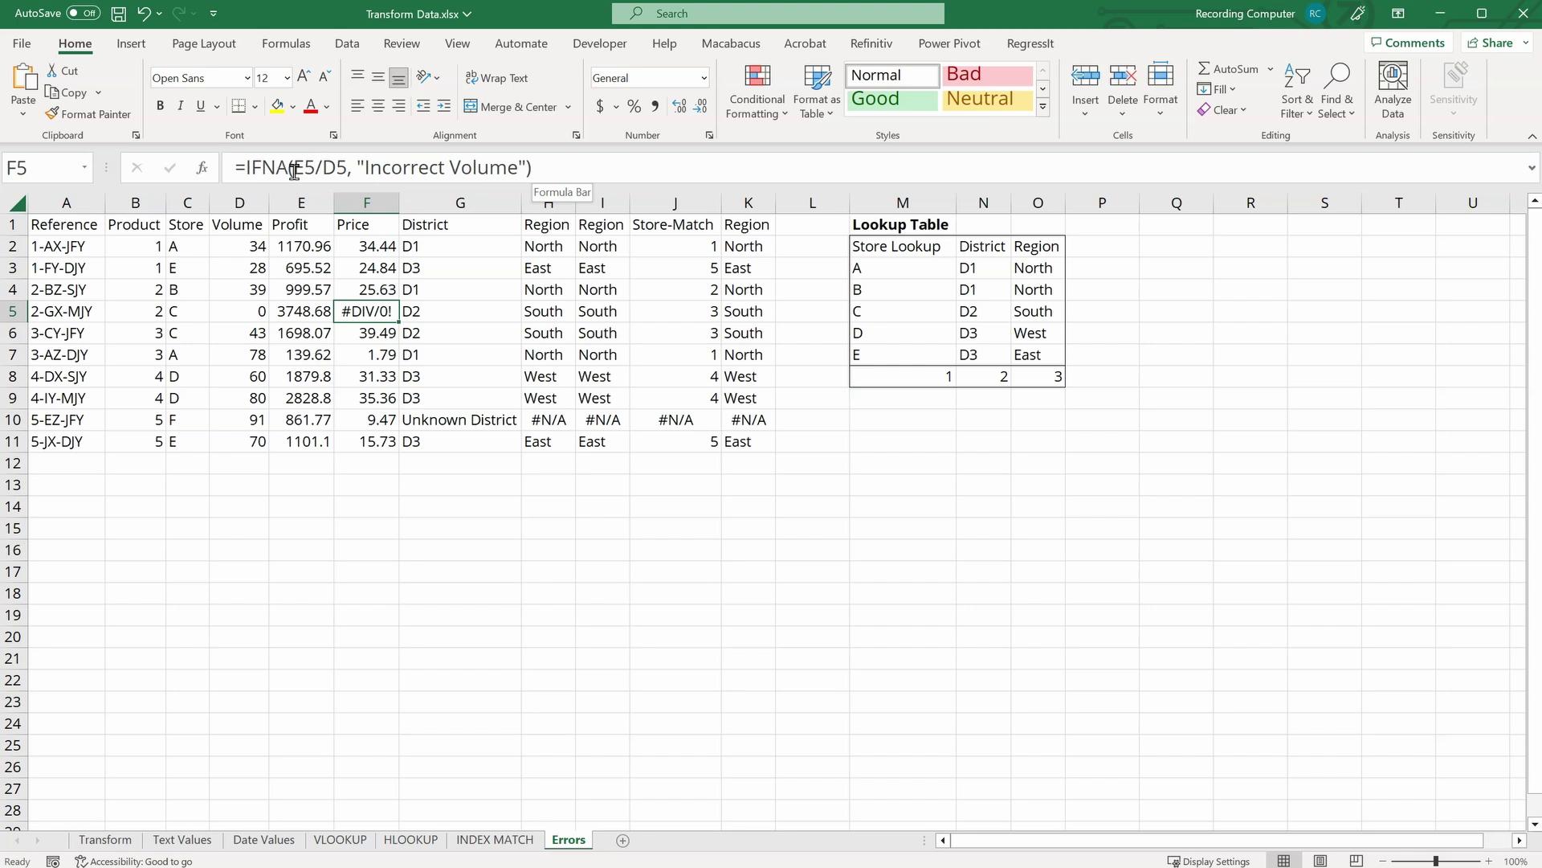
drag(292, 165, 262, 166)
text(err)
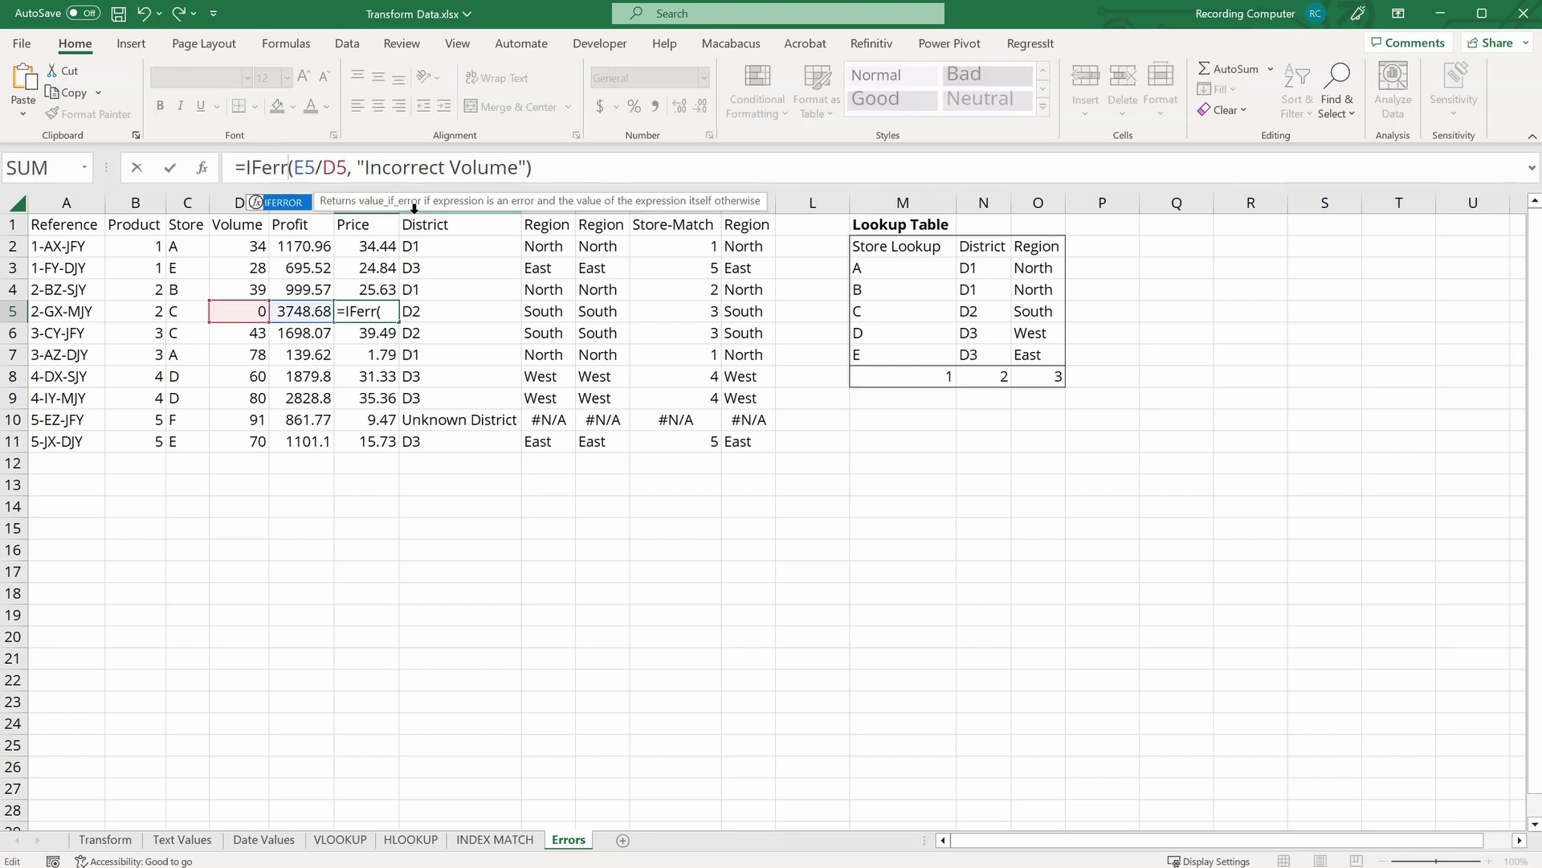
key(Tab)
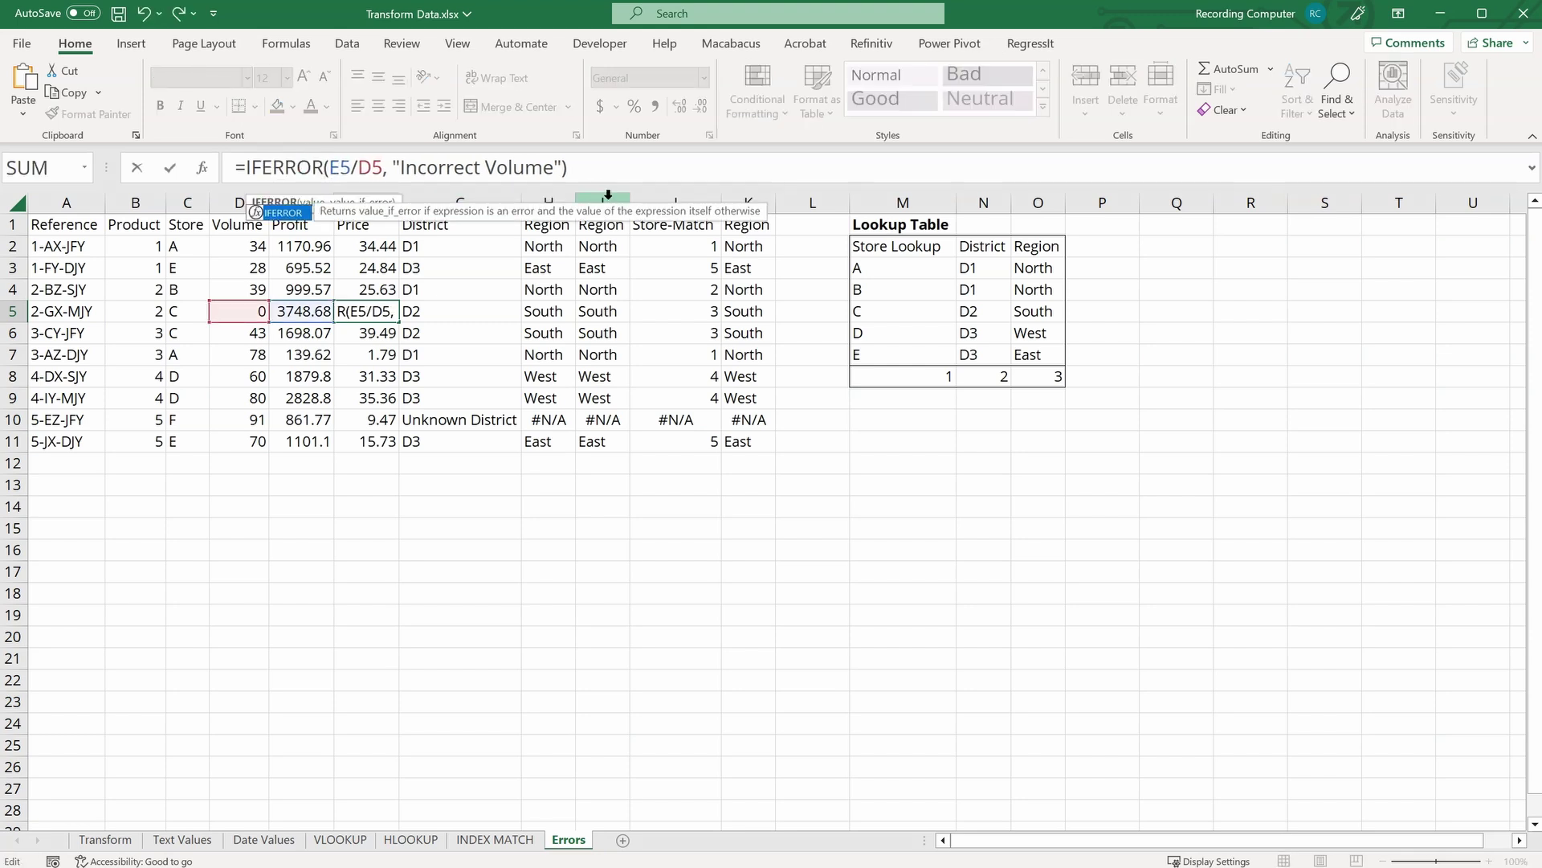
key(Return)
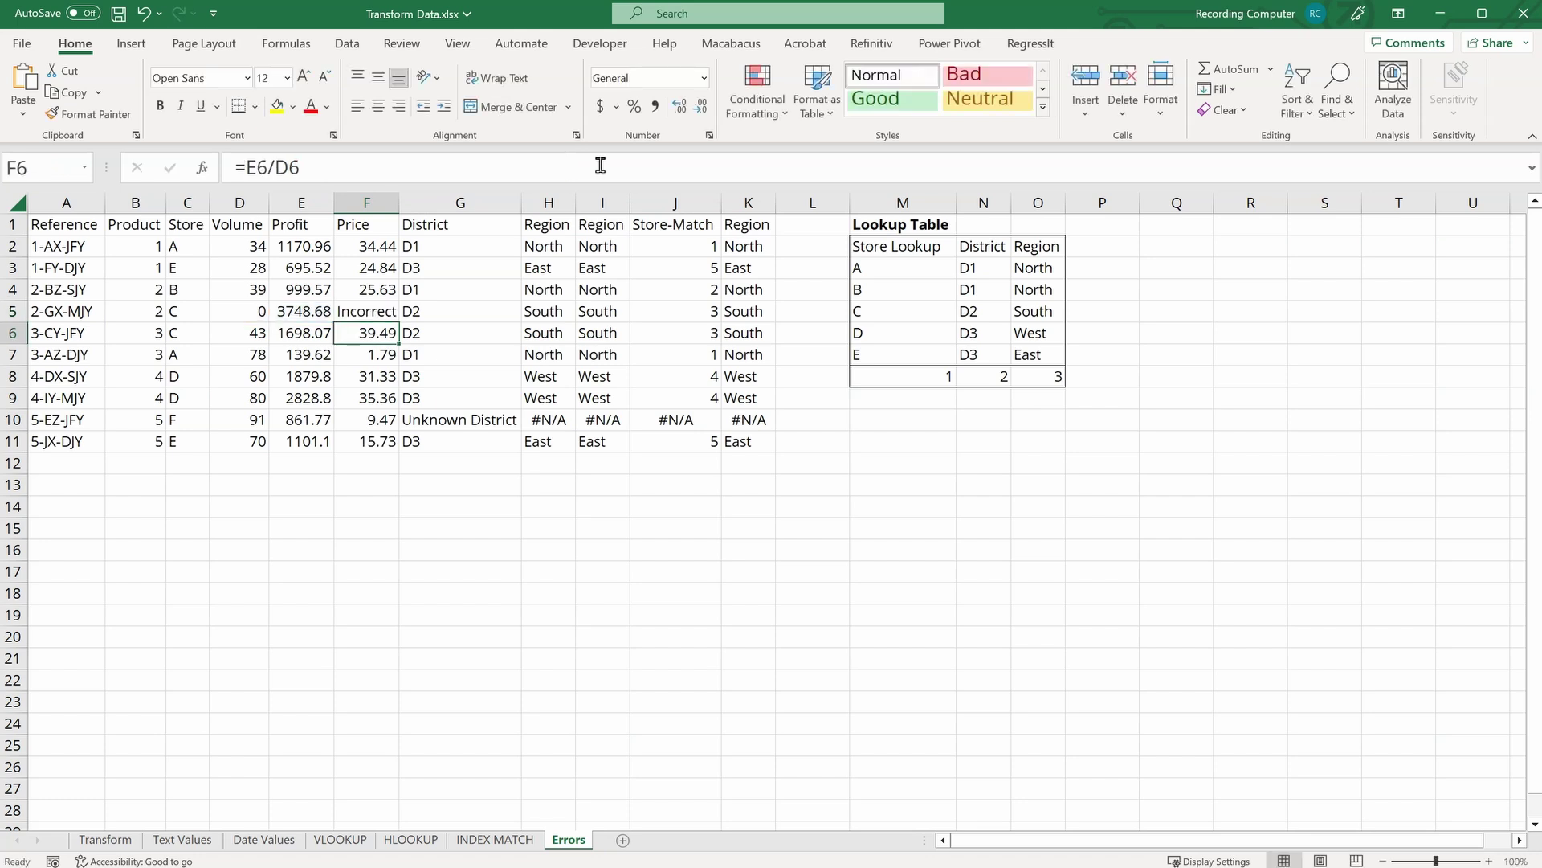
double_click(399, 202)
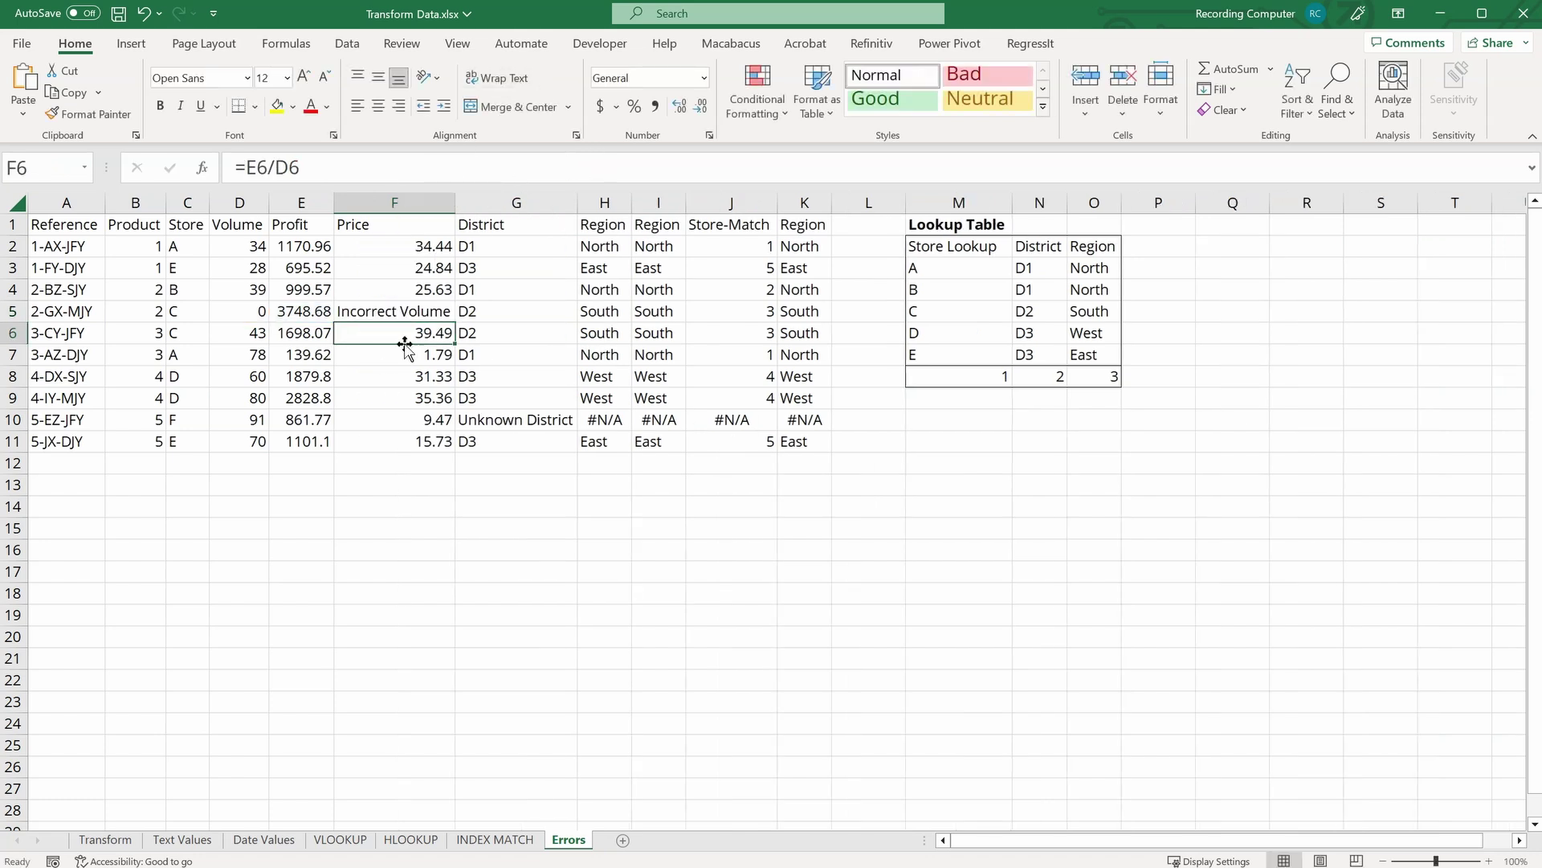
click(413, 311)
click(416, 466)
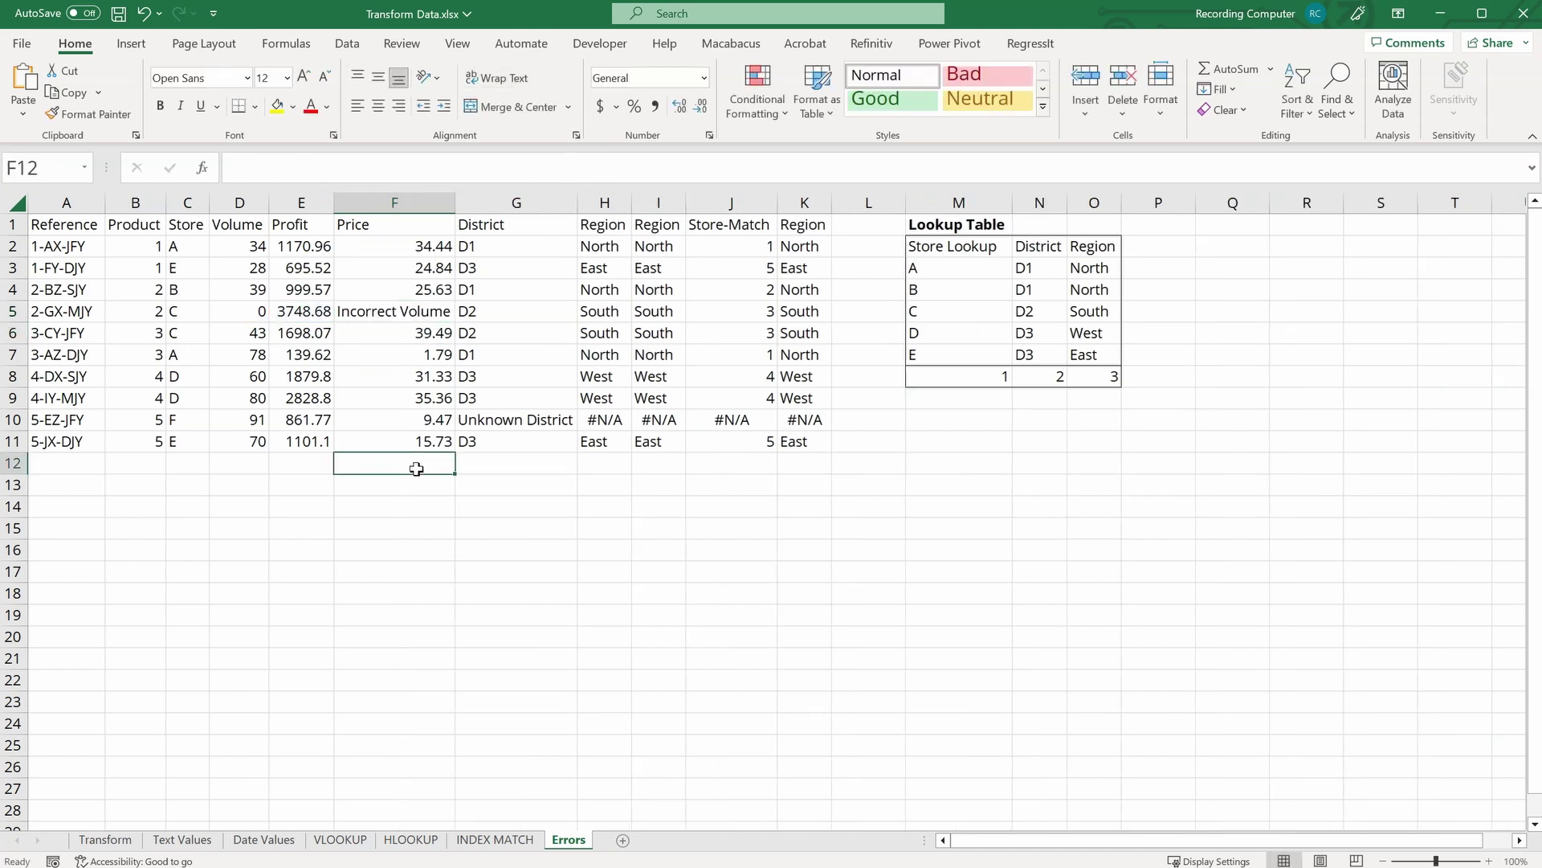